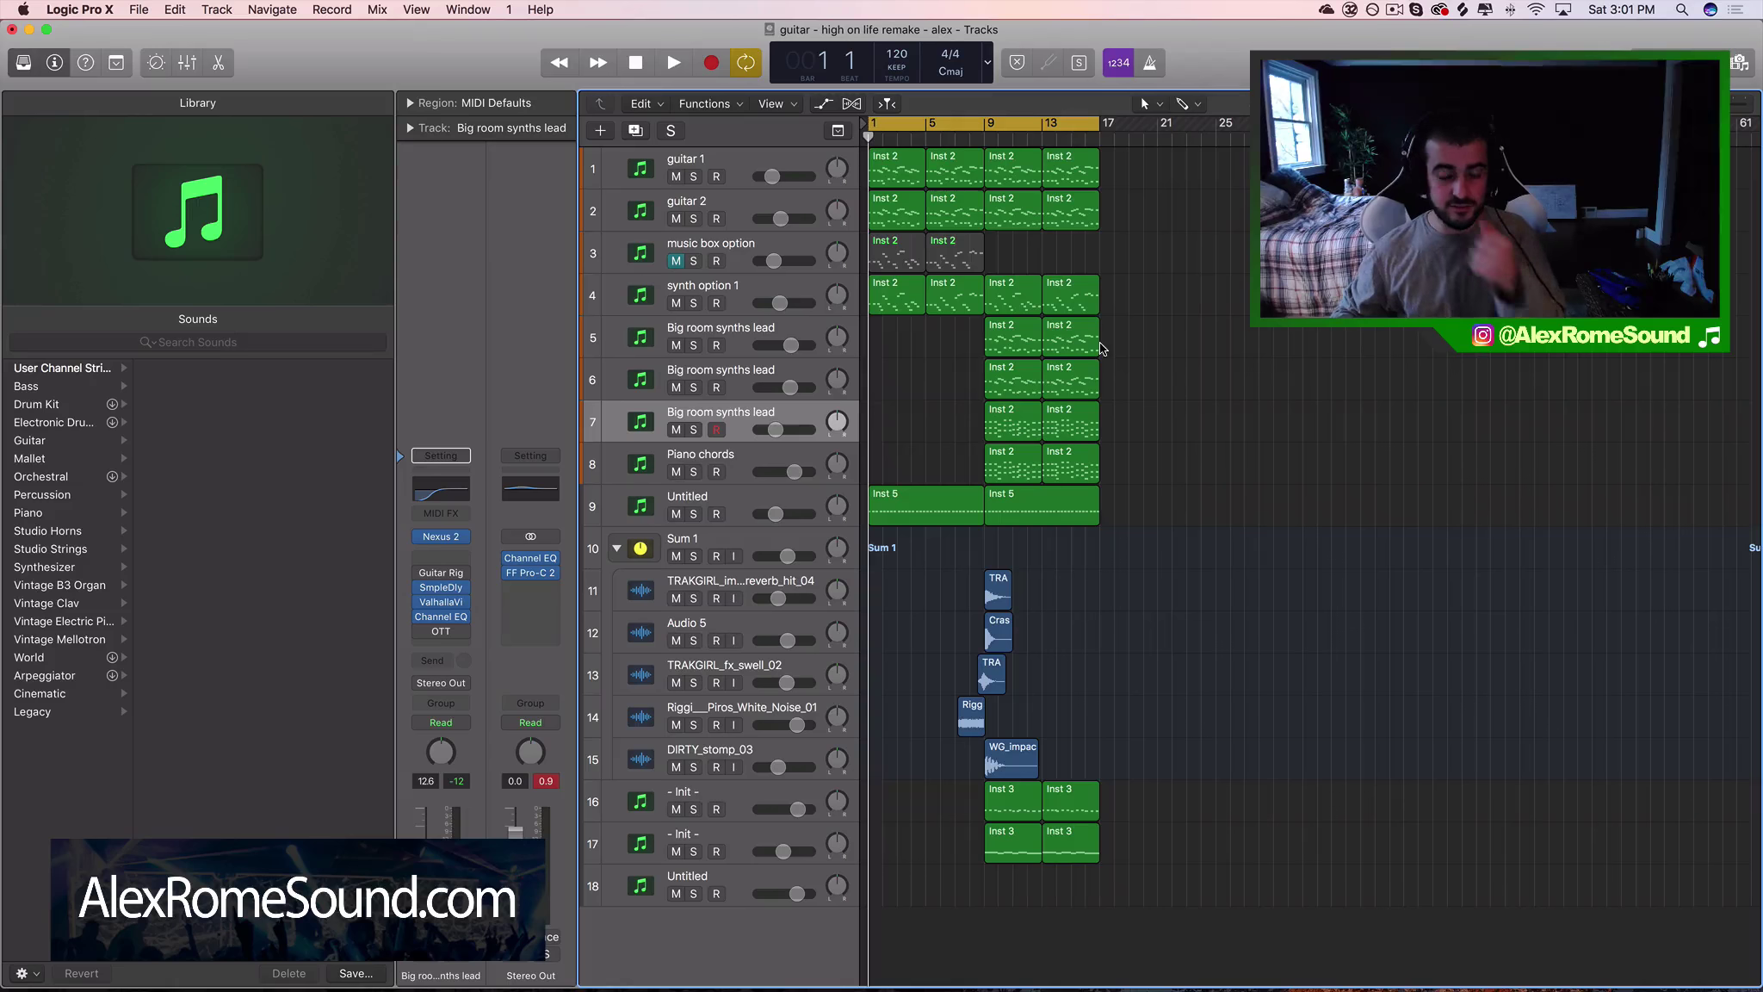
Examine the melodic and chord regions between bars 9 and 17 on tracks 1 to 9 by selecting them as a block
drag(1206, 524, 1018, 162)
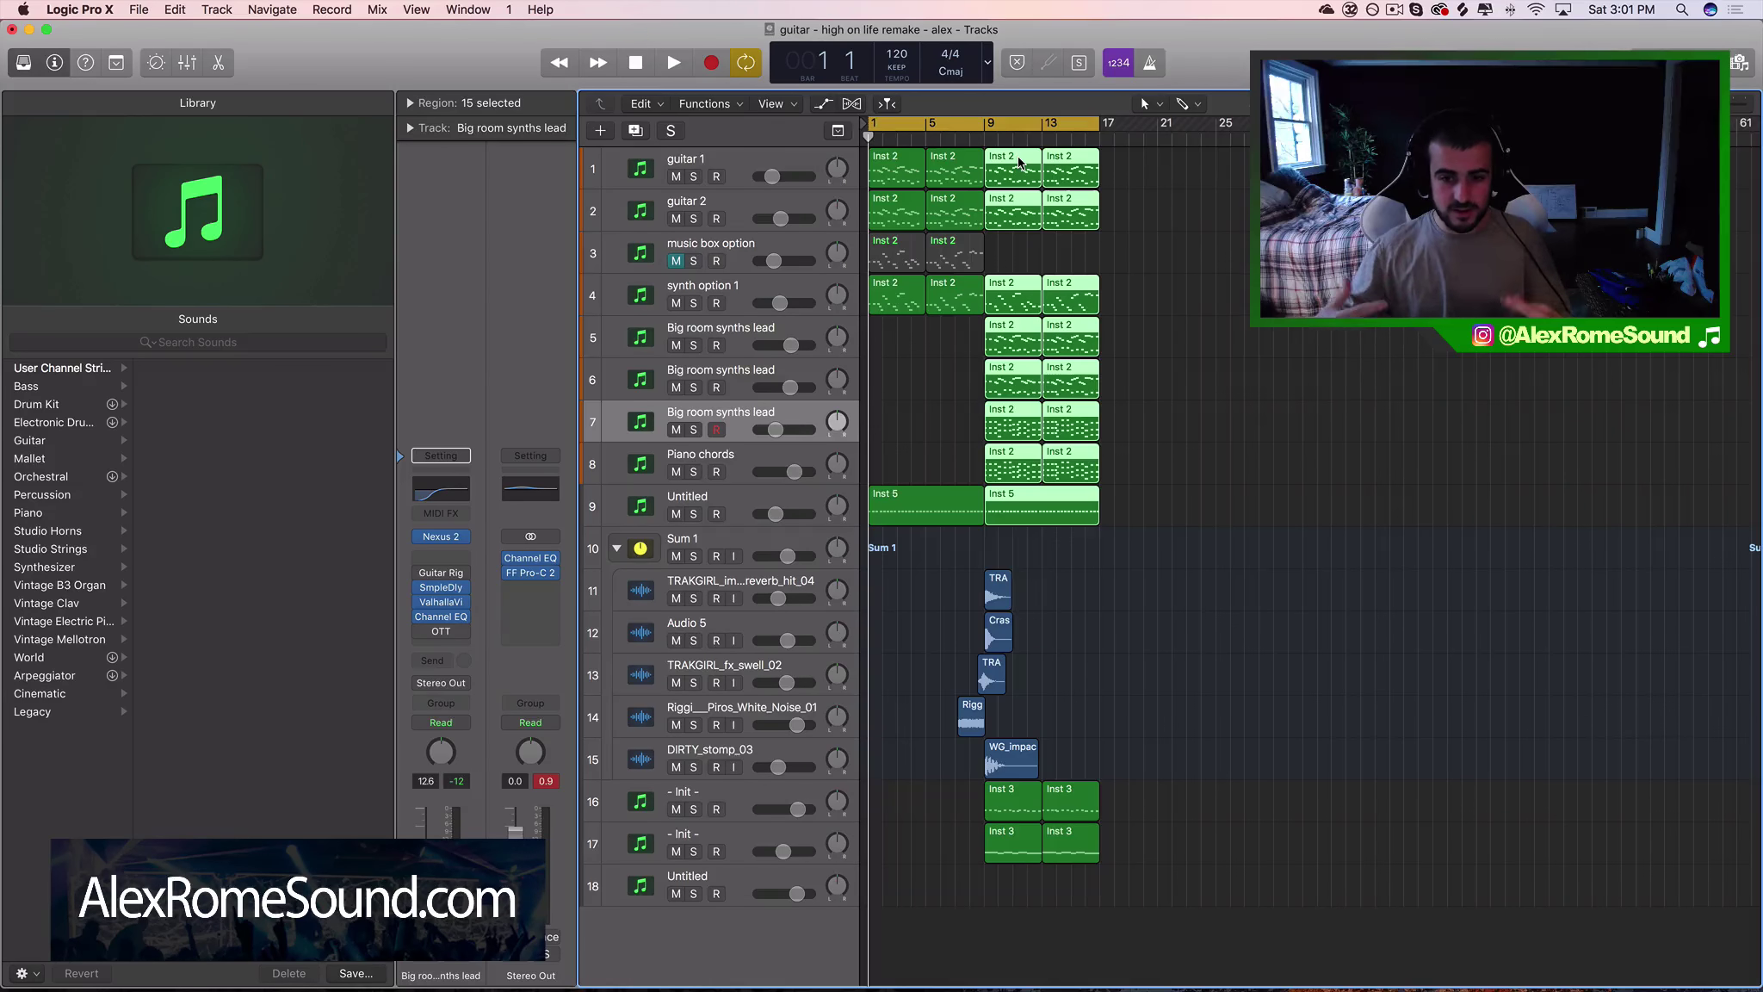
drag(1175, 578, 1010, 80)
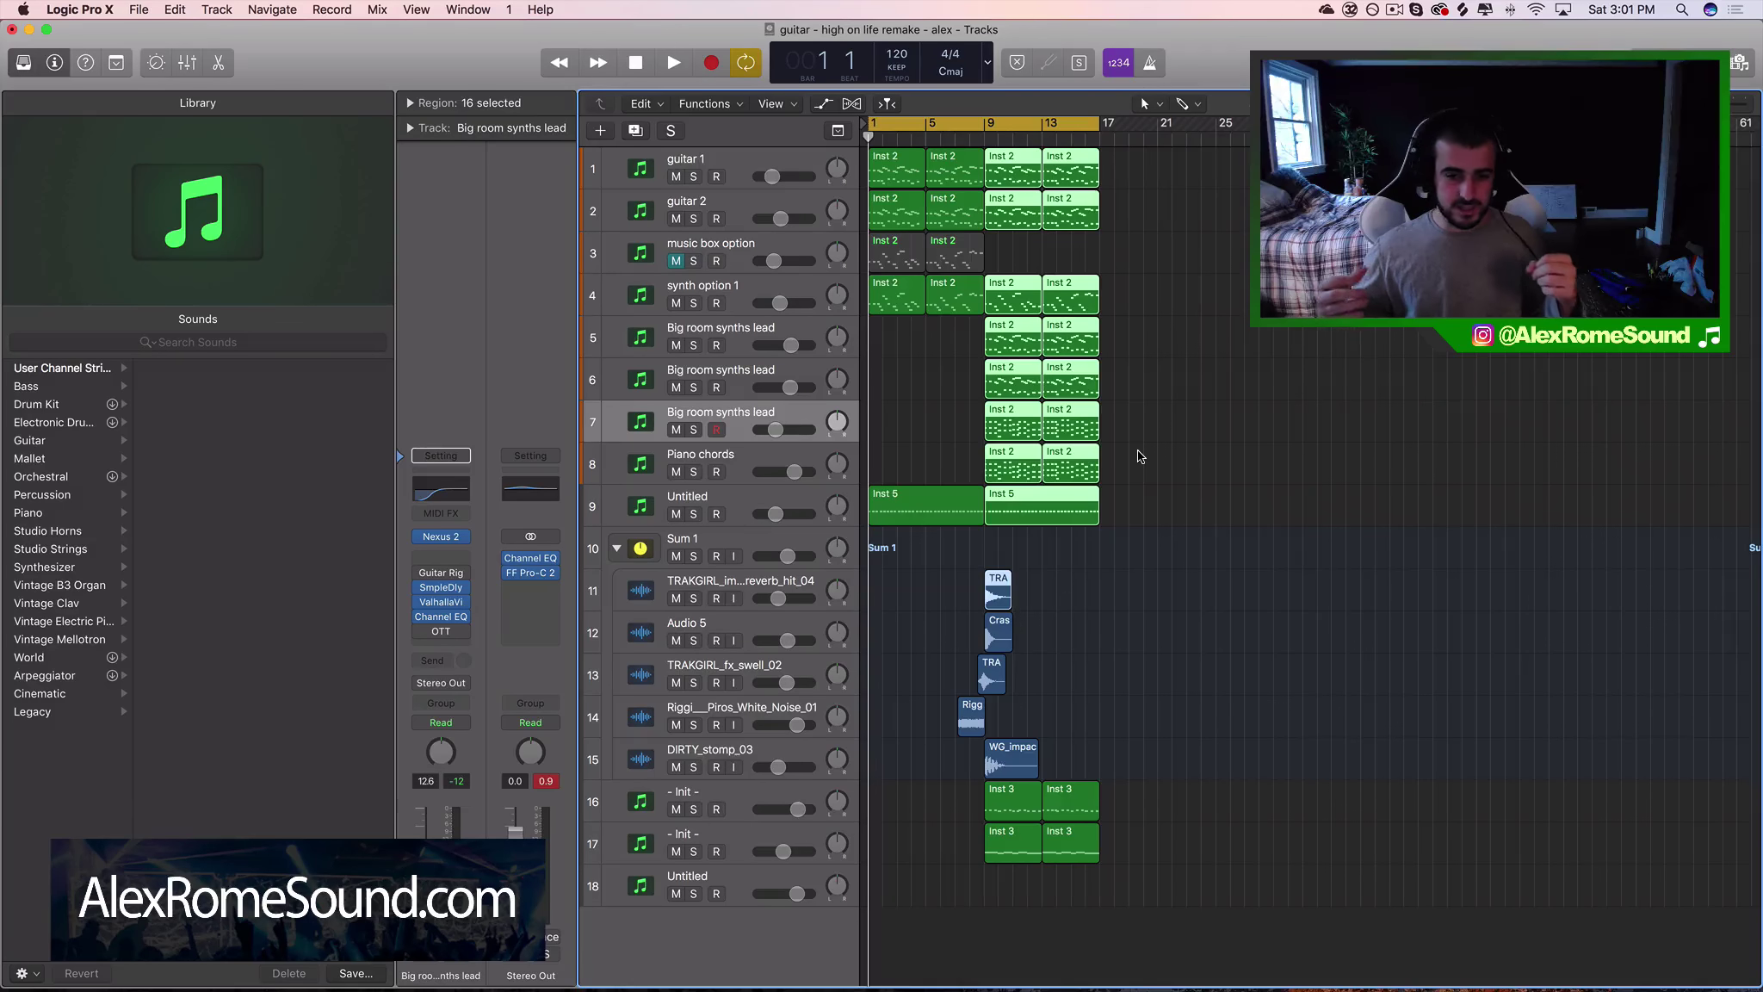
drag(1145, 521, 1025, 135)
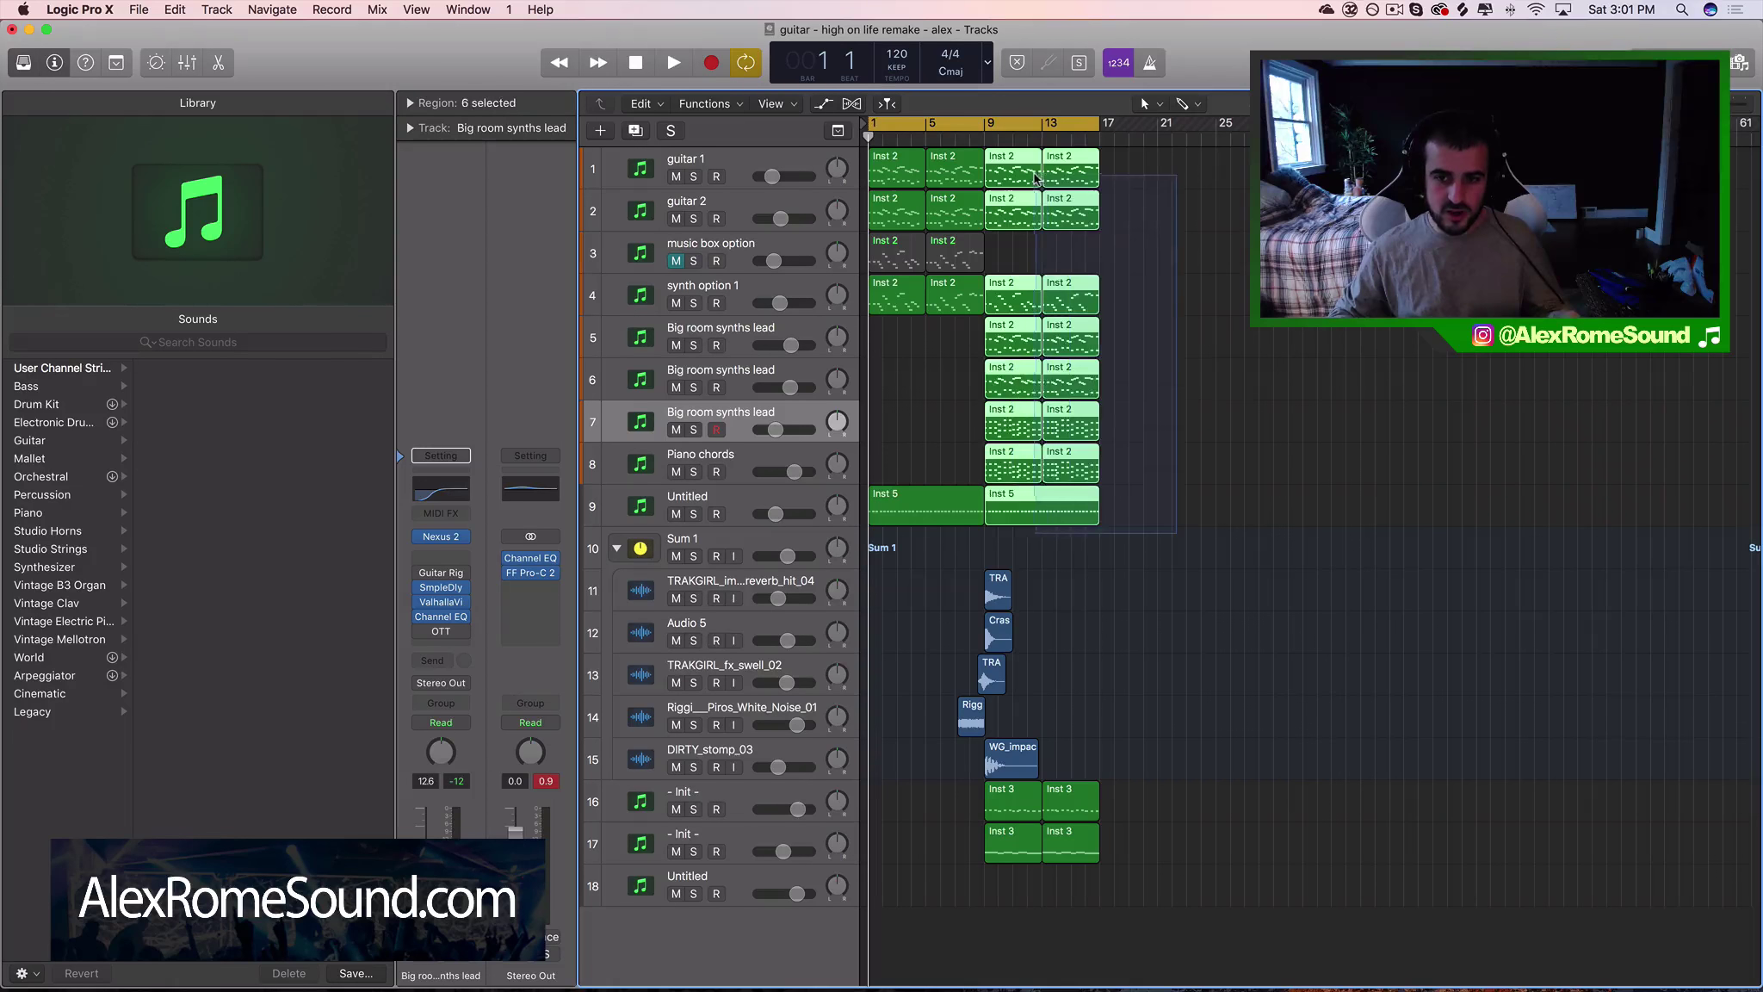
drag(1171, 512, 879, 188)
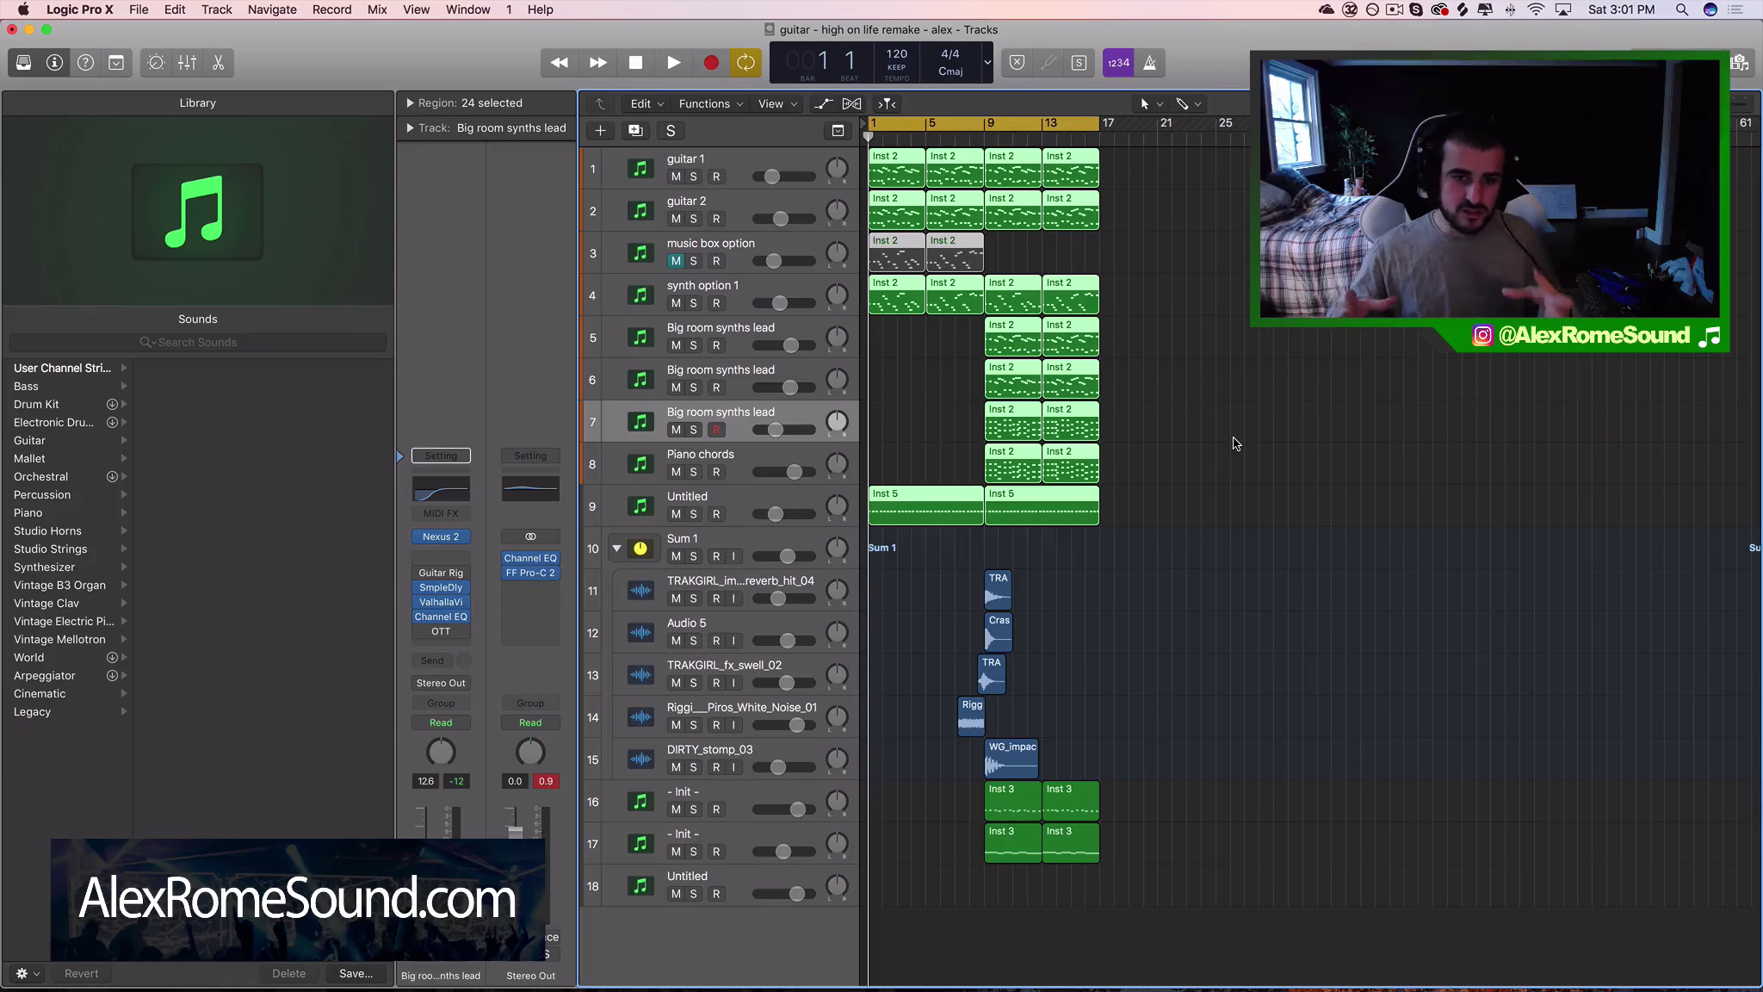
drag(1233, 469, 1028, 159)
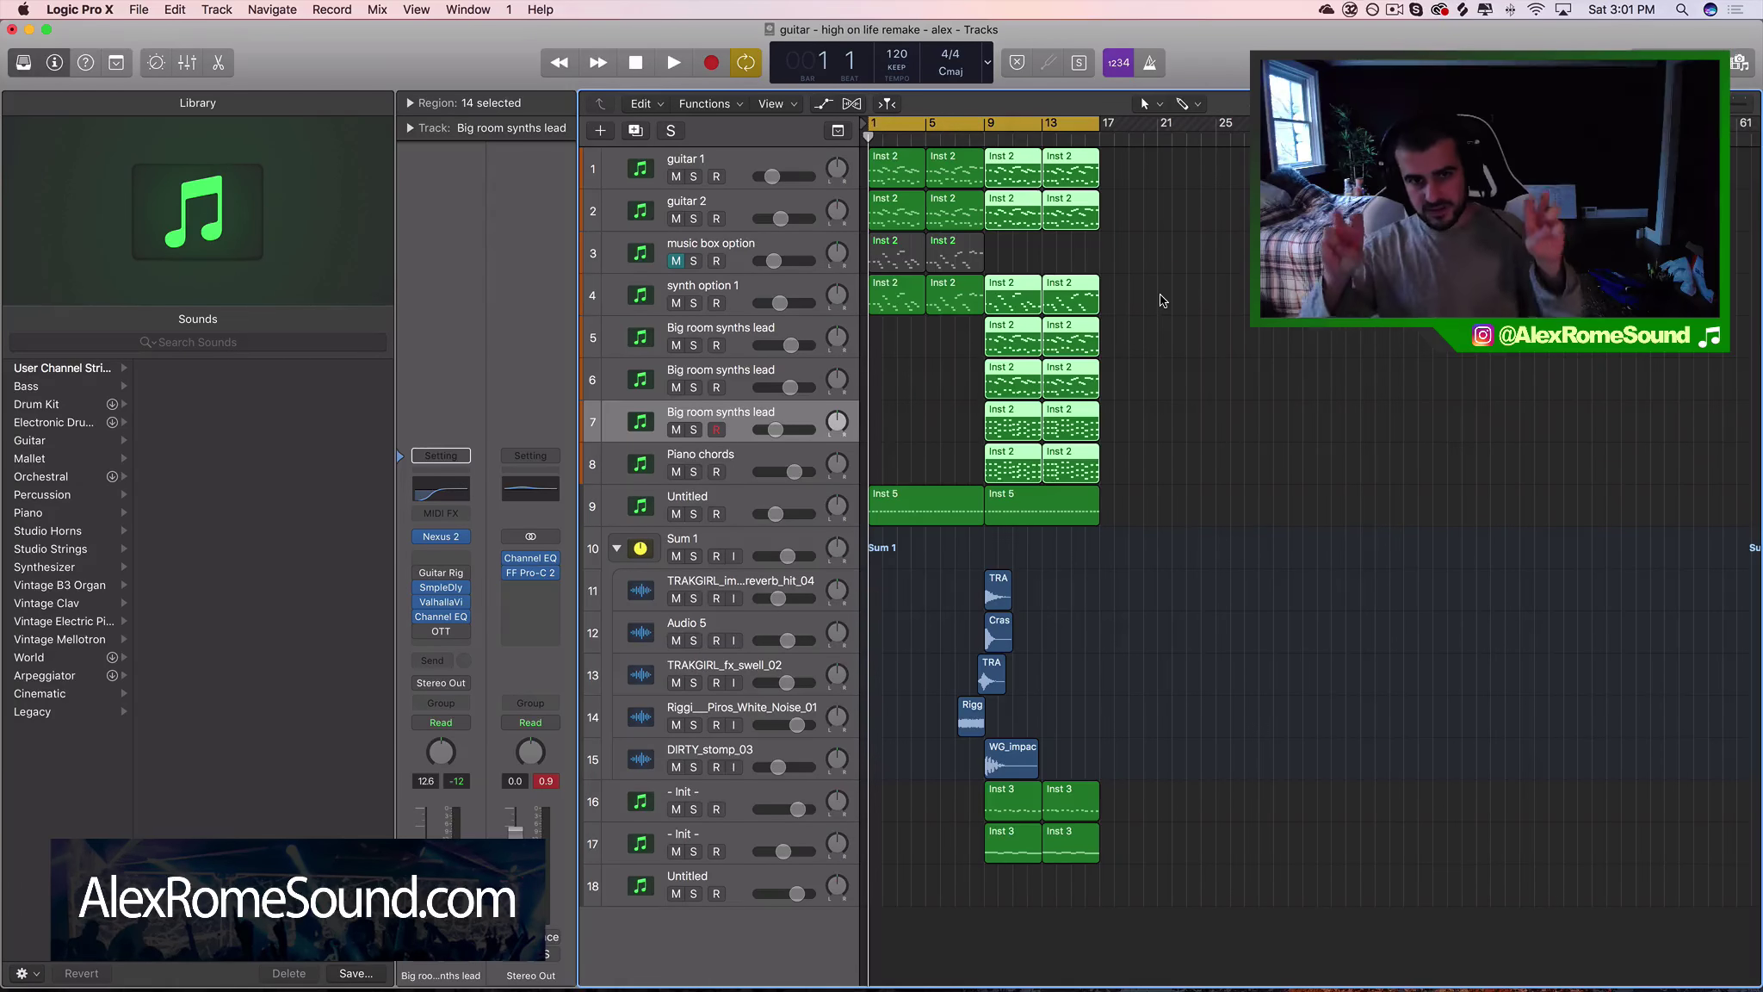
drag(1206, 495, 1025, 138)
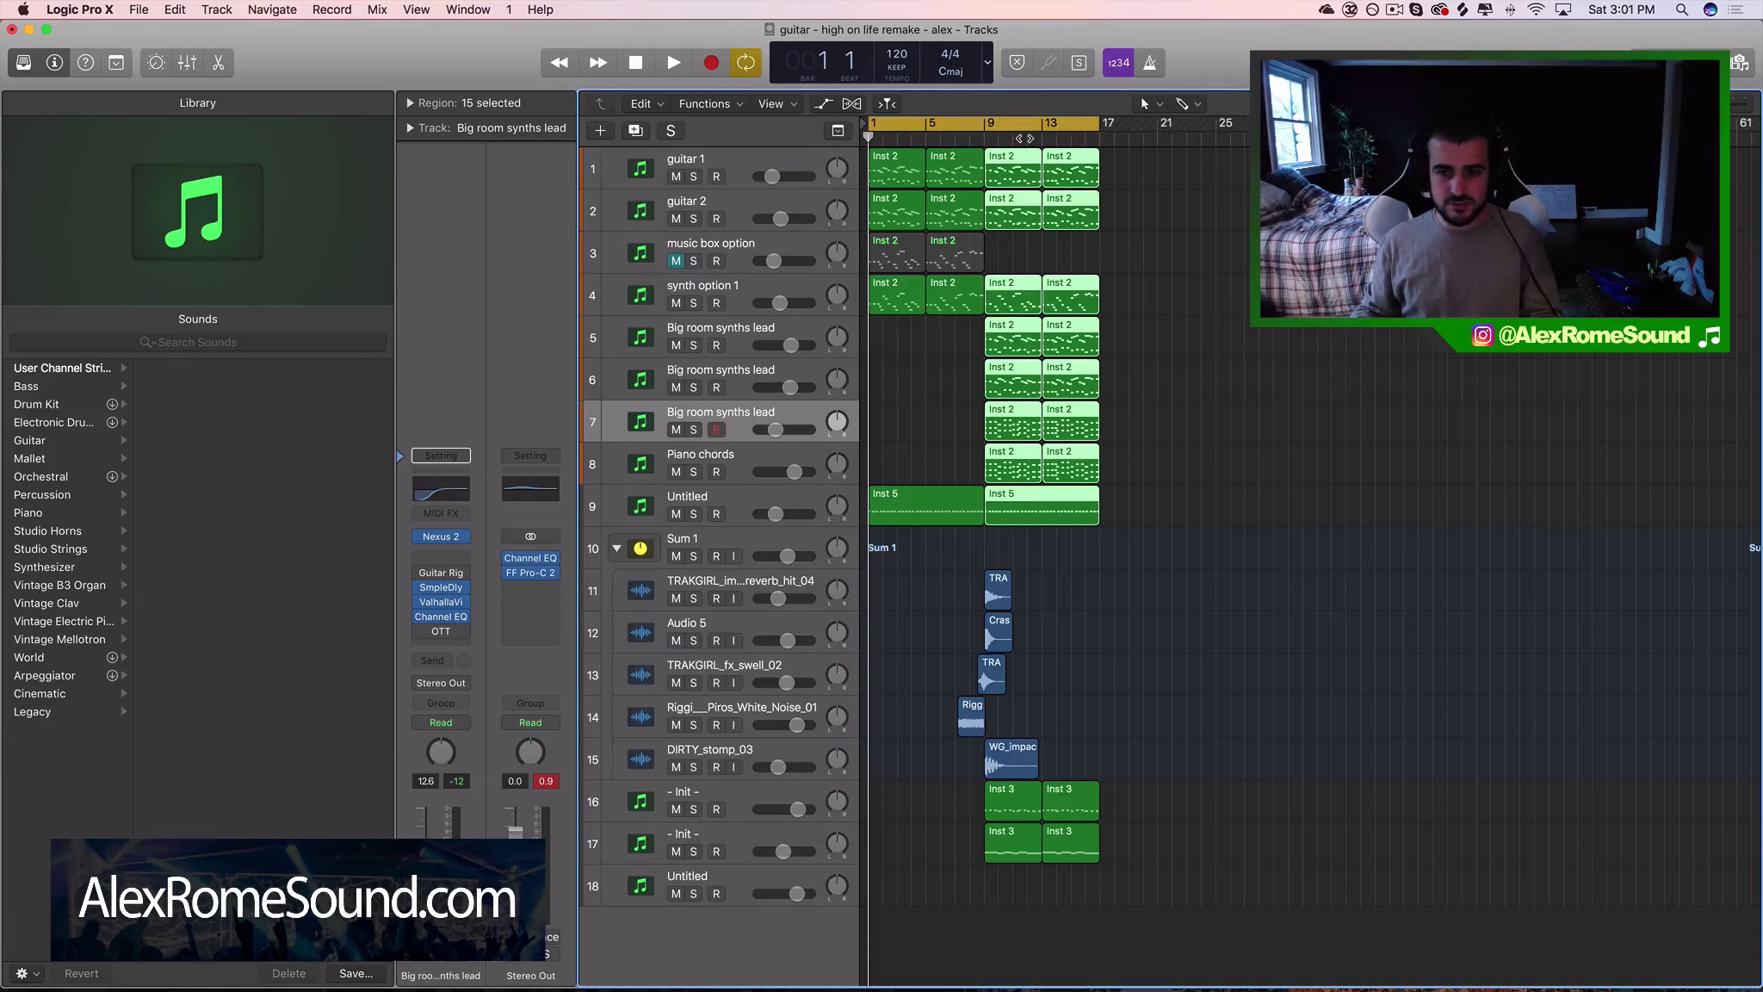
scroll(1164, 488, down, 1)
scroll(1164, 488, up, 1)
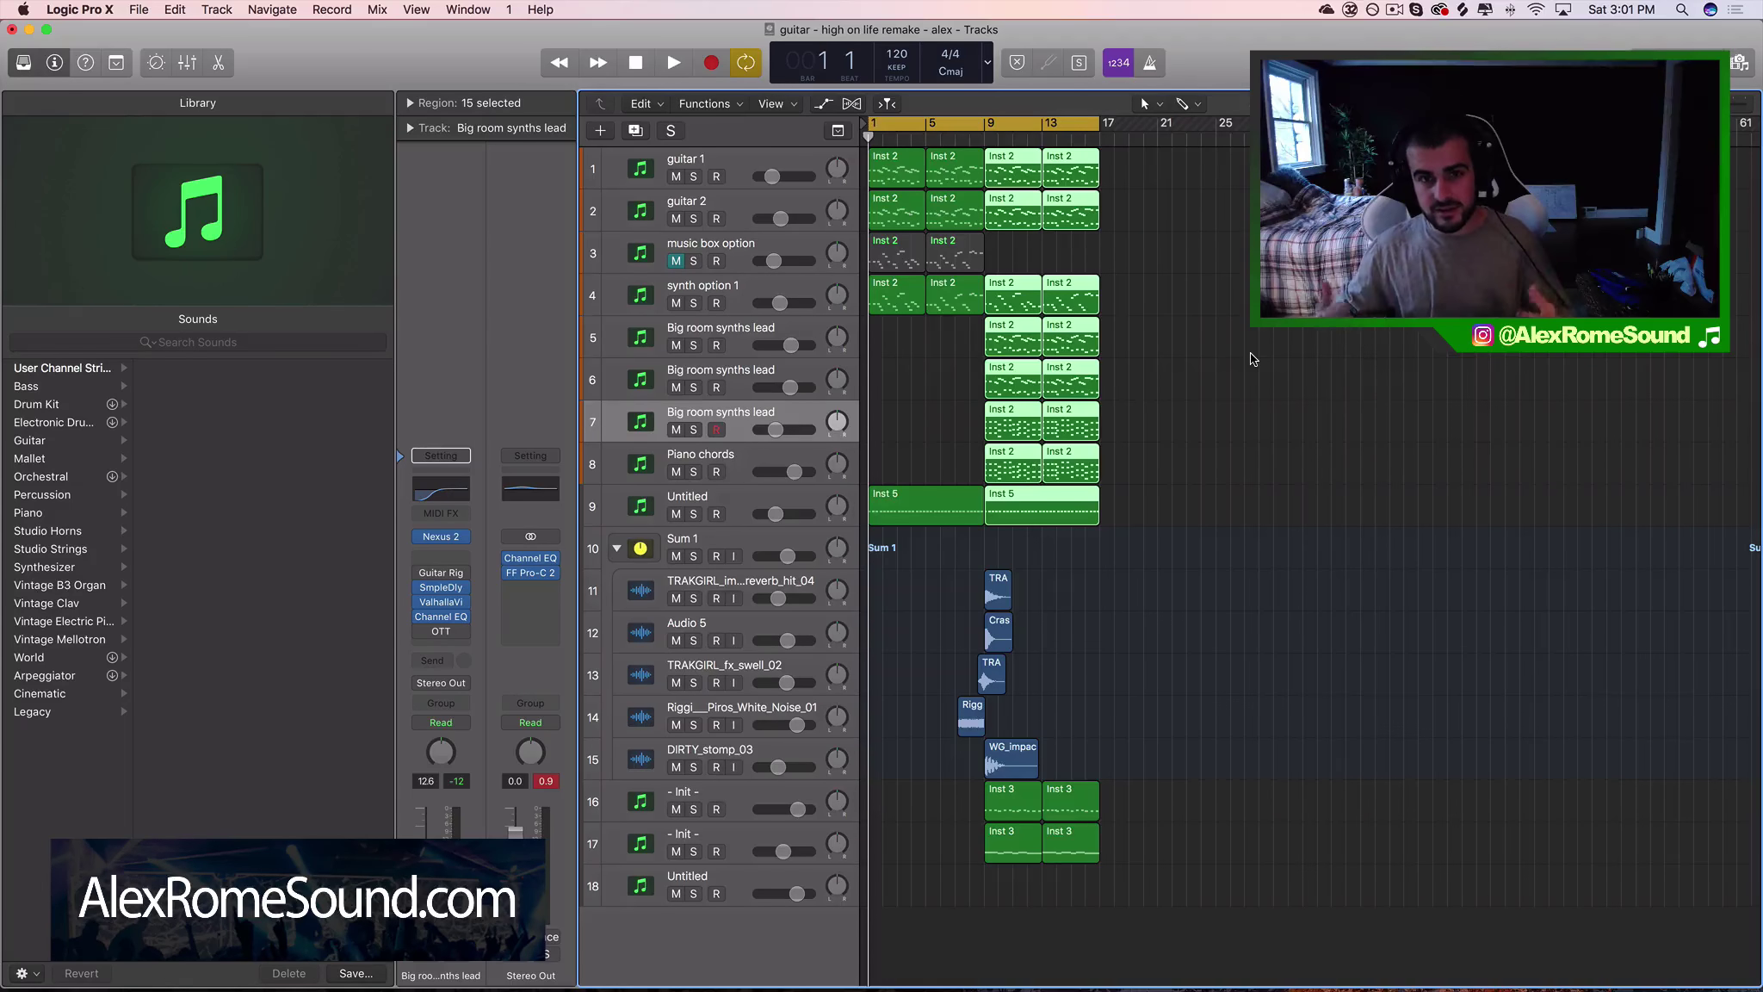
Clear the region selection and play the full arrangement from bar 1 to bar 16
click(1272, 433)
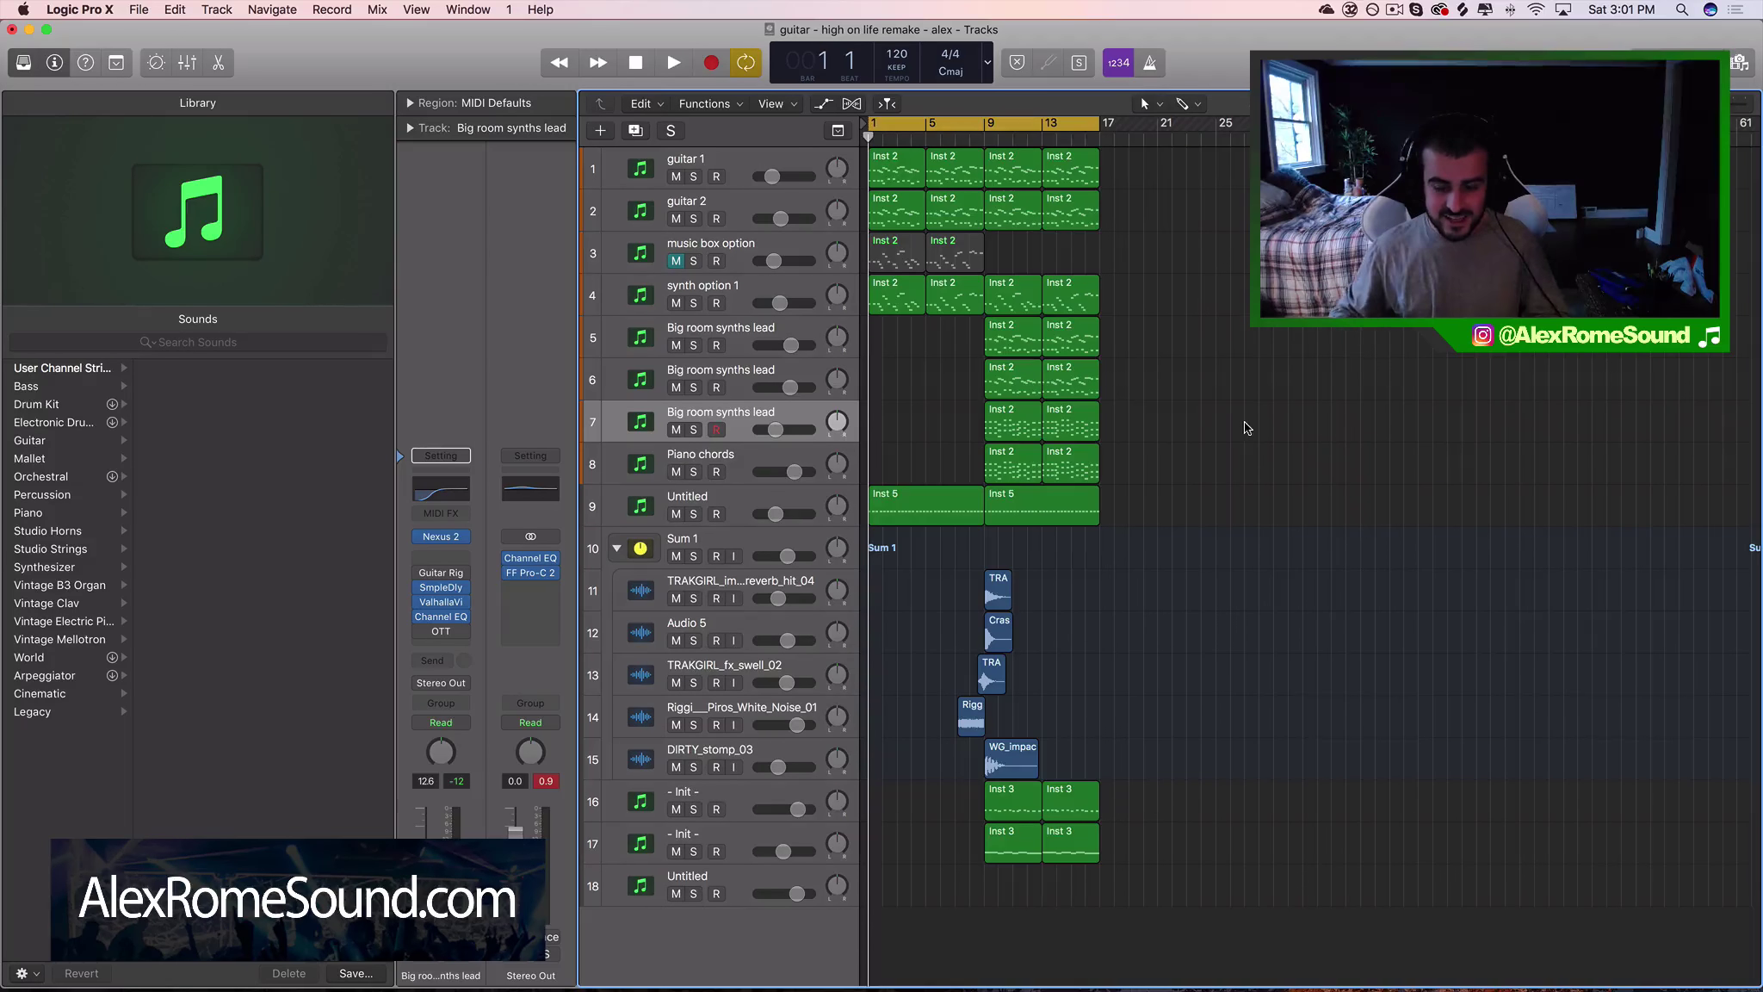
key(space)
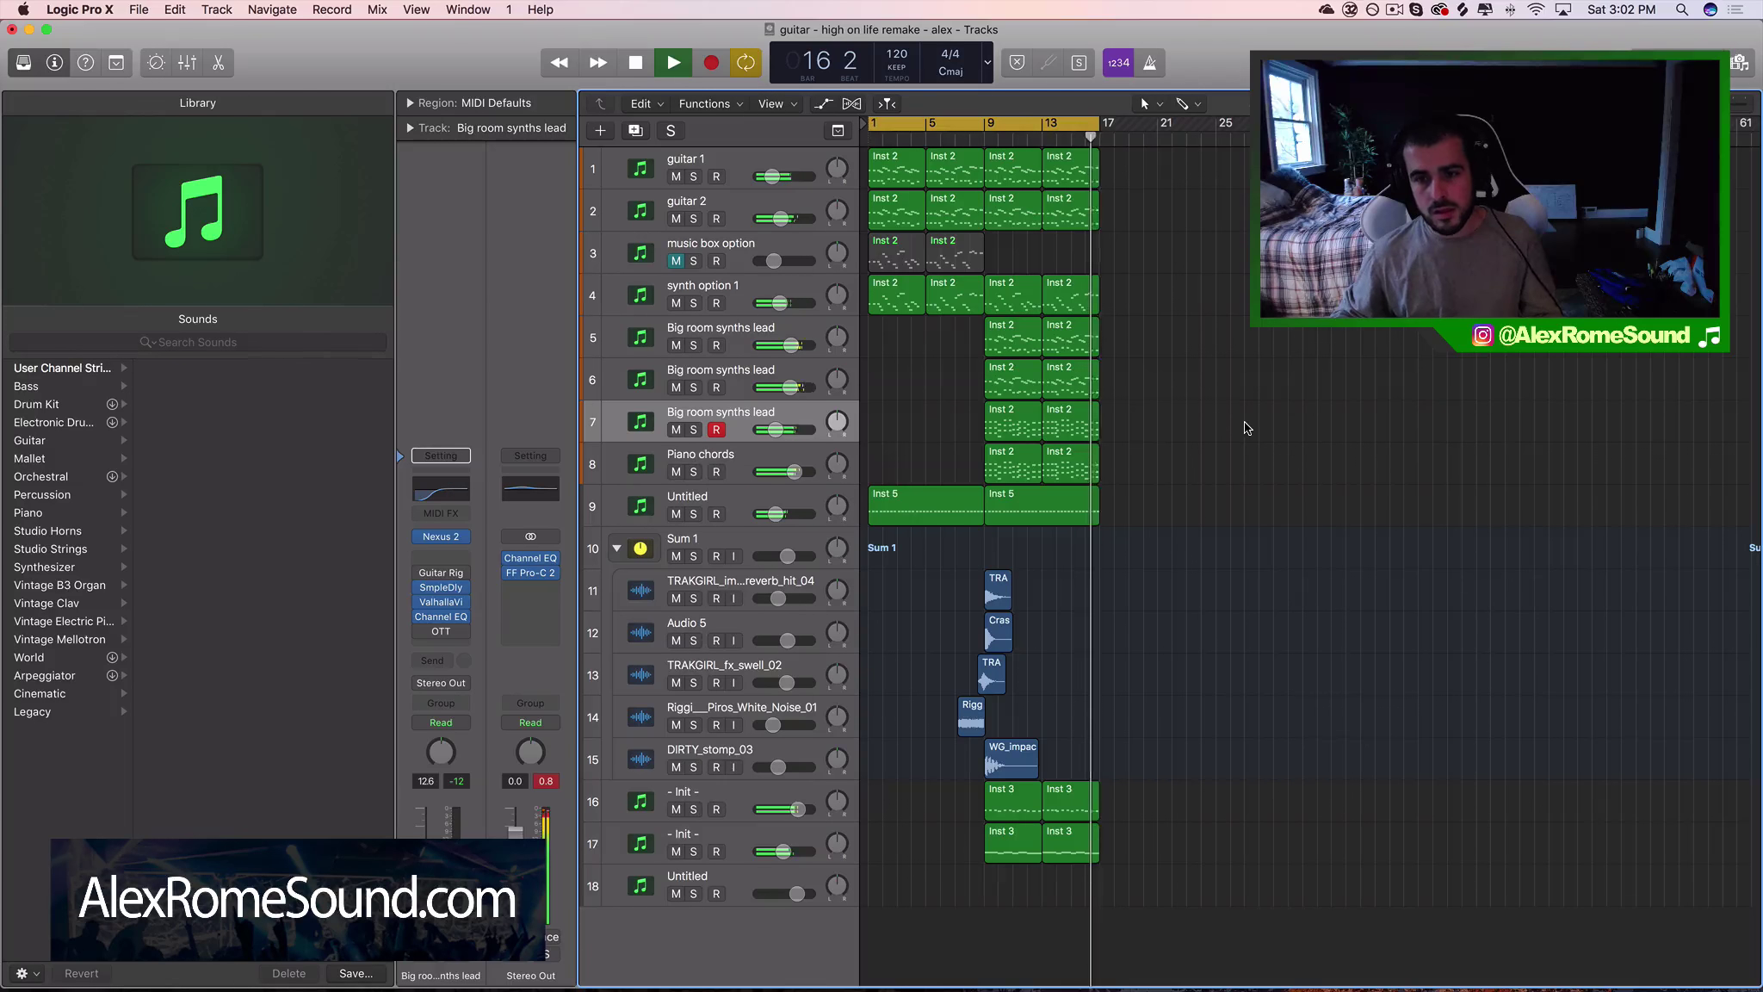
key(space)
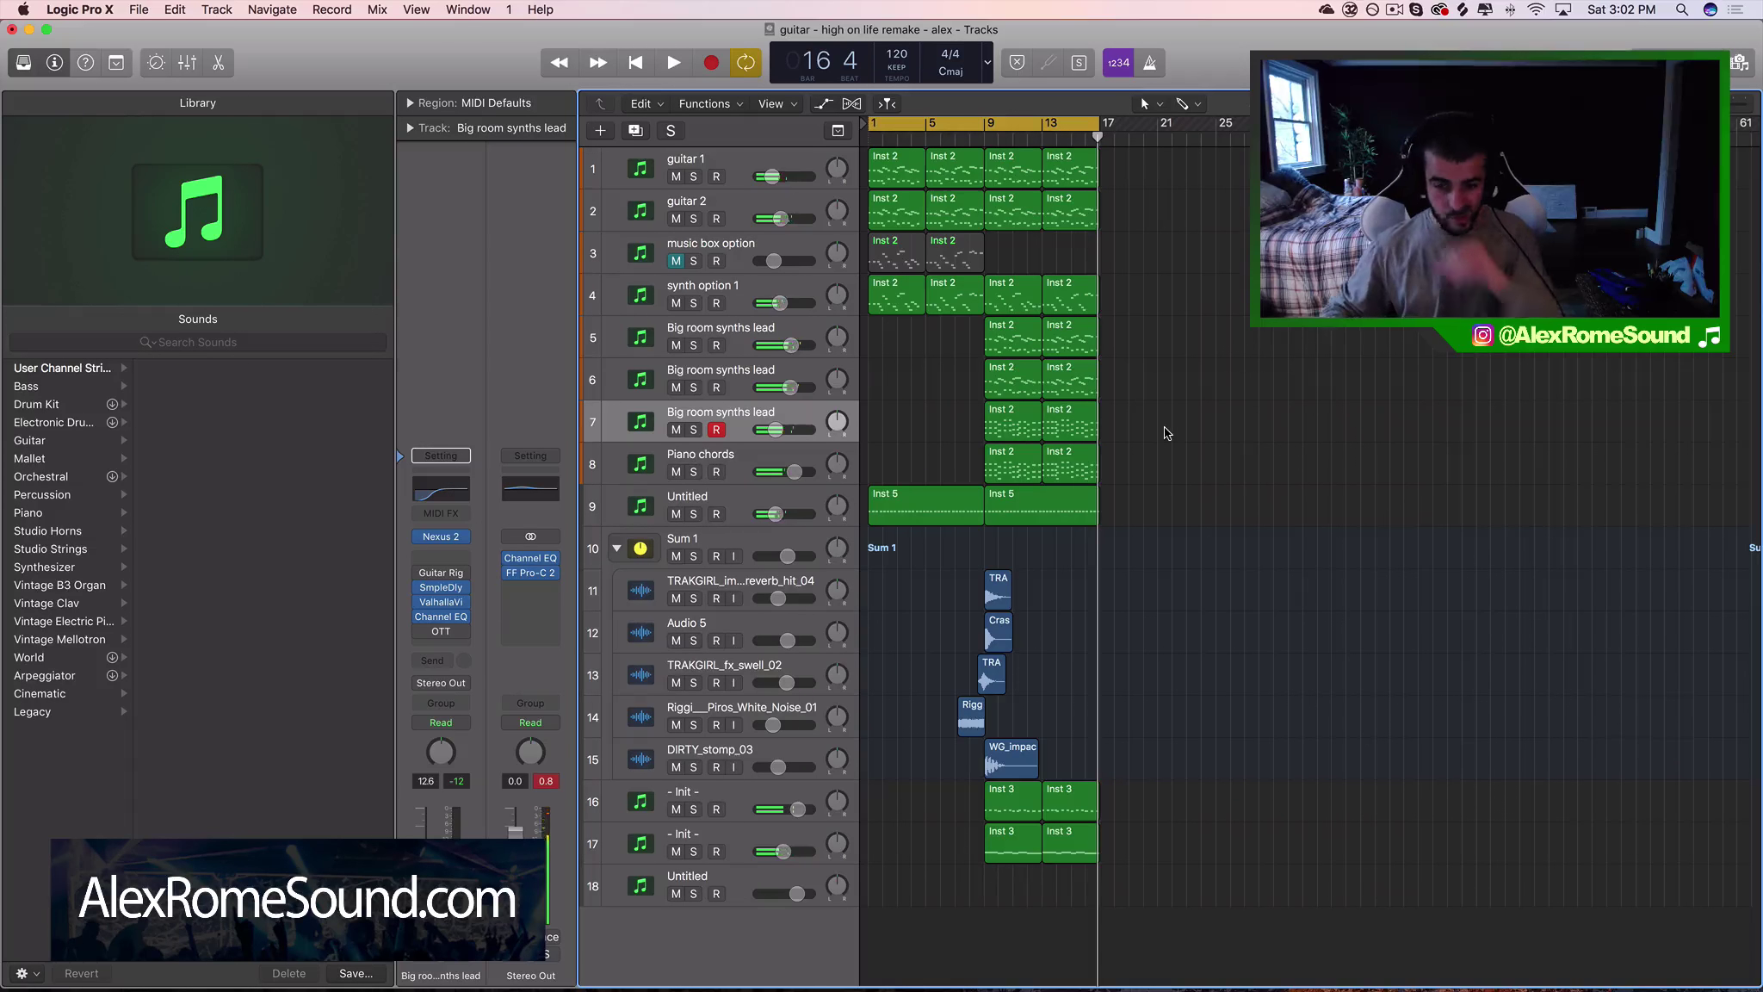
Compare the layered regions from bar 9 on tracks 1 to 9 with the intro regions on tracks 1 to 4
drag(1154, 462, 1018, 155)
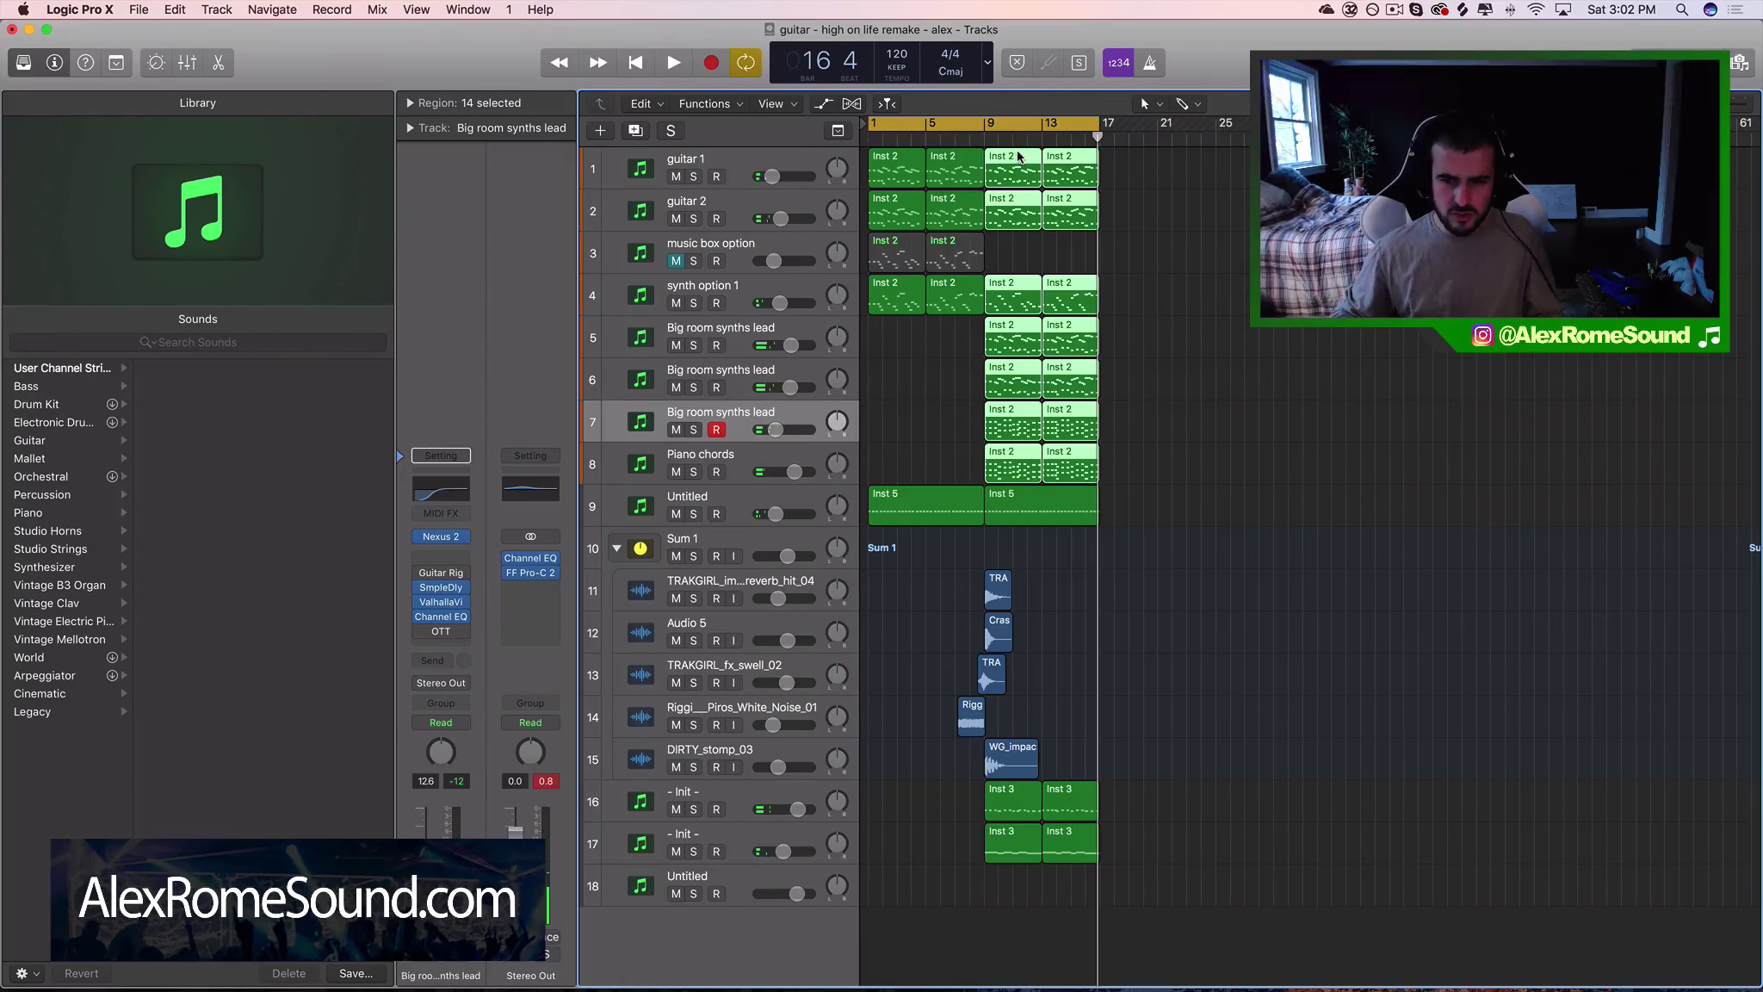
drag(1078, 564, 1016, 159)
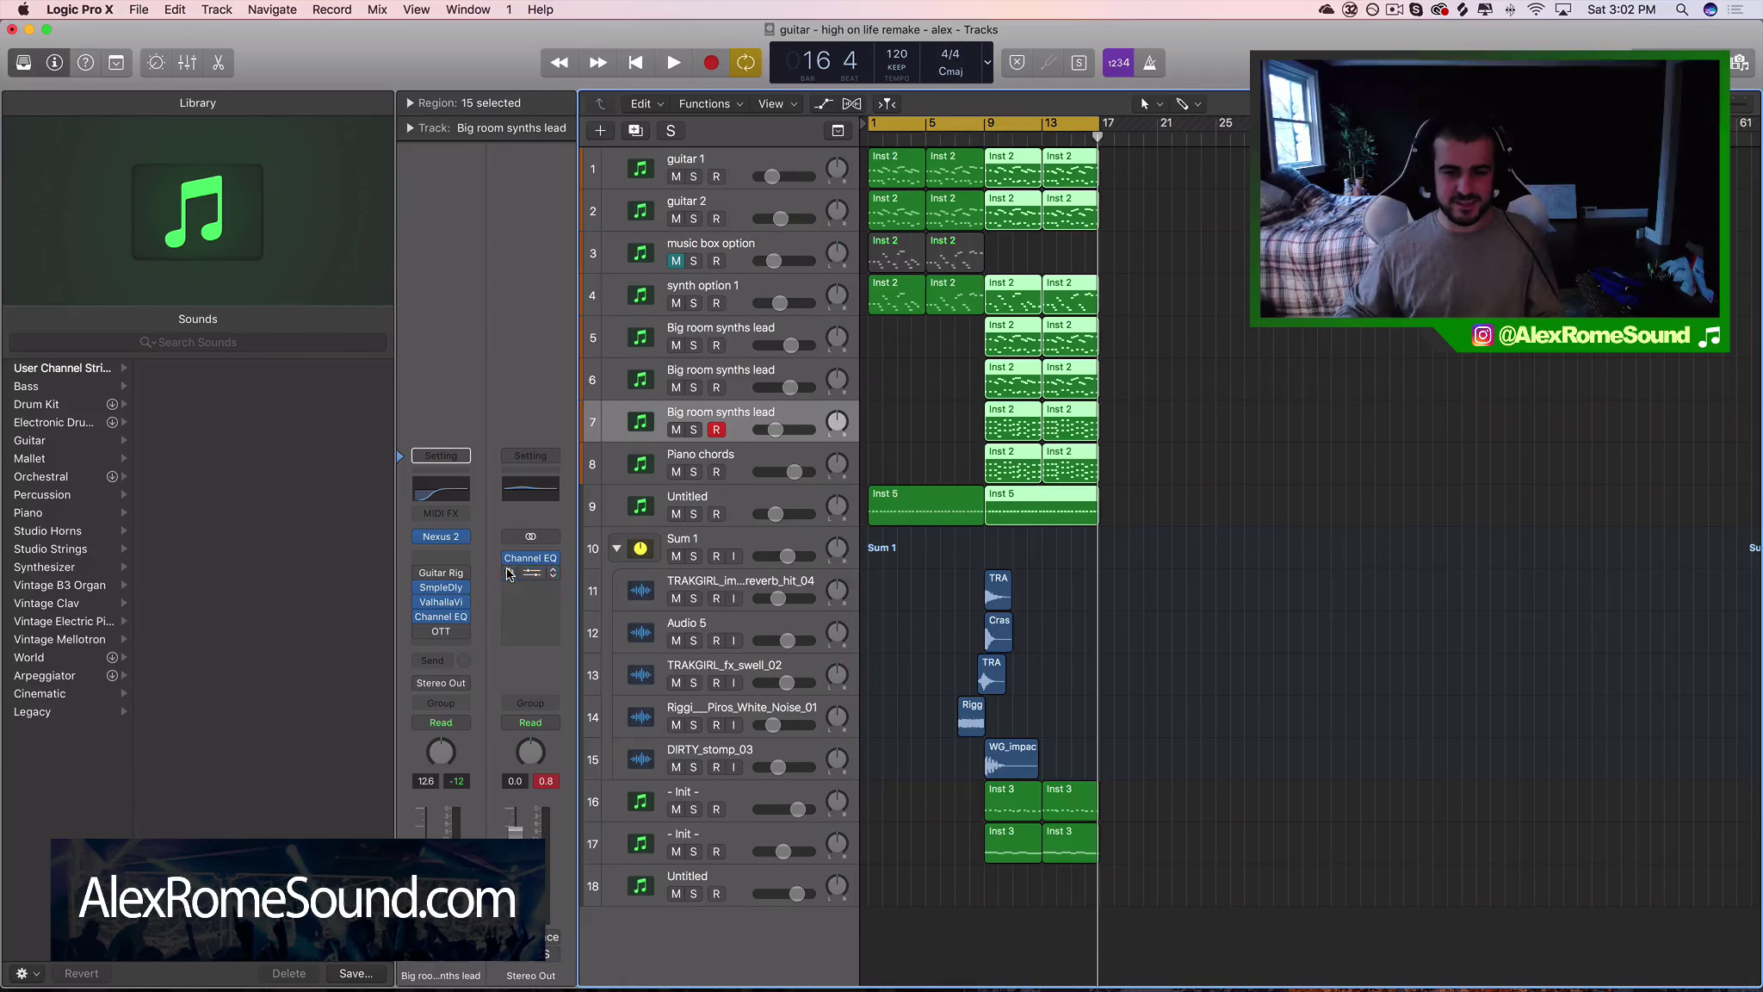
click(1128, 468)
drag(1179, 528, 863, 152)
scroll(986, 296, down, 1)
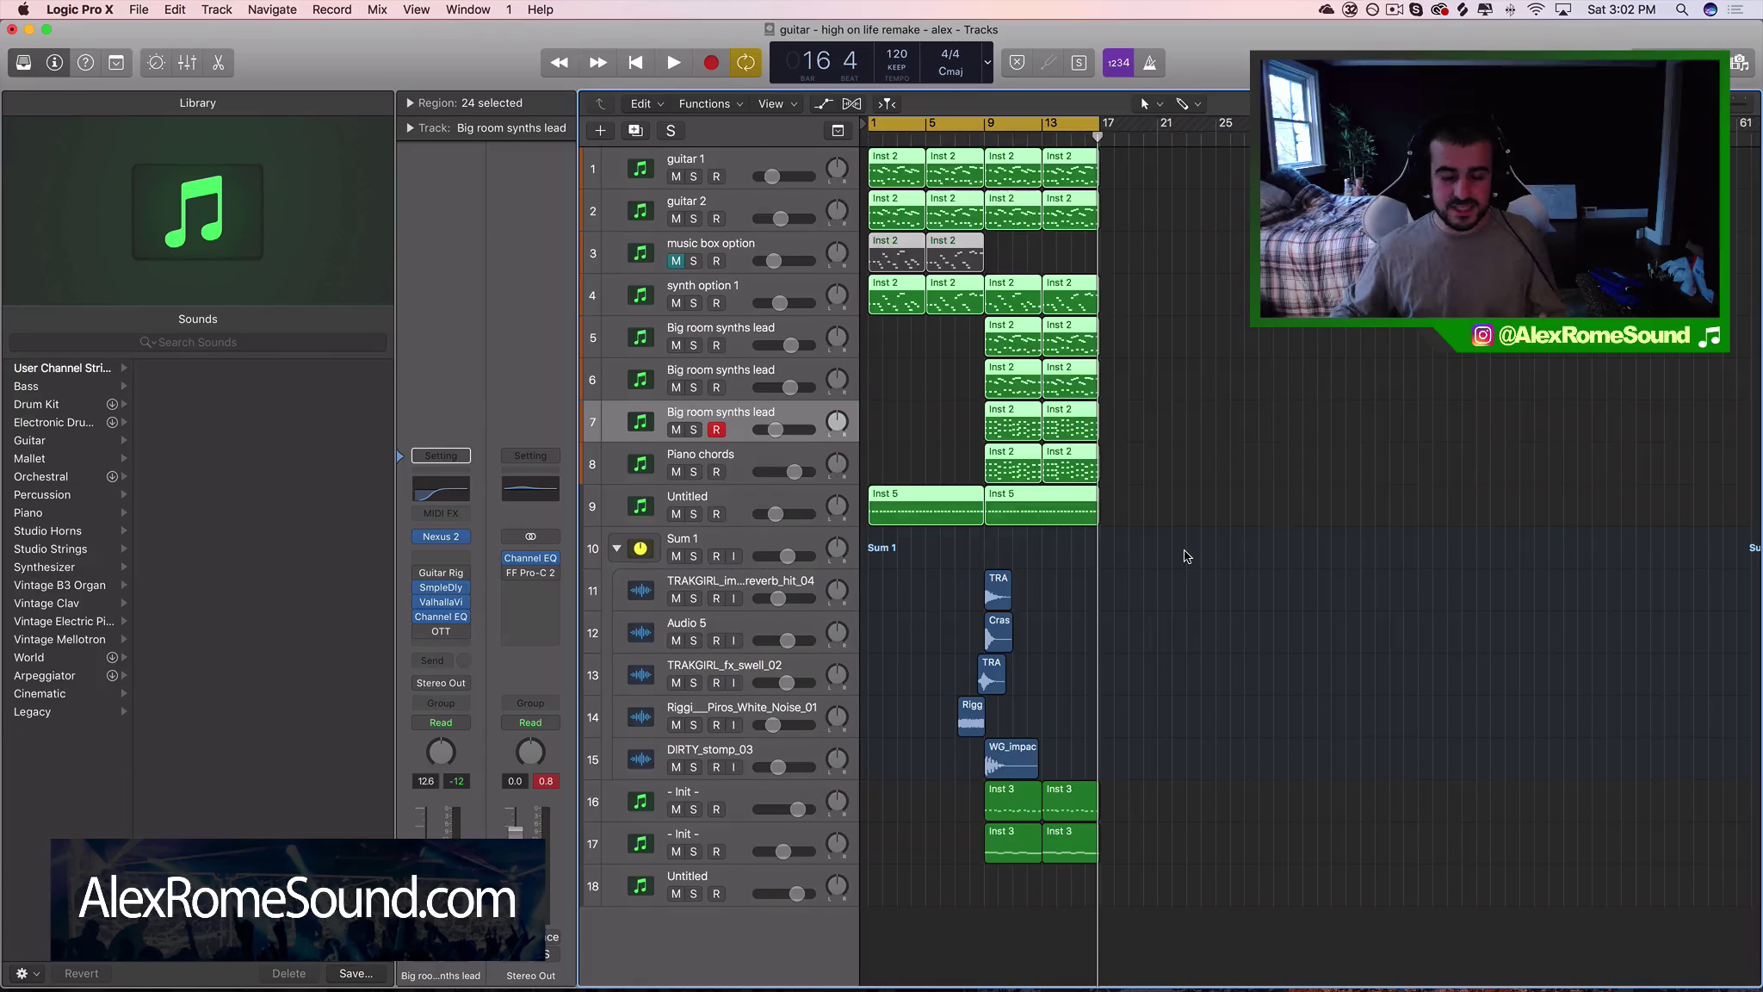
drag(1187, 555, 1025, 164)
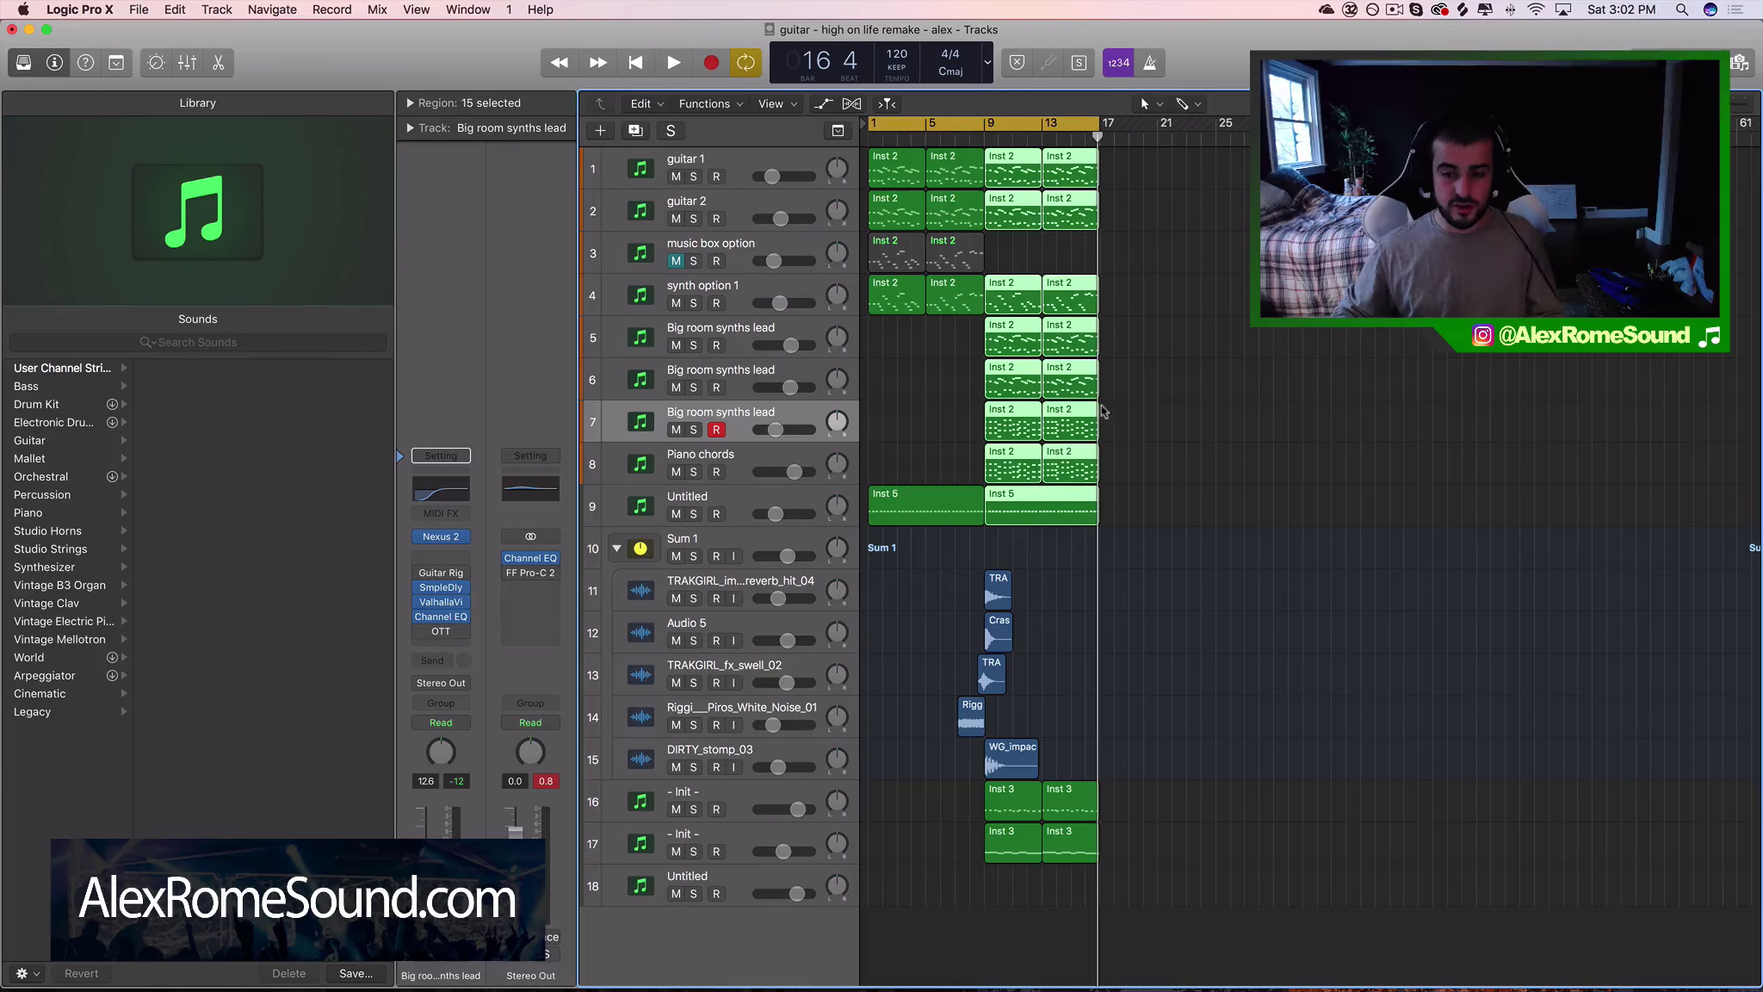
drag(1135, 503, 1024, 170)
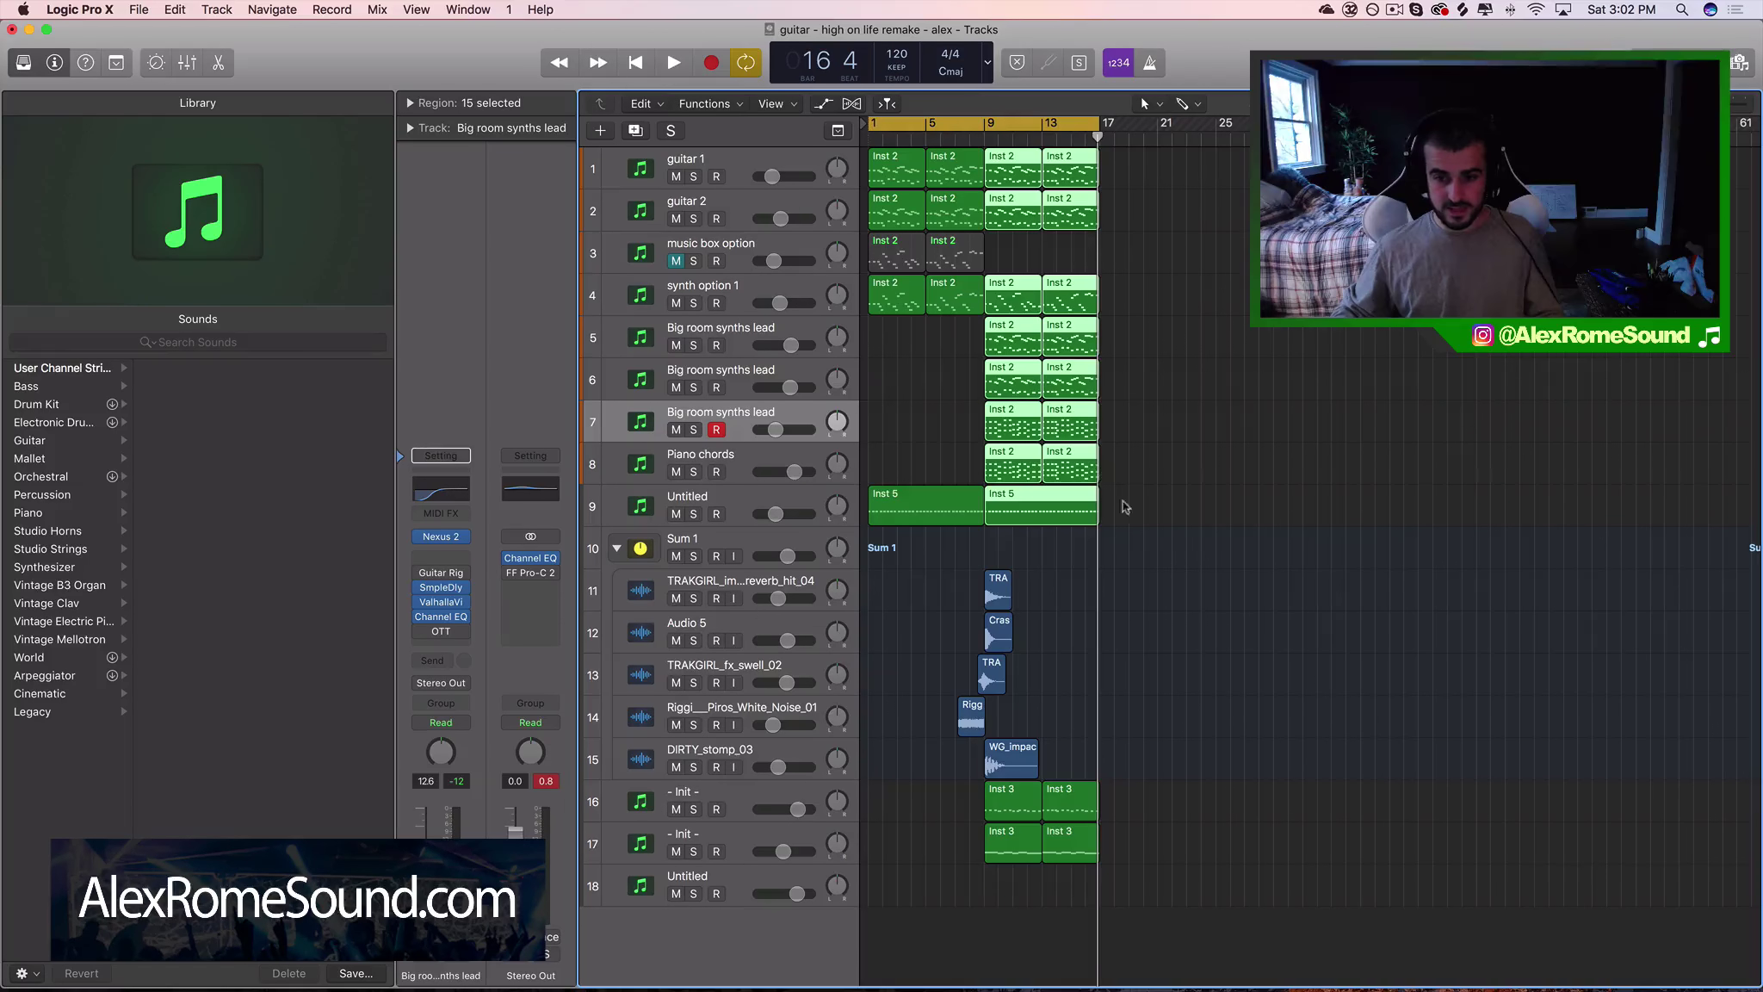
drag(972, 338, 874, 153)
Solo the guitar 1 track, play its opening briefly, and turn the solo off again
click(693, 175)
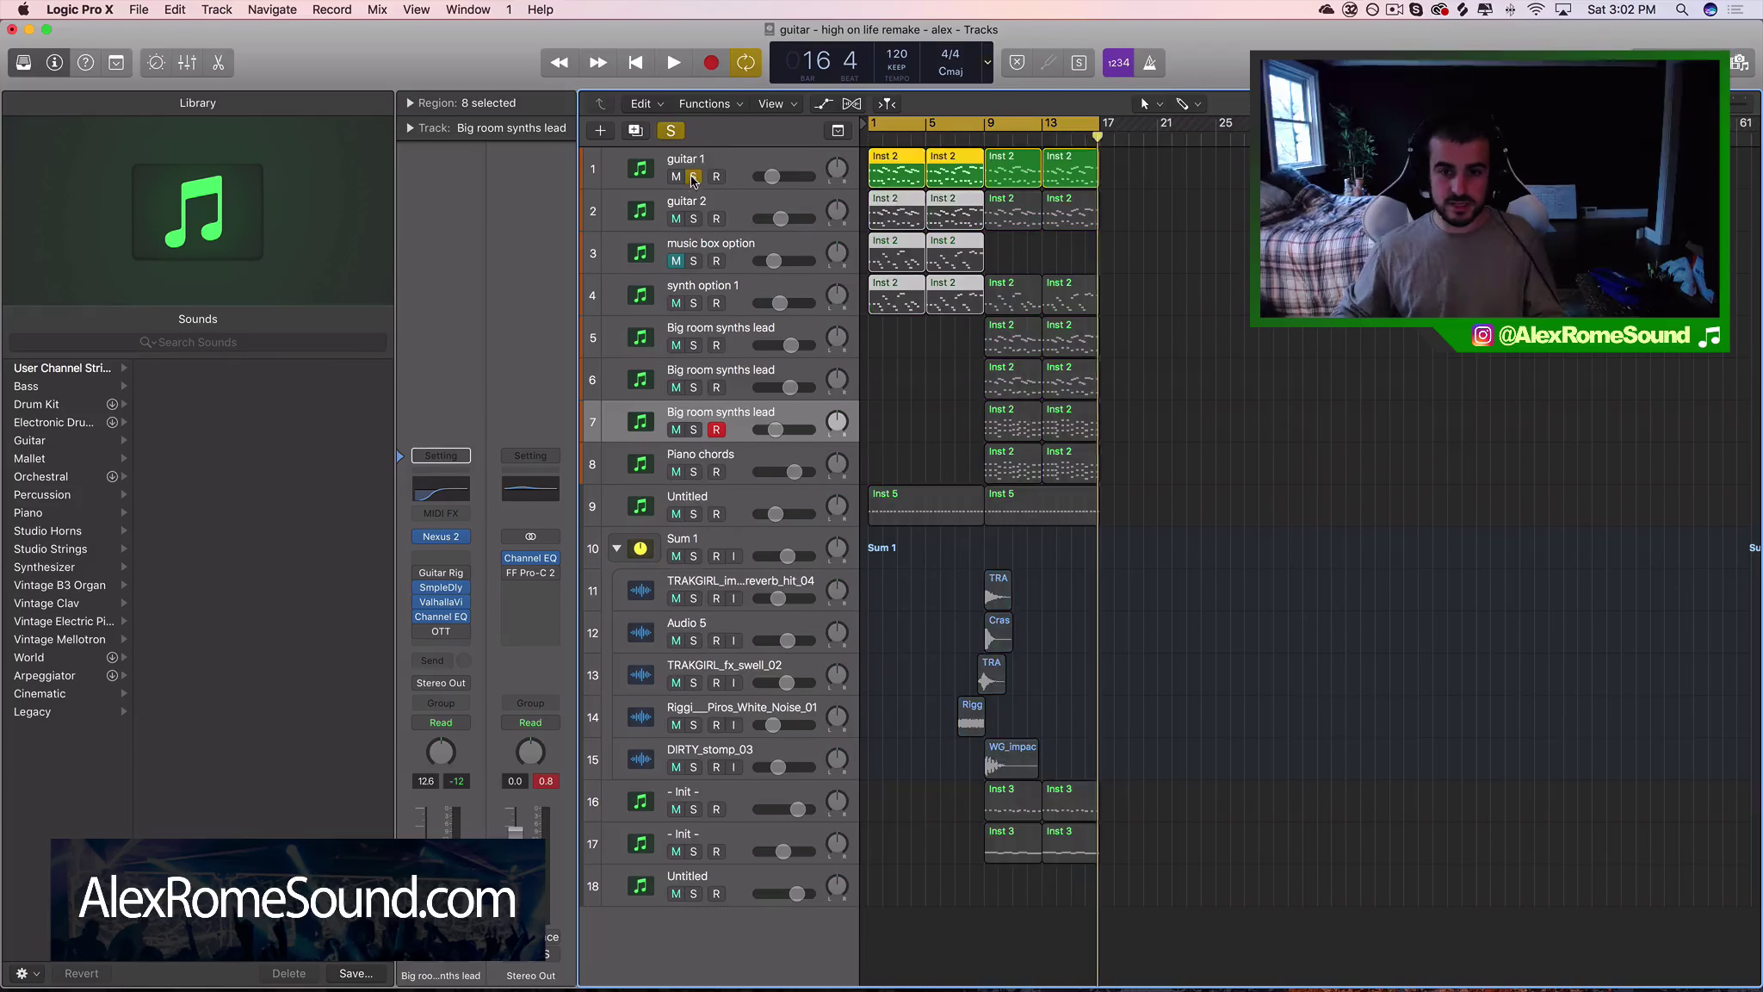
key(space)
key(space)
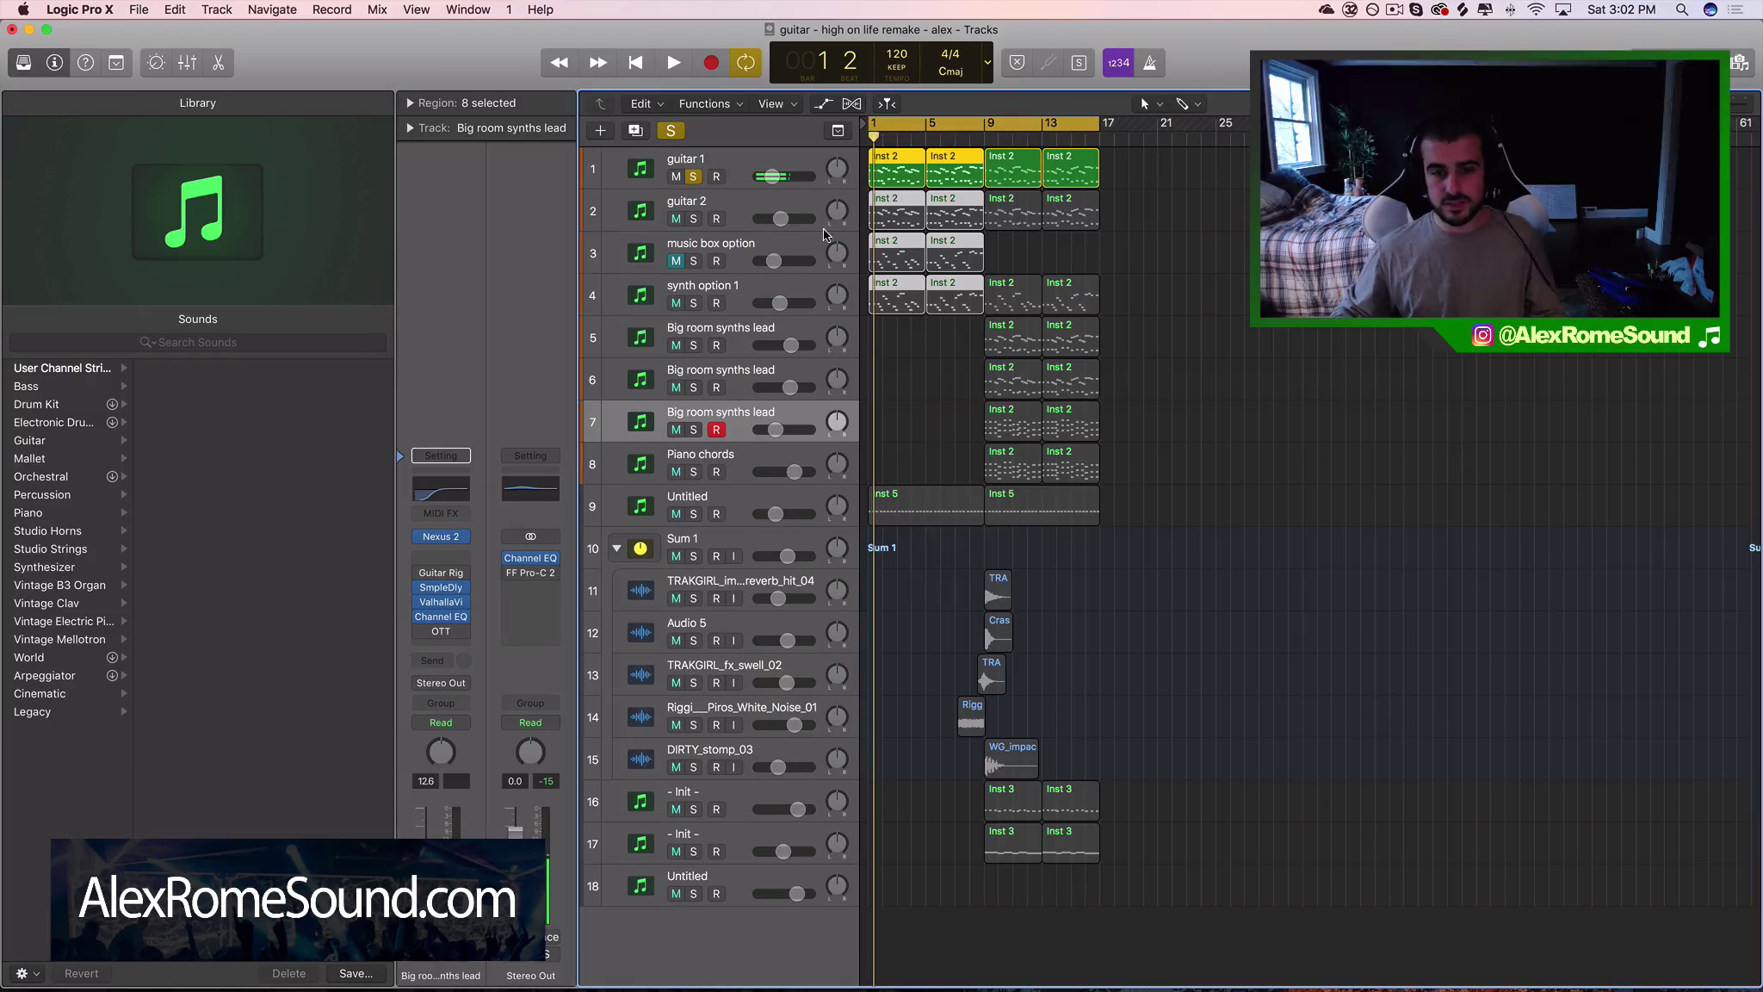
click(699, 176)
Delete the regions from bar 9 onward on tracks 1 to 9, and remove the tracks from guitar 2 down to the Untitled track 9
drag(1179, 553, 1017, 146)
key(Delete)
click(735, 487)
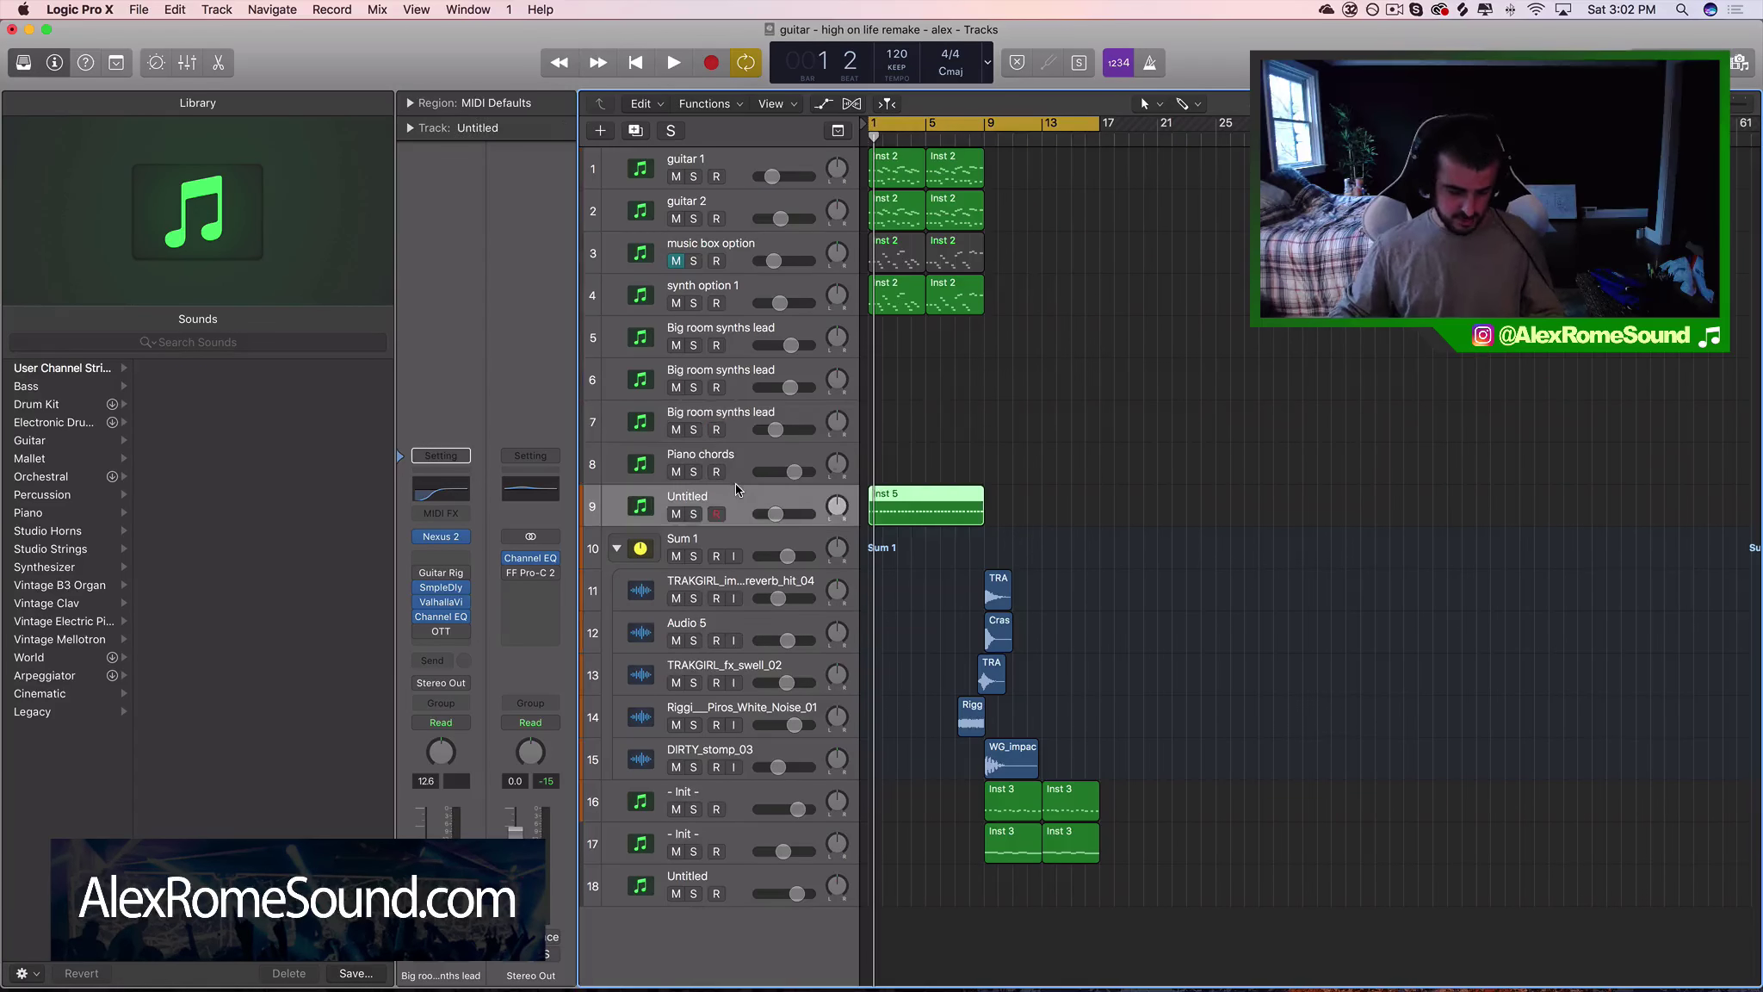
shift+click(732, 210)
key(Delete)
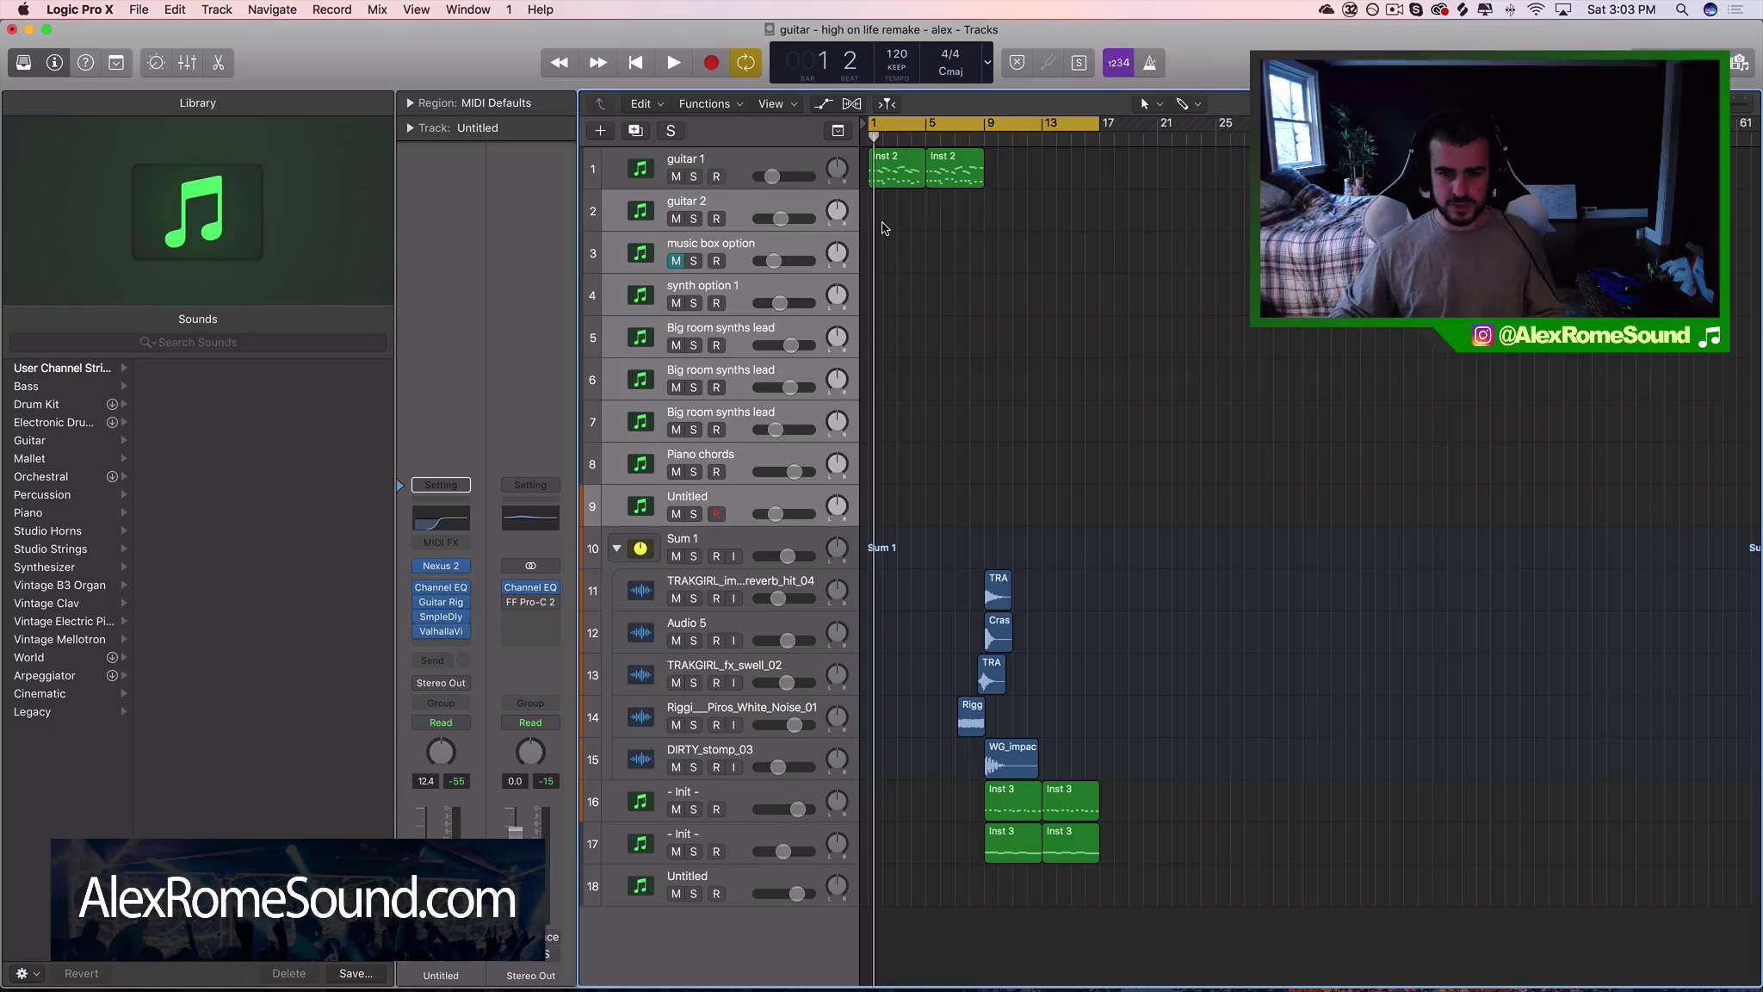
key(super+BackSpace)
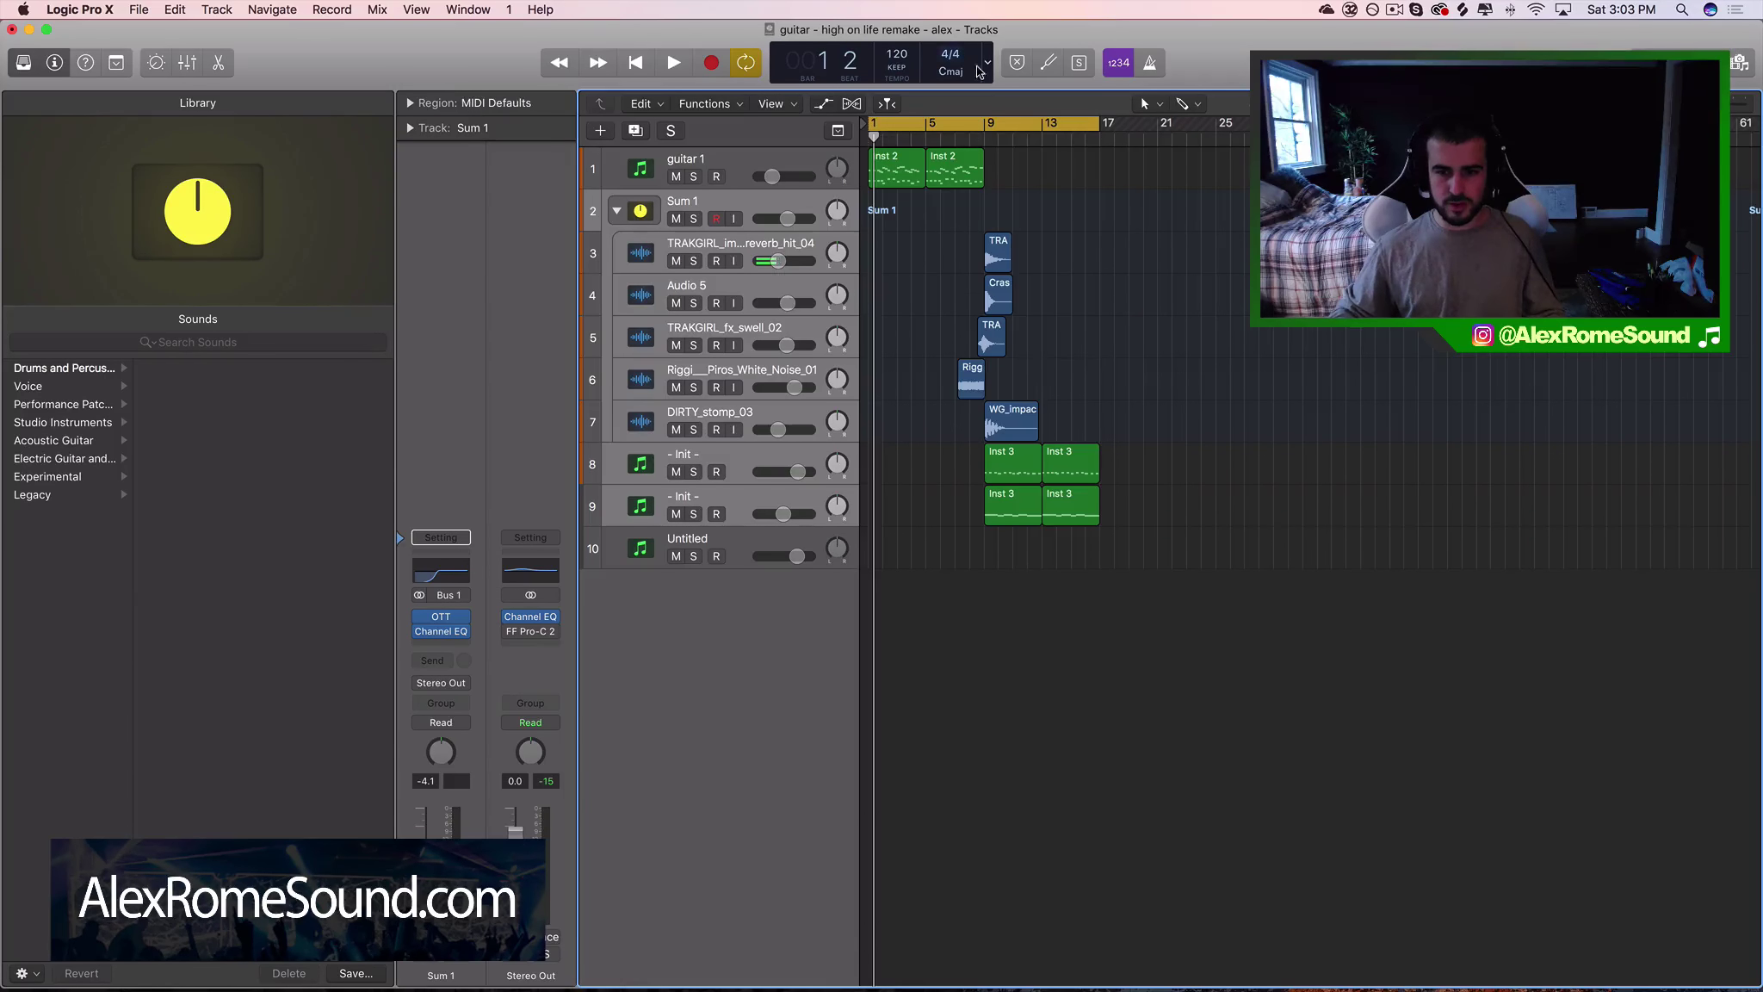
Set the cycle range to bars 9 to 17 and delete both Inst 3 regions on the lower - Init - track after previewing
drag(986, 122, 997, 127)
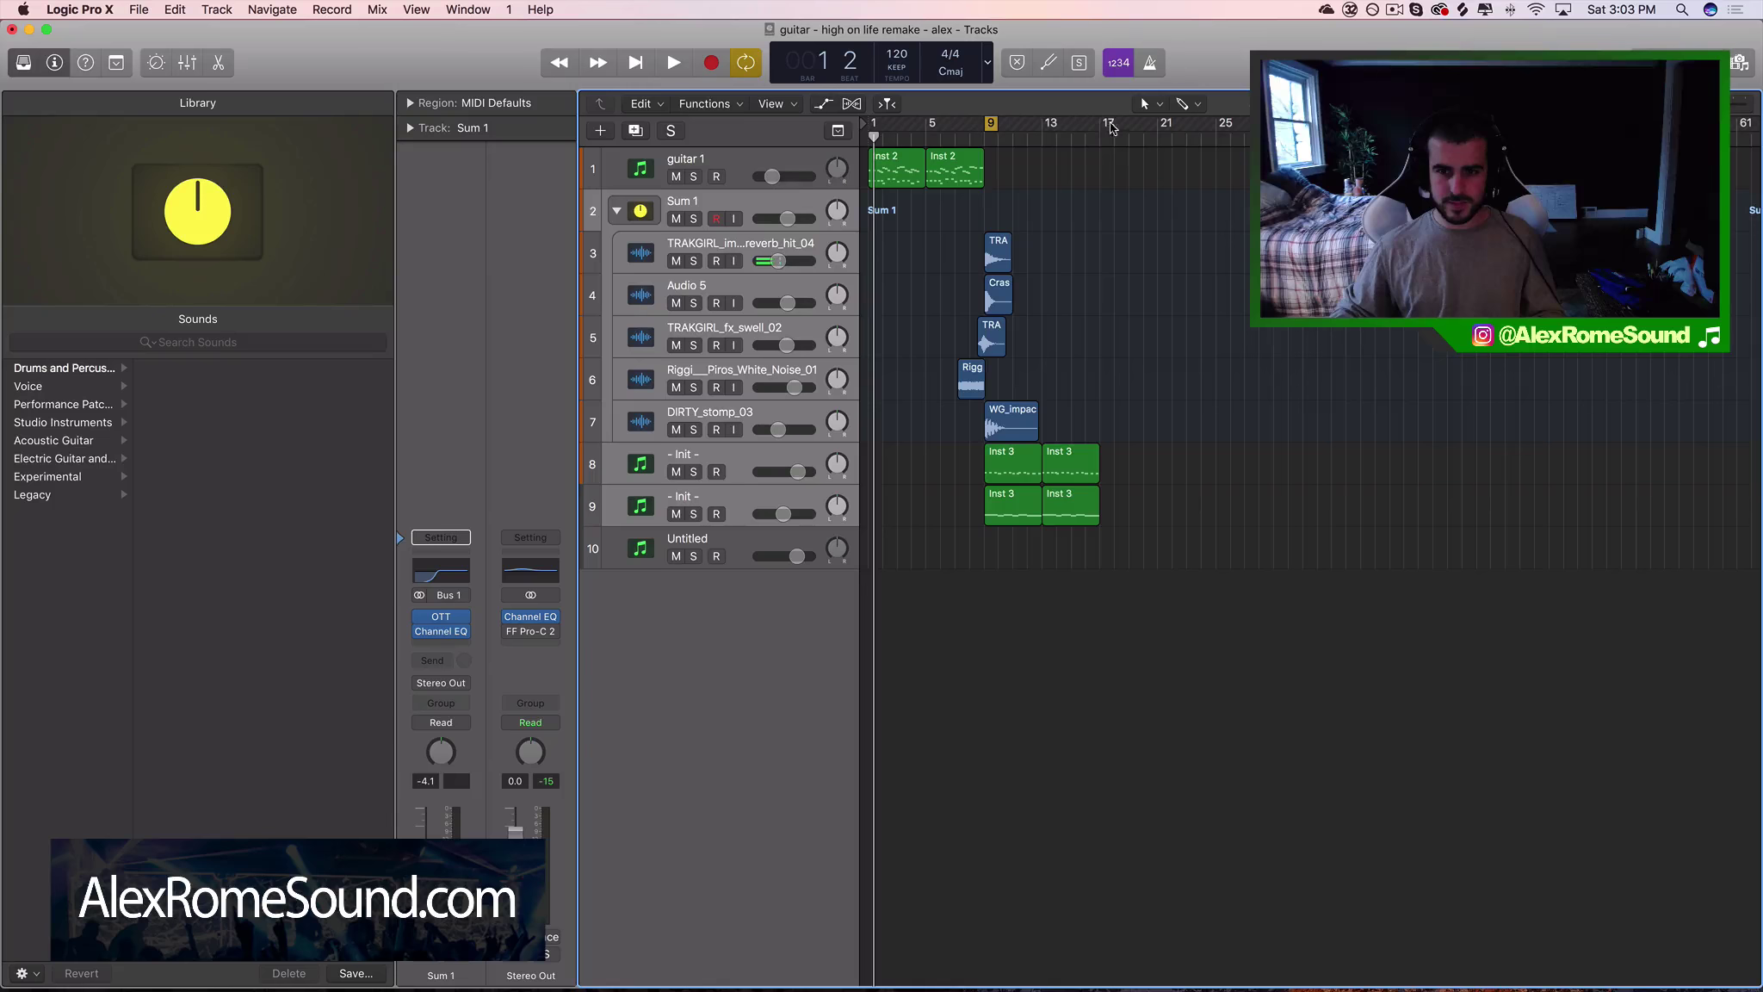
drag(1110, 128, 1100, 125)
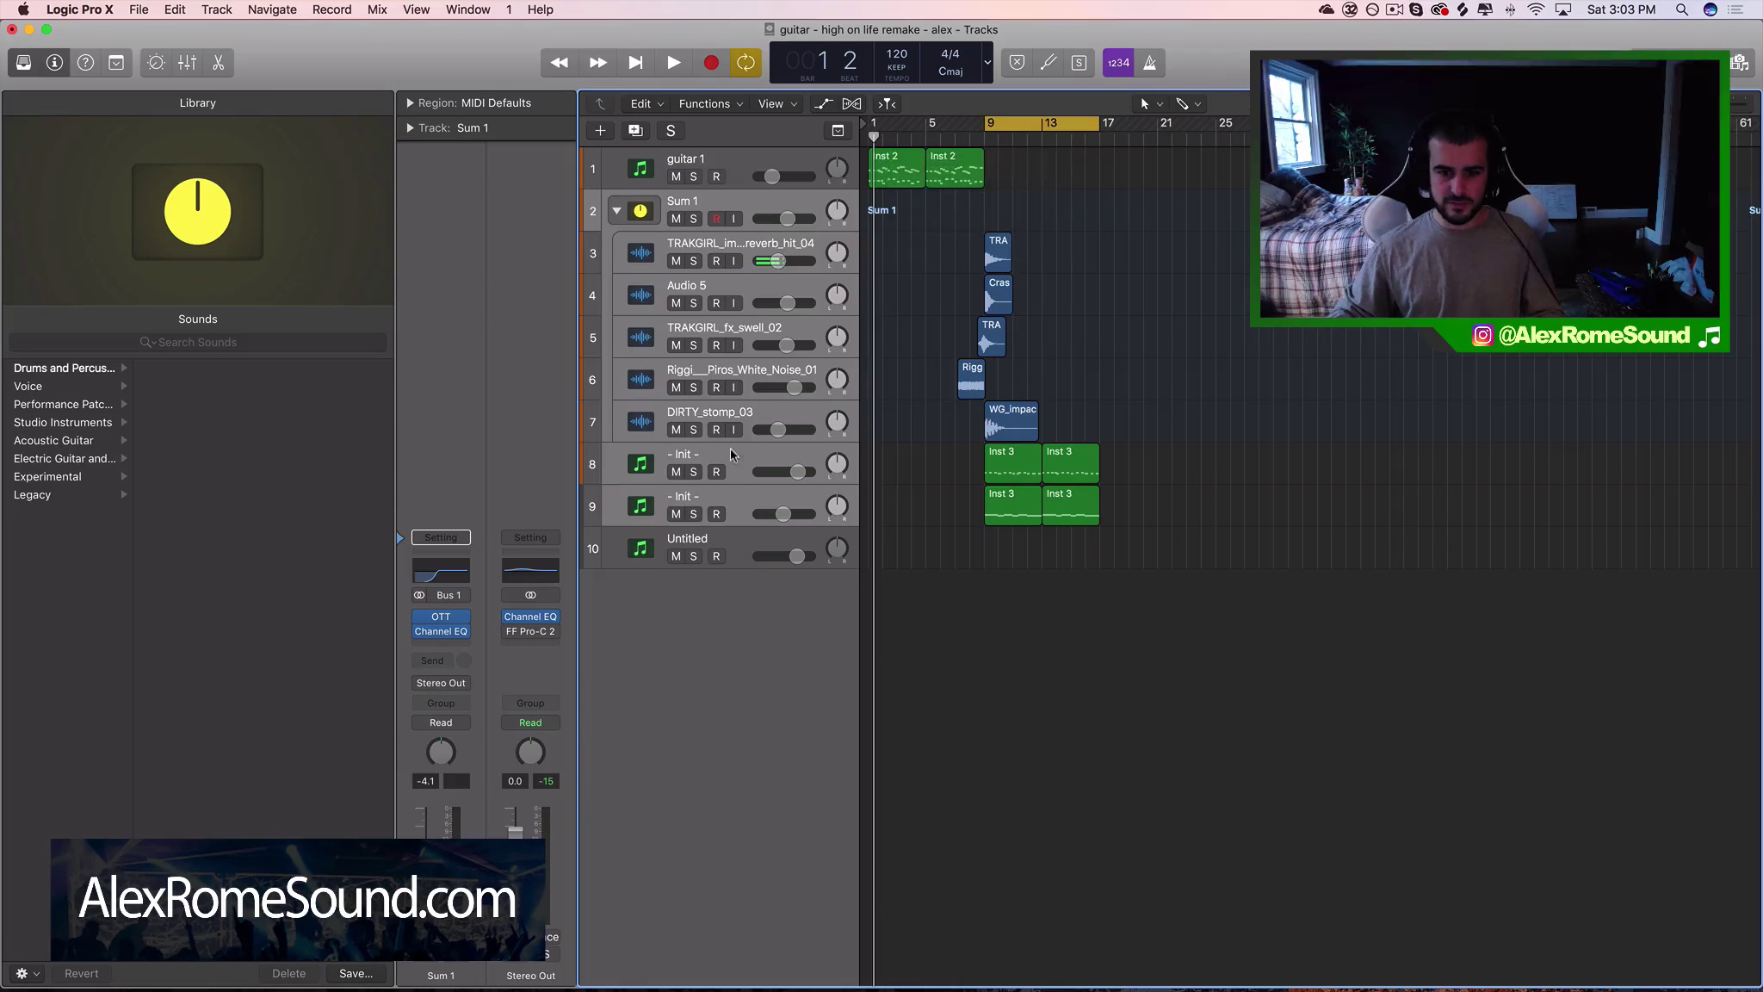
click(741, 506)
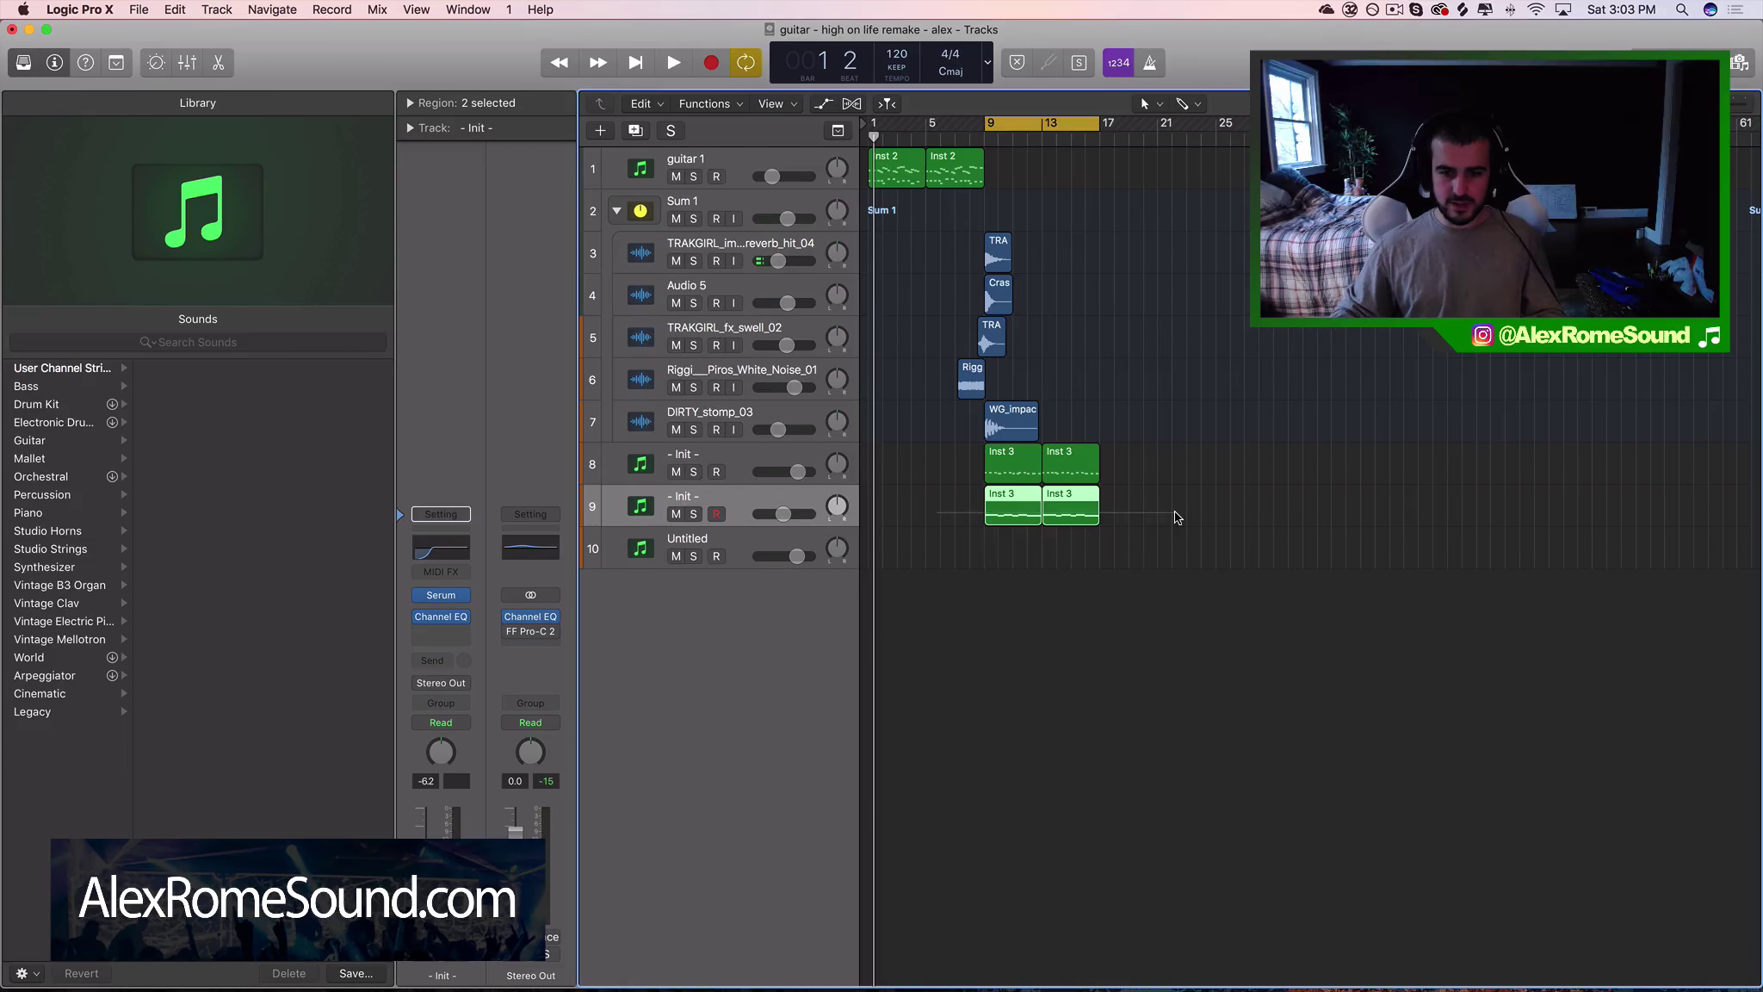
key(space)
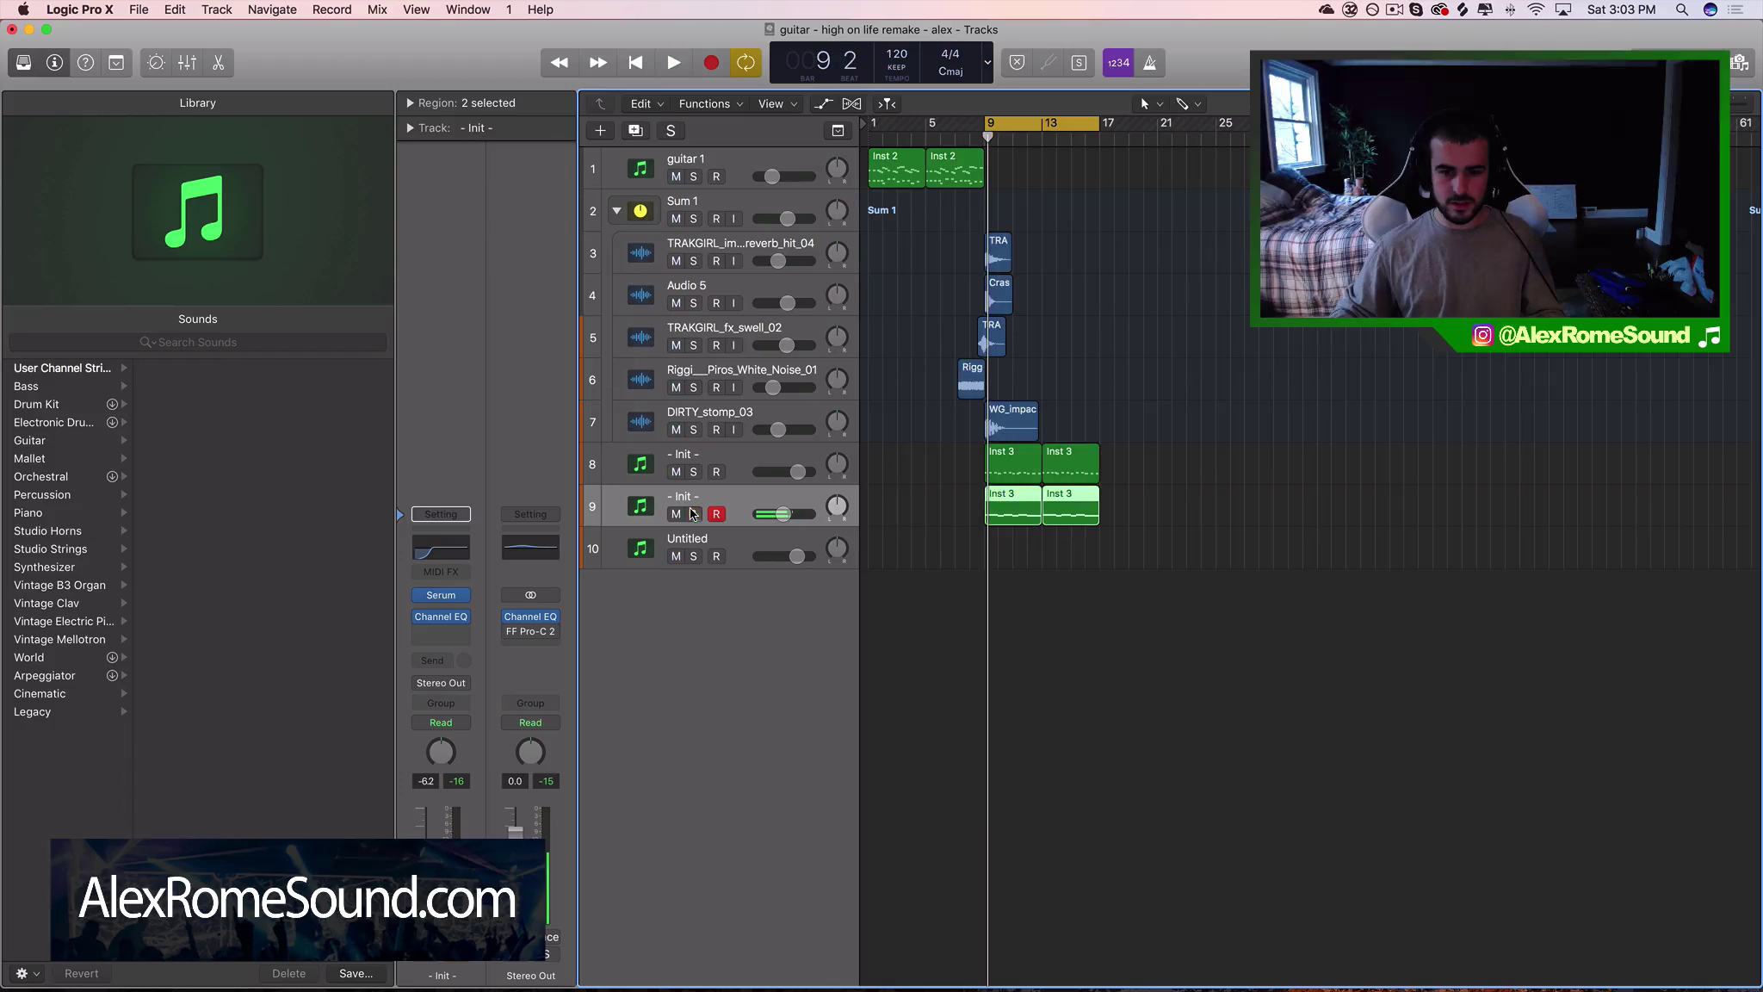
key(Delete)
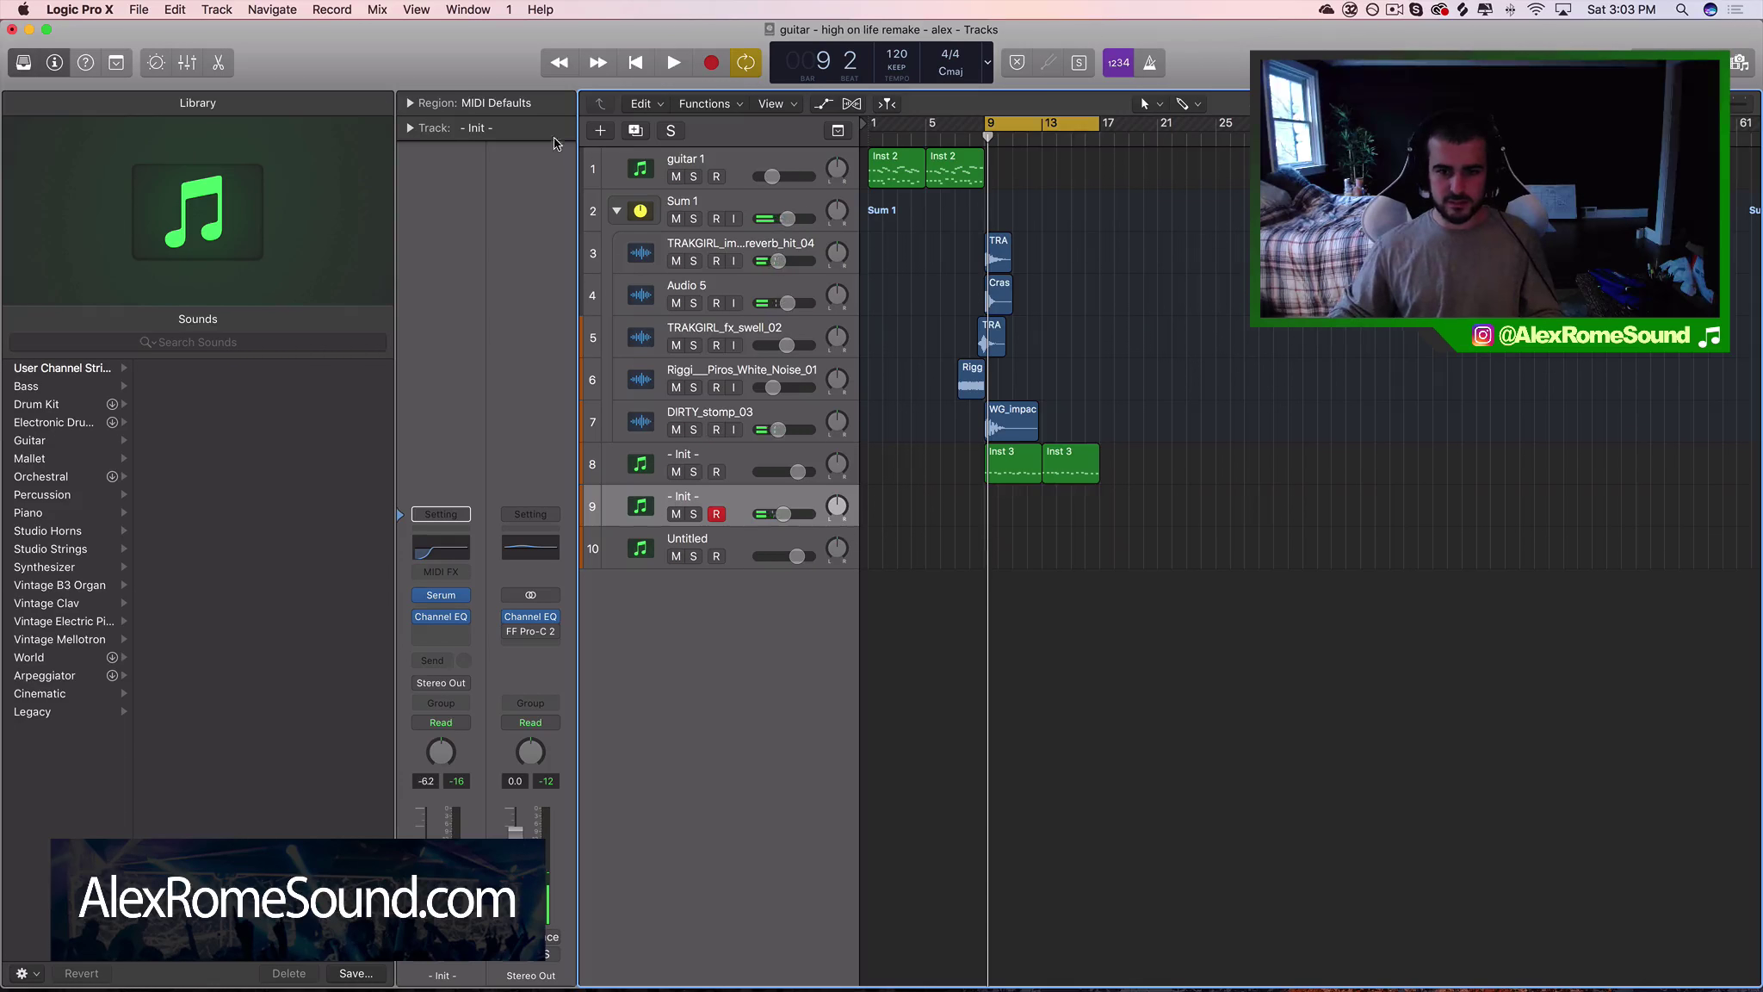
Audition the Sum 1 effects stack on its own with the cycle starting at bar 8, and turn its solo off again
click(695, 218)
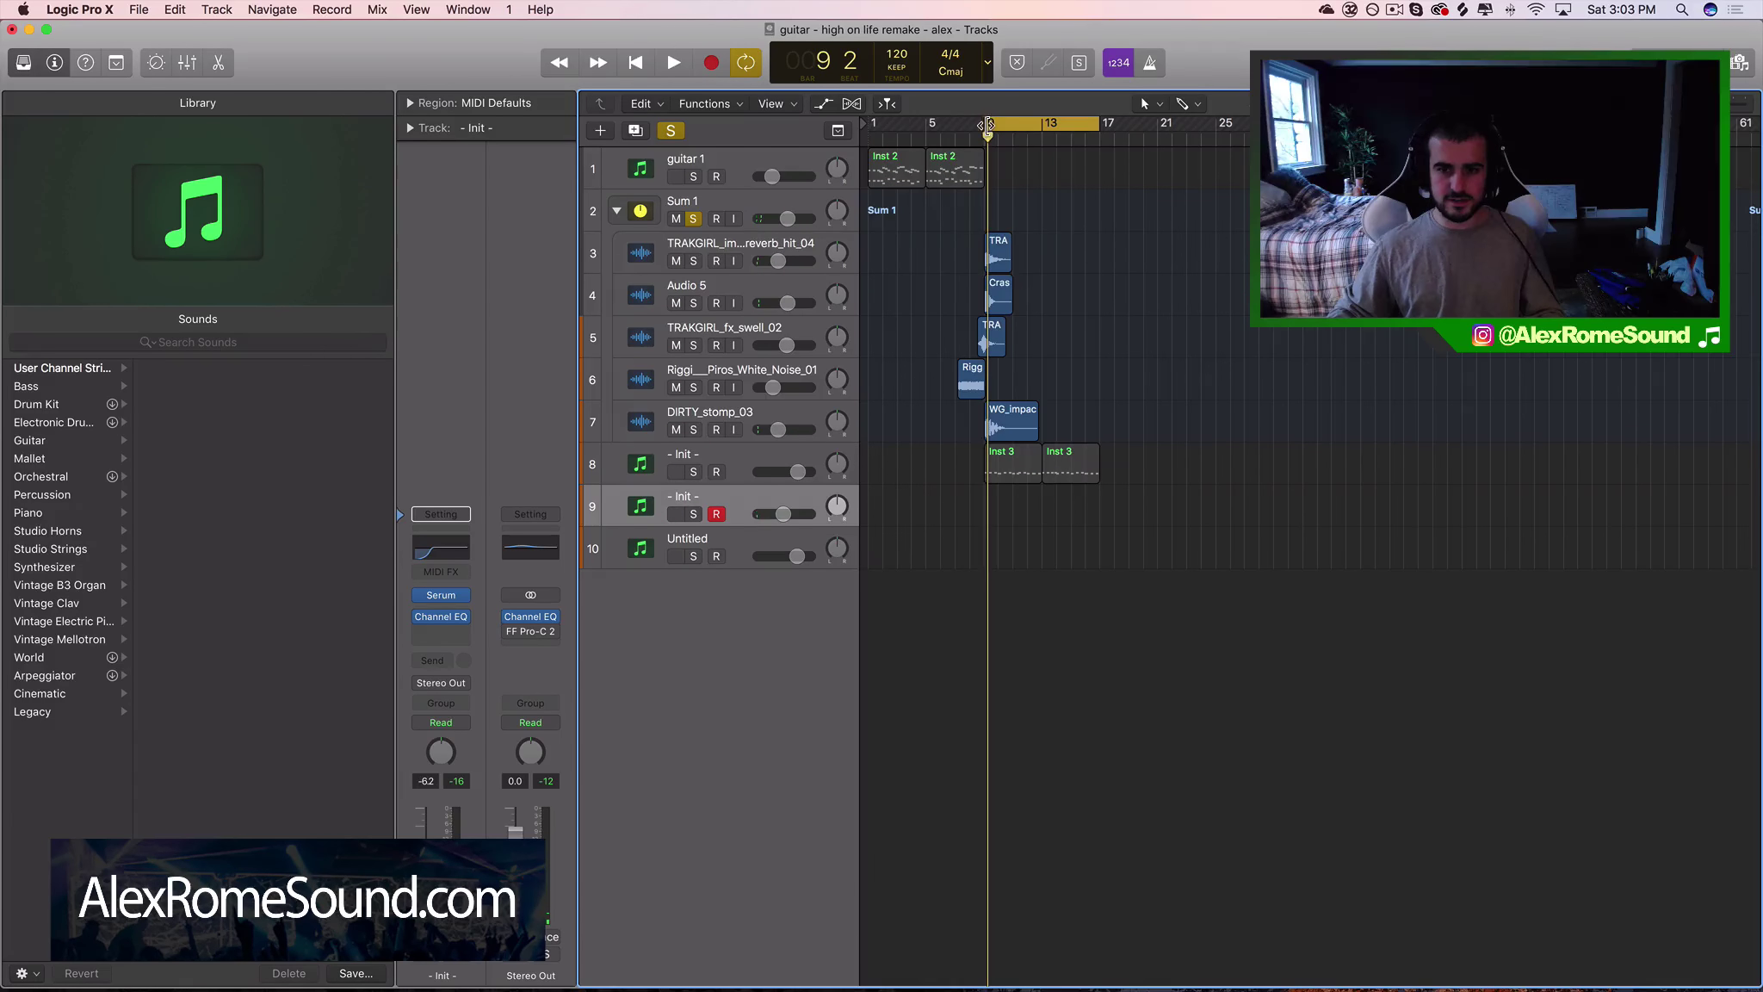
drag(983, 125, 971, 127)
key(space)
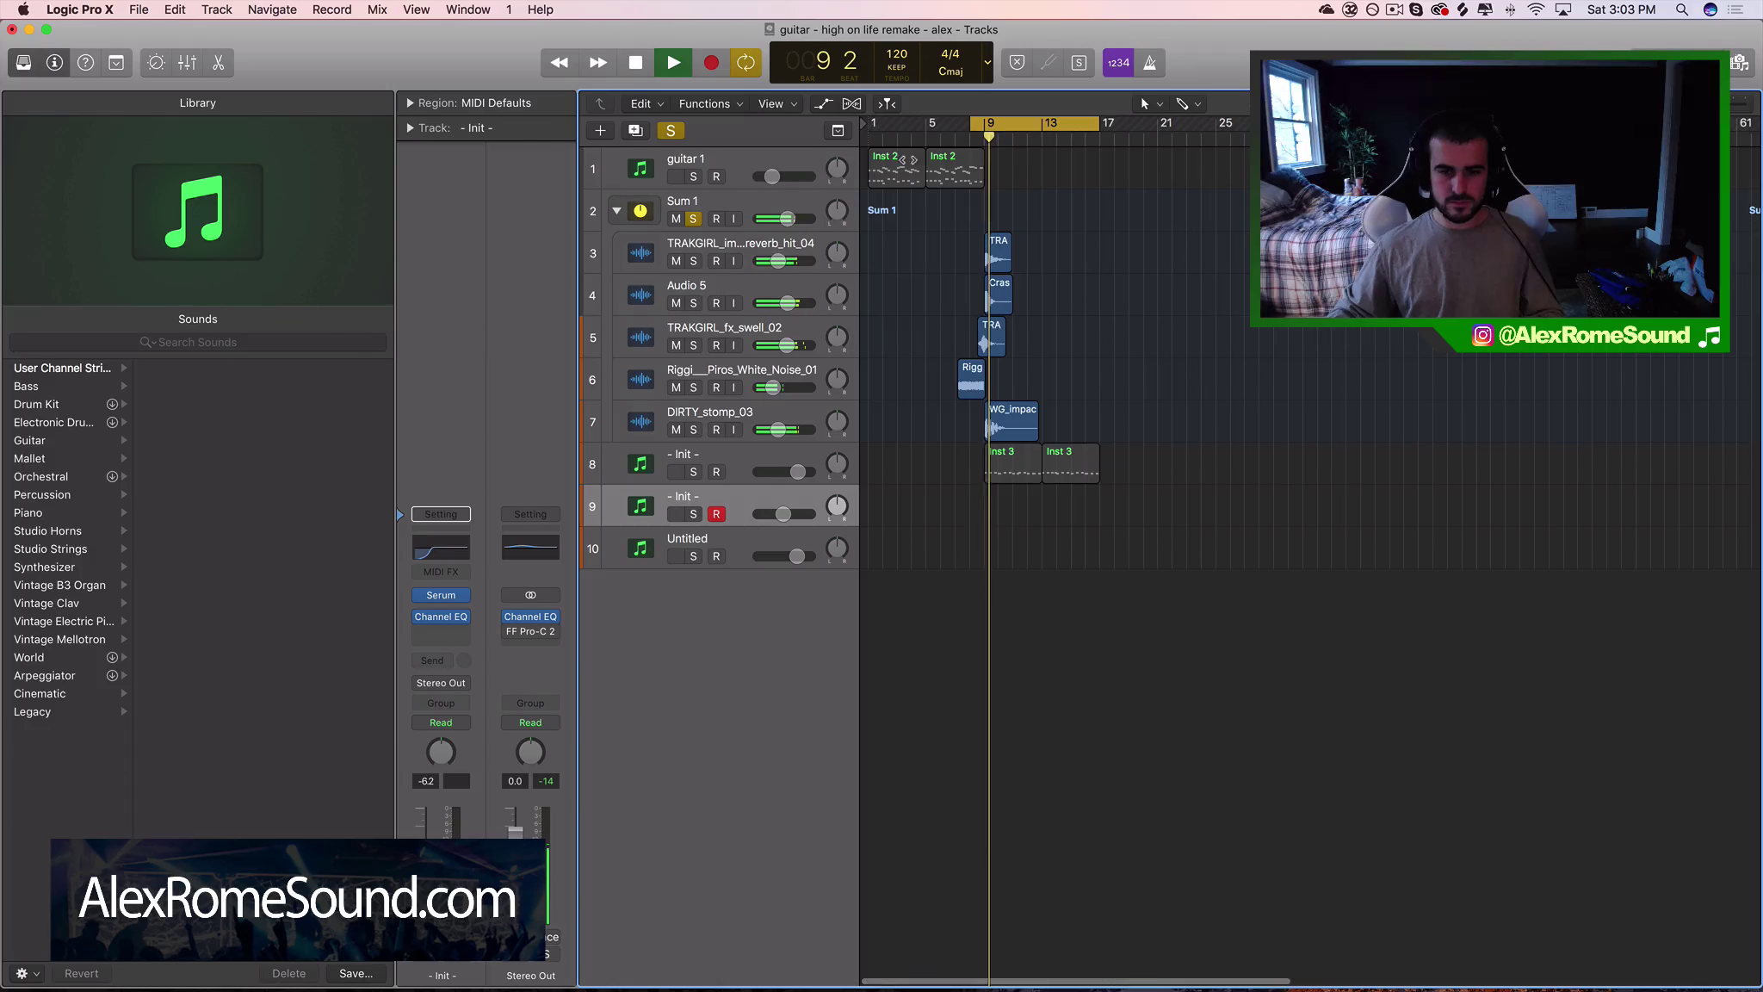
key(space)
click(693, 219)
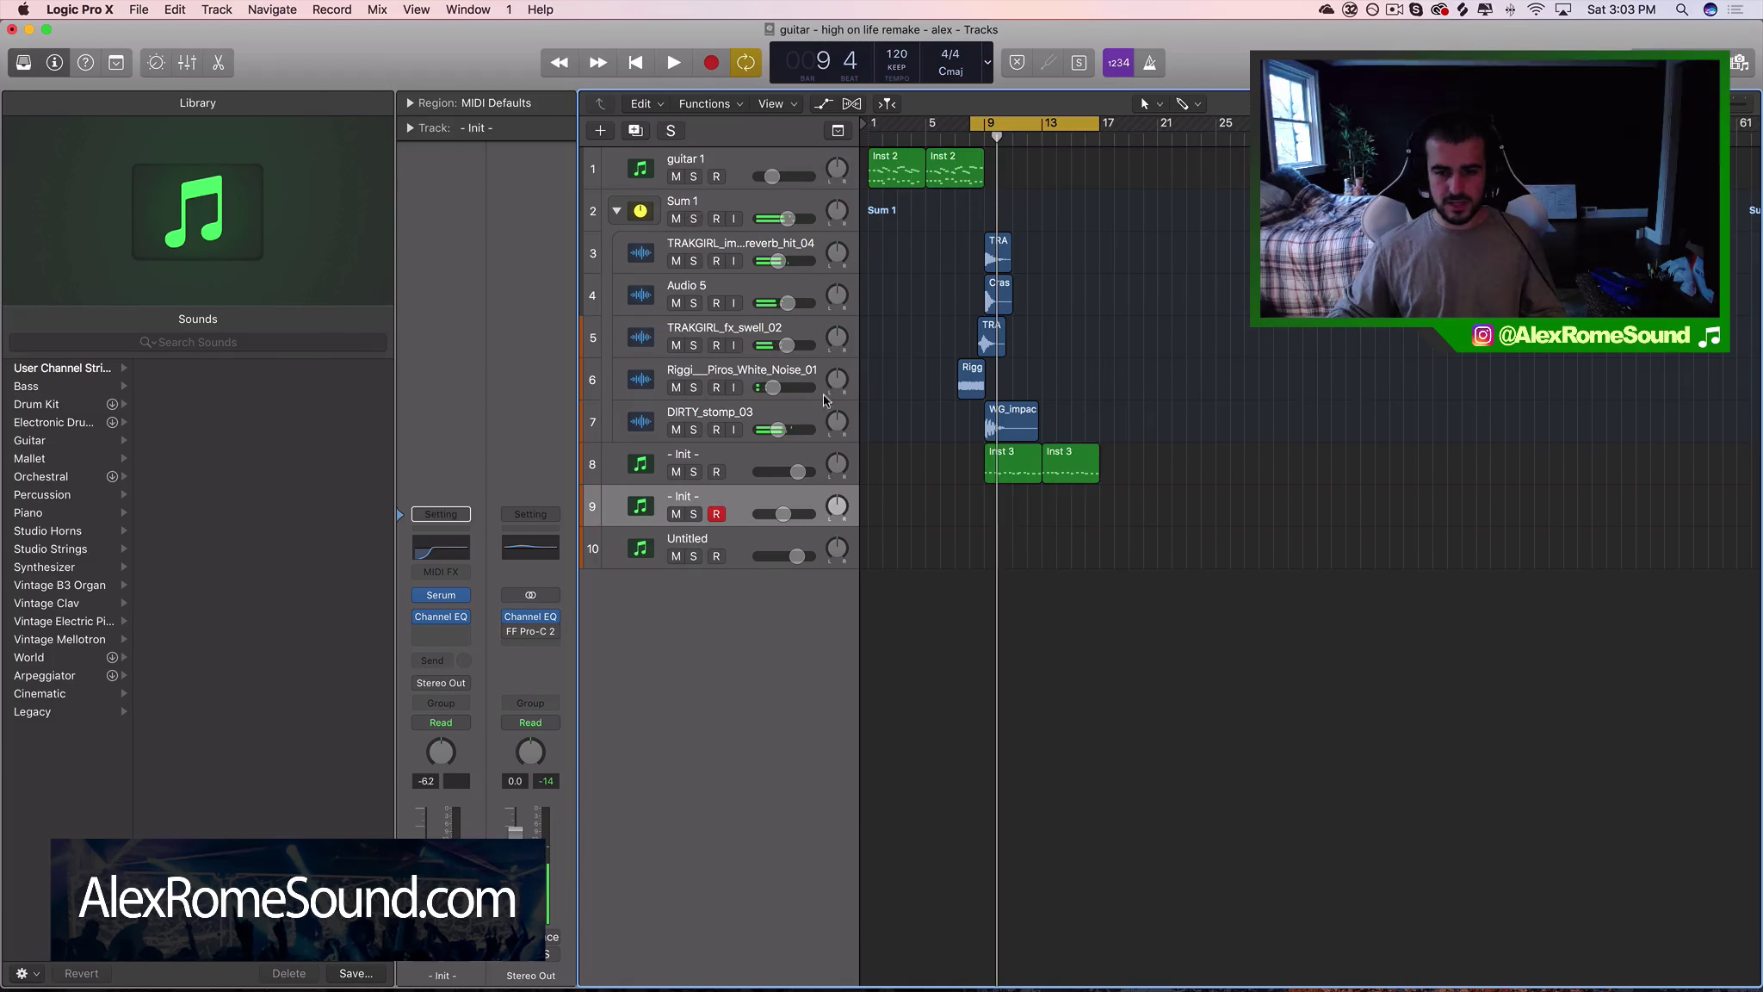
Solo the remaining - Init - track with Inst 3 regions and play its line through bar 10
click(736, 465)
click(693, 472)
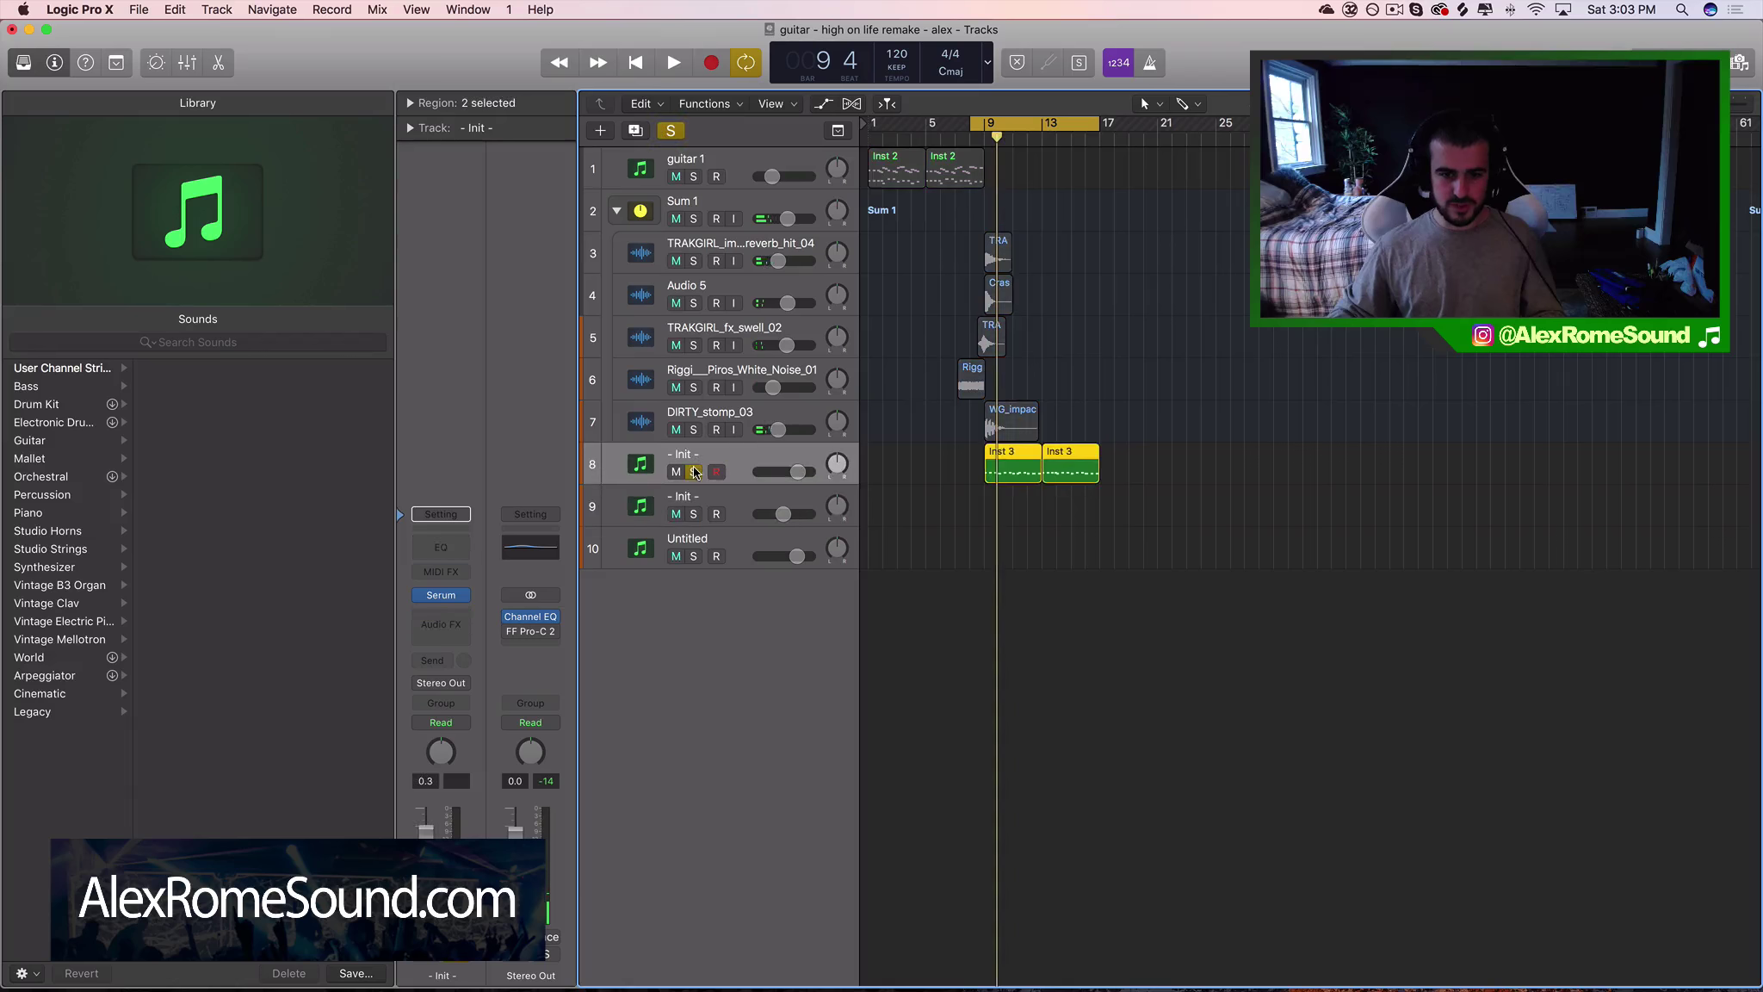
key(super+Right)
key(super+Right)
key(super+Right)
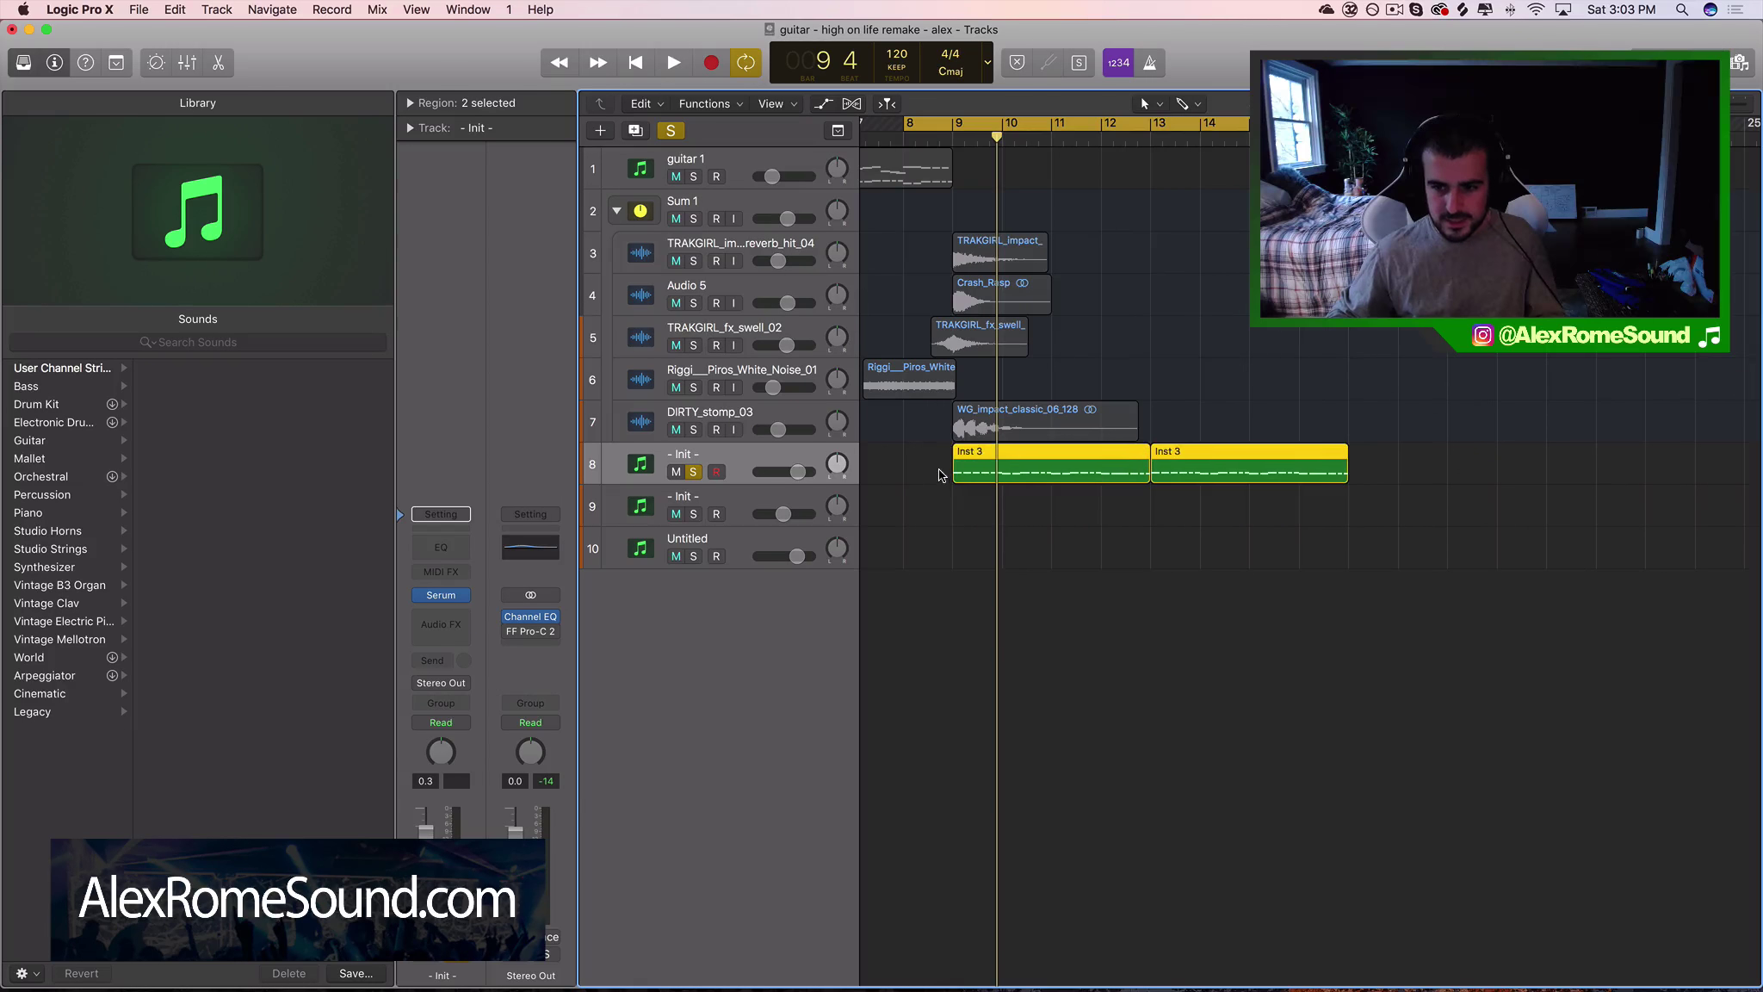
key(space)
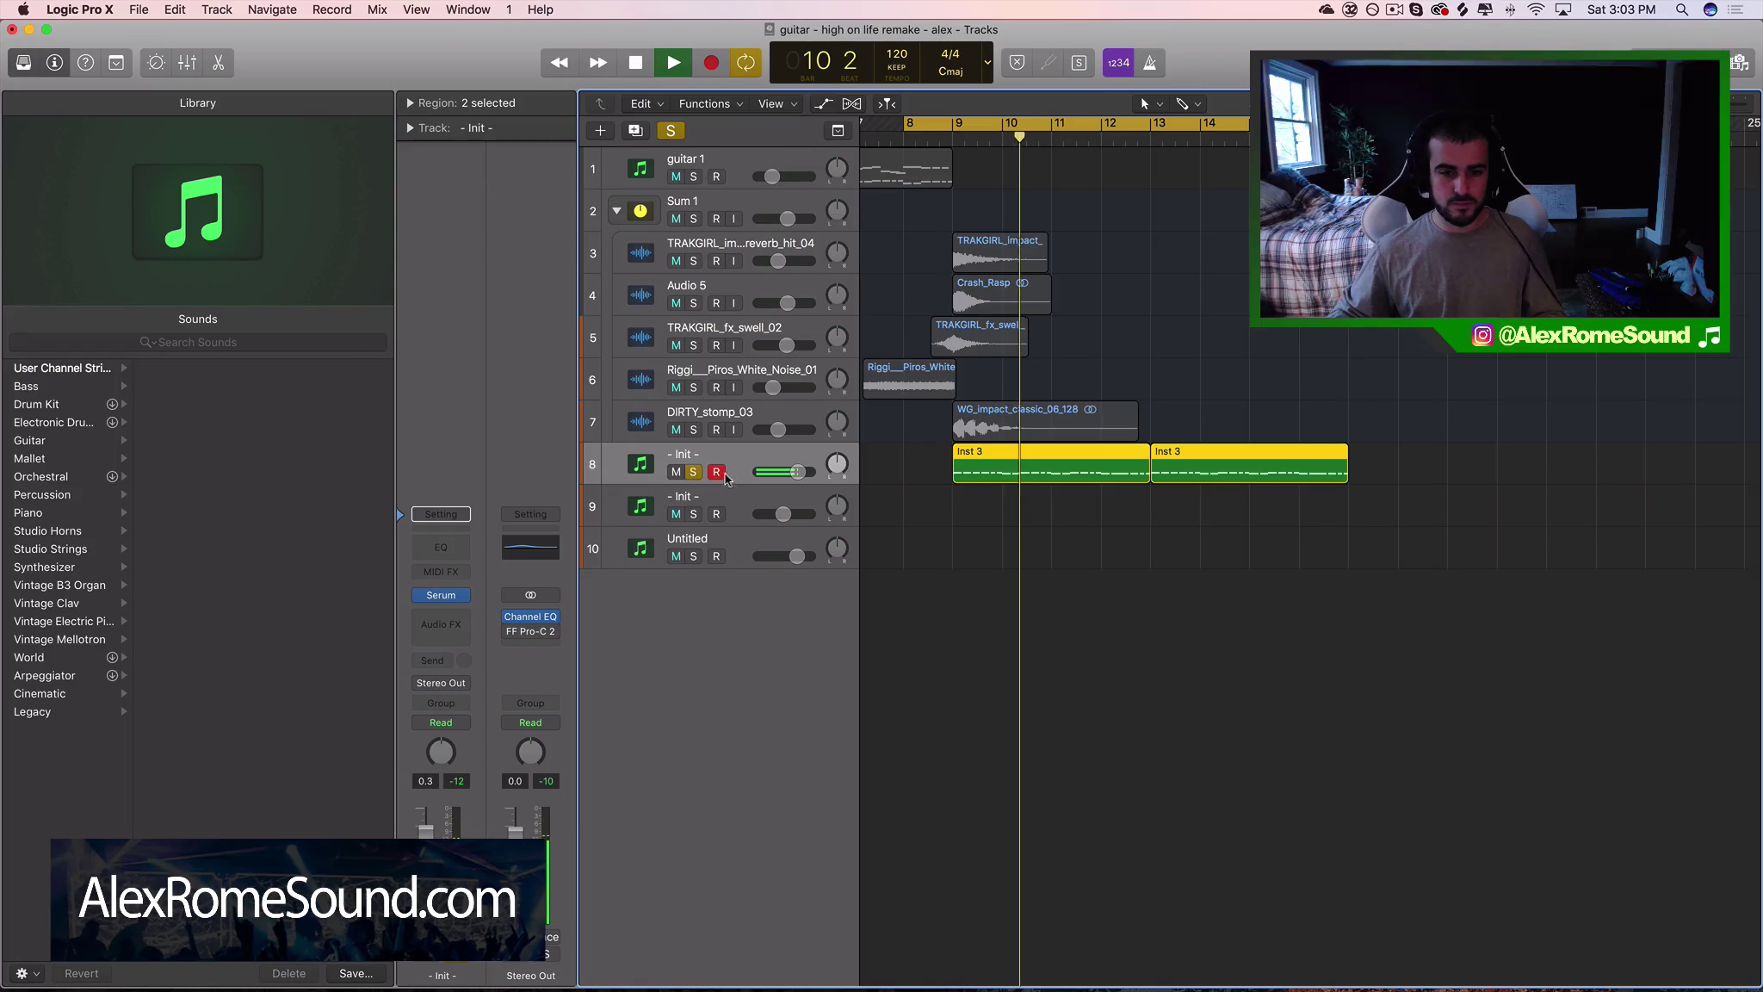
key(space)
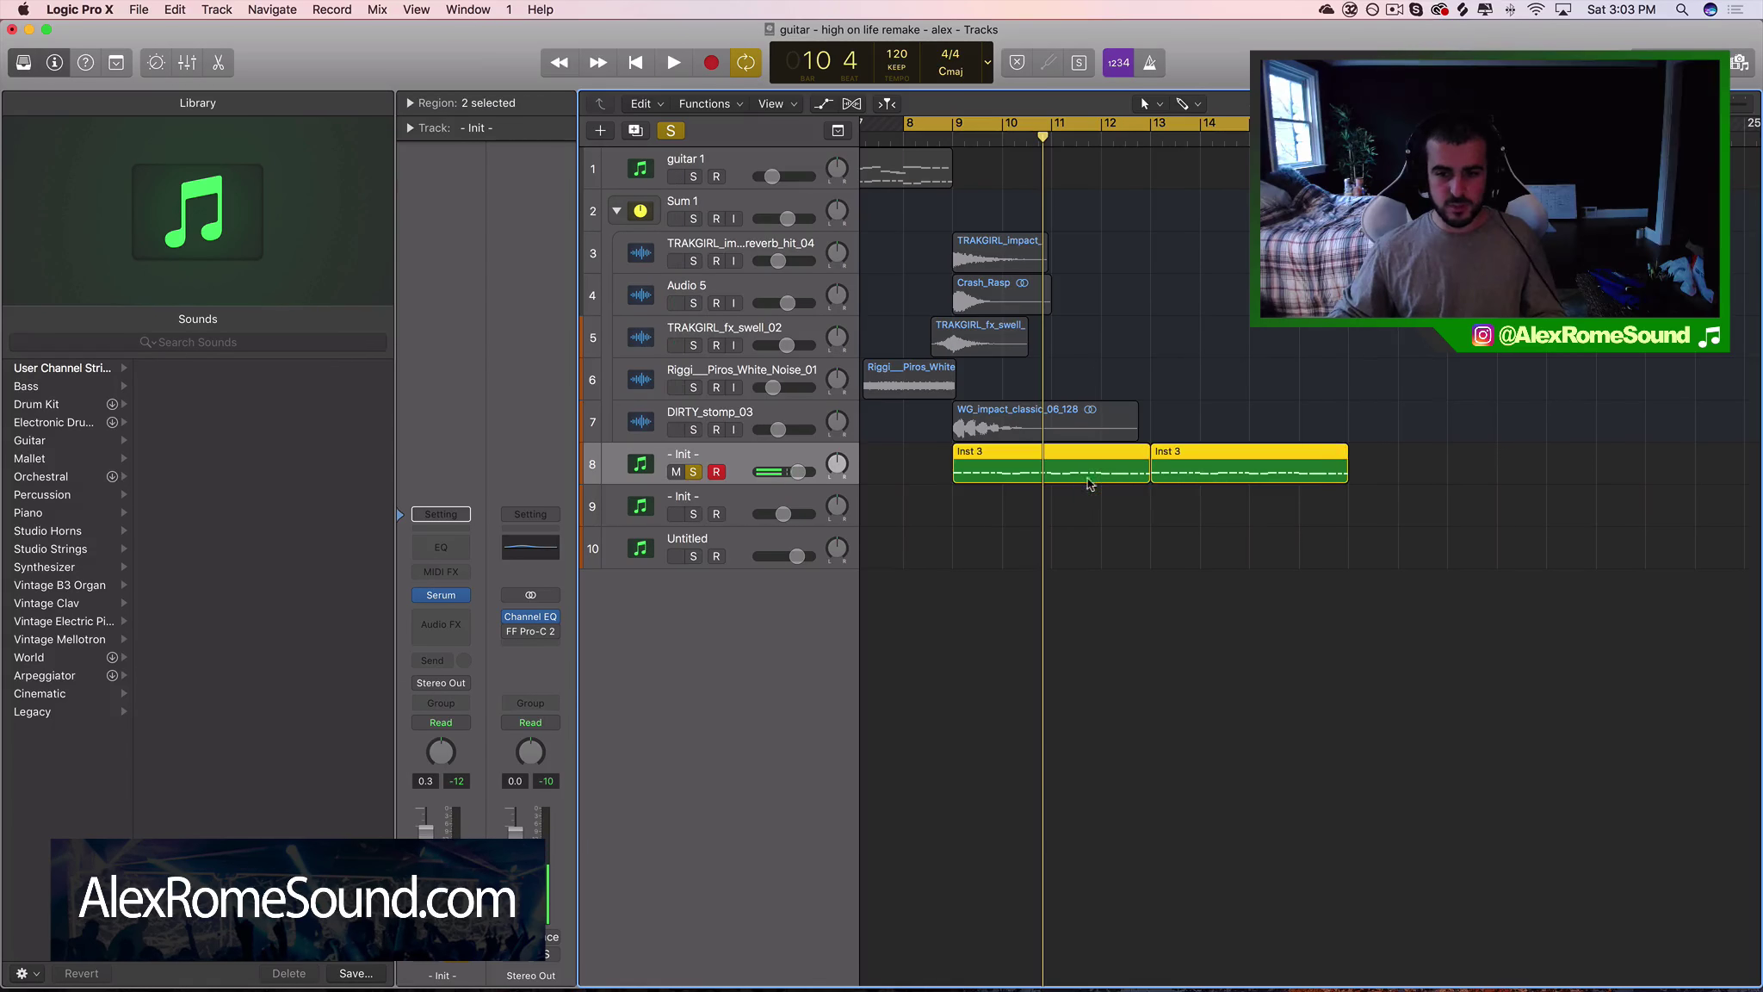
Open the soloed track's Inst 3 regions in the Piano Roll, set the cycle to bars 9 to 17, and select all their notes
double_click(1080, 471)
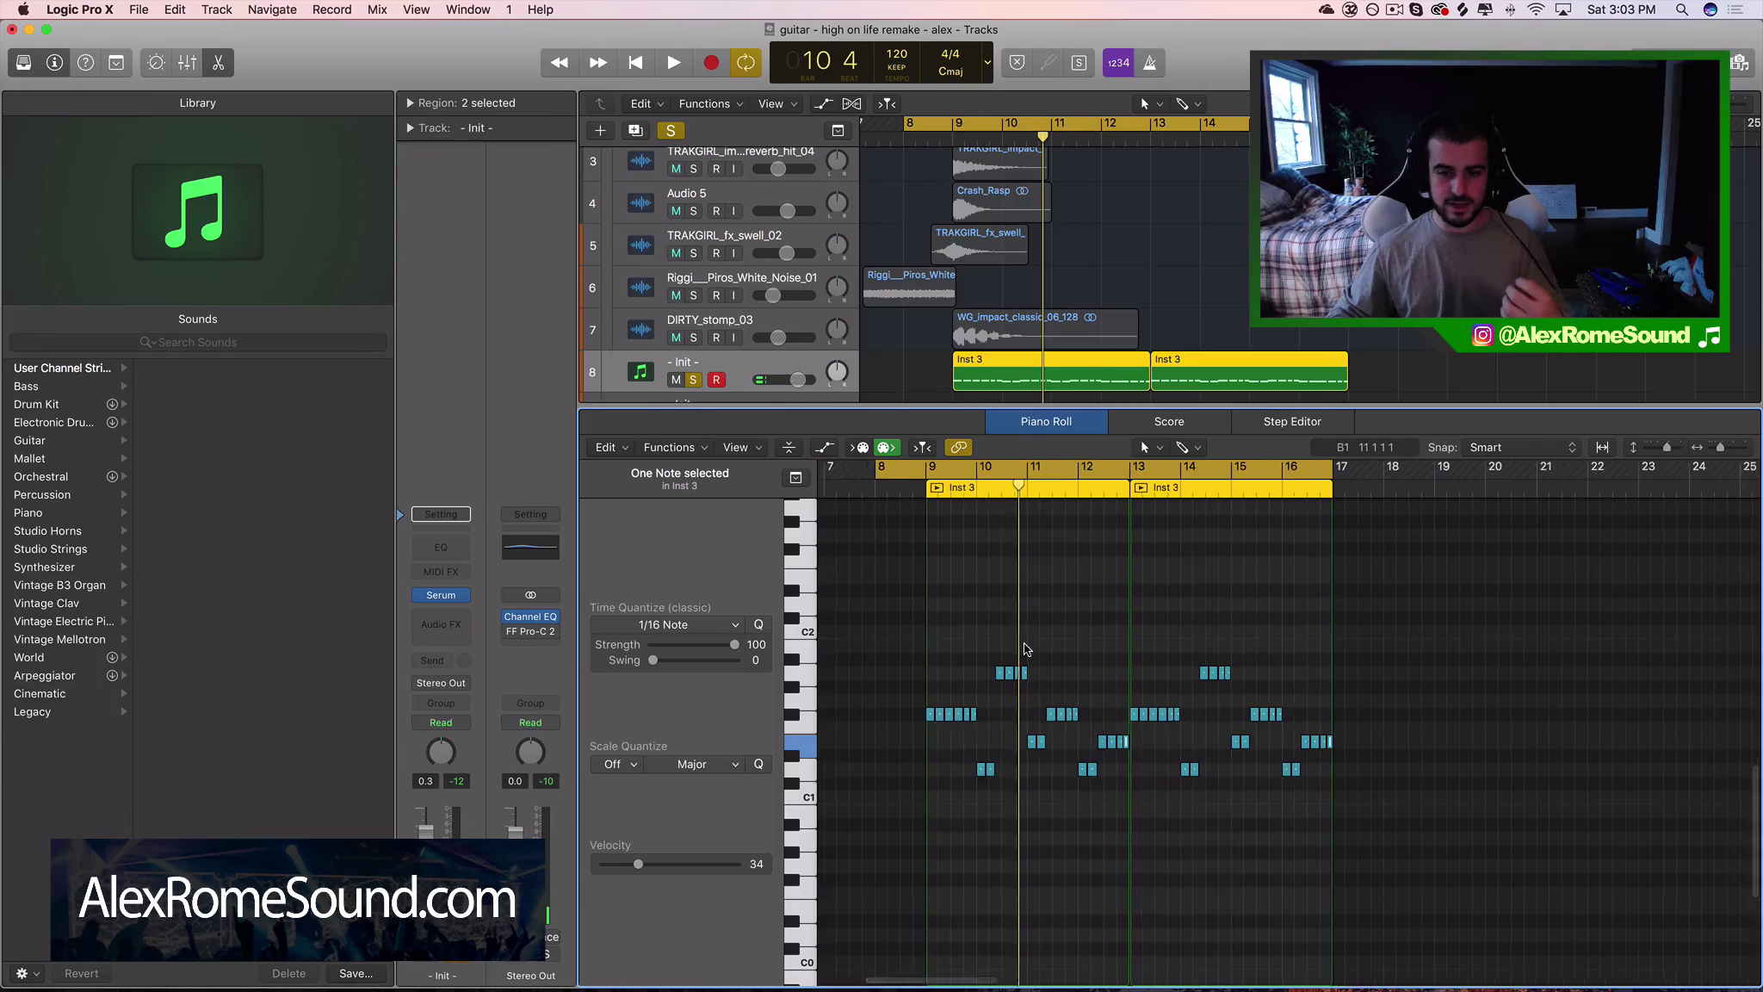
drag(924, 466, 1339, 469)
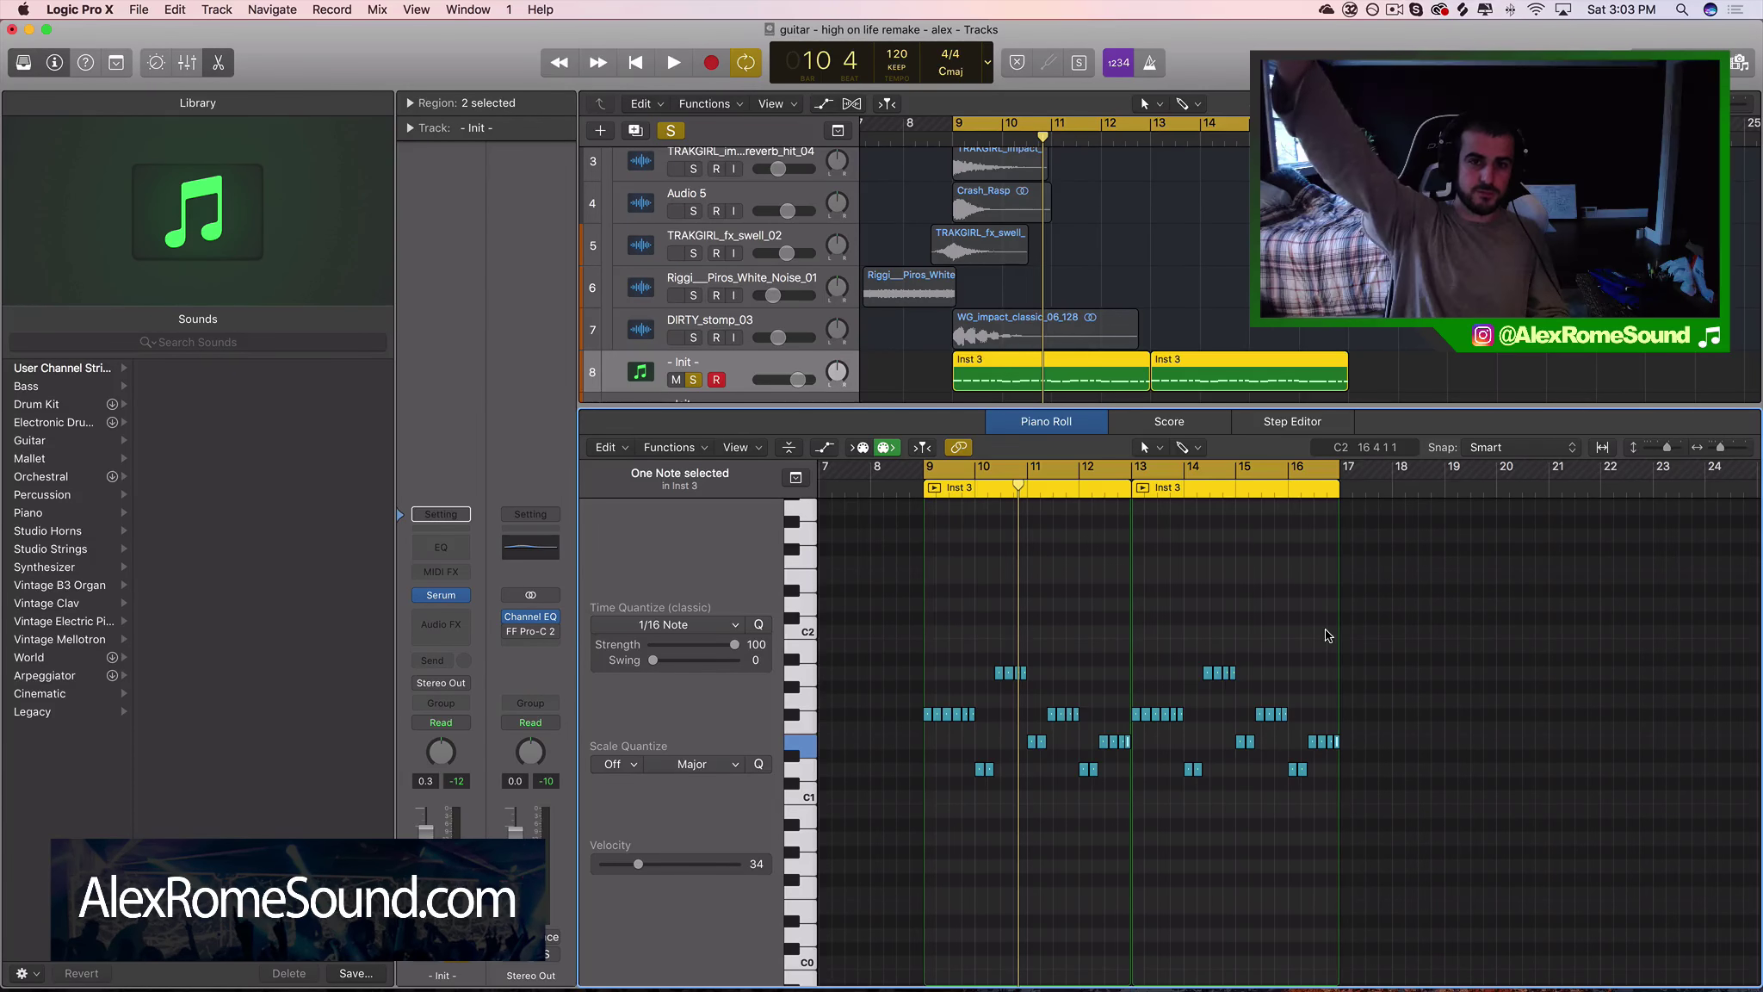
drag(1423, 871, 900, 612)
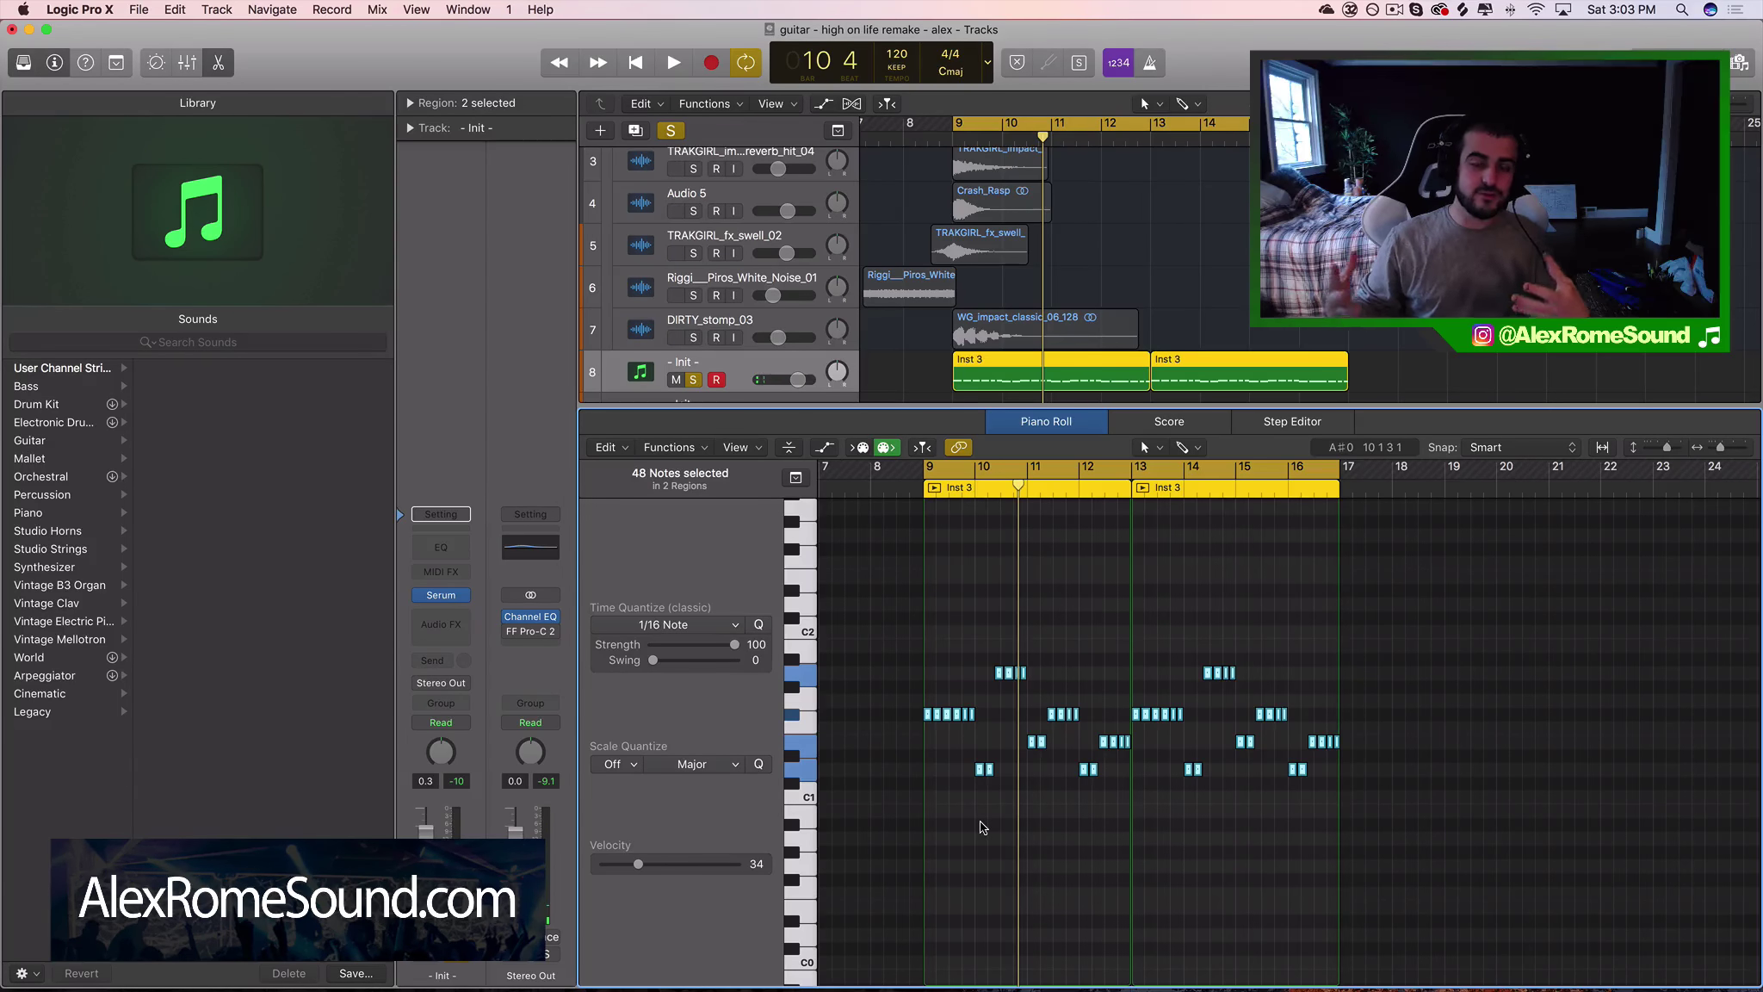
Examine the Inst 3 note pattern in the Piano Roll at close range from bar 9 to bar 13
key(super+Right)
key(super+Right)
key(super+Right)
key(super+Right)
key(super+Right)
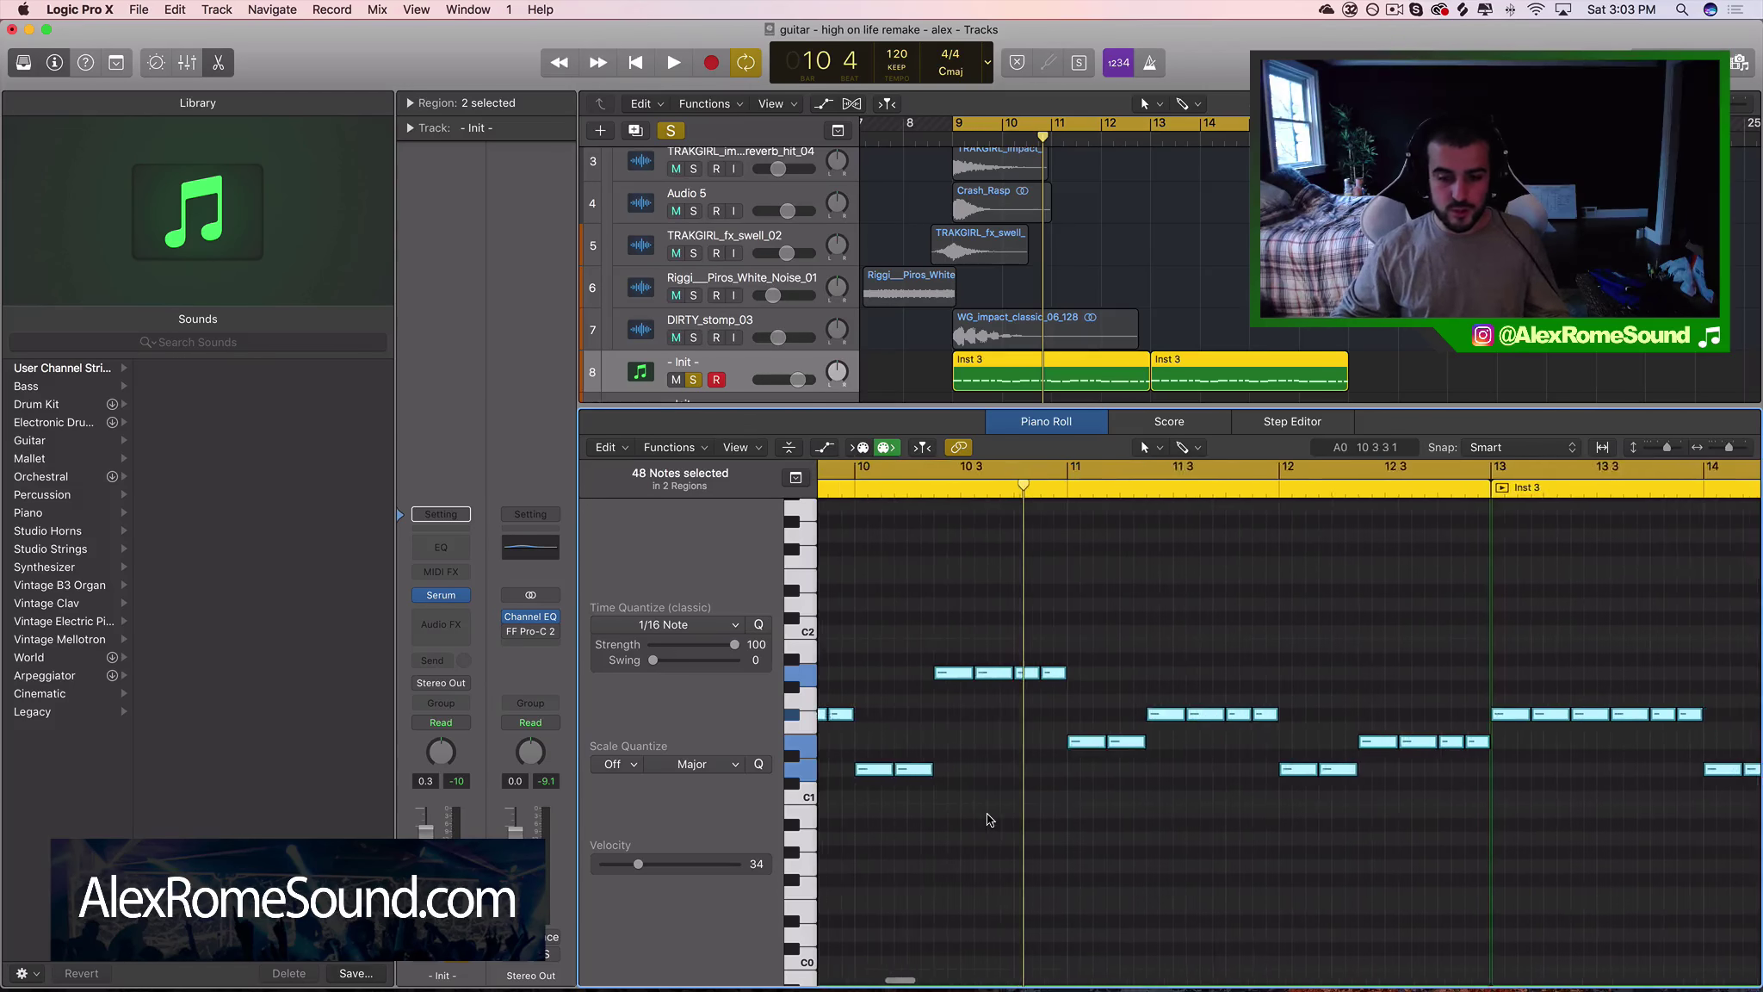
scroll(988, 820, left, 5)
scroll(989, 820, up, 2)
scroll(1079, 213, up, 3)
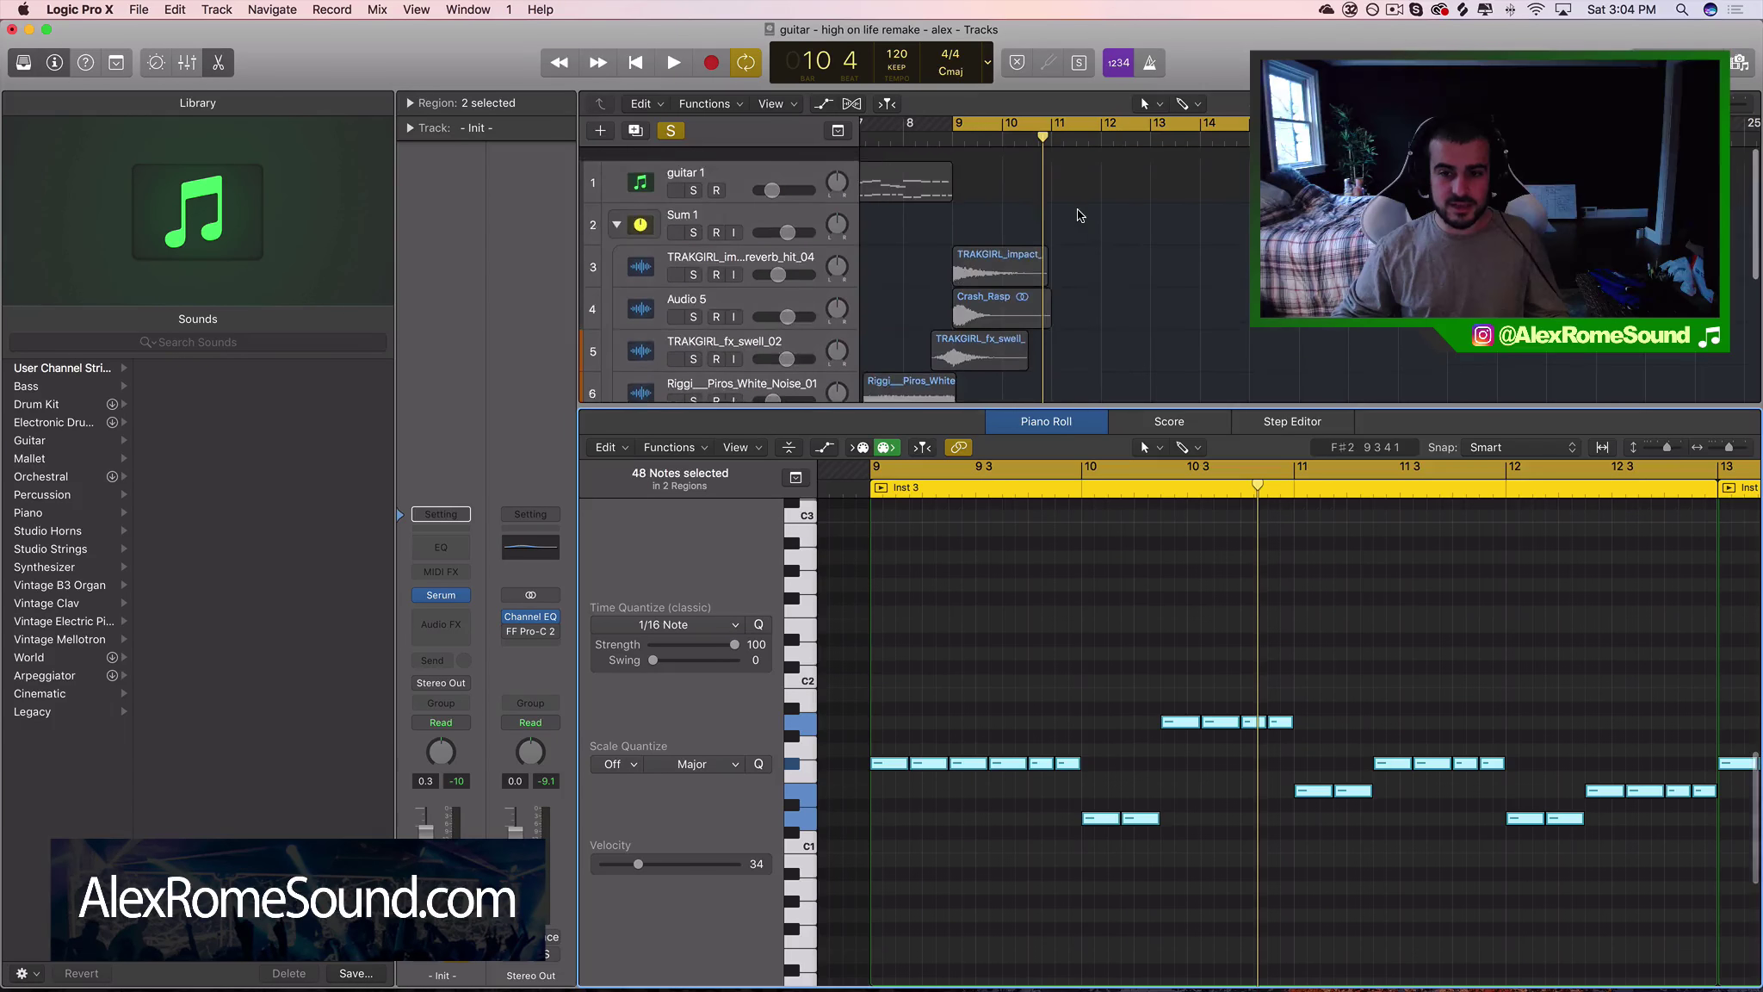
scroll(1079, 213, down, 3)
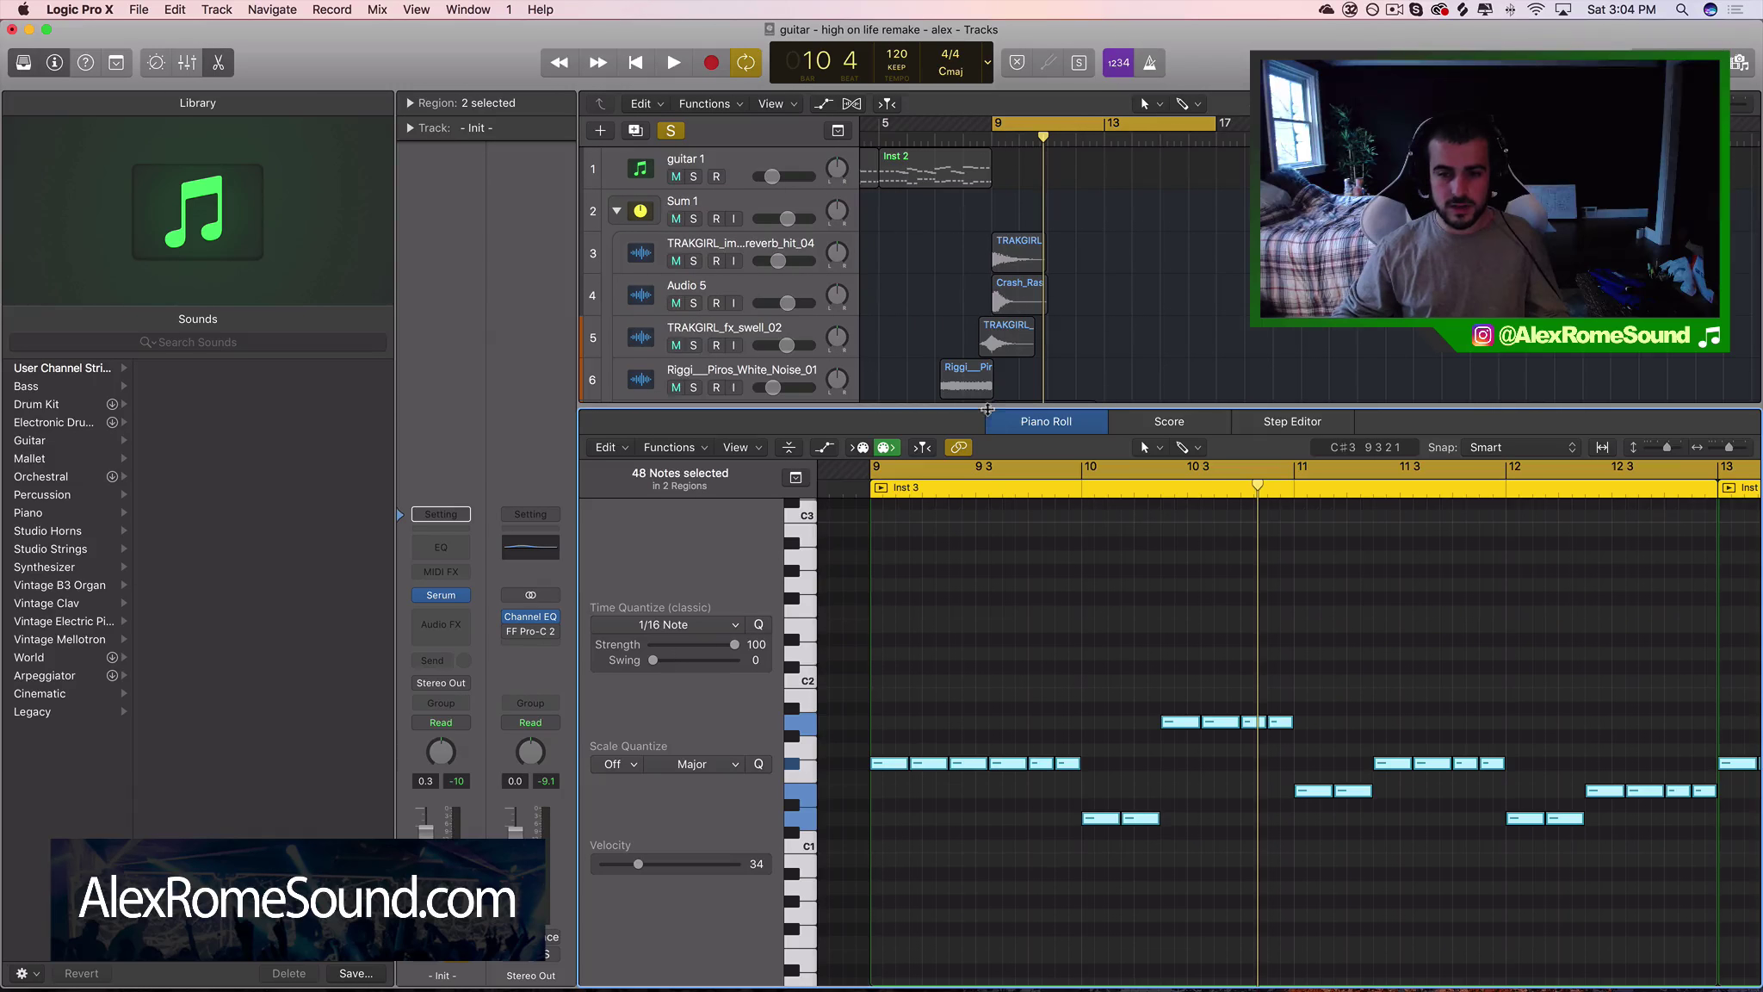
scroll(602, 275, down, 1)
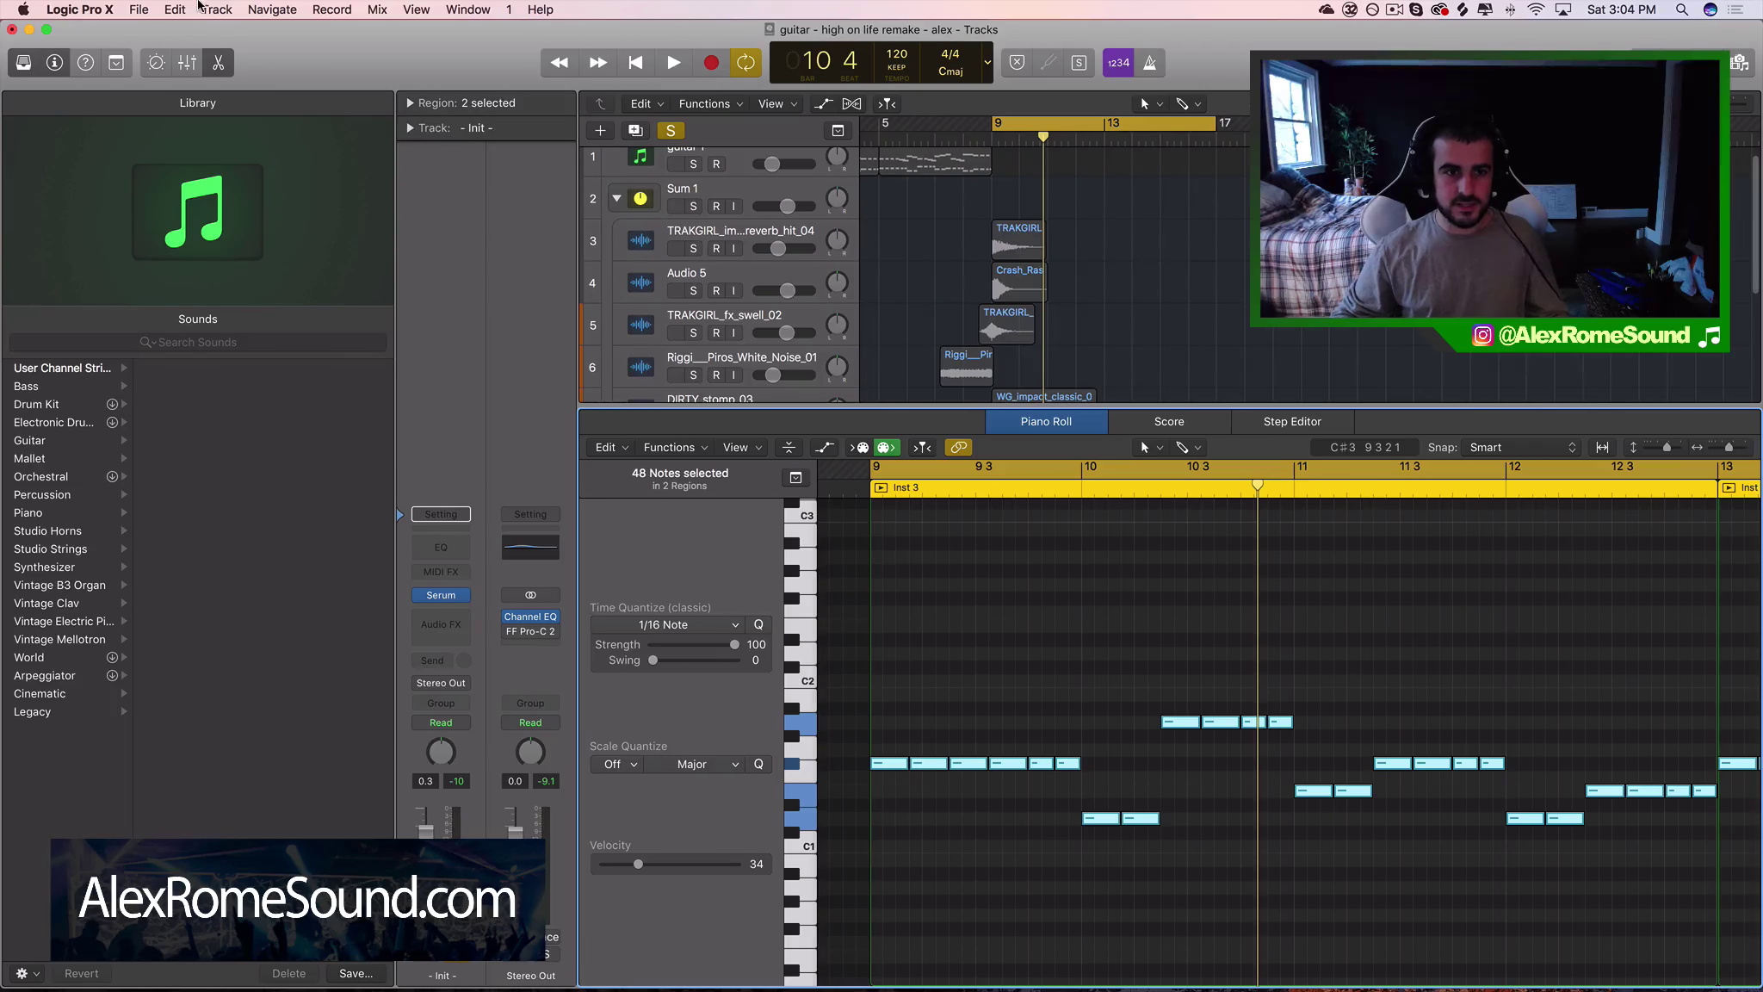
Revert the project to the Repeat entry, number 96, in the undo history and close the history window
click(174, 10)
click(190, 69)
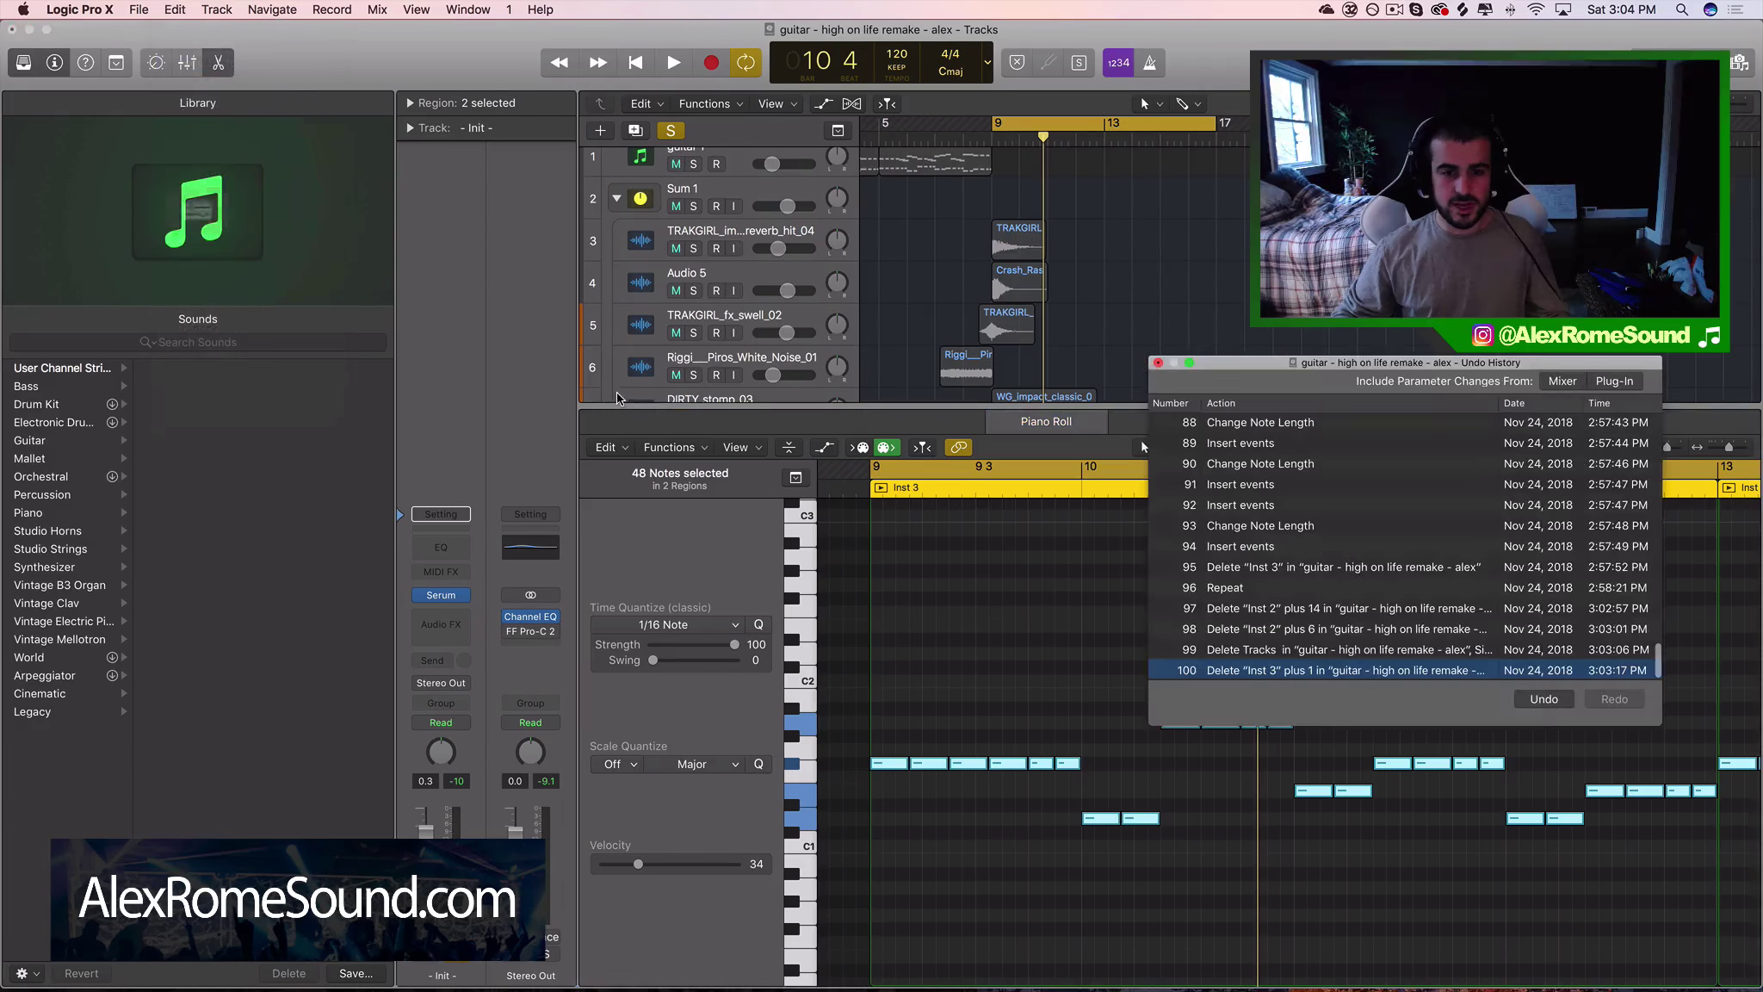
click(1328, 608)
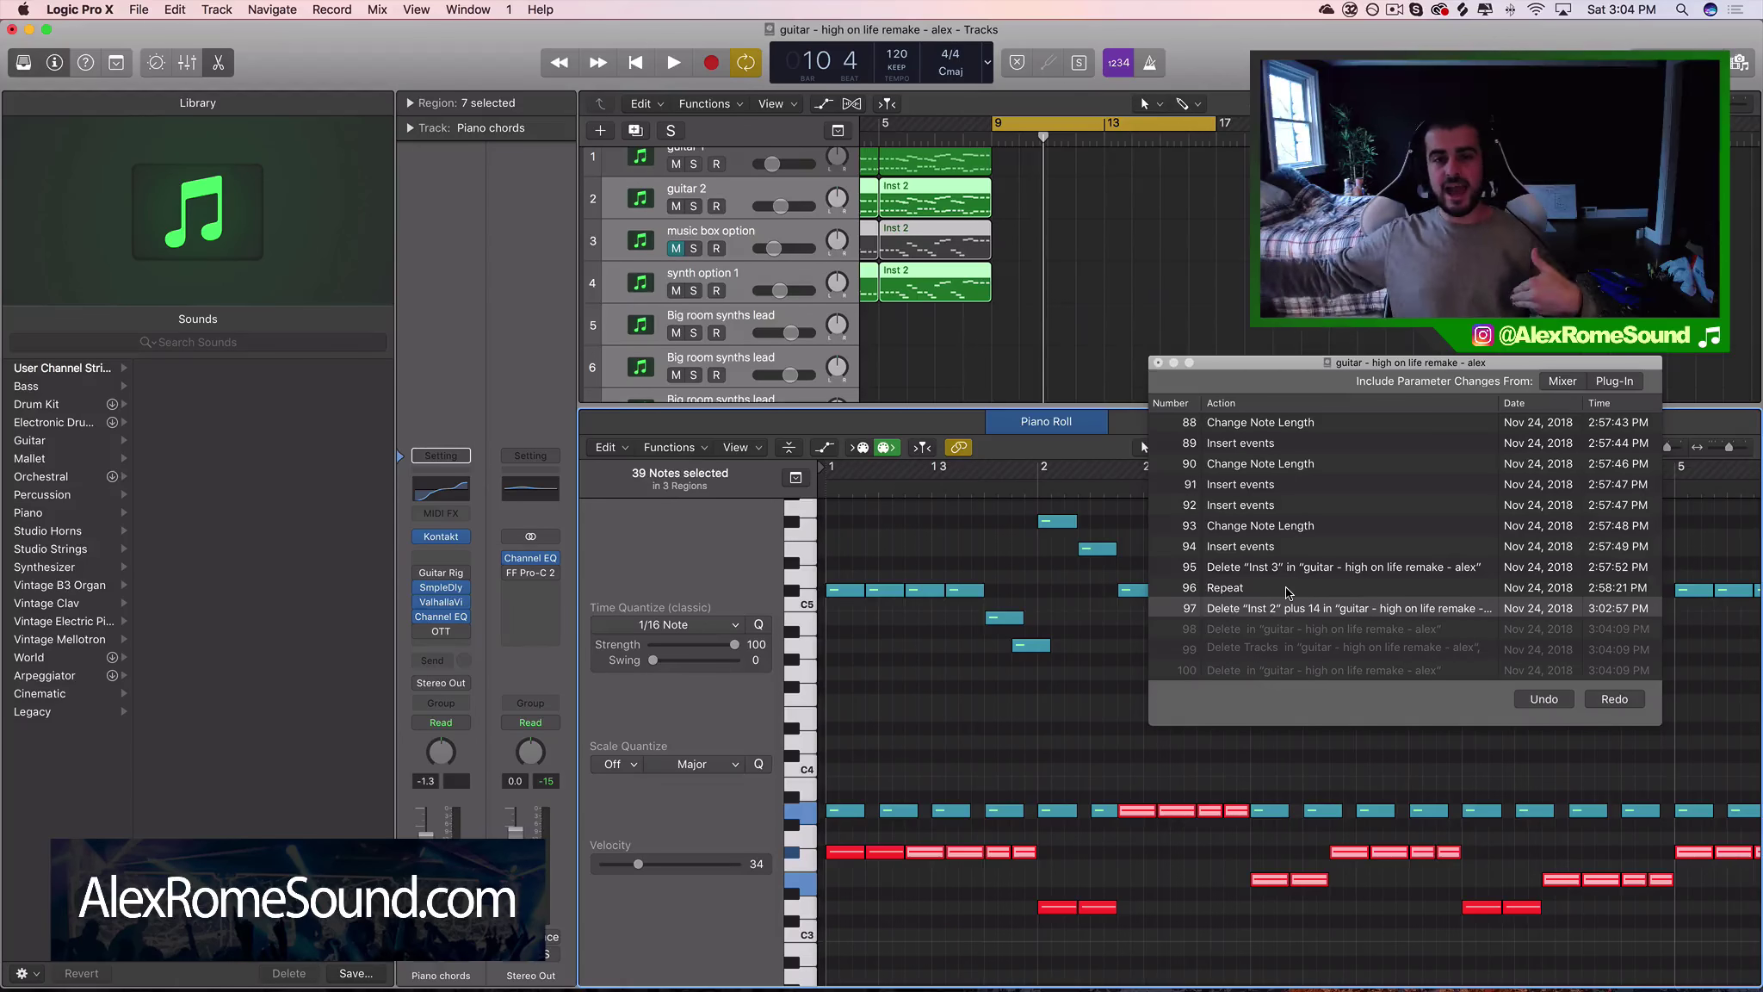
click(1259, 586)
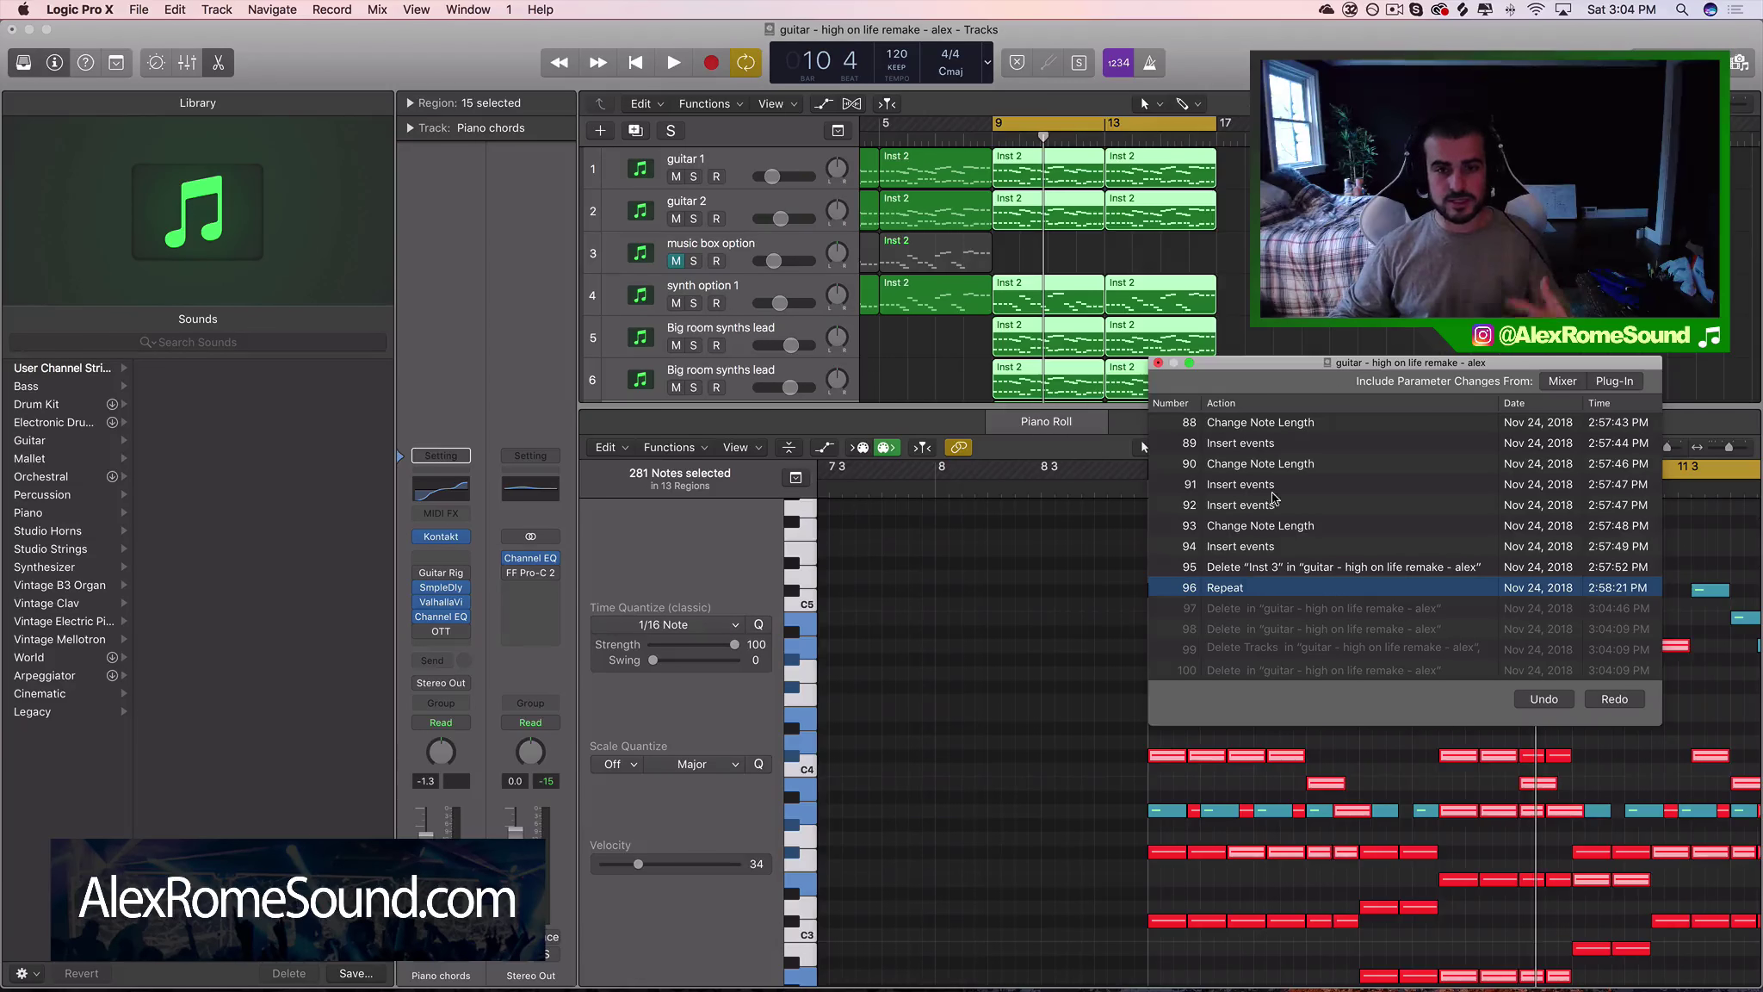
click(1158, 363)
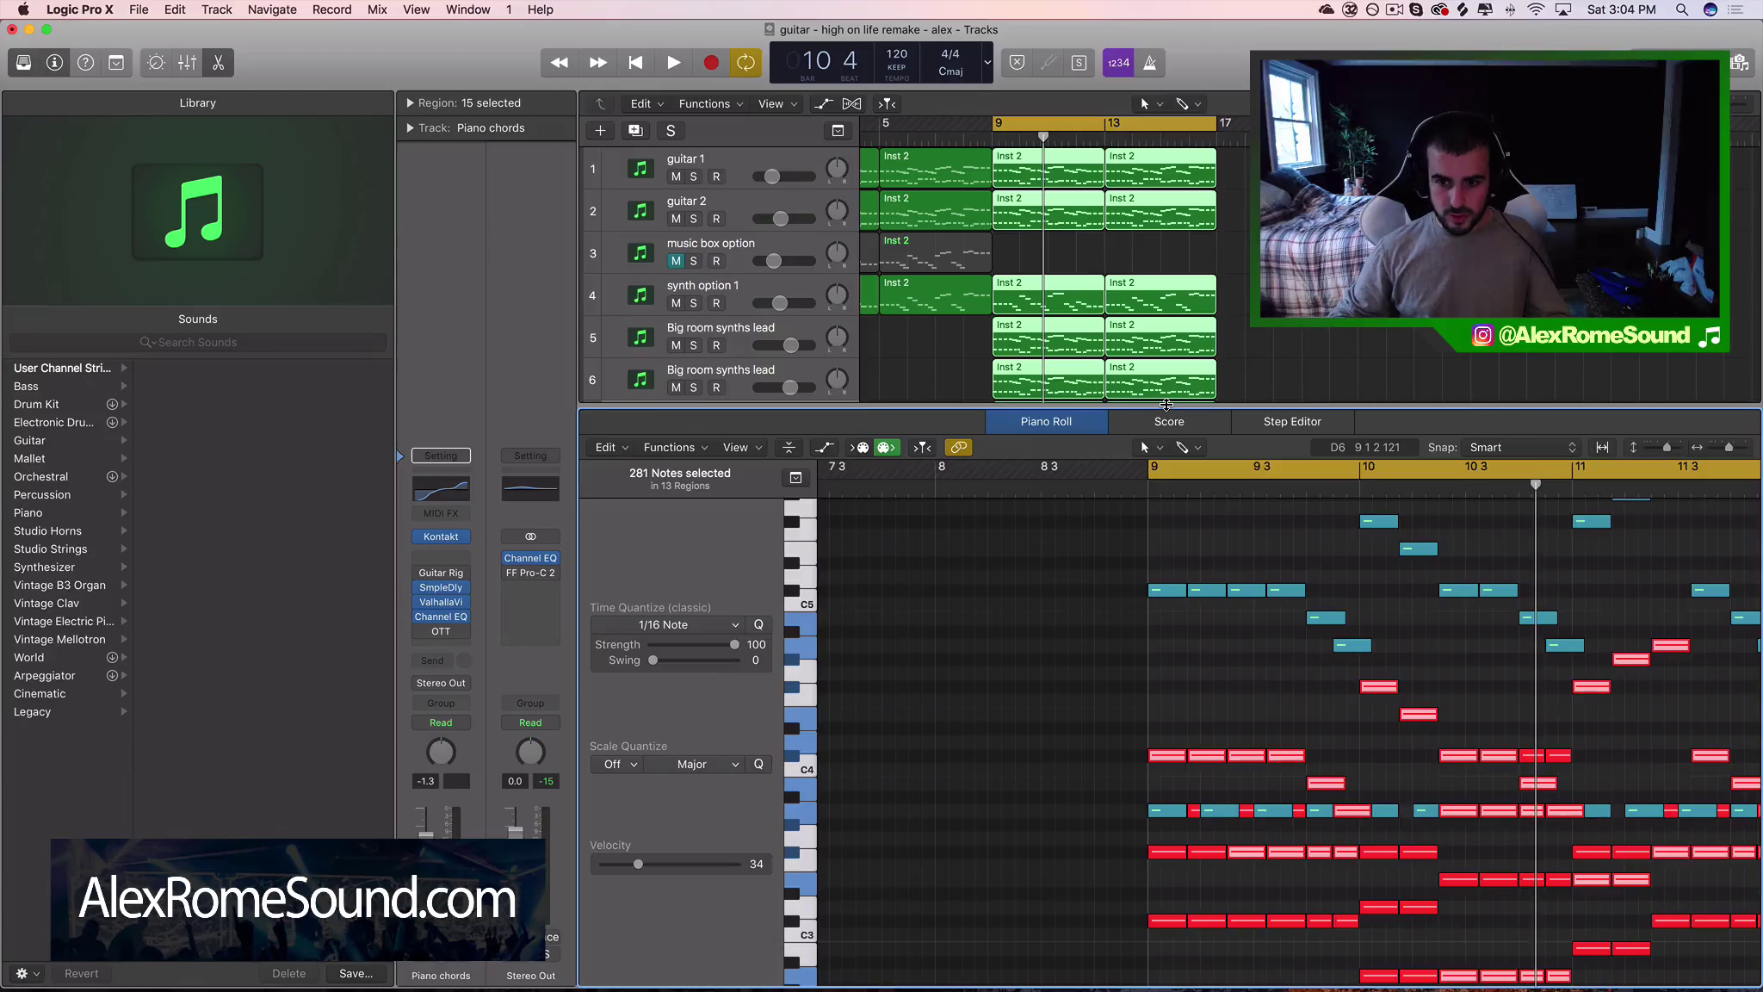
Close the Piano Roll and single out the two Inst 3 regions on the upper - Init - track
key(p)
click(1326, 613)
drag(1307, 484, 1068, 422)
drag(1296, 853, 1024, 809)
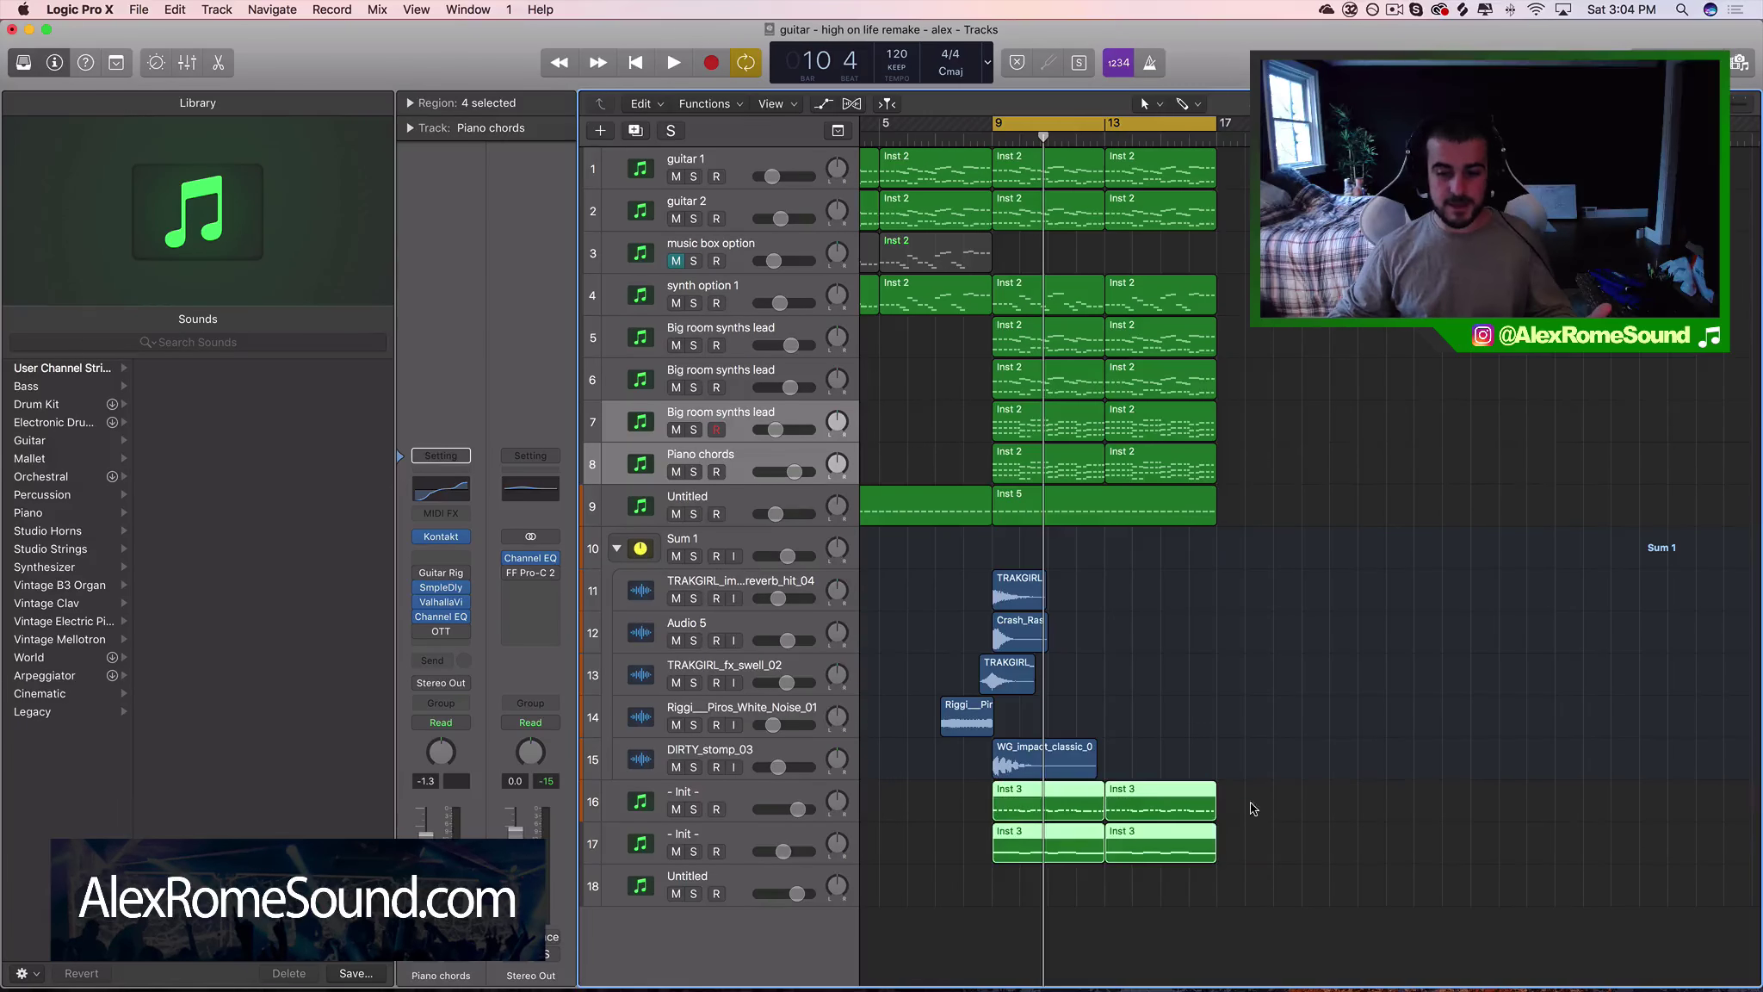
drag(1253, 801, 1089, 803)
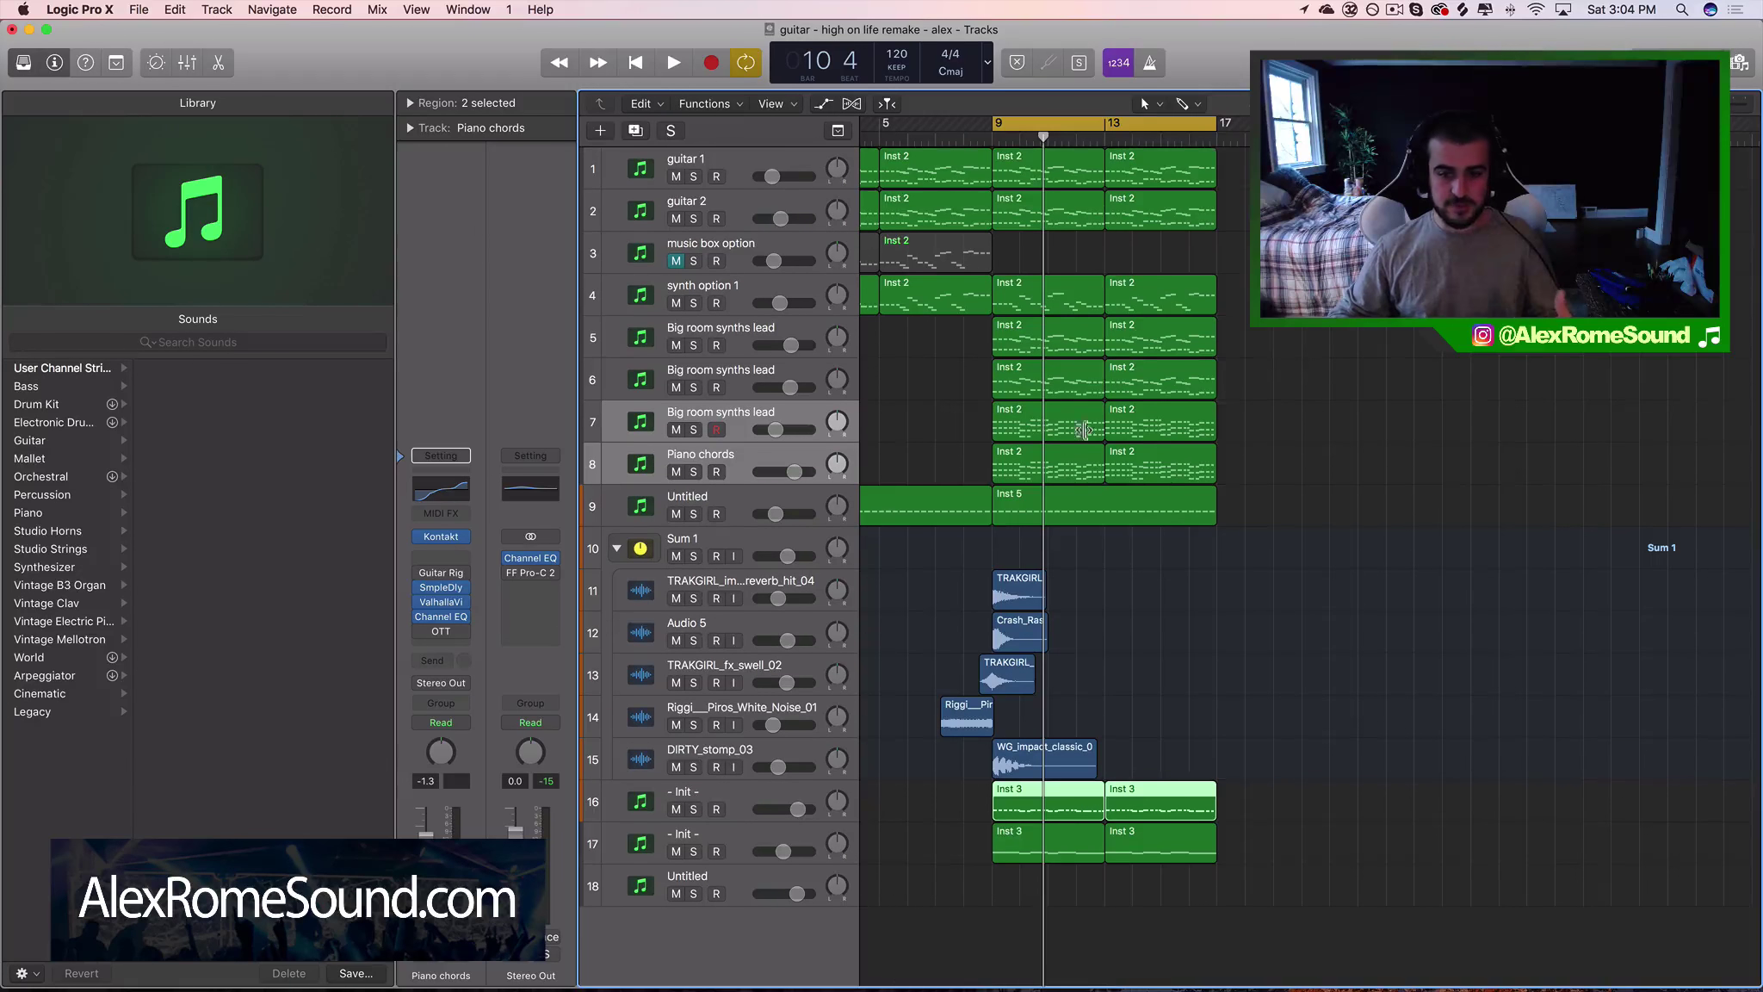
Highlight in turn the Piano chords, upper - Init - and lowest Big room synths lead regions from bar 9 to compare the layers
drag(934, 472, 1249, 473)
drag(1261, 805, 1092, 806)
drag(947, 448, 1189, 425)
drag(950, 412, 1263, 457)
drag(977, 426, 1077, 426)
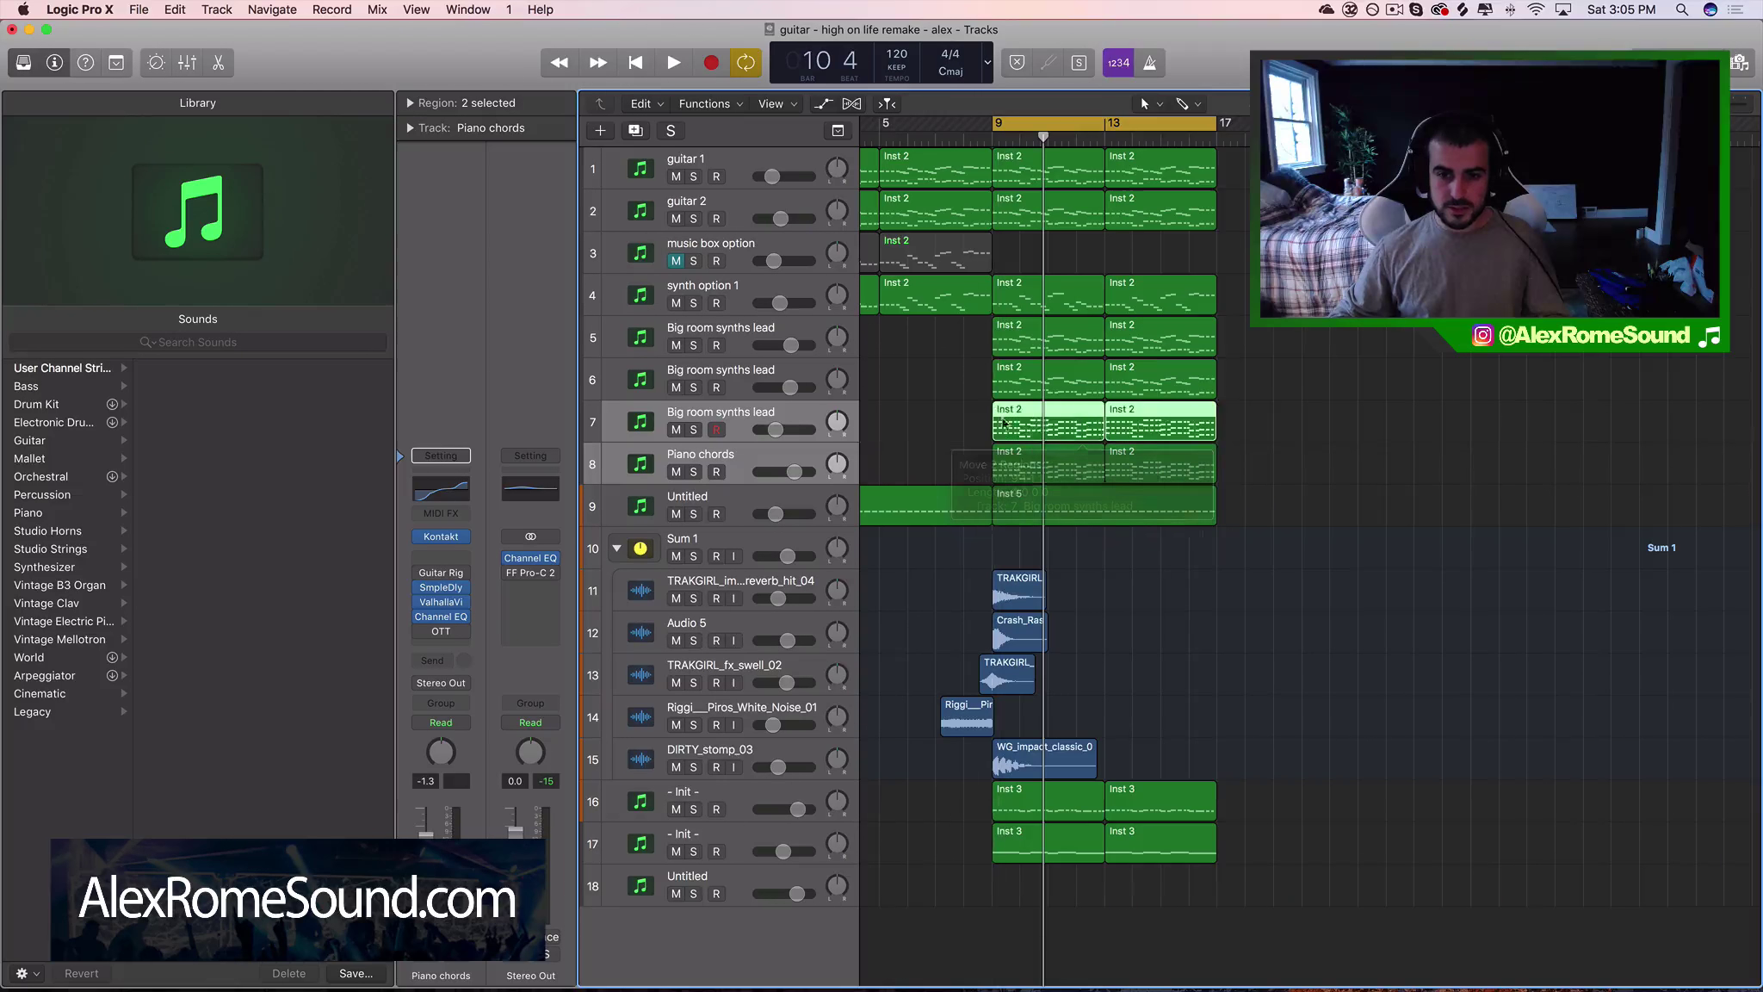
Mute the lower two Big room synths lead tracks and the synth option 1 track
click(676, 430)
click(702, 415)
click(677, 472)
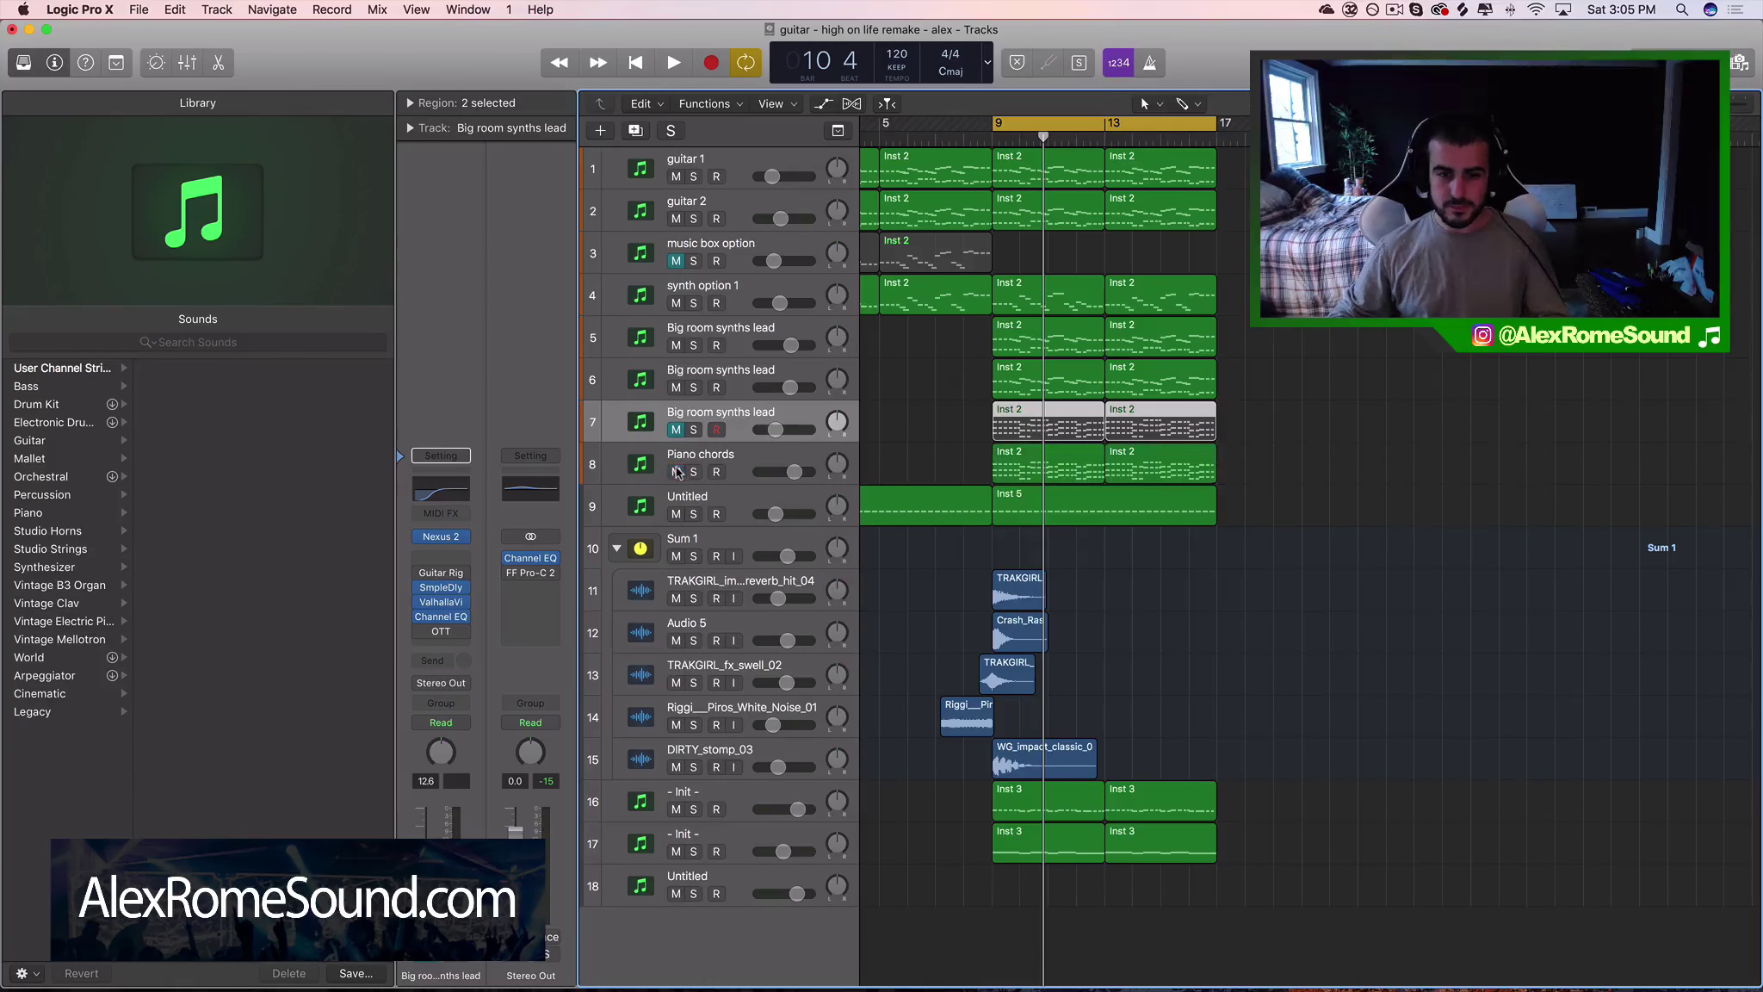
click(700, 462)
click(677, 388)
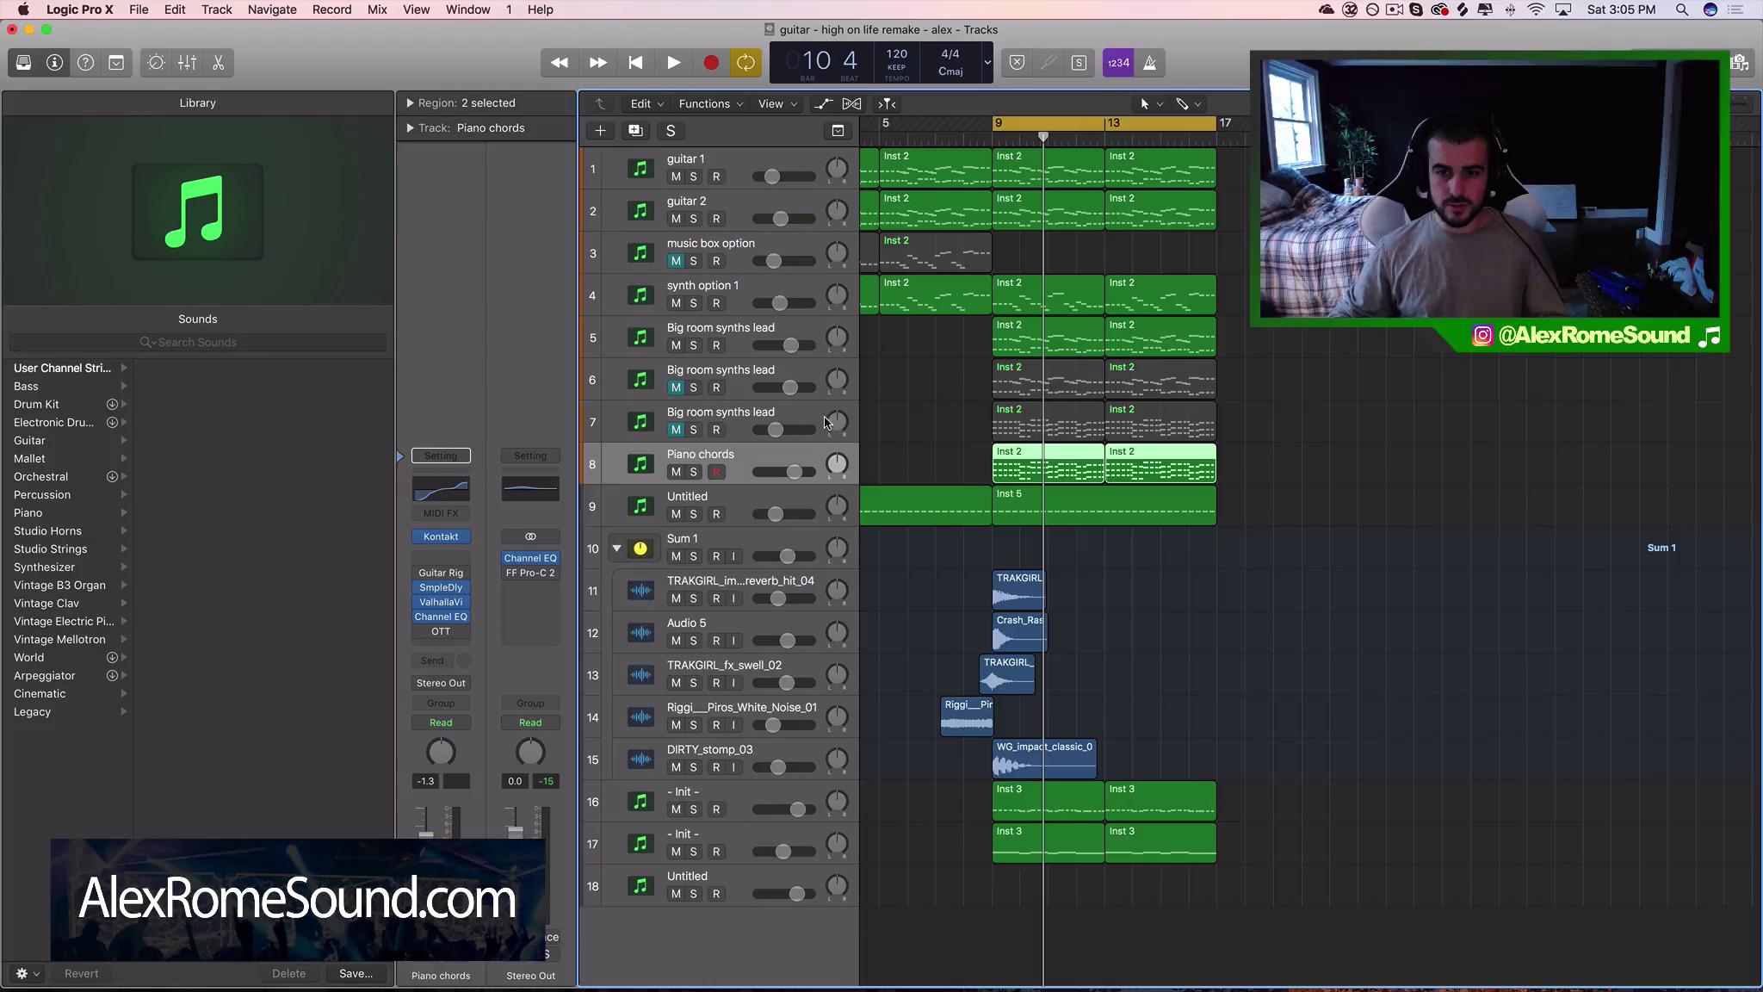
scroll(805, 245, left, 4)
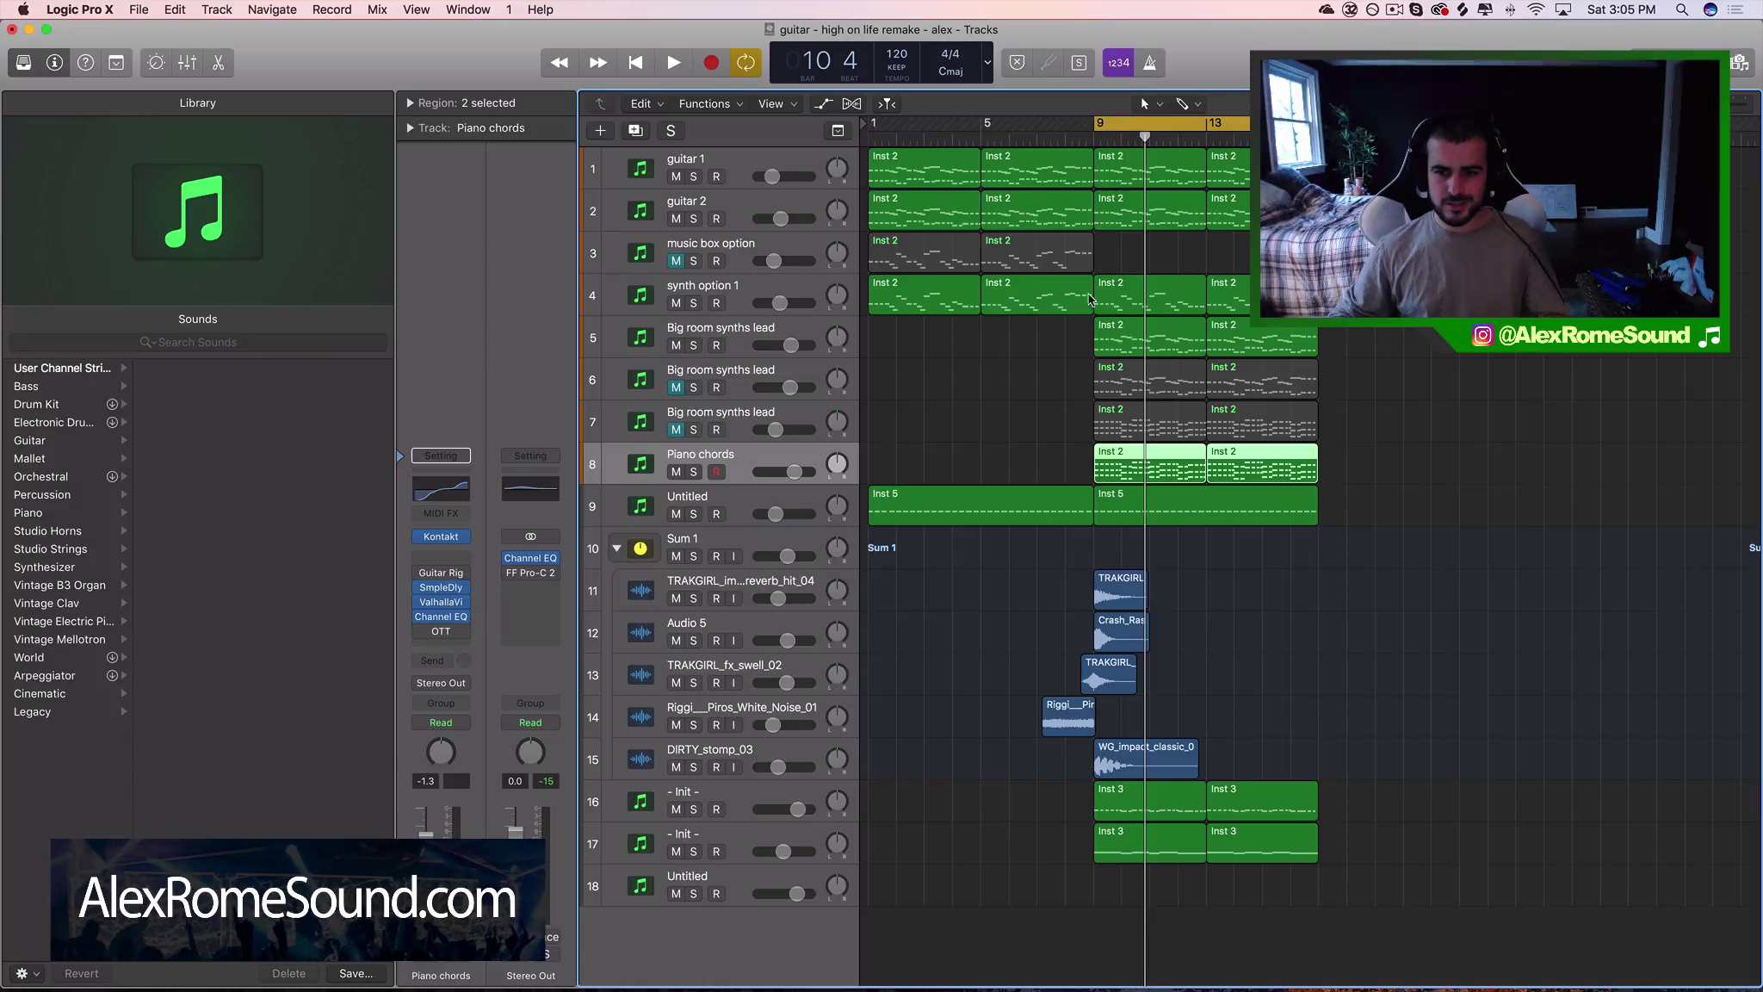
click(677, 303)
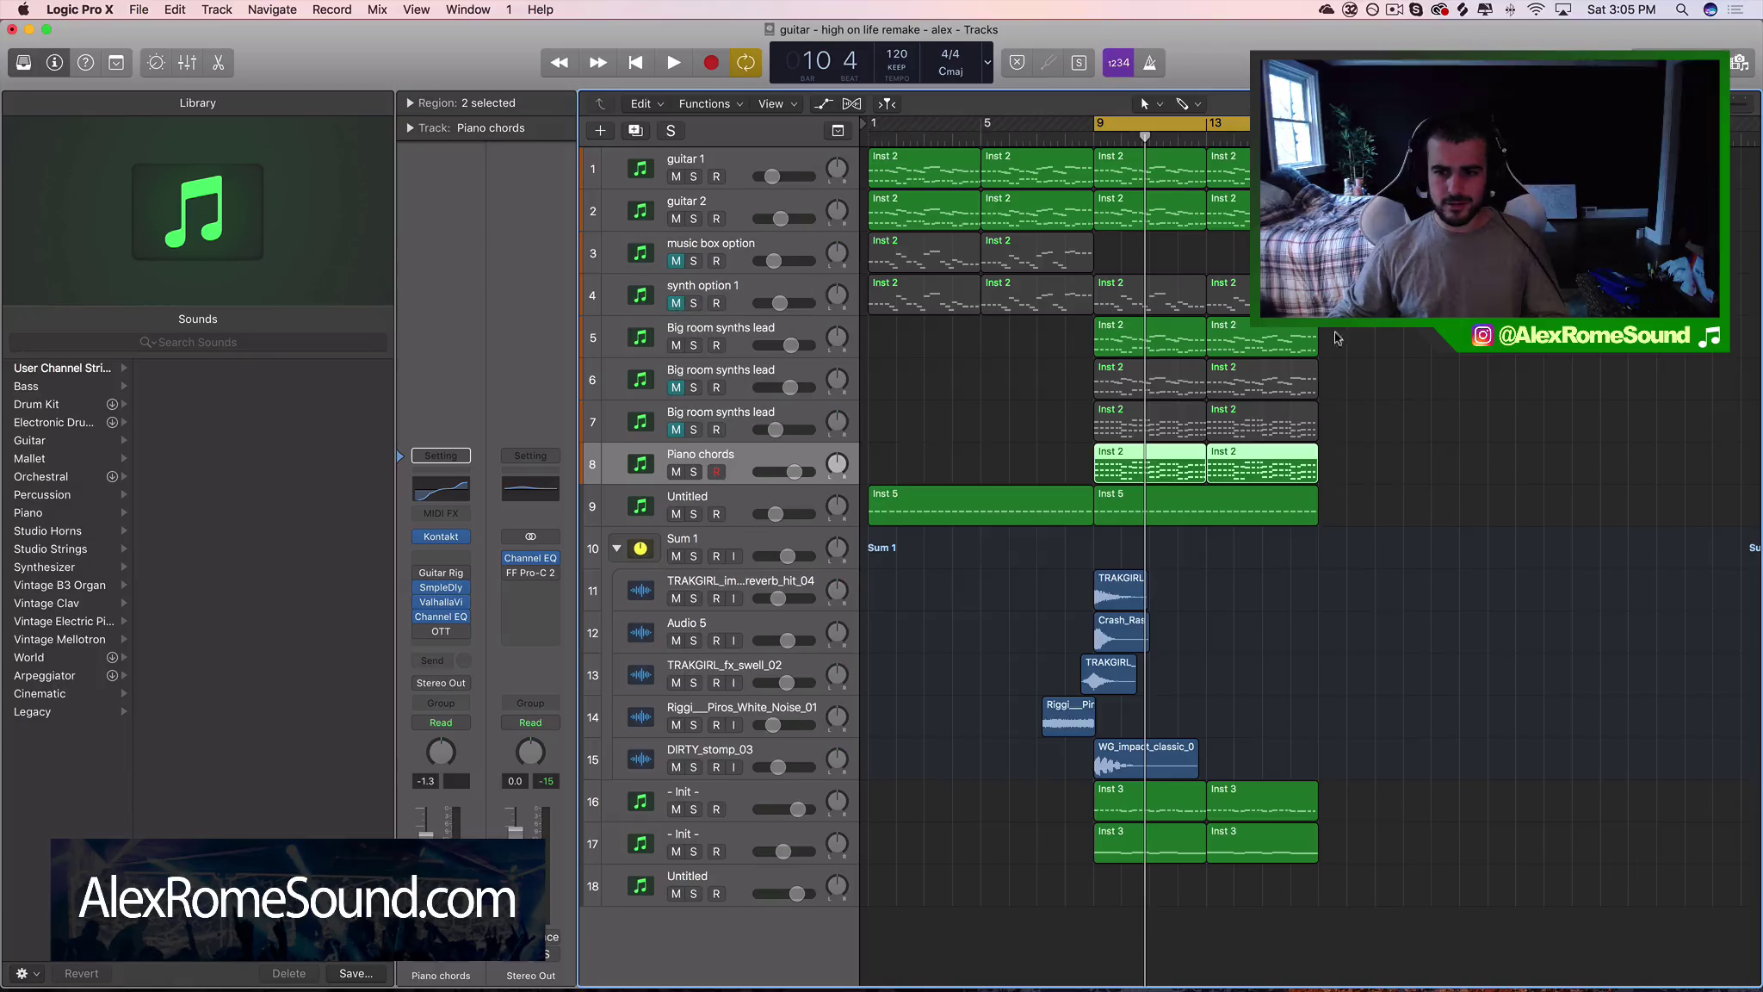
Delete the uppermost Big room synths lead track together with its Inst 2 regions
click(723, 328)
key(Delete)
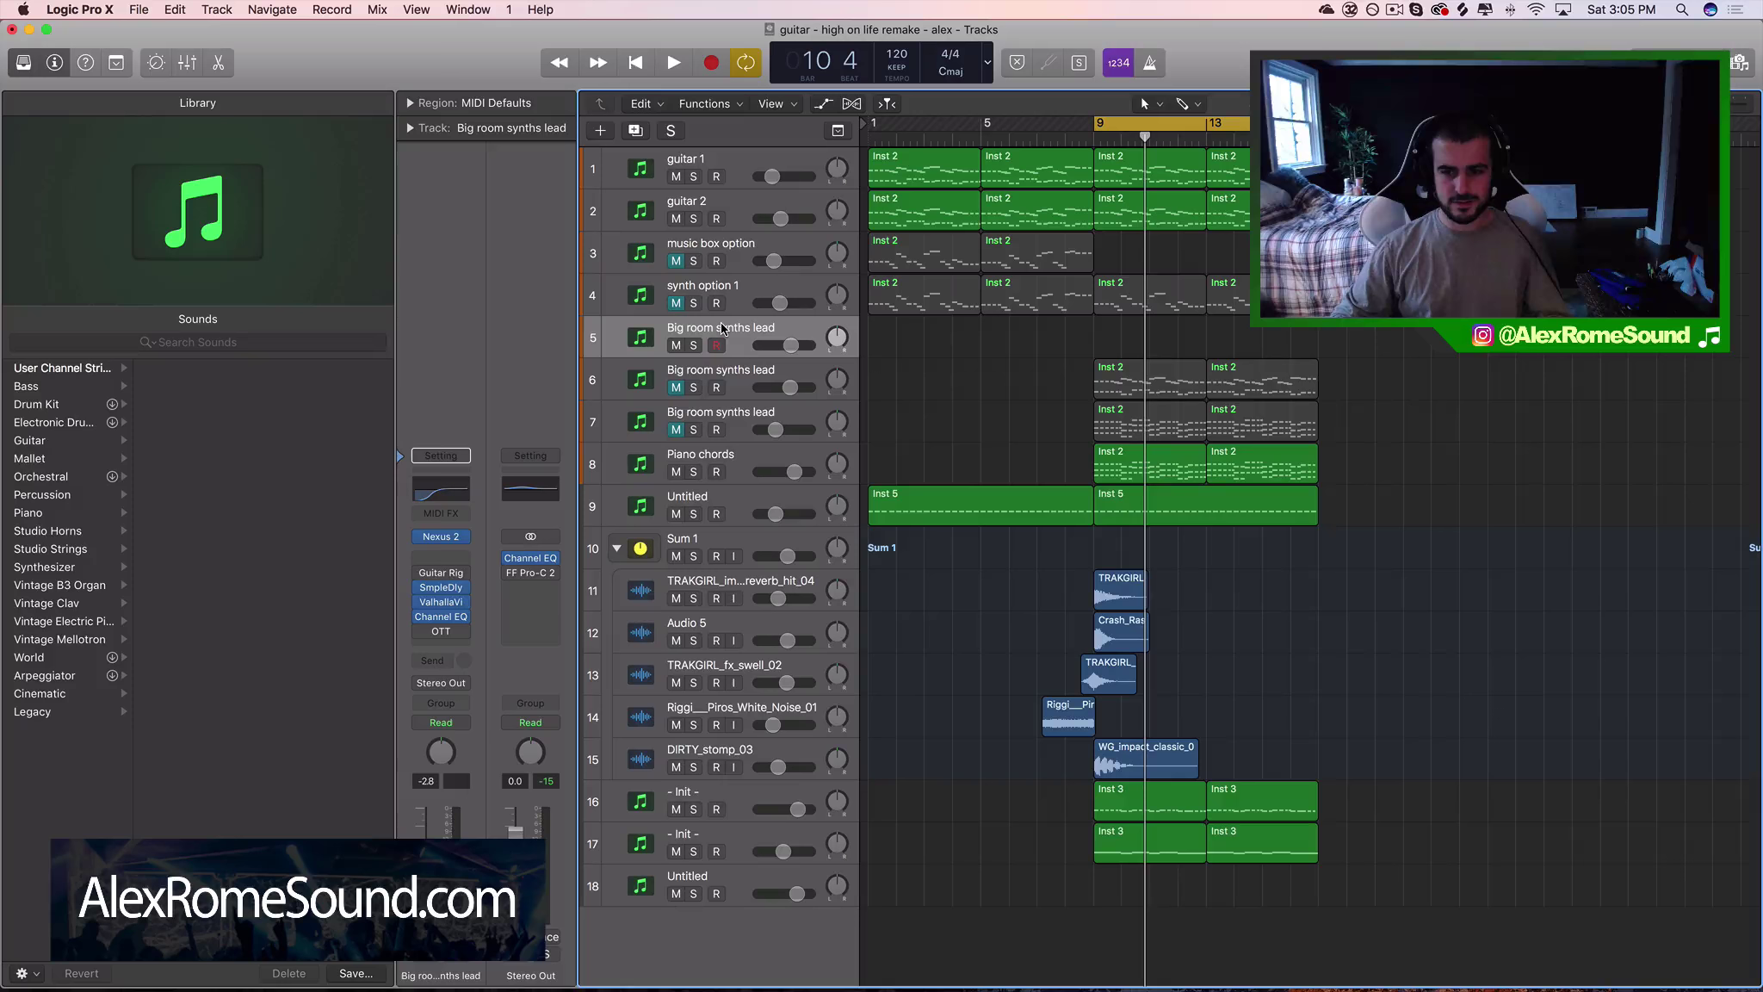
key(Delete)
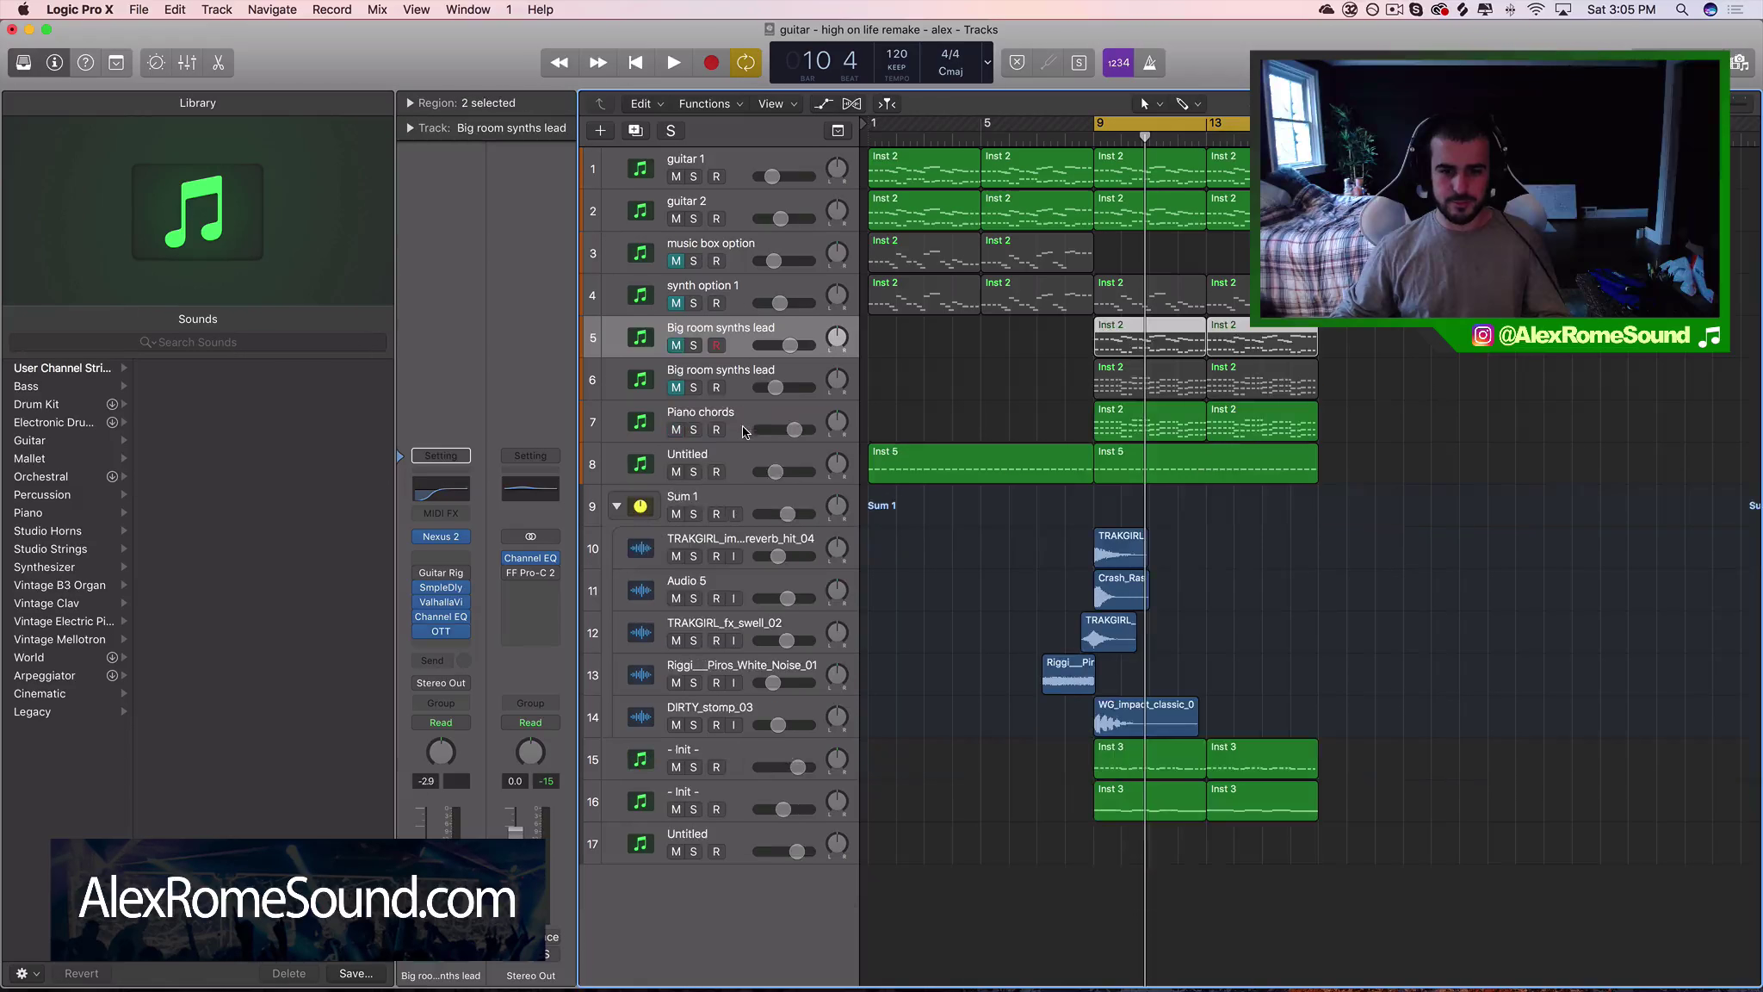
Delete the Piano chords track and the Untitled track below it, including all their regions
click(746, 416)
shift+click(731, 453)
key(Delete)
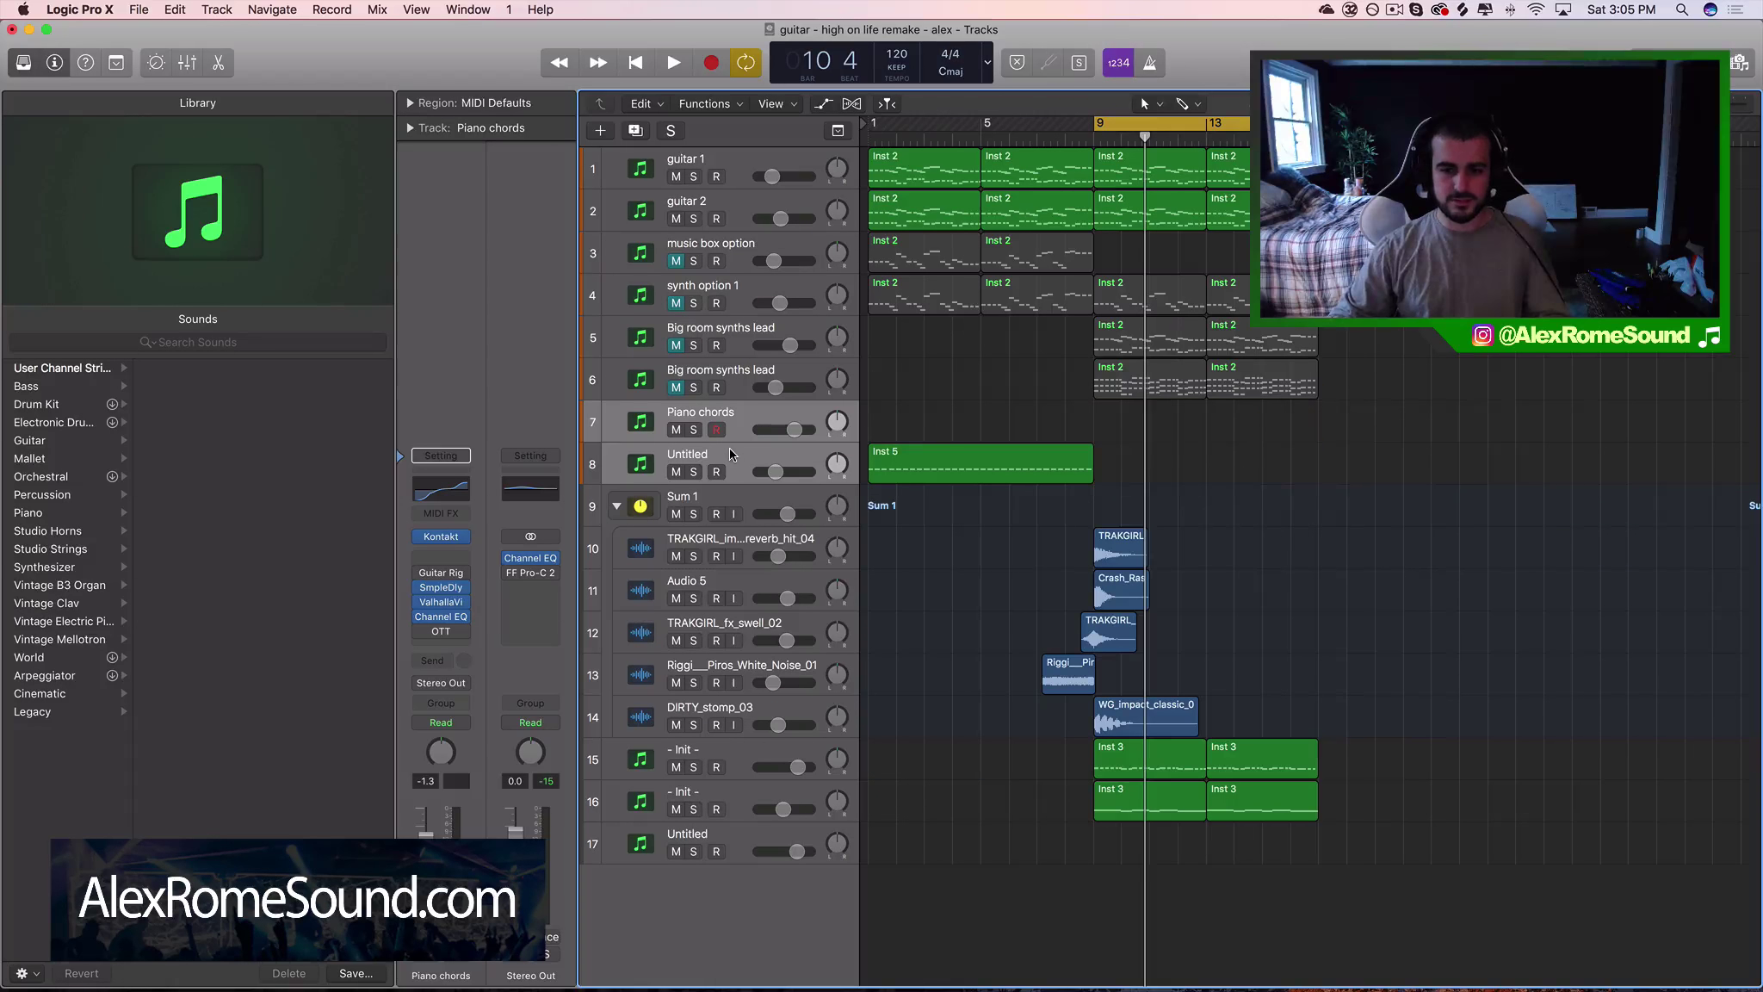
key(Delete)
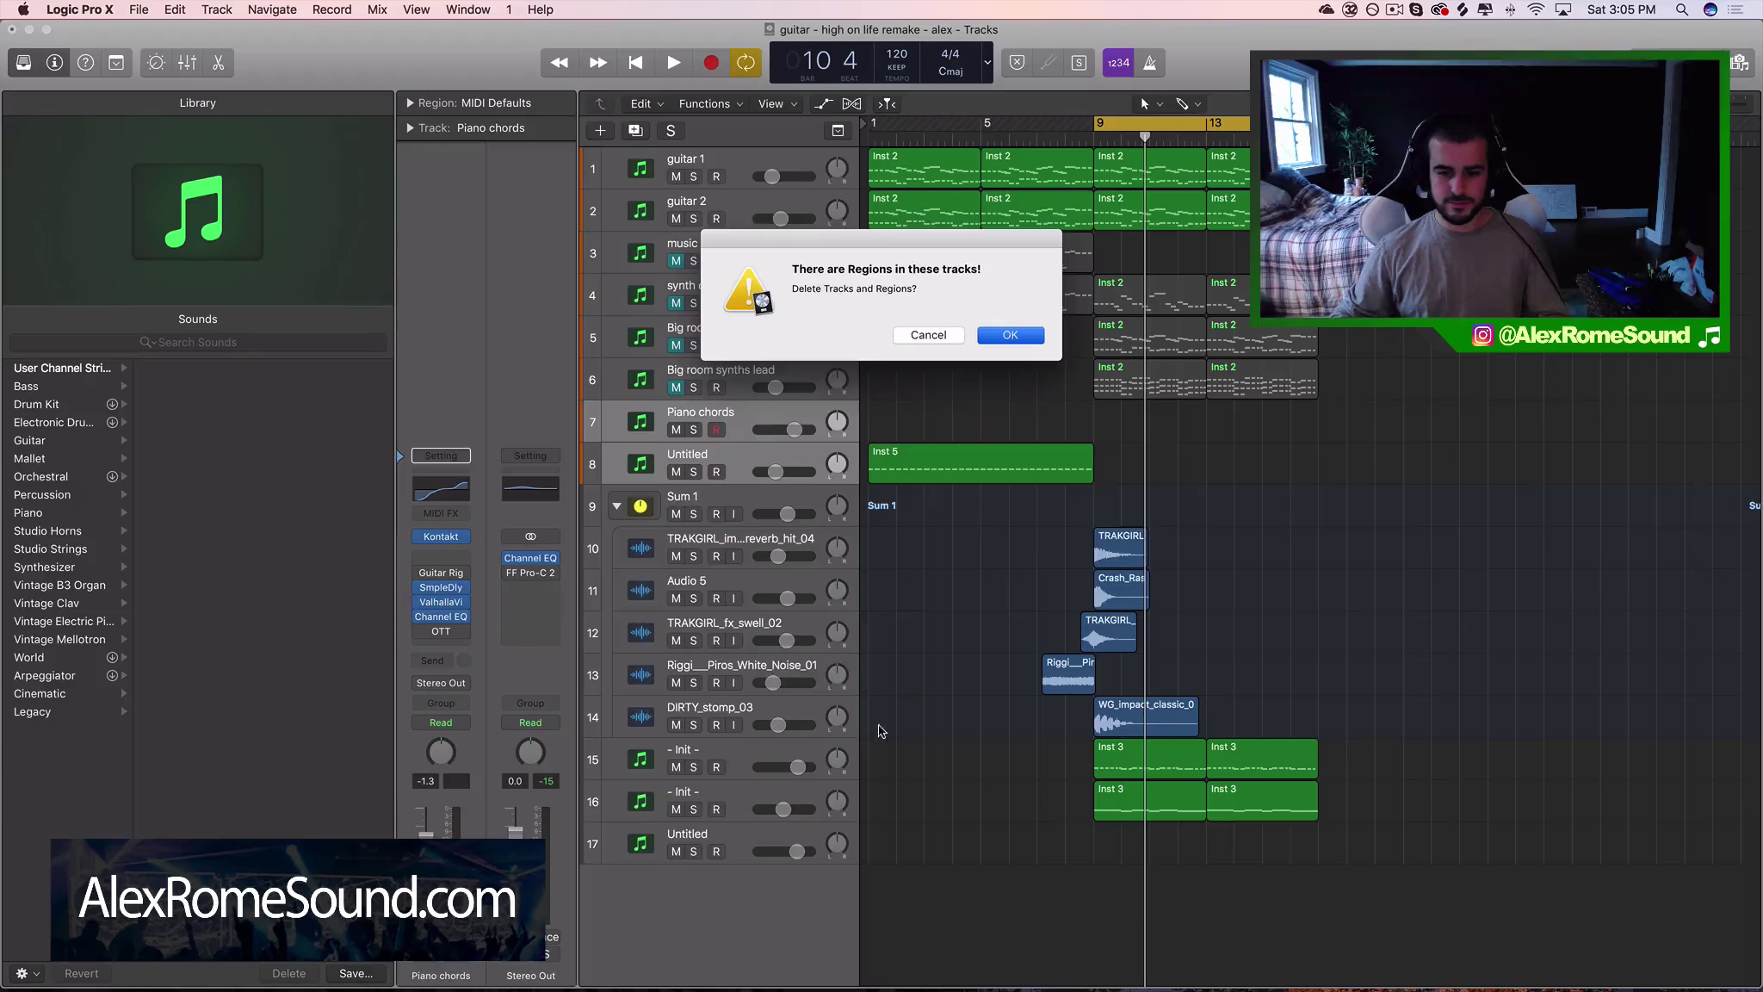
click(1011, 337)
Delete both Inst 3 regions on the lower - Init - track
click(747, 746)
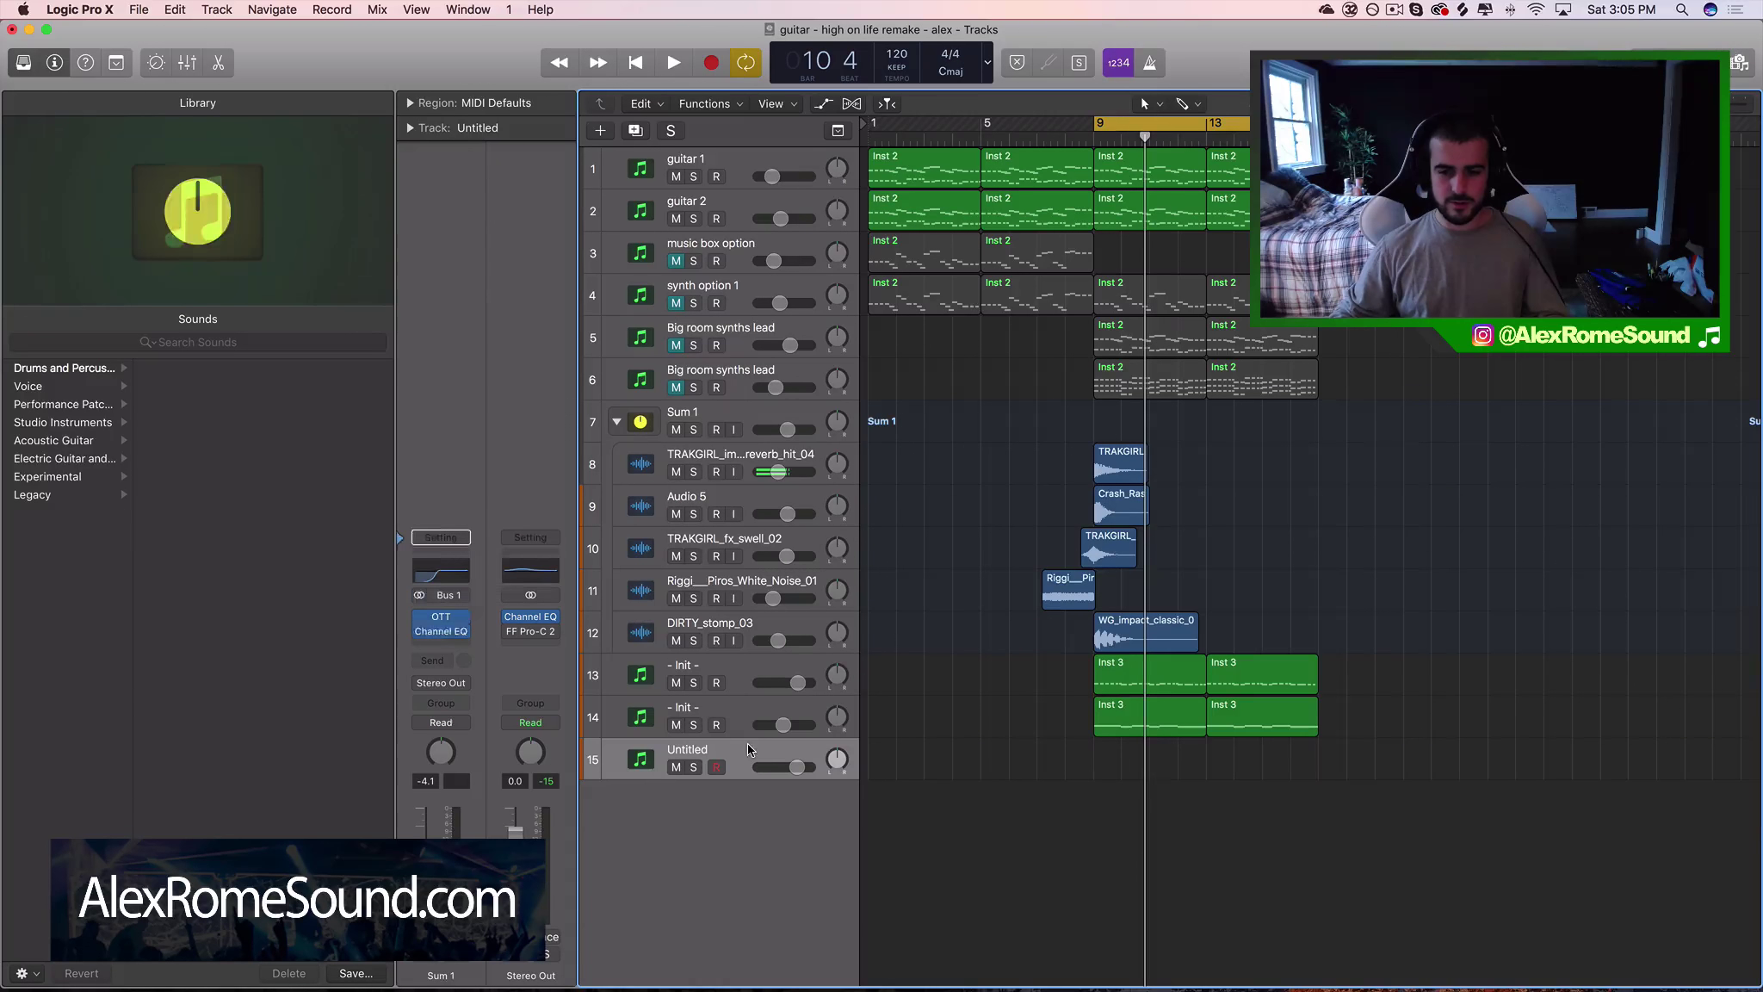
click(741, 680)
click(699, 710)
key(Delete)
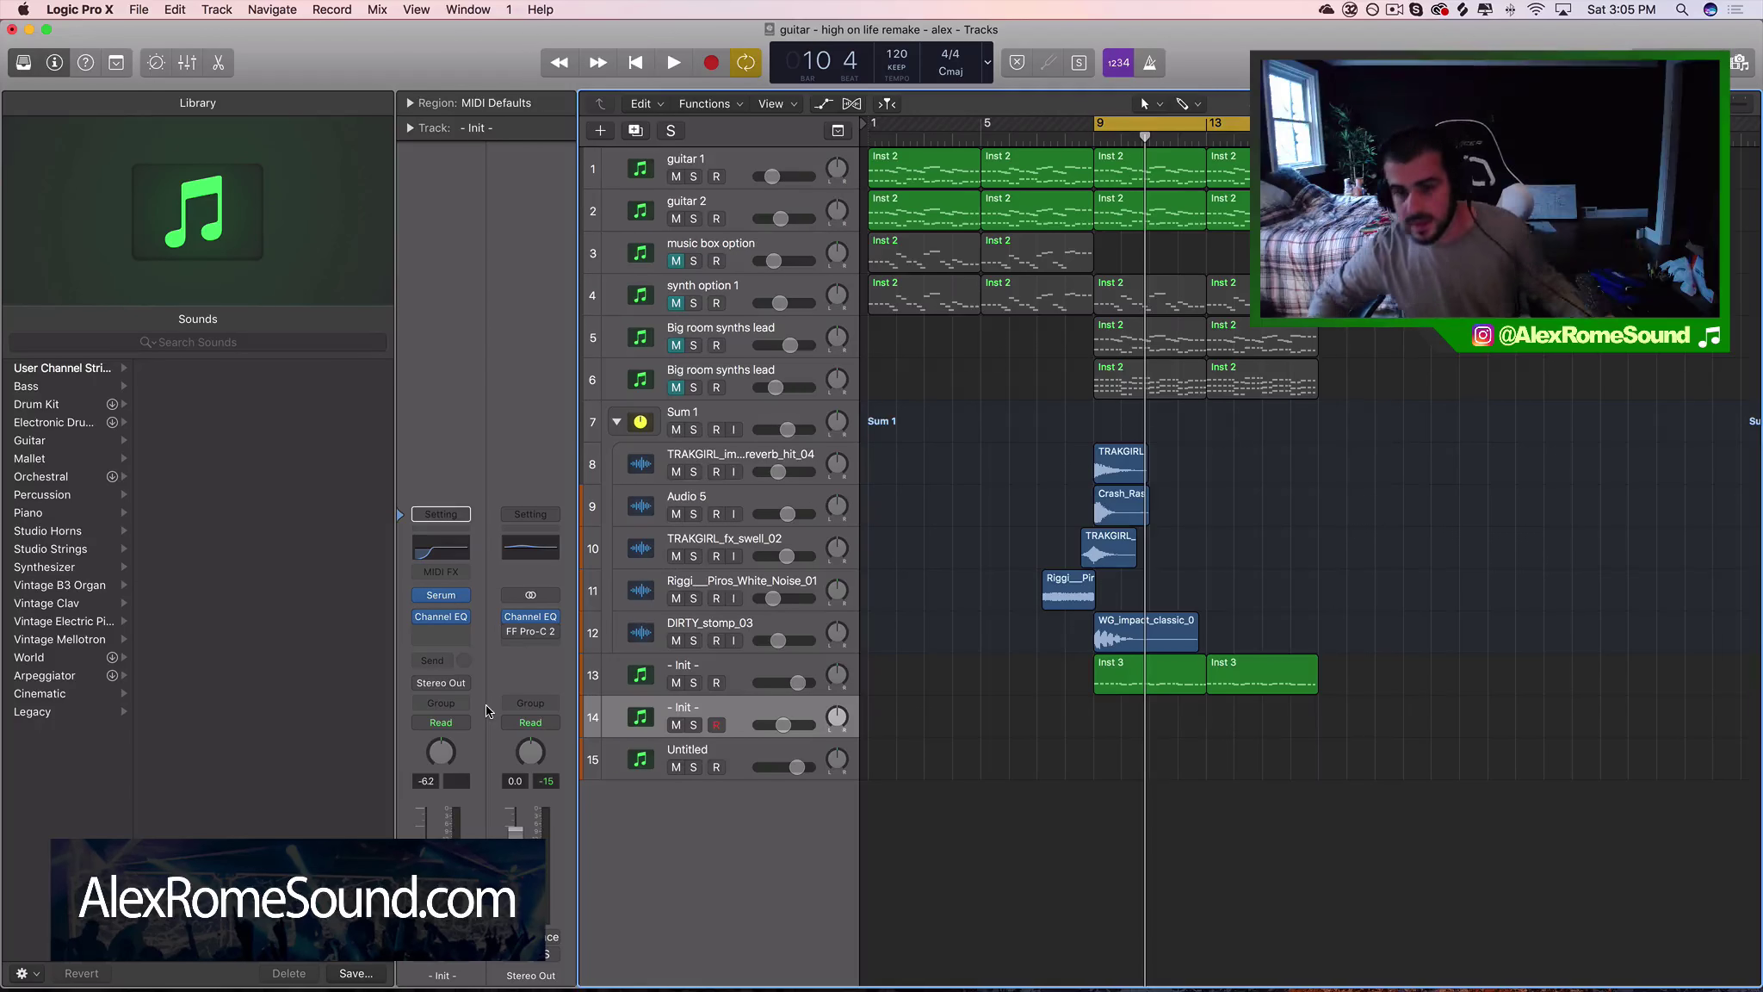
Delete the guitar 2 and music box option tracks along with their regions
click(742, 246)
shift+click(744, 205)
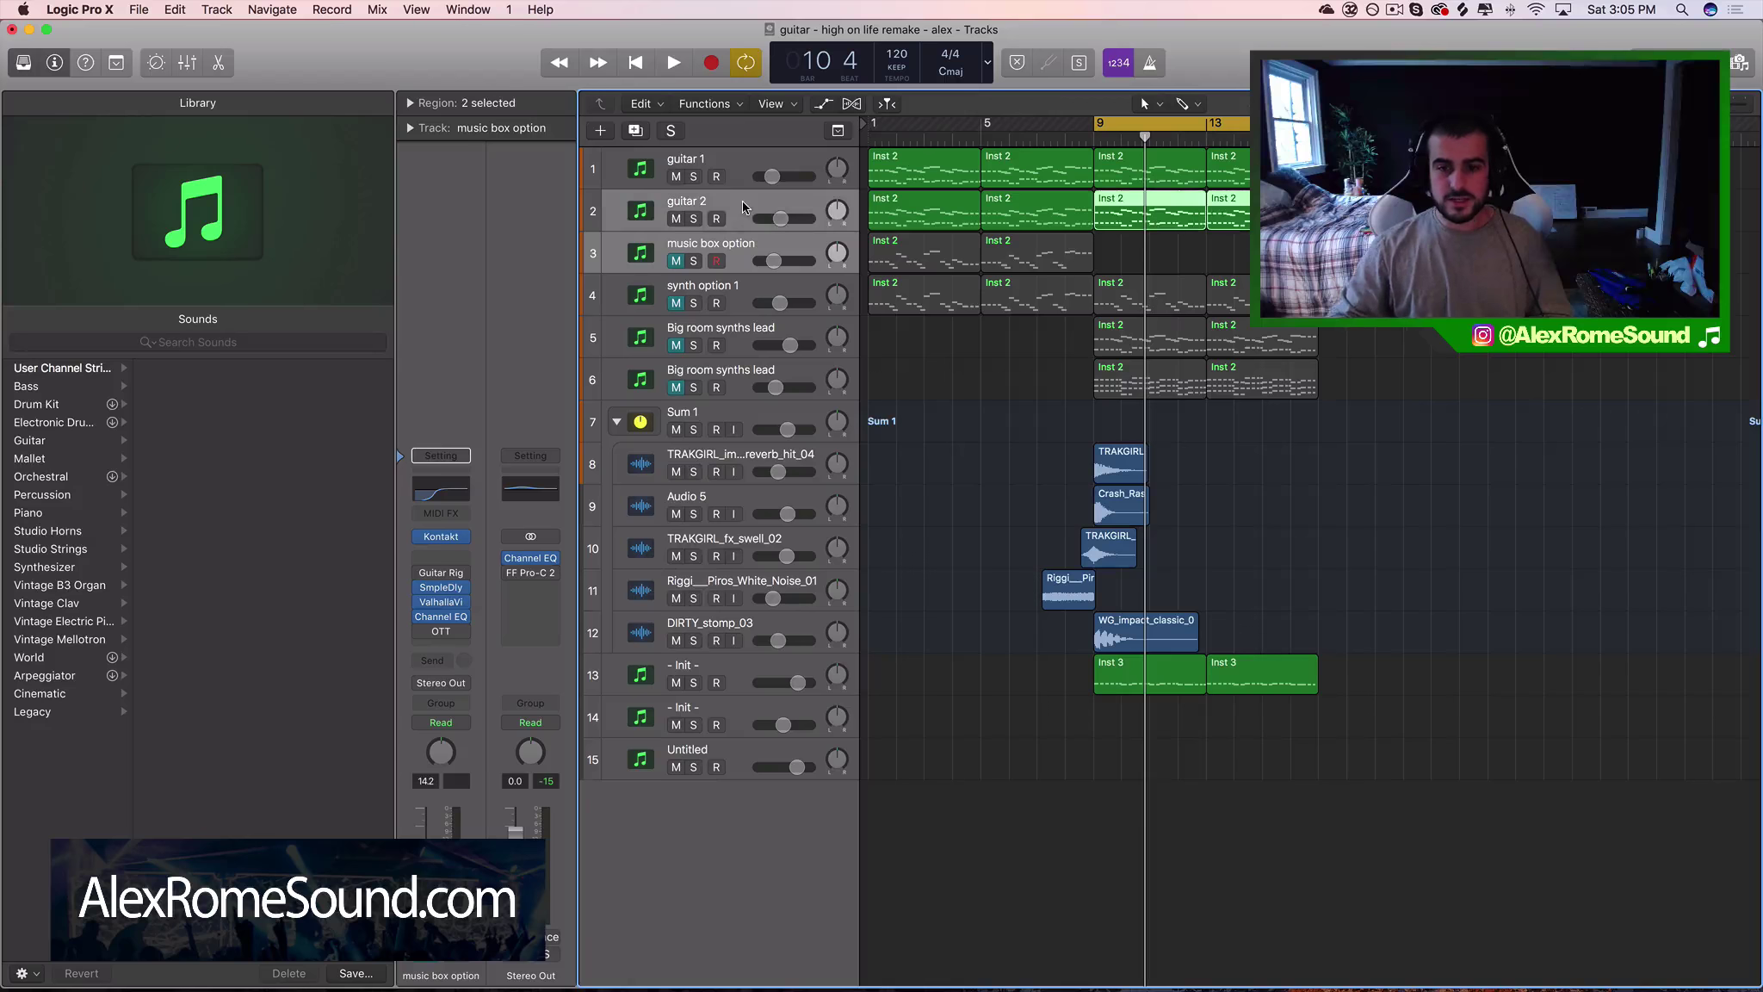
key(Delete)
key(Delete)
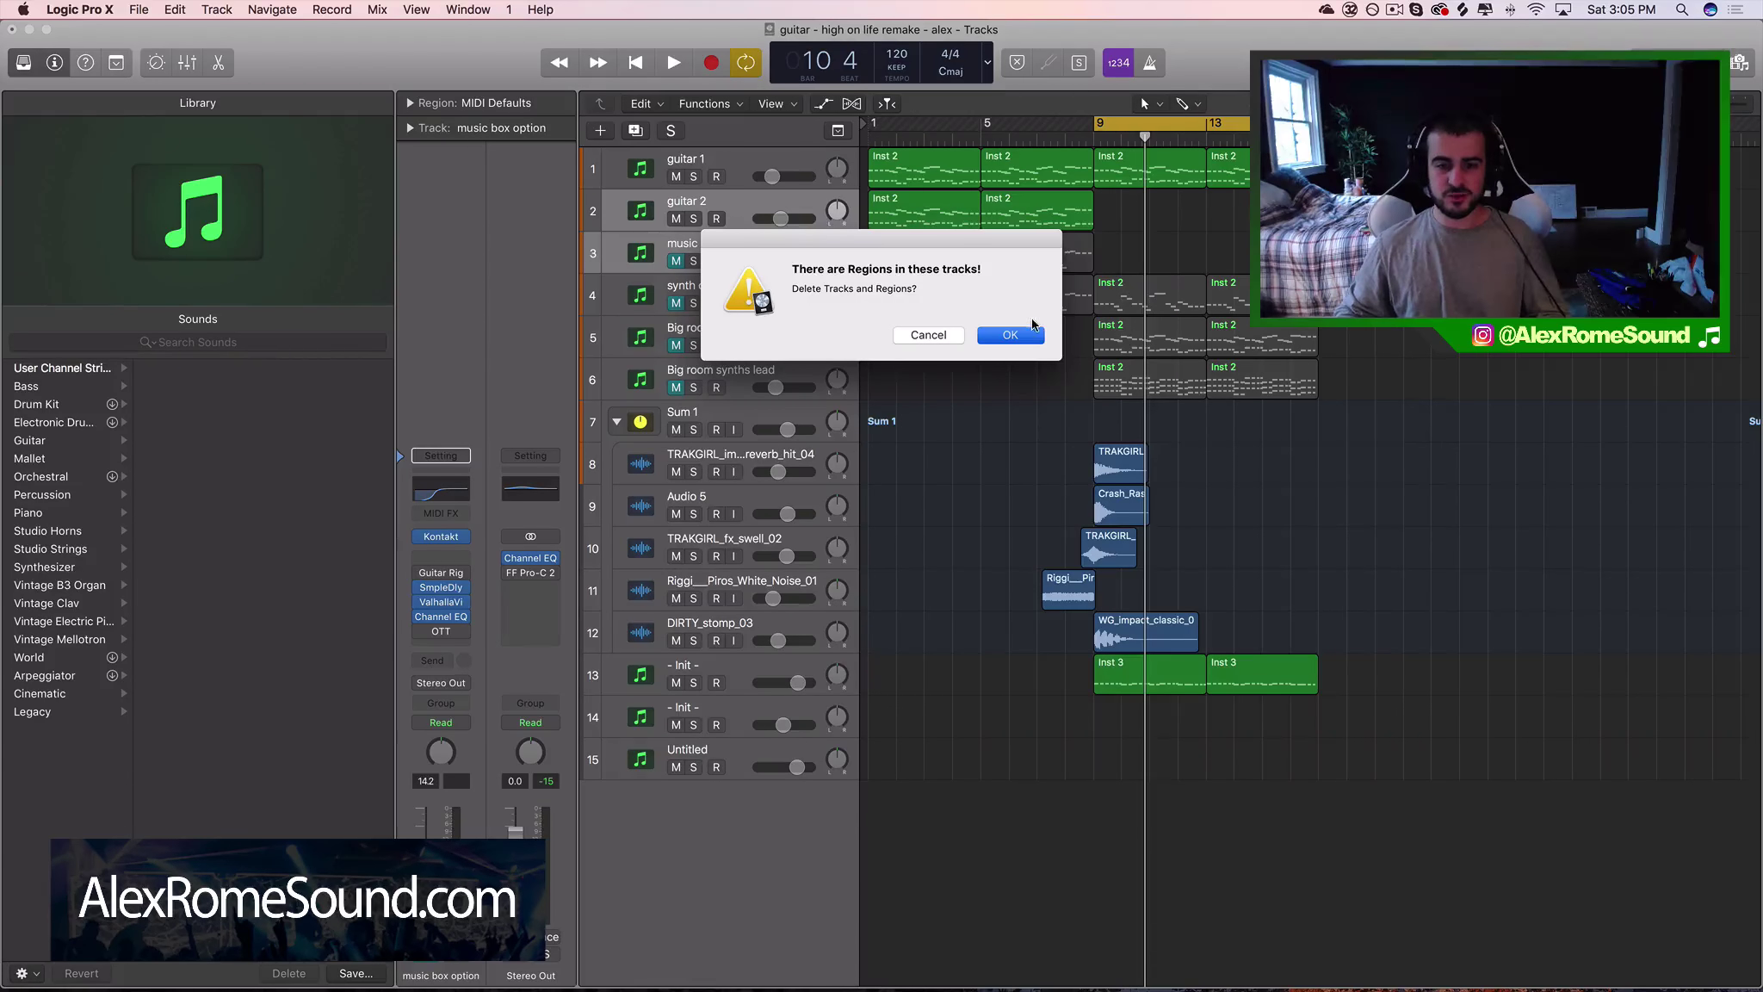
click(1010, 335)
Duplicate the guitar 1 track and copy its two Inst 2 regions from bars 1 to 9 onto the duplicate
click(761, 155)
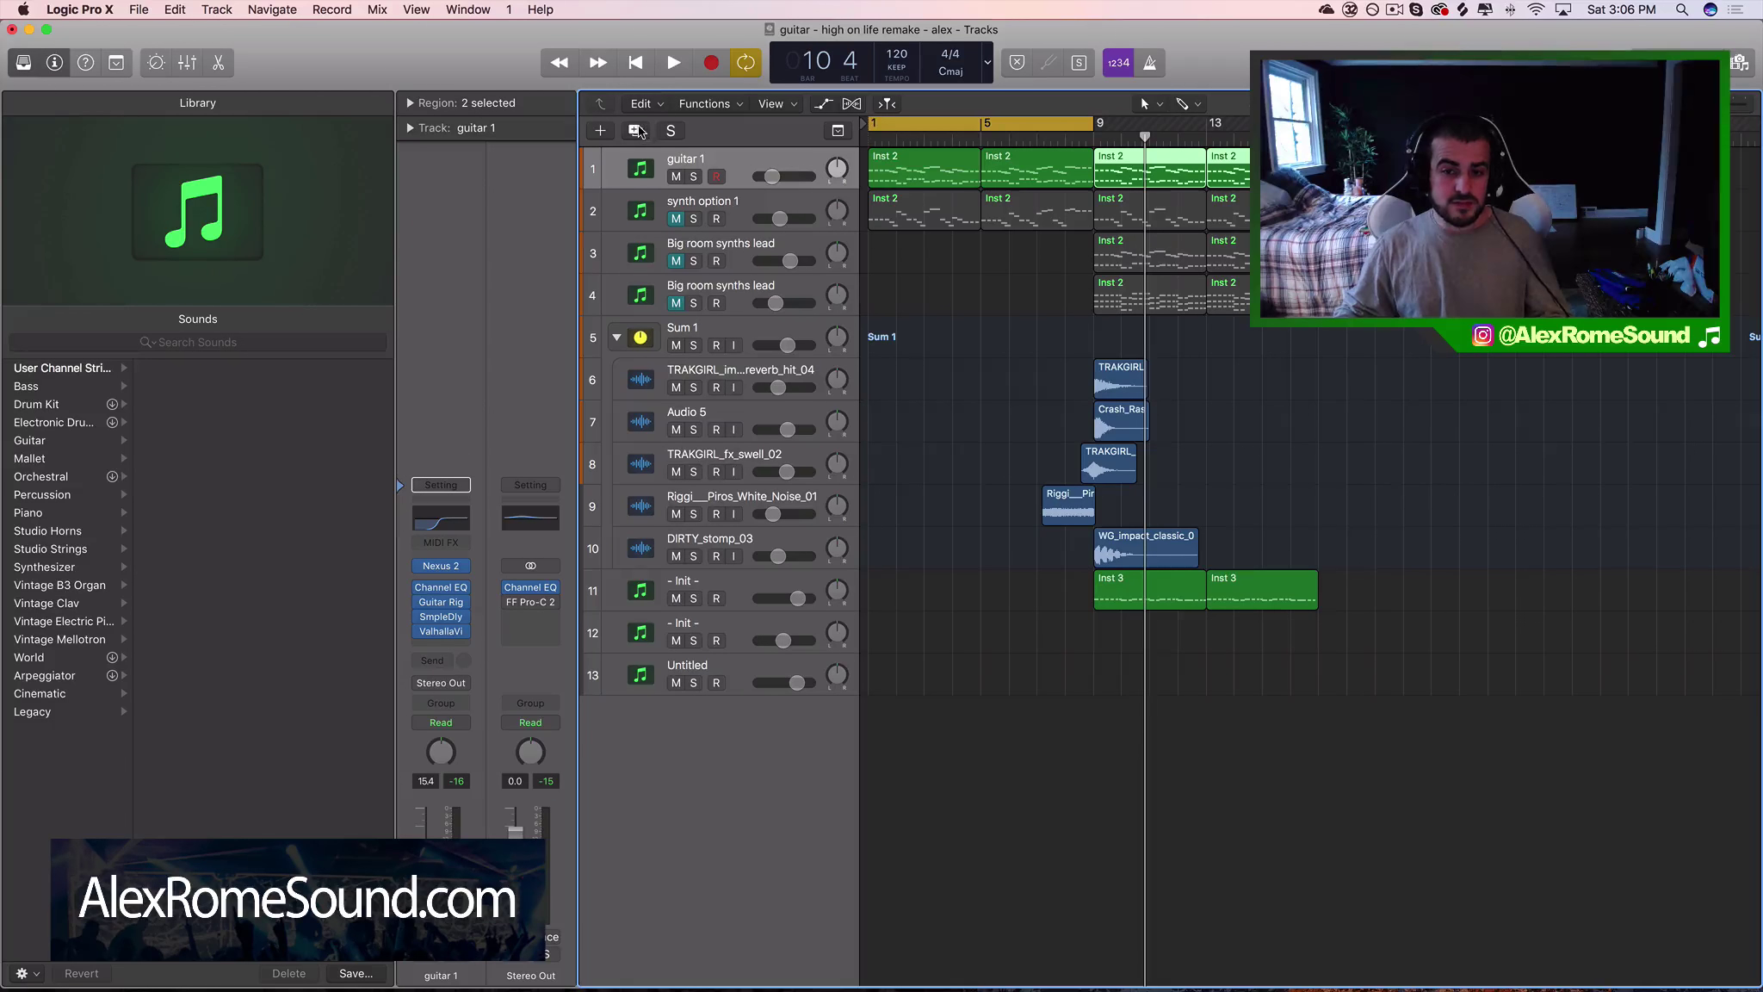
key(super+d)
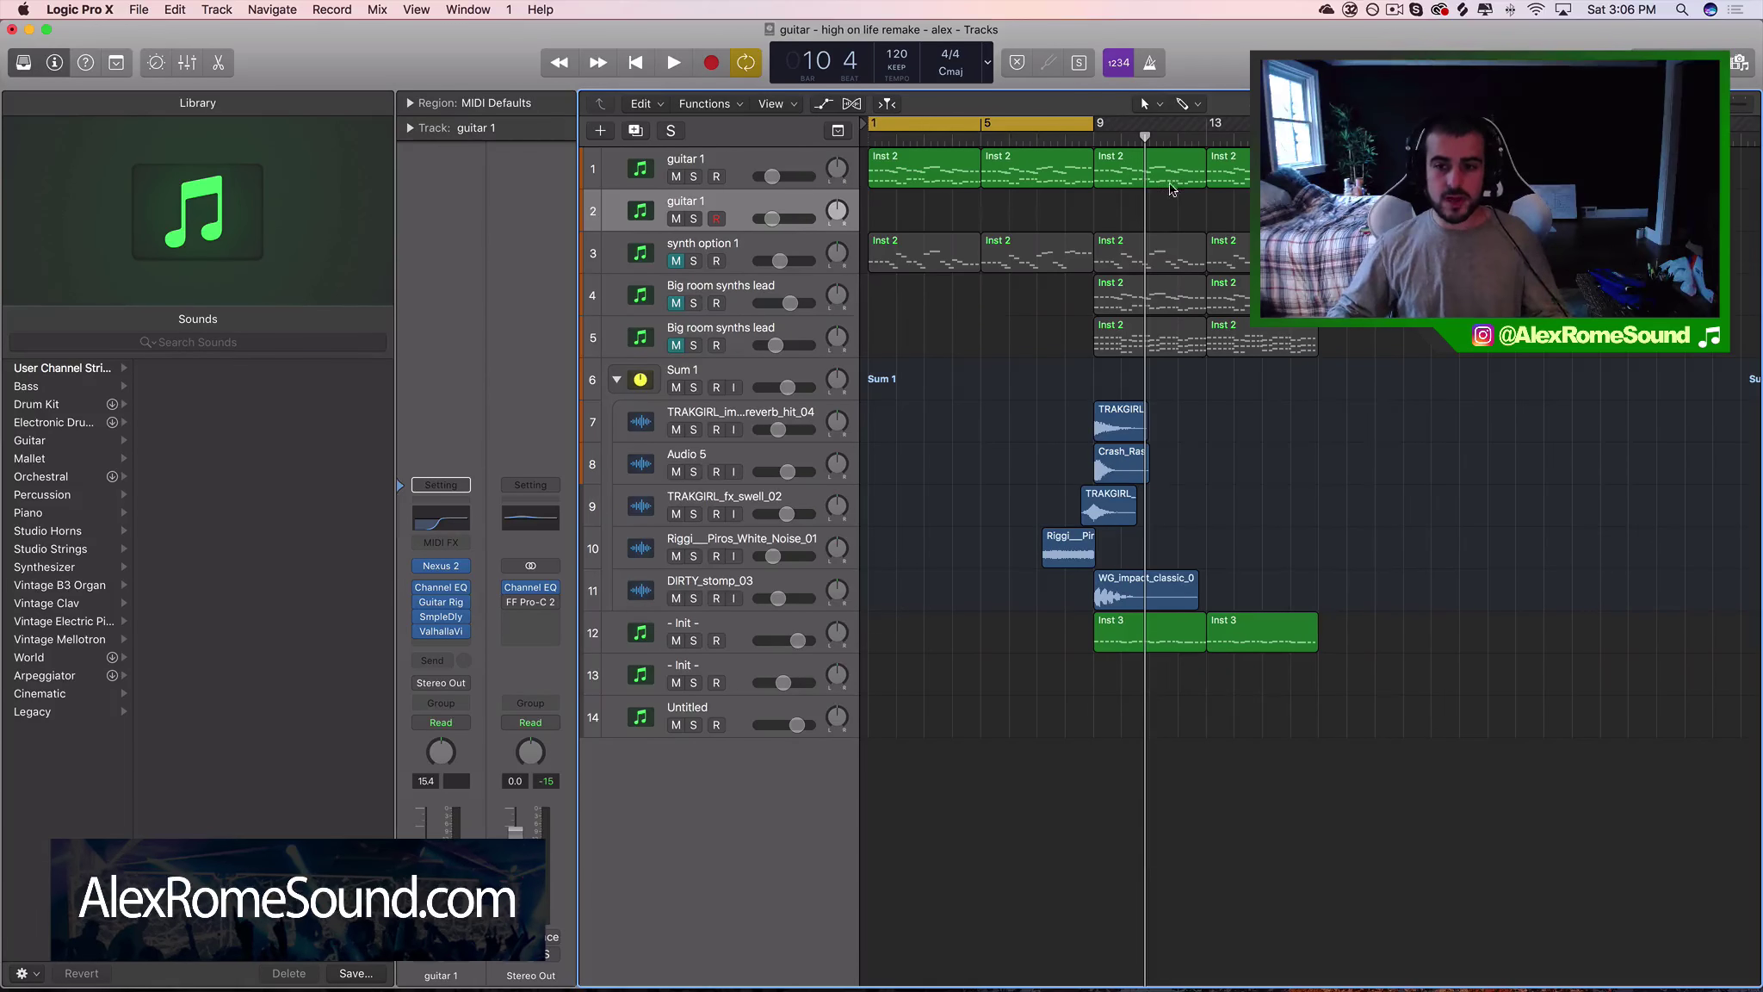
drag(1162, 203, 1233, 179)
drag(1146, 137, 822, 145)
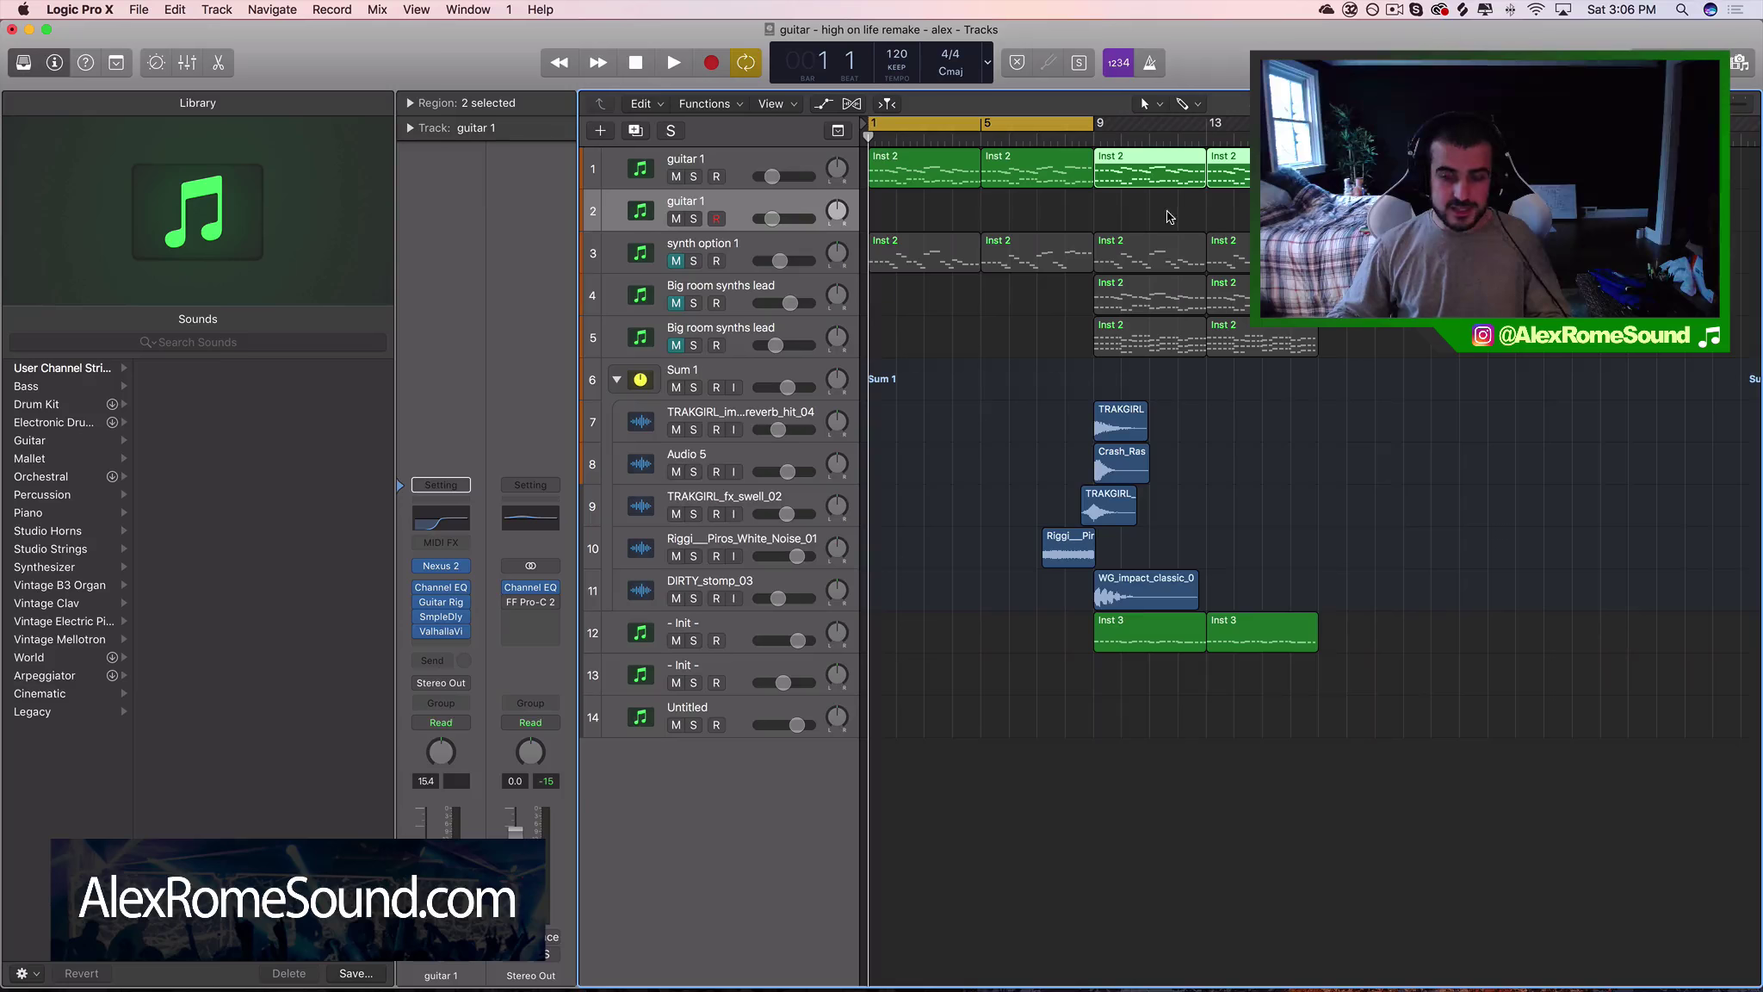
drag(1168, 213, 1217, 177)
click(1274, 212)
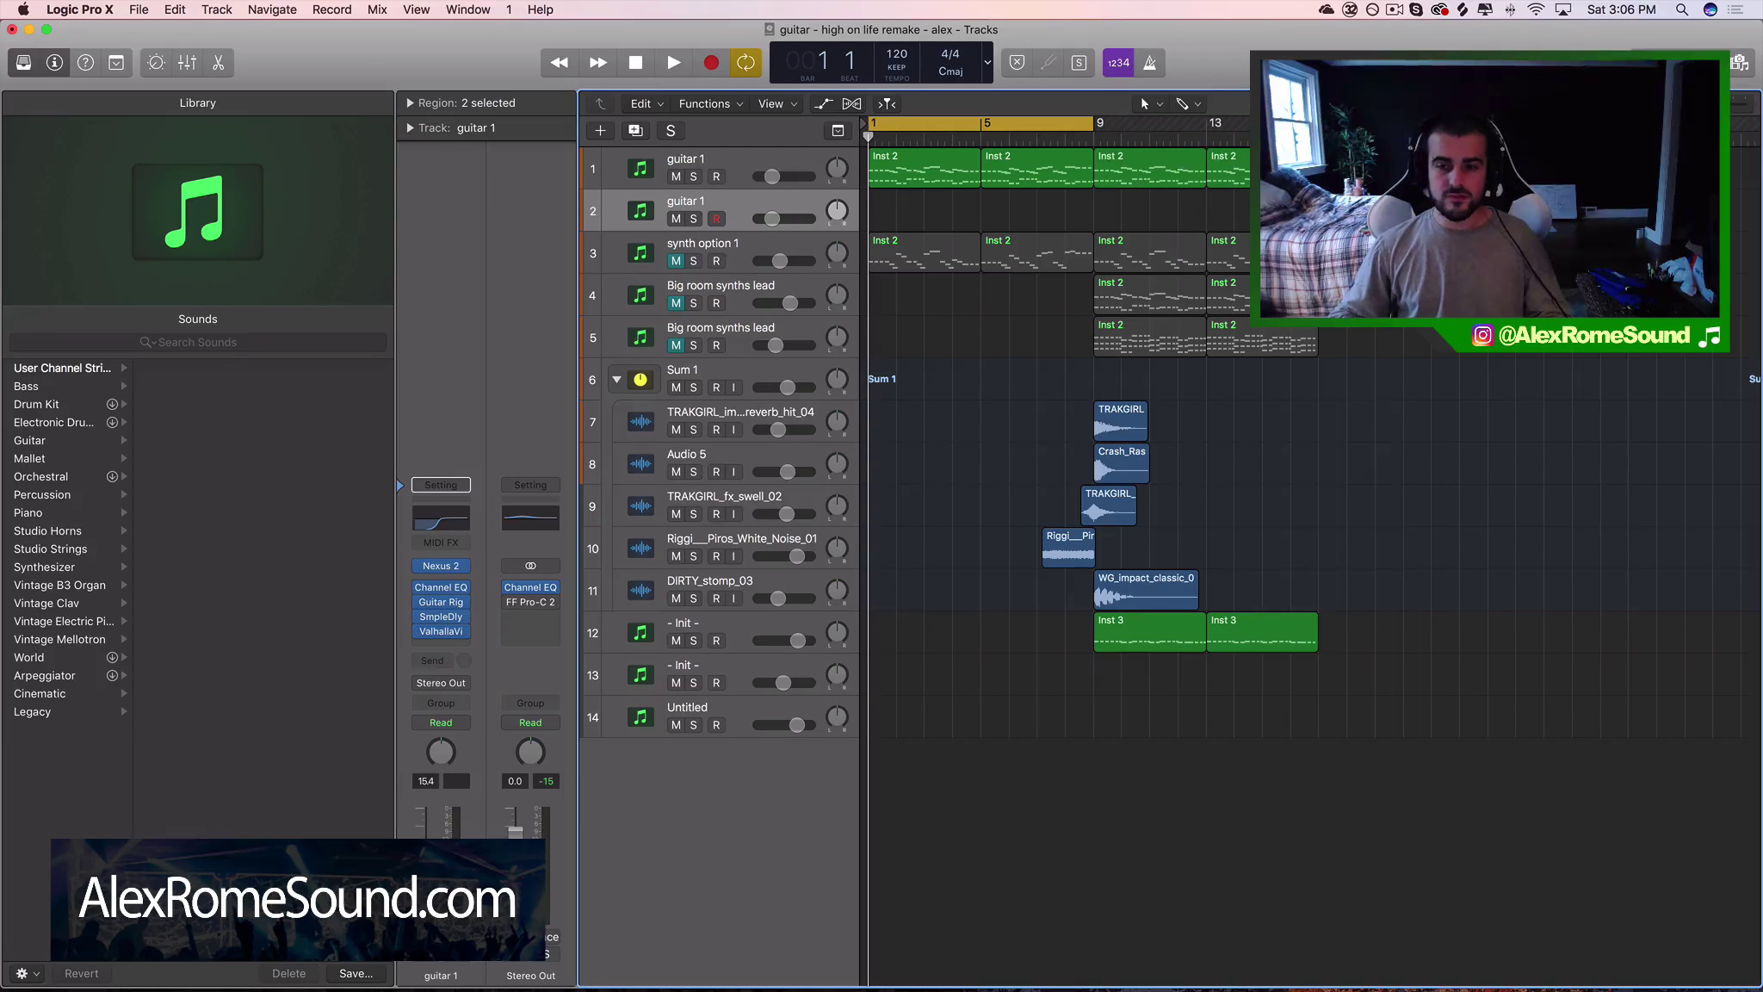
mouse_move(913, 169)
mouse_down()
mouse_move(958, 196)
mouse_move(911, 198)
mouse_up()
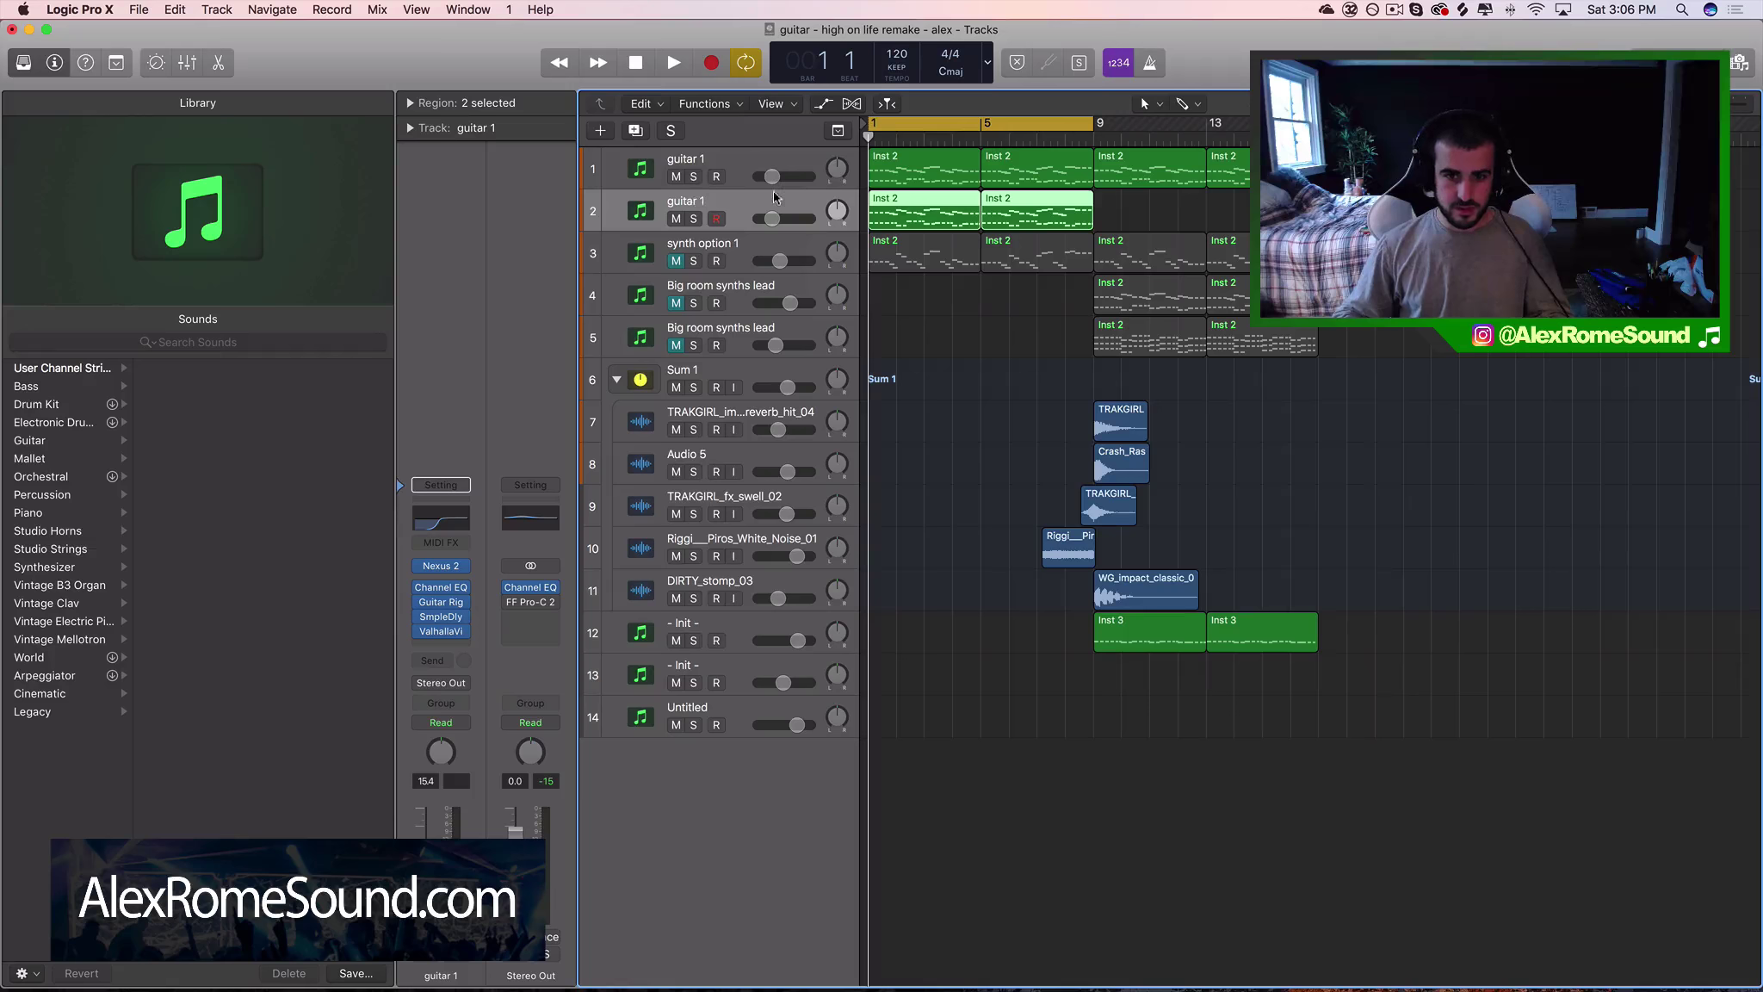
Solo the original guitar 1 track and play it from bar 1 to bar 5
click(728, 149)
click(693, 177)
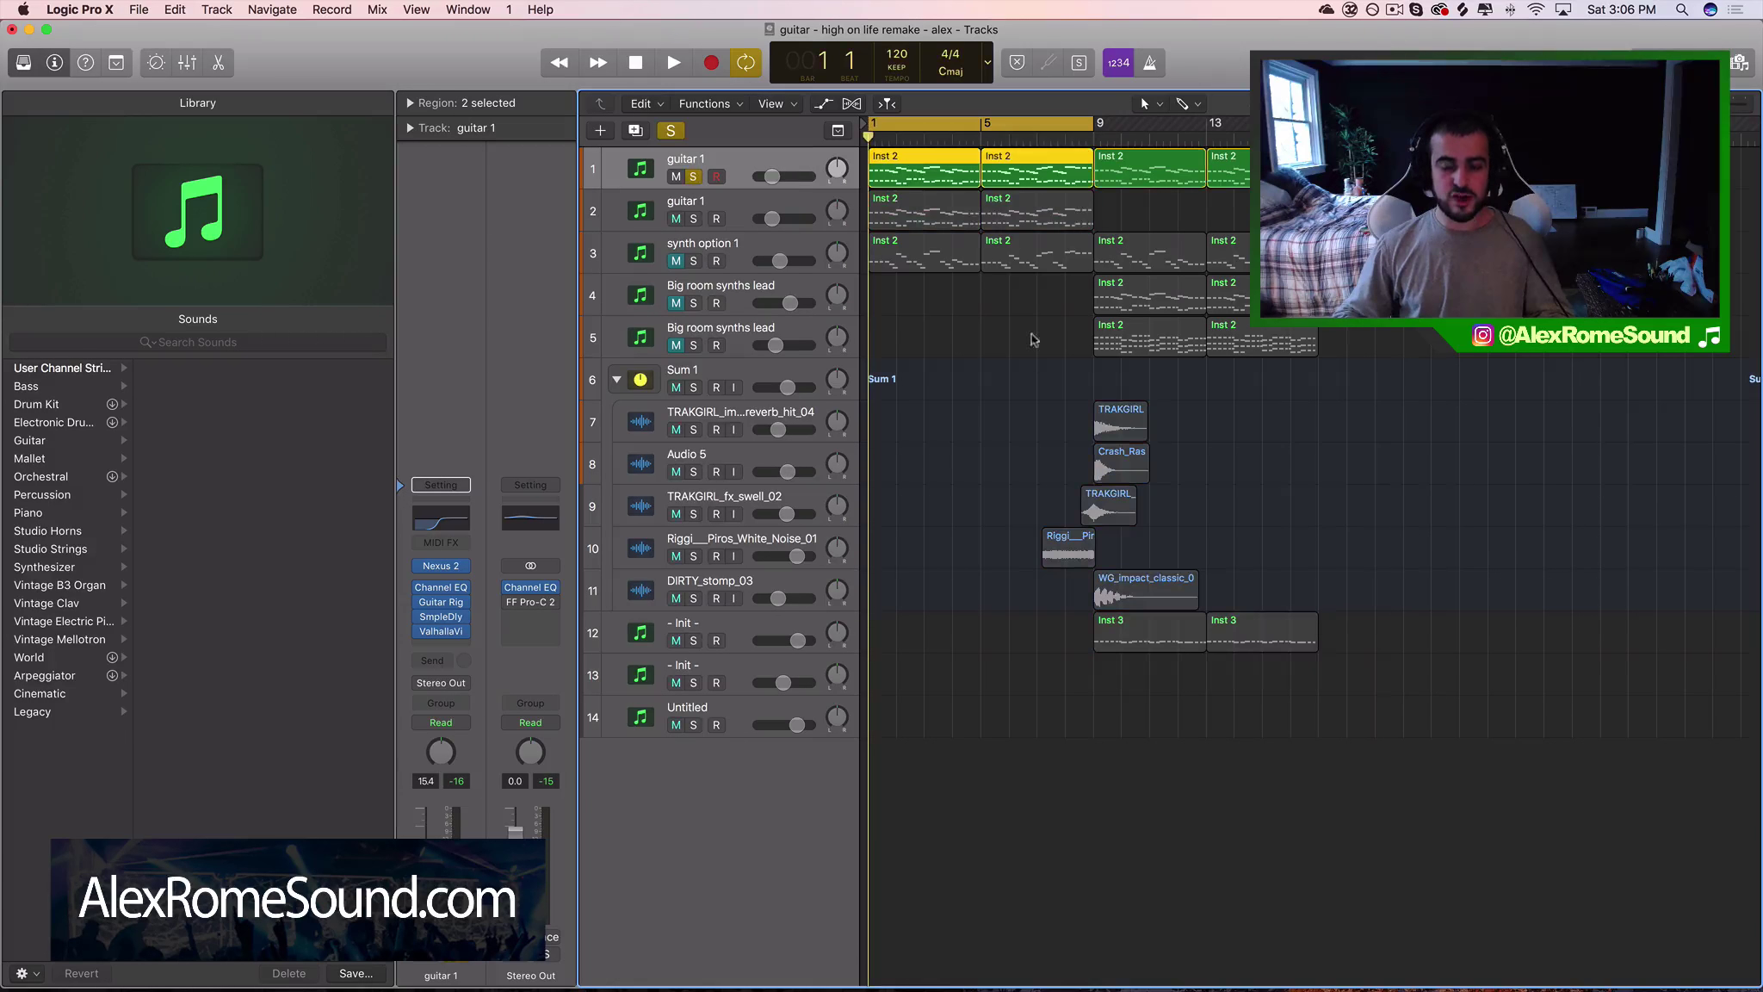
key(space)
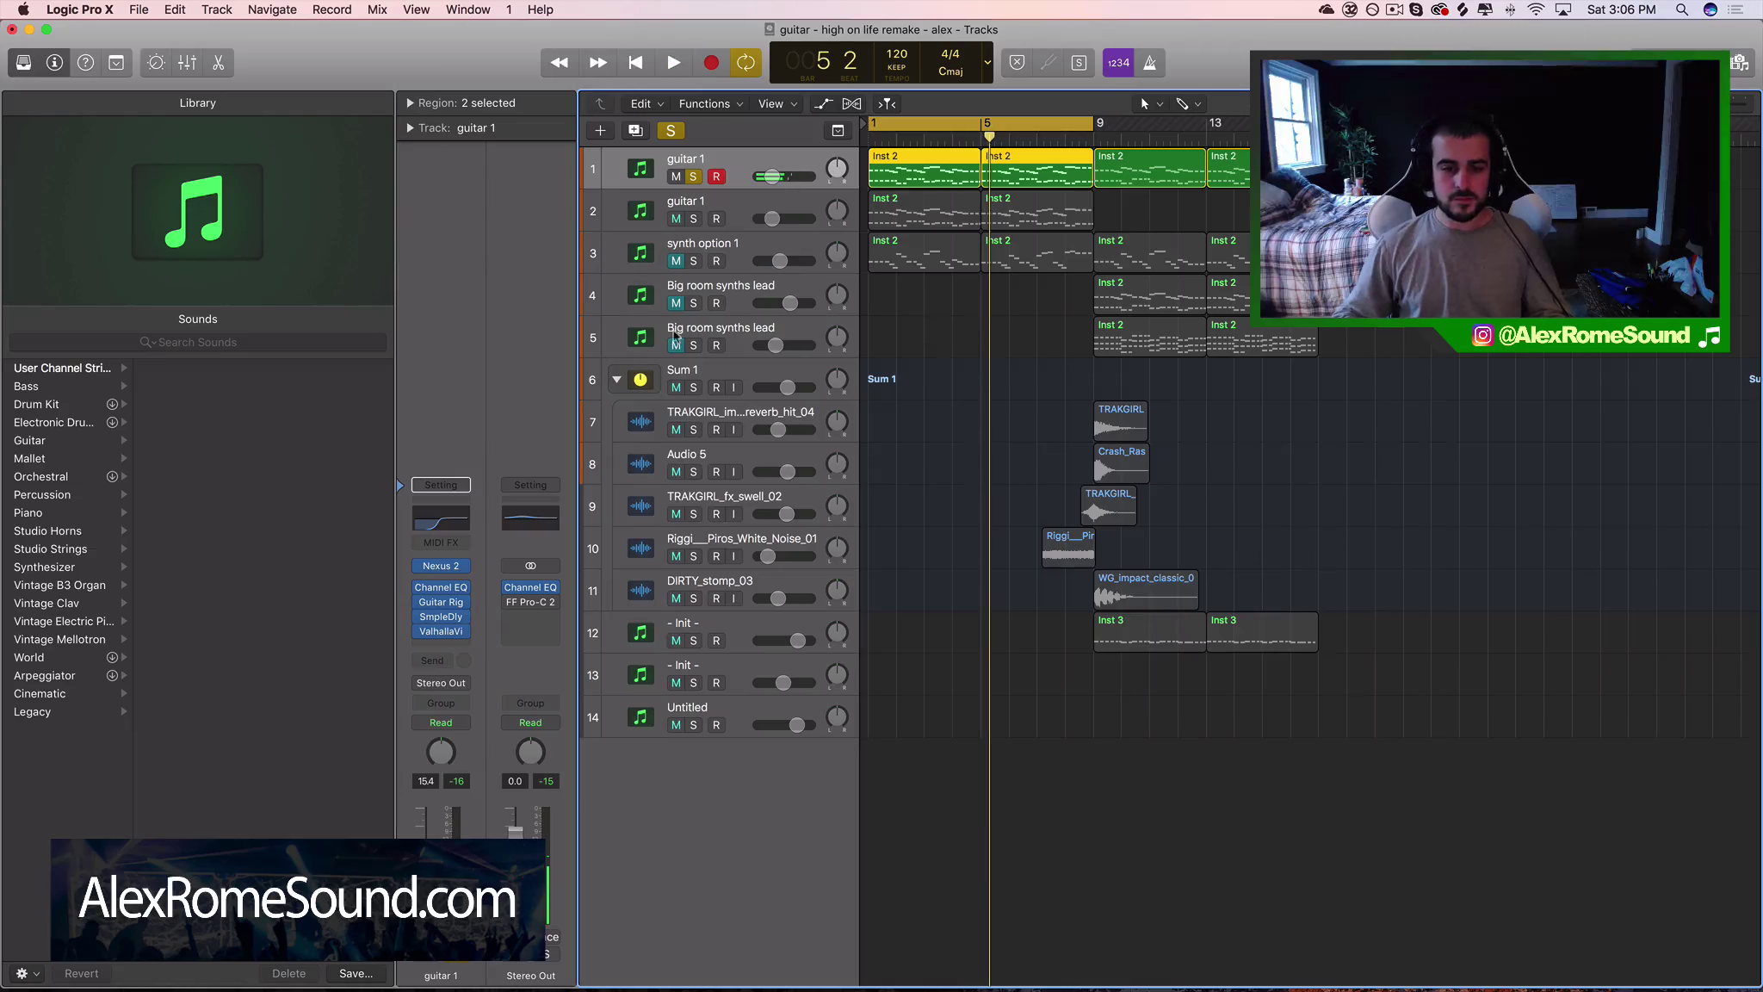
key(space)
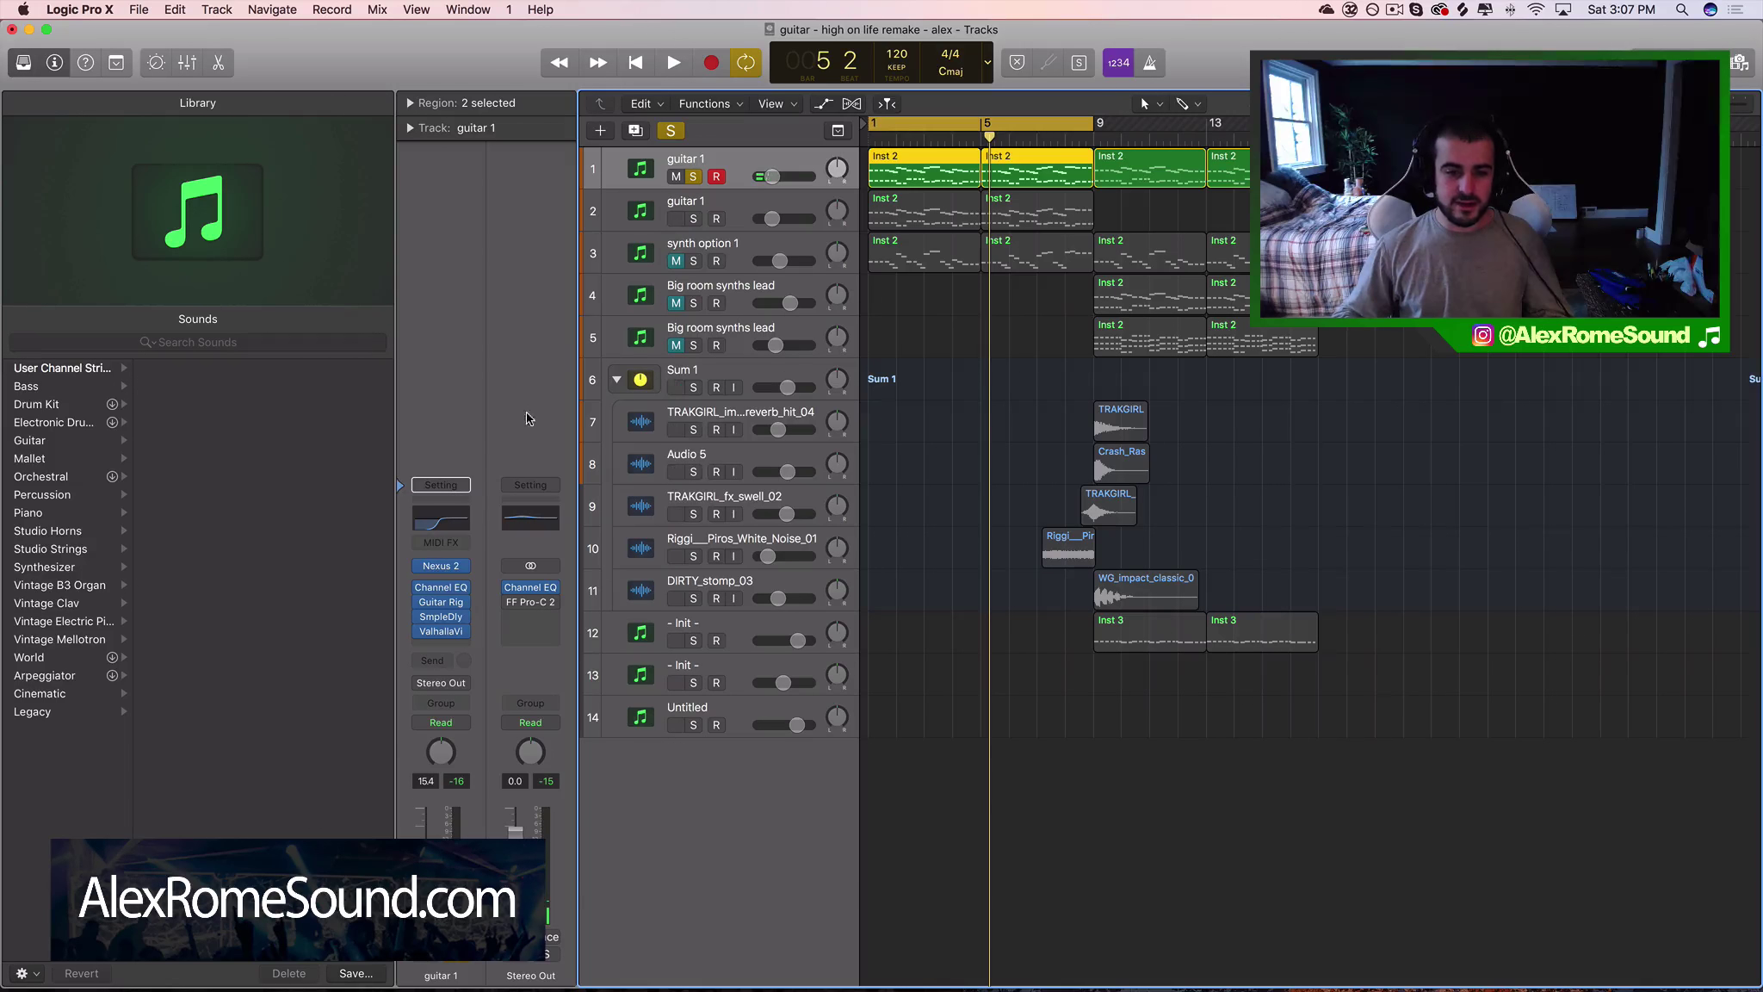
Inspect the low-cut curve in guitar 1's Channel EQ during playback, and close the EQ
click(441, 588)
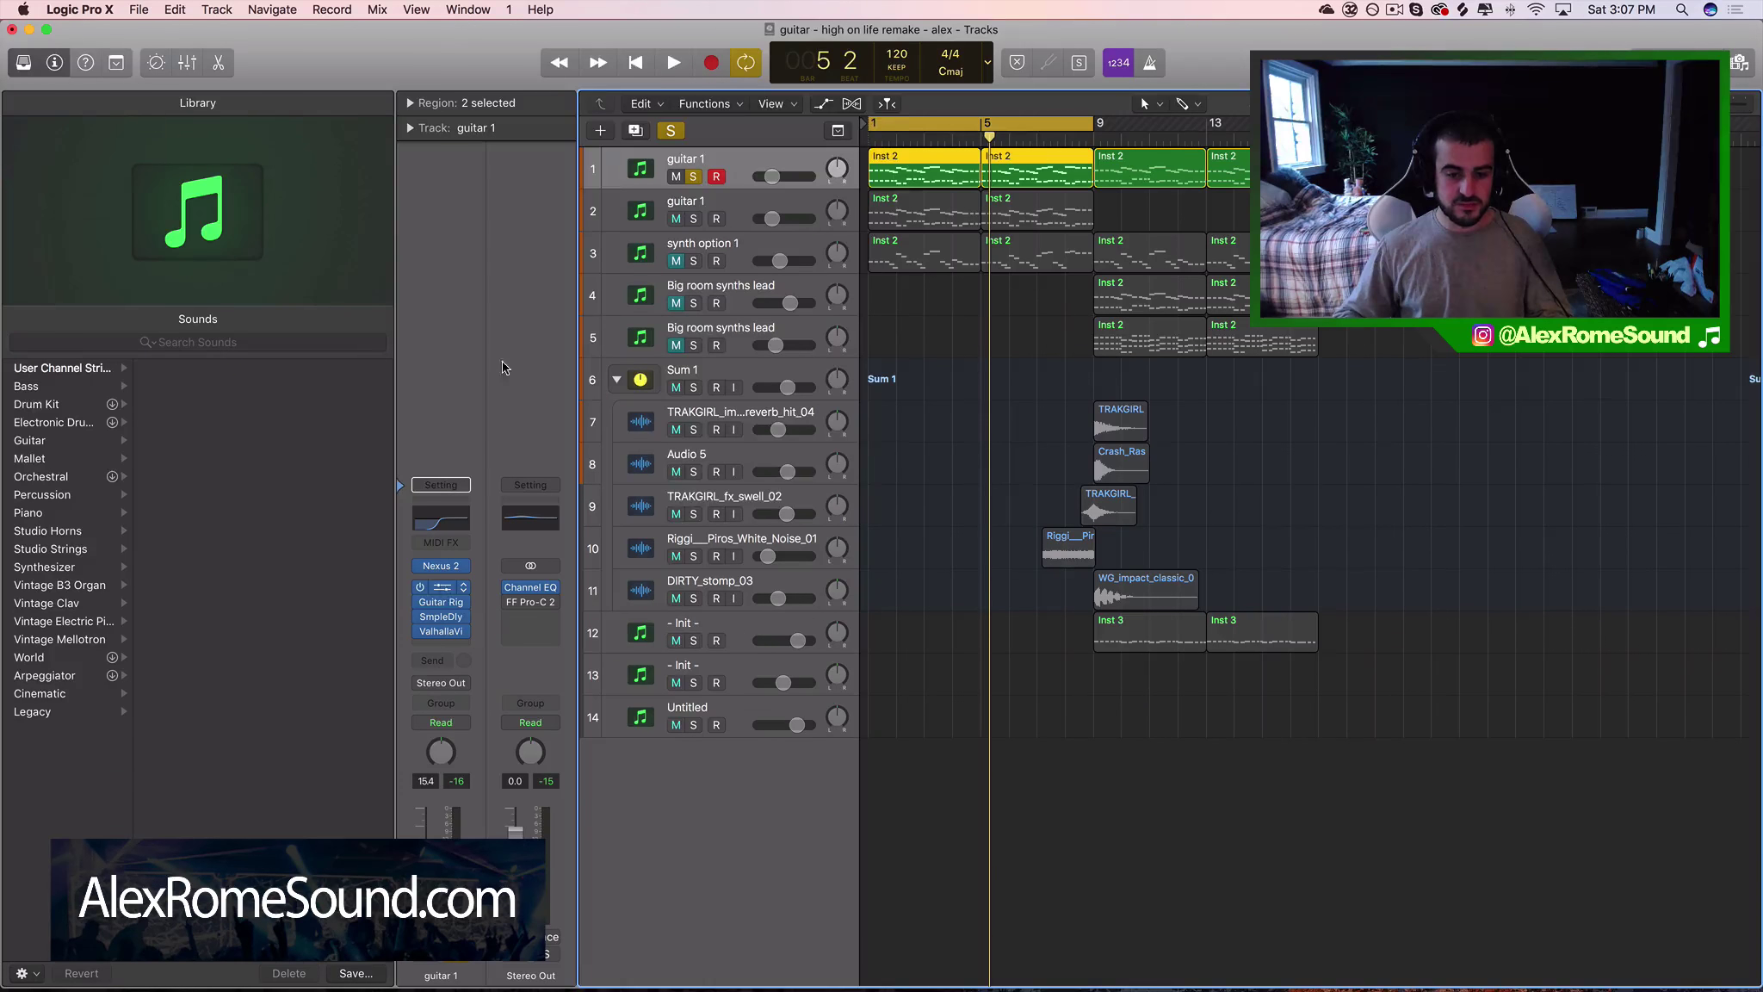
drag(385, 307, 335, 335)
key(space)
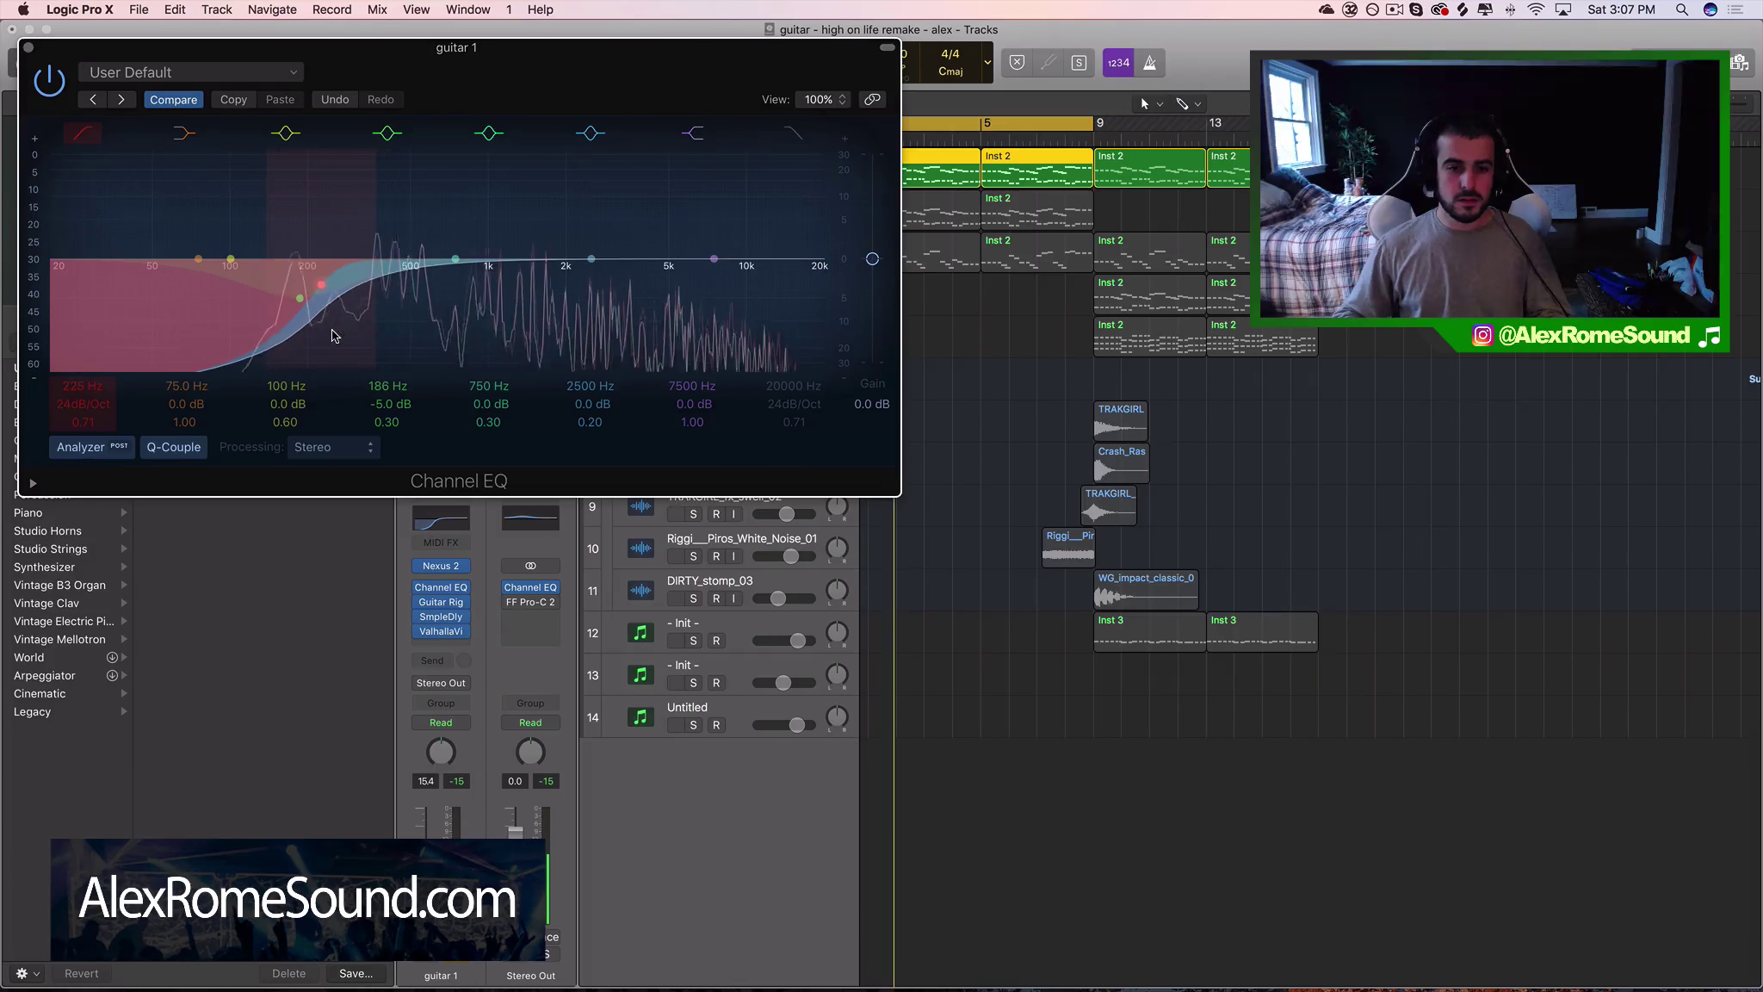
click(28, 47)
key(space)
Move the solo to the duplicate guitar 1 track and play its opening at bar 1
key(Down)
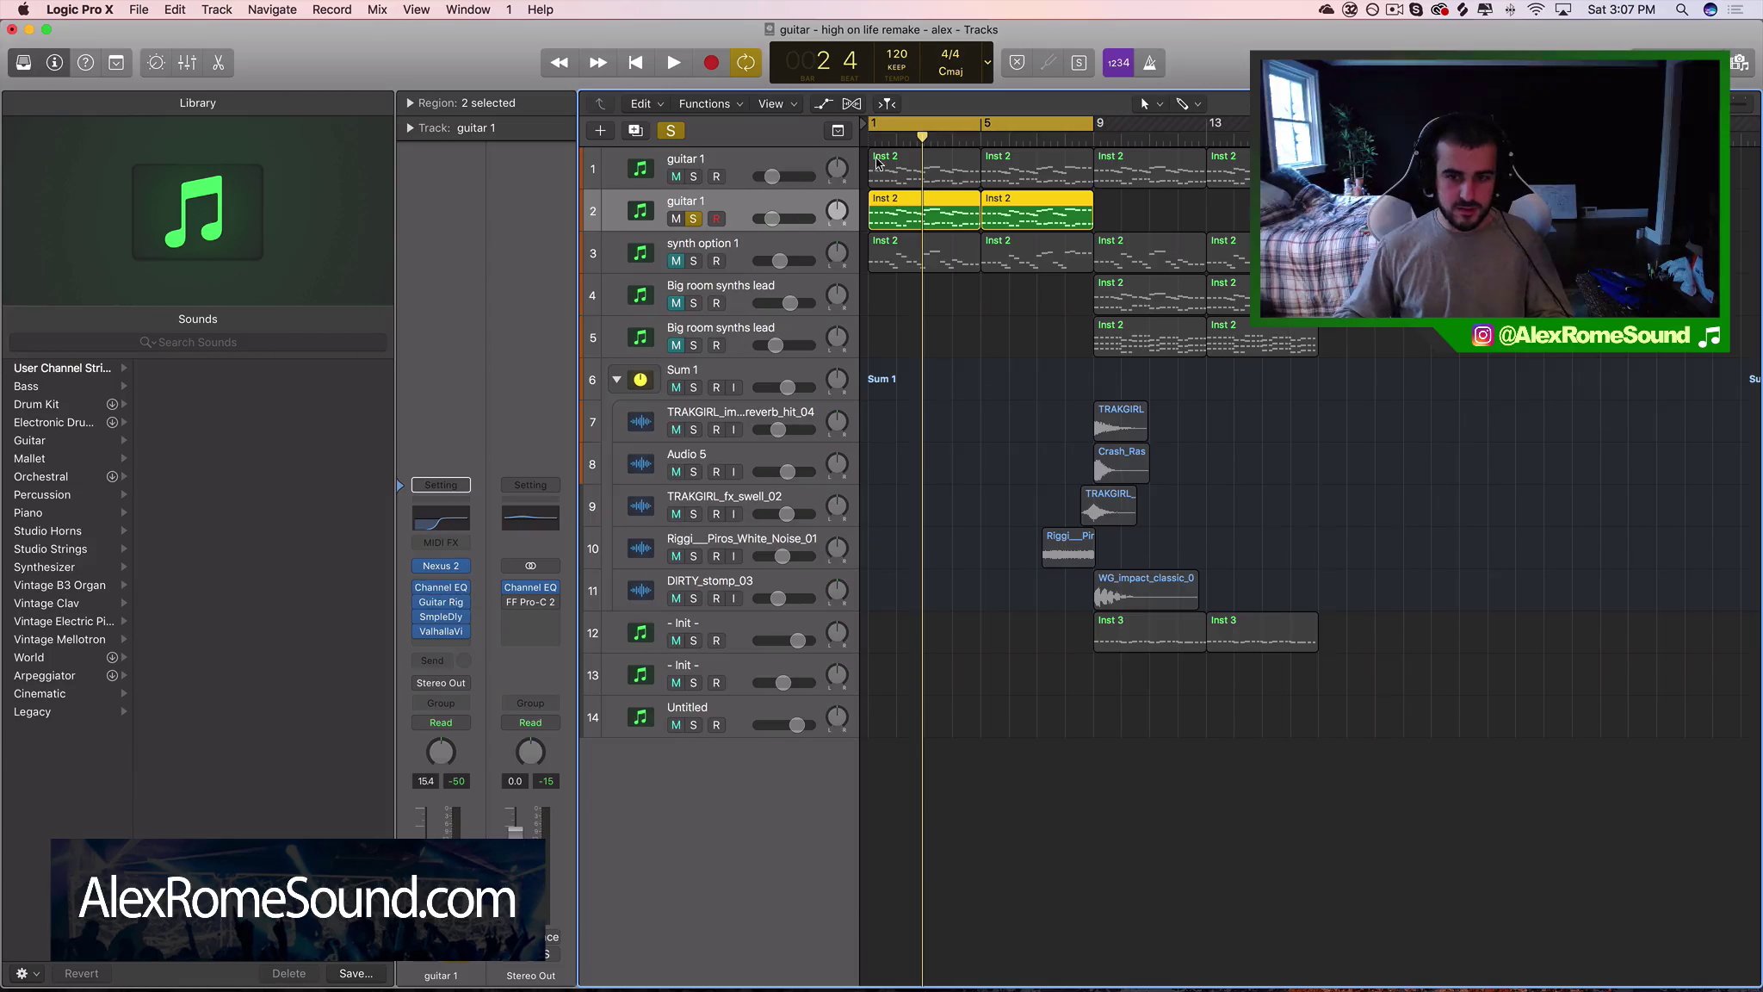
key(space)
key(space)
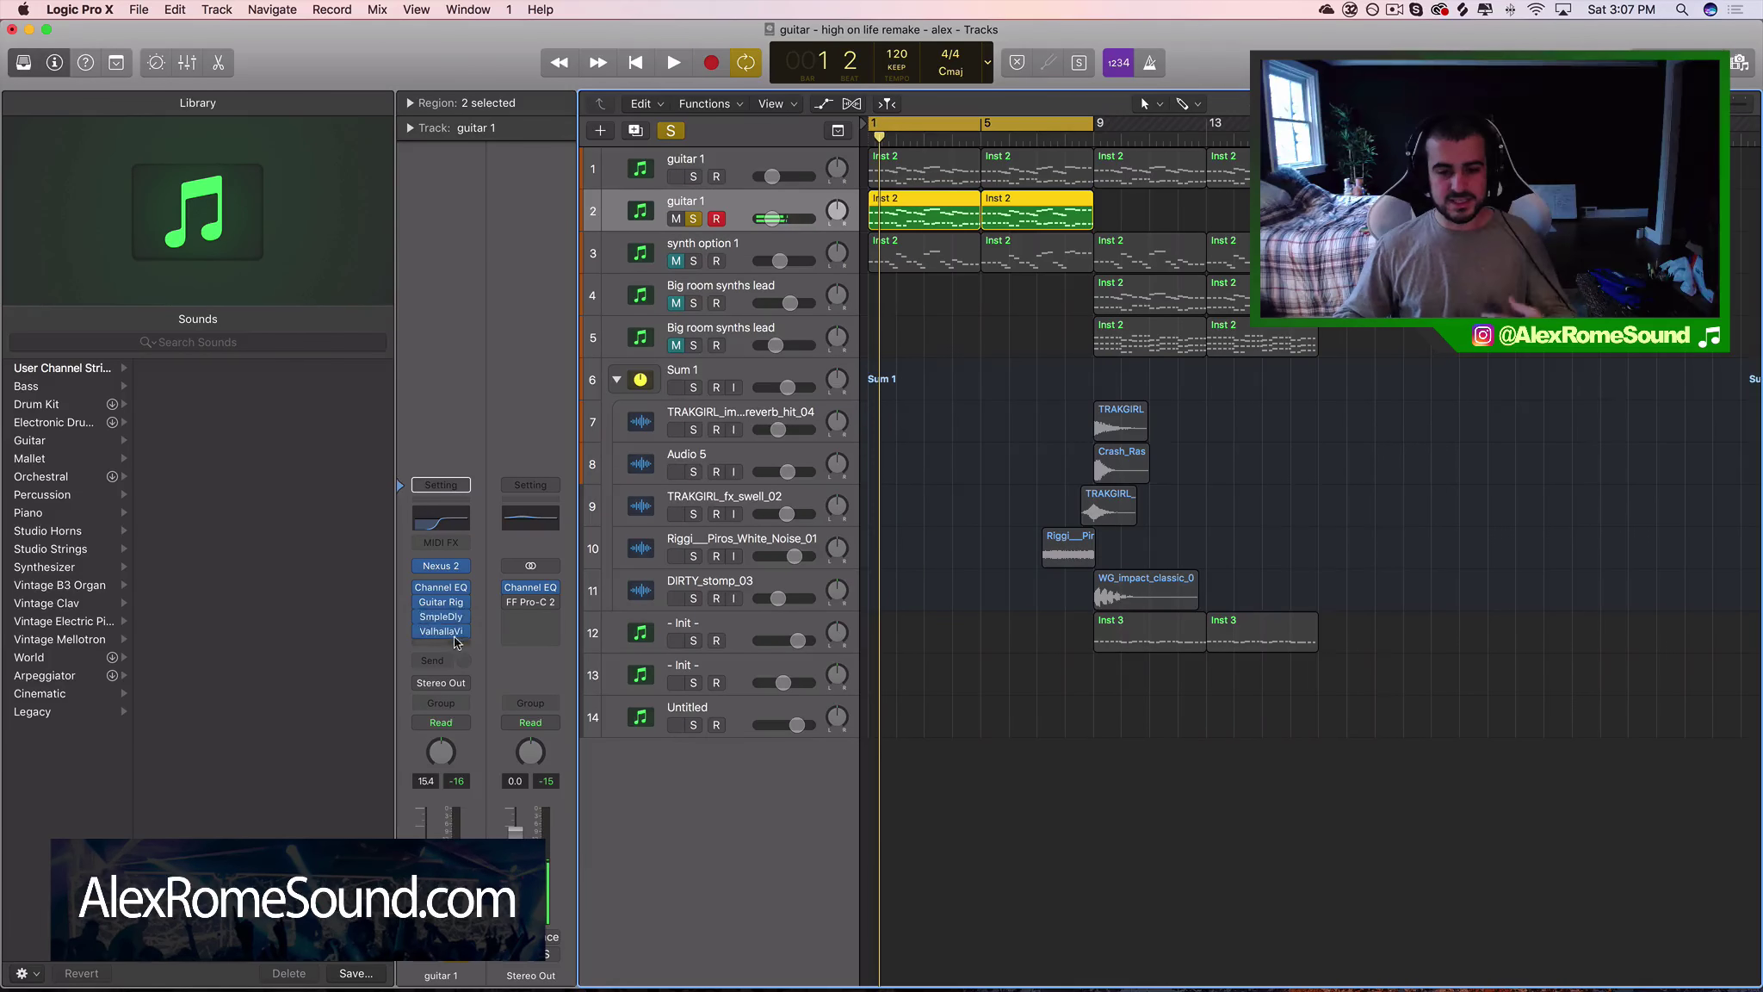
Open Guitar Rig on the duplicate guitar 1 track and load the All And None preset
click(447, 600)
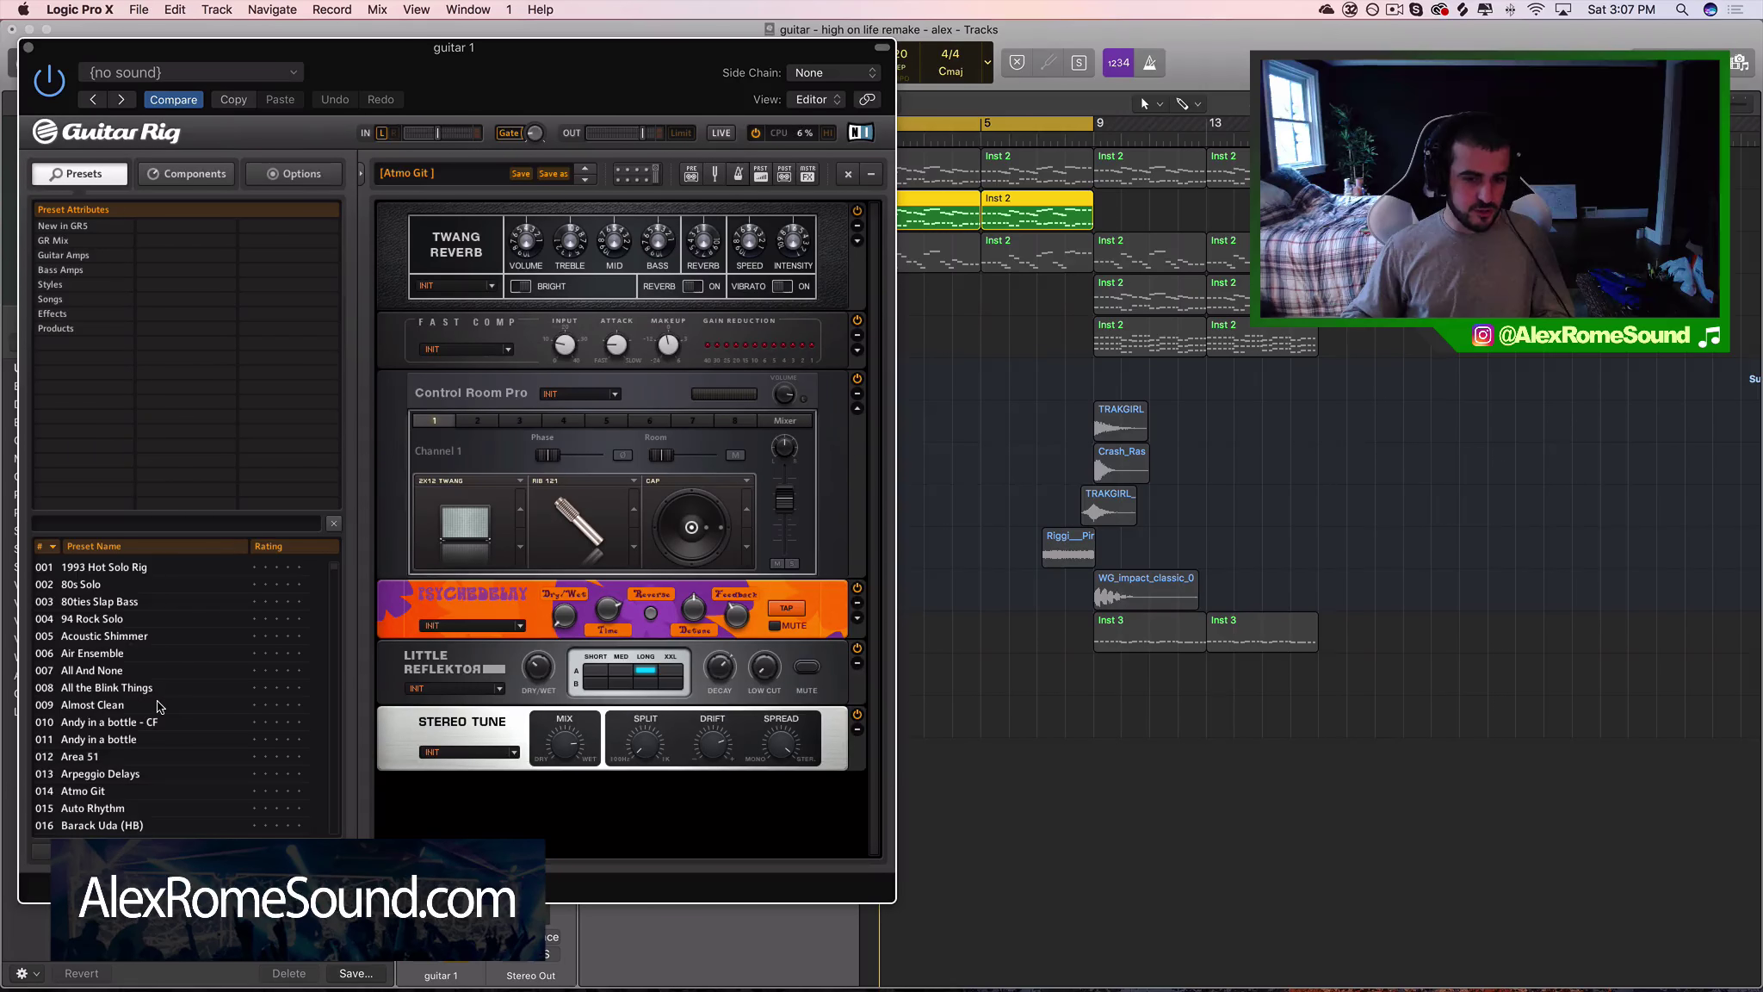
scroll(87, 679, down, 1)
scroll(86, 672, up, 1)
double_click(86, 672)
drag(344, 48, 1123, 57)
Bypass all four audio effects on the duplicate guitar 1 track and play the dry Nexus 2 sound
drag(419, 587, 418, 631)
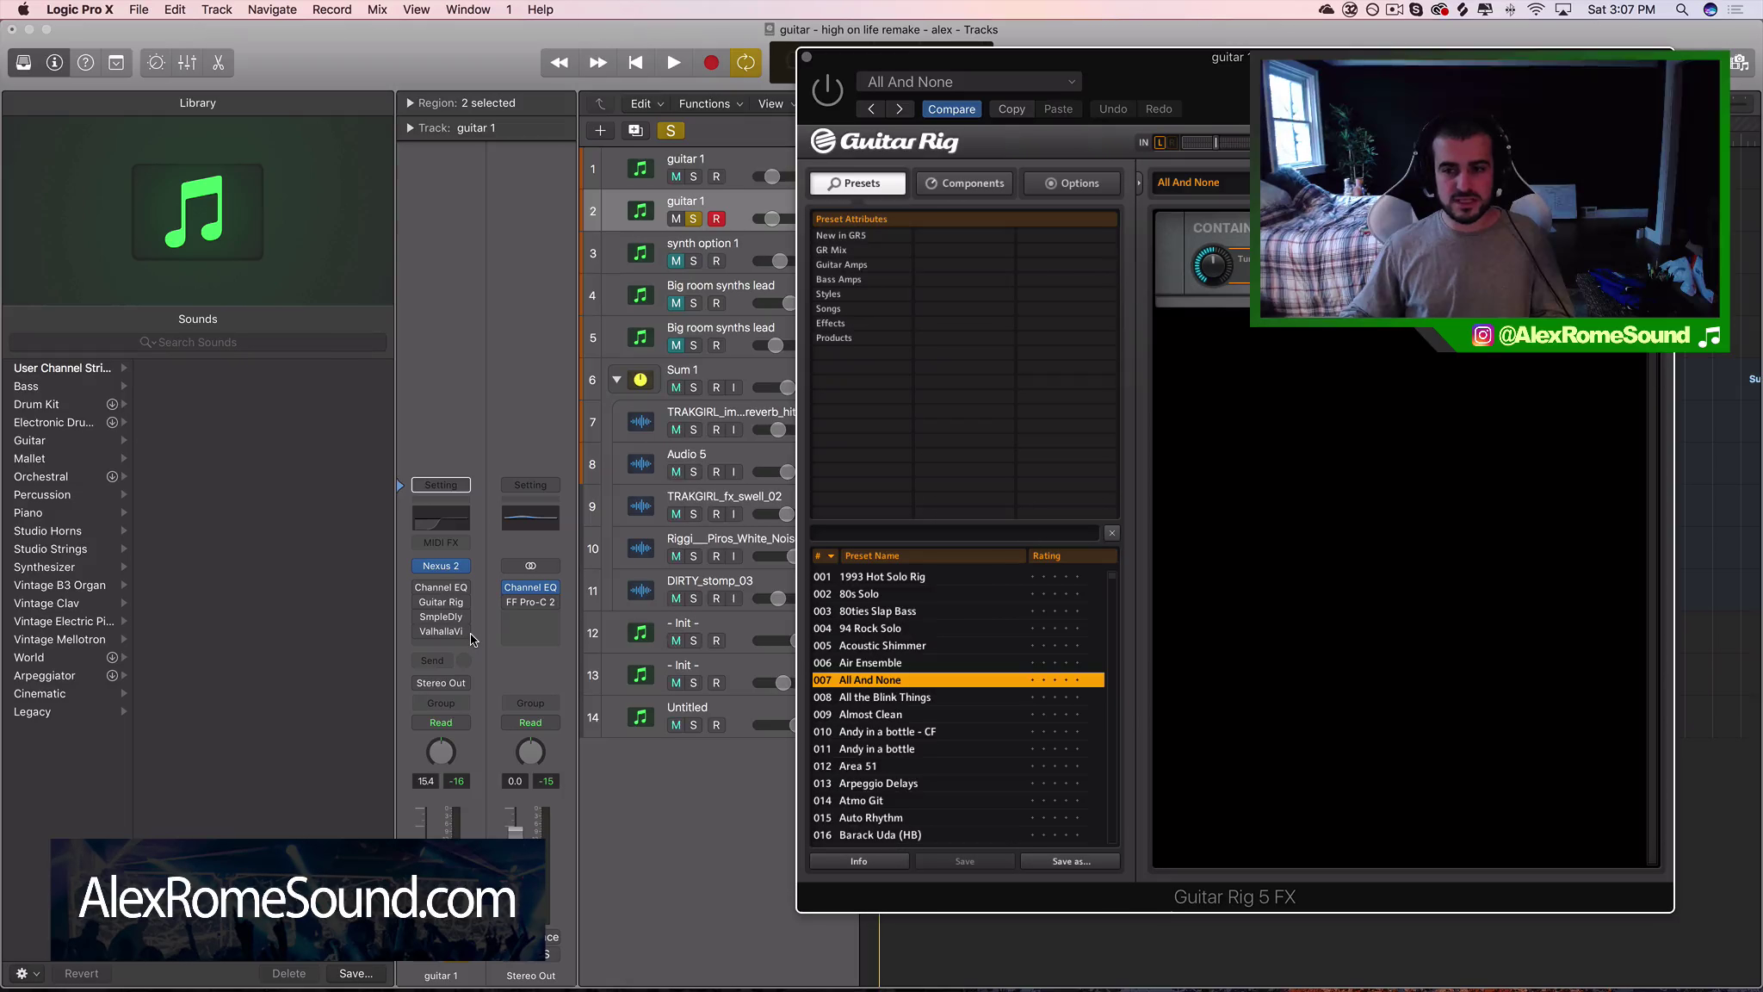
key(space)
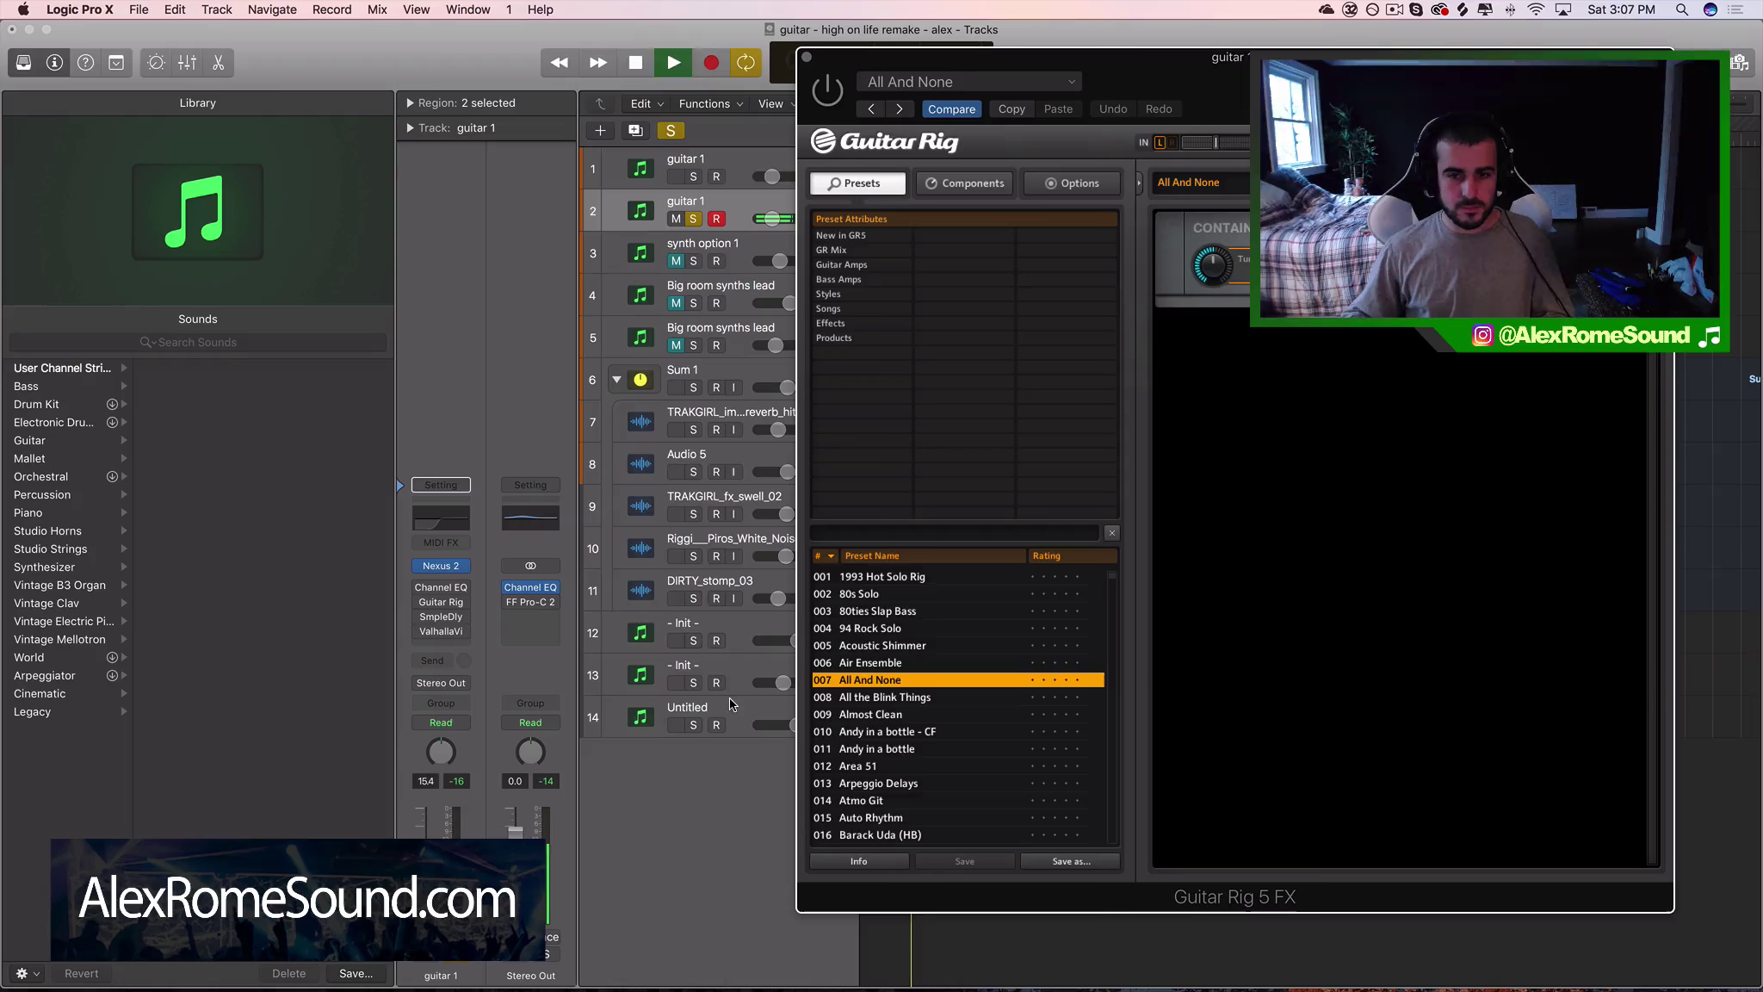
key(space)
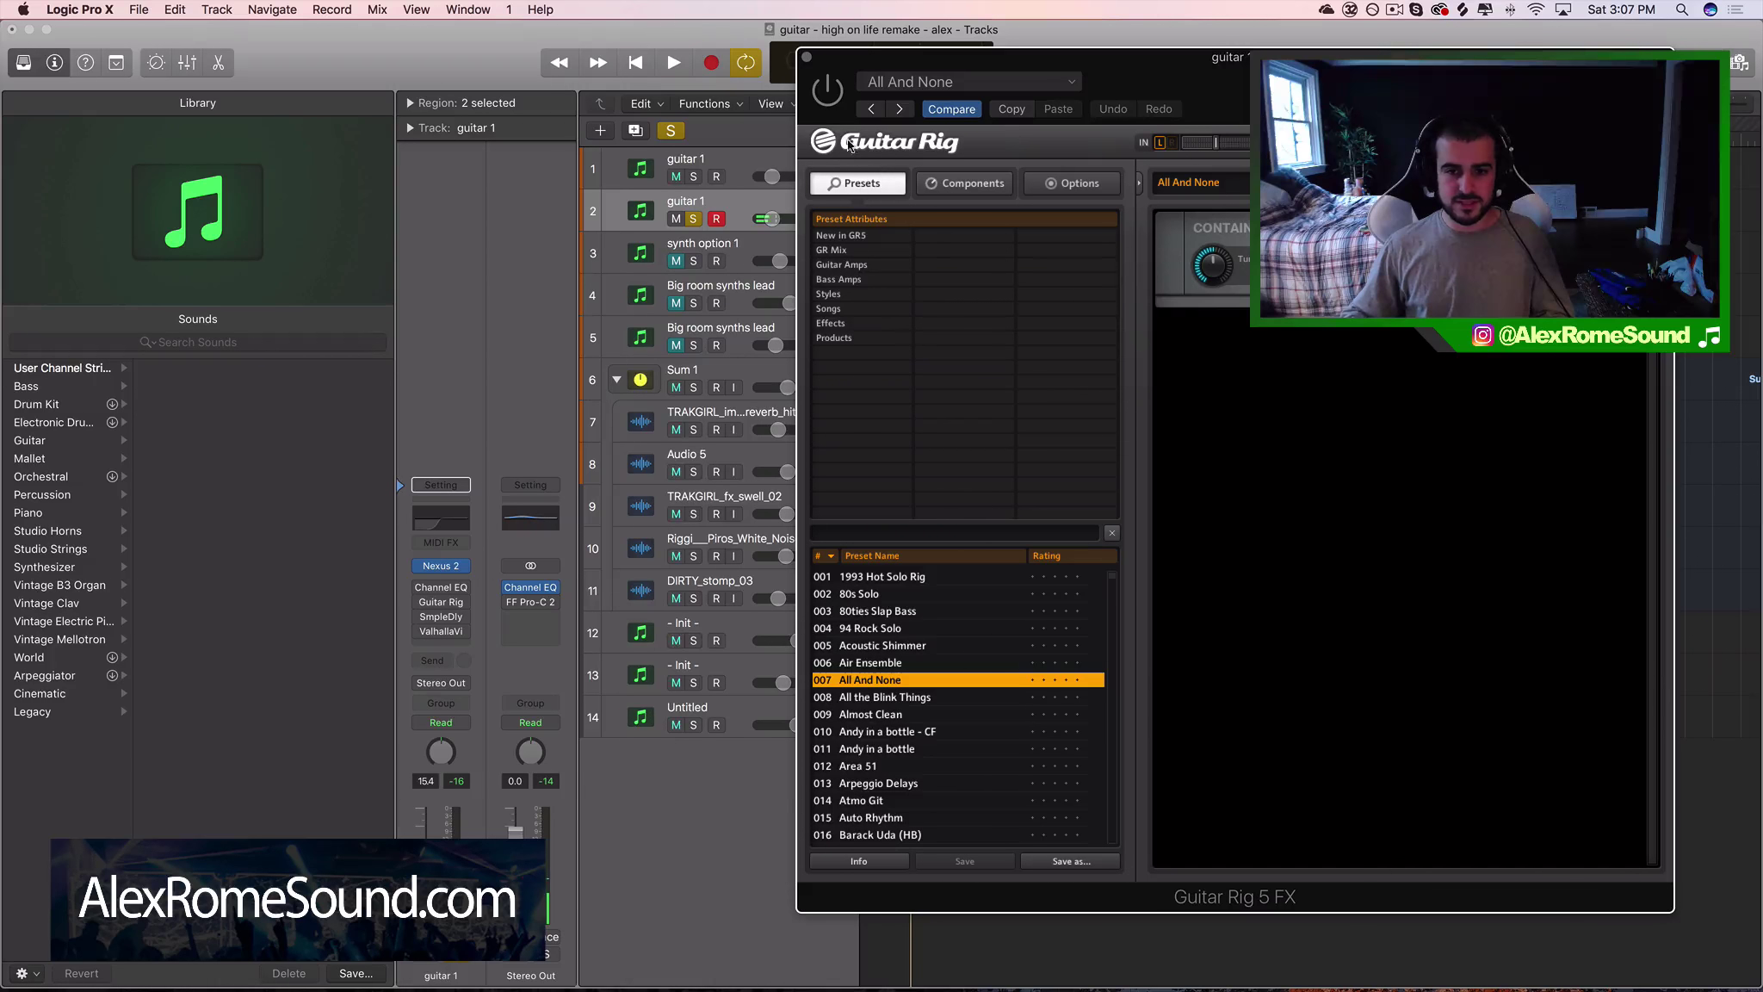
Re-enable Guitar Rig, Channel EQ, the delay and the Valhalla reverb on the duplicate guitar 1 track, with a short playback check
click(829, 92)
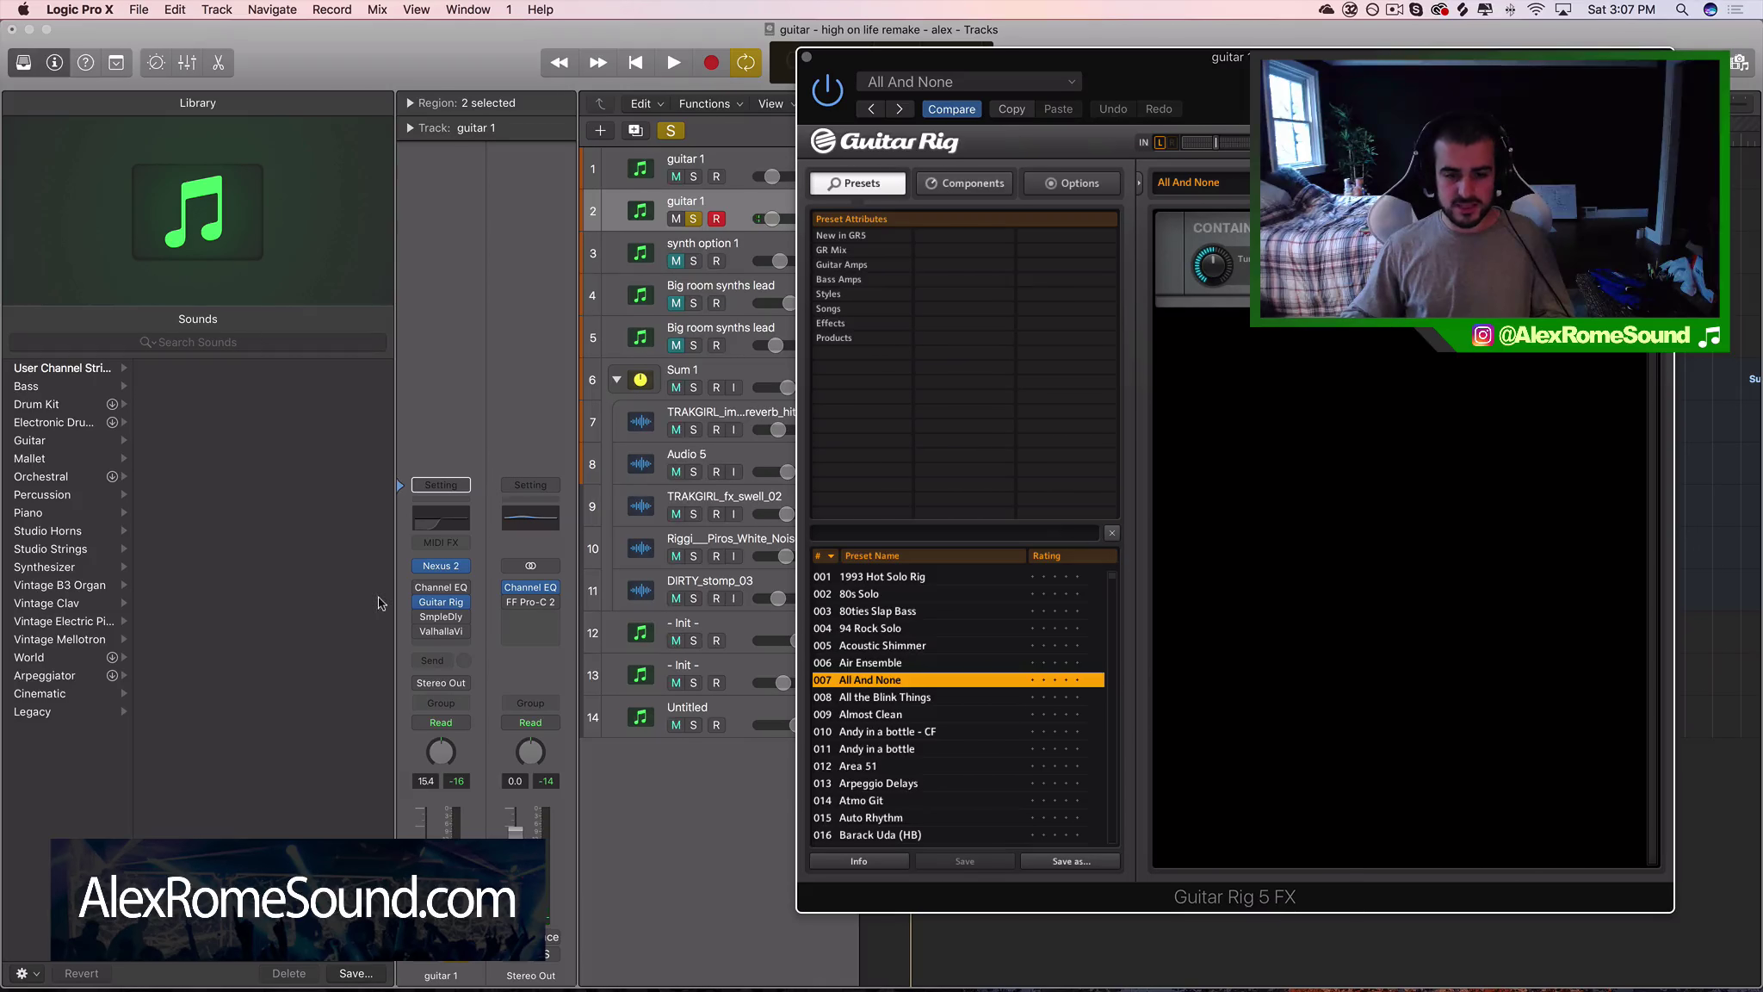
click(418, 587)
key(space)
key(space)
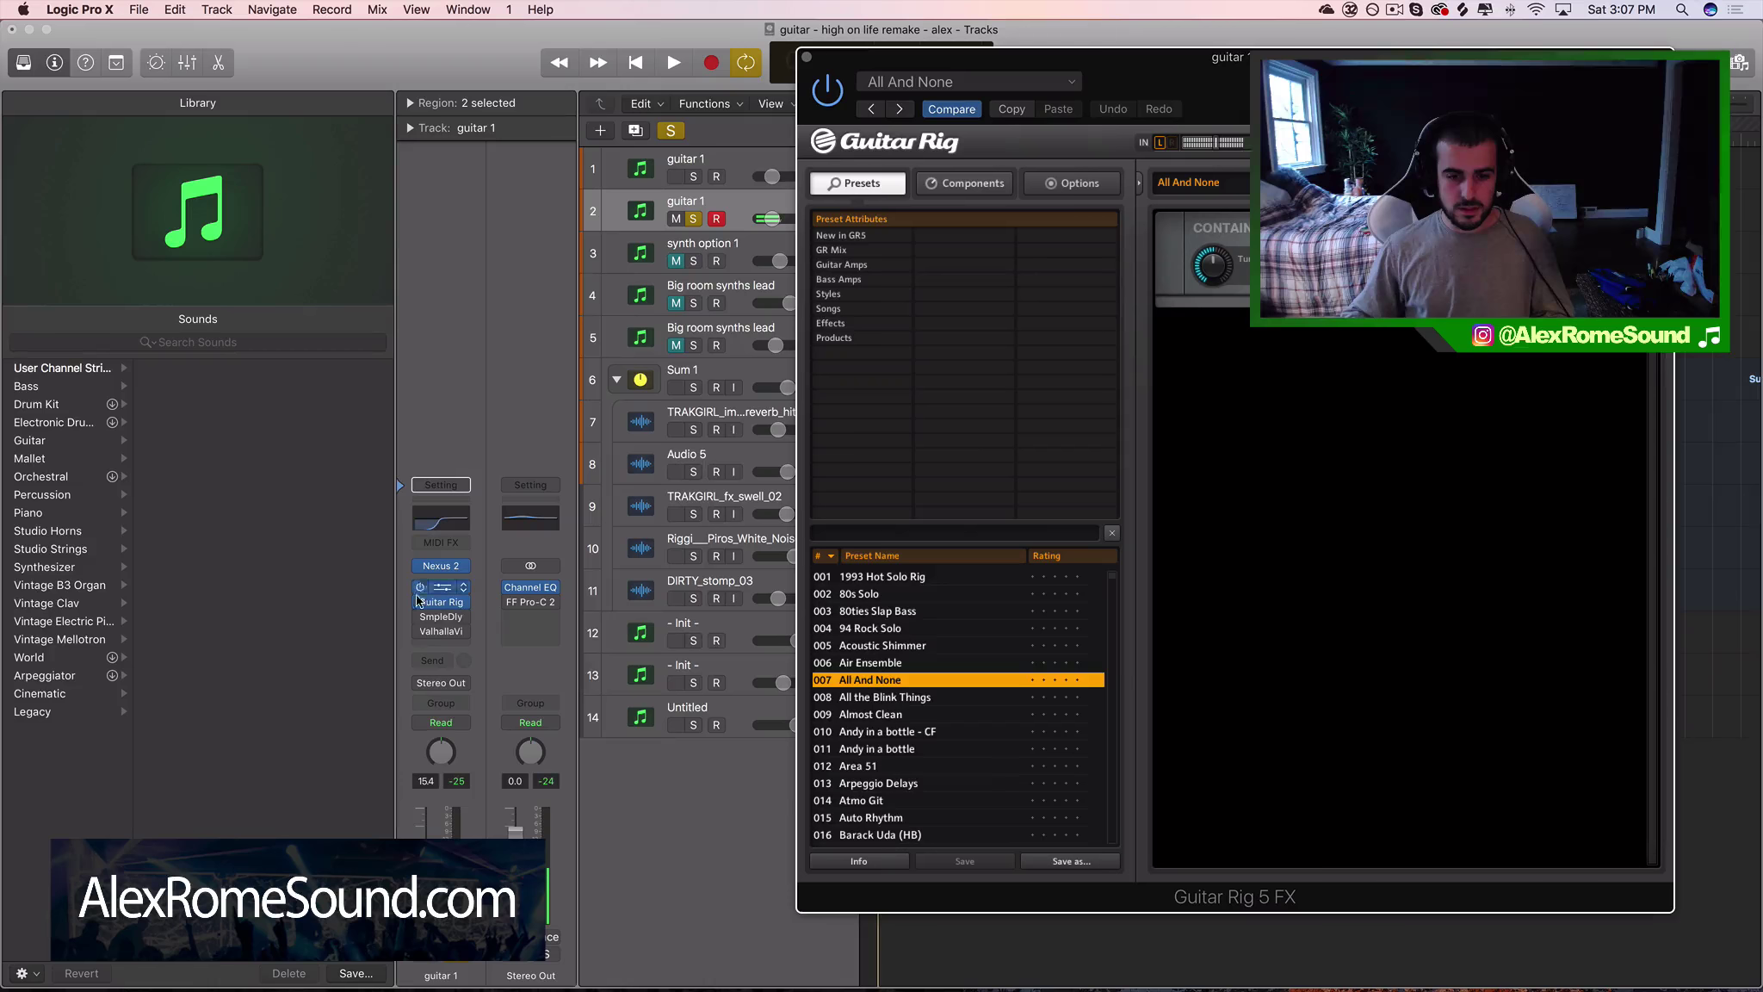
click(420, 616)
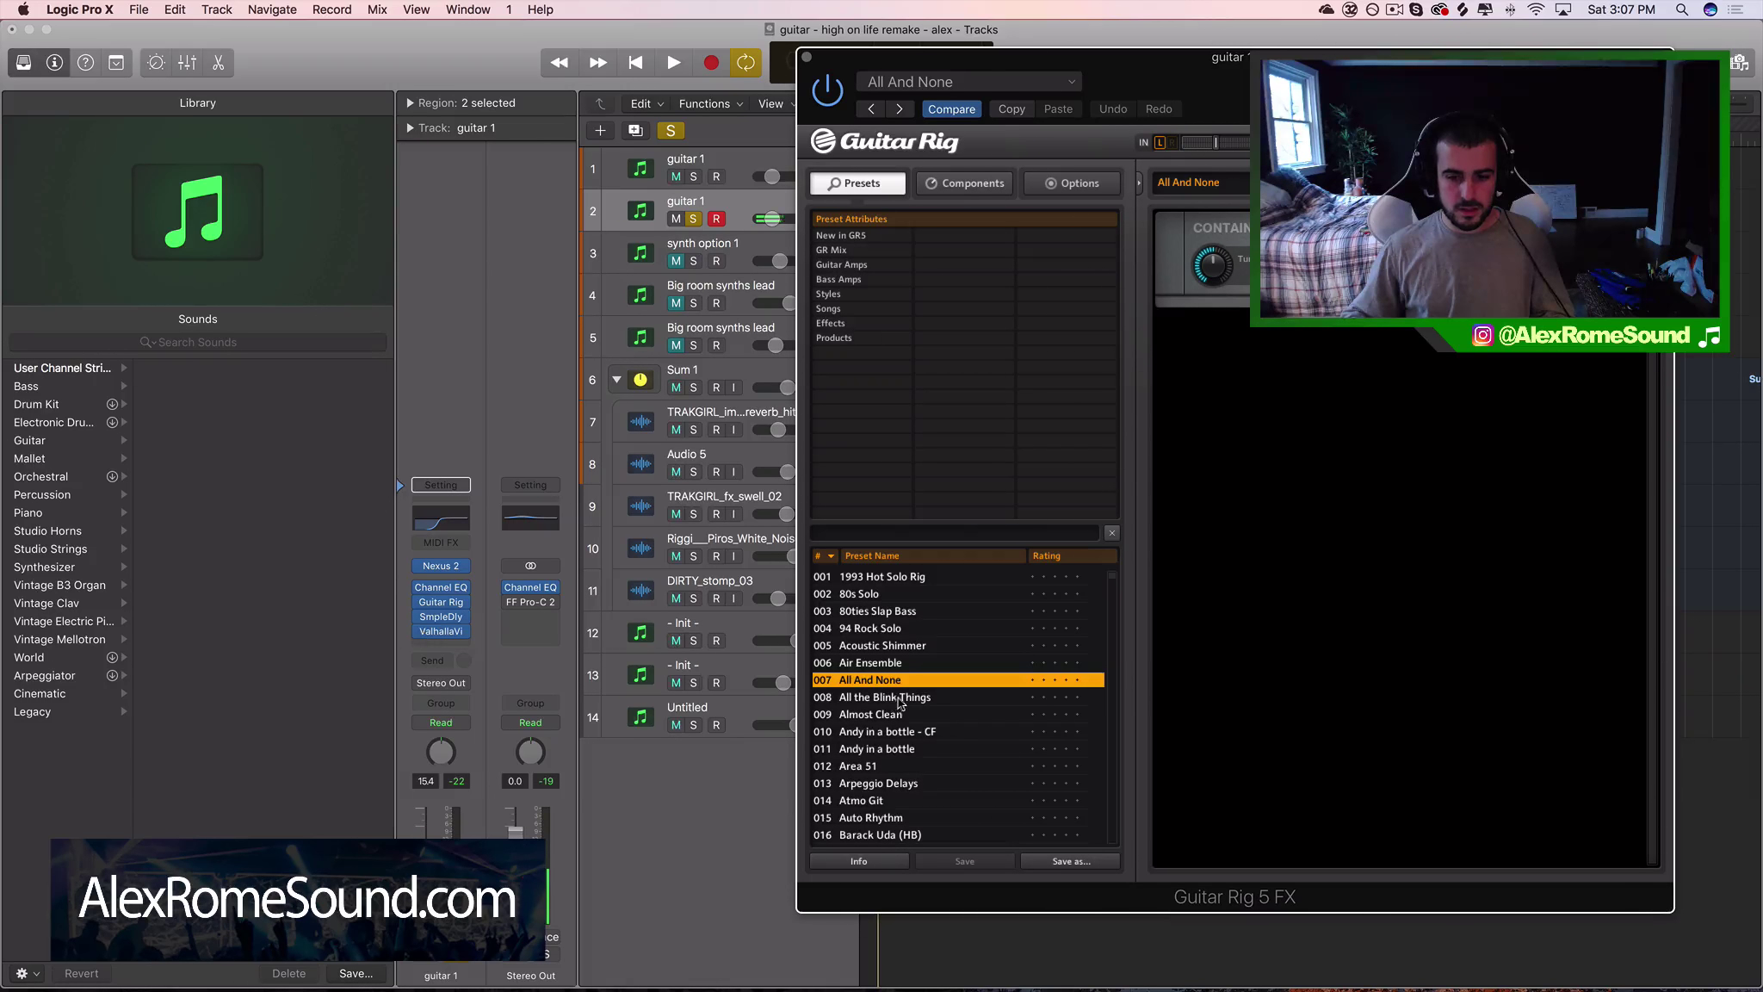
Audition Guitar Rig presets from All the Blink Things to Area 51 during playback, and load Atmo Git
click(900, 699)
key(space)
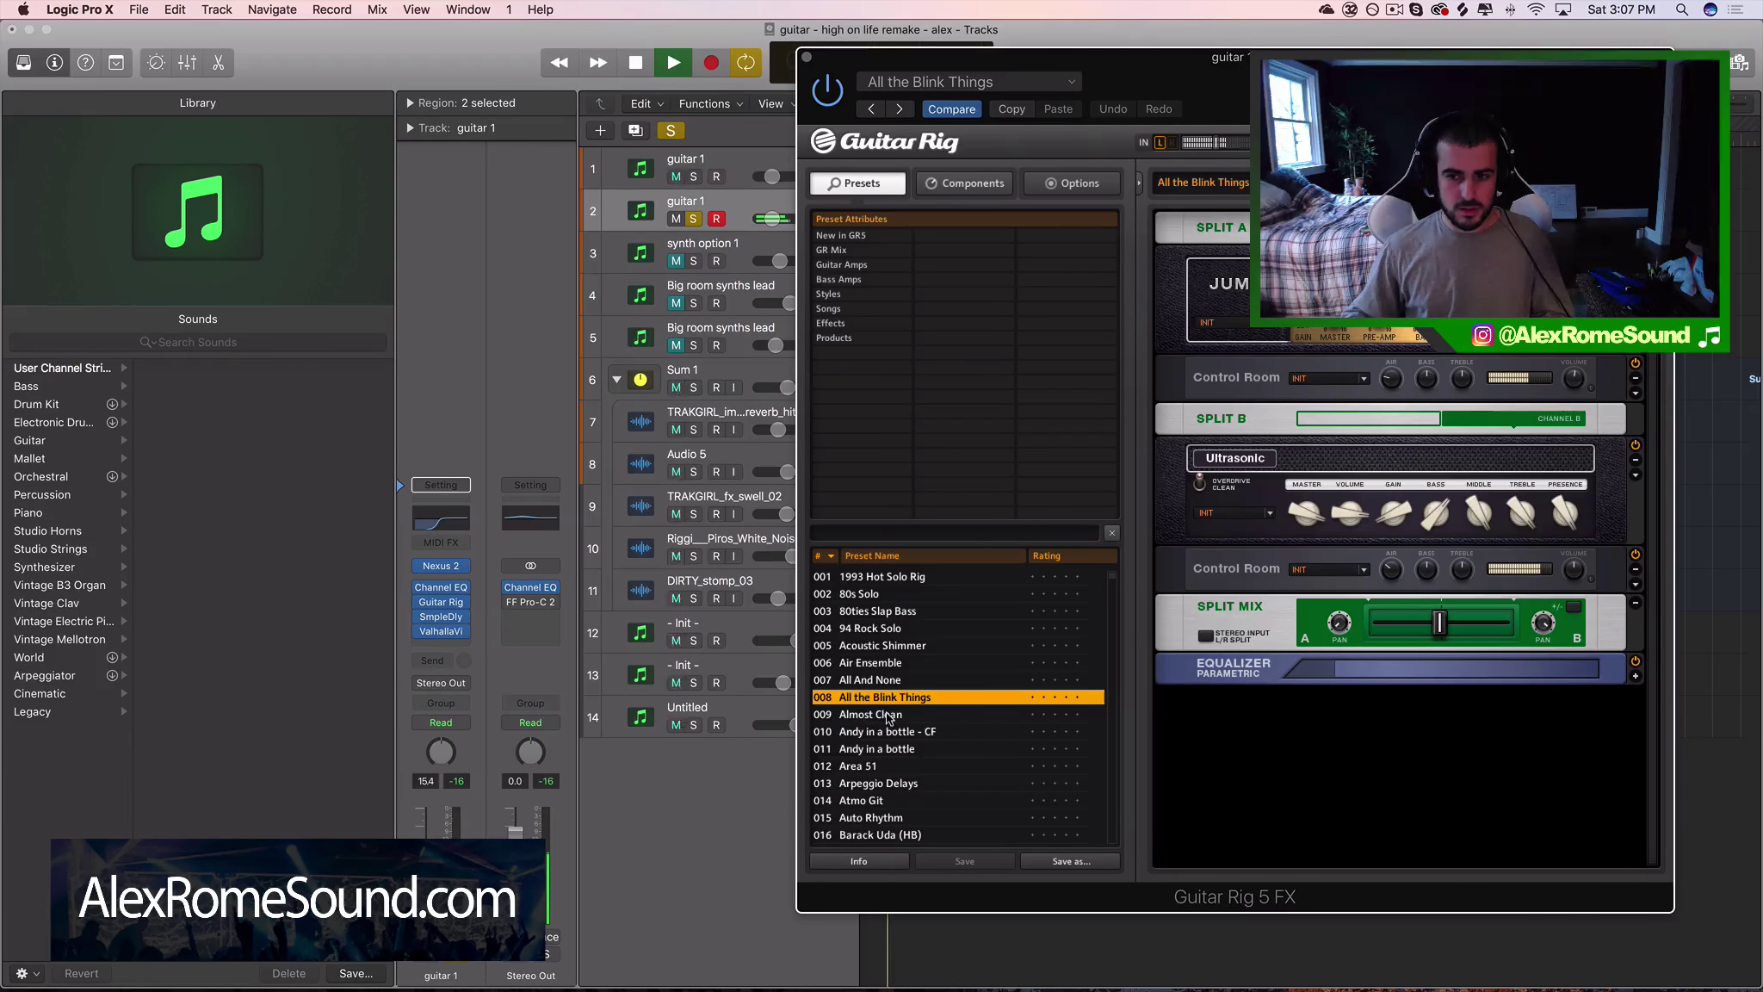
click(888, 715)
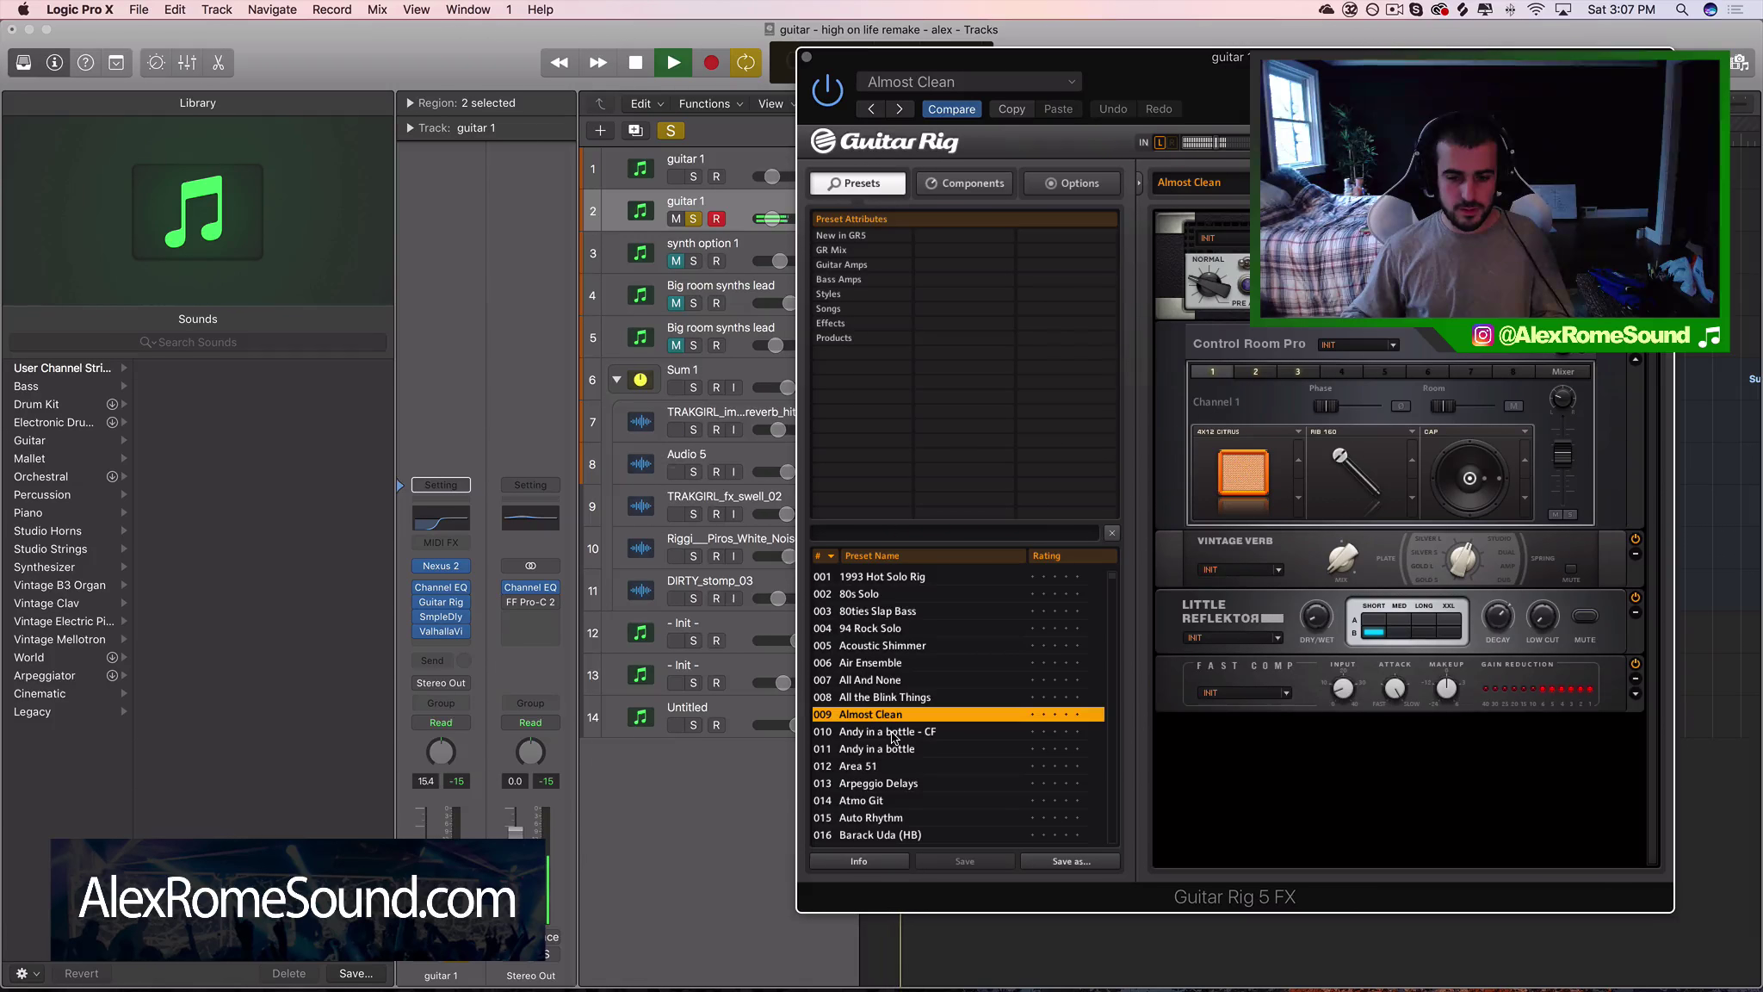
click(893, 732)
click(891, 749)
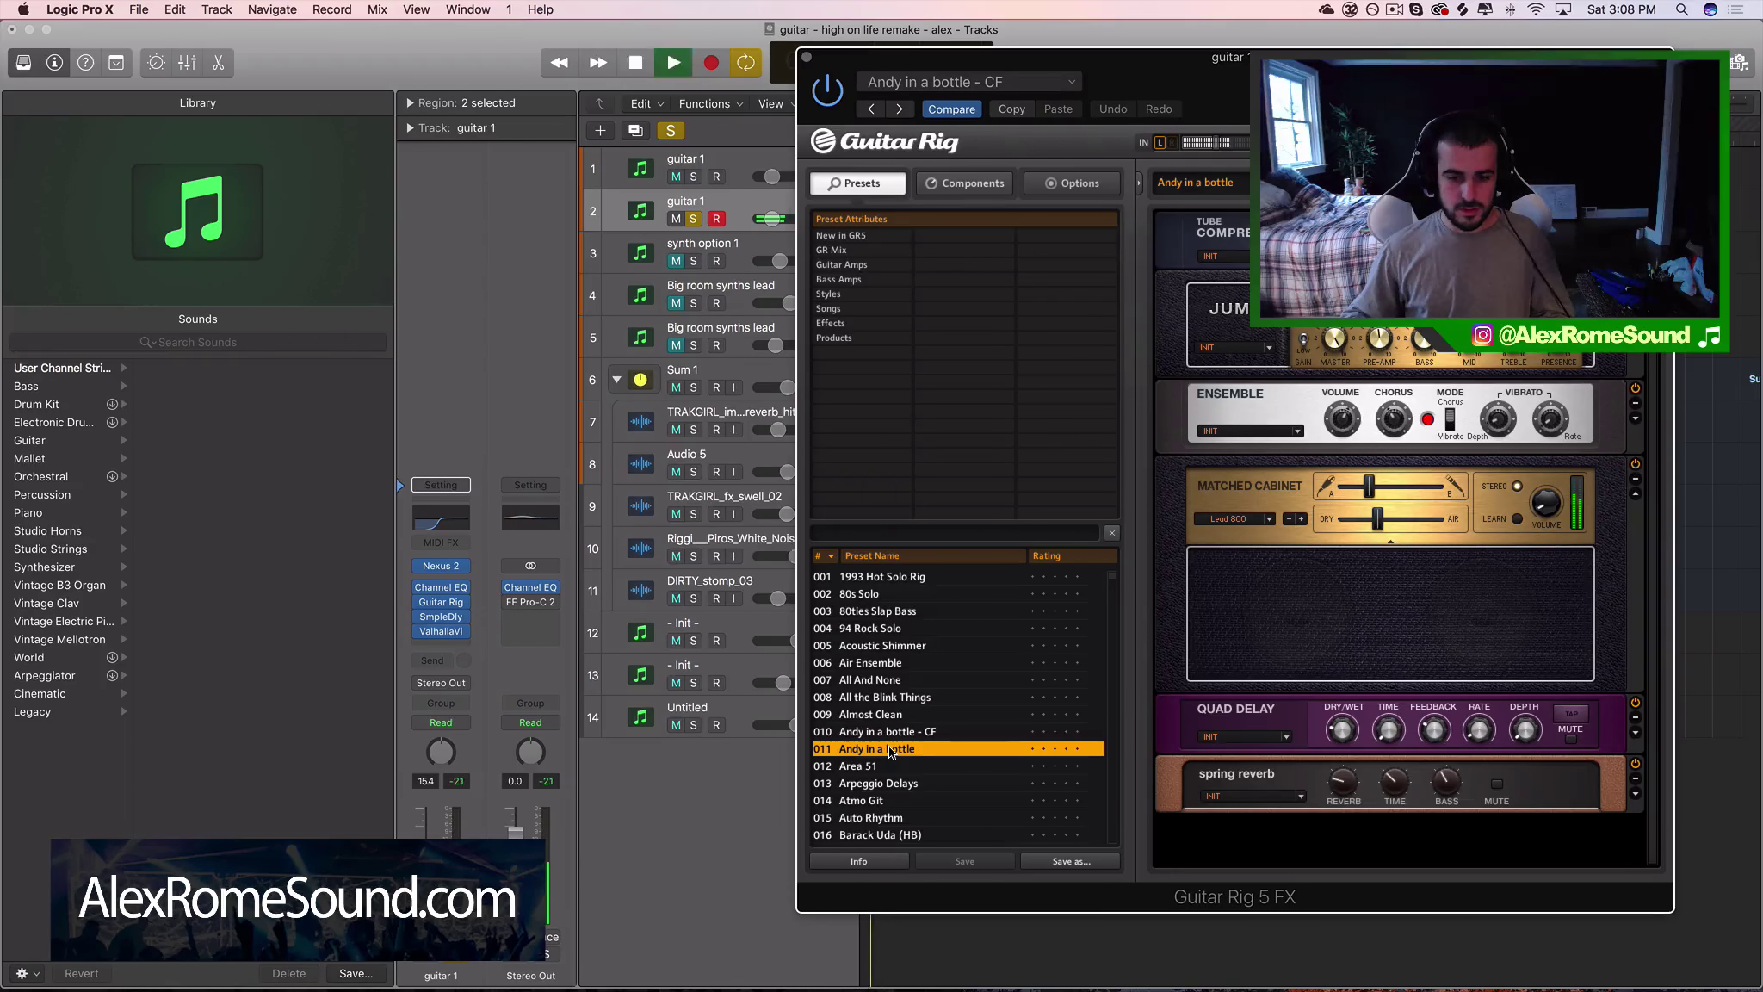
click(880, 766)
scroll(881, 768, down, 3)
click(893, 749)
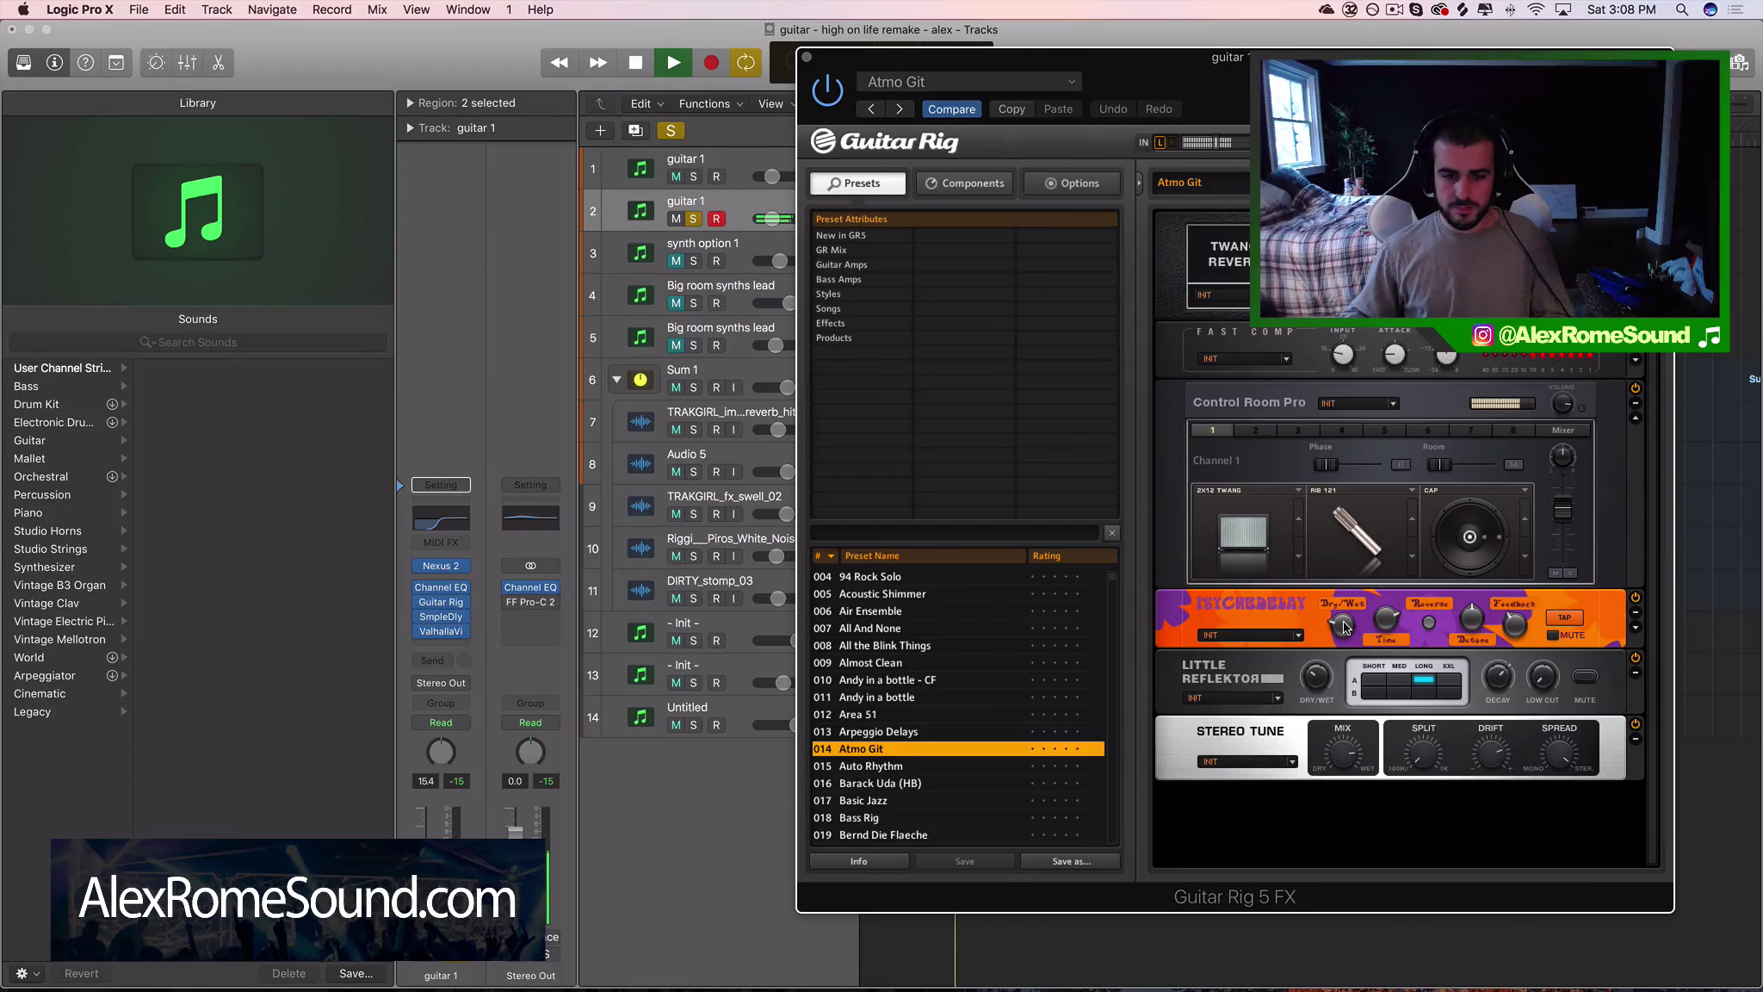
View the ValhallaVintageVerb settings on the duplicate guitar 1 track and close Guitar Rig
click(440, 631)
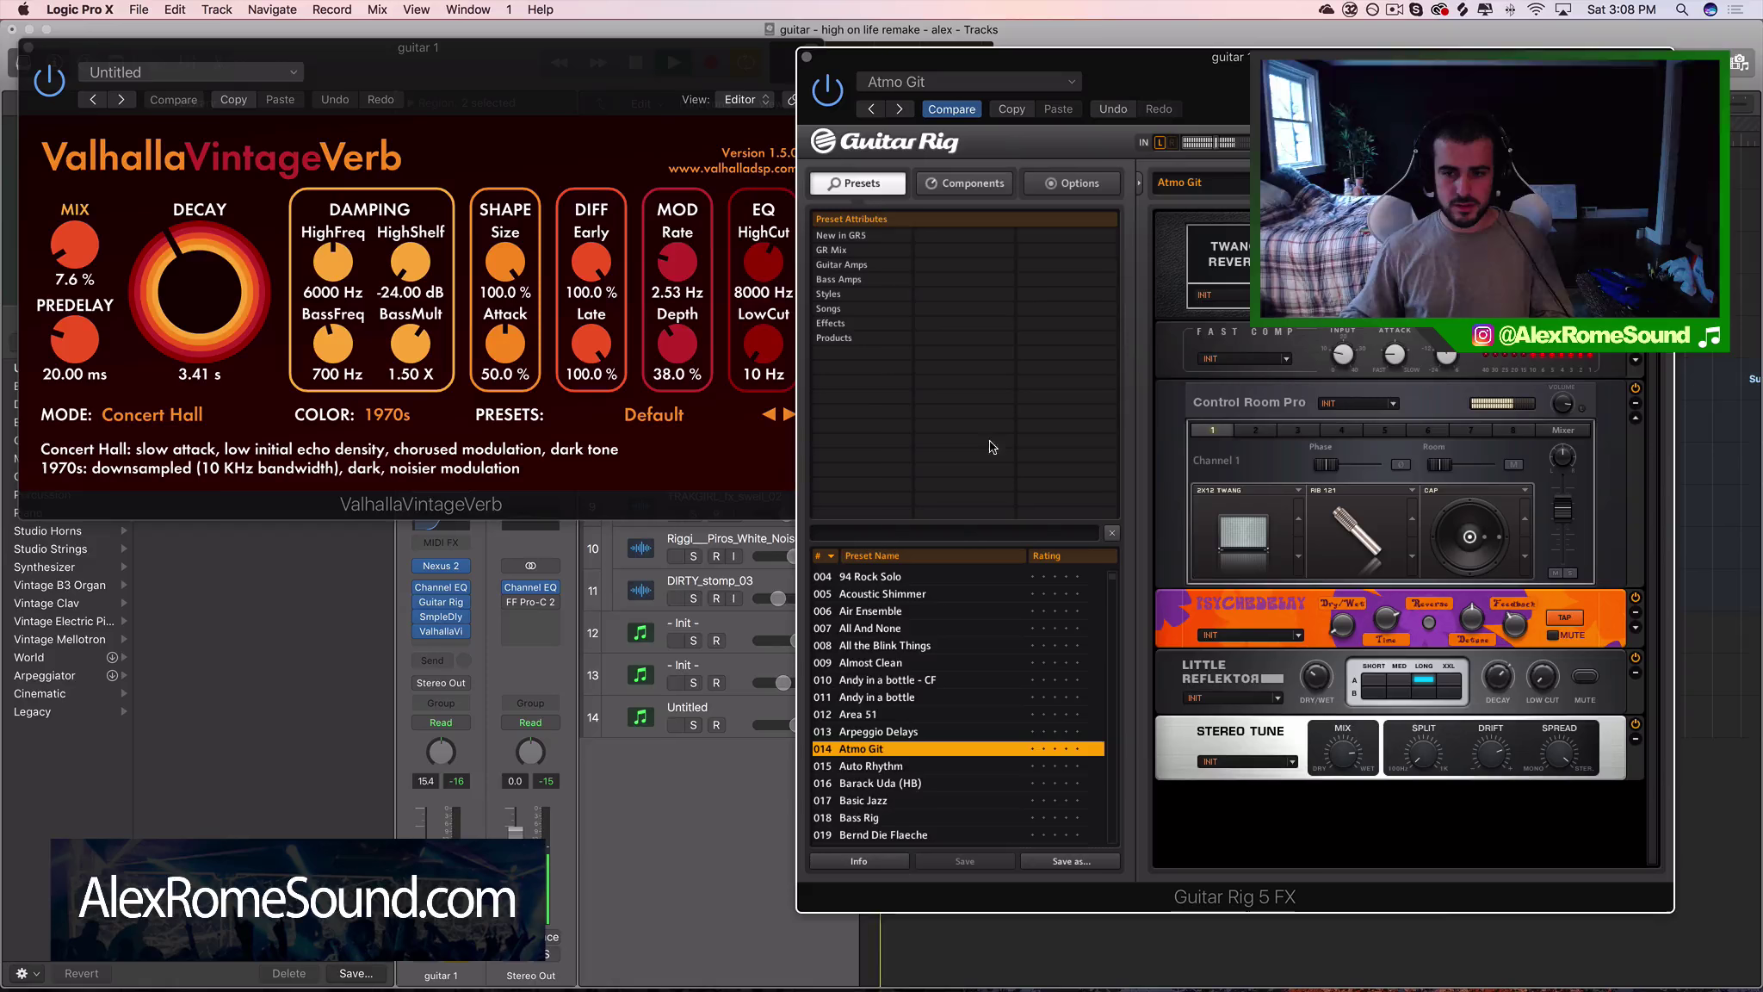
click(806, 59)
drag(801, 49, 1409, 206)
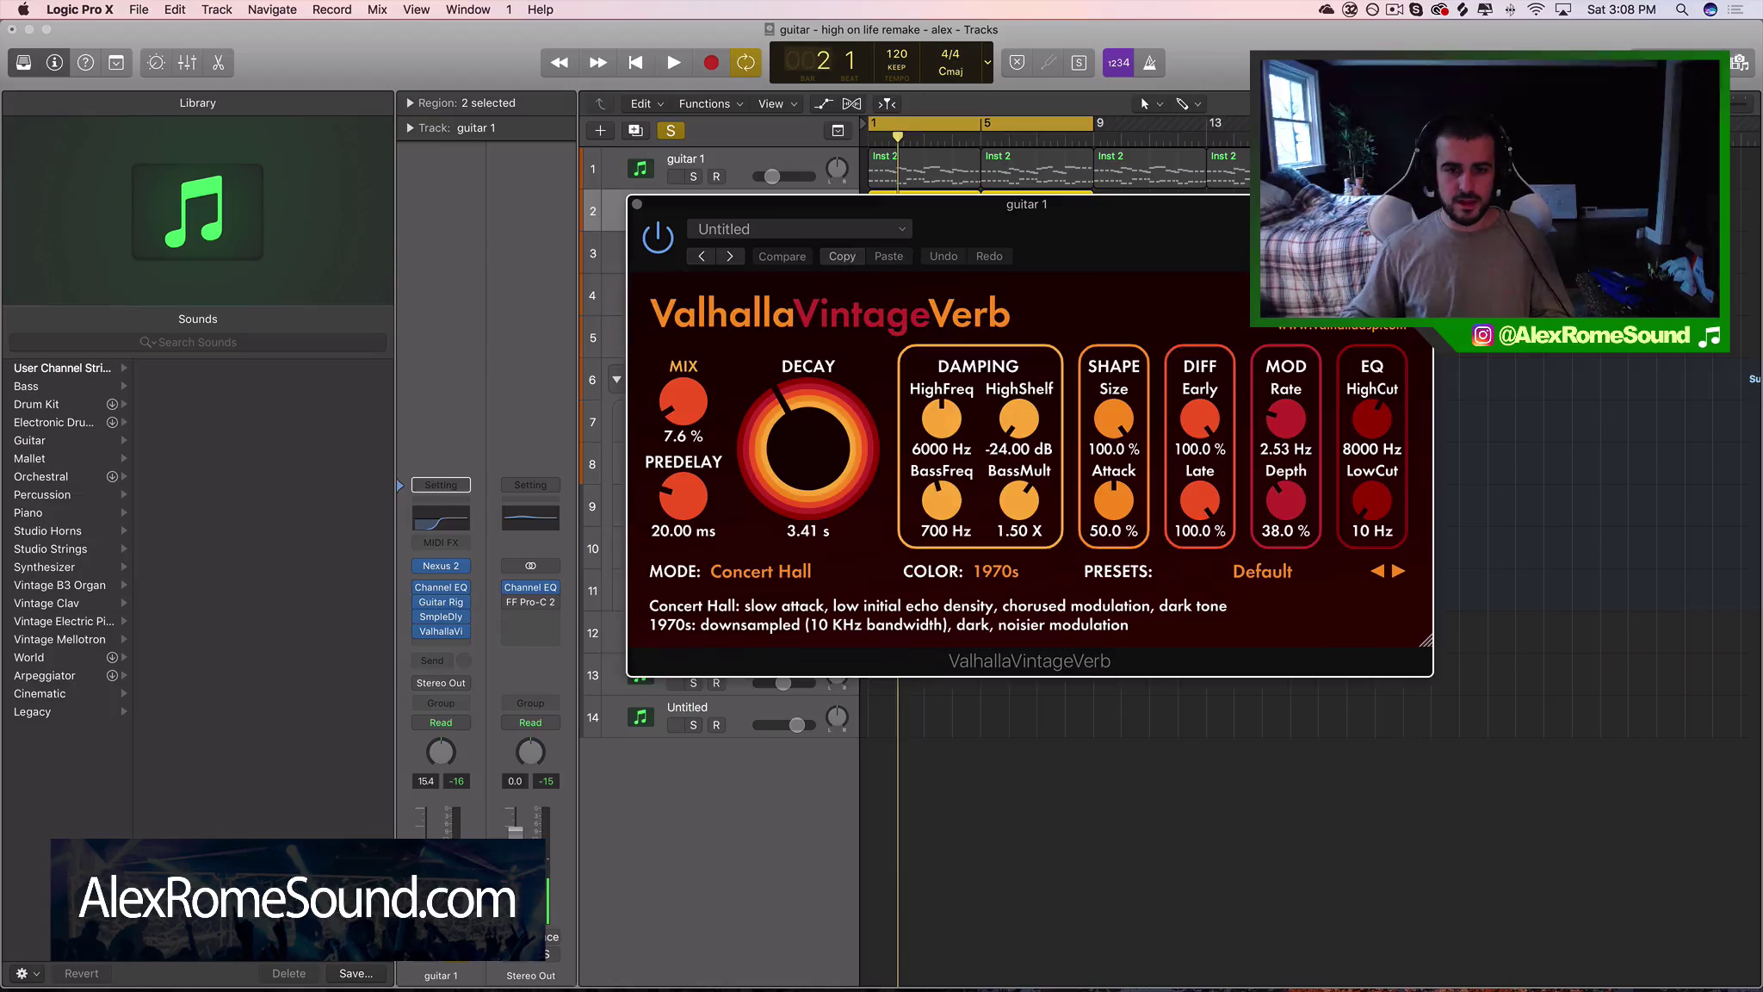
Solo the original guitar 1 alongside the duplicate, play both from bar 1, and unsolo the original
click(693, 176)
drag(952, 204, 1299, 190)
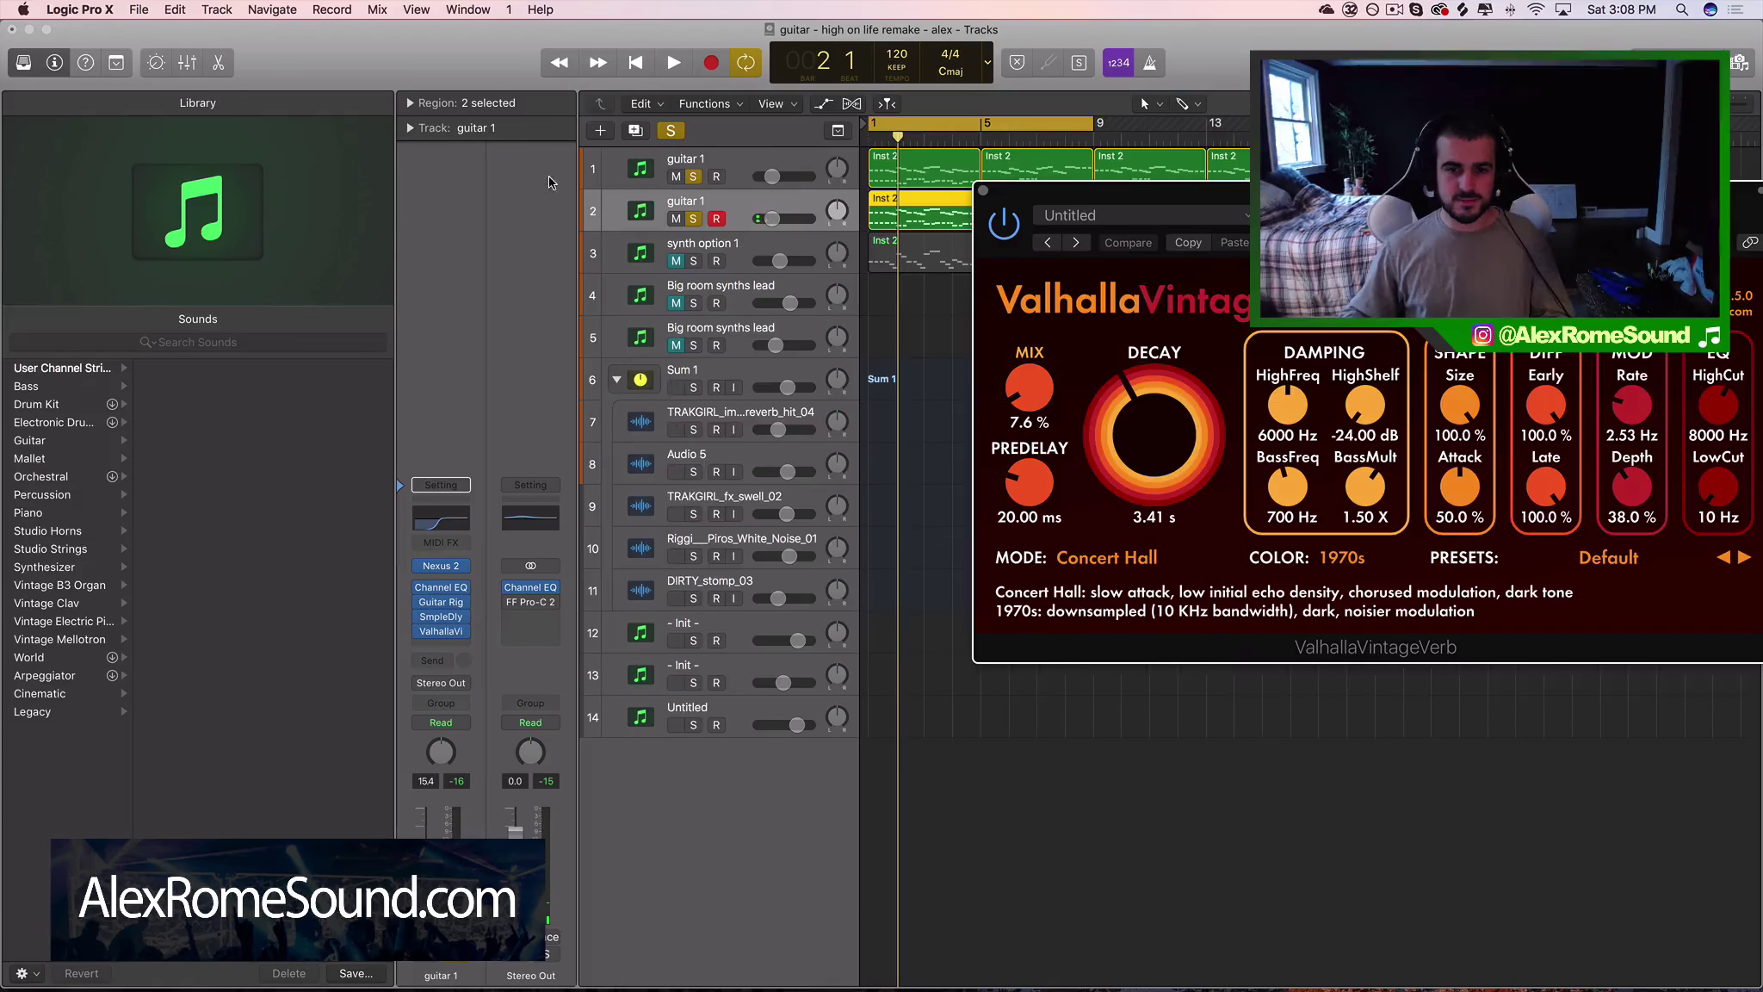
click(693, 218)
key(space)
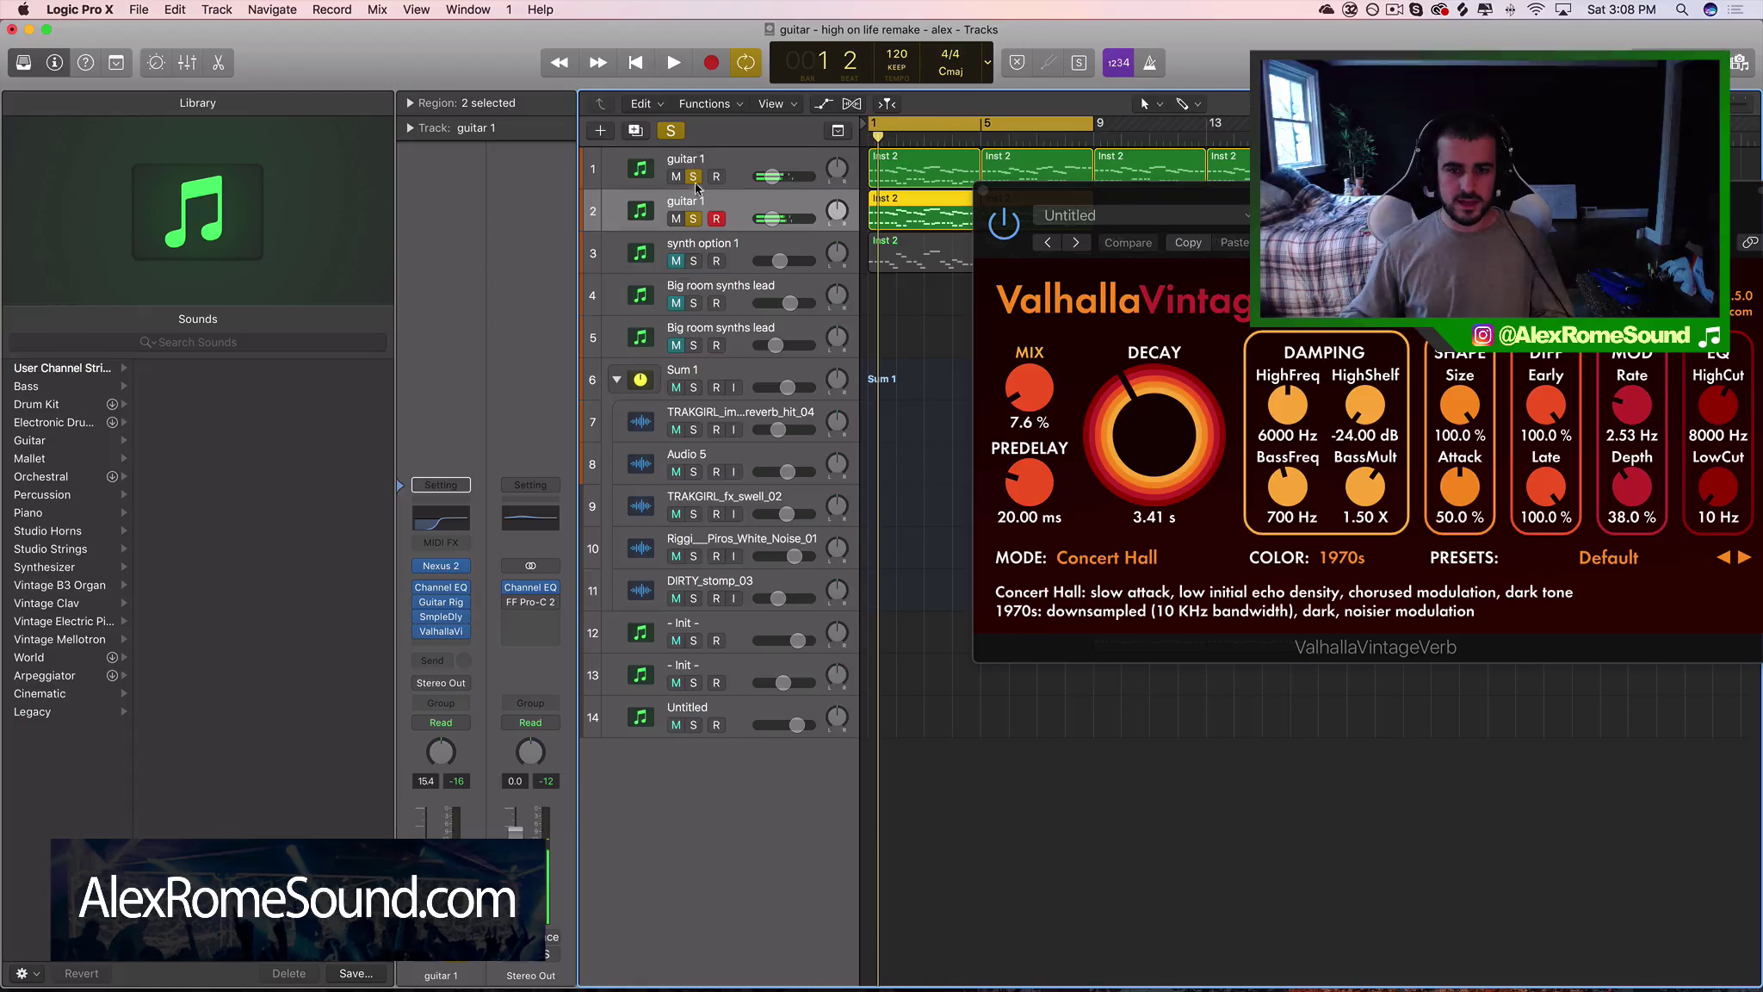
click(693, 177)
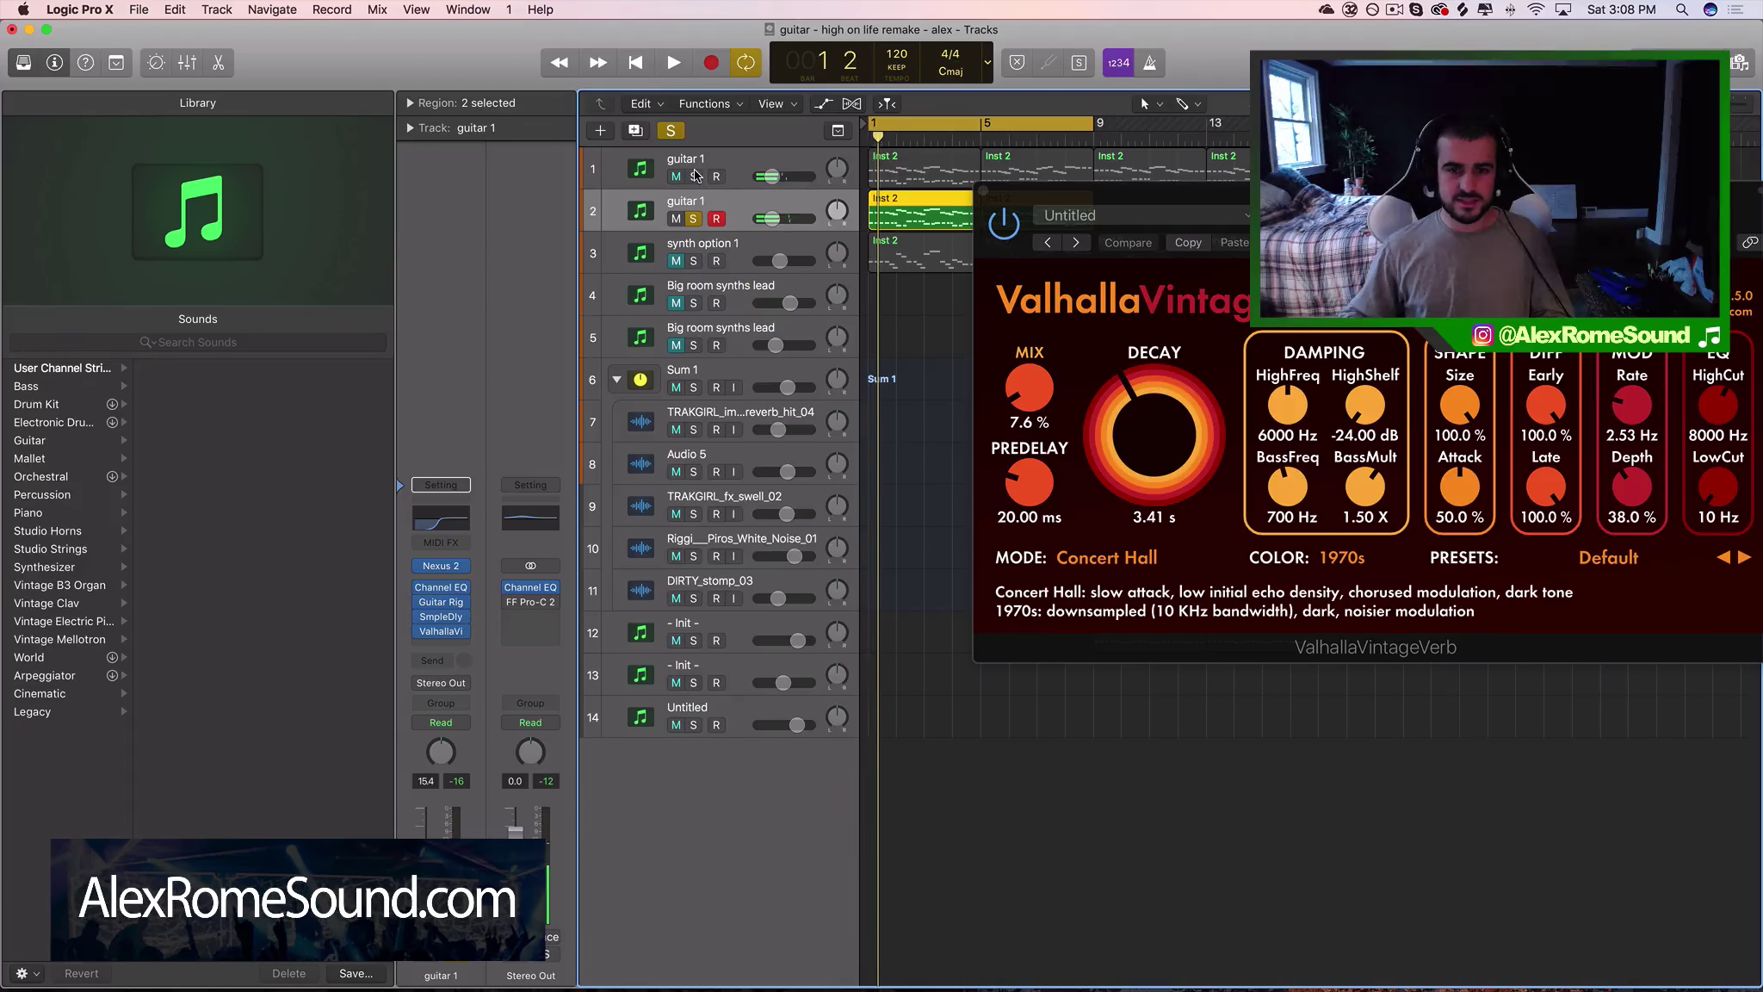
Reopen Guitar Rig and audition Billy Modern Sharp, Billy Single Grange, Black Angus Lead (HB) and Black Magic Lead during playback
click(441, 601)
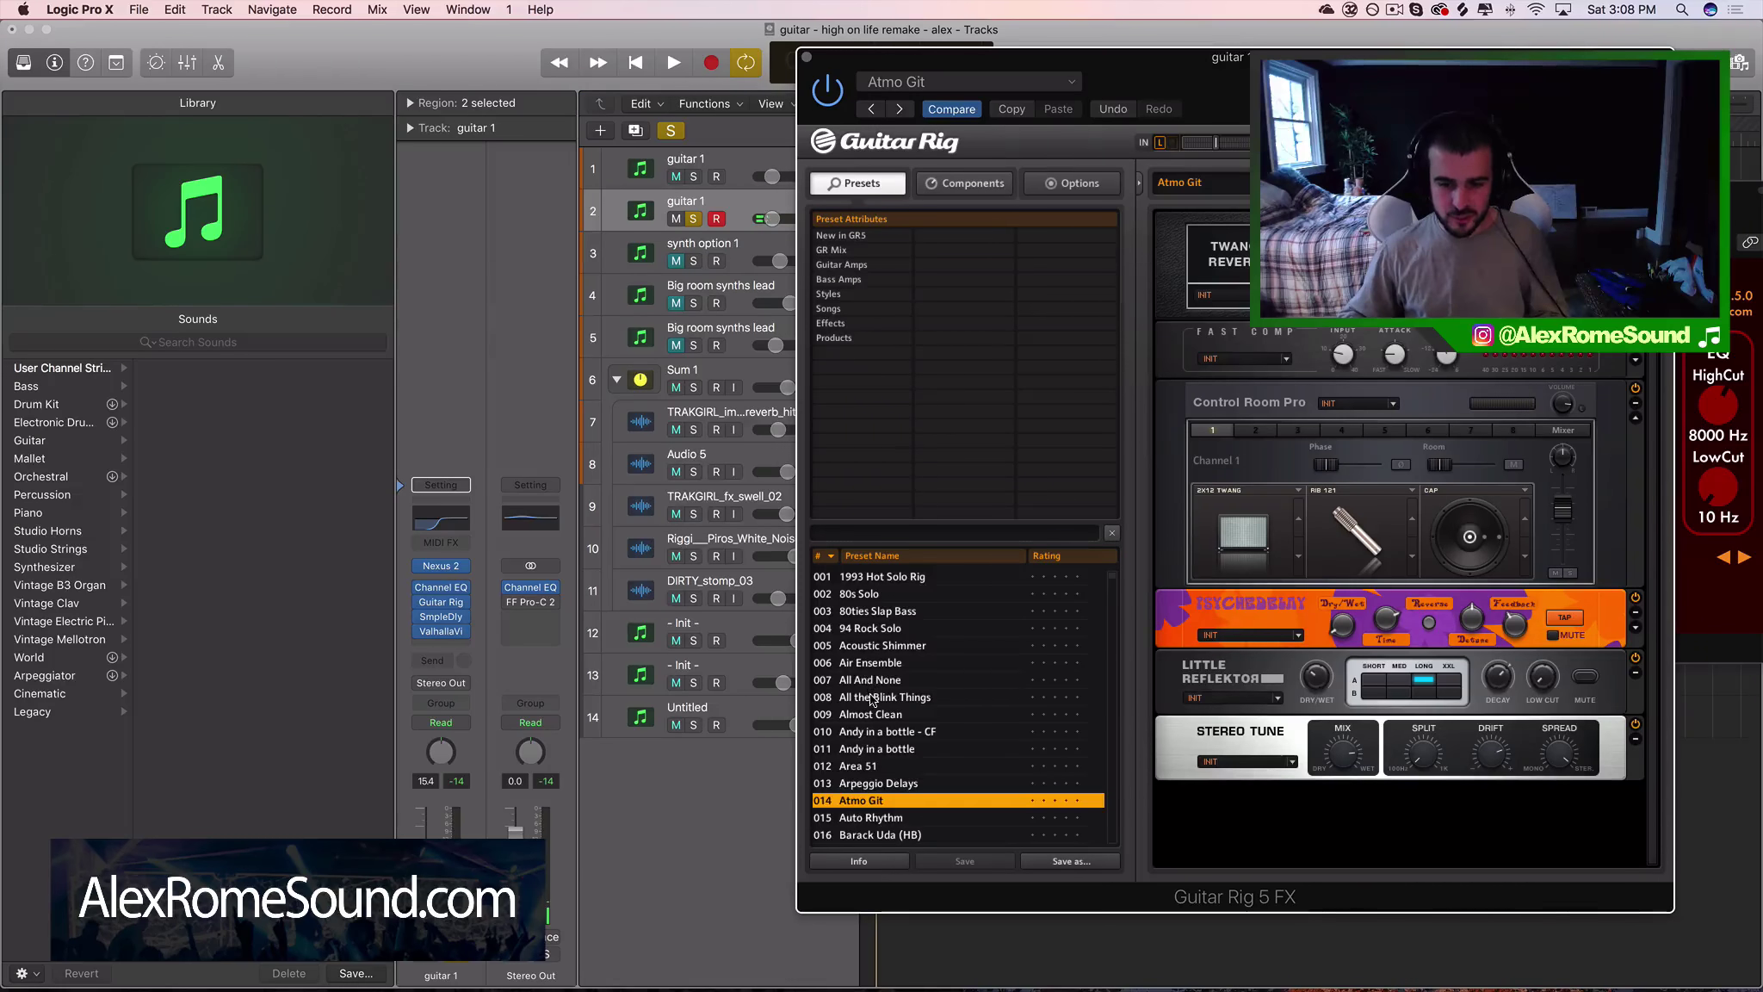
scroll(873, 699, down, 3)
key(space)
scroll(874, 703, down, 8)
click(892, 750)
click(895, 768)
click(898, 785)
click(896, 803)
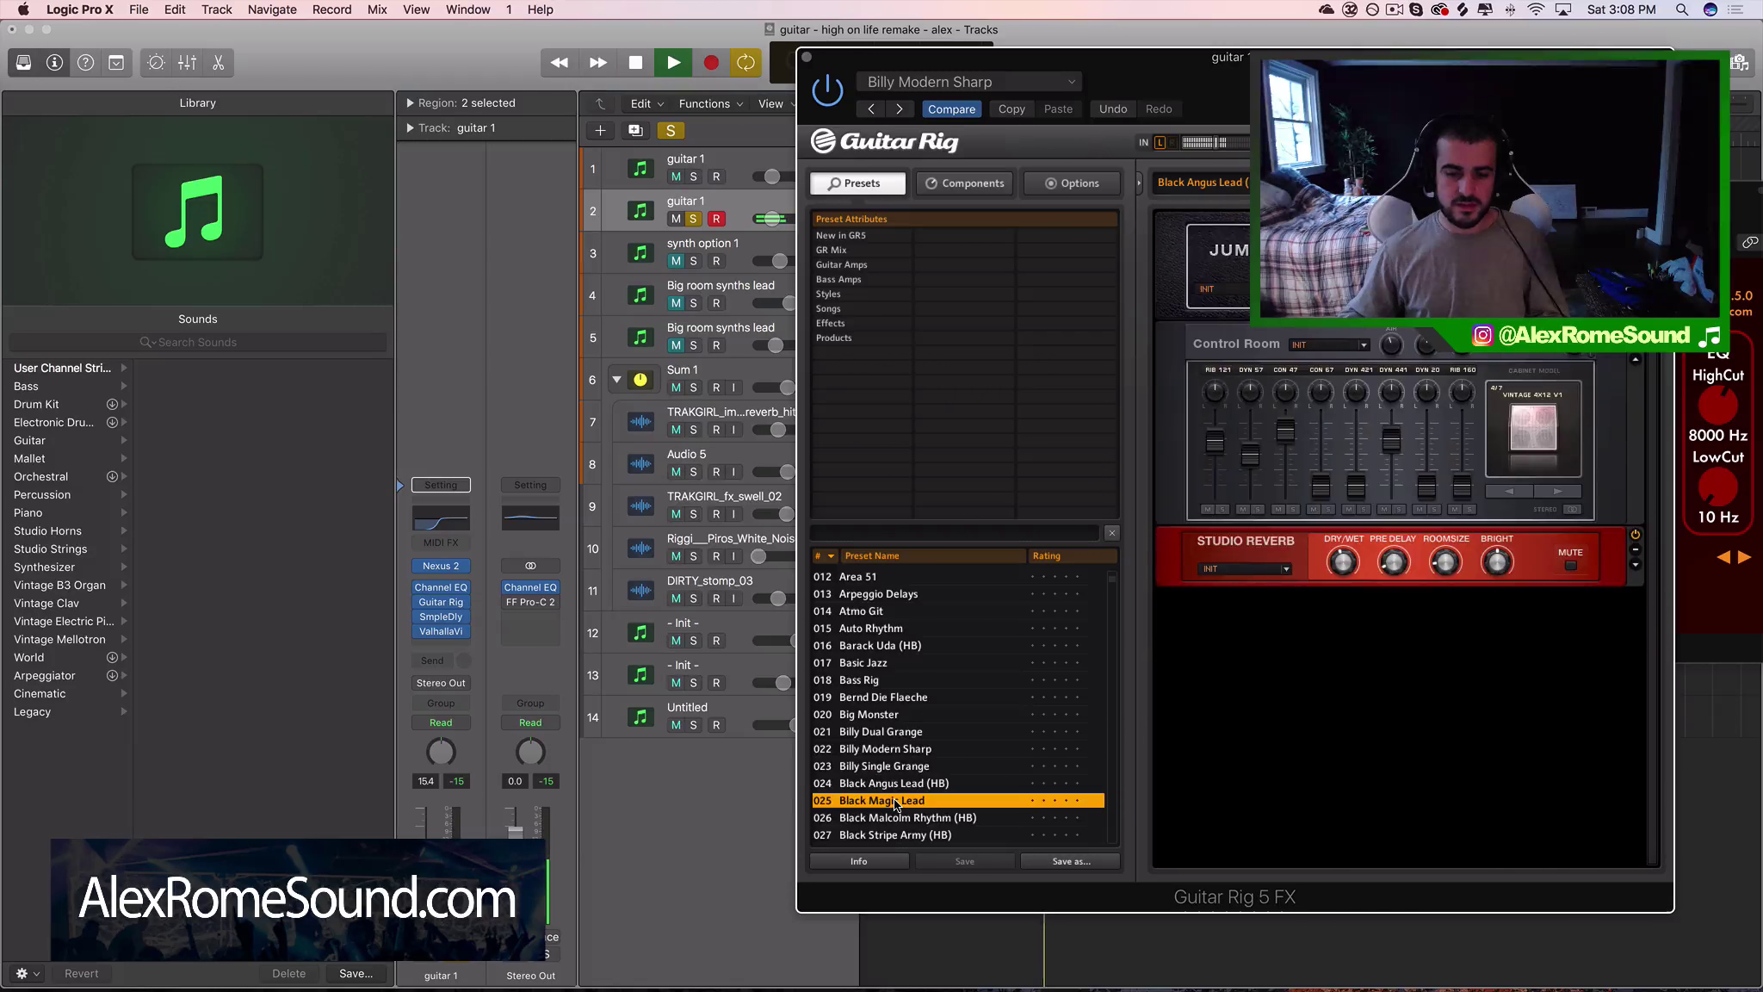
Audition the presets Black Malcolm Rhythm (HB), Black Stripe Army (HB), Blues 74, Blues Git and Boosted Solo Metal
scroll(895, 801, down, 6)
click(892, 720)
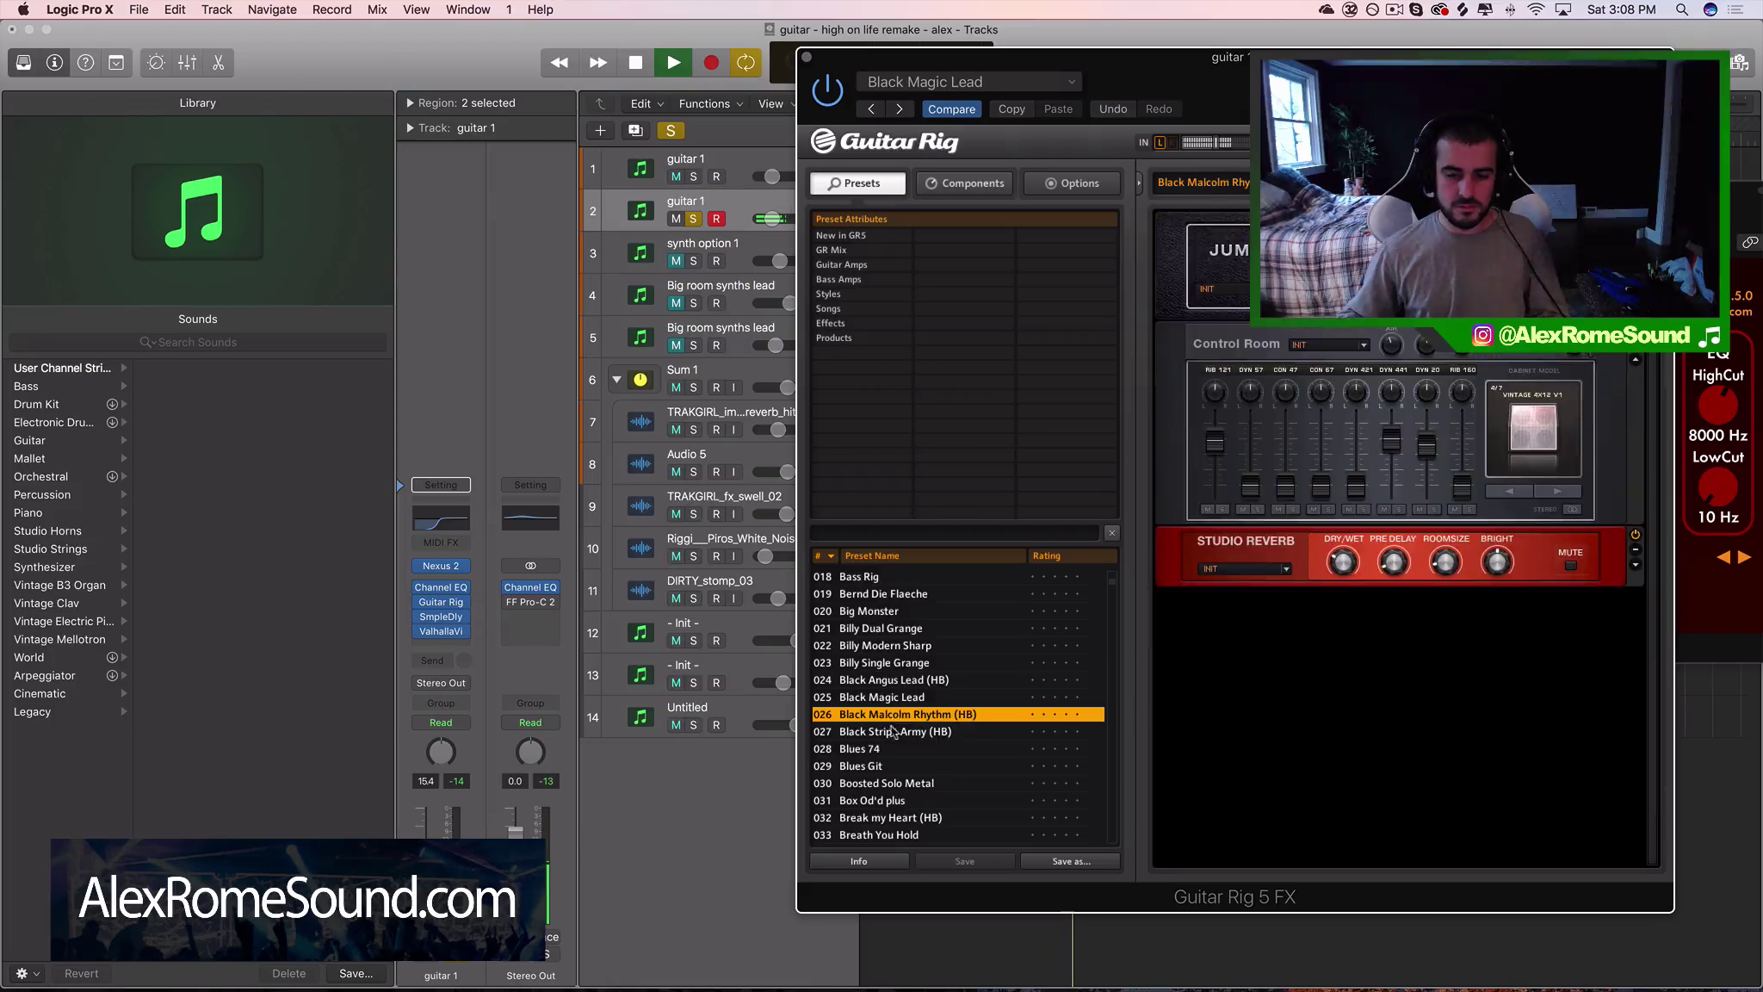
click(892, 731)
click(885, 749)
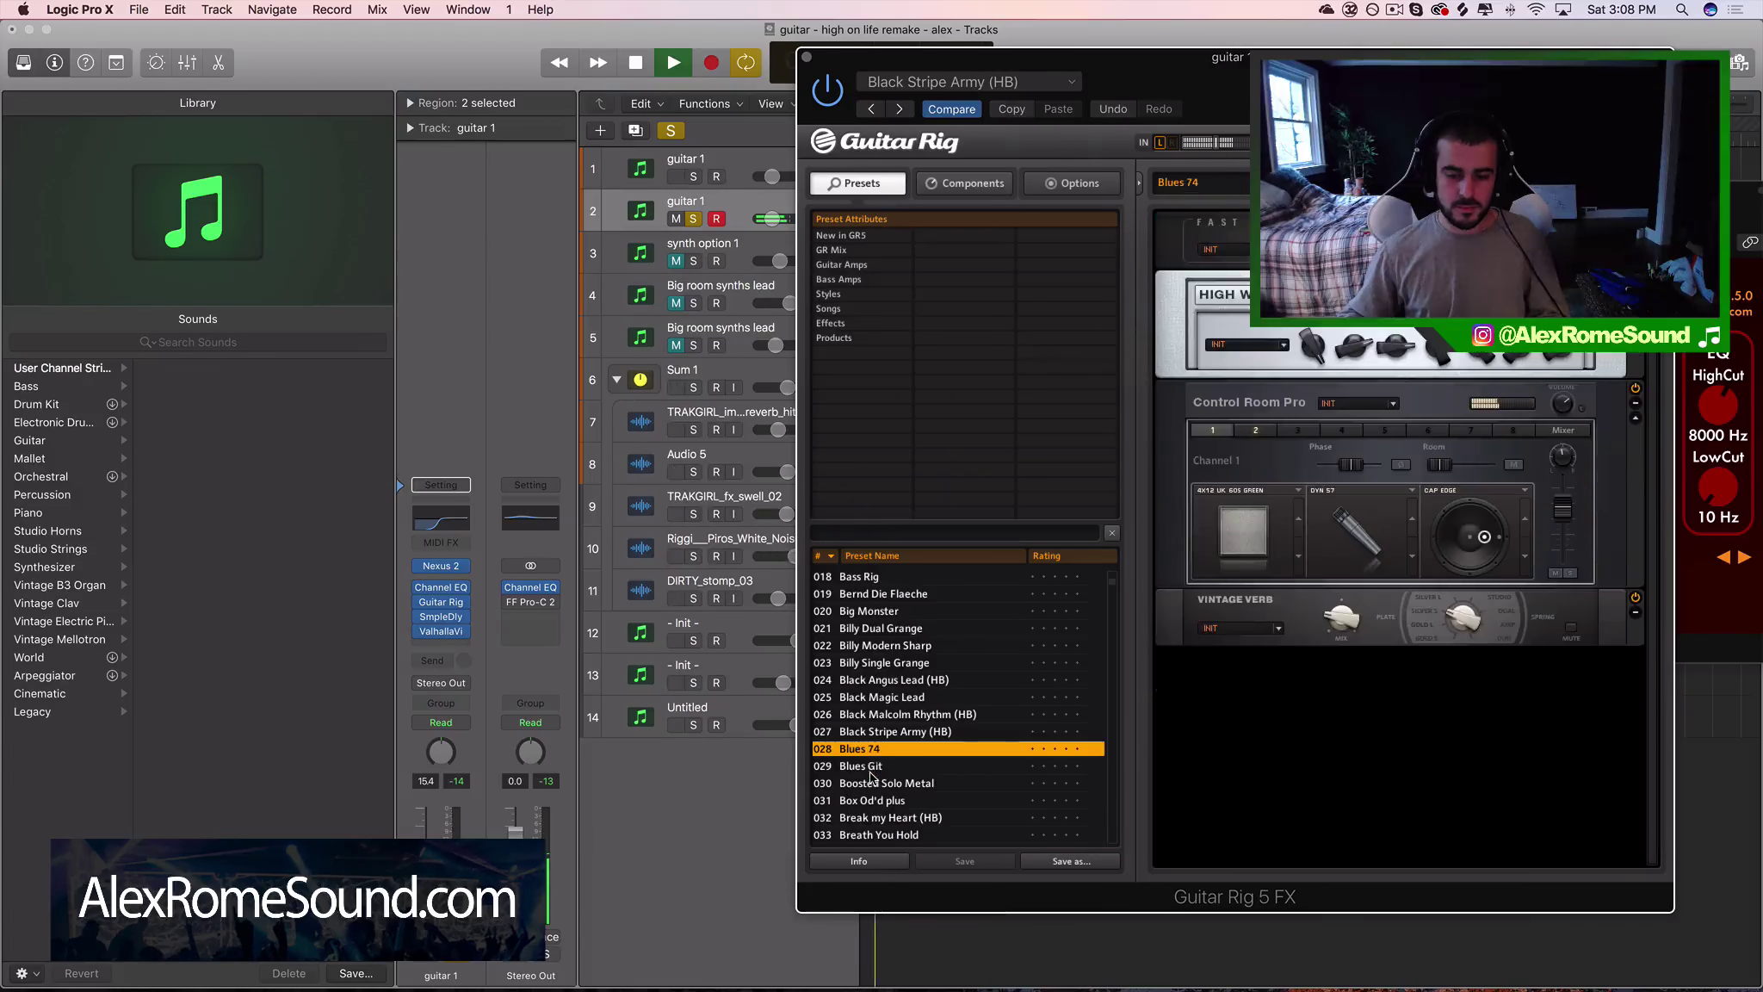
click(872, 767)
click(873, 782)
Try Box Od'd plus and Break my Heart (HB), settle on the Breath You Hold preset, and close both plug-in windows
scroll(876, 757, down, 4)
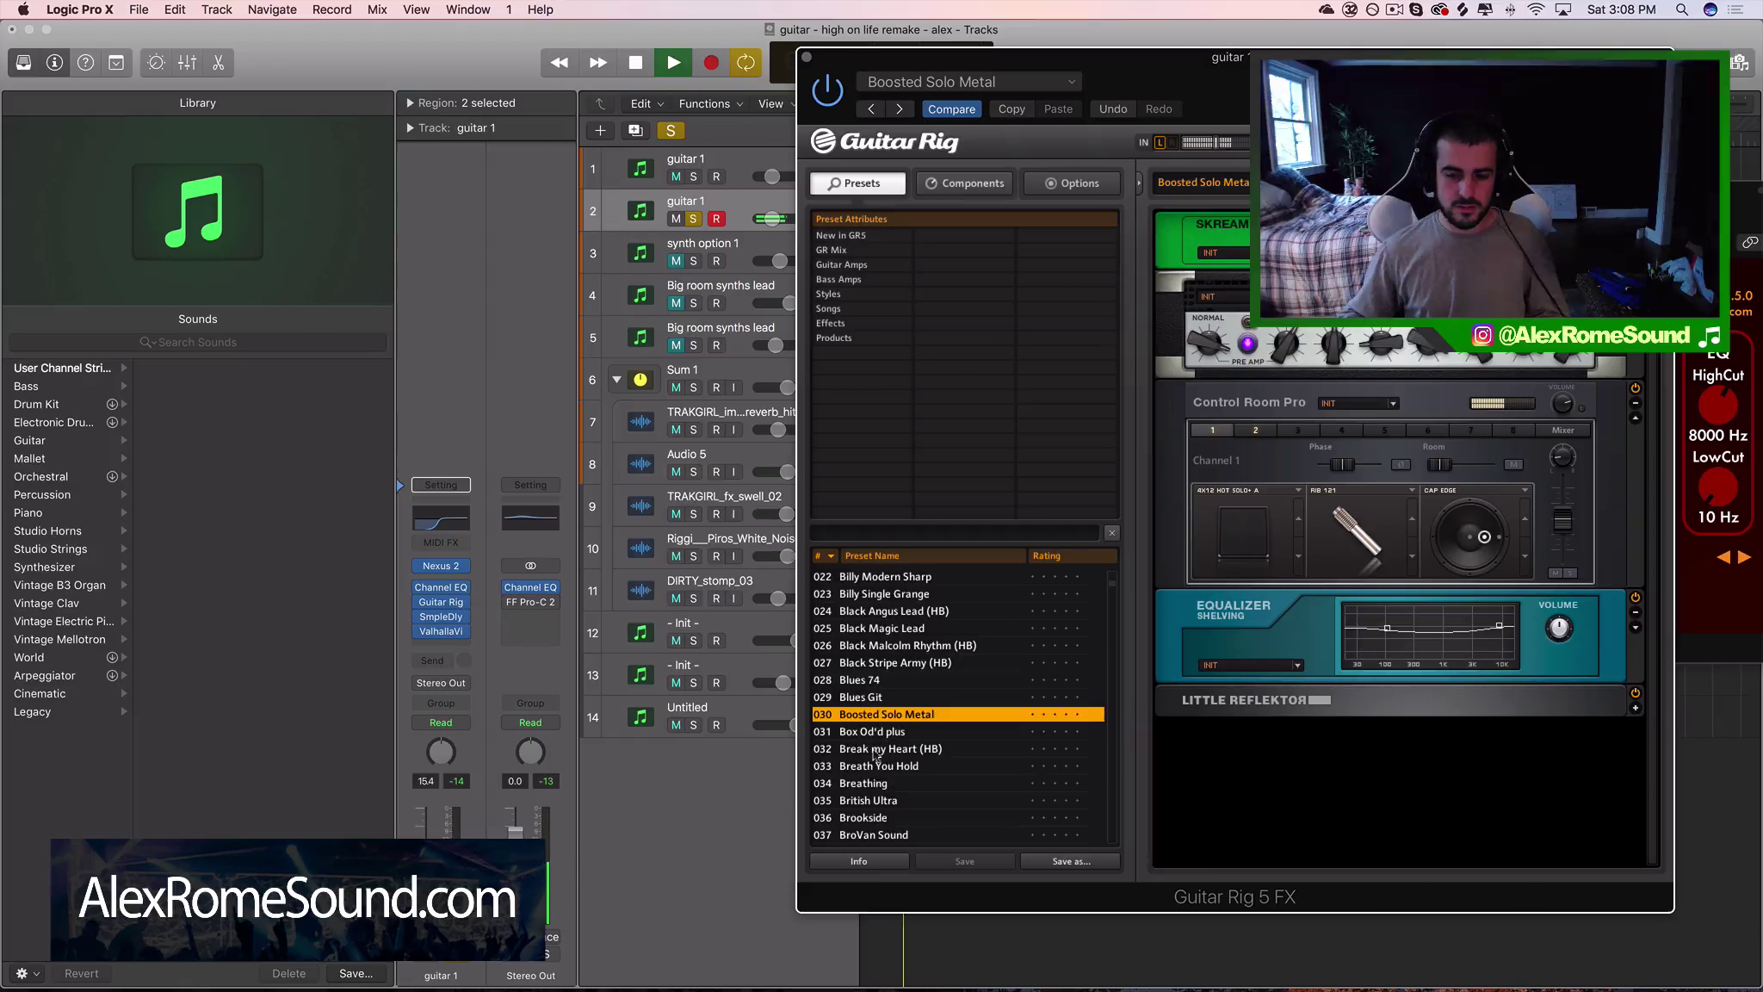
click(874, 731)
click(876, 749)
click(878, 767)
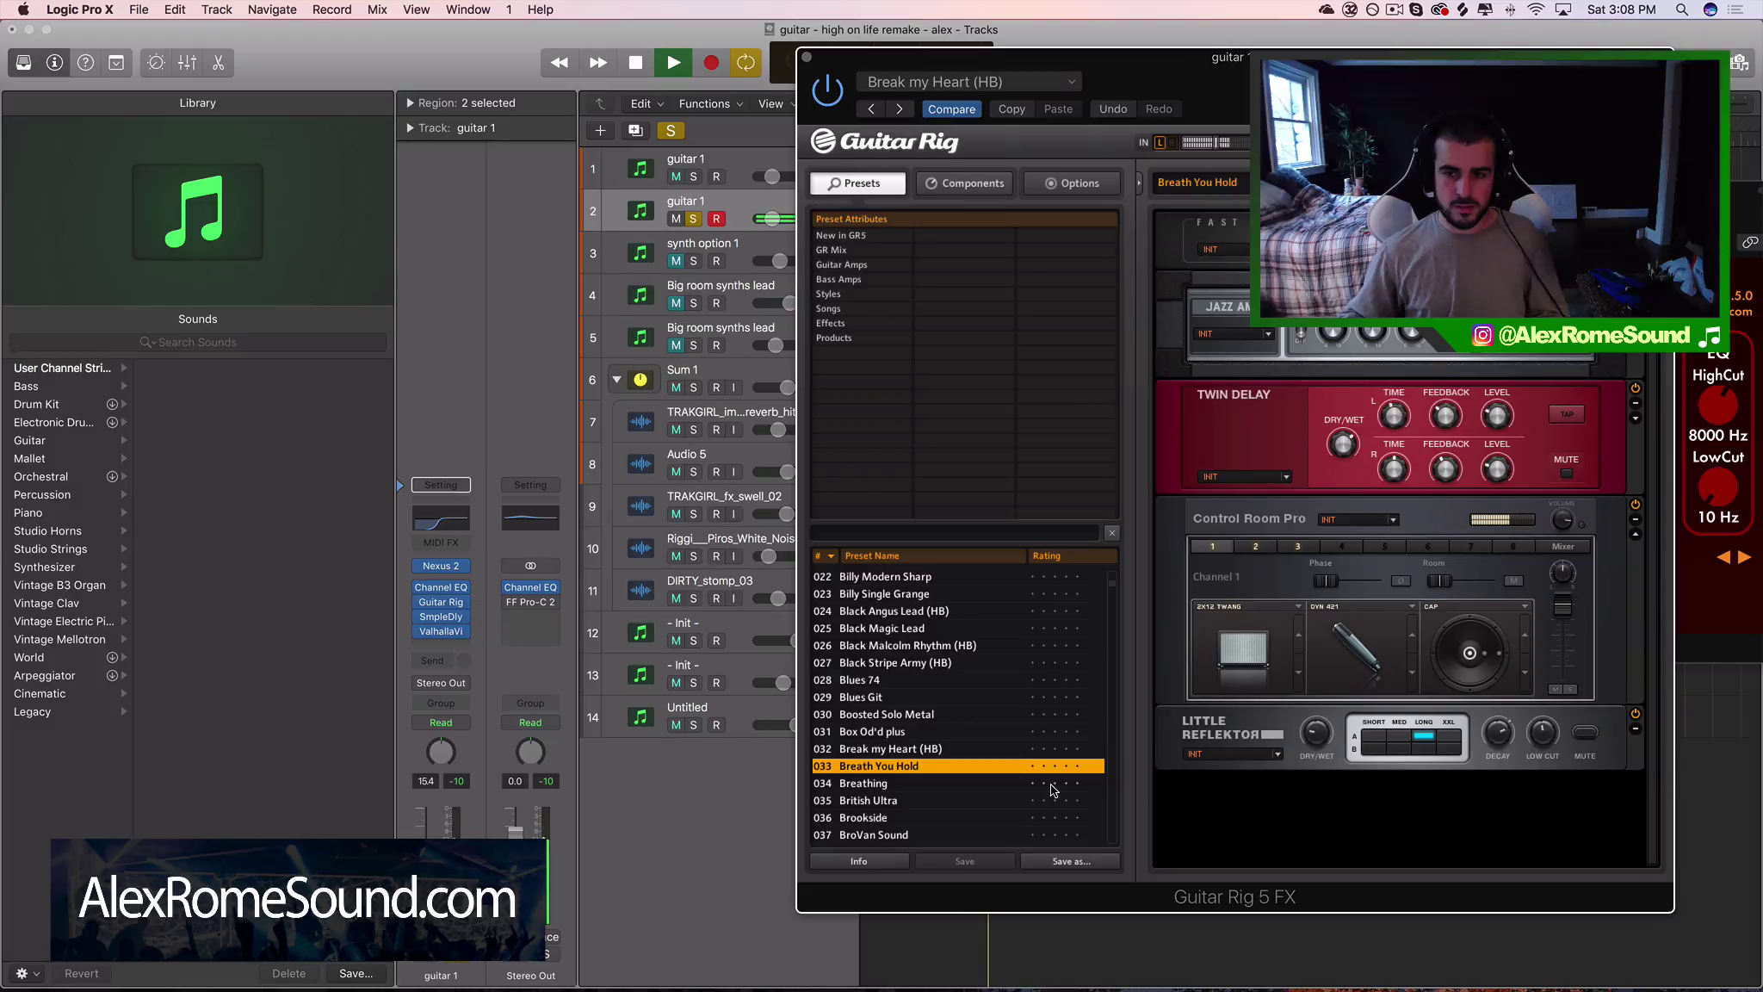
key(space)
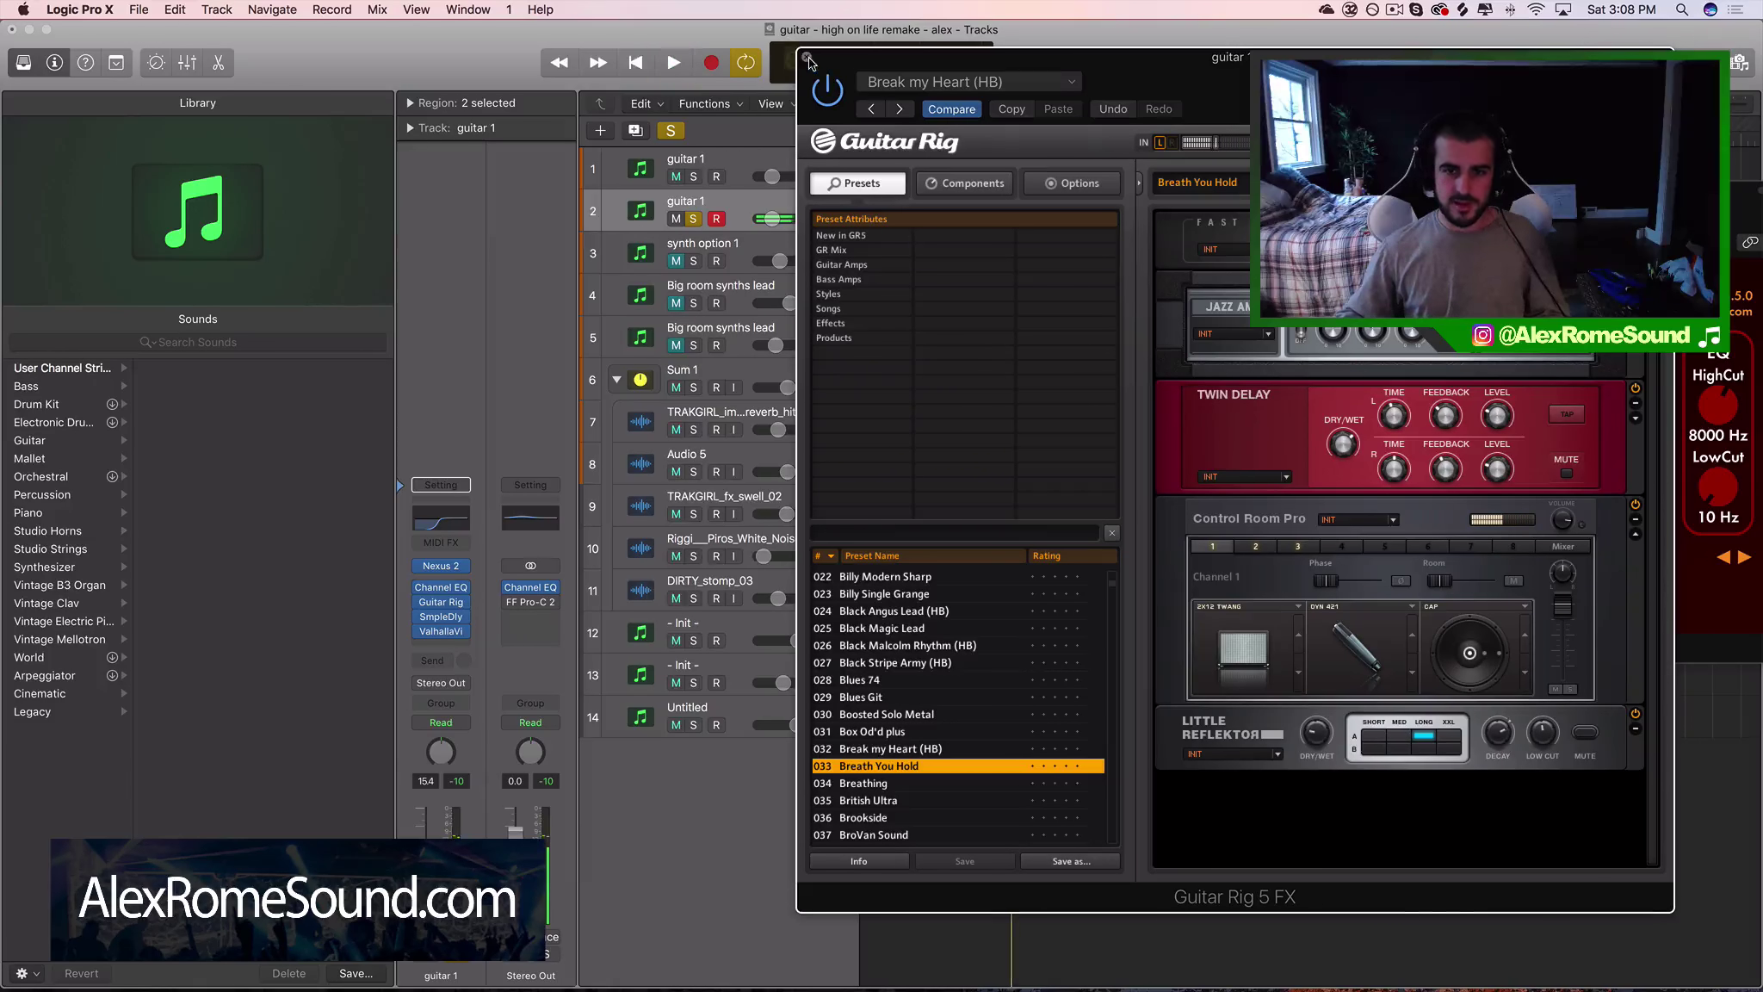
click(806, 57)
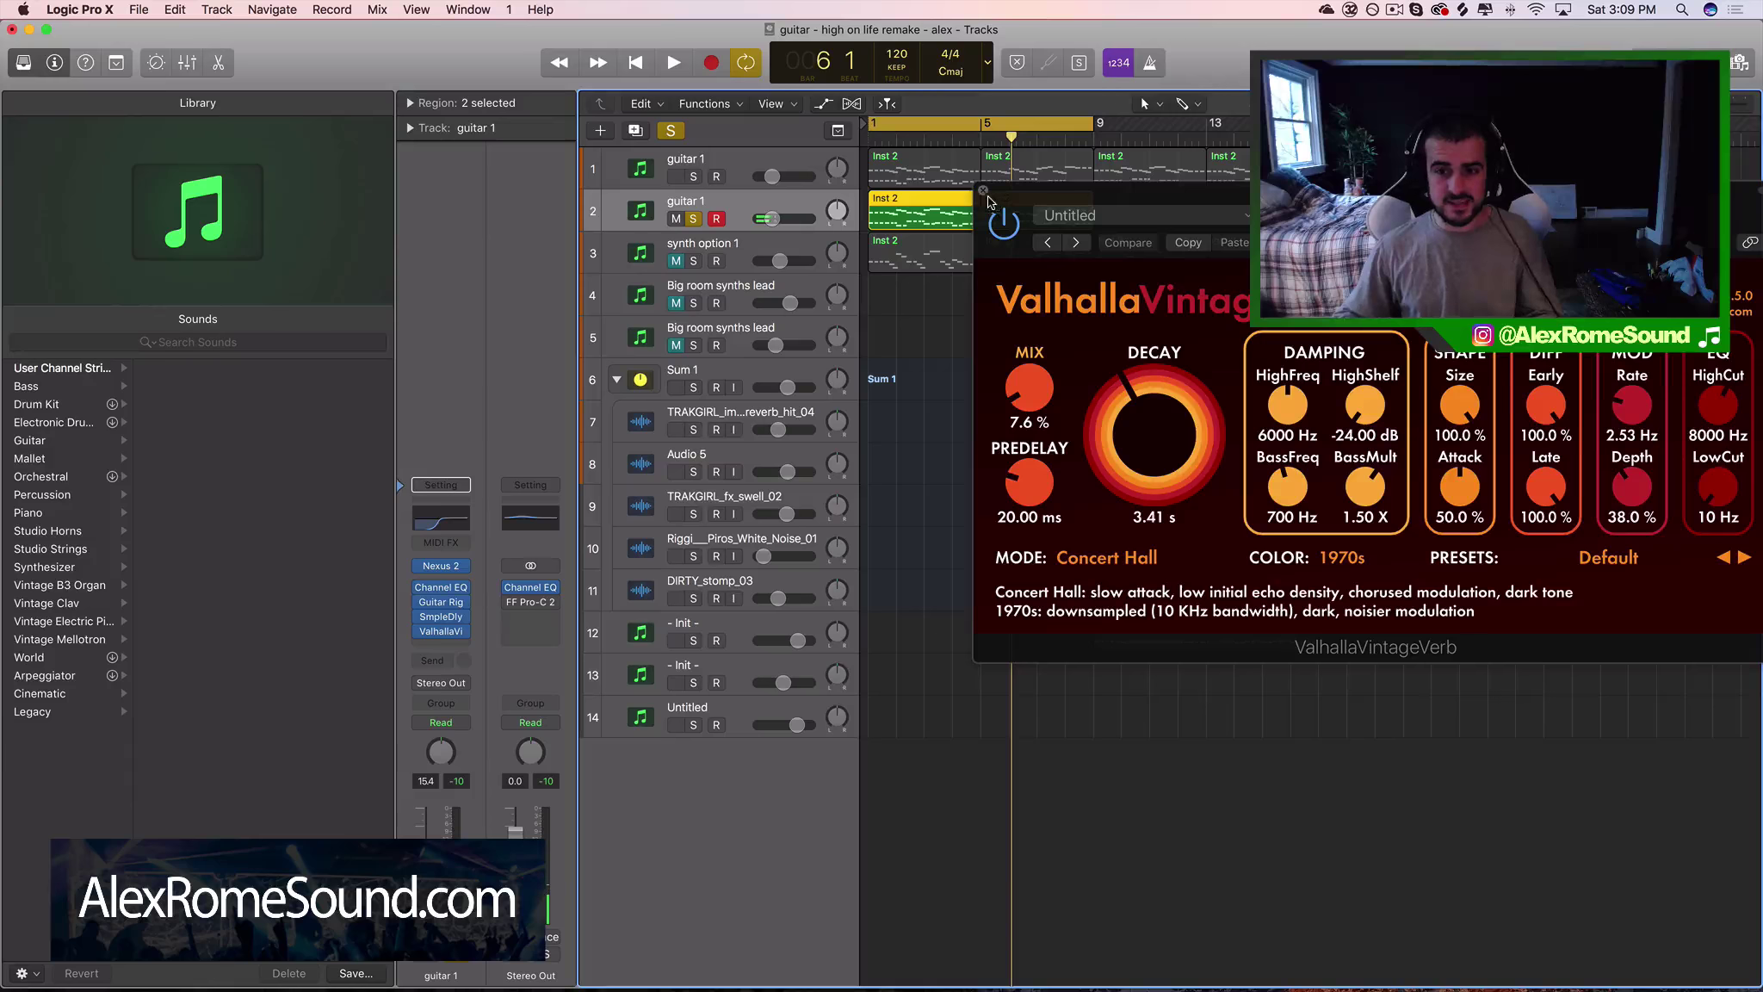
click(983, 190)
Solo the original guitar 1 as well, play both layers from bar 1, and lower the duplicate's volume to -17.0 dB
click(693, 176)
key(space)
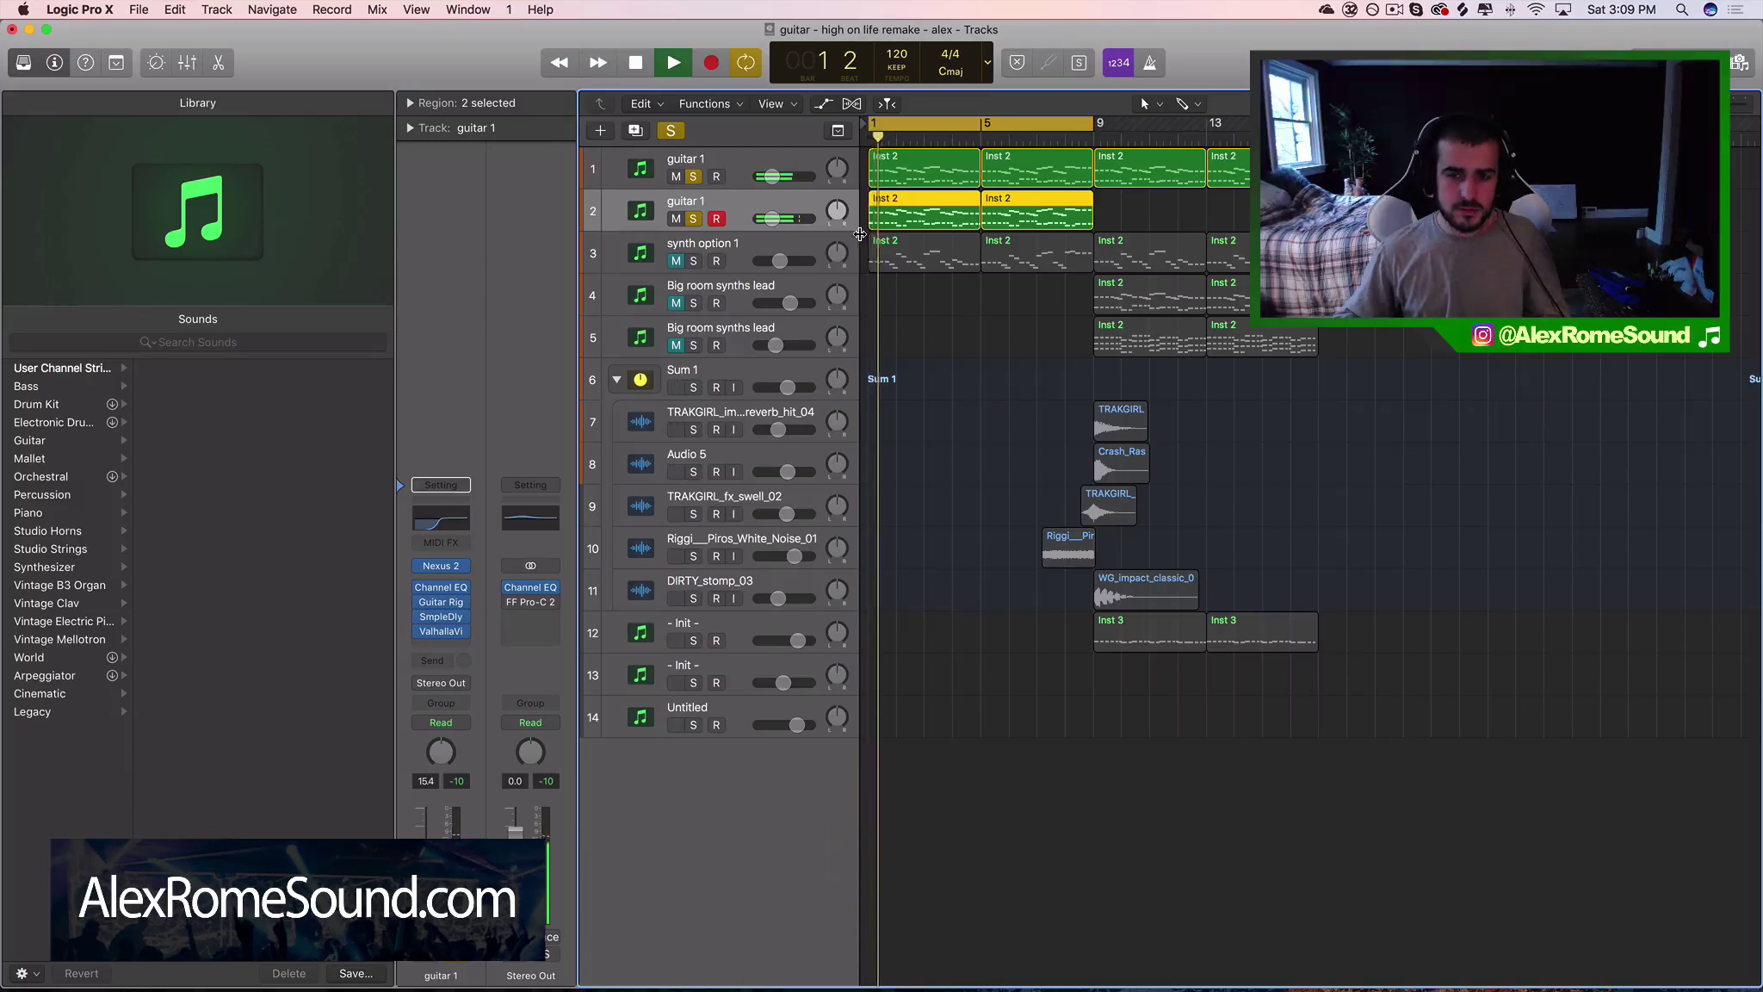
drag(773, 218, 770, 219)
key(space)
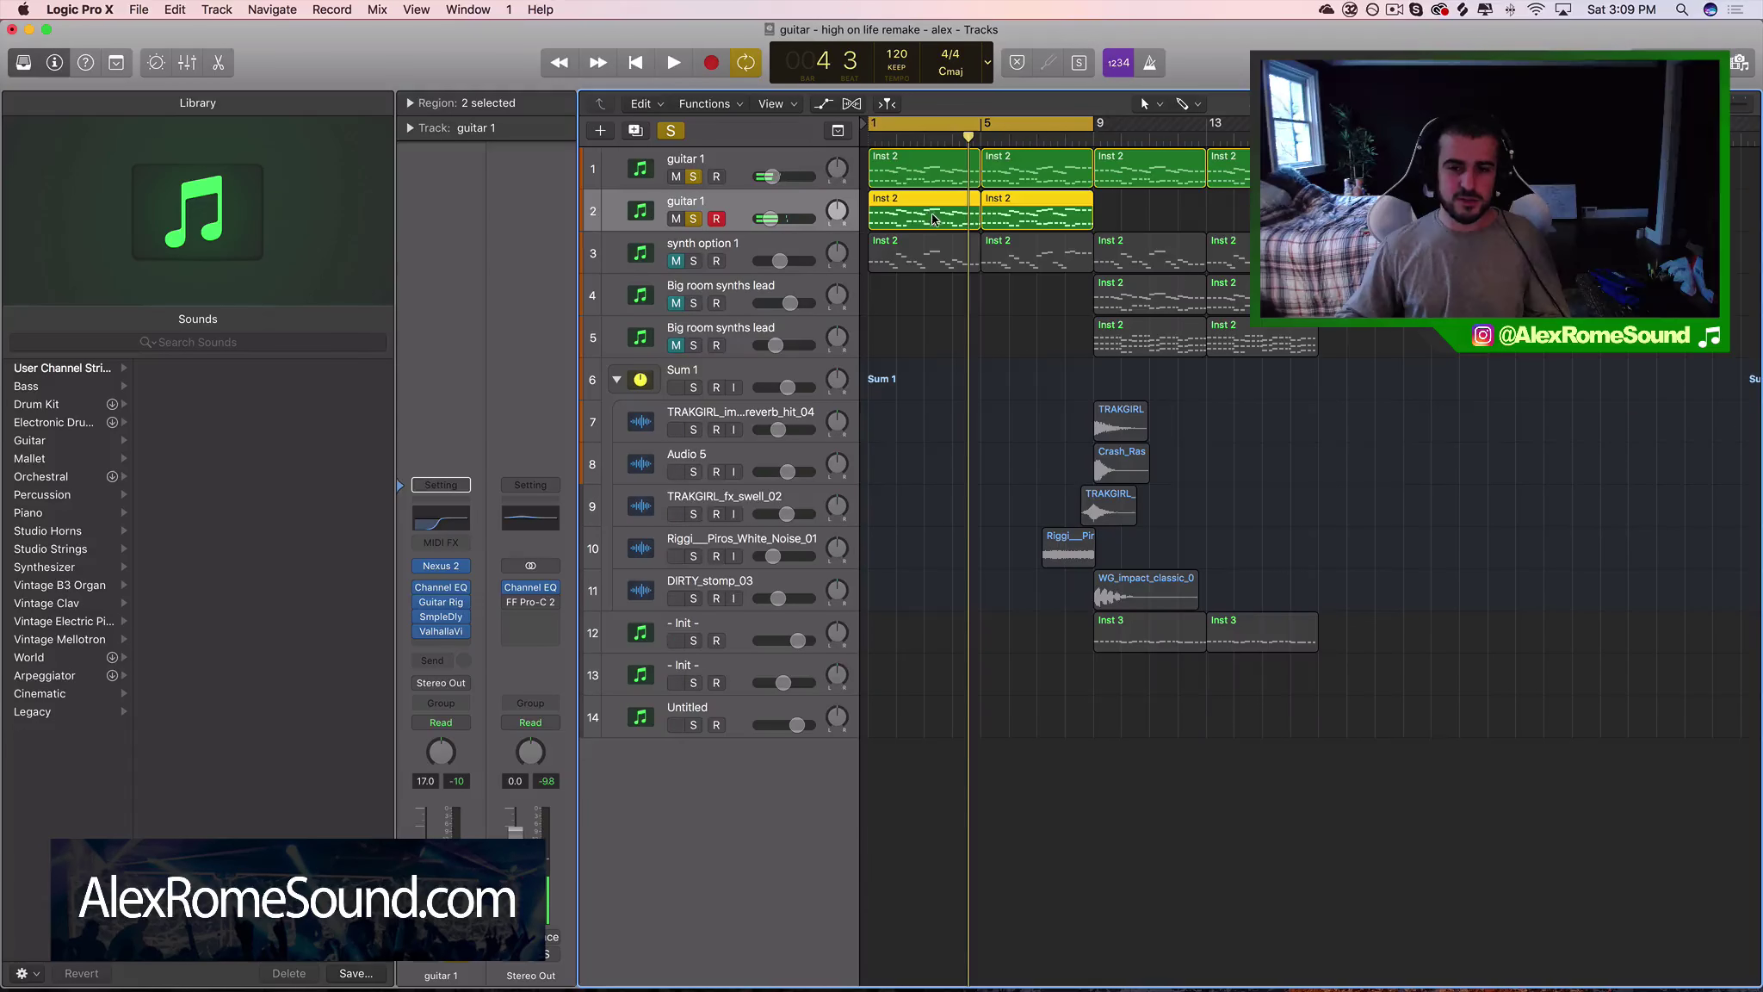
Repeat the duplicate's two Inst 2 regions from bar 9, and set the cycle range to bars 9 to 17
key(super+r)
drag(1093, 126, 1315, 135)
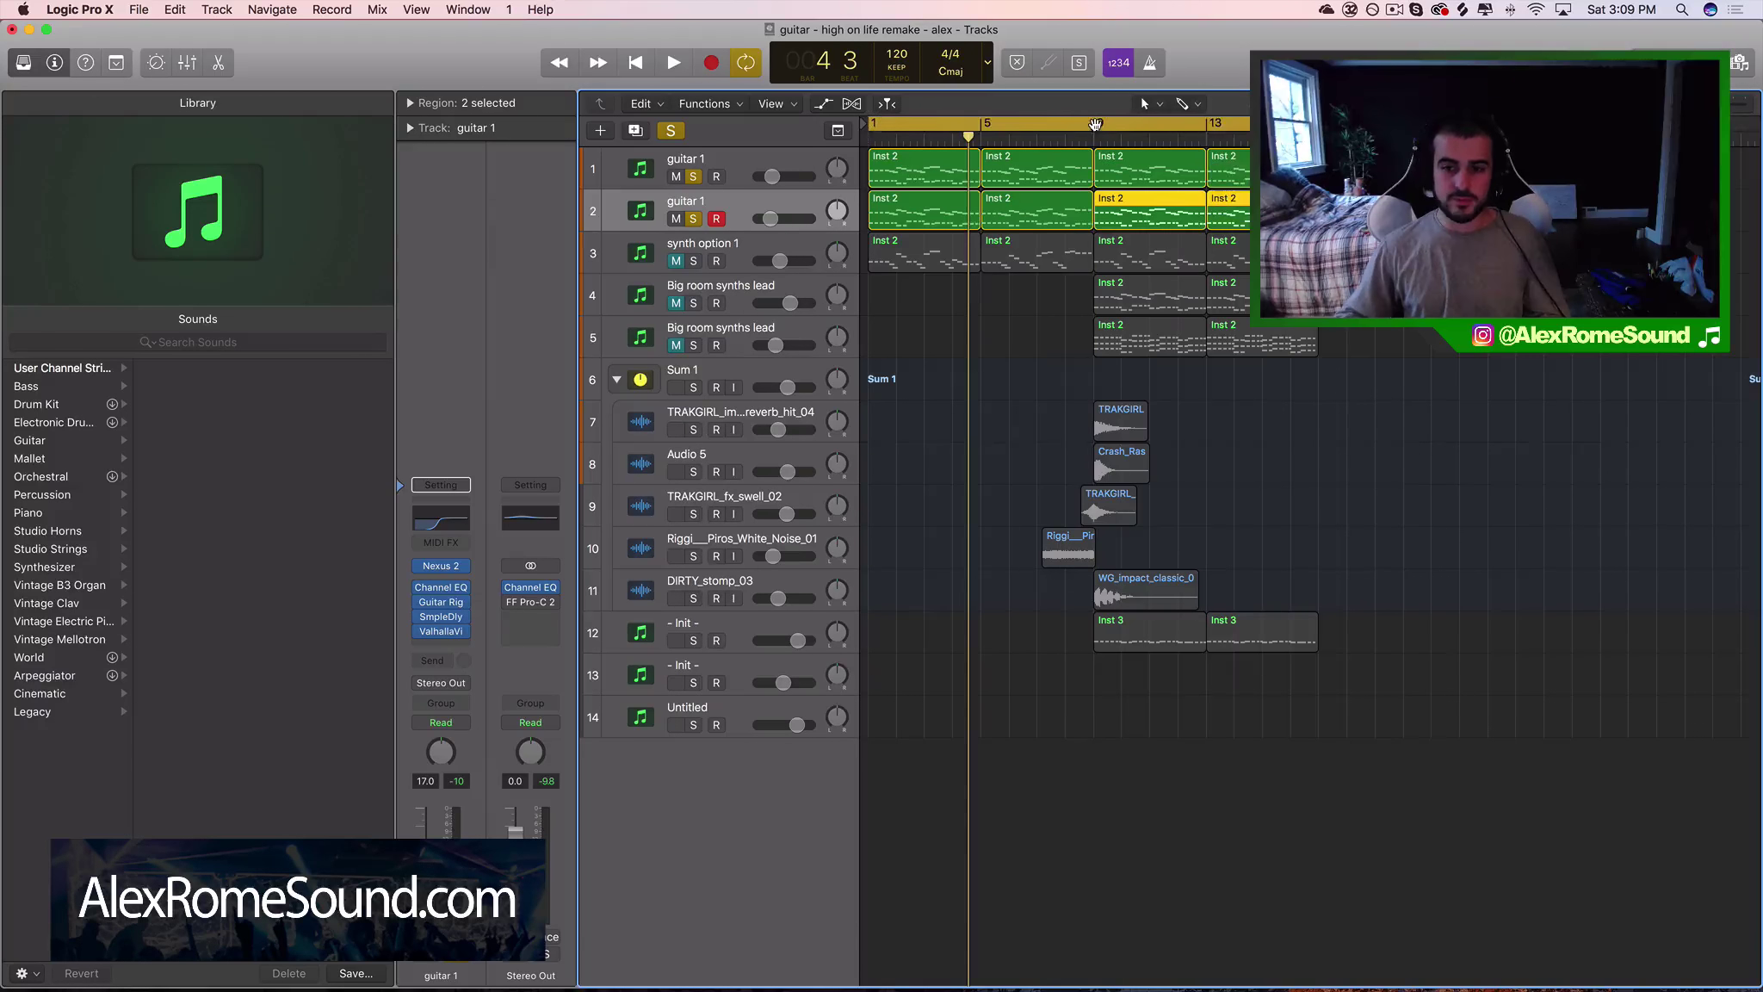
drag(1095, 125, 1319, 132)
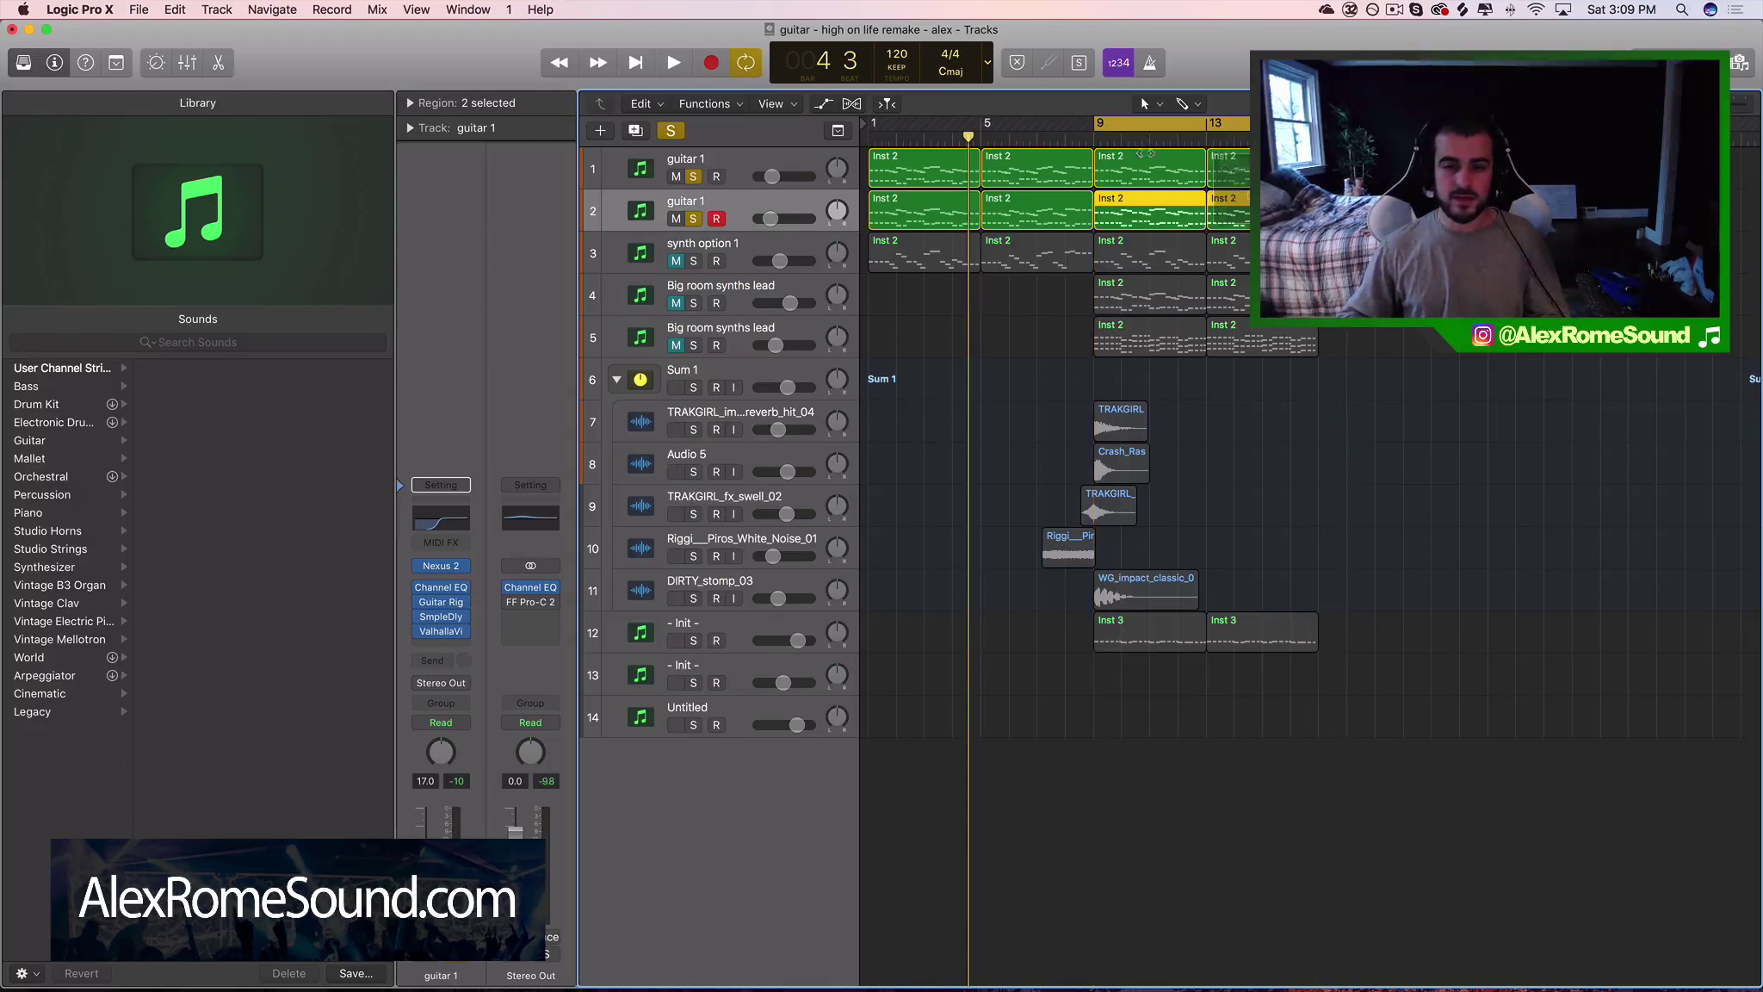
Unsolo both guitar 1 tracks and select the first Big room synths lead track
click(693, 218)
click(693, 177)
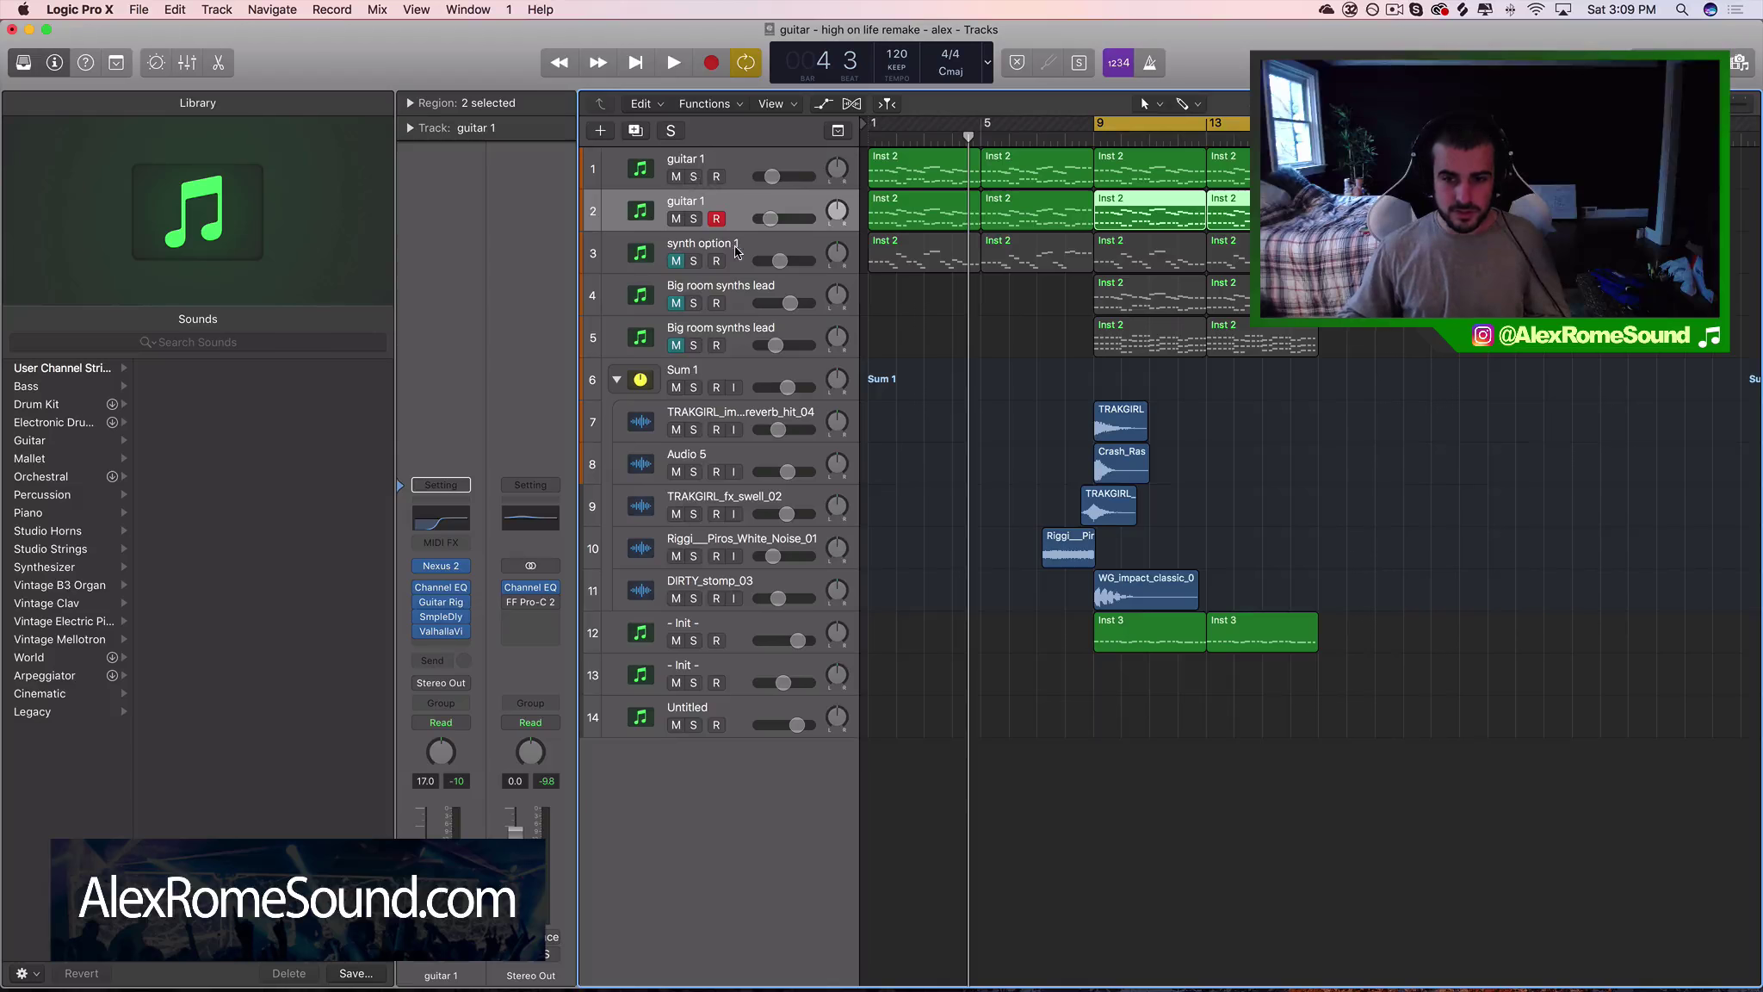
click(736, 252)
key(Down)
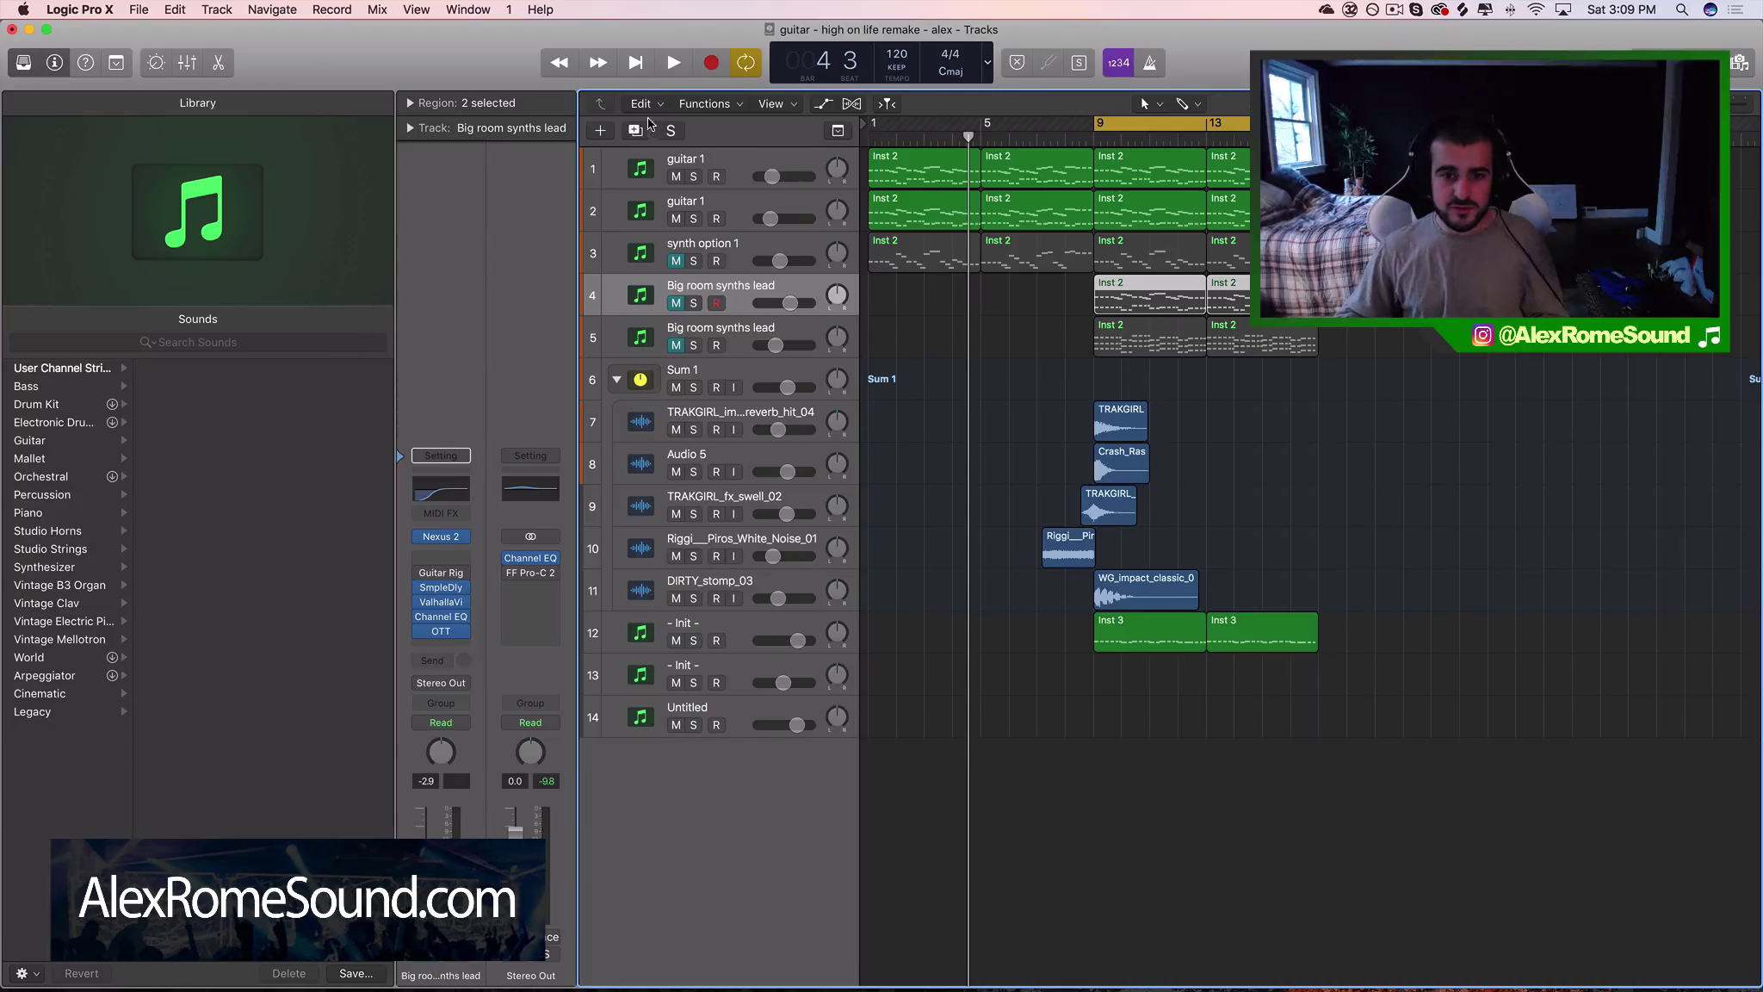
Unmute the first Big room synths lead track, check it with solo on and off, and set the cycle range to bars 5 to 17
click(746, 321)
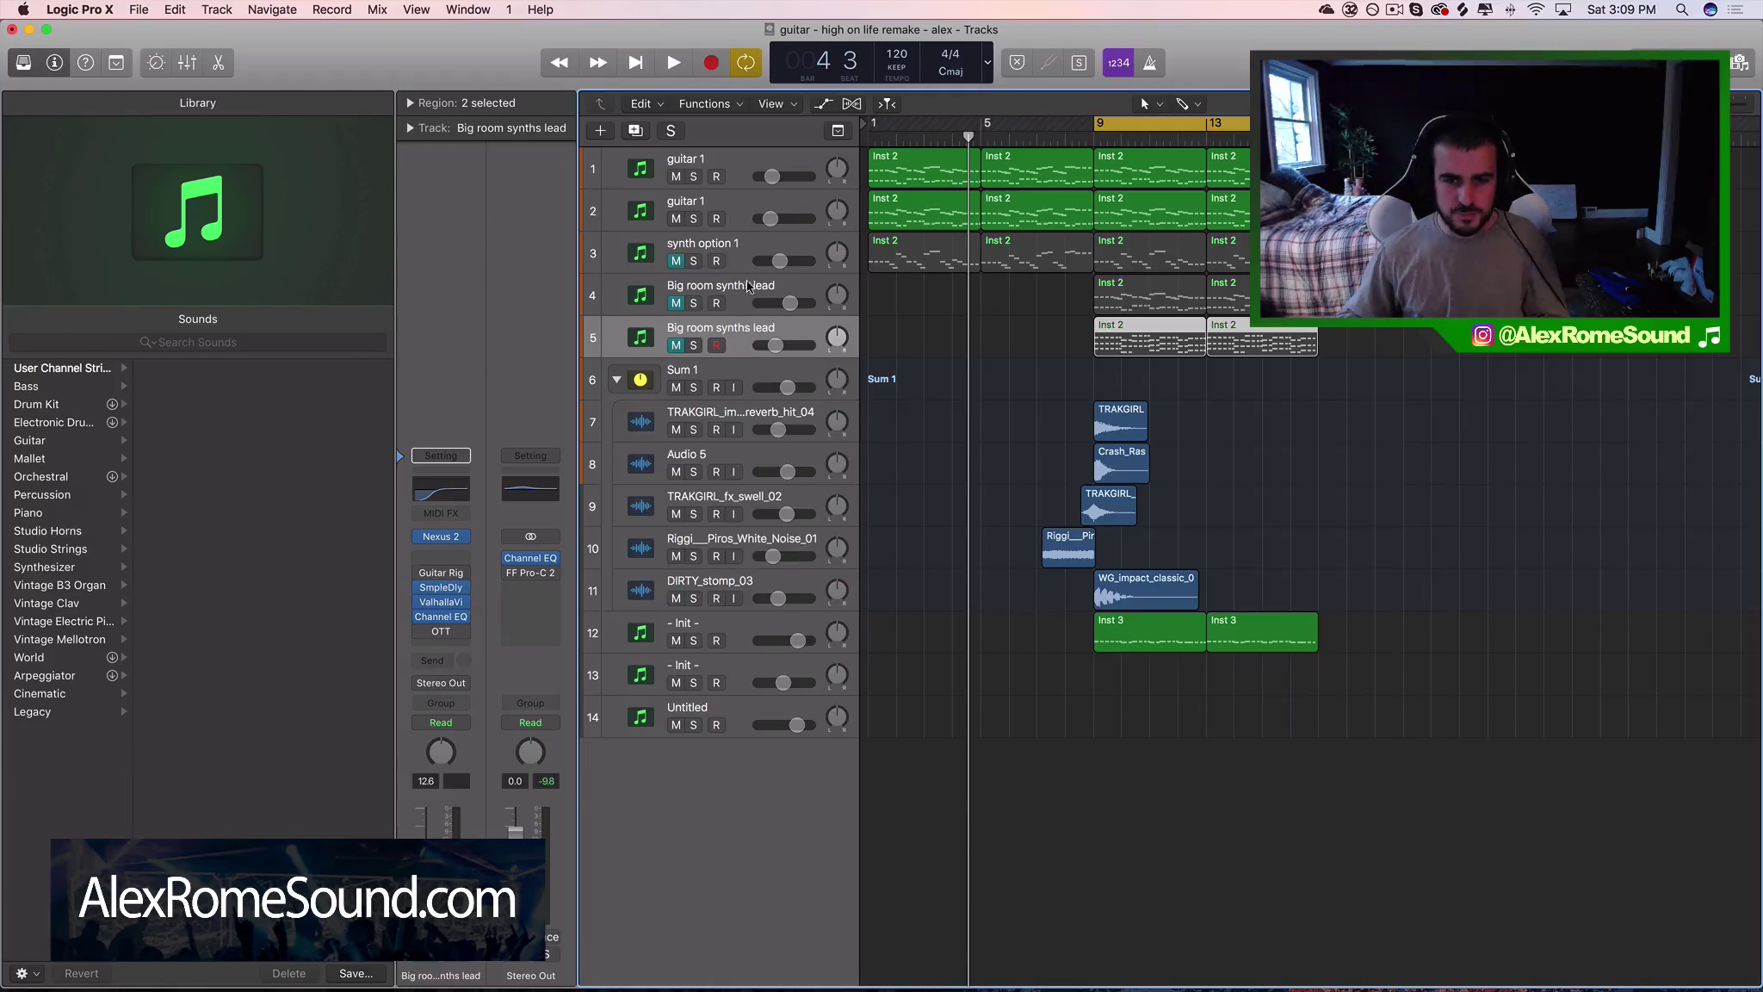
click(746, 283)
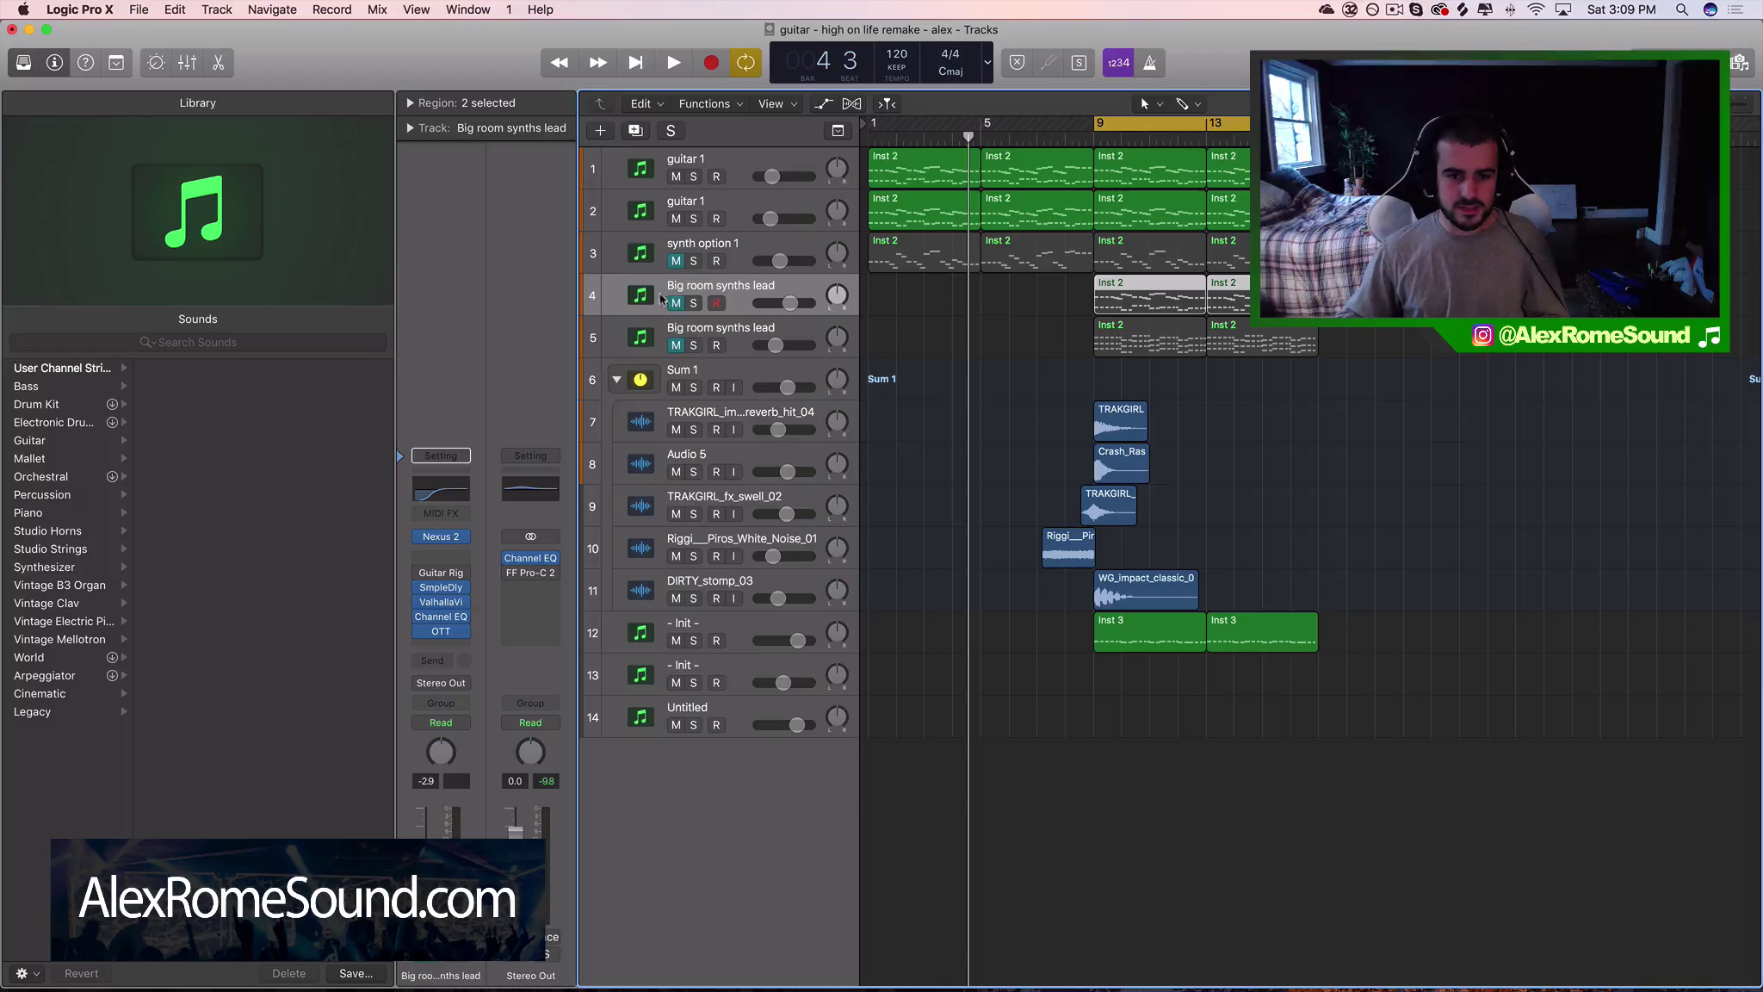
click(694, 303)
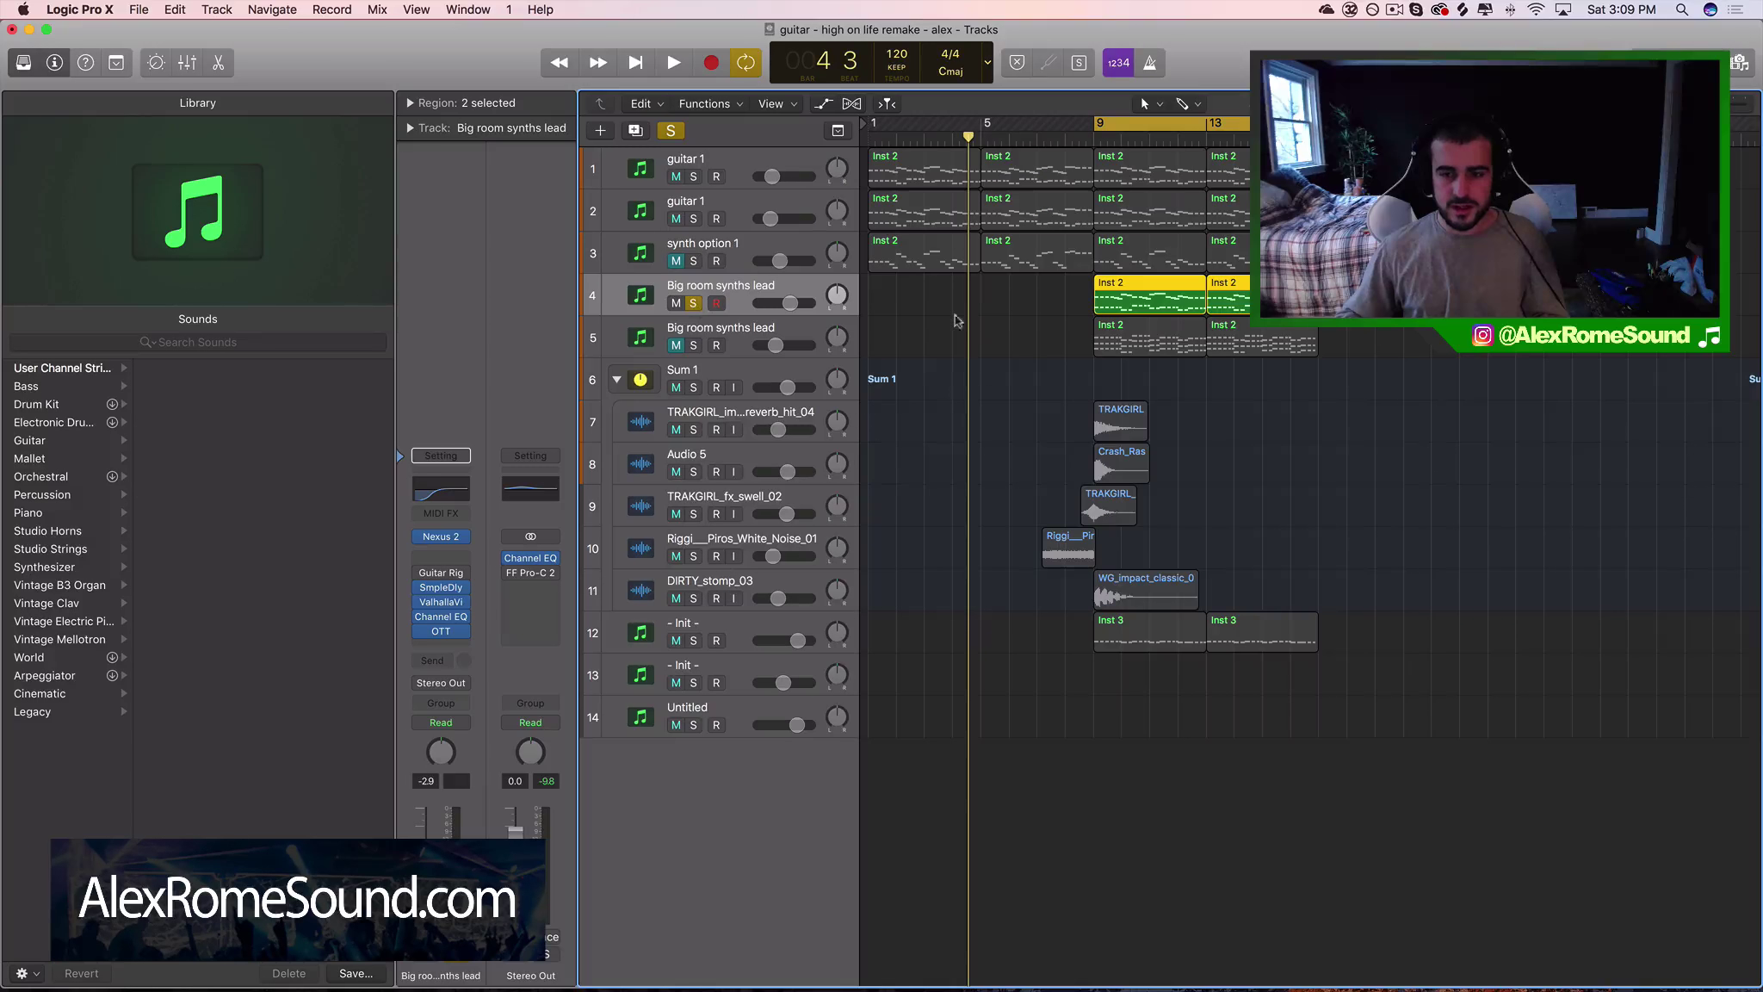
click(693, 305)
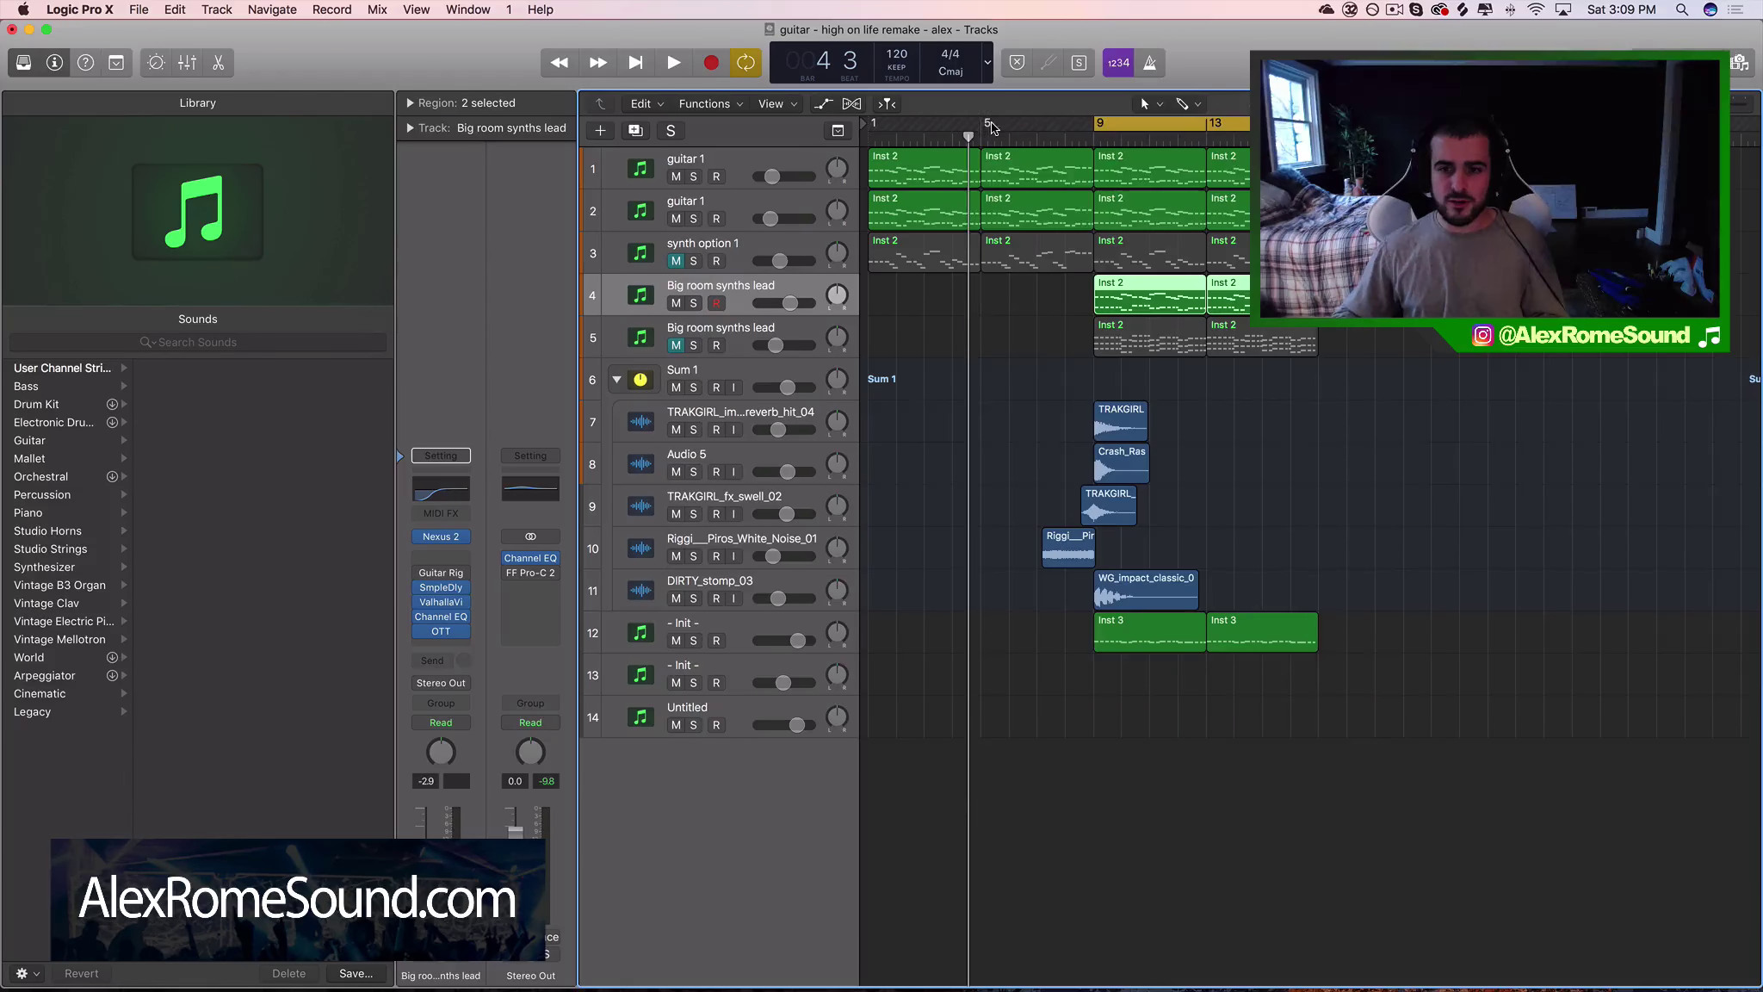
drag(992, 126, 1317, 126)
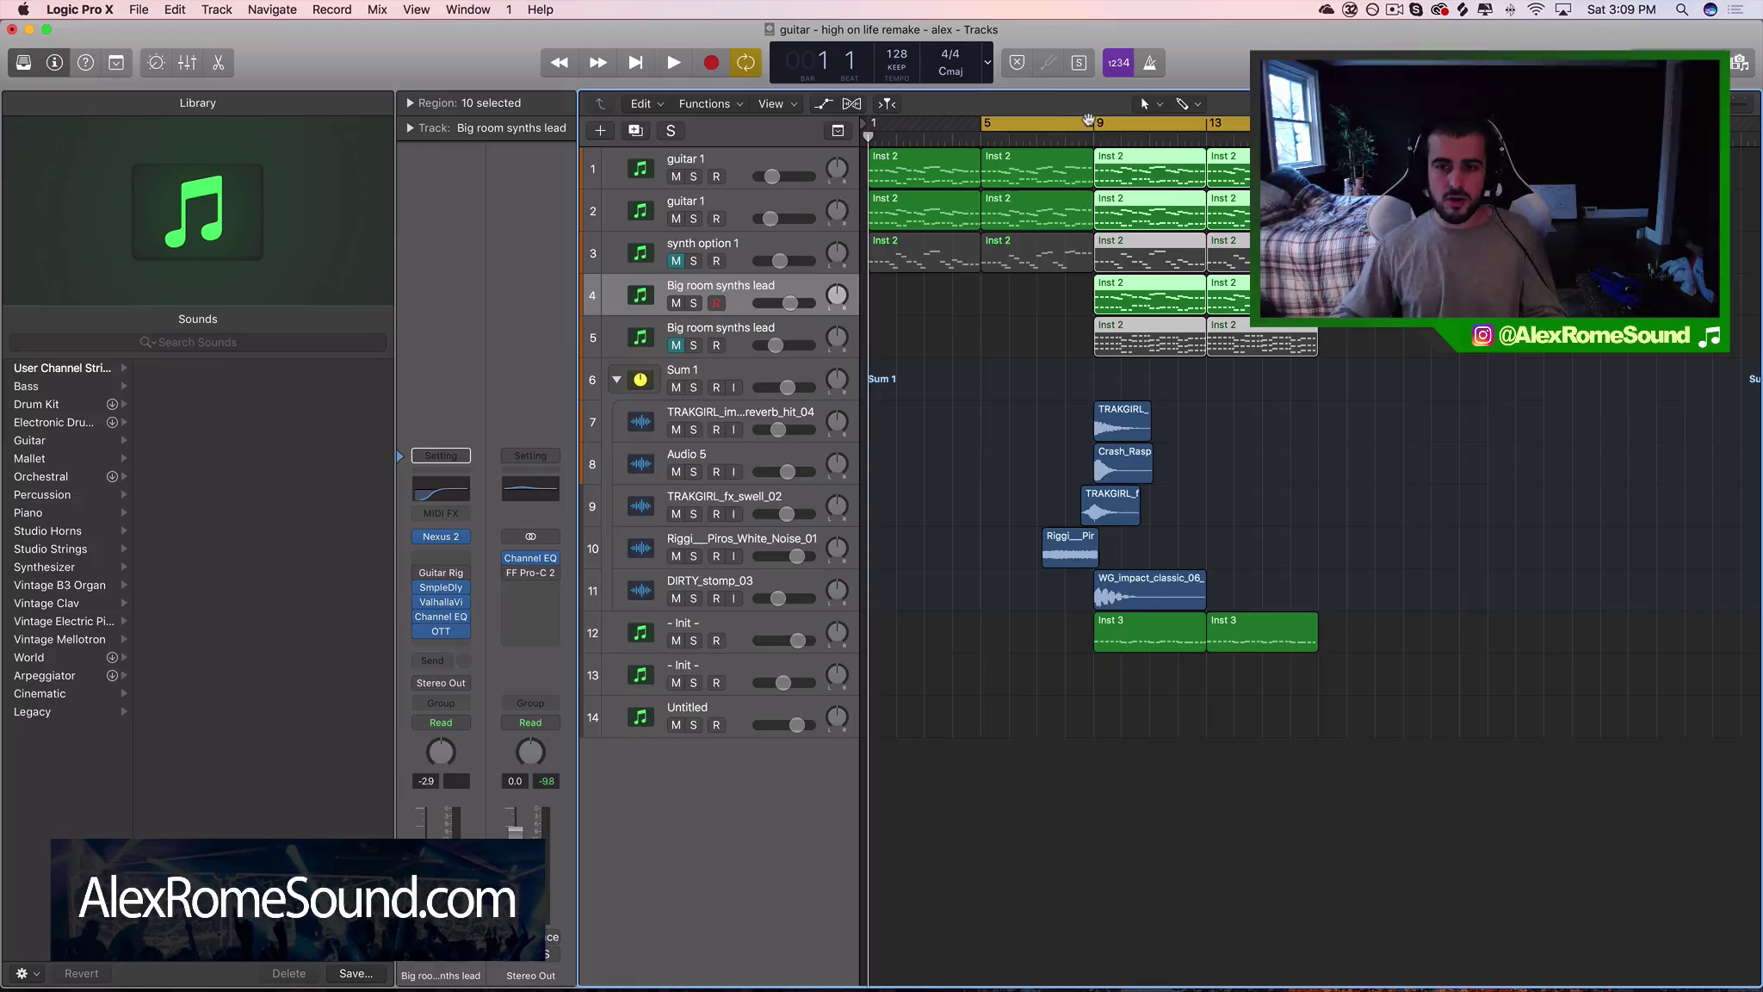
Set the cycle range to bars 1 to 9, select the Inst 2 regions inside it and play the section briefly
drag(1089, 121, 847, 117)
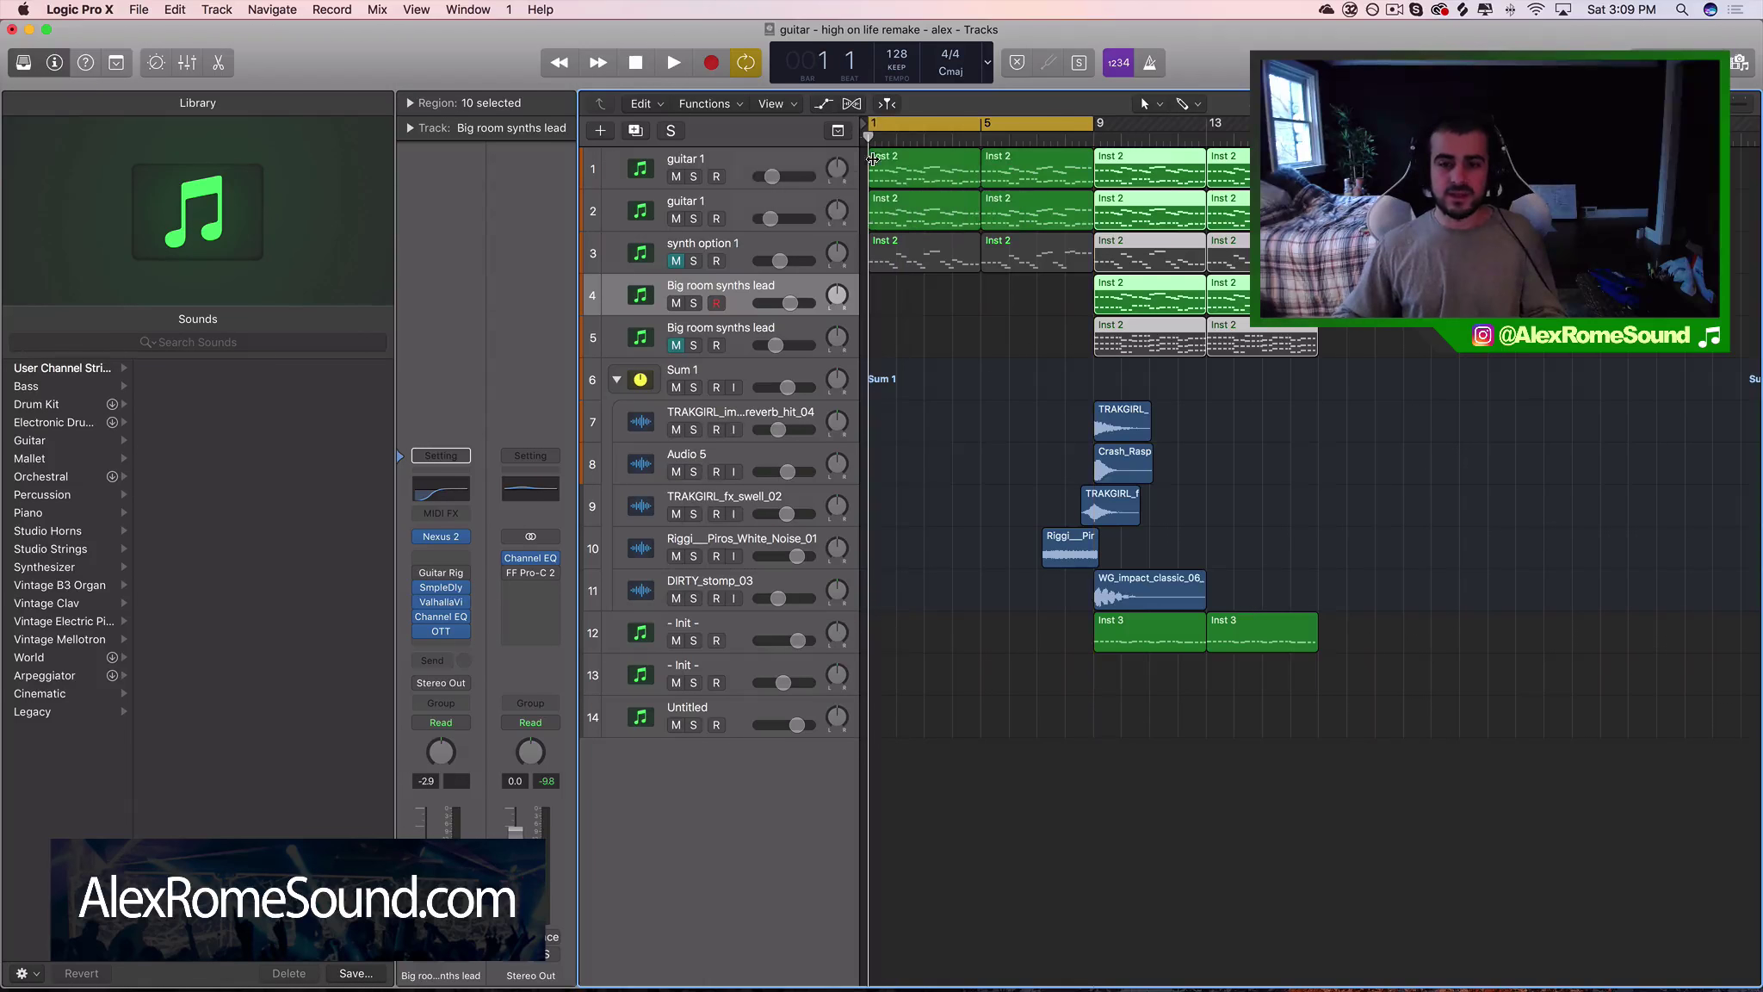
drag(952, 340, 1013, 148)
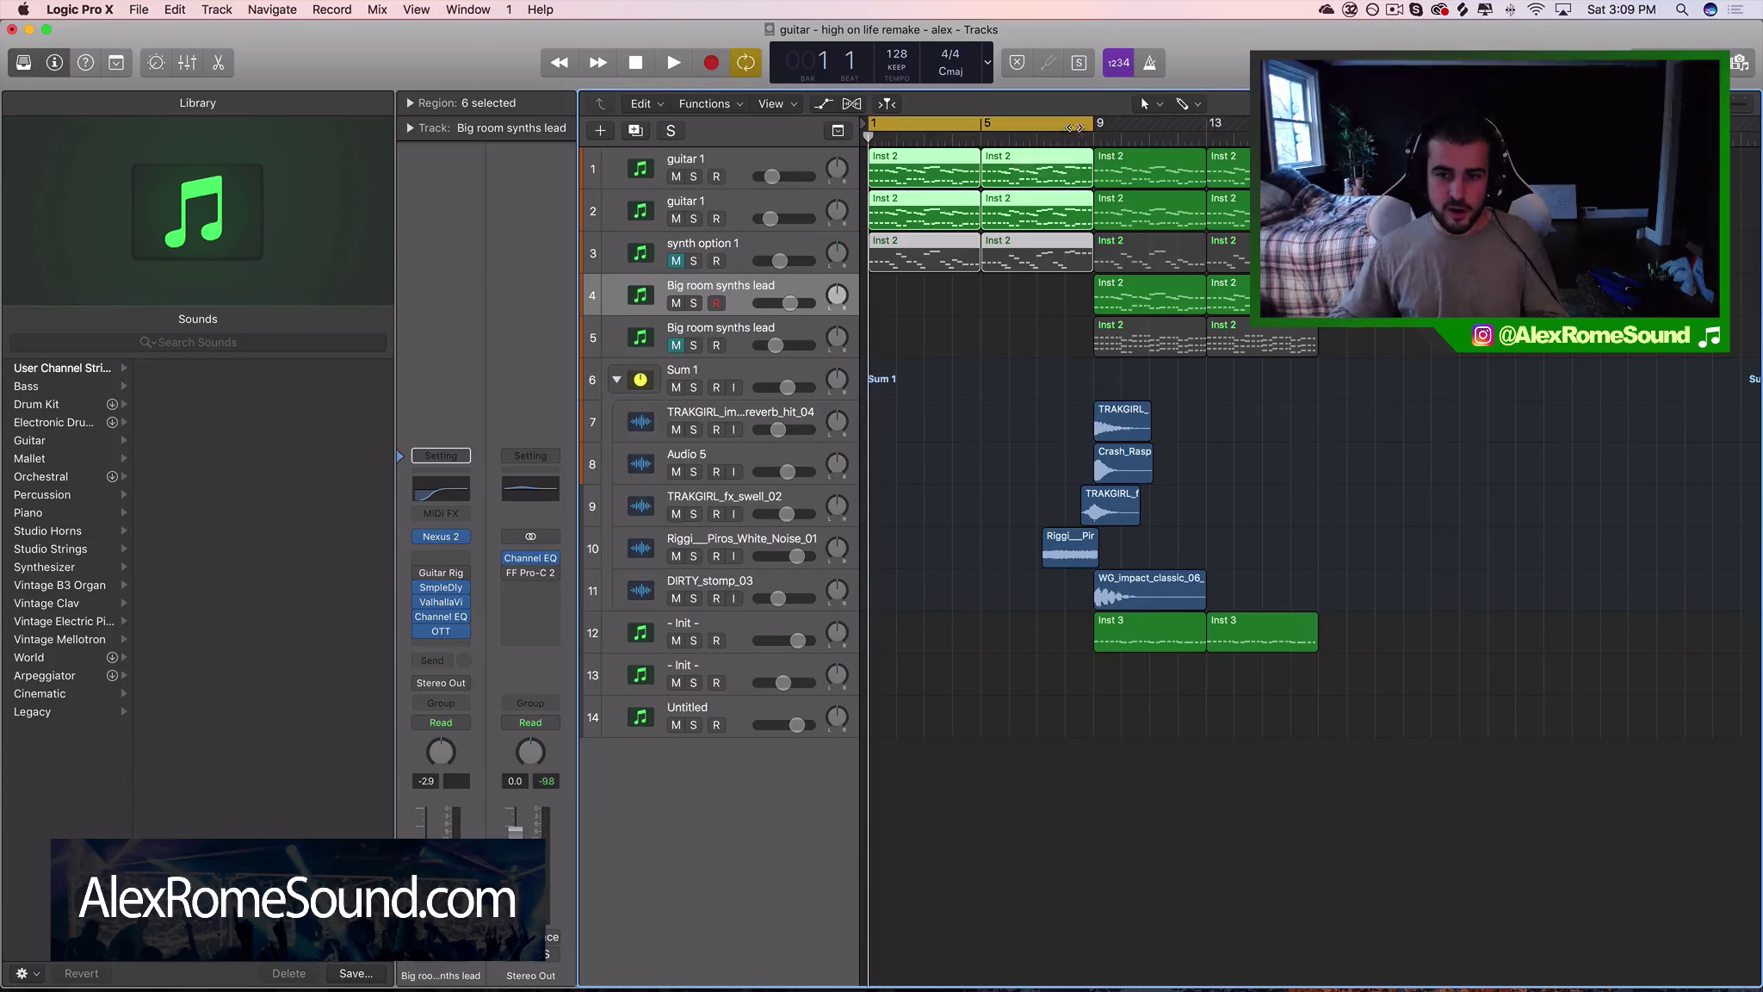
mouse_move(1074, 128)
mouse_down()
mouse_move(1298, 133)
mouse_move(1058, 138)
mouse_up()
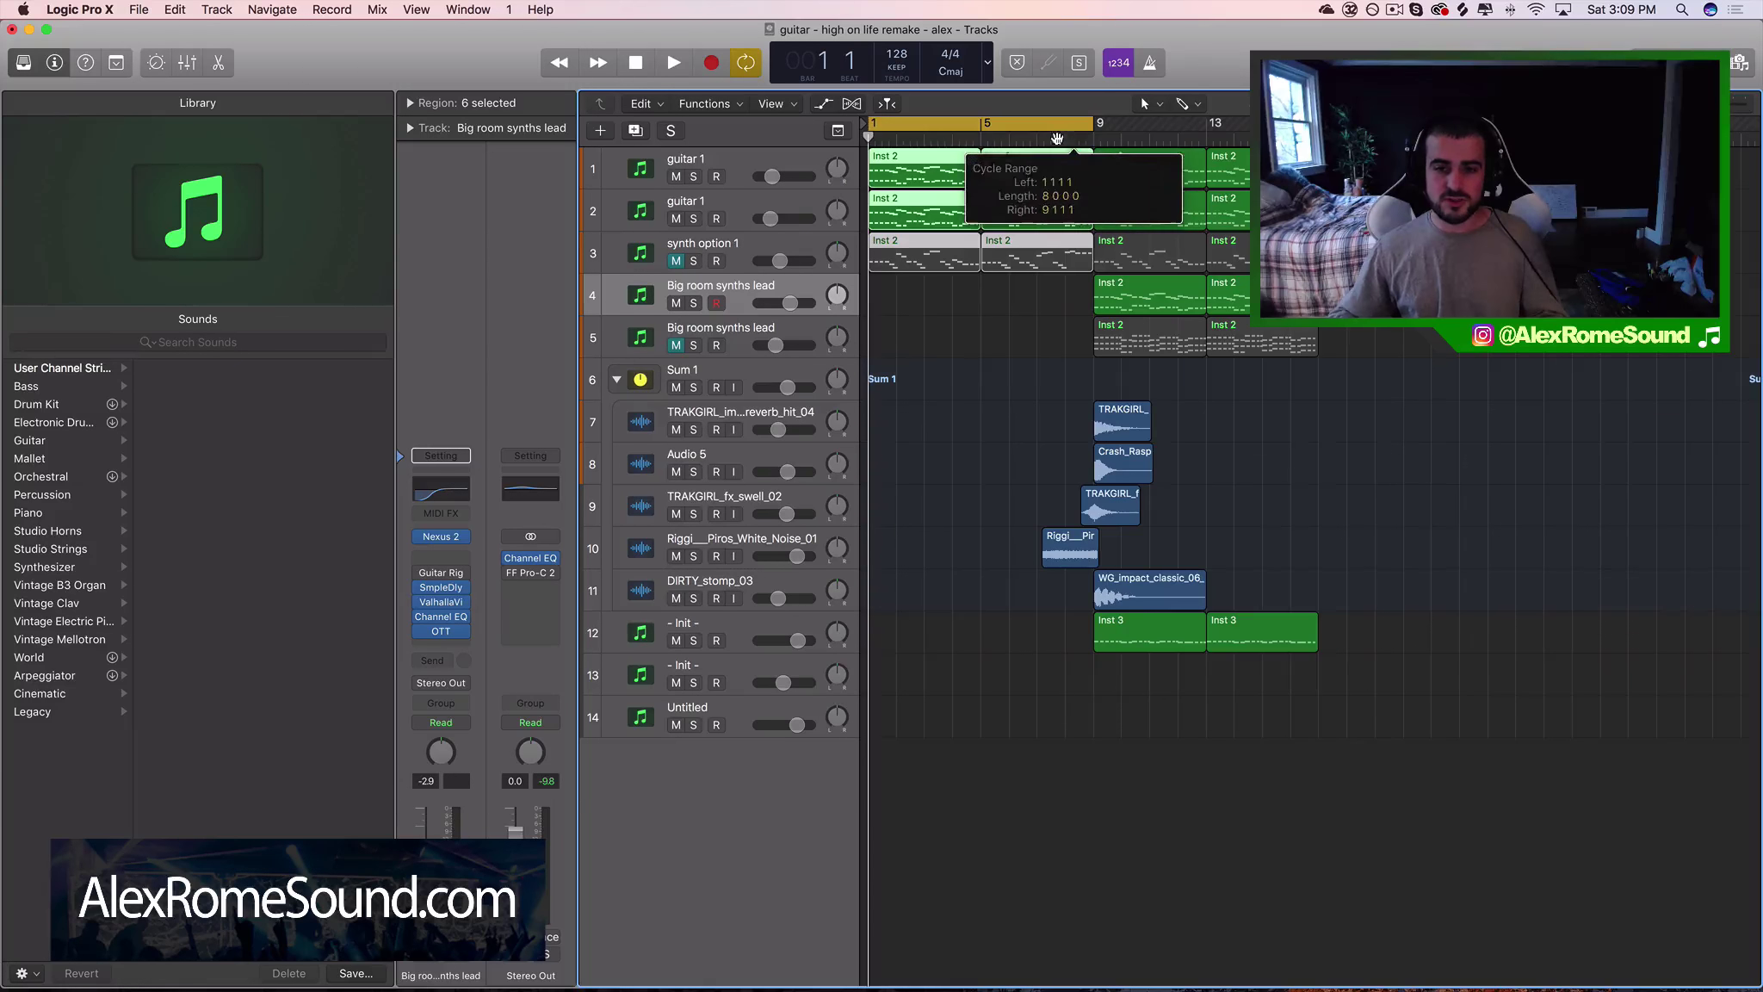
drag(980, 344, 932, 186)
drag(932, 299, 1038, 164)
key(space)
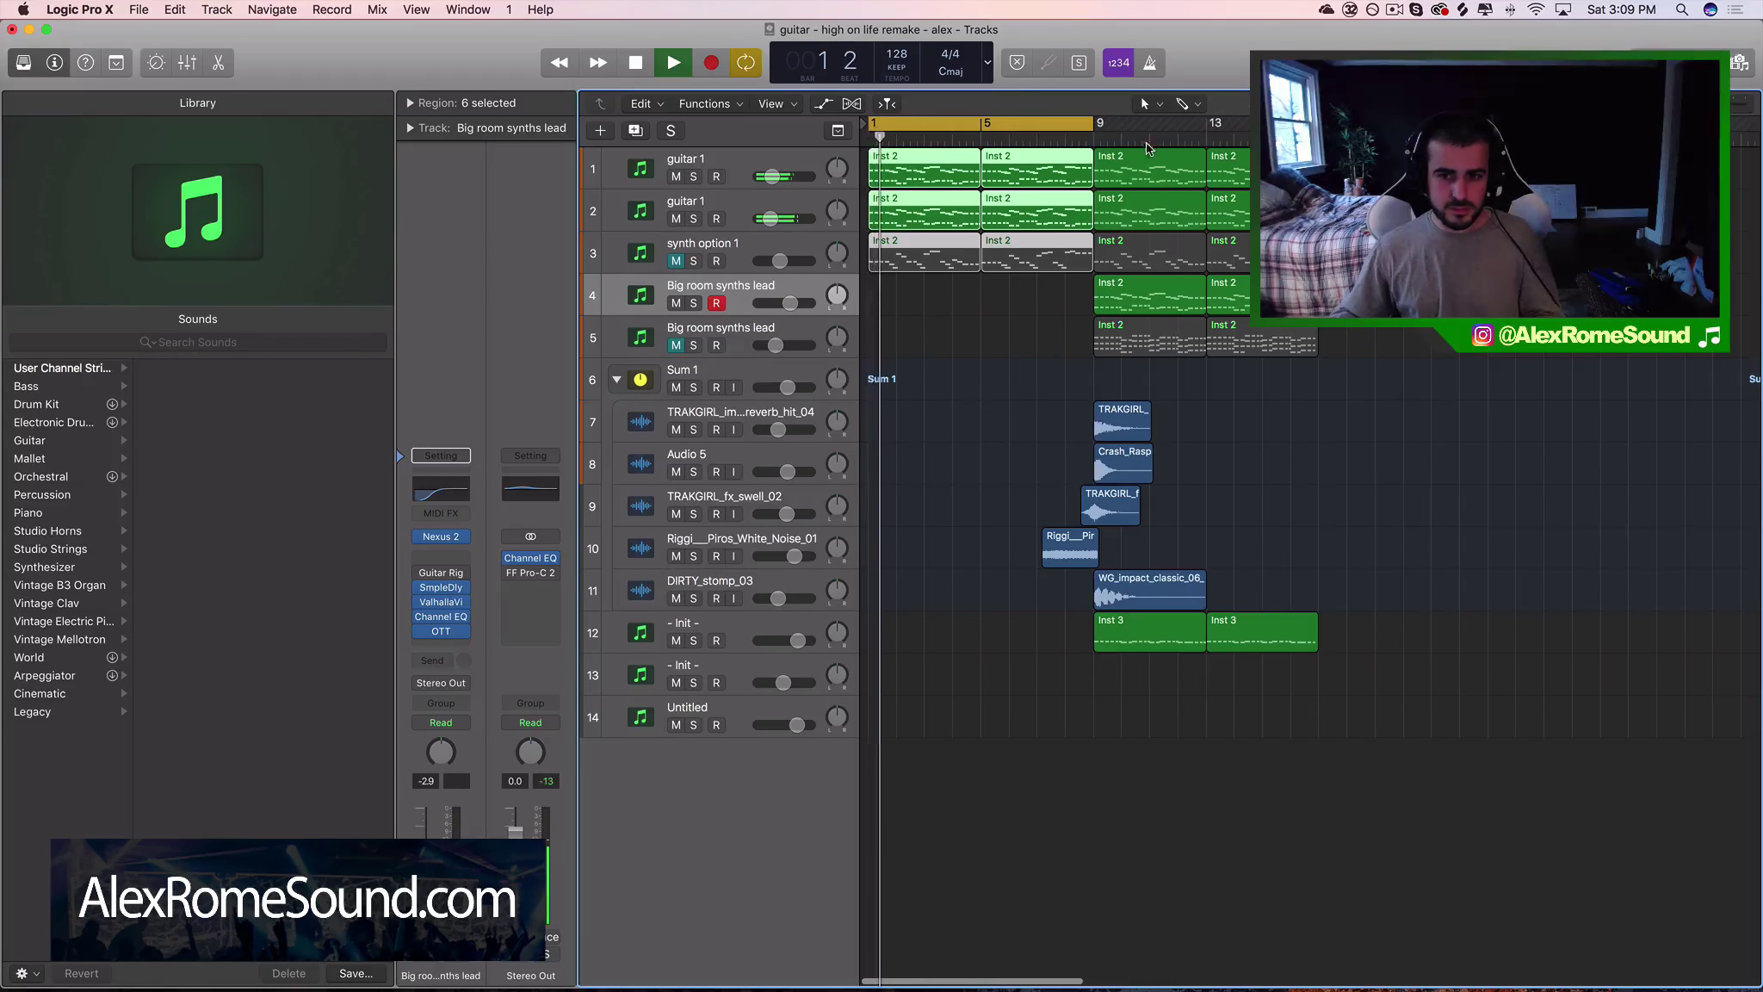
key(space)
Set the cycle range to bars 9 to 17, and select and deselect the Inst 2 regions within it
click(1075, 128)
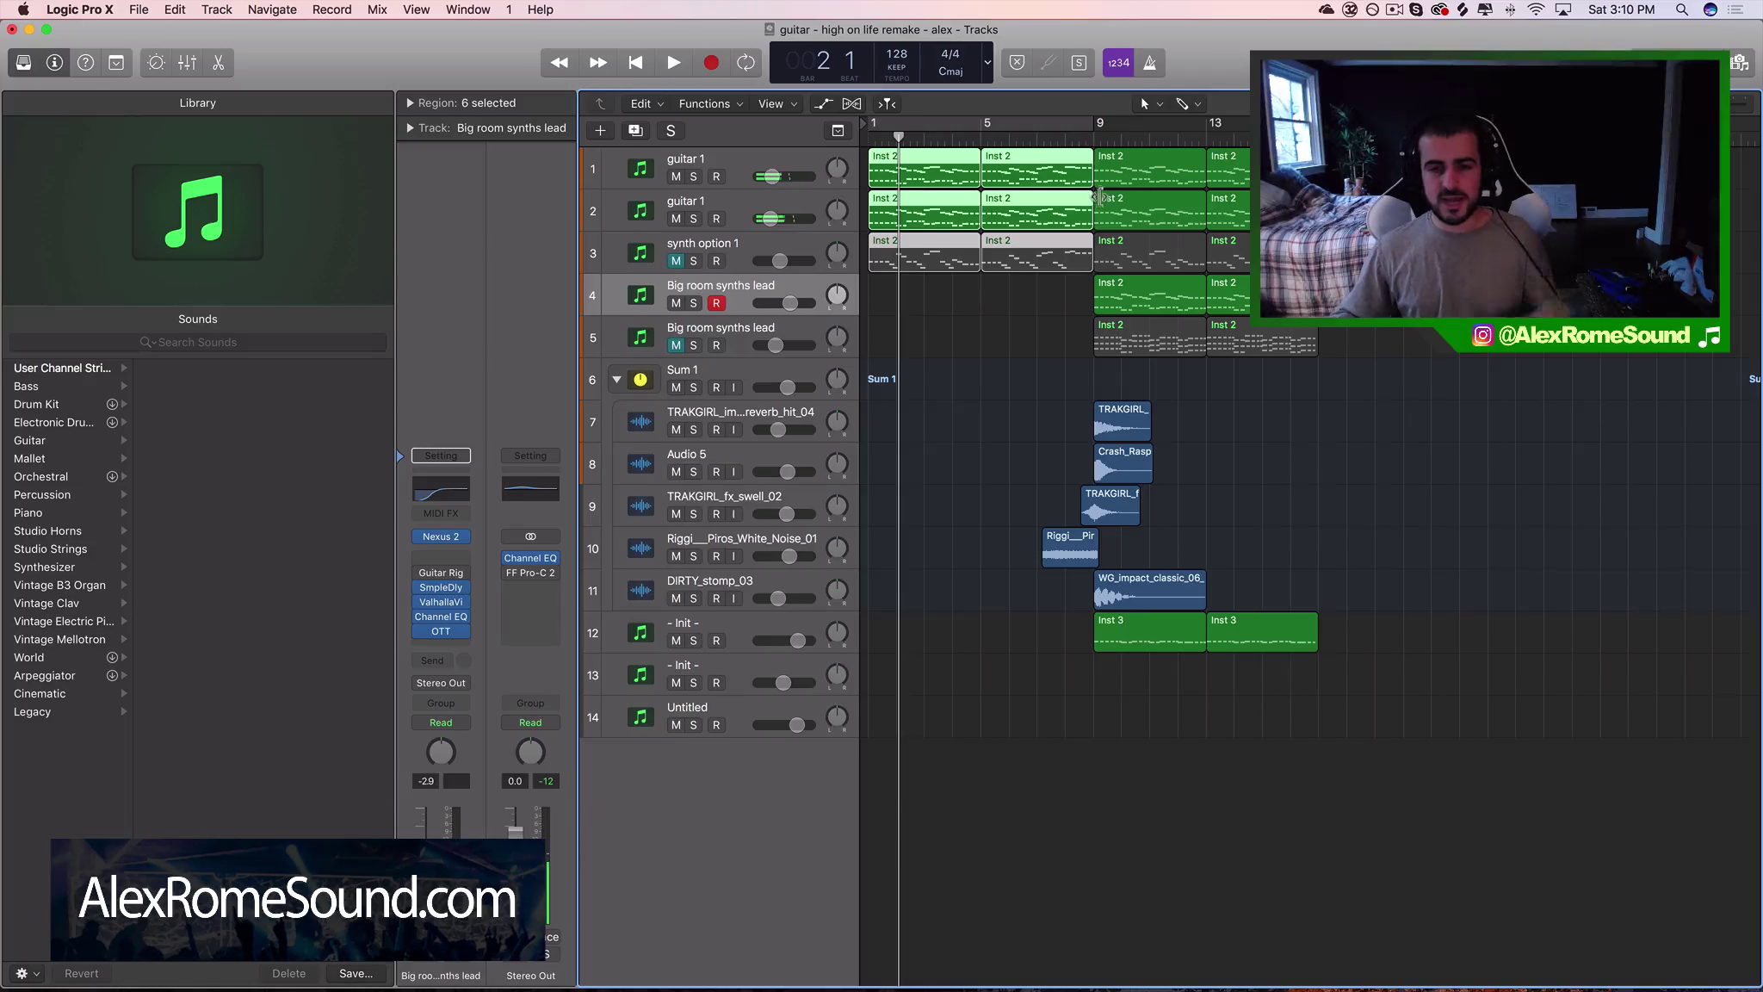
click(1099, 123)
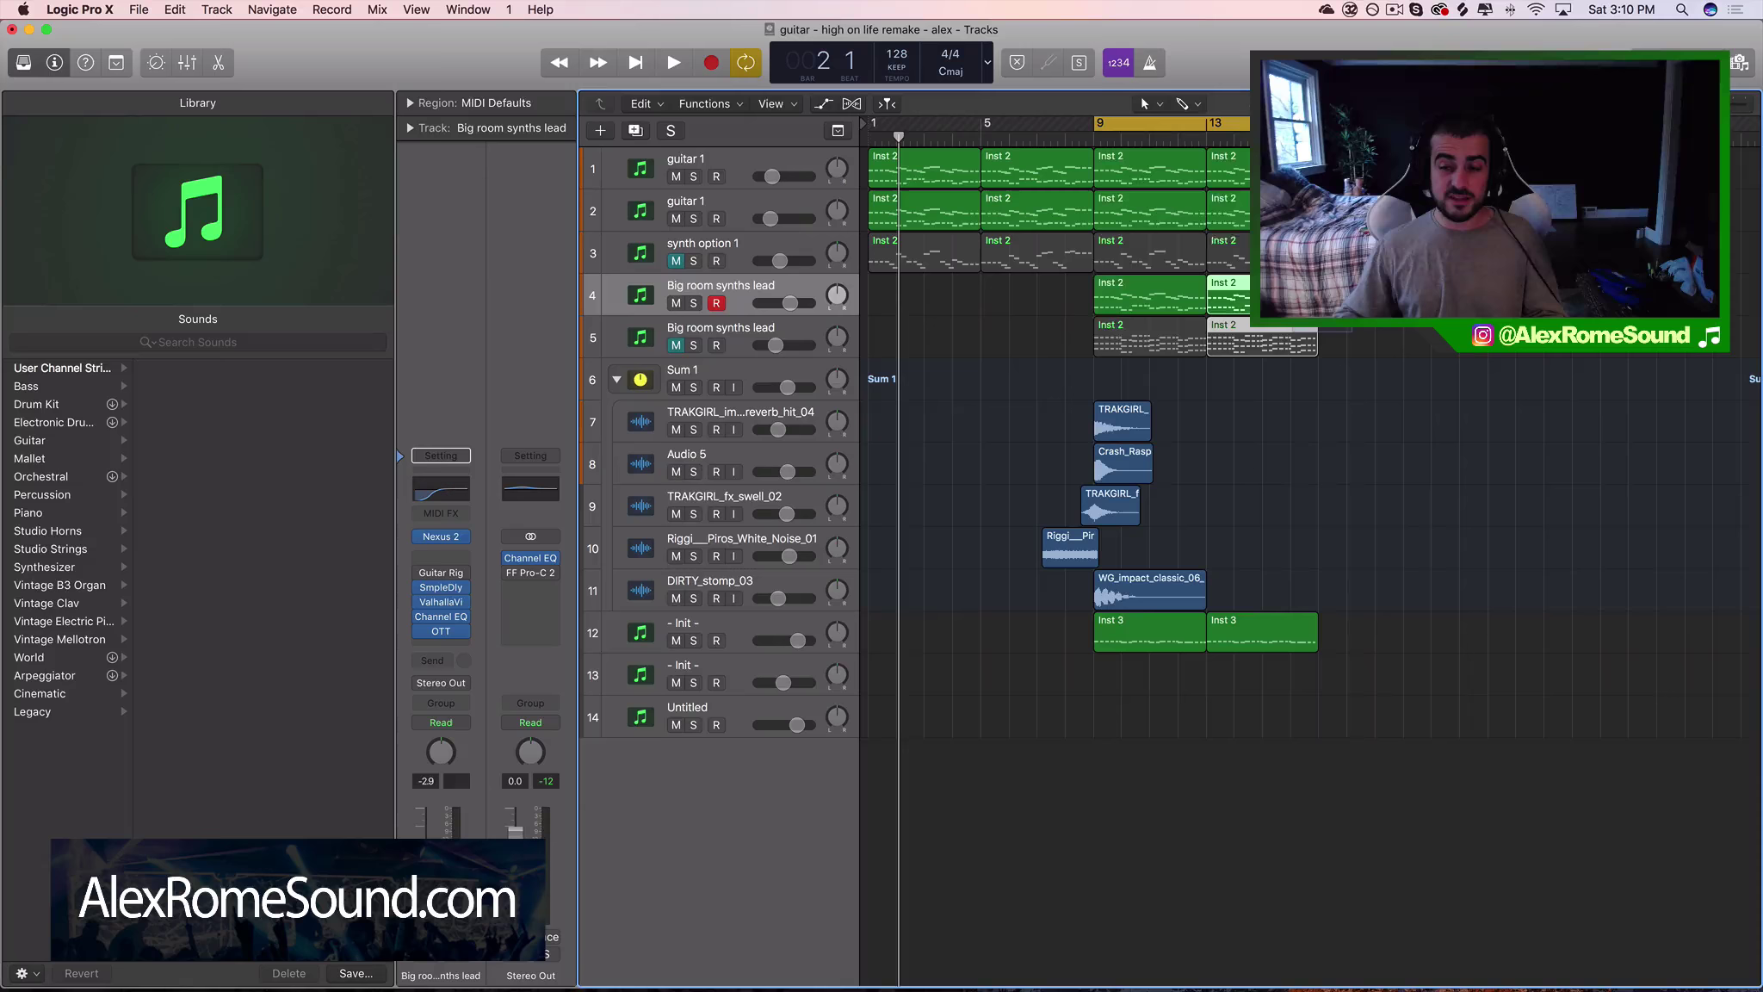
drag(1353, 332, 1160, 177)
scroll(1261, 326, right, 3)
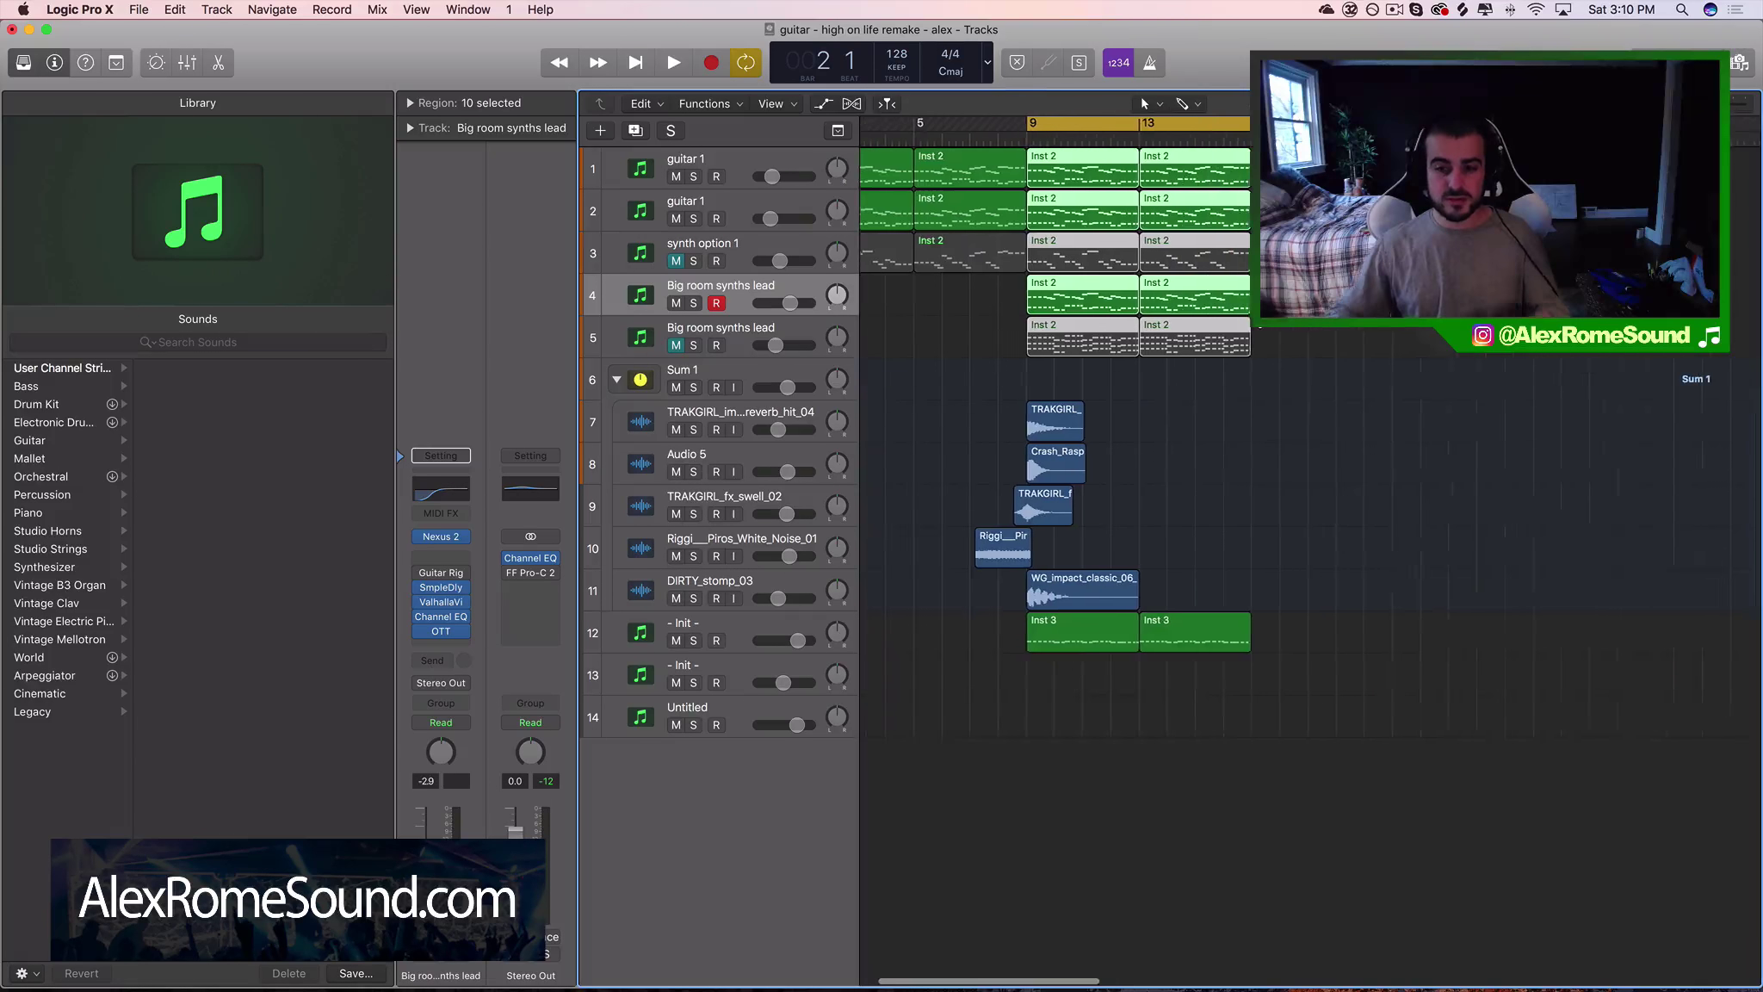
click(1242, 314)
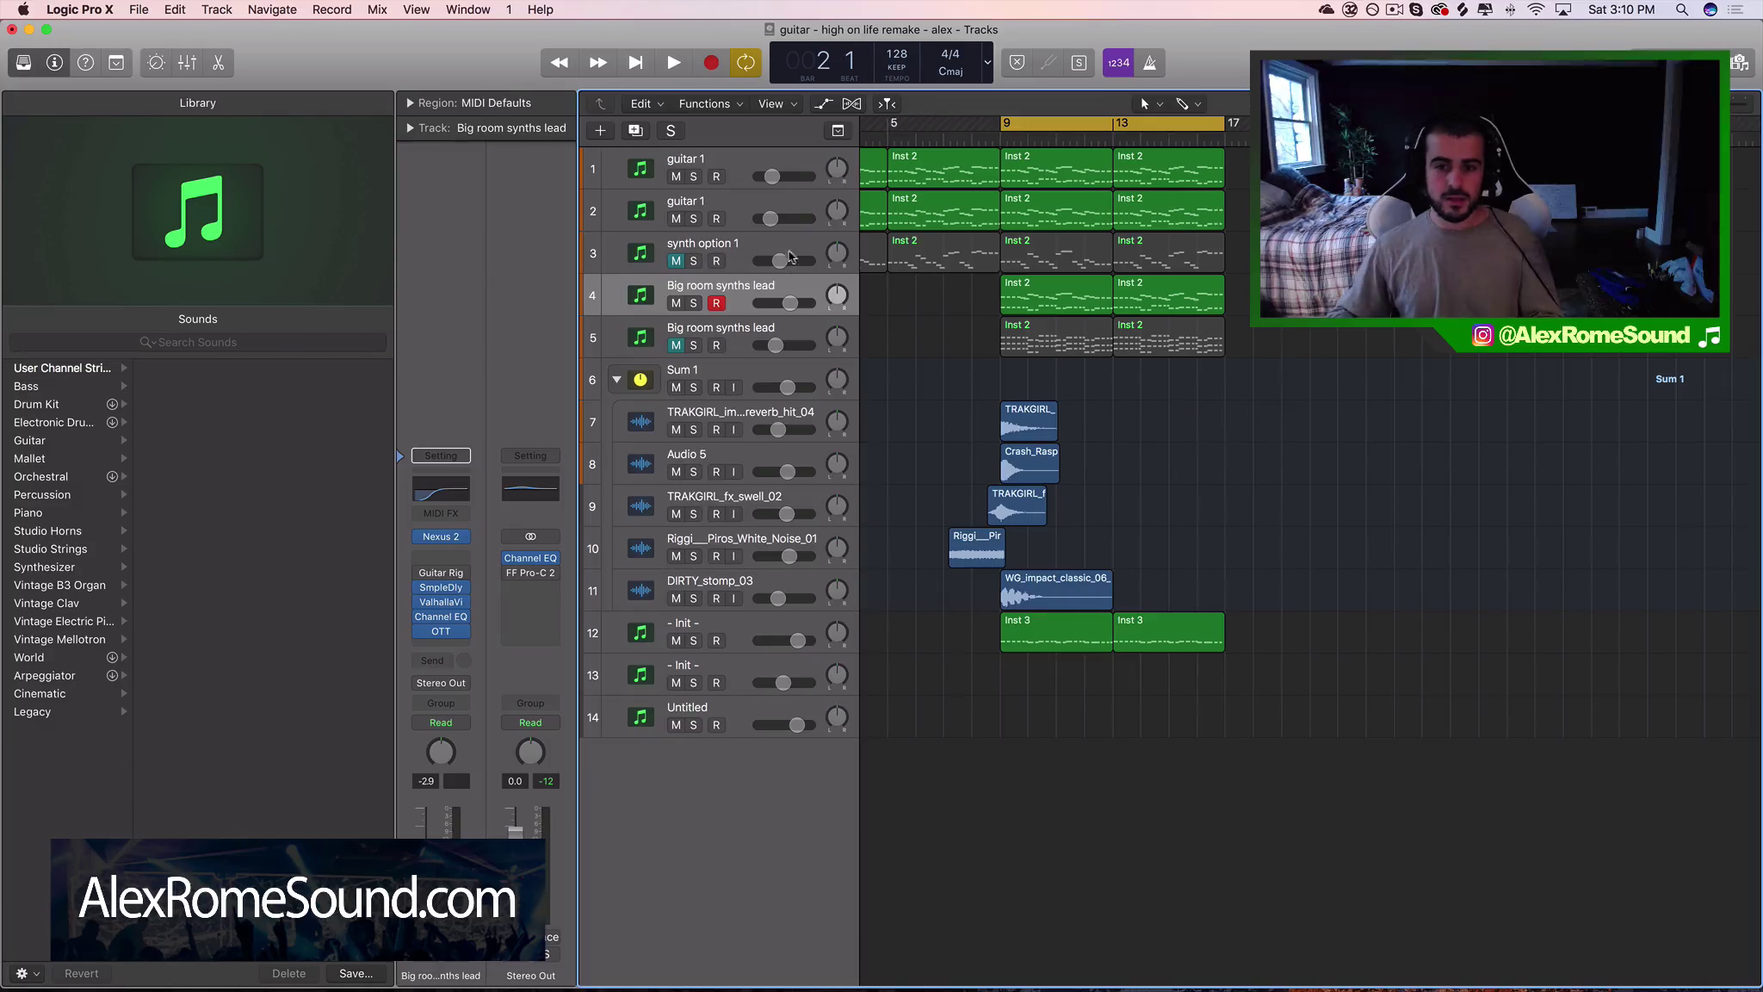
Solo the first Big room synths lead track and play it while checking the preset in its Nexus 2
click(749, 293)
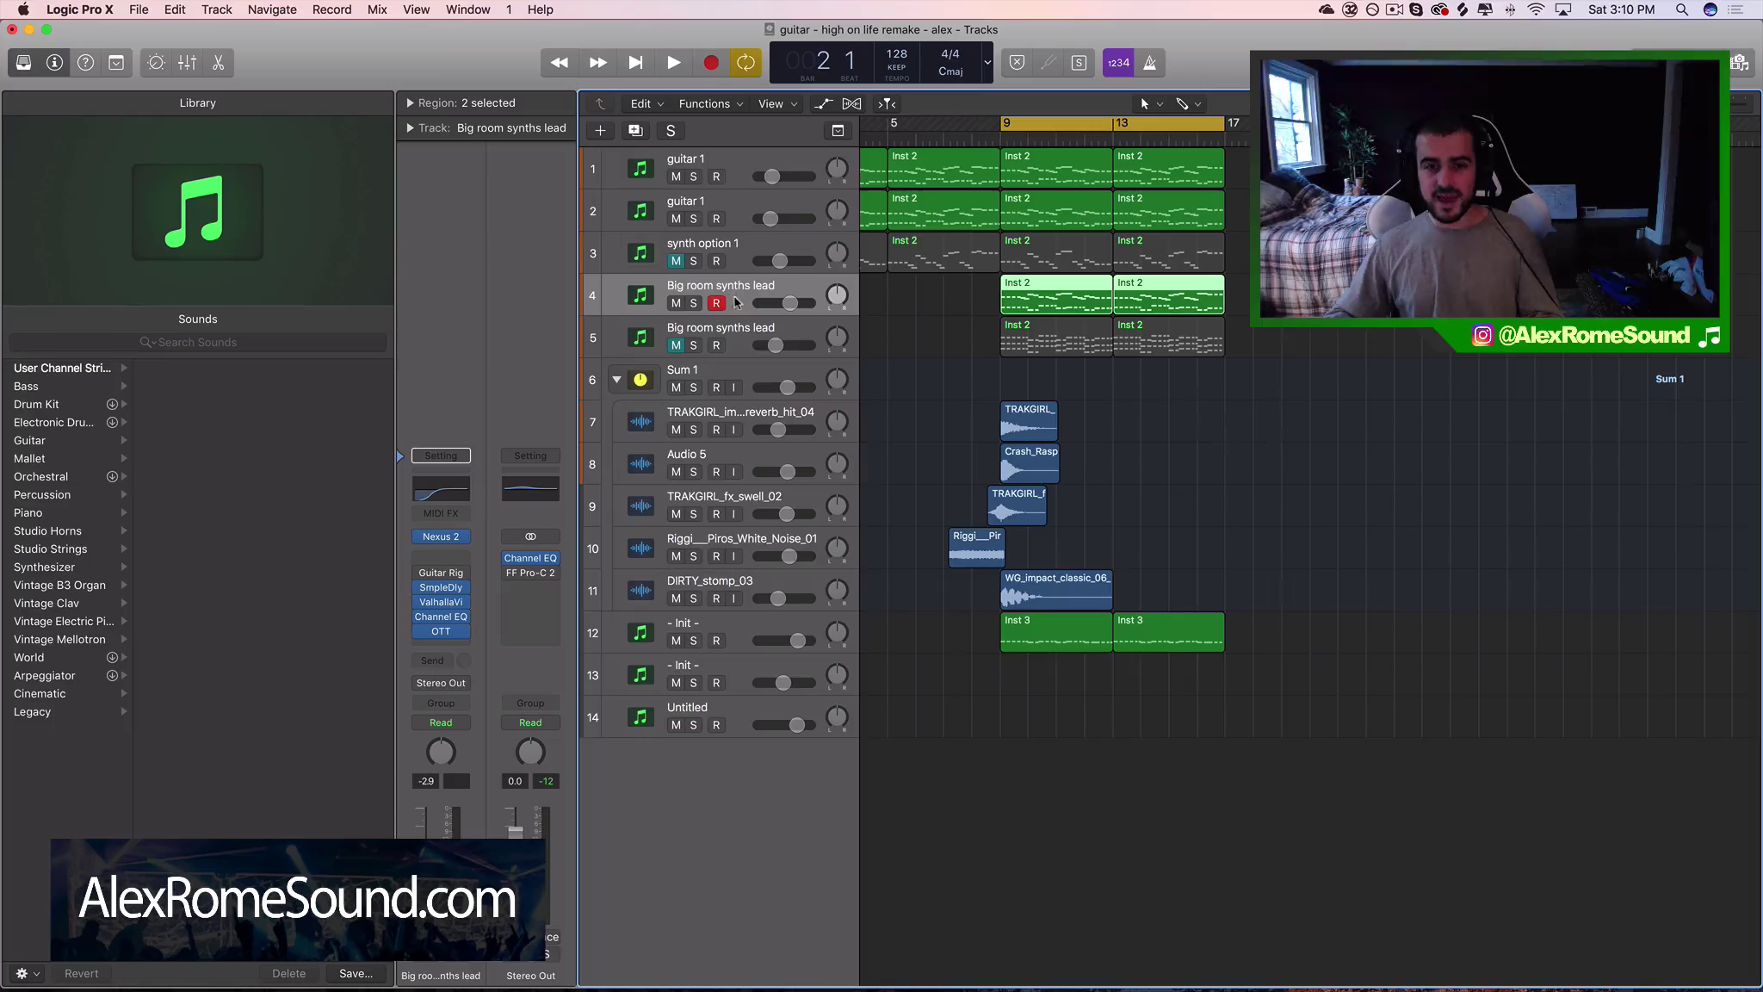
click(694, 303)
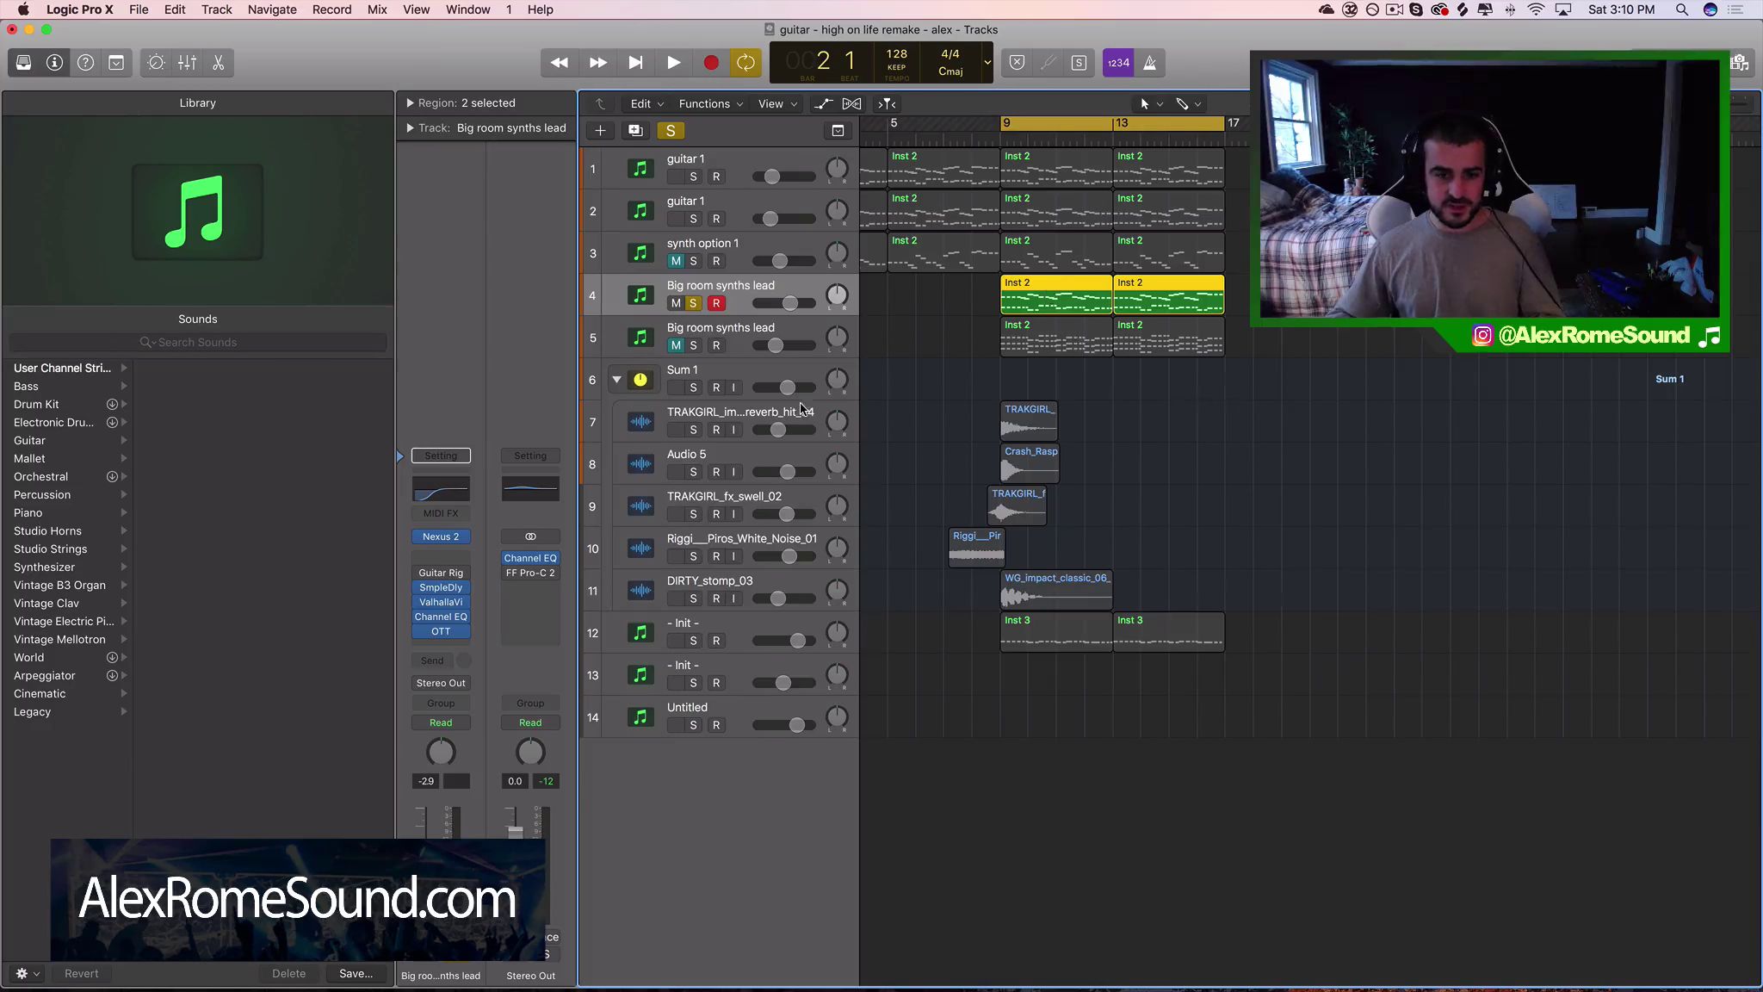
key(space)
click(447, 537)
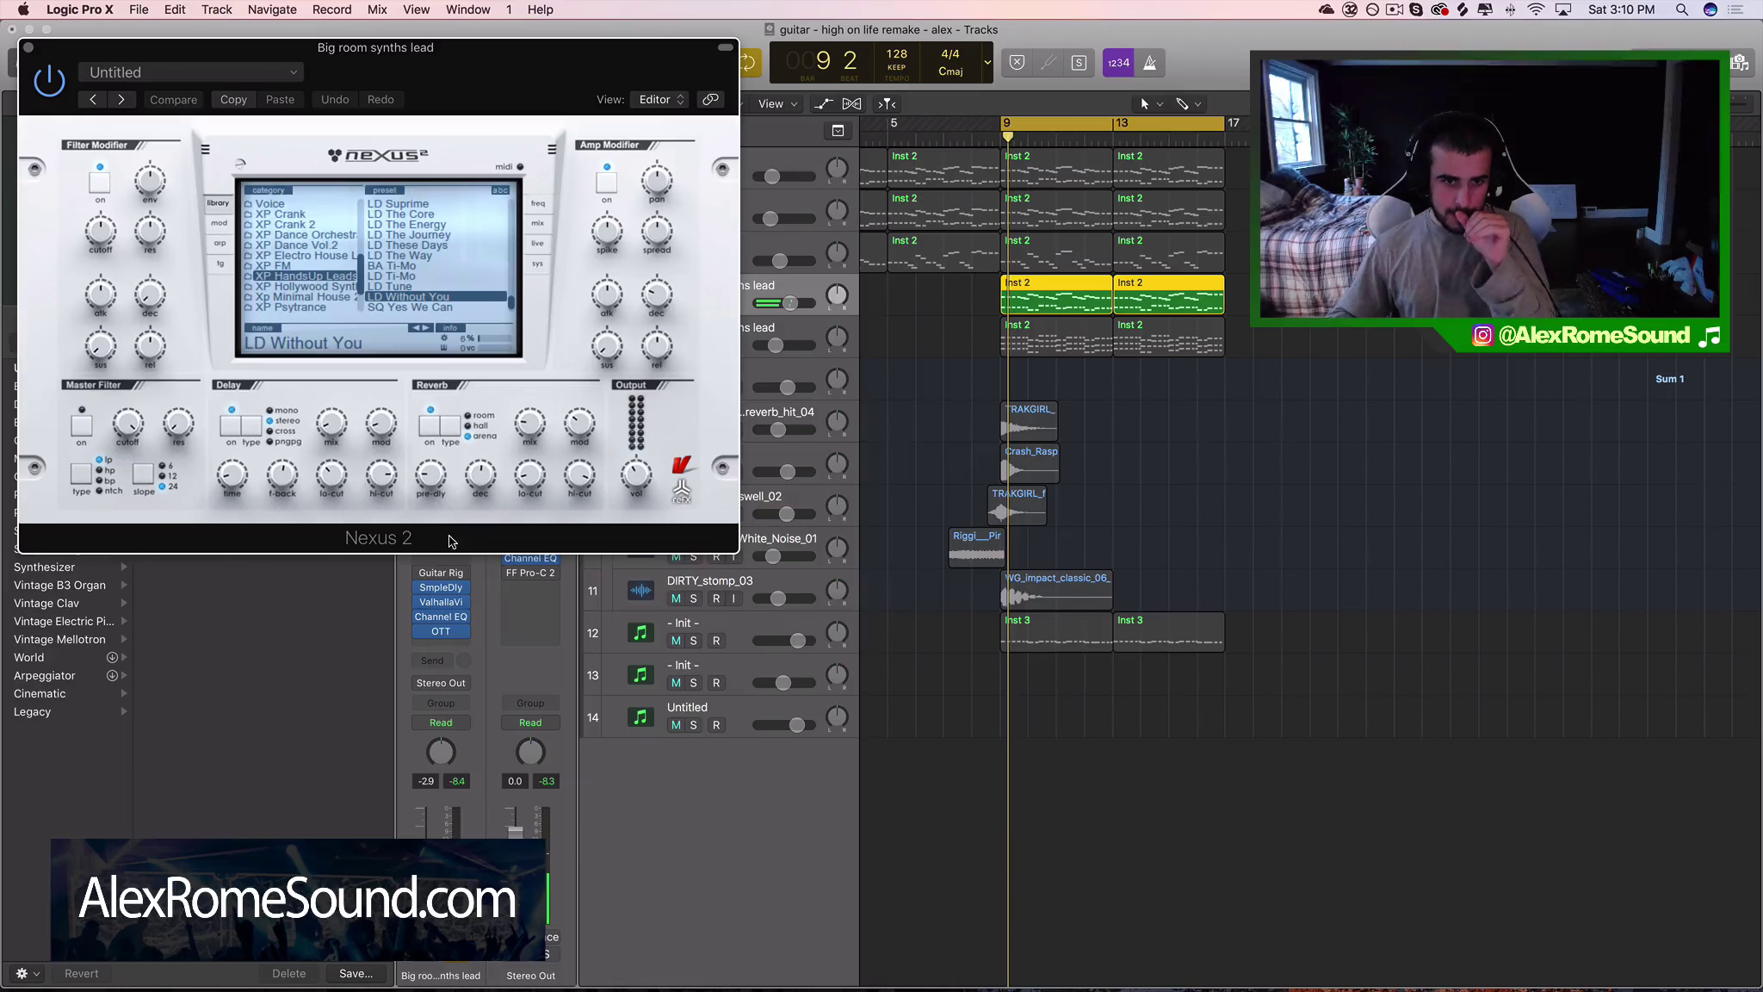
key(super+w)
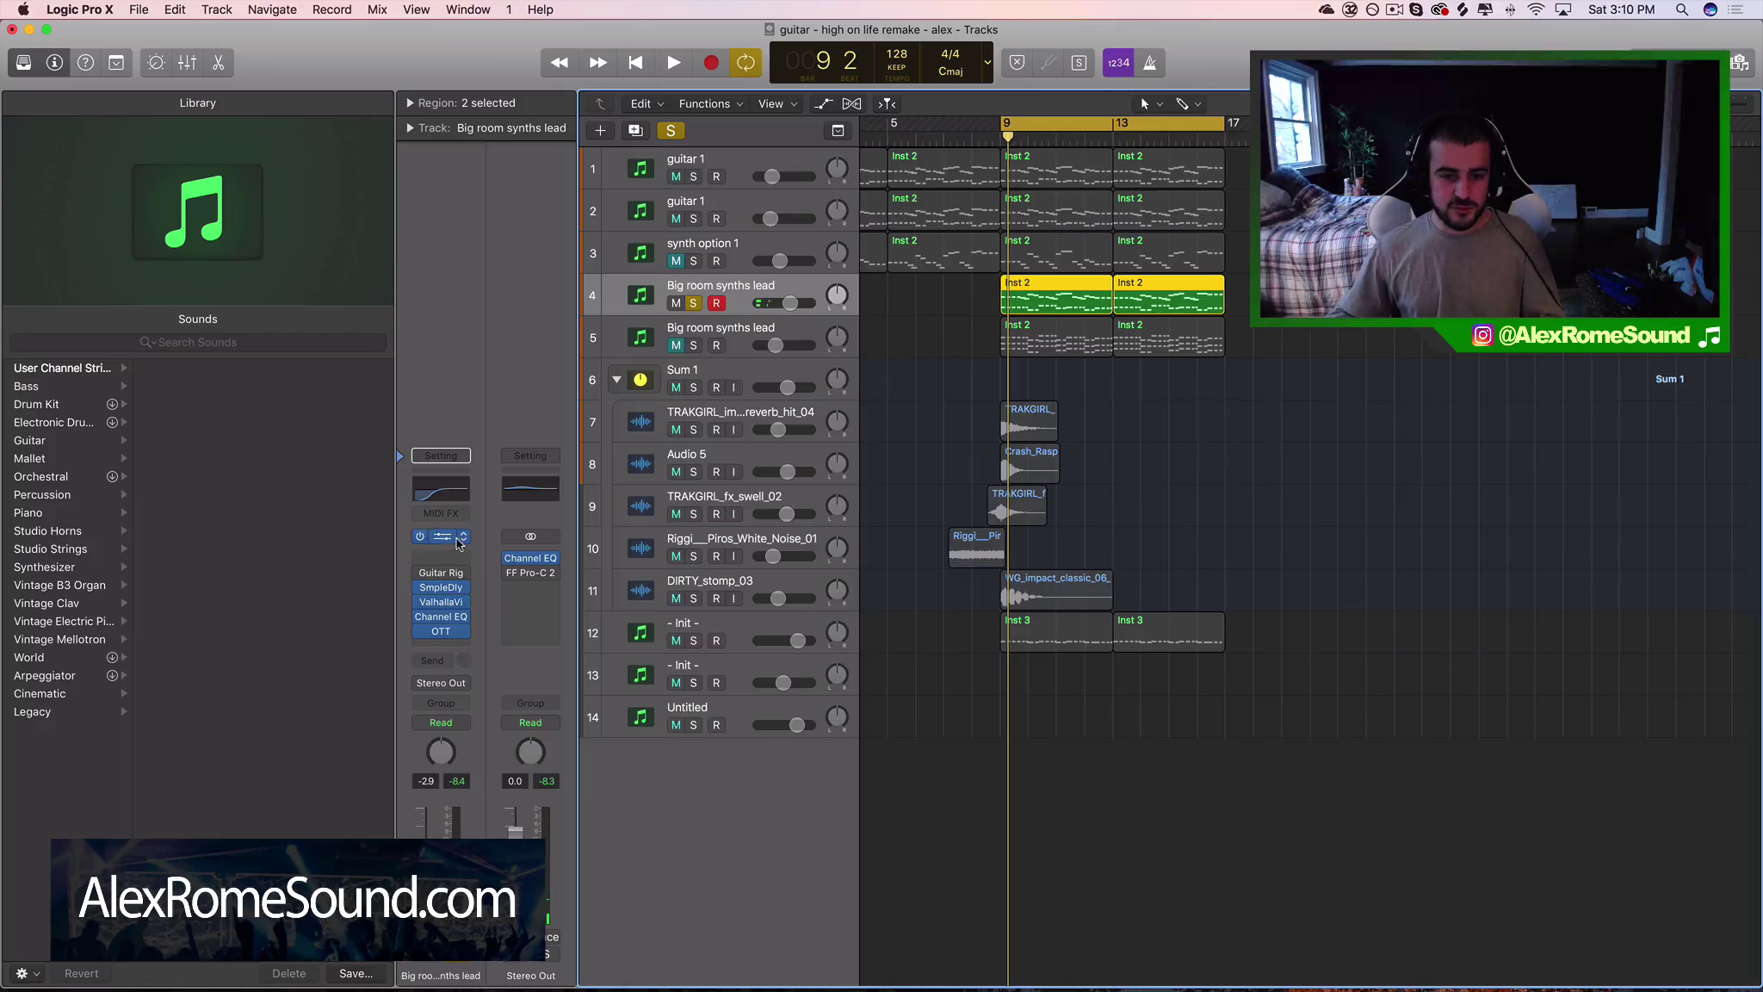
Remove Nexus 2 from the first Big room synths lead track and load a fresh Nexus 2 instance in its place
click(462, 539)
click(477, 514)
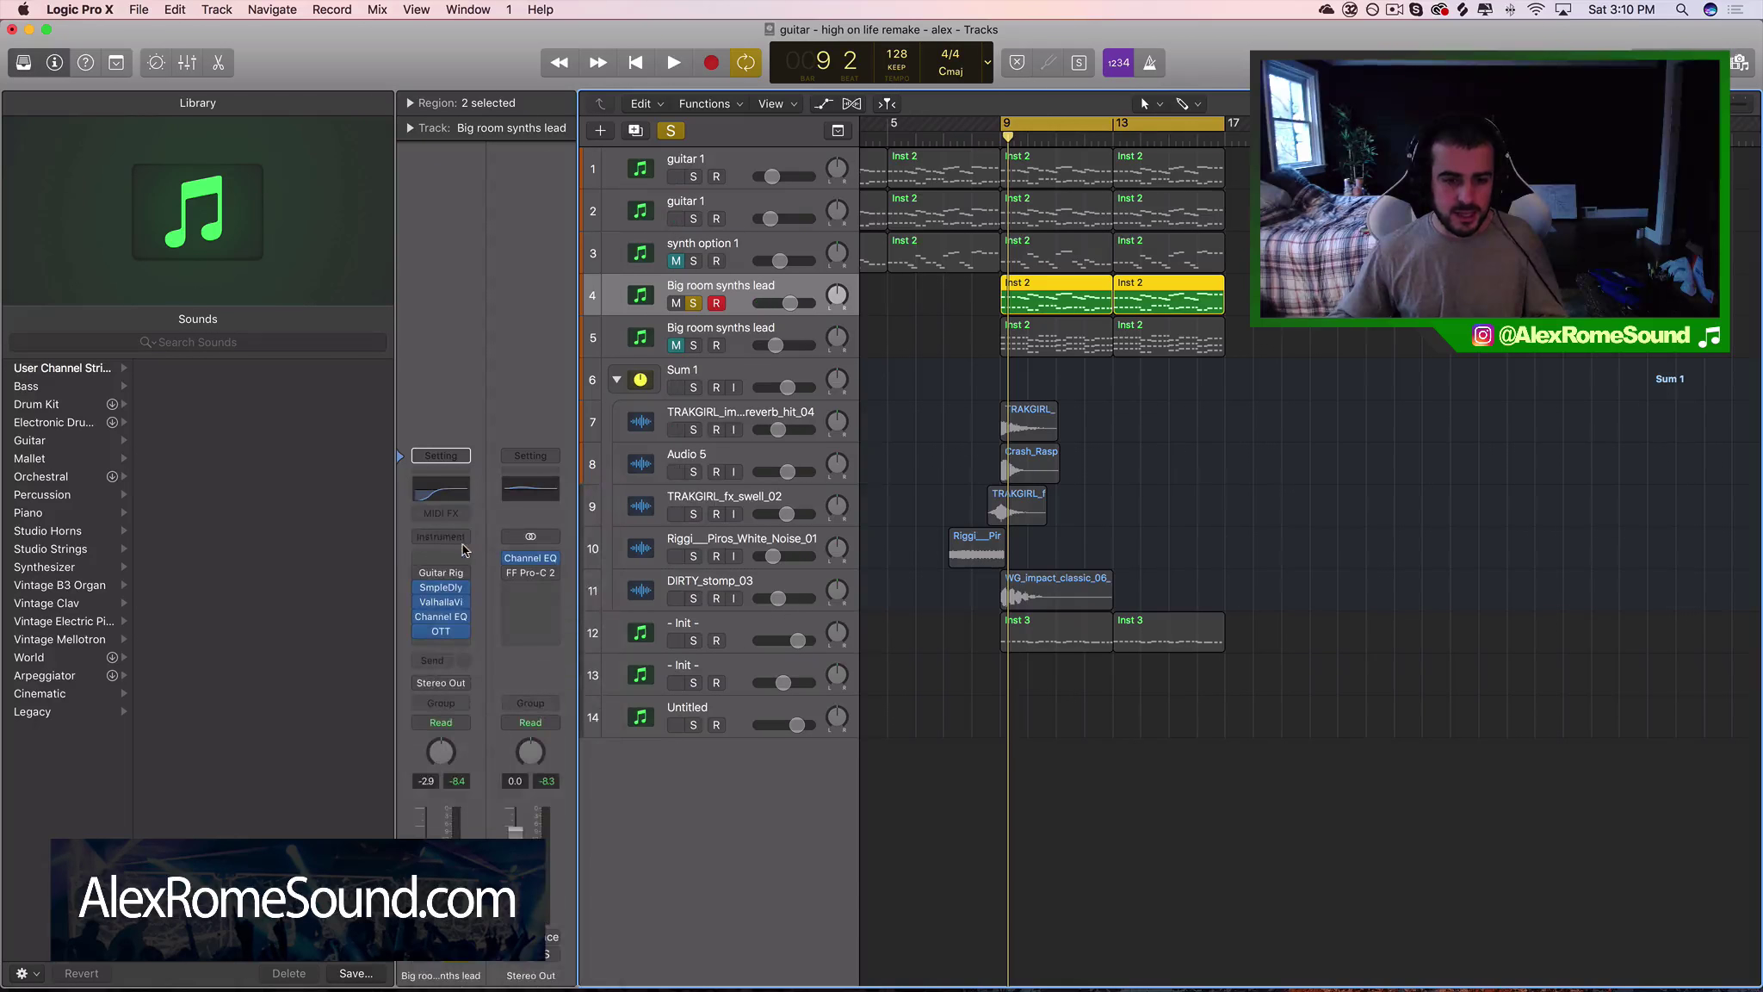
click(462, 546)
mouse_move(501, 966)
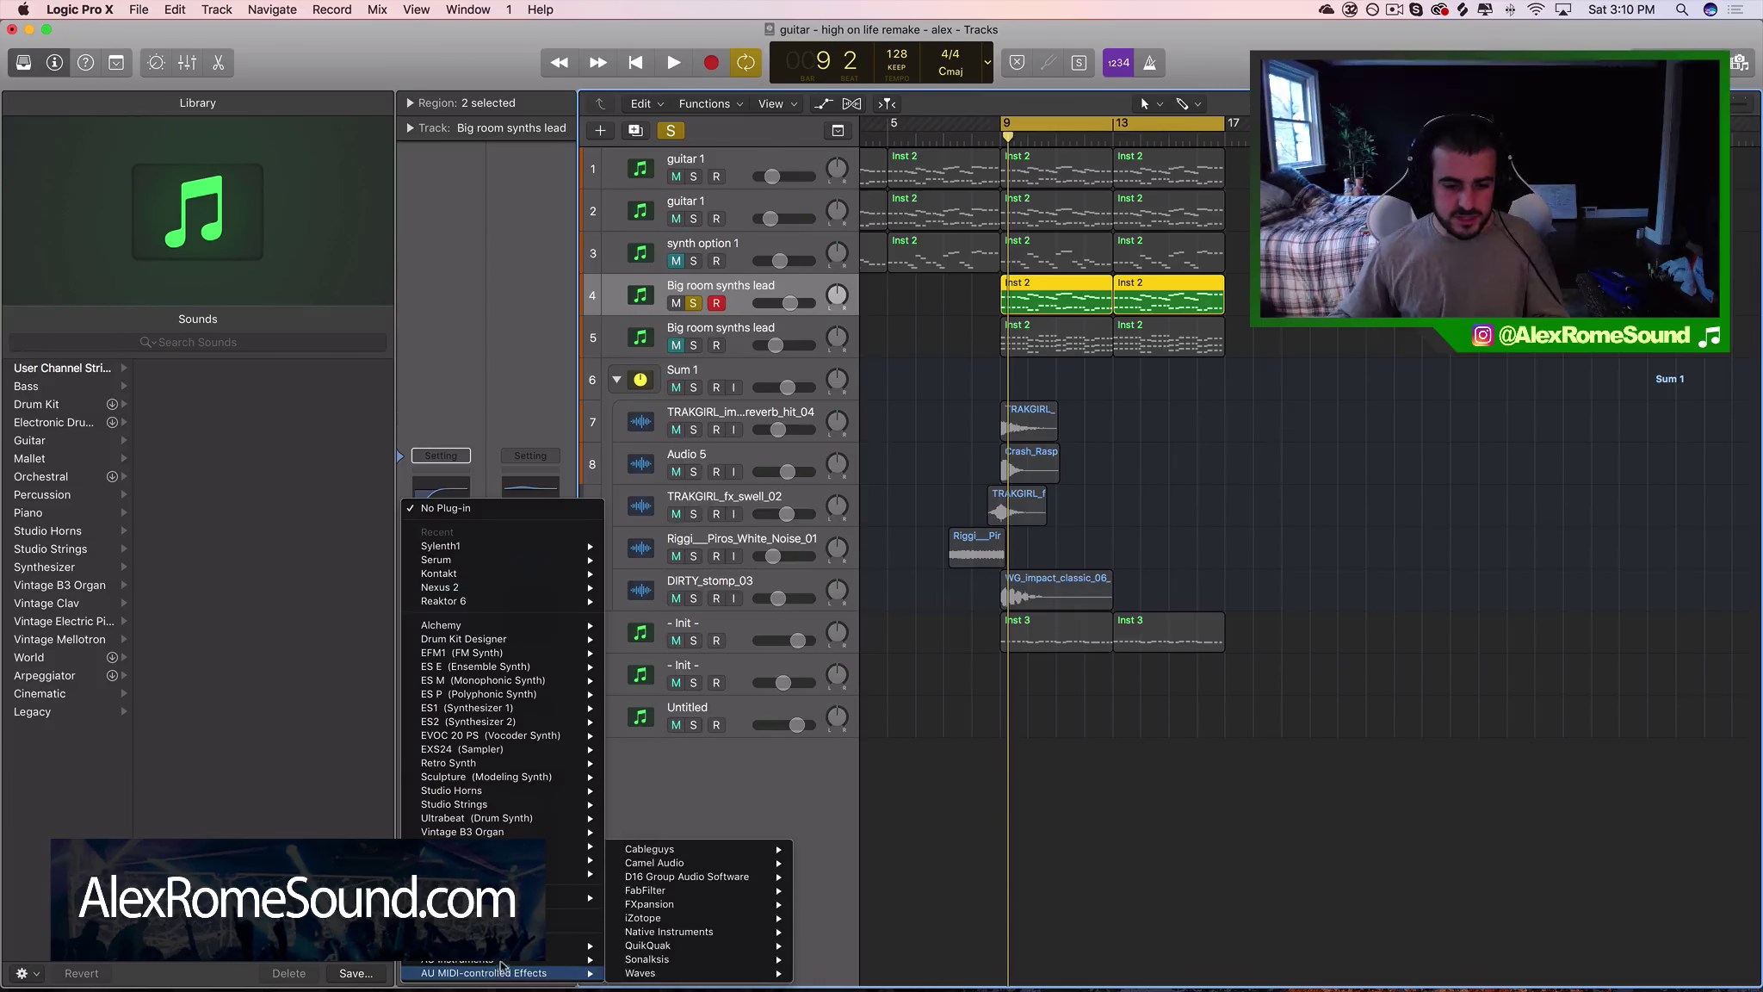
mouse_move(689, 947)
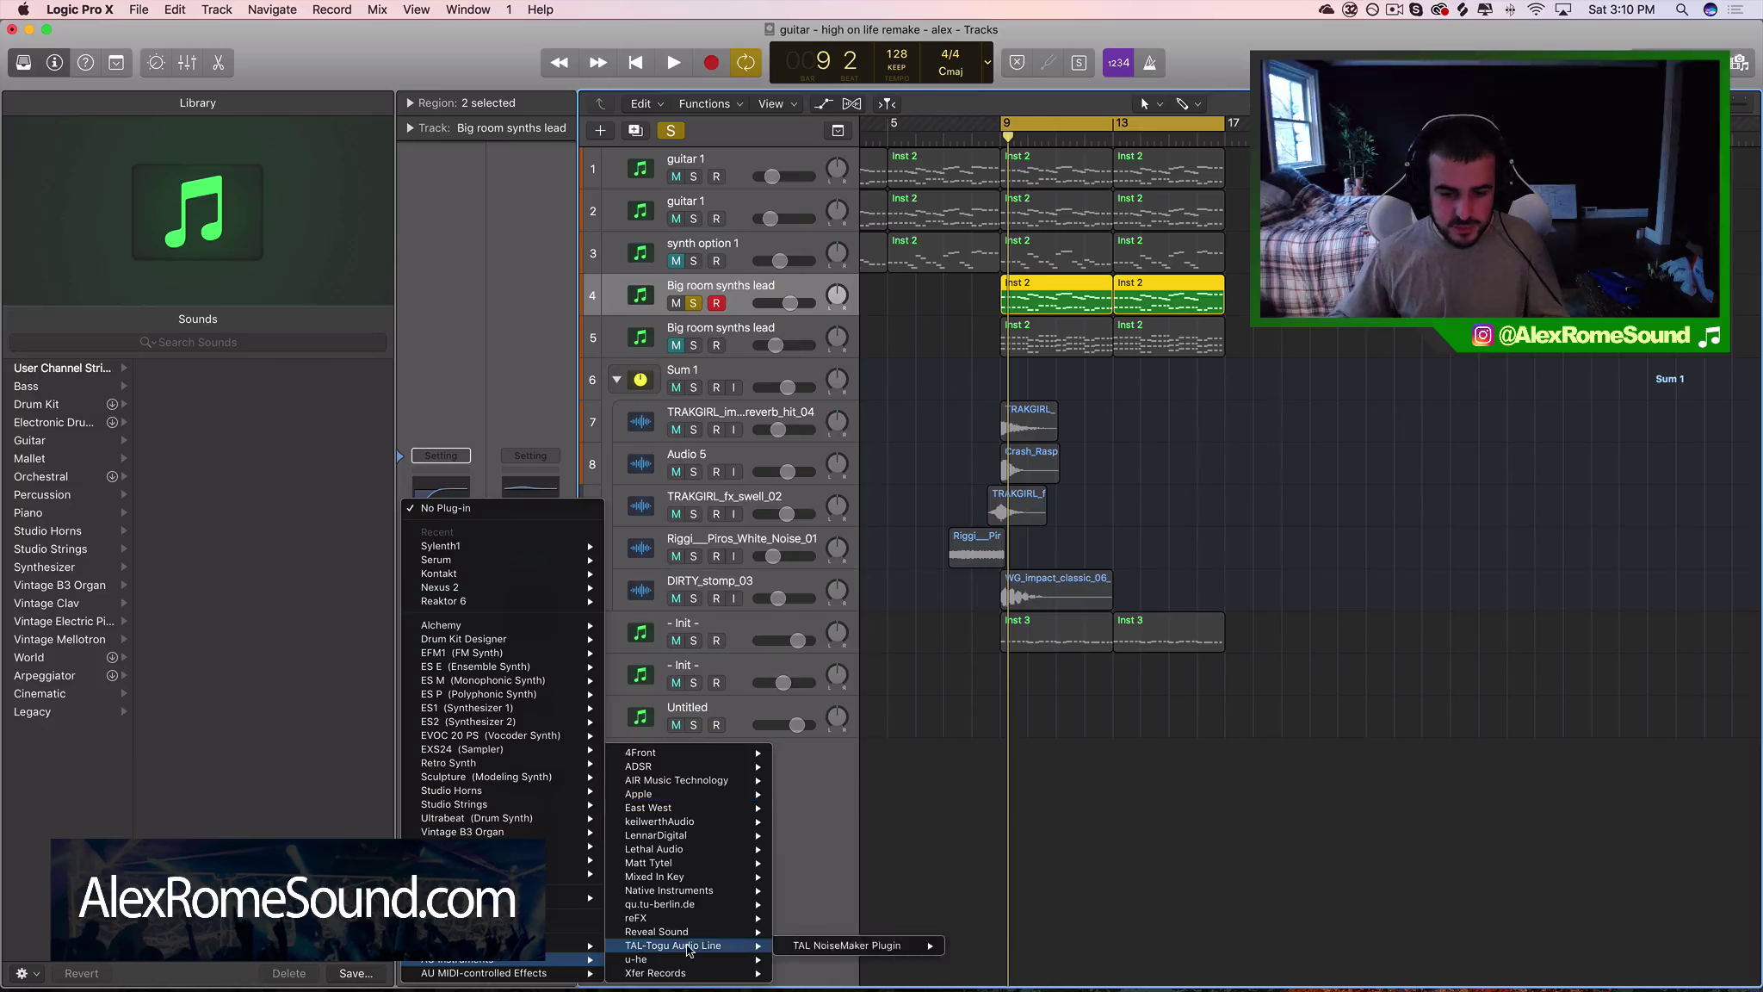
mouse_move(852, 919)
click(918, 919)
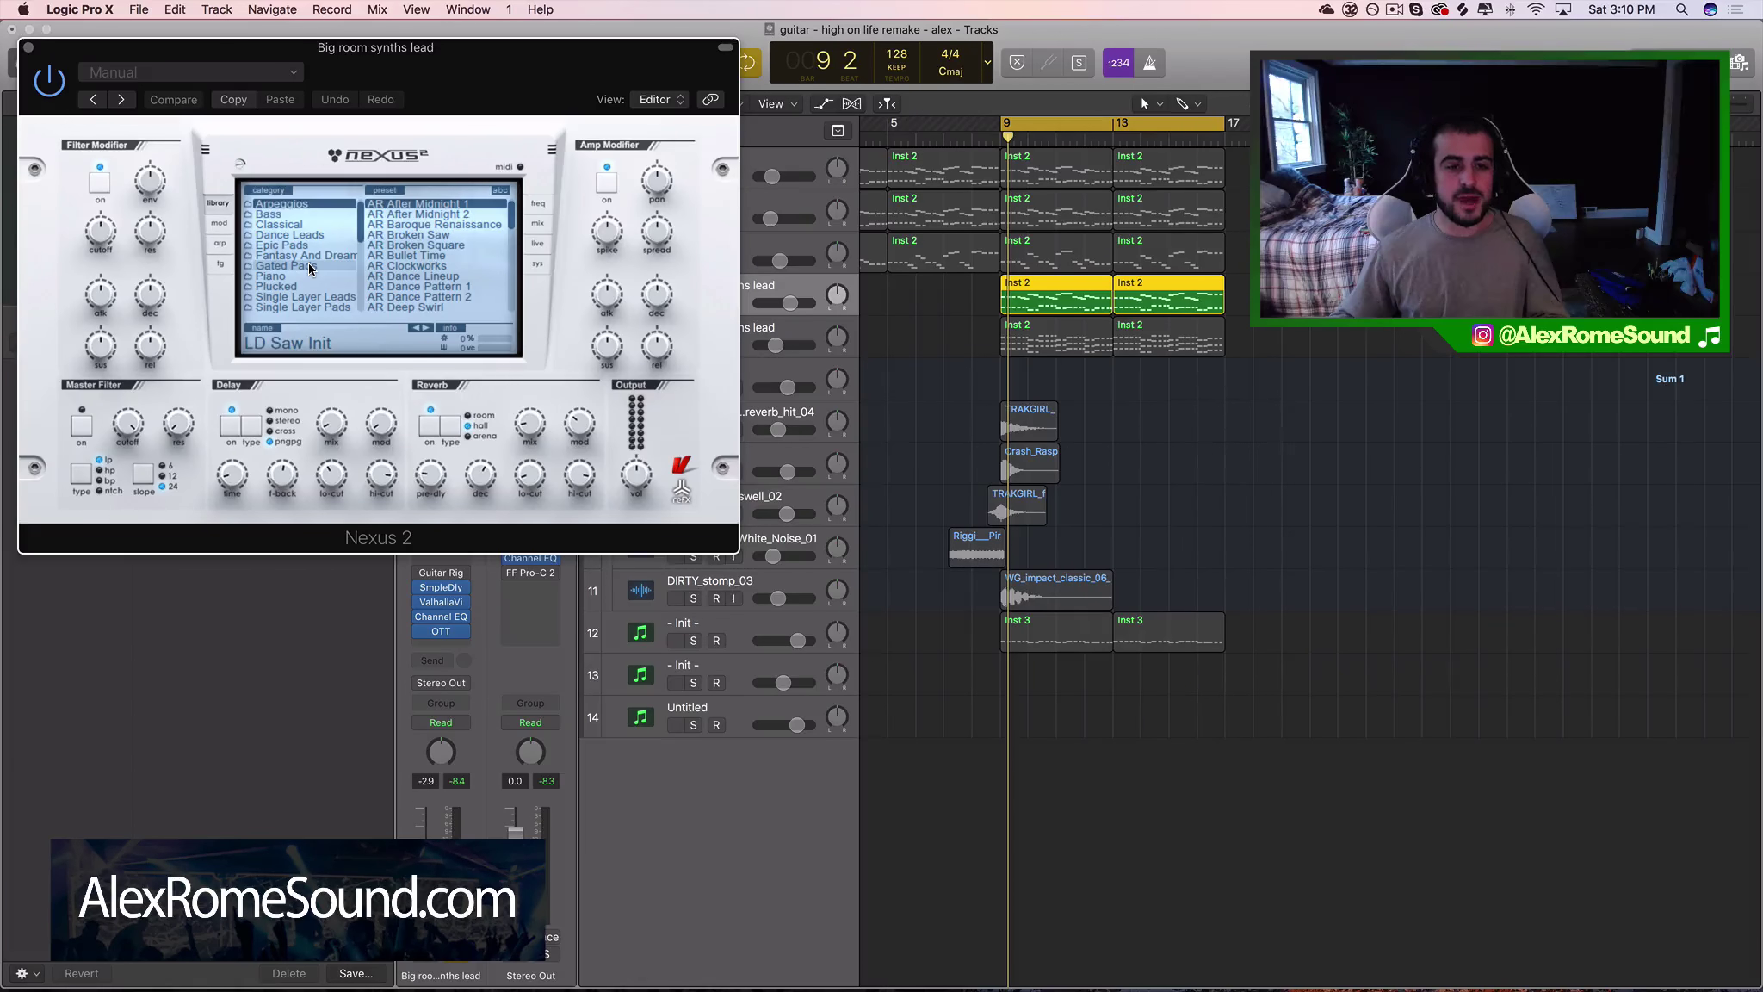
Load the LD Without You preset from the XP HandsUp Leads category in Nexus 2
scroll(310, 269, down, 3)
scroll(310, 269, down, 10)
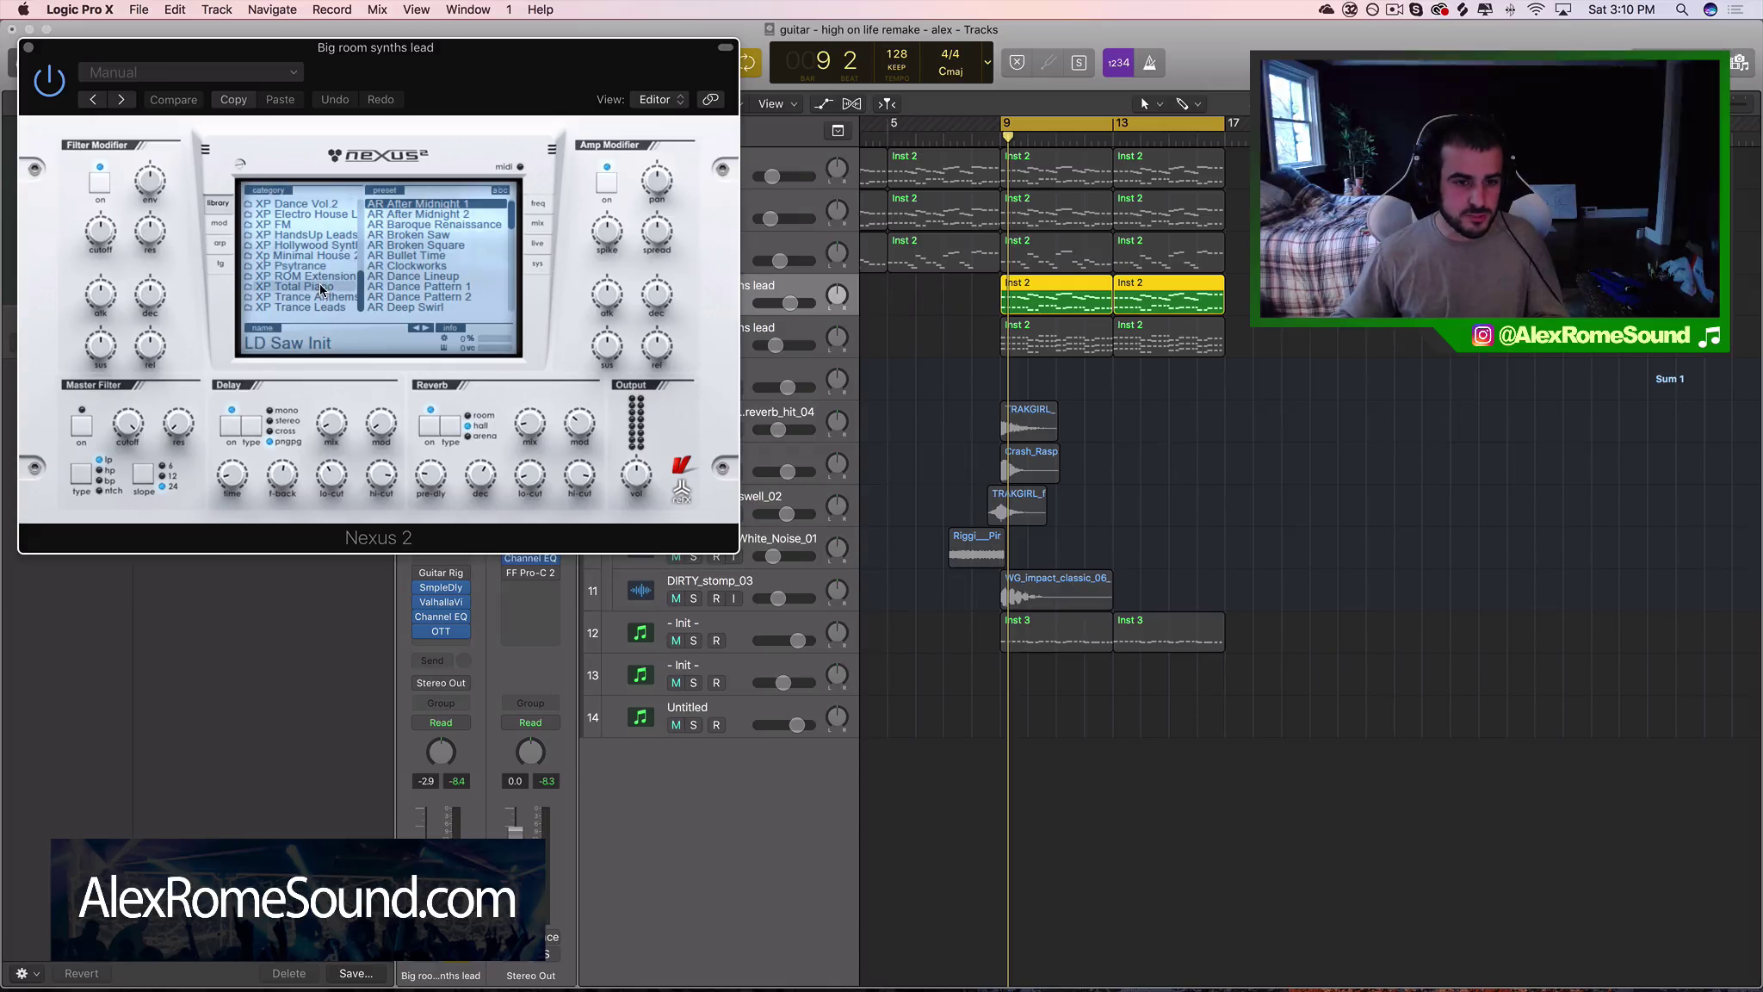
click(306, 235)
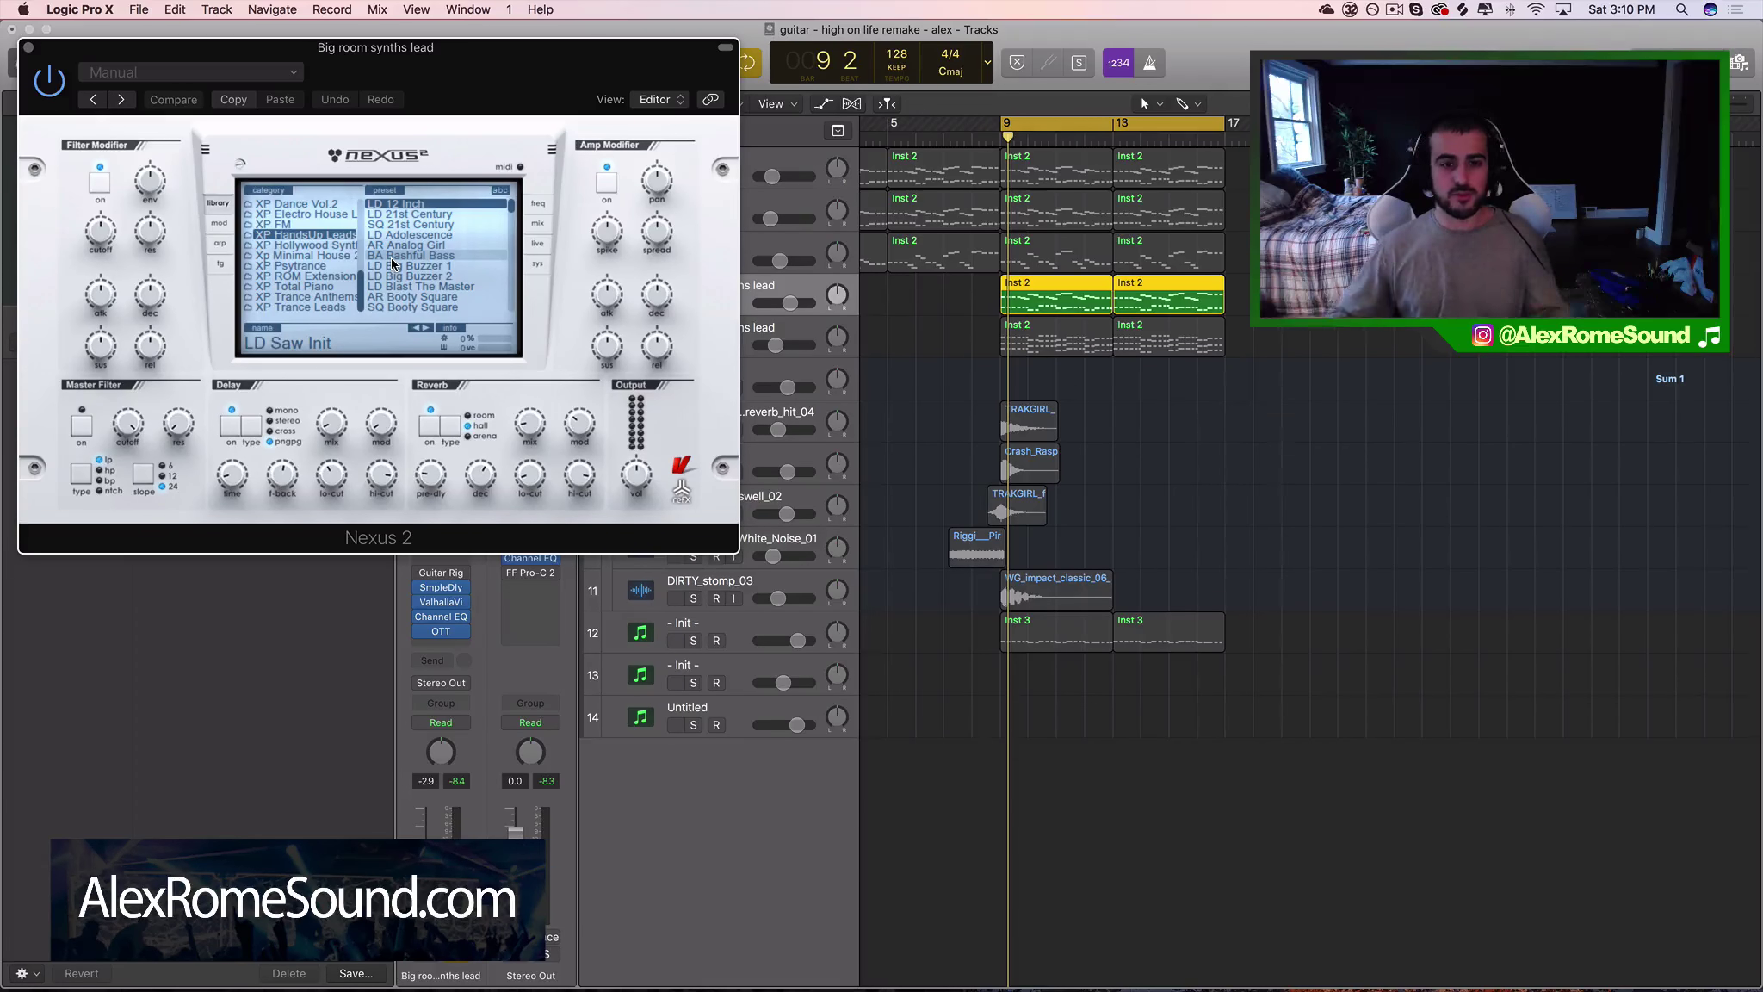
scroll(407, 265, down, 1)
scroll(407, 265, down, 2)
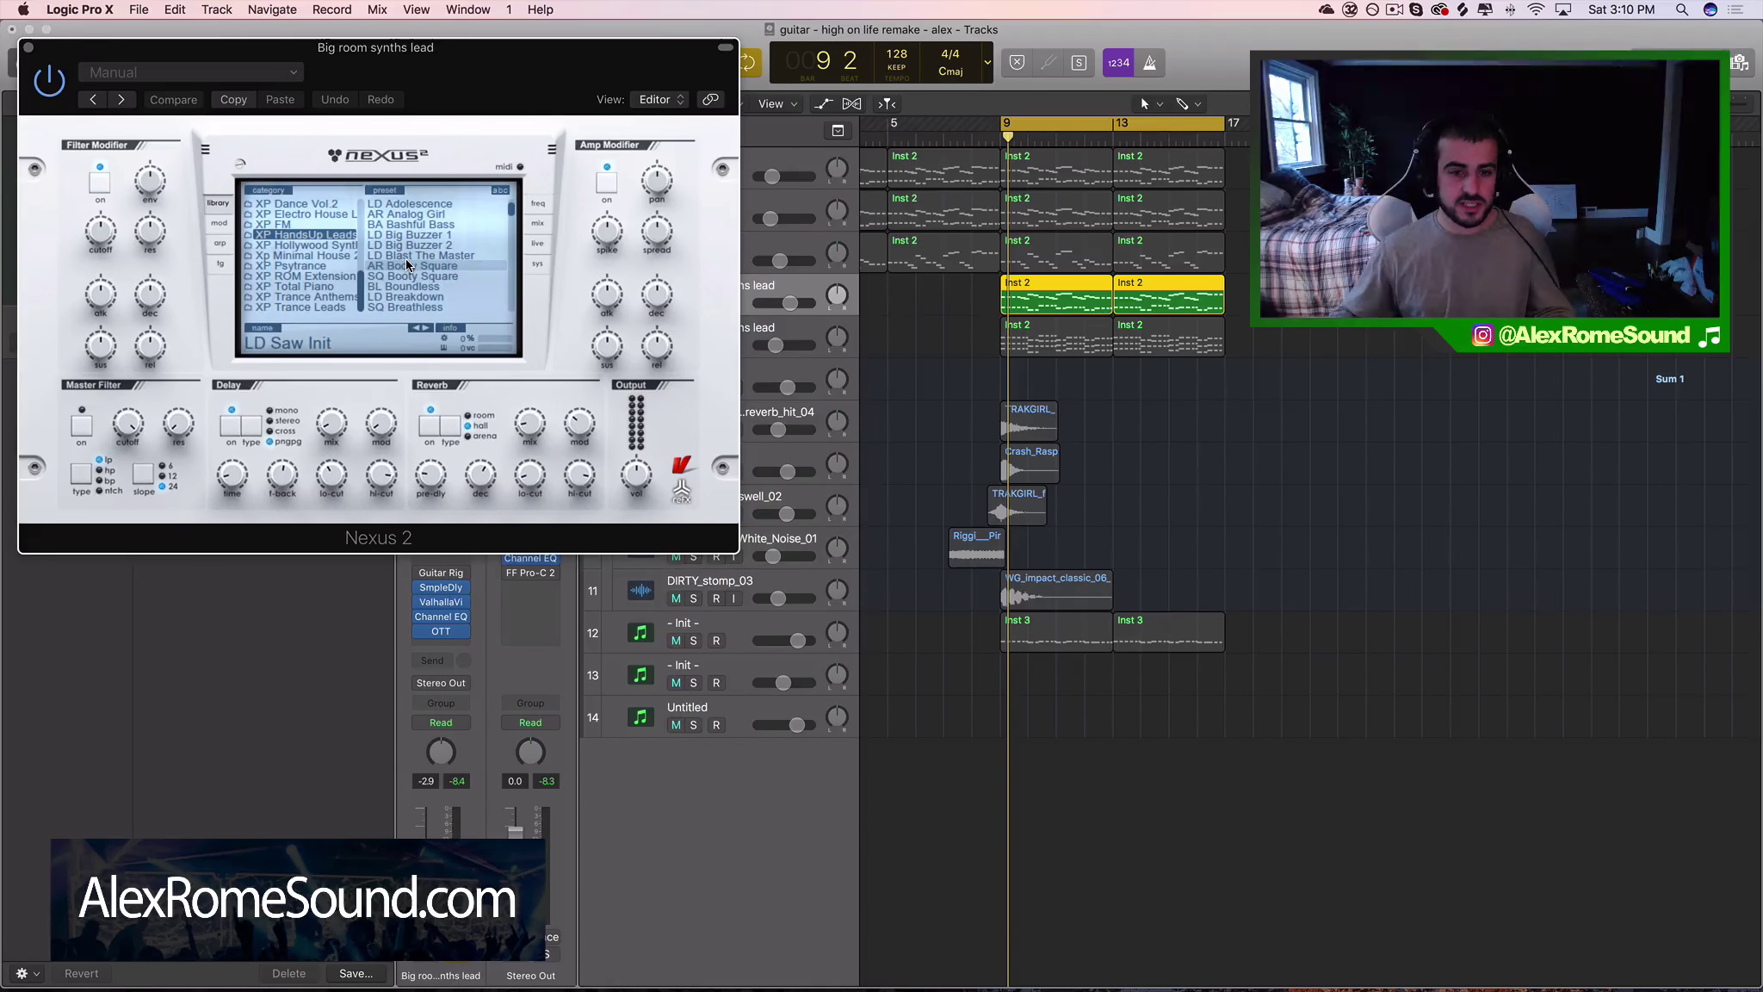
scroll(407, 265, down, 10)
scroll(407, 265, down, 9)
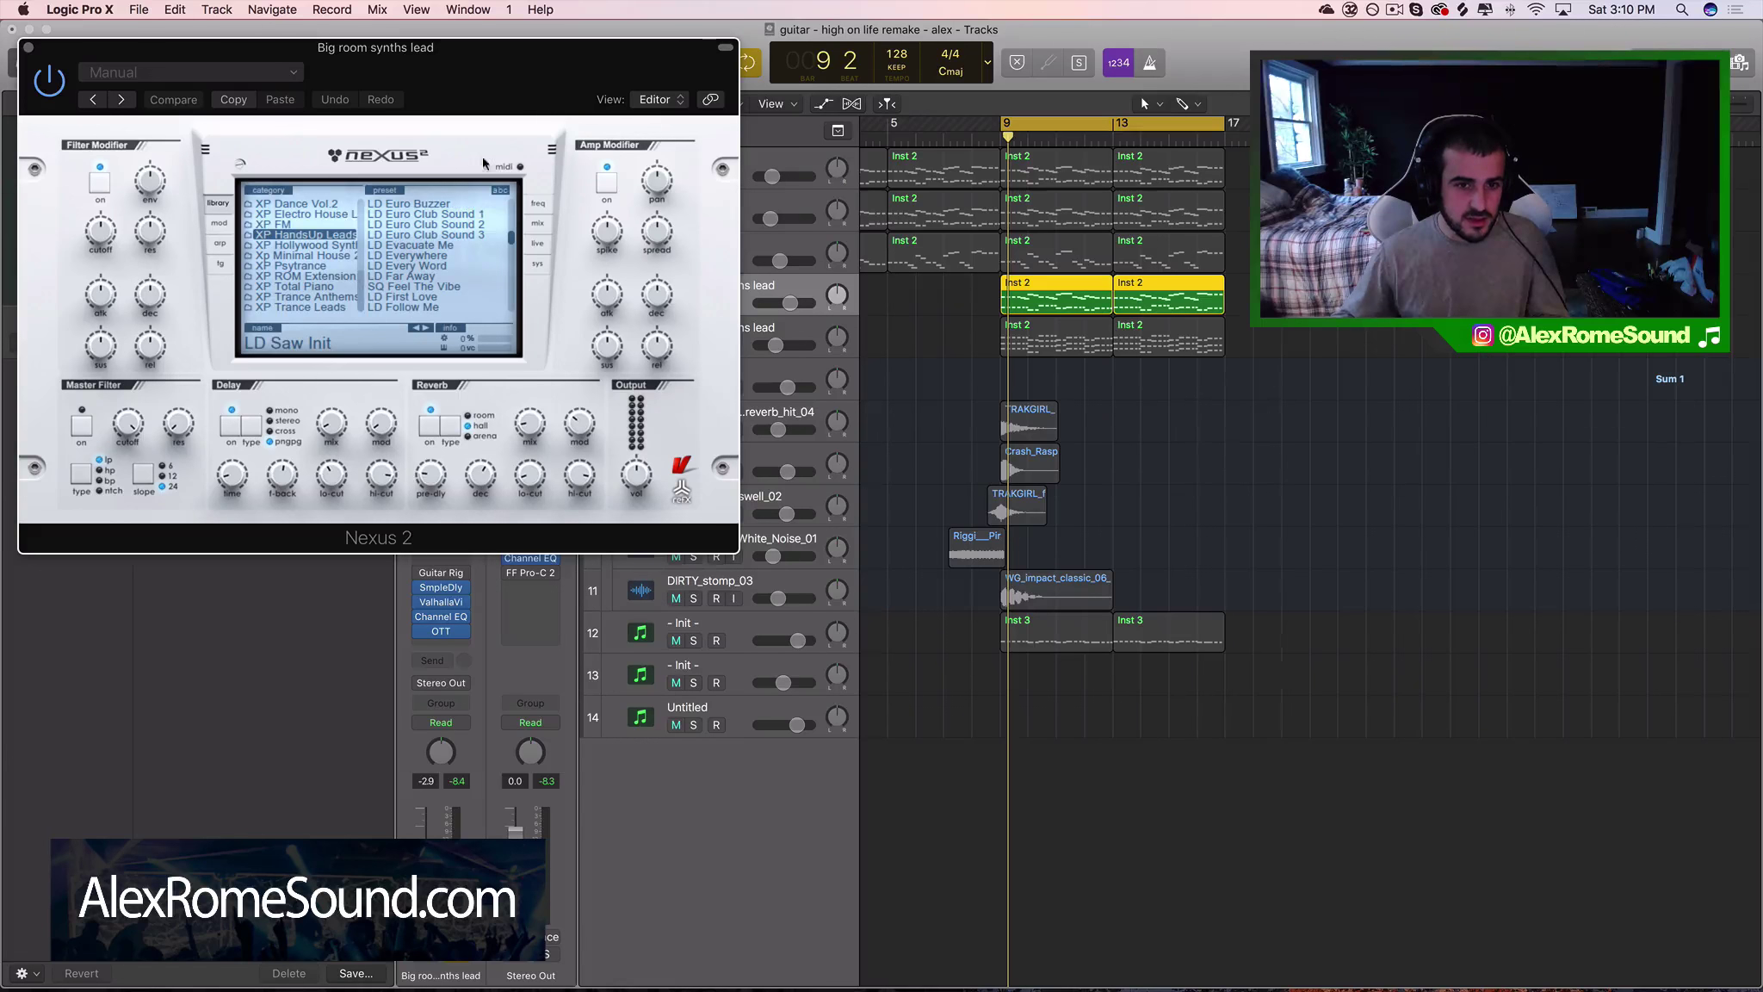
scroll(441, 295, down, 20)
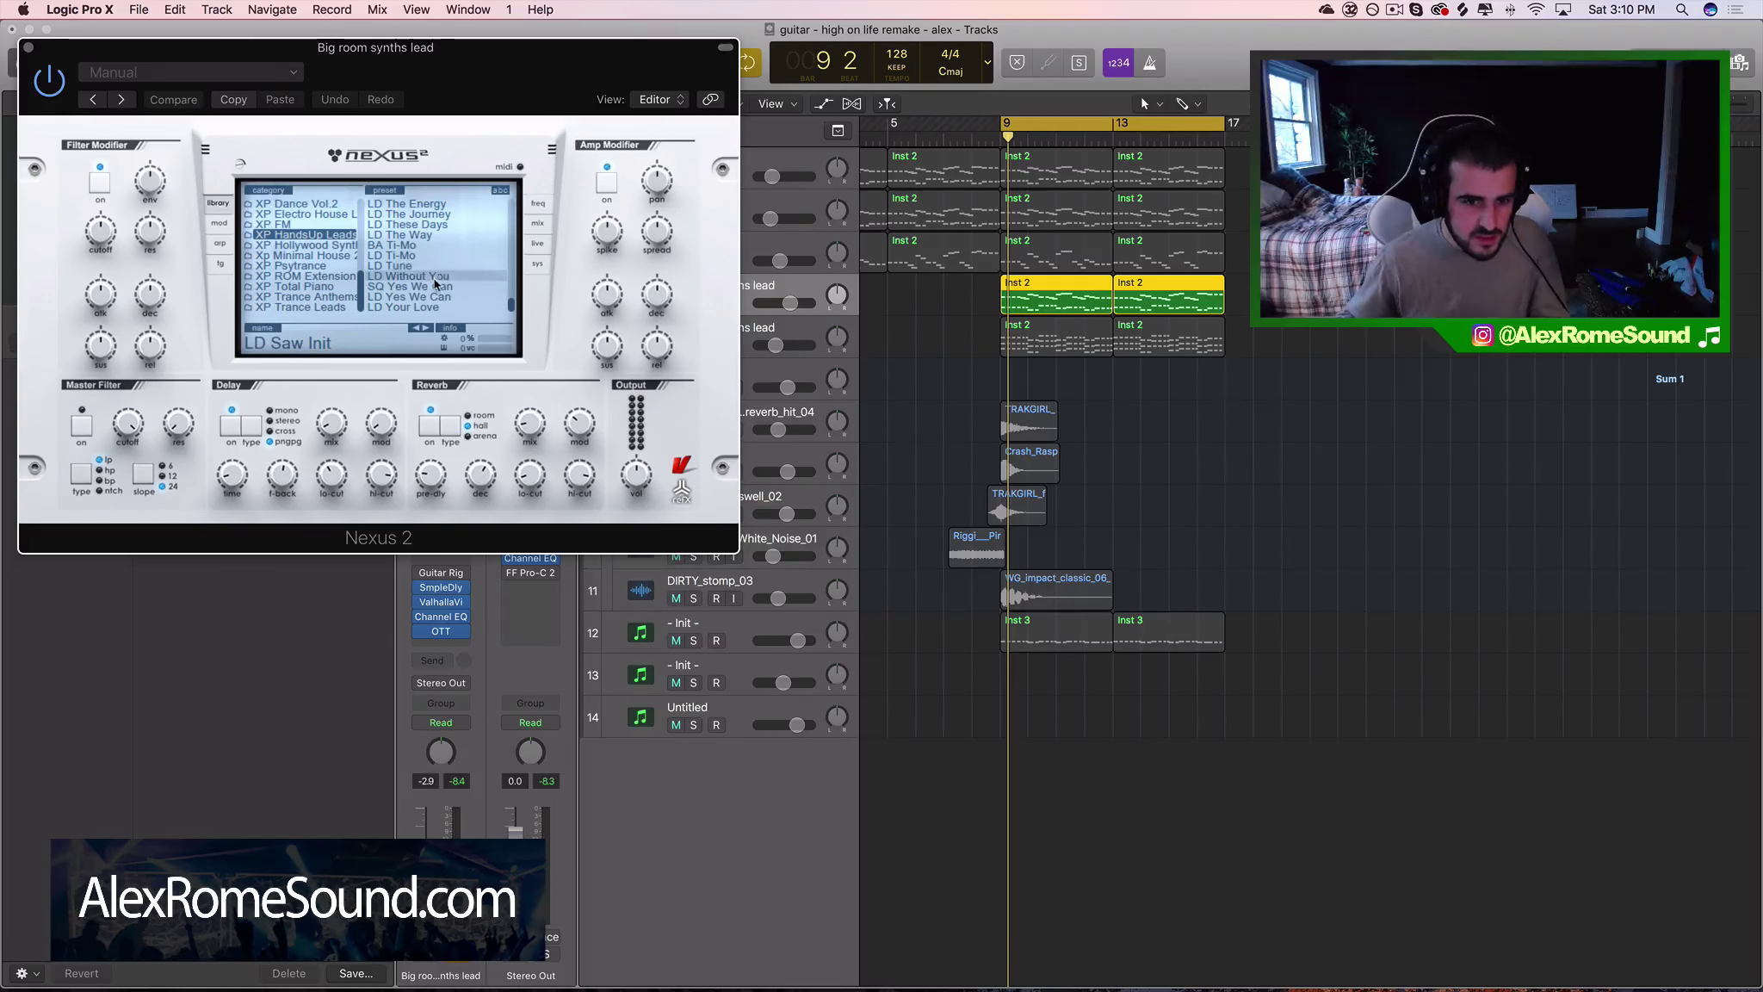
click(495, 276)
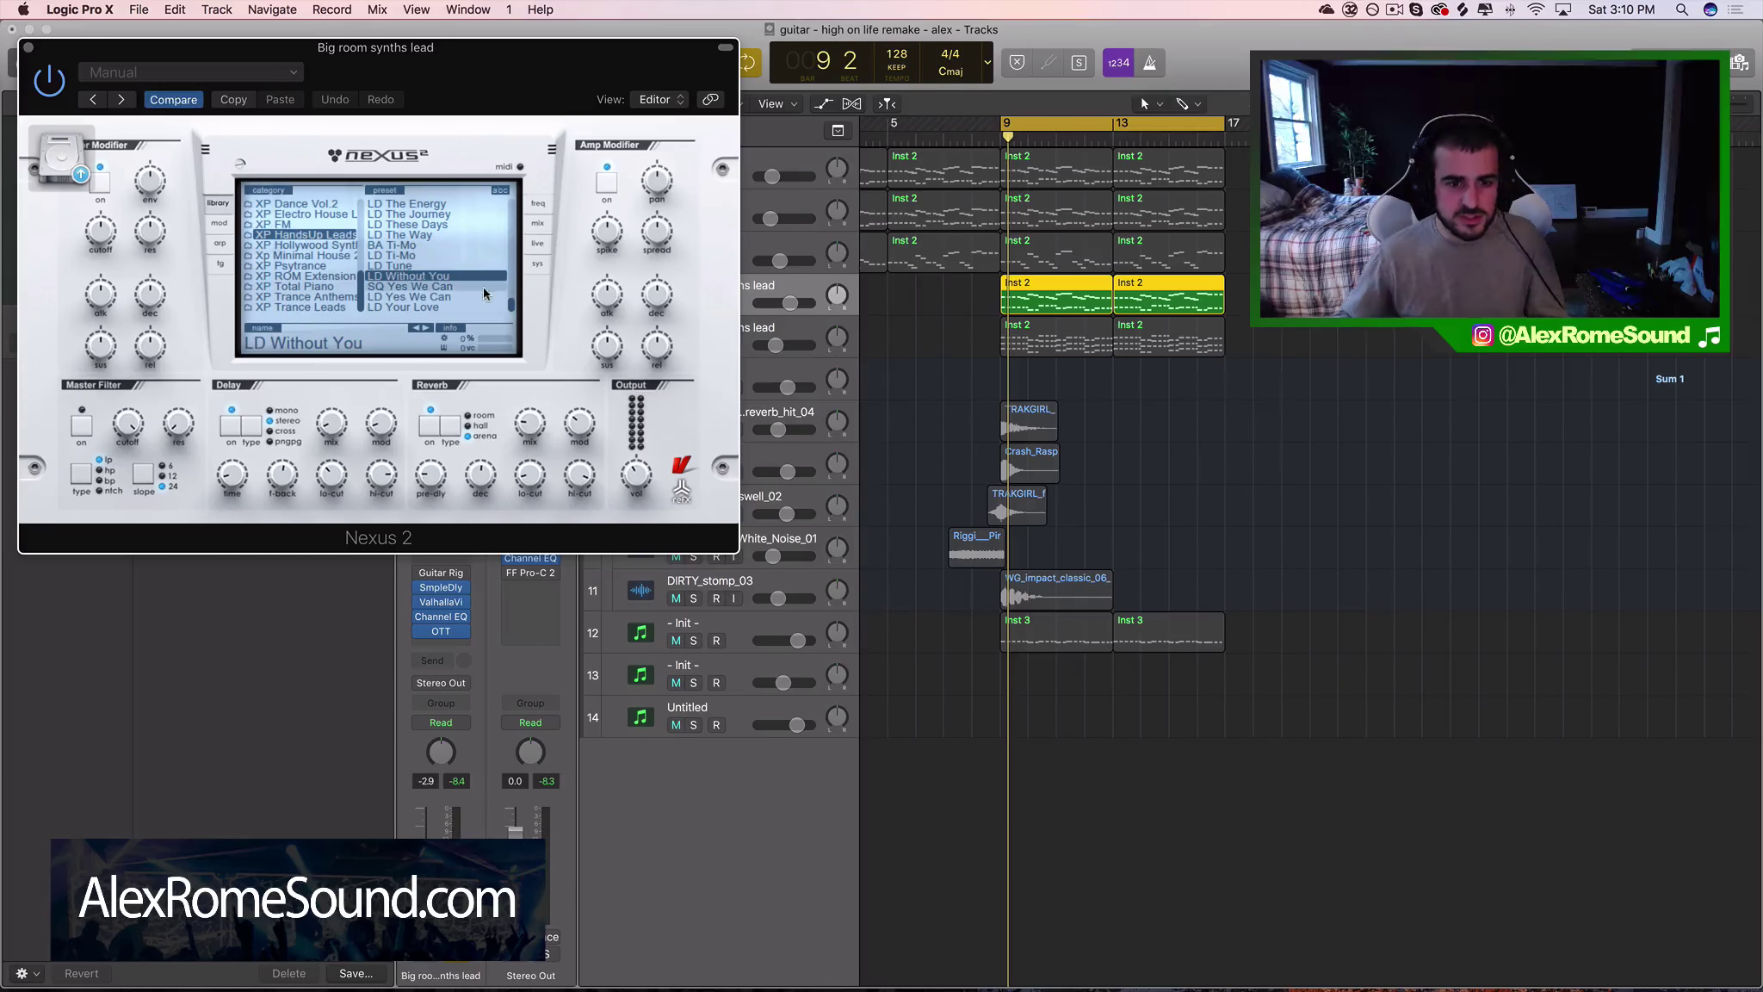
Play the lead while turning down the Nexus 2 amp modifier's sustain and setting its decay to -48
key(space)
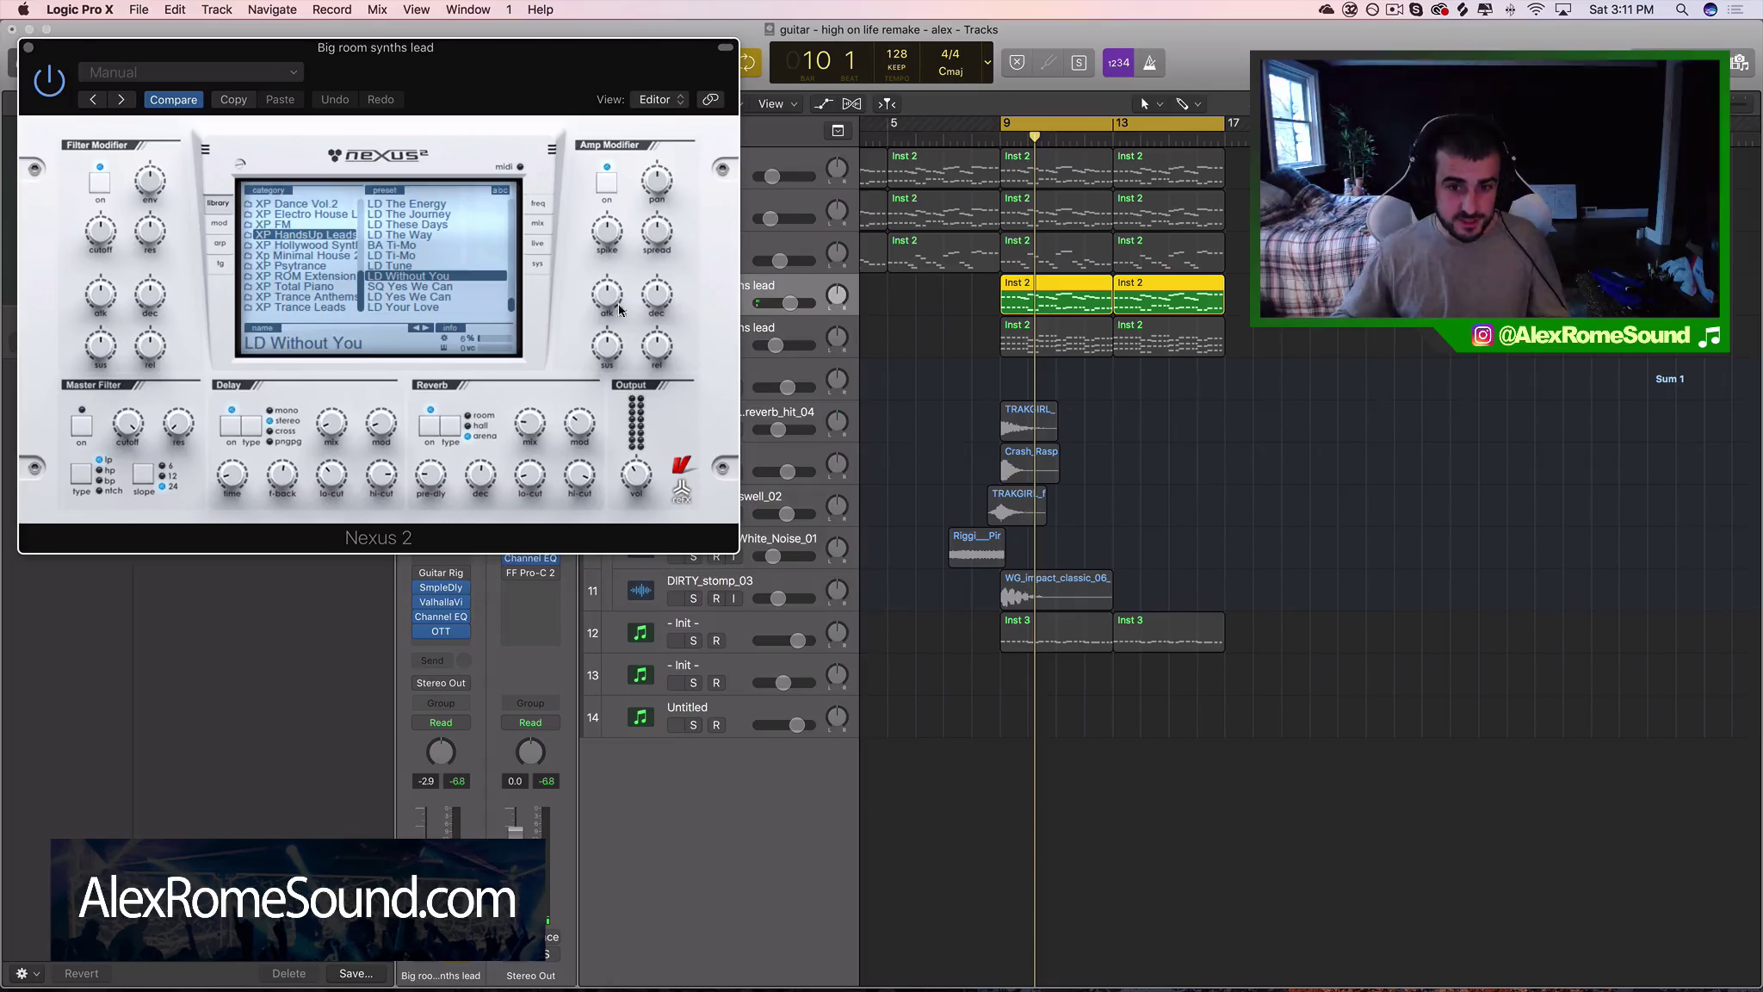
drag(609, 346, 639, 607)
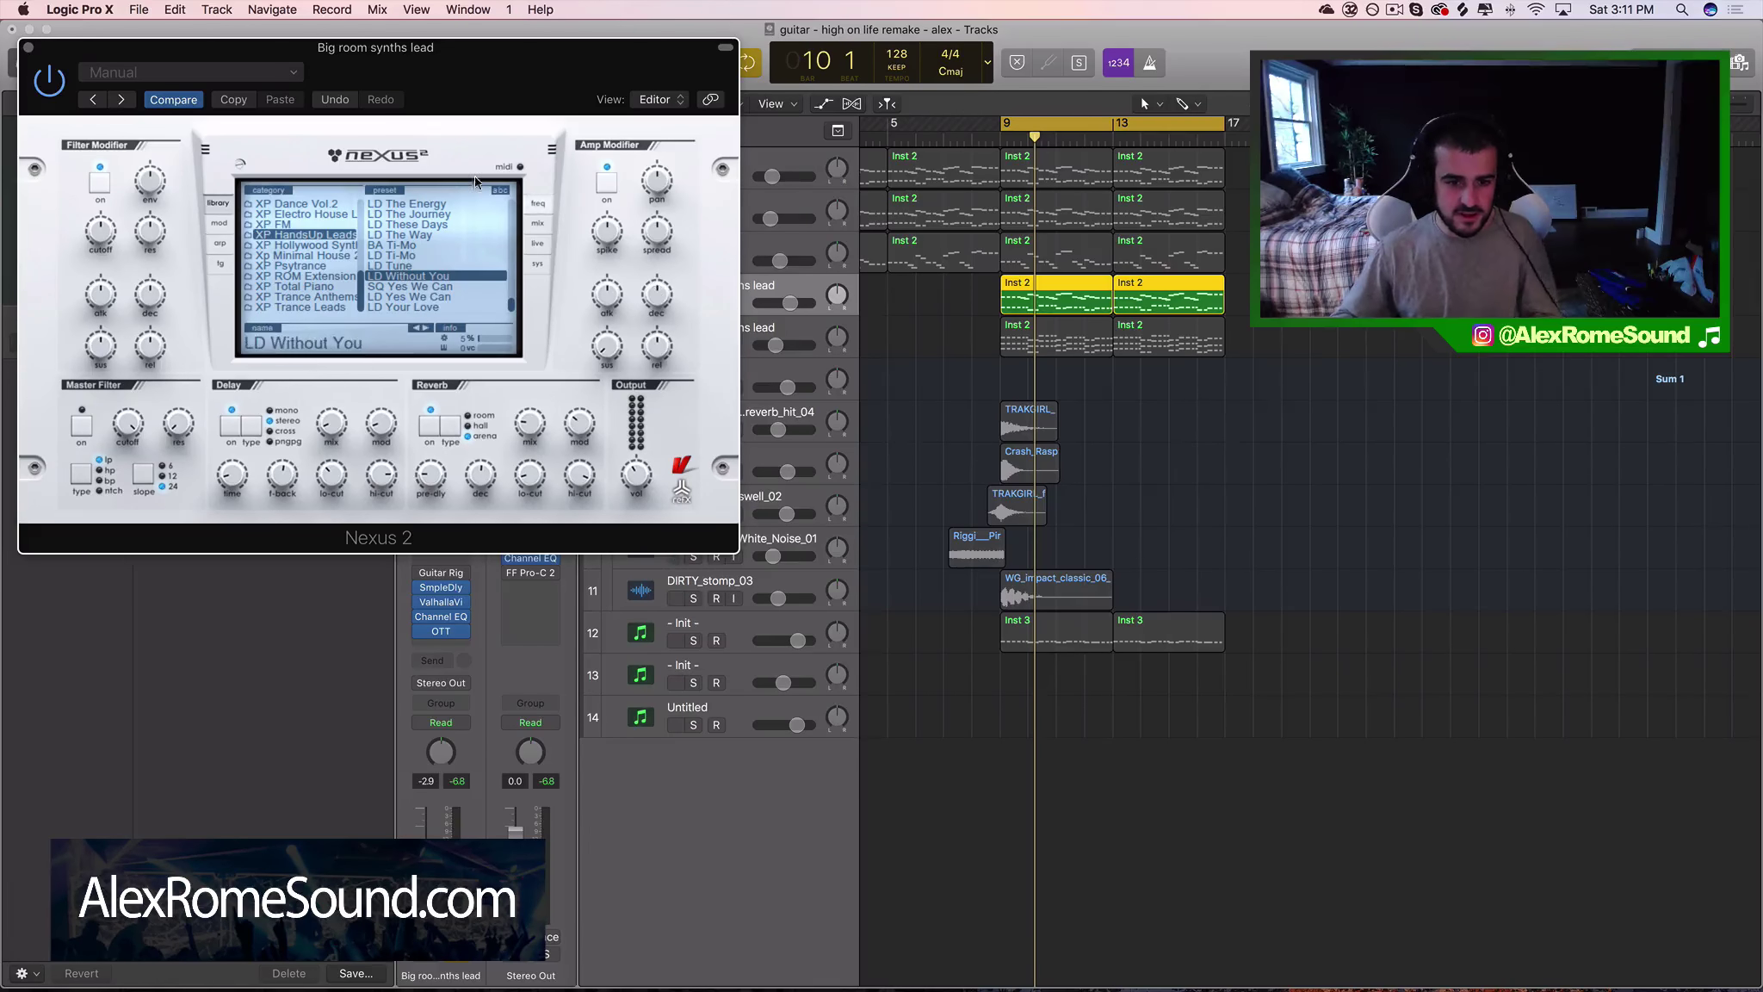
mouse_move(453, 597)
key(space)
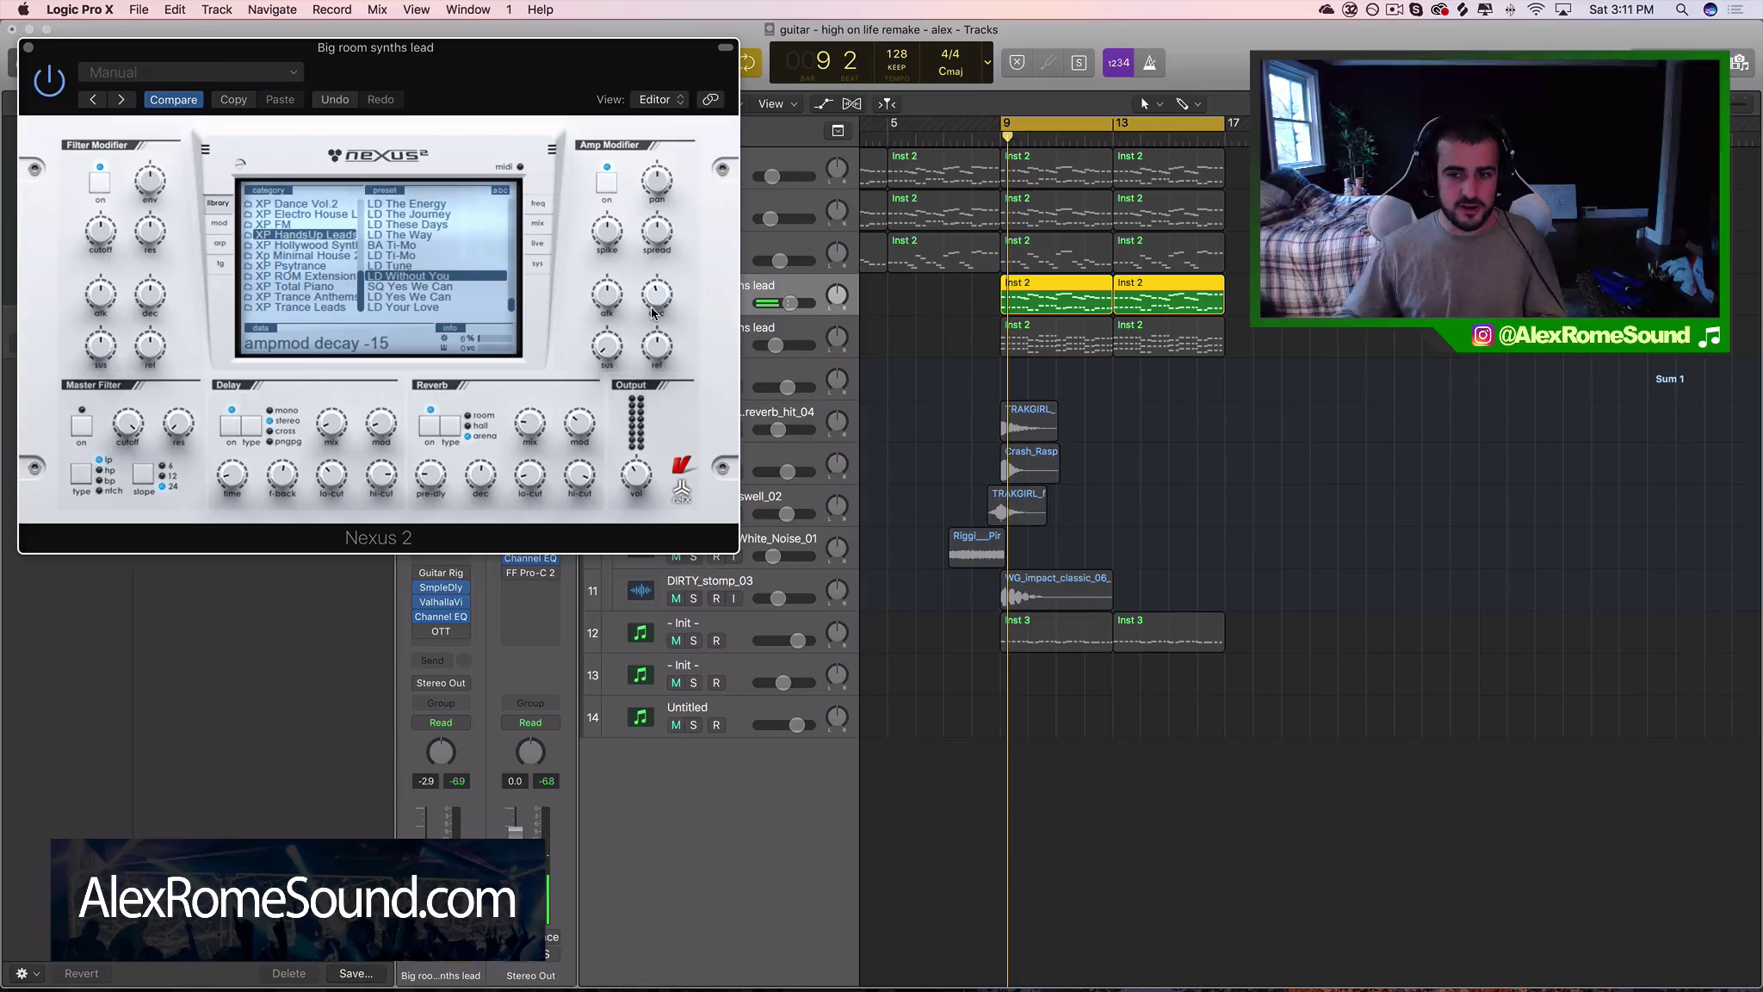
drag(660, 298, 644, 335)
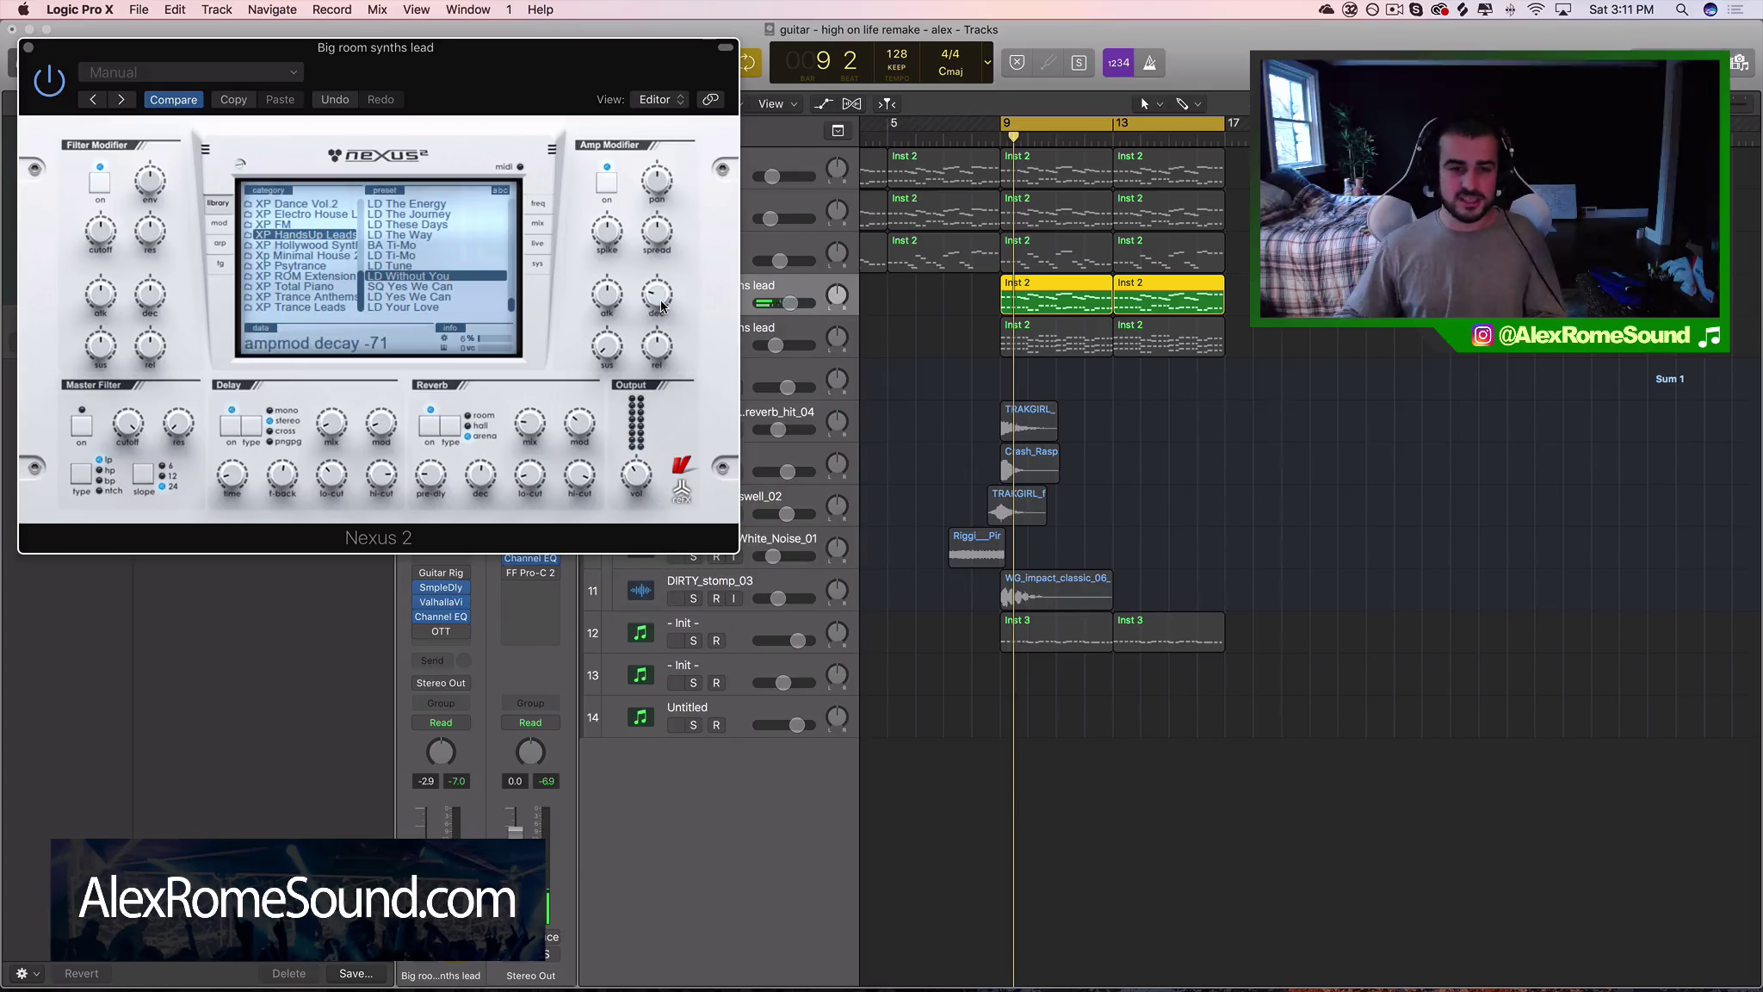
drag(663, 307, 665, 293)
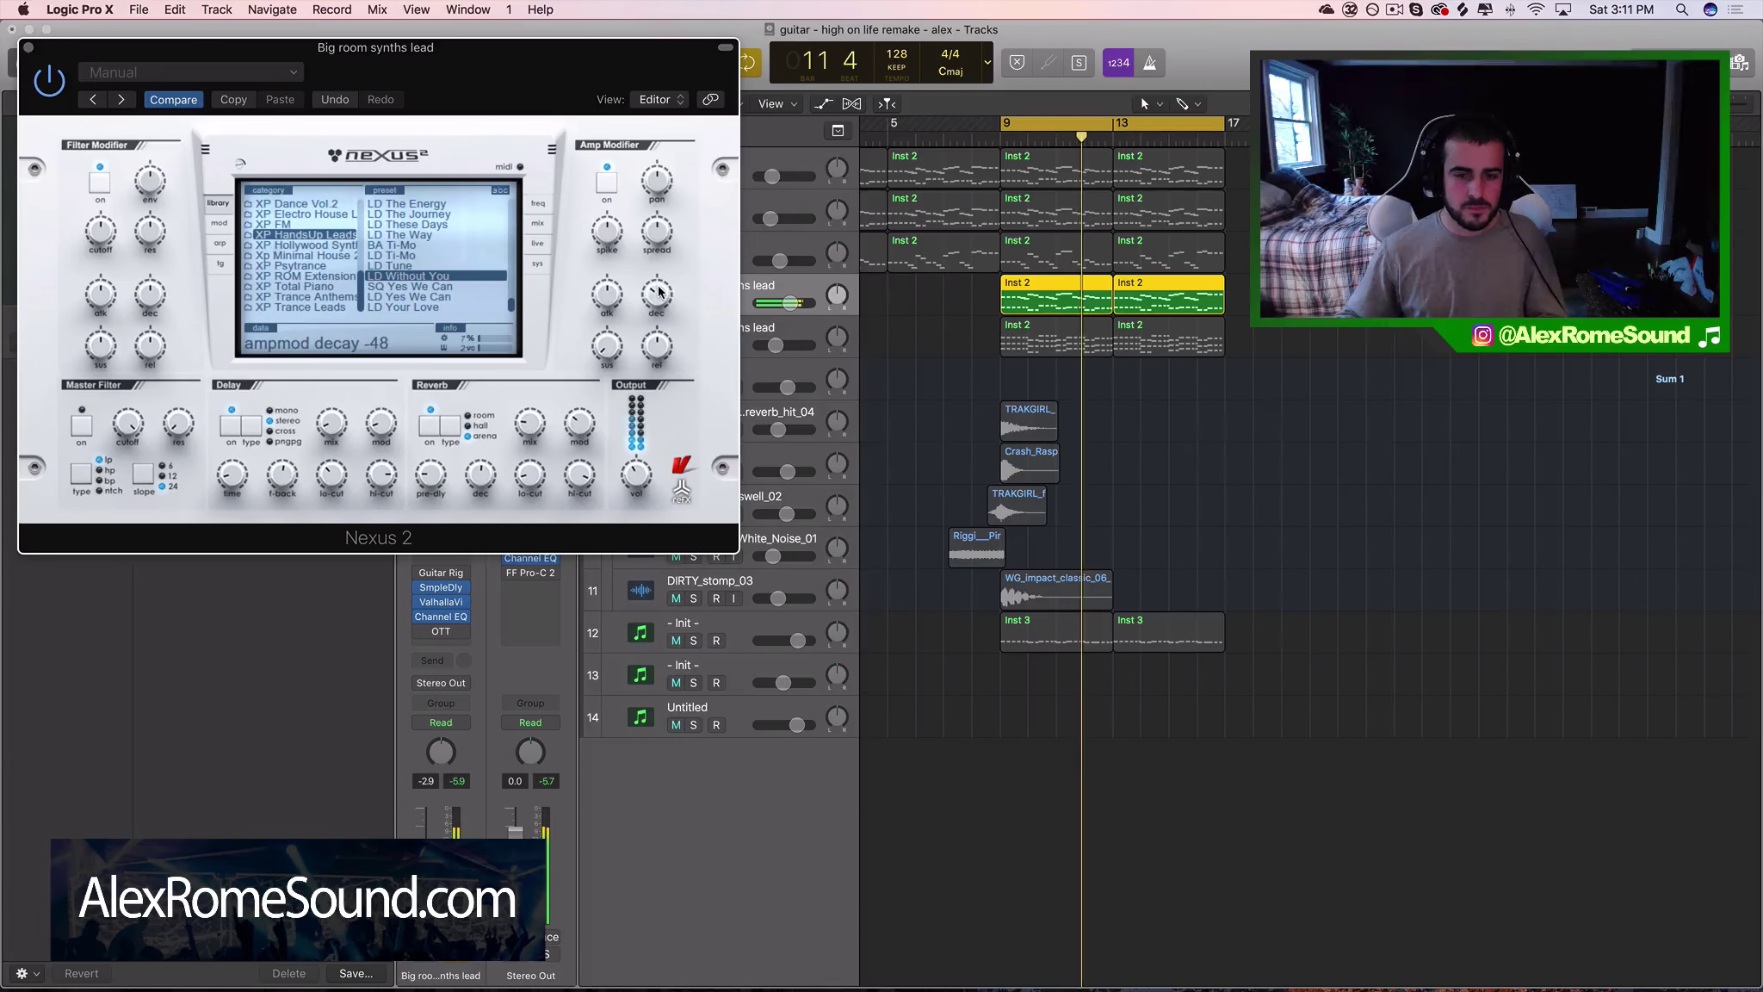
Enable OTT on the lead track, stop playback and hide the Nexus 2 window
click(419, 631)
key(space)
key(v)
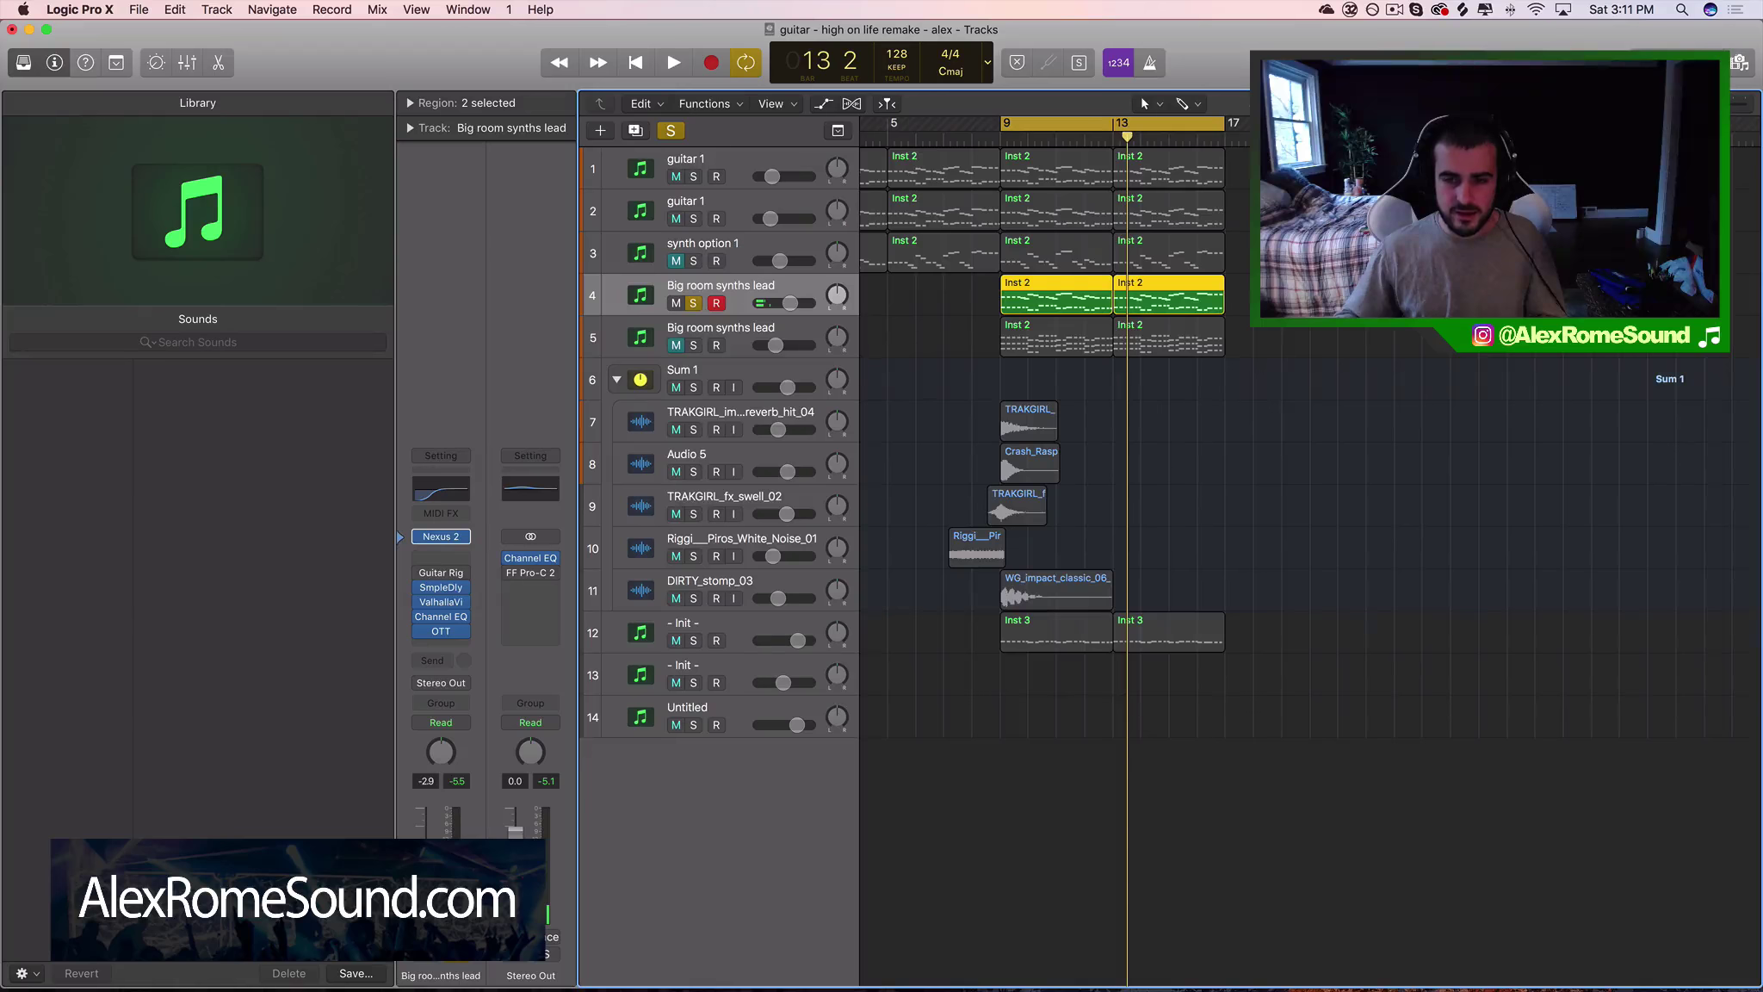
Duplicate the first Big room synths lead track with its two Inst 2 regions from bar 9, and unsolo the original
key(cmd+d)
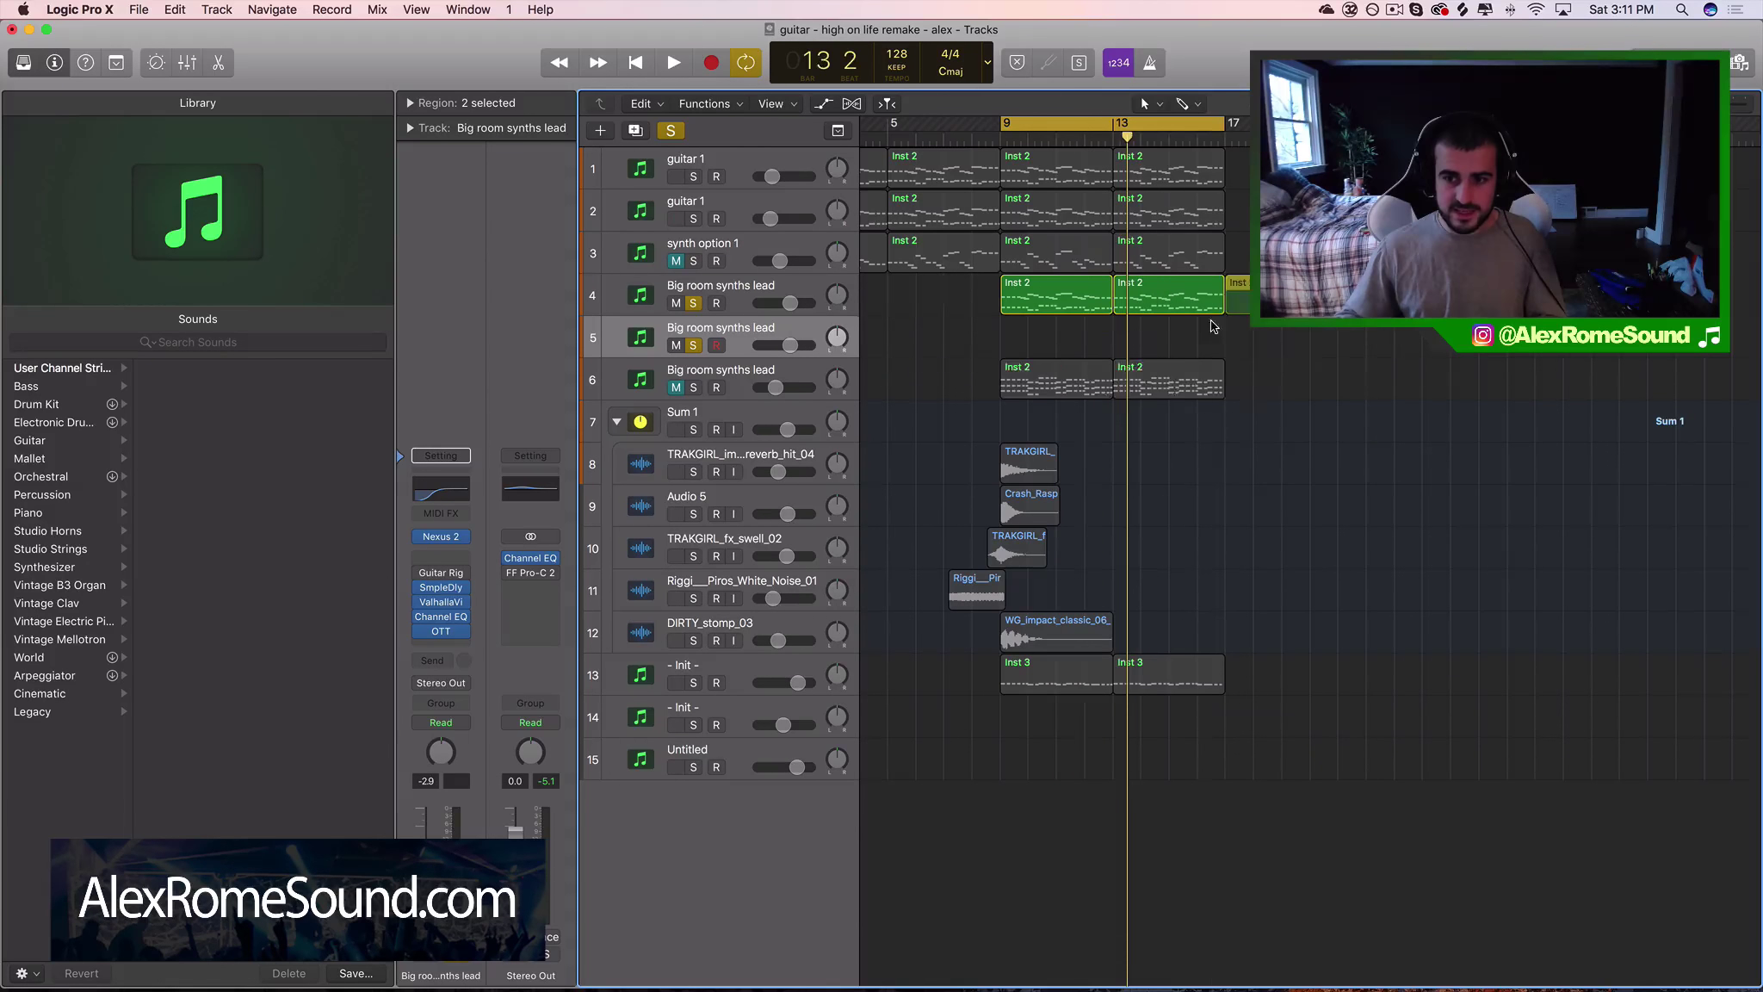
drag(1205, 301, 1205, 340)
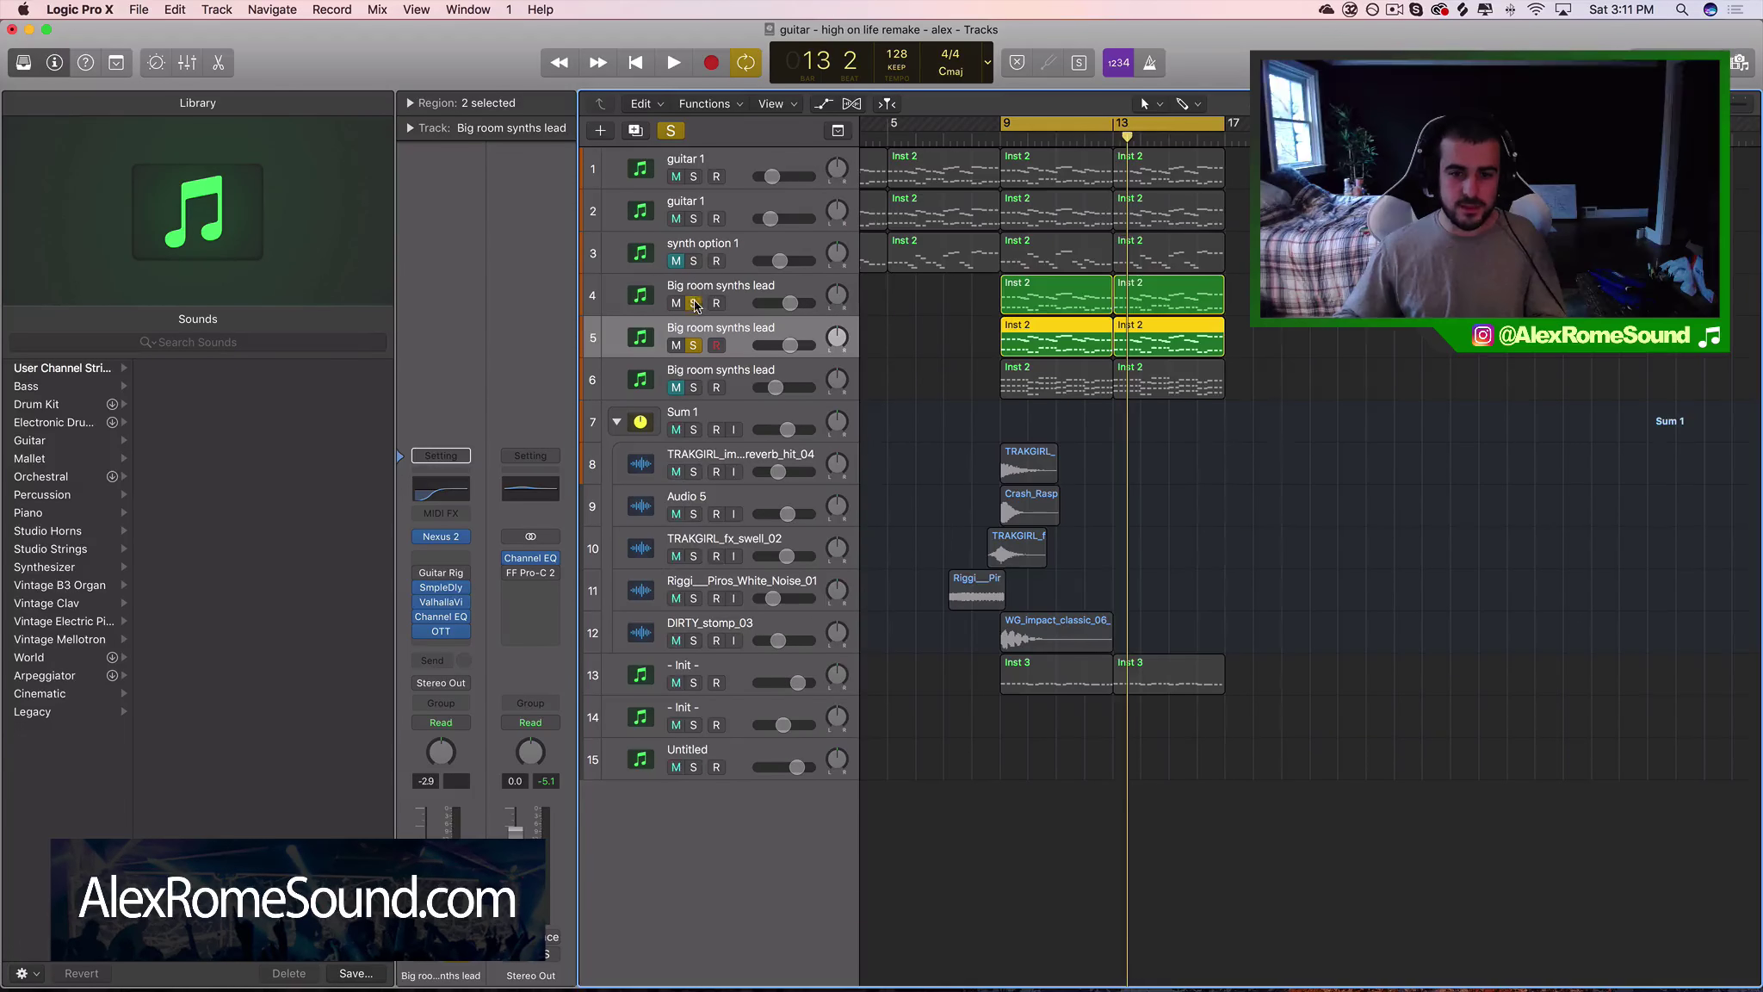
click(693, 303)
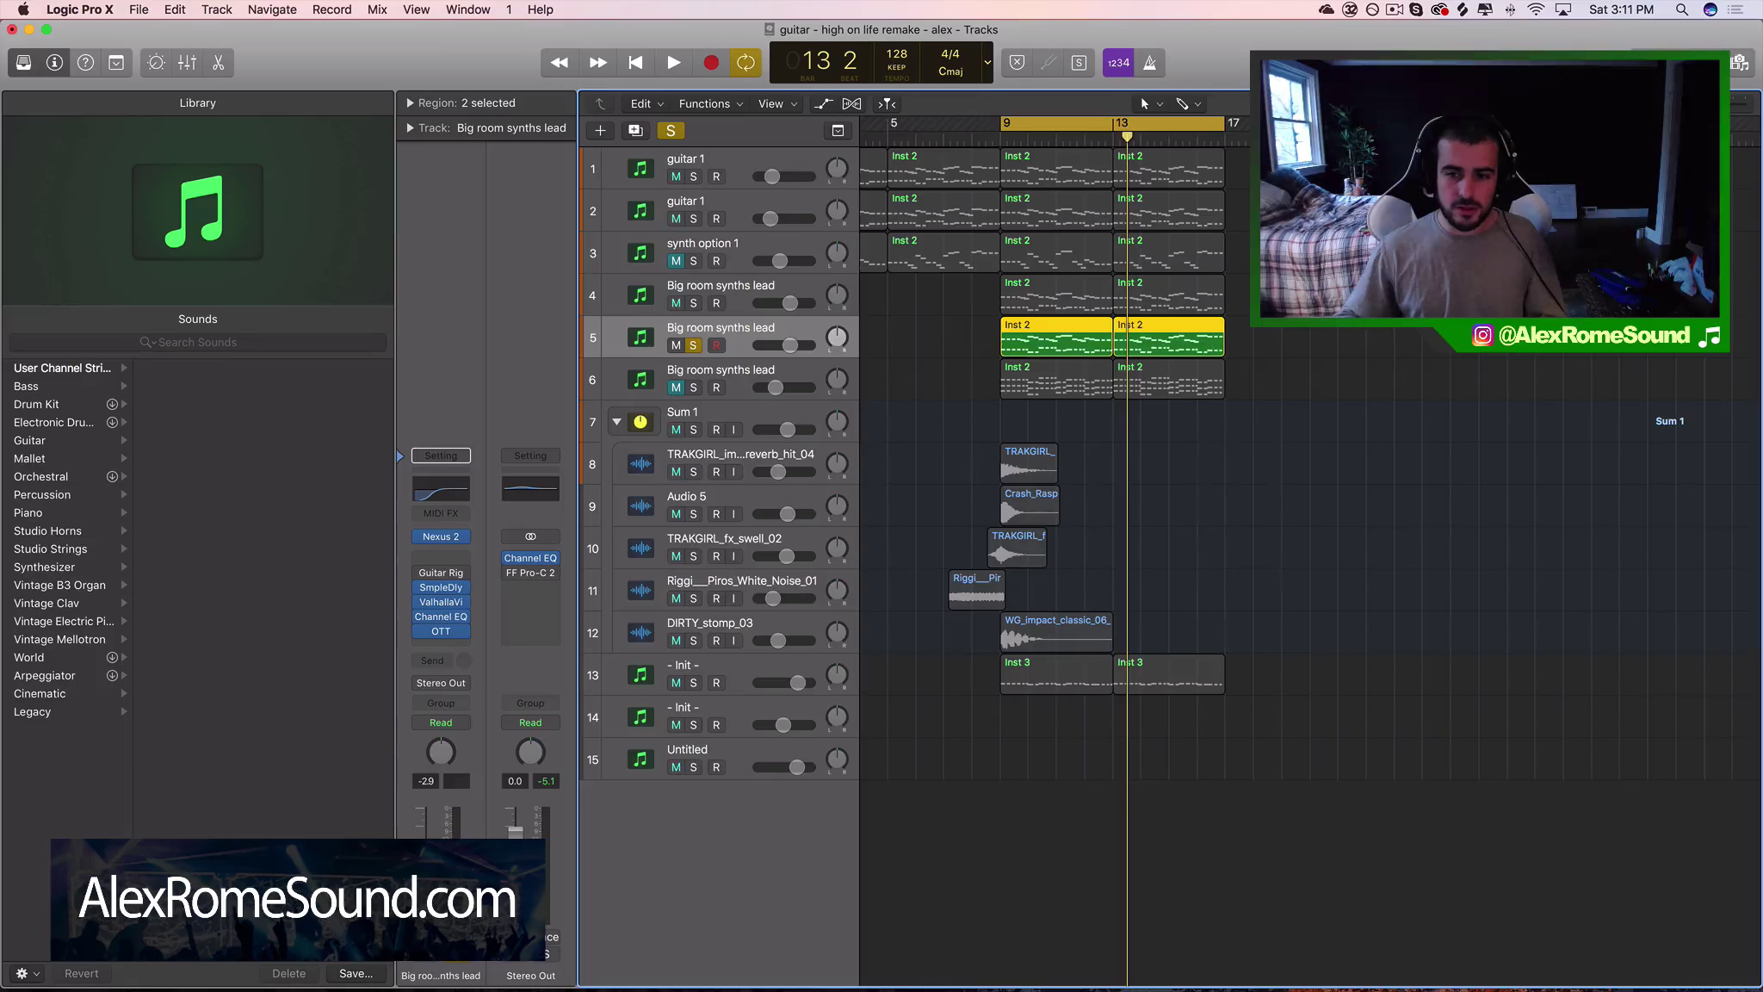
Select the Inst 2 regions of the original and duplicated lead in turn, and solo the original alongside the duplicate
drag(1274, 300, 1050, 297)
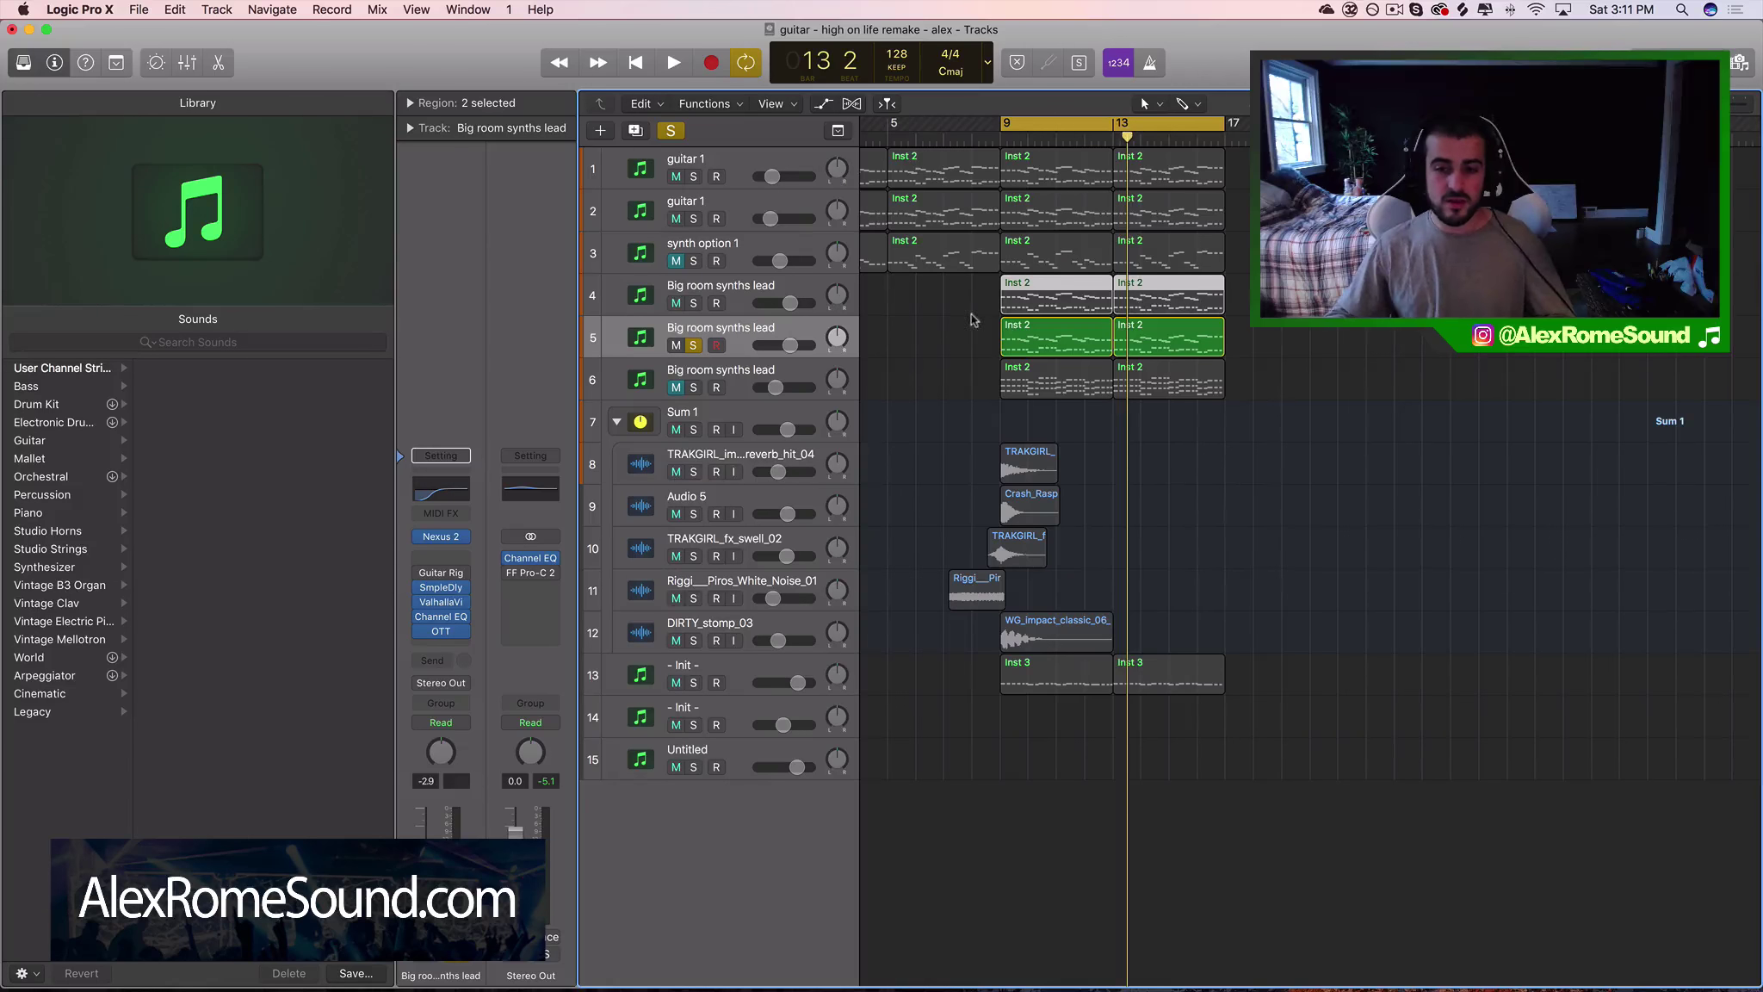
drag(960, 331, 1196, 332)
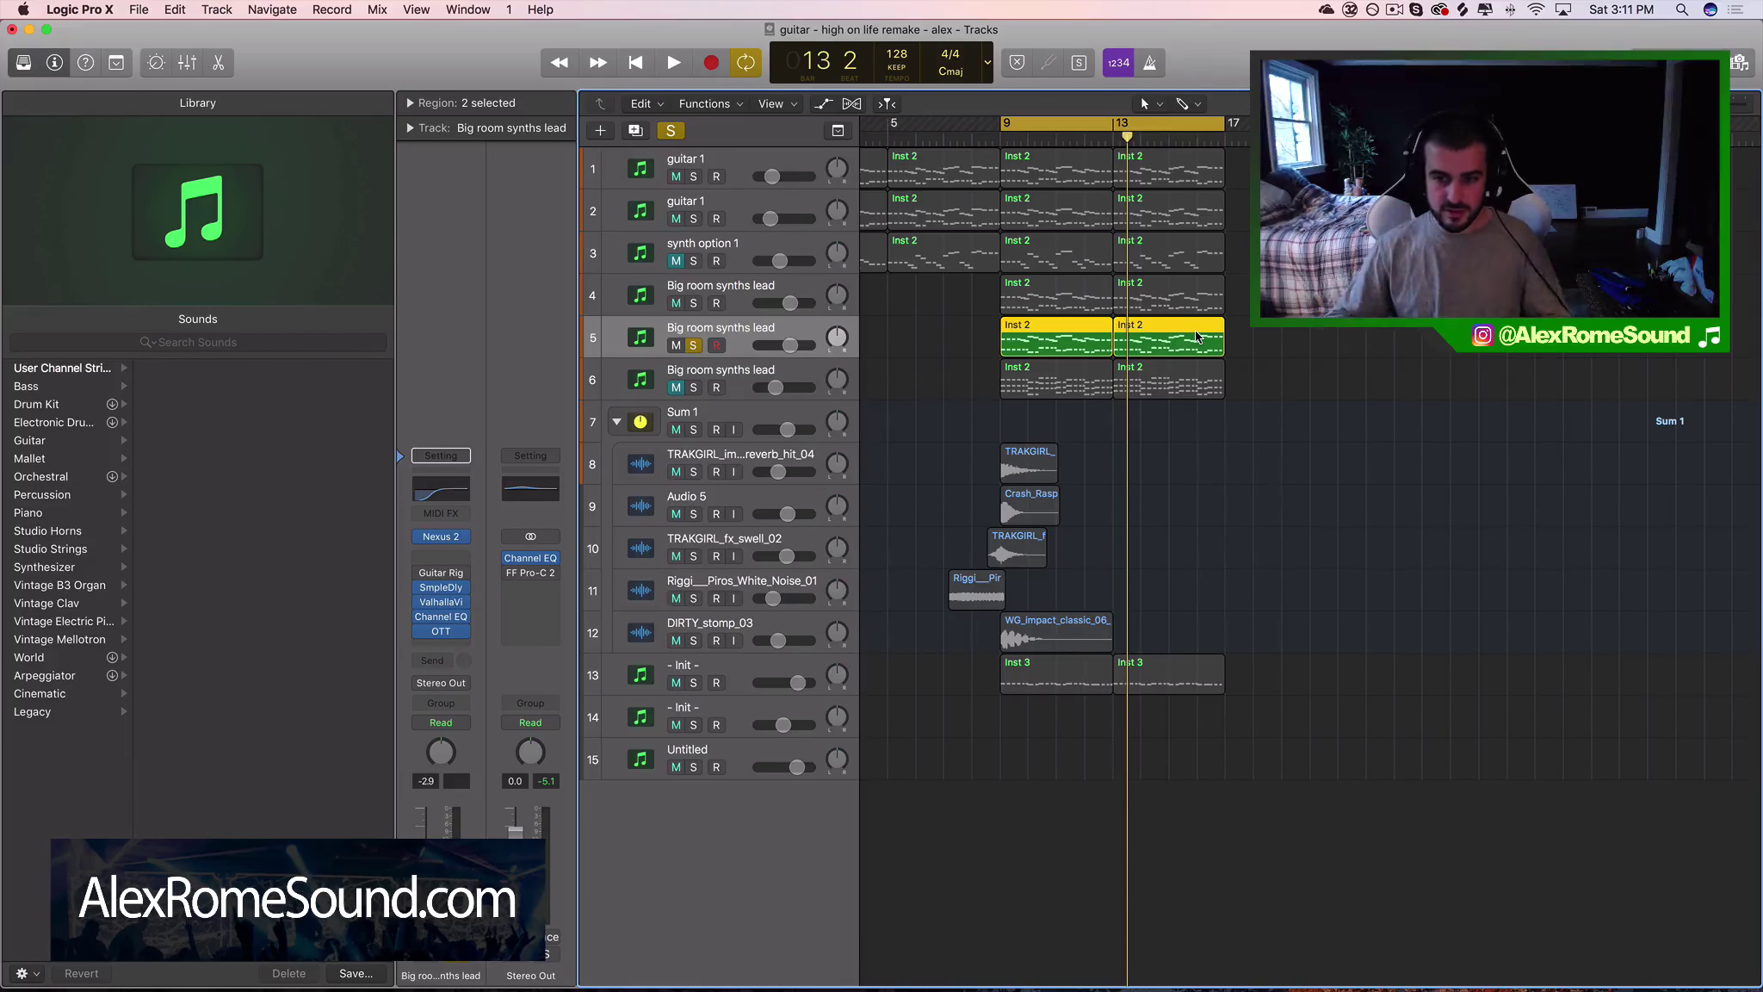
drag(965, 329, 1166, 332)
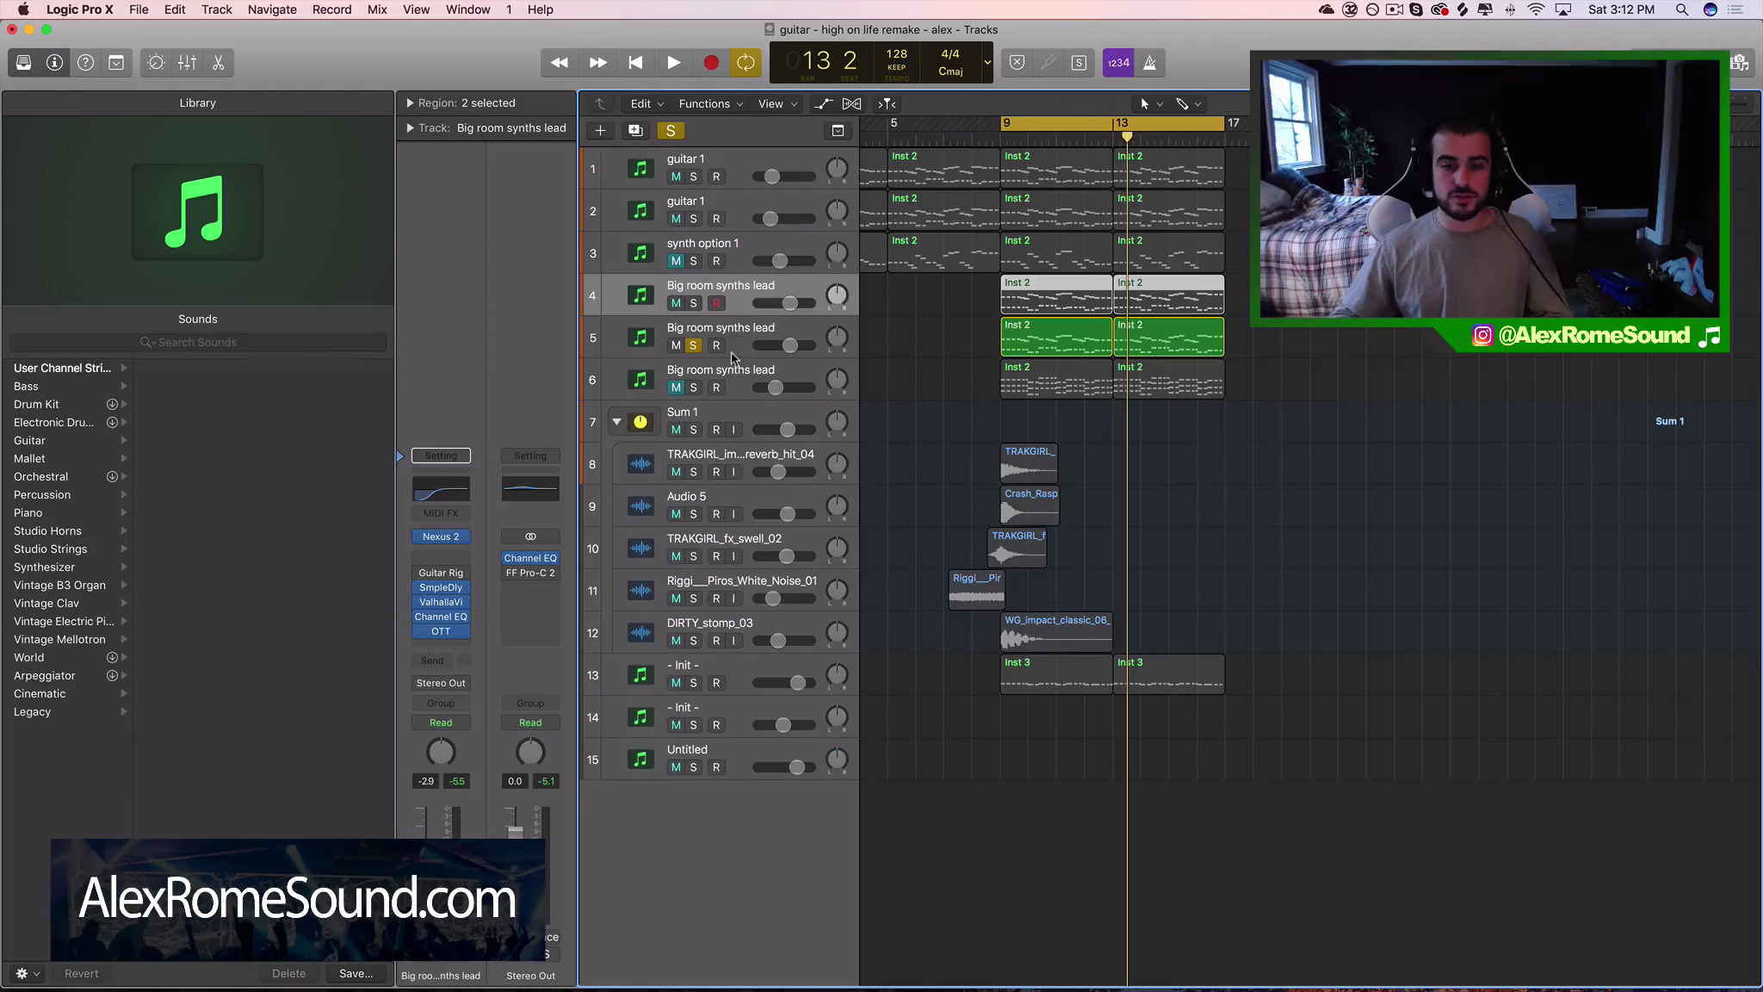
click(693, 303)
drag(935, 280, 1076, 291)
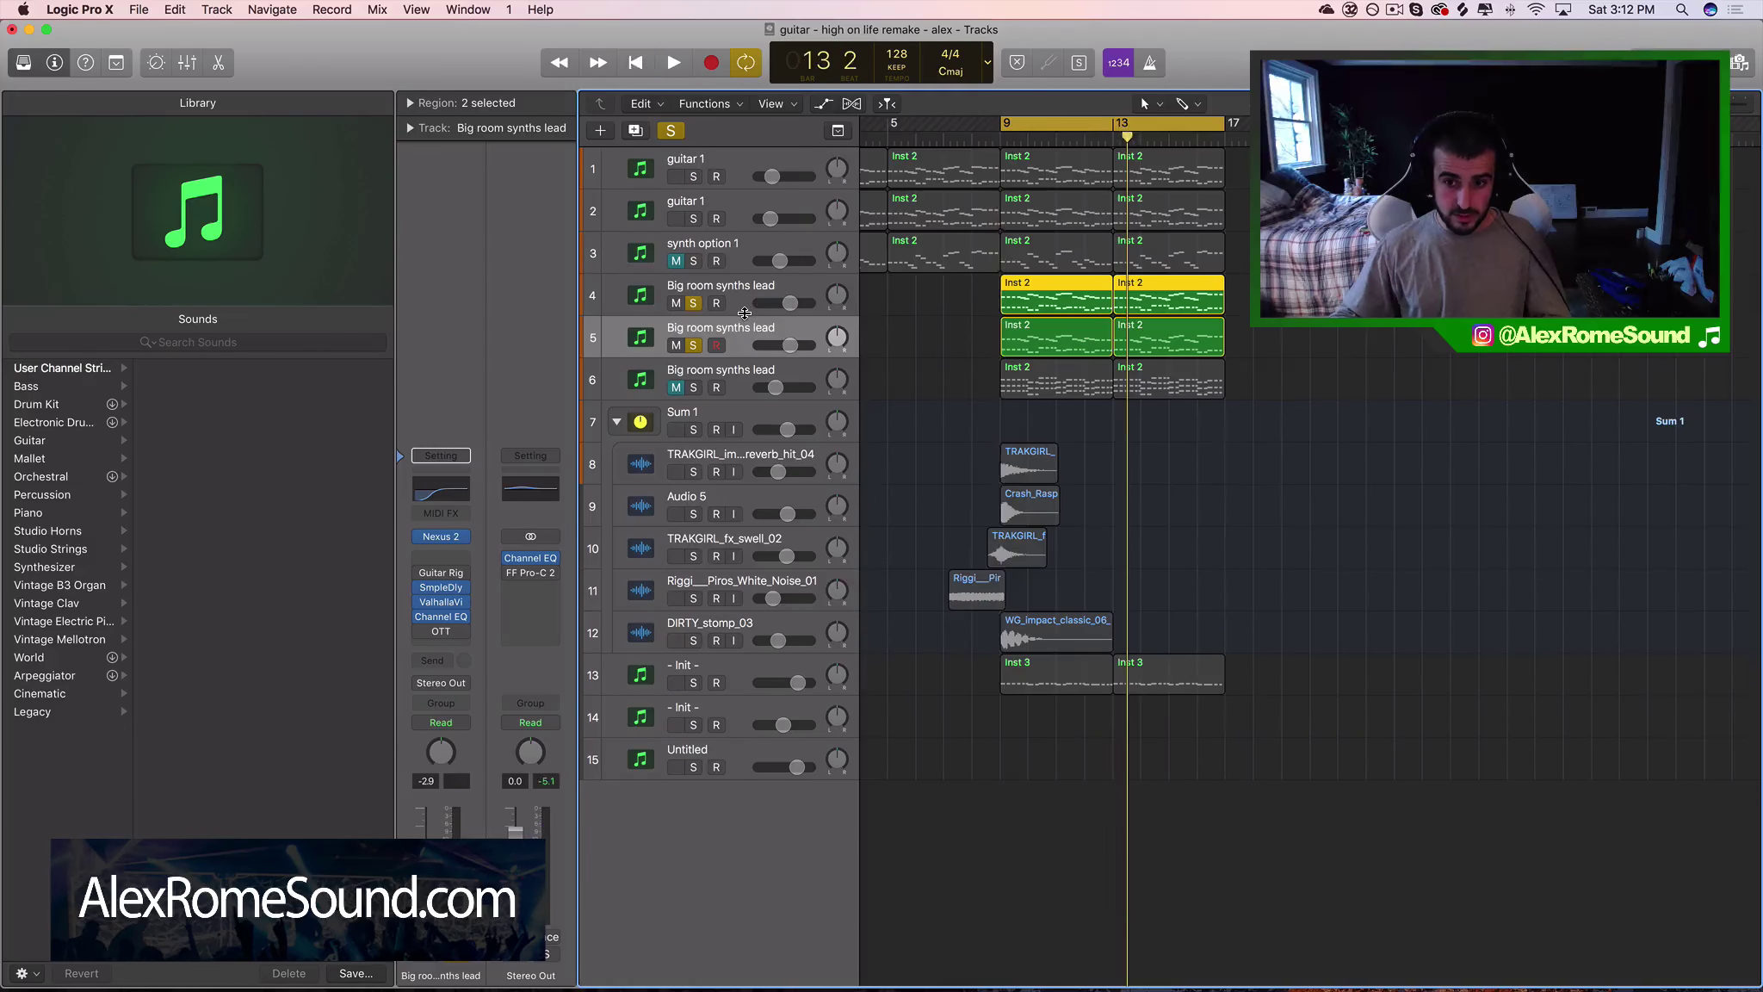
Play the two soloed Big room synths leads, lower the duplicate's volume to -3.8, stop playback and unsolo both tracks
key(space)
drag(790, 344, 789, 344)
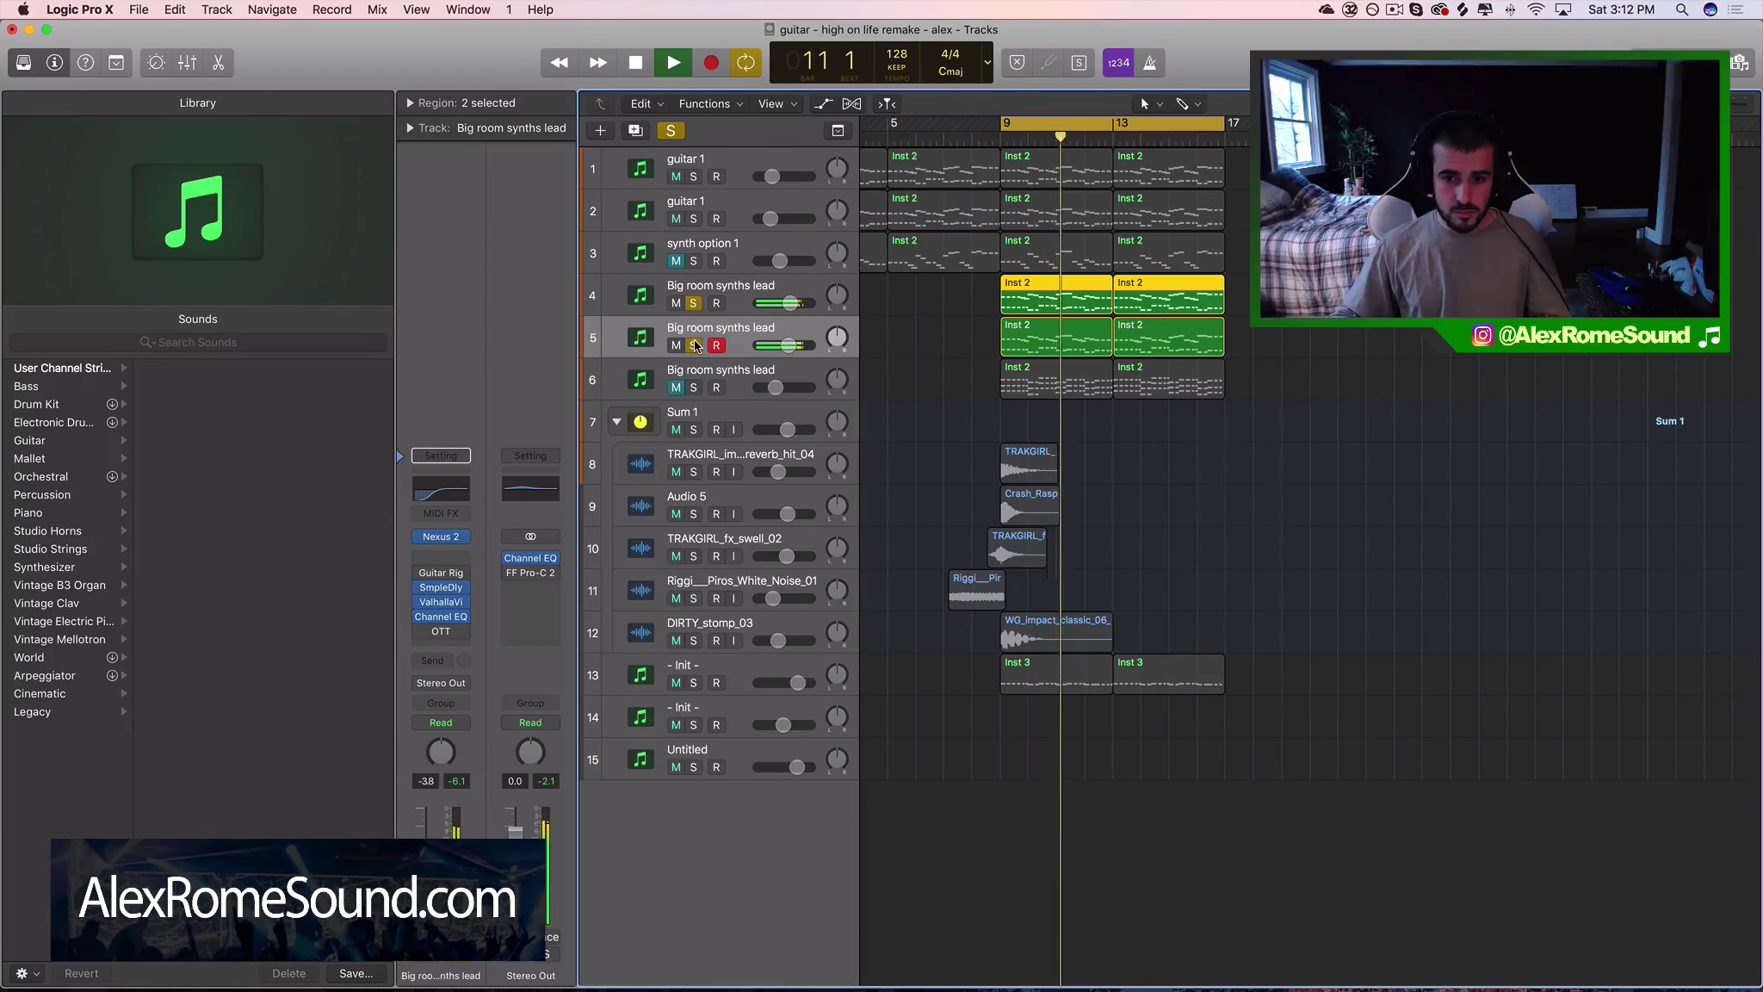
key(space)
click(746, 301)
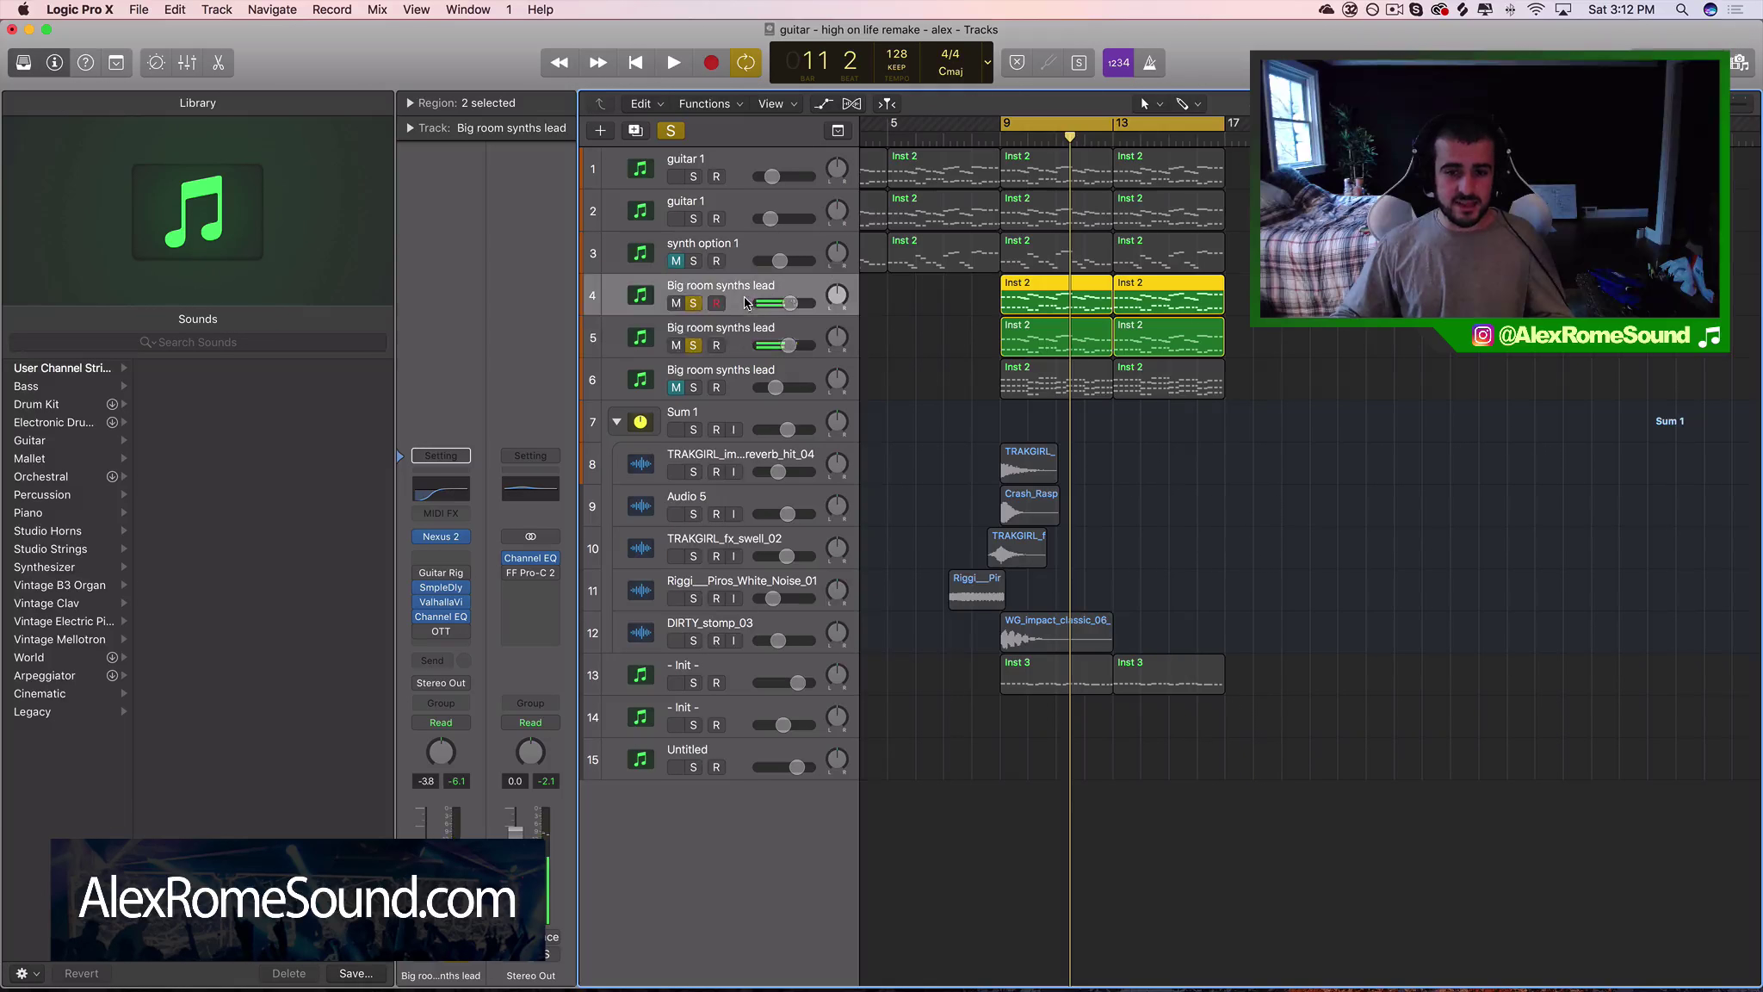
click(696, 345)
click(698, 302)
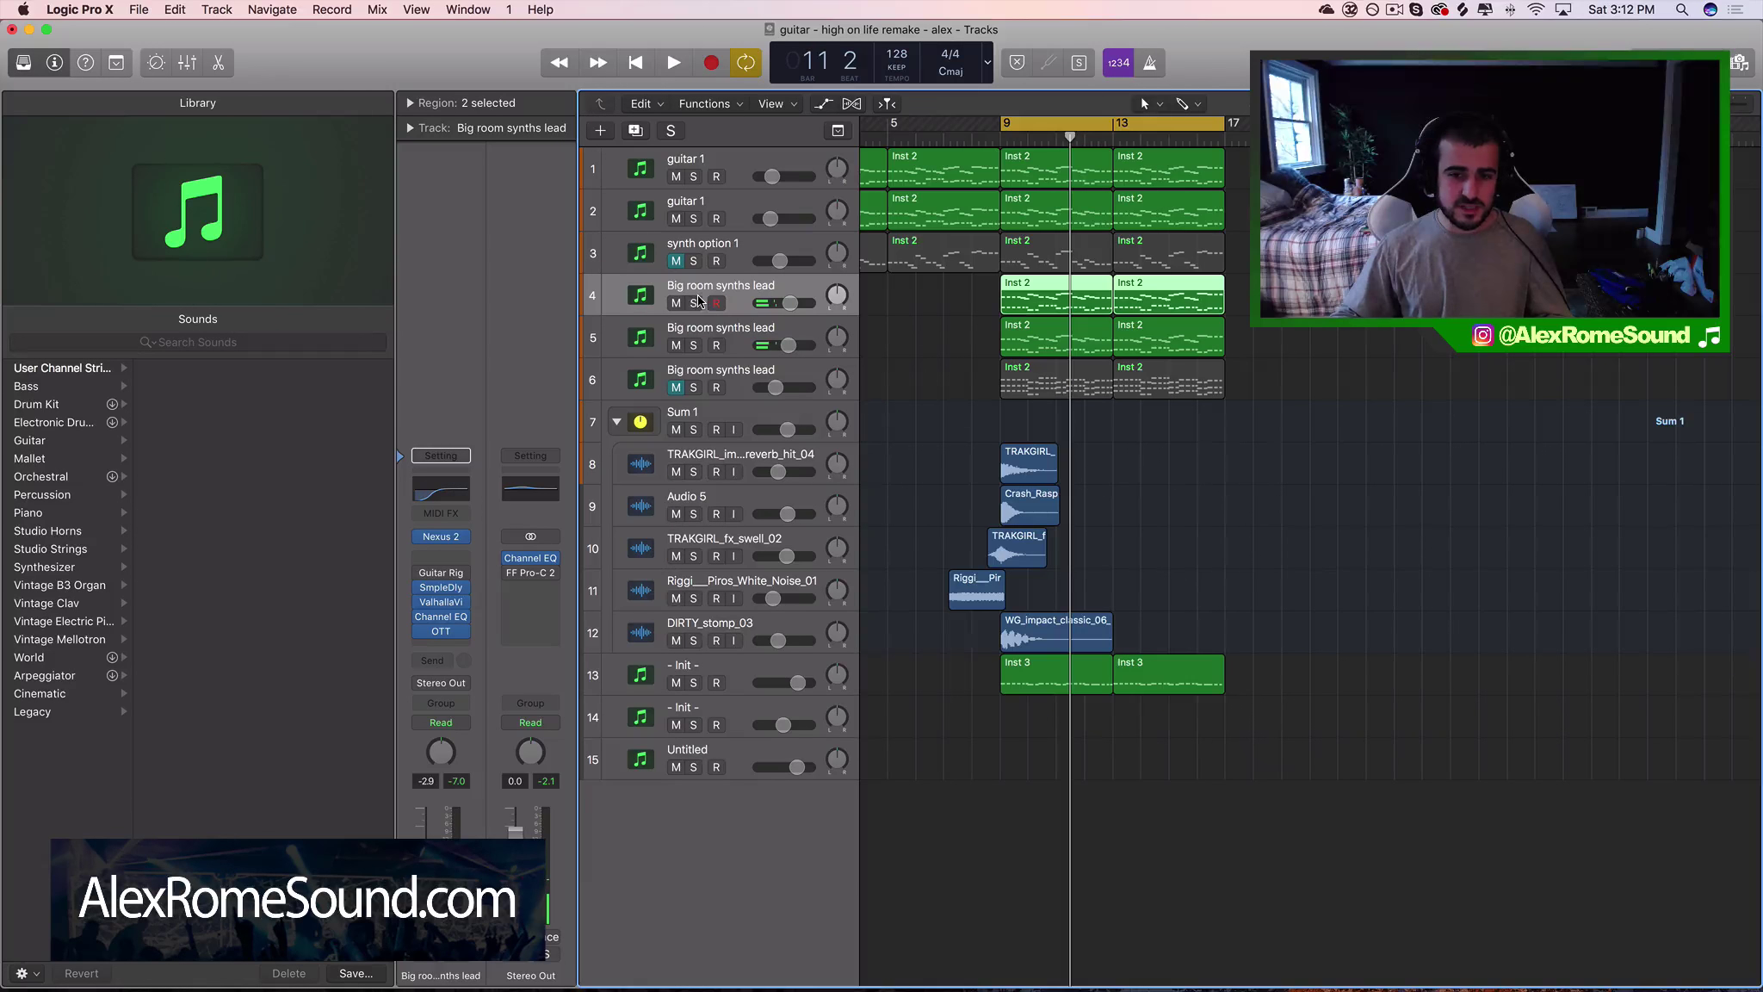
Remove Nexus 2 from the third Big room synths lead track, insert a fresh stereo instance and close its window
click(746, 375)
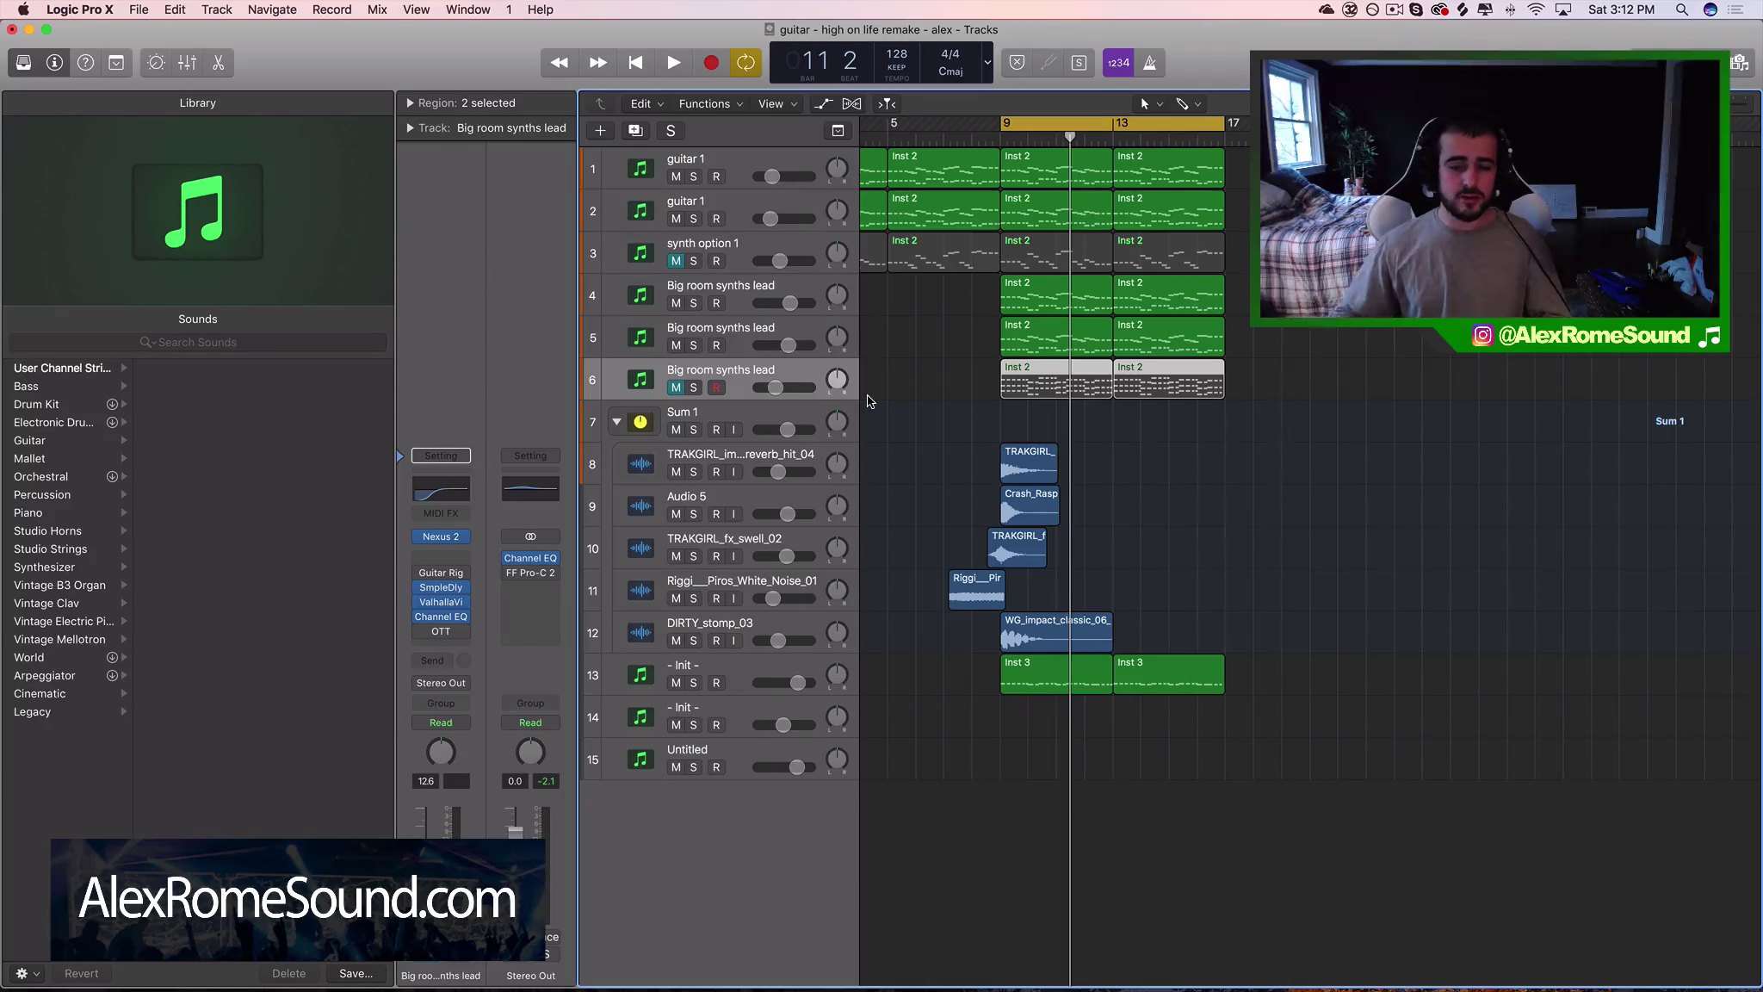
click(465, 535)
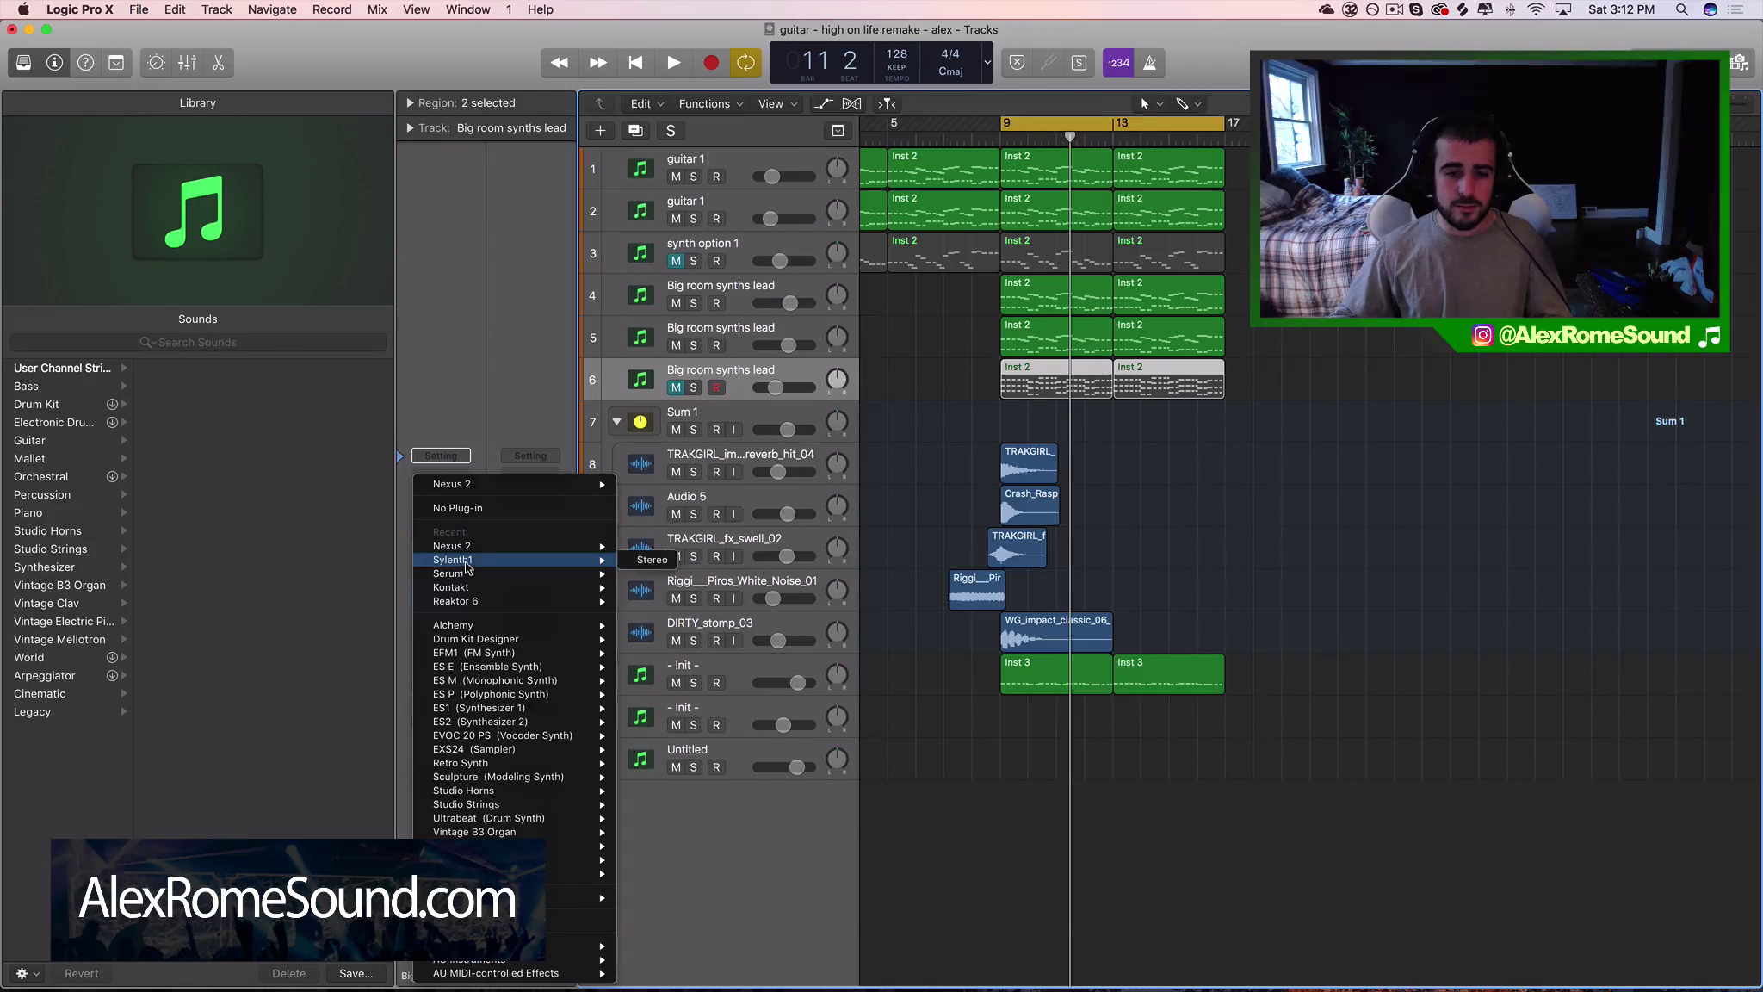
click(487, 513)
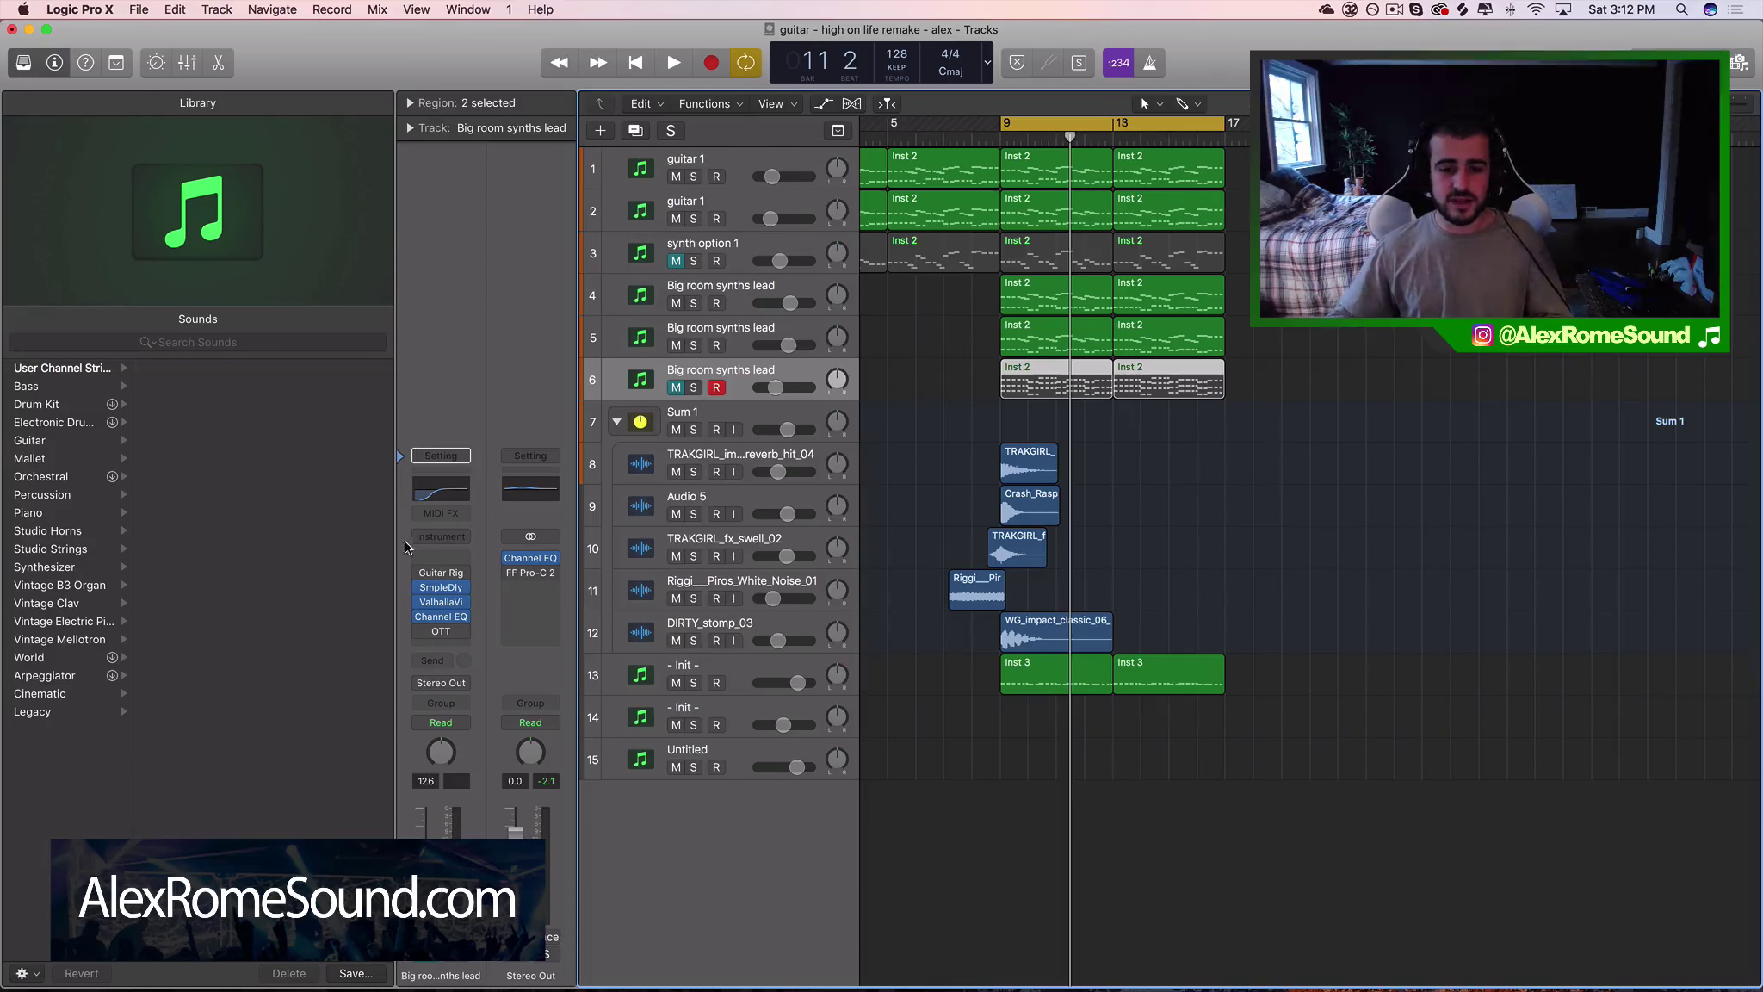
click(462, 532)
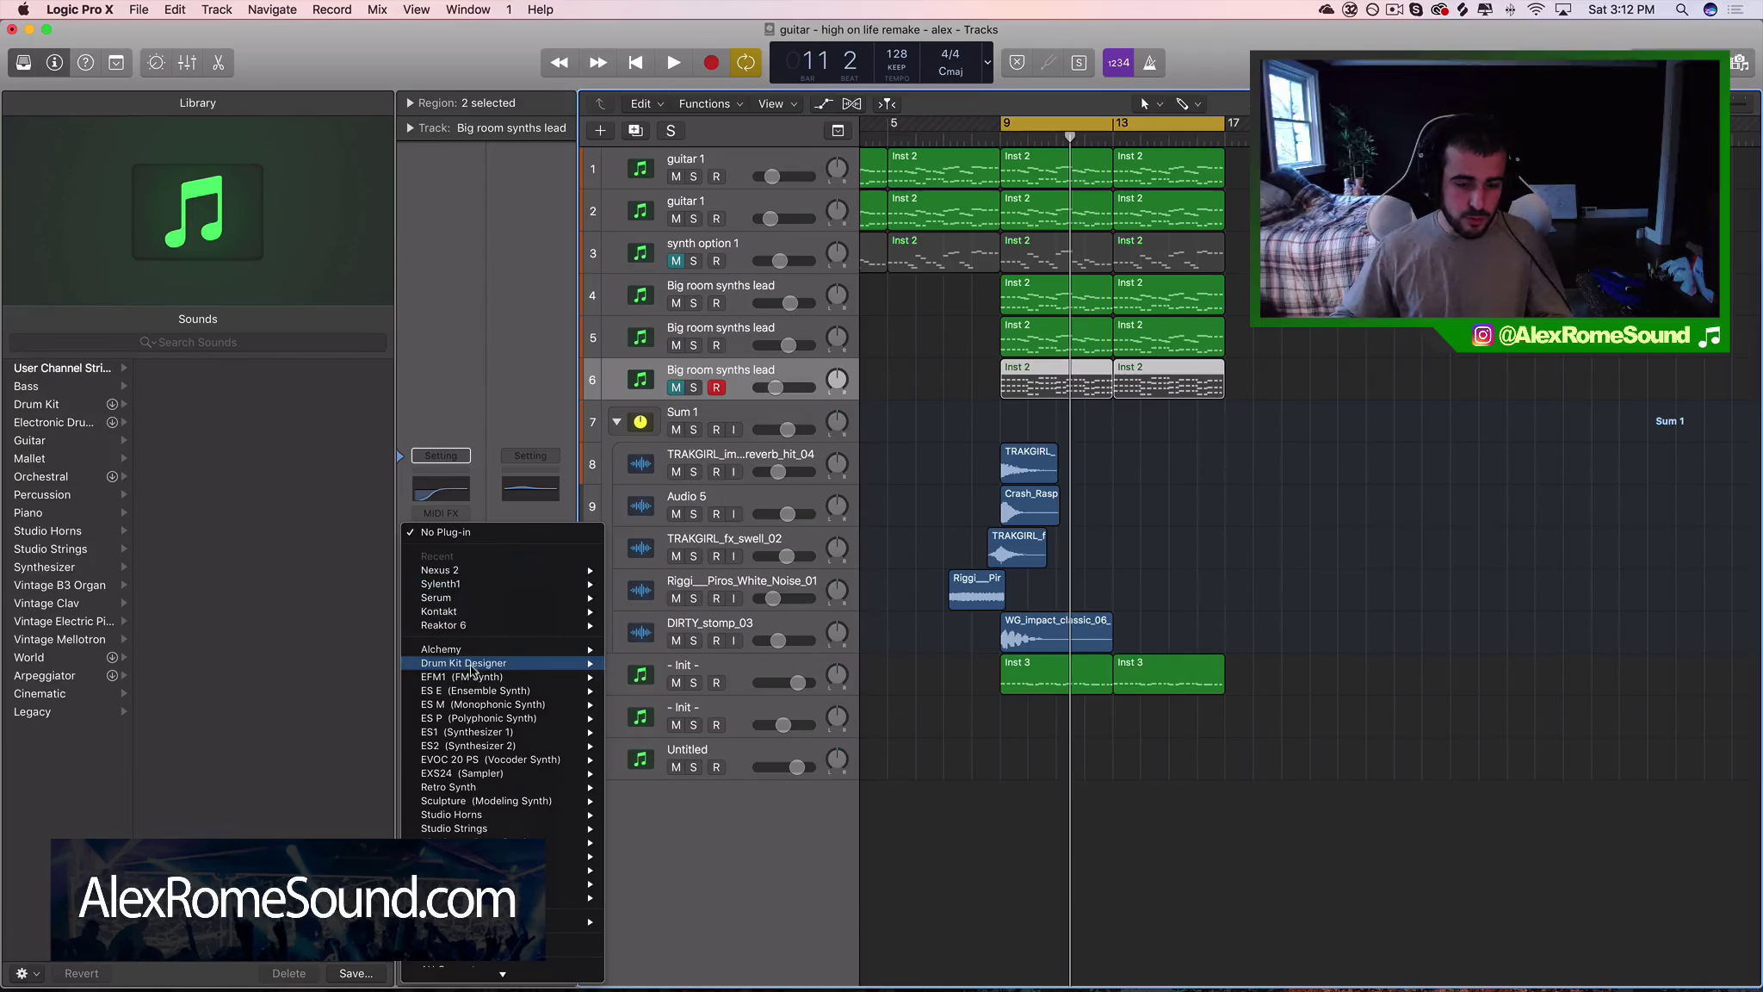
mouse_move(516, 575)
click(640, 570)
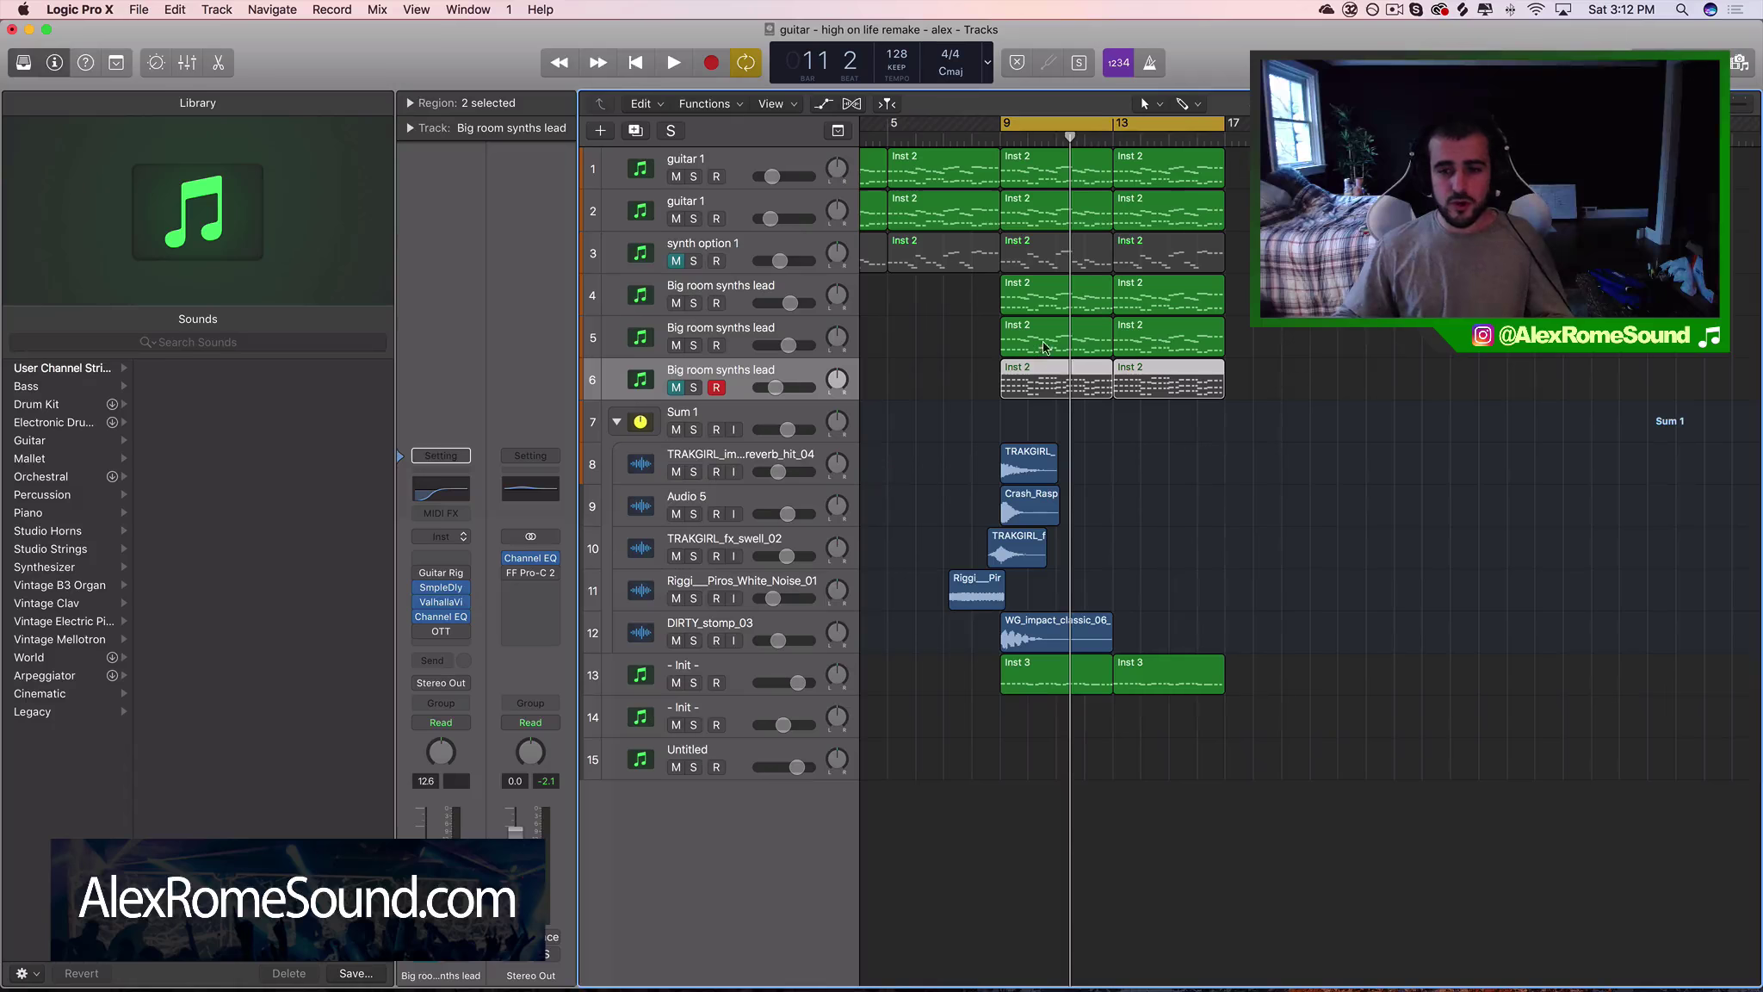
click(29, 49)
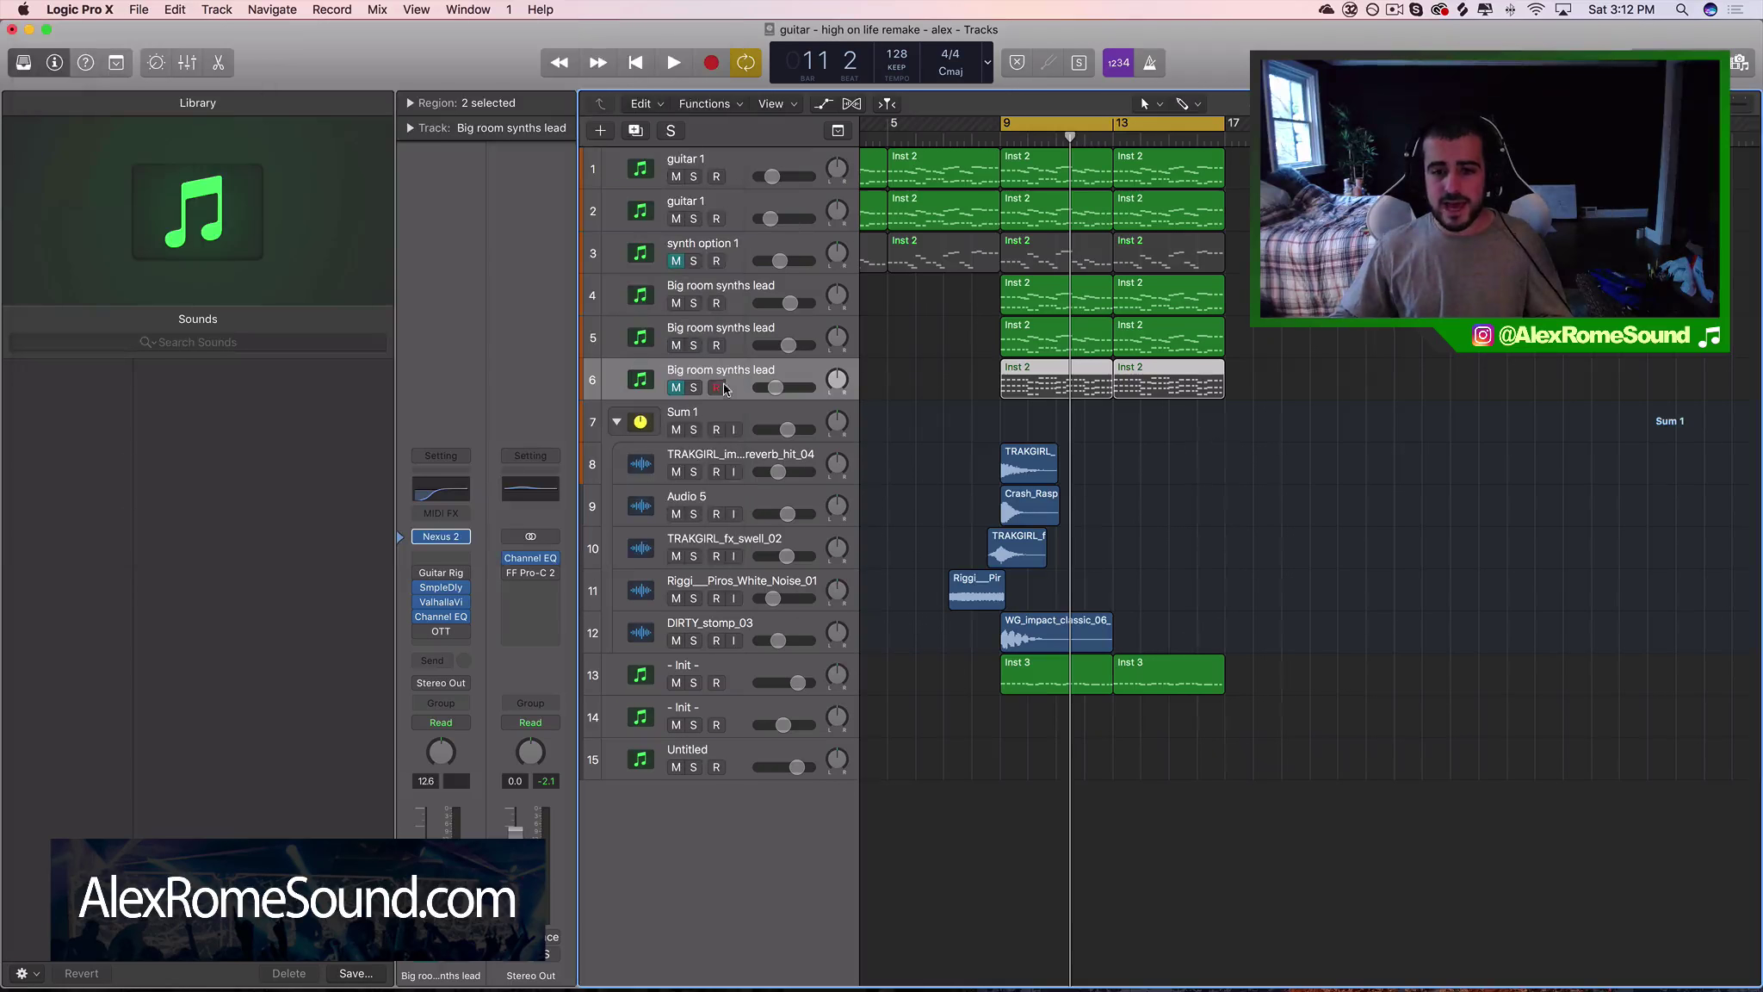
Solo both guitar 1 tracks and compare their notes from bar 9 with the first two Big room synths leads in the Piano Roll
drag(693, 218, 696, 177)
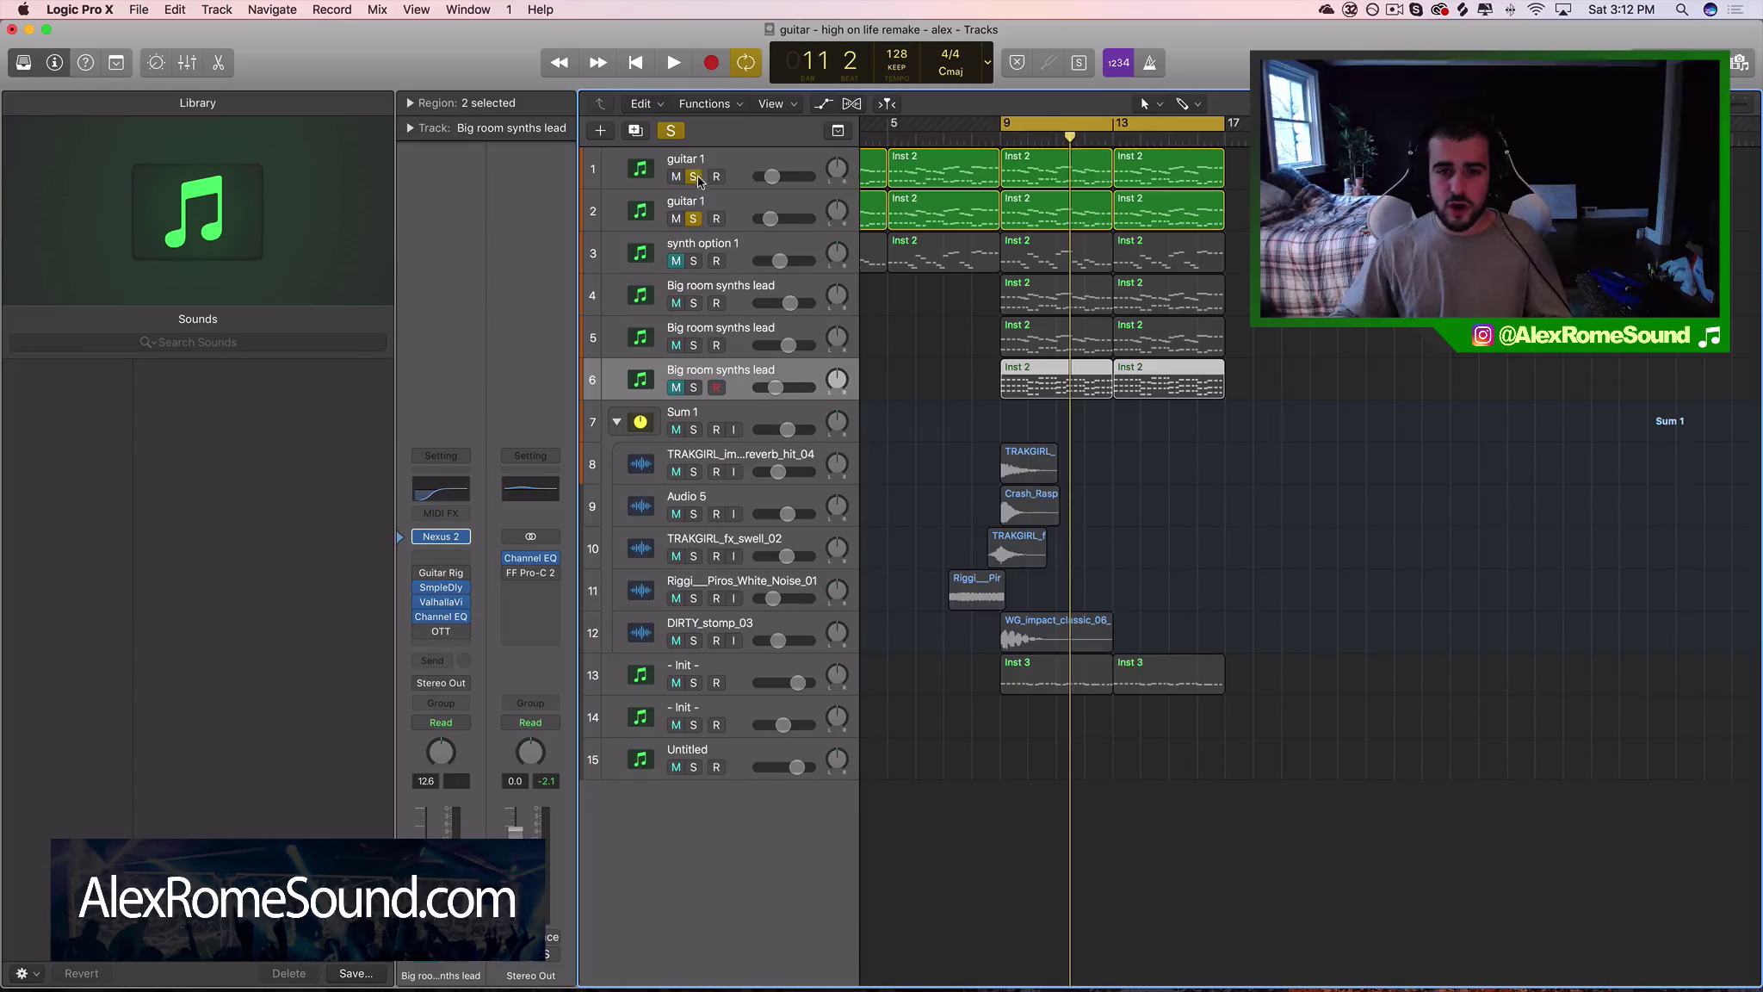
drag(1265, 330, 1104, 297)
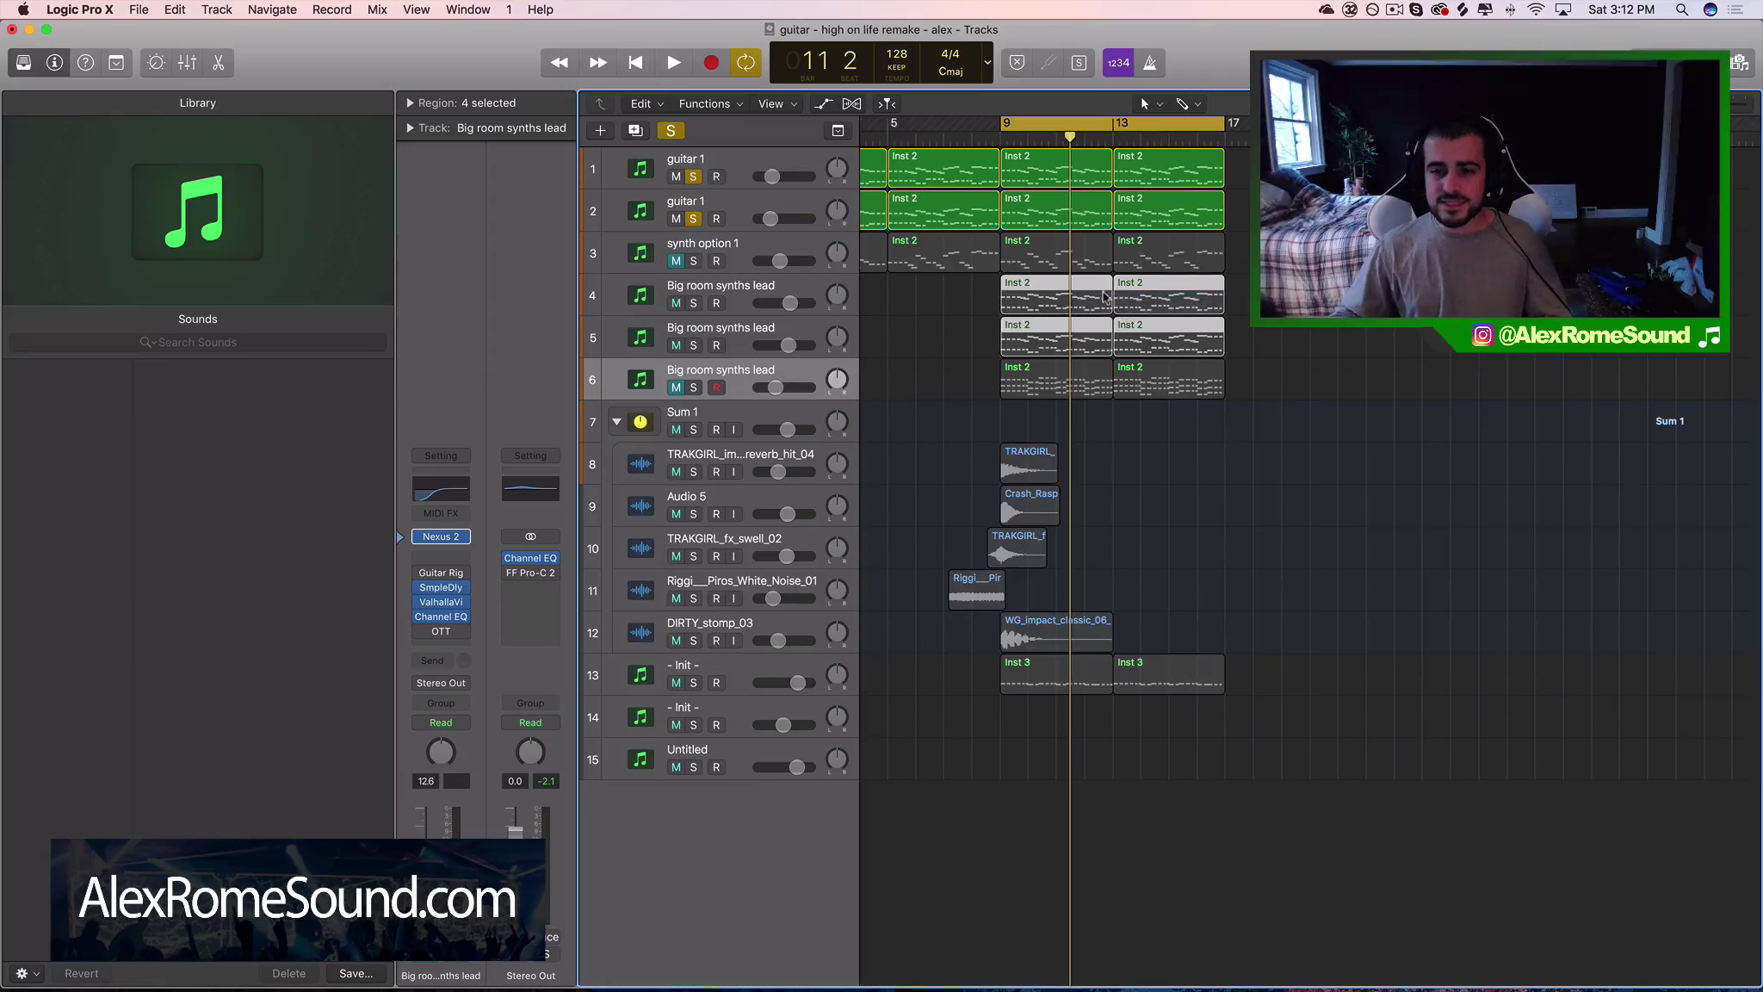
double_click(1070, 329)
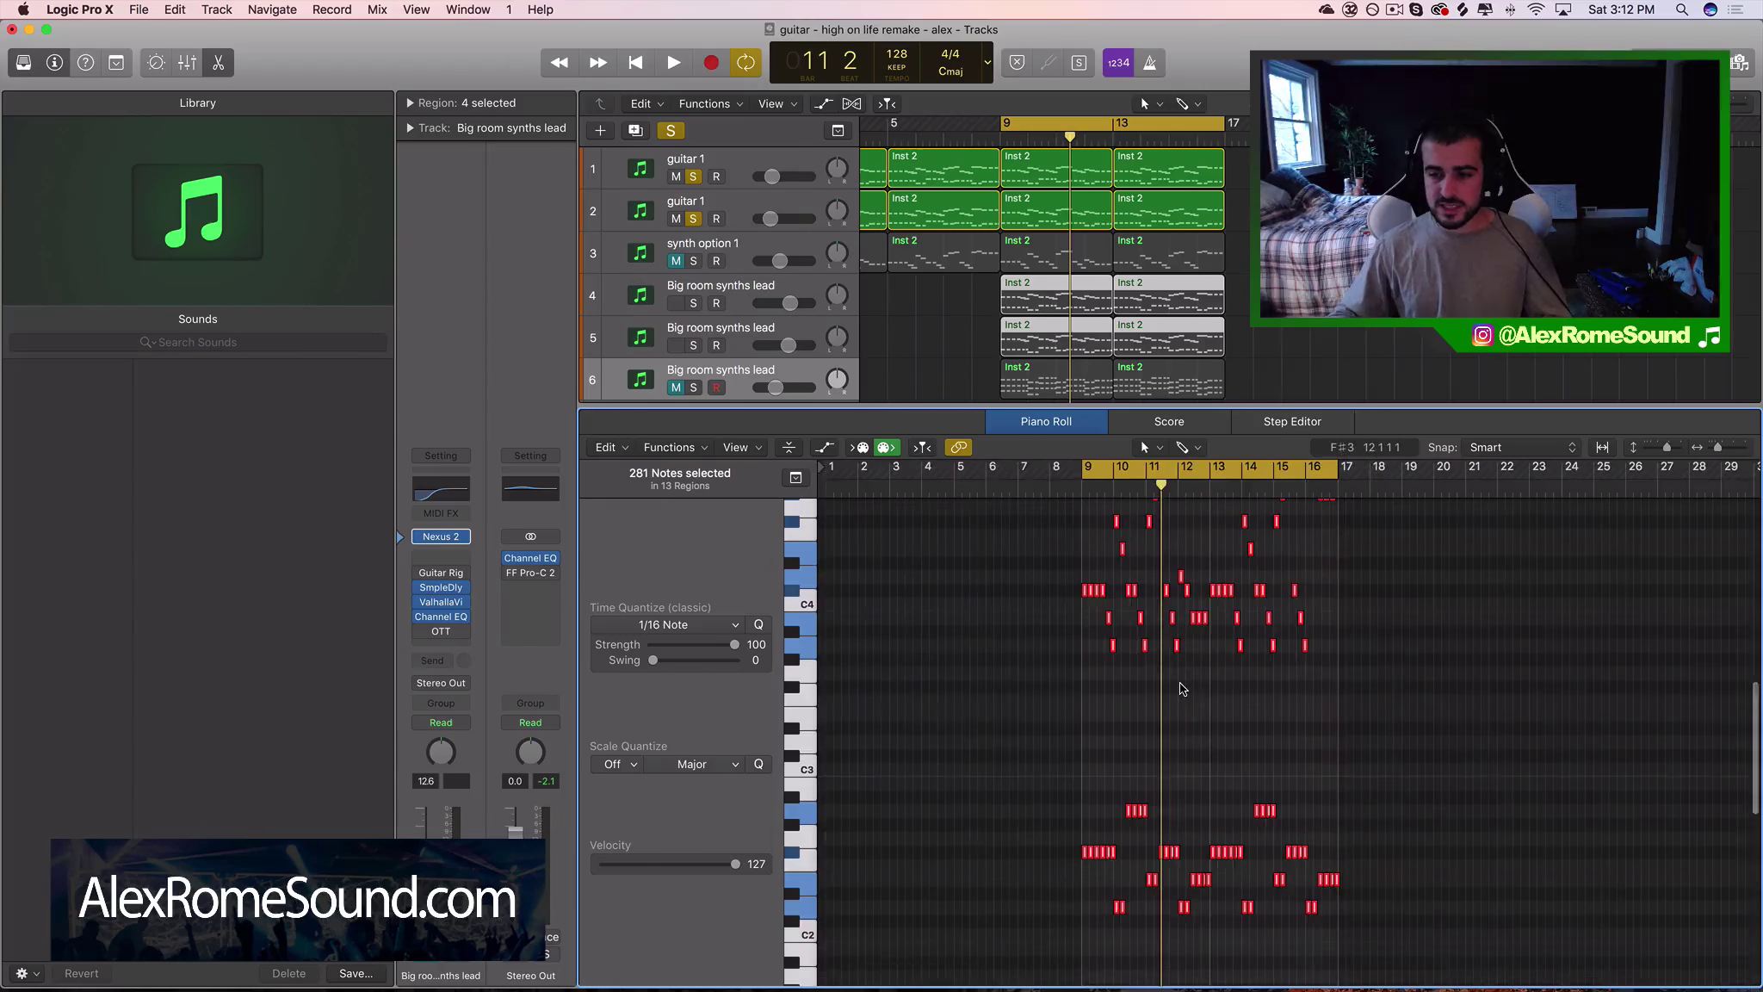
drag(1299, 813, 805, 581)
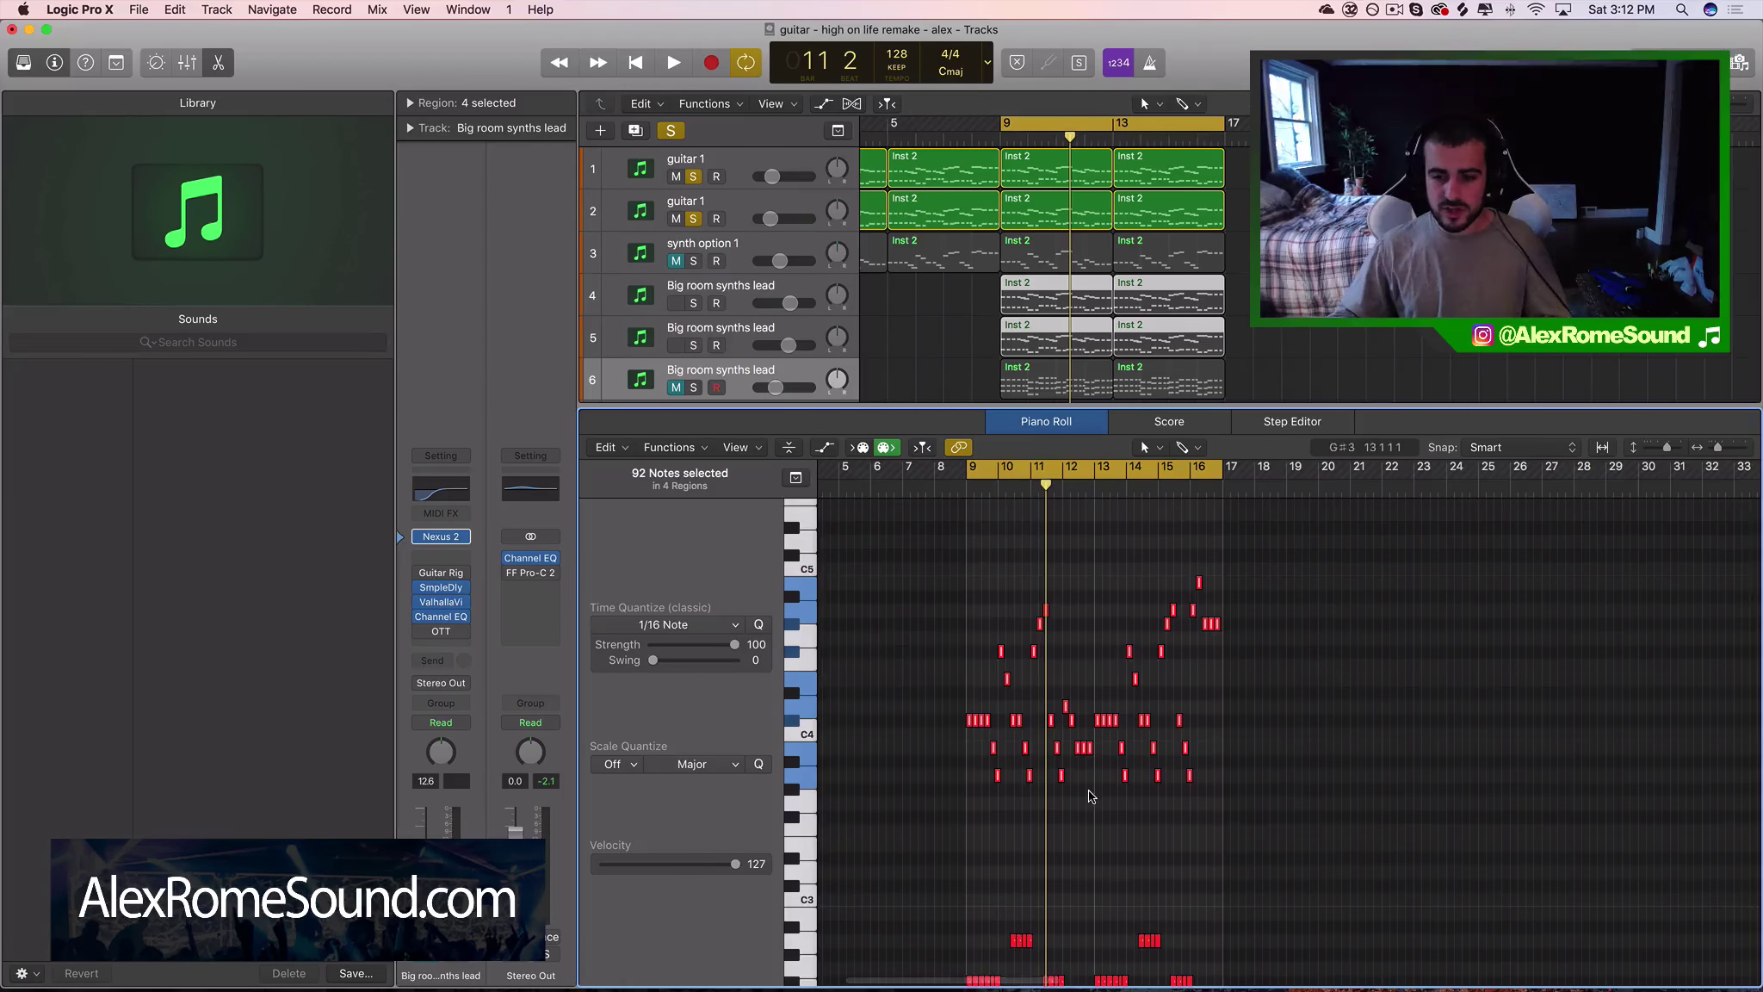
scroll(1070, 795, down, 3)
drag(921, 792, 1386, 986)
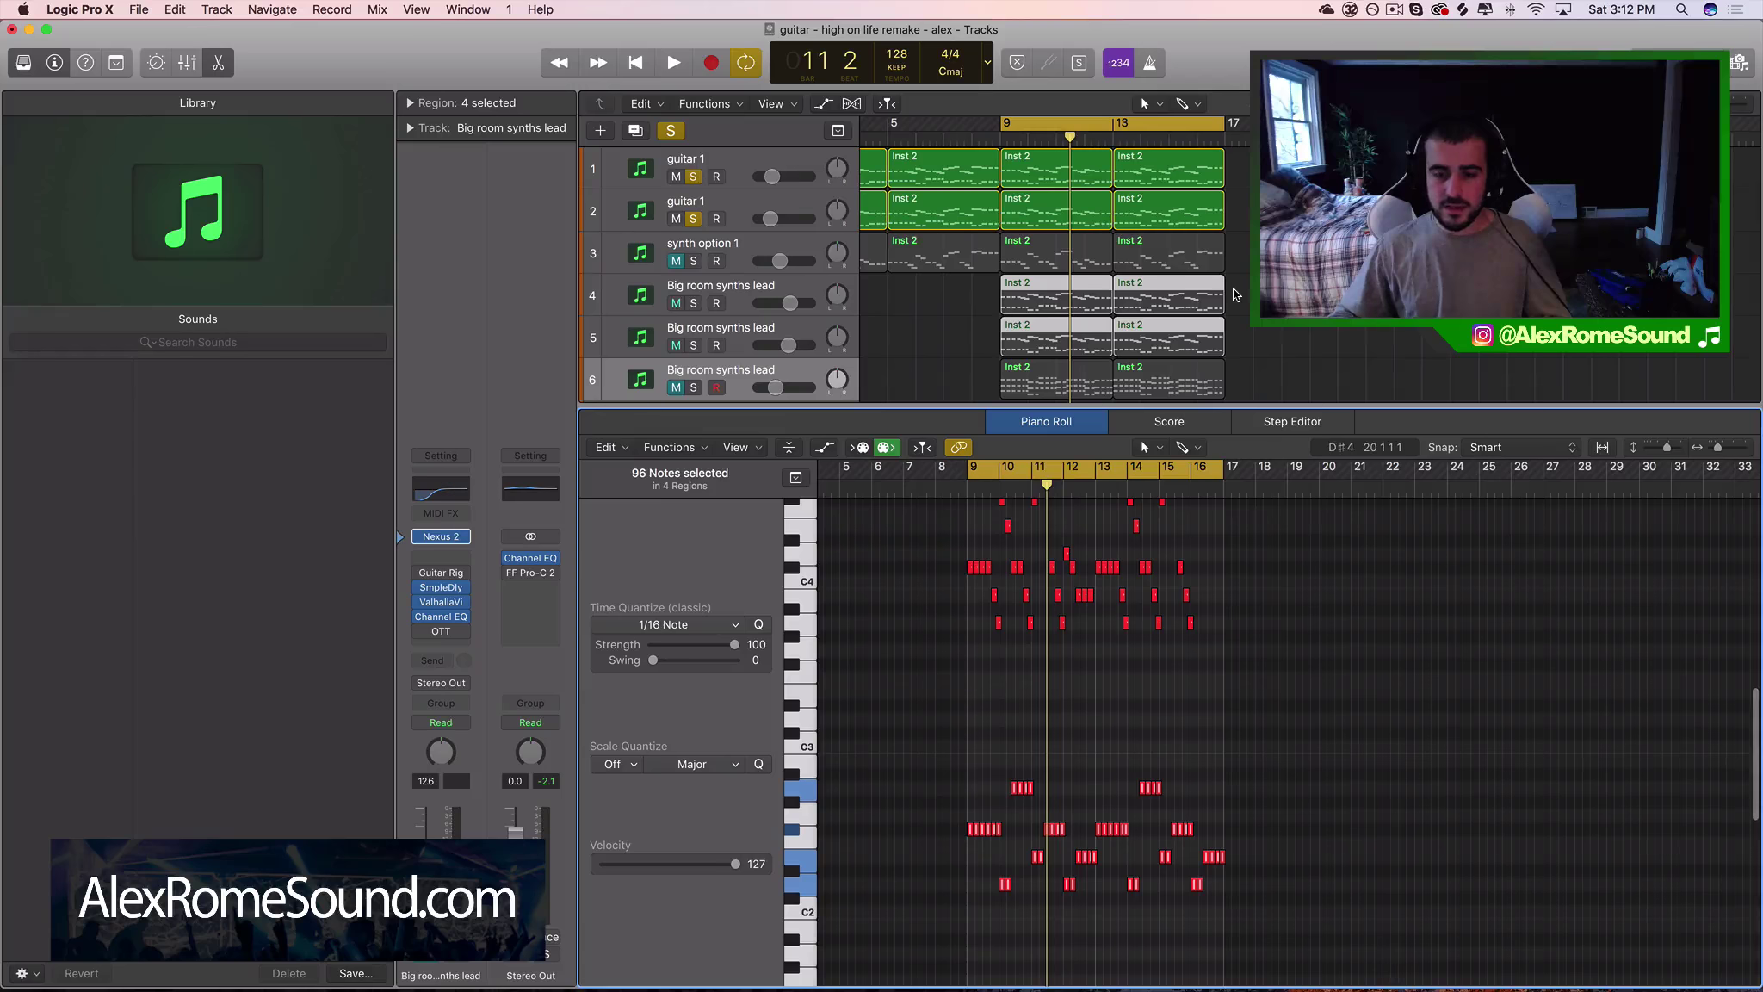
scroll(1236, 294, down, 3)
scroll(1236, 294, up, 4)
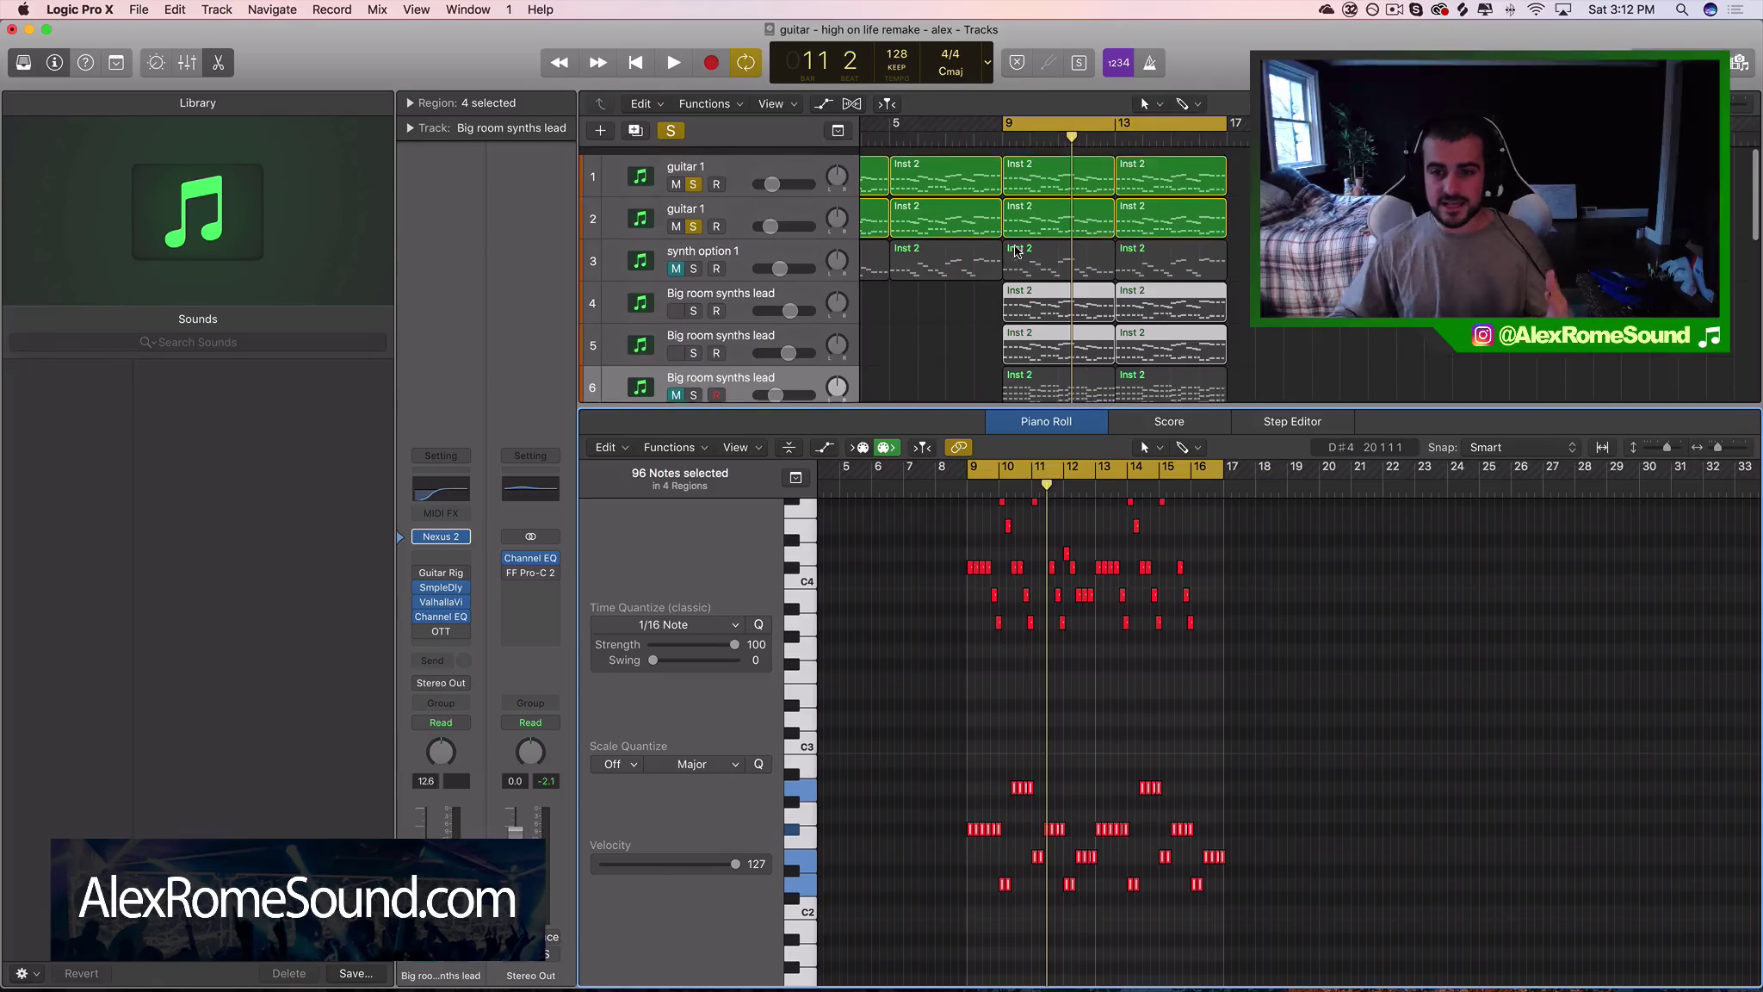
click(1084, 181)
shift+click(1034, 228)
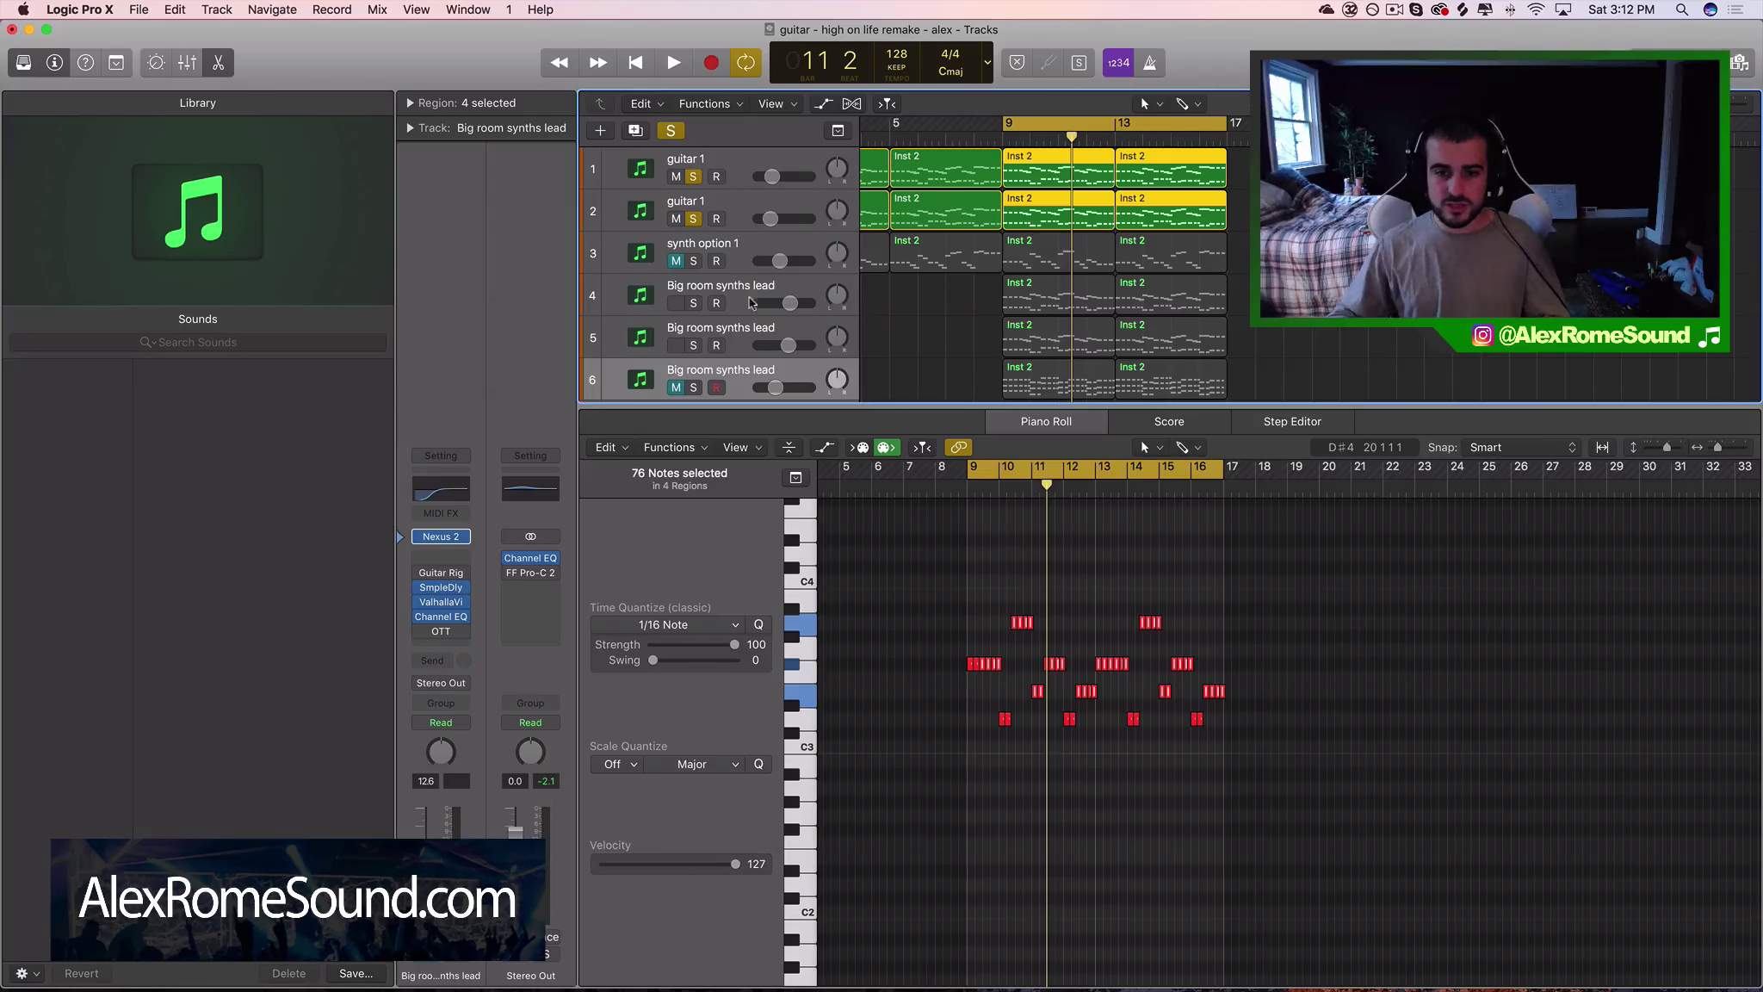
Solo the first two Big room synths leads alongside the guitars and lower both leads during playback, the second one to -8.2
click(738, 327)
key(s)
key(space)
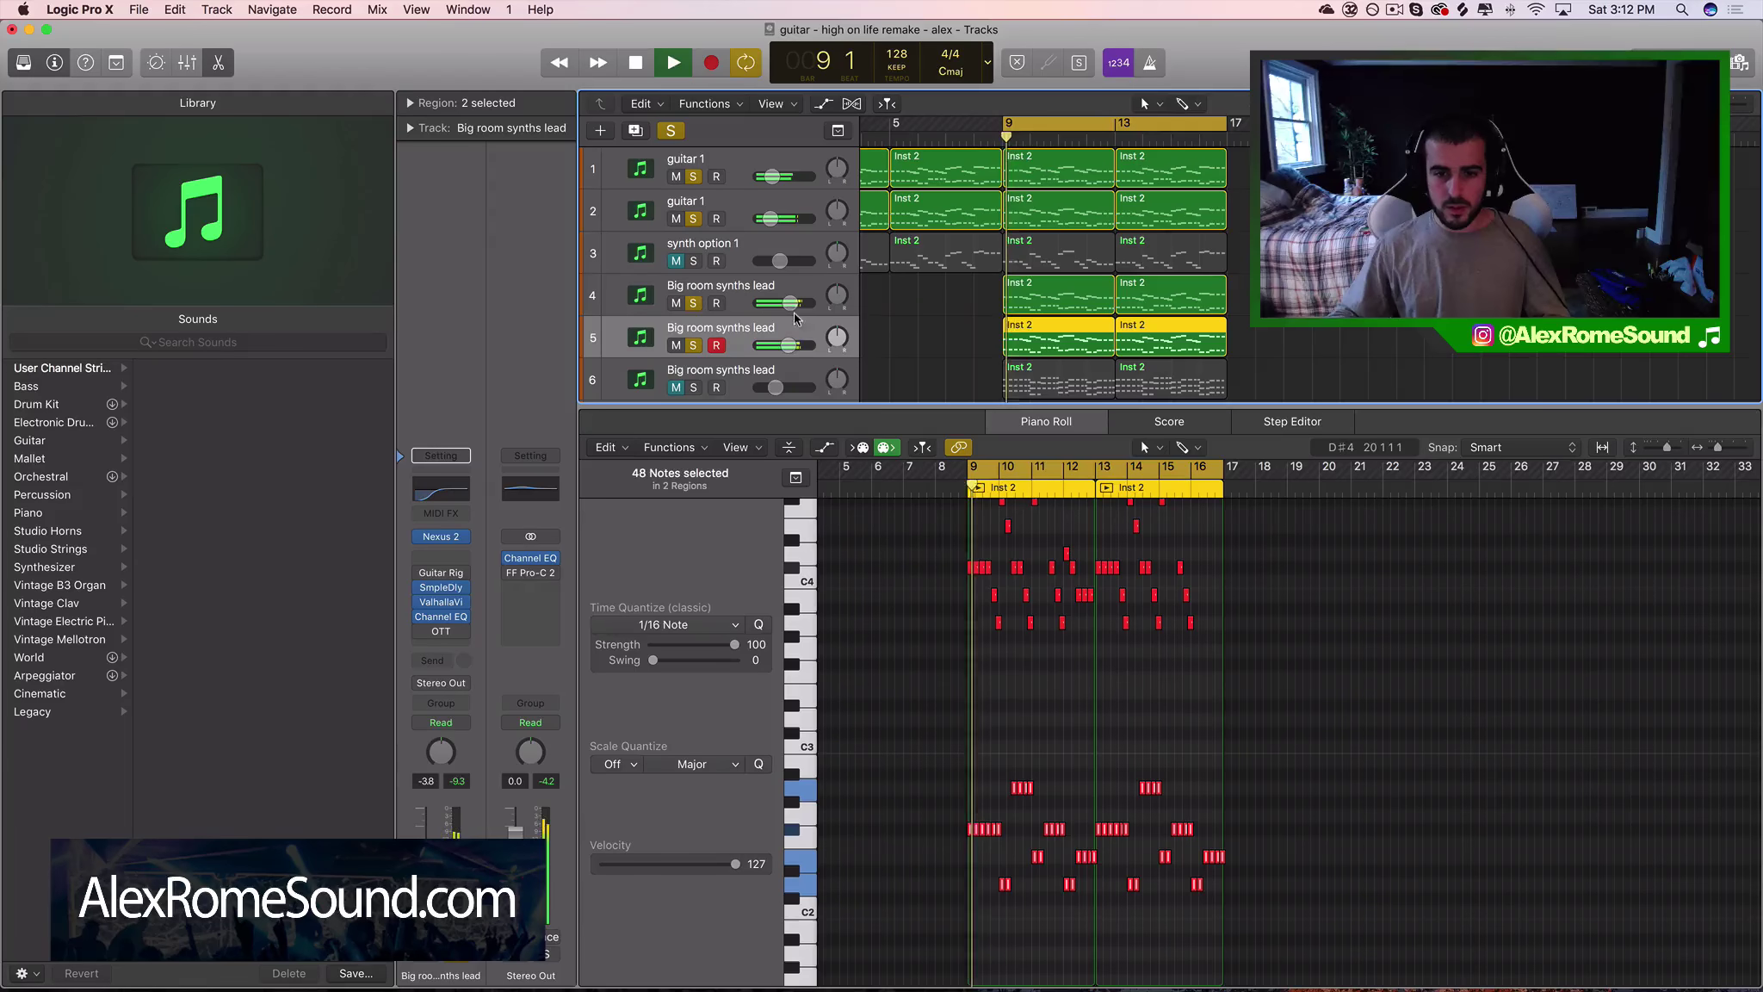
drag(790, 303, 782, 346)
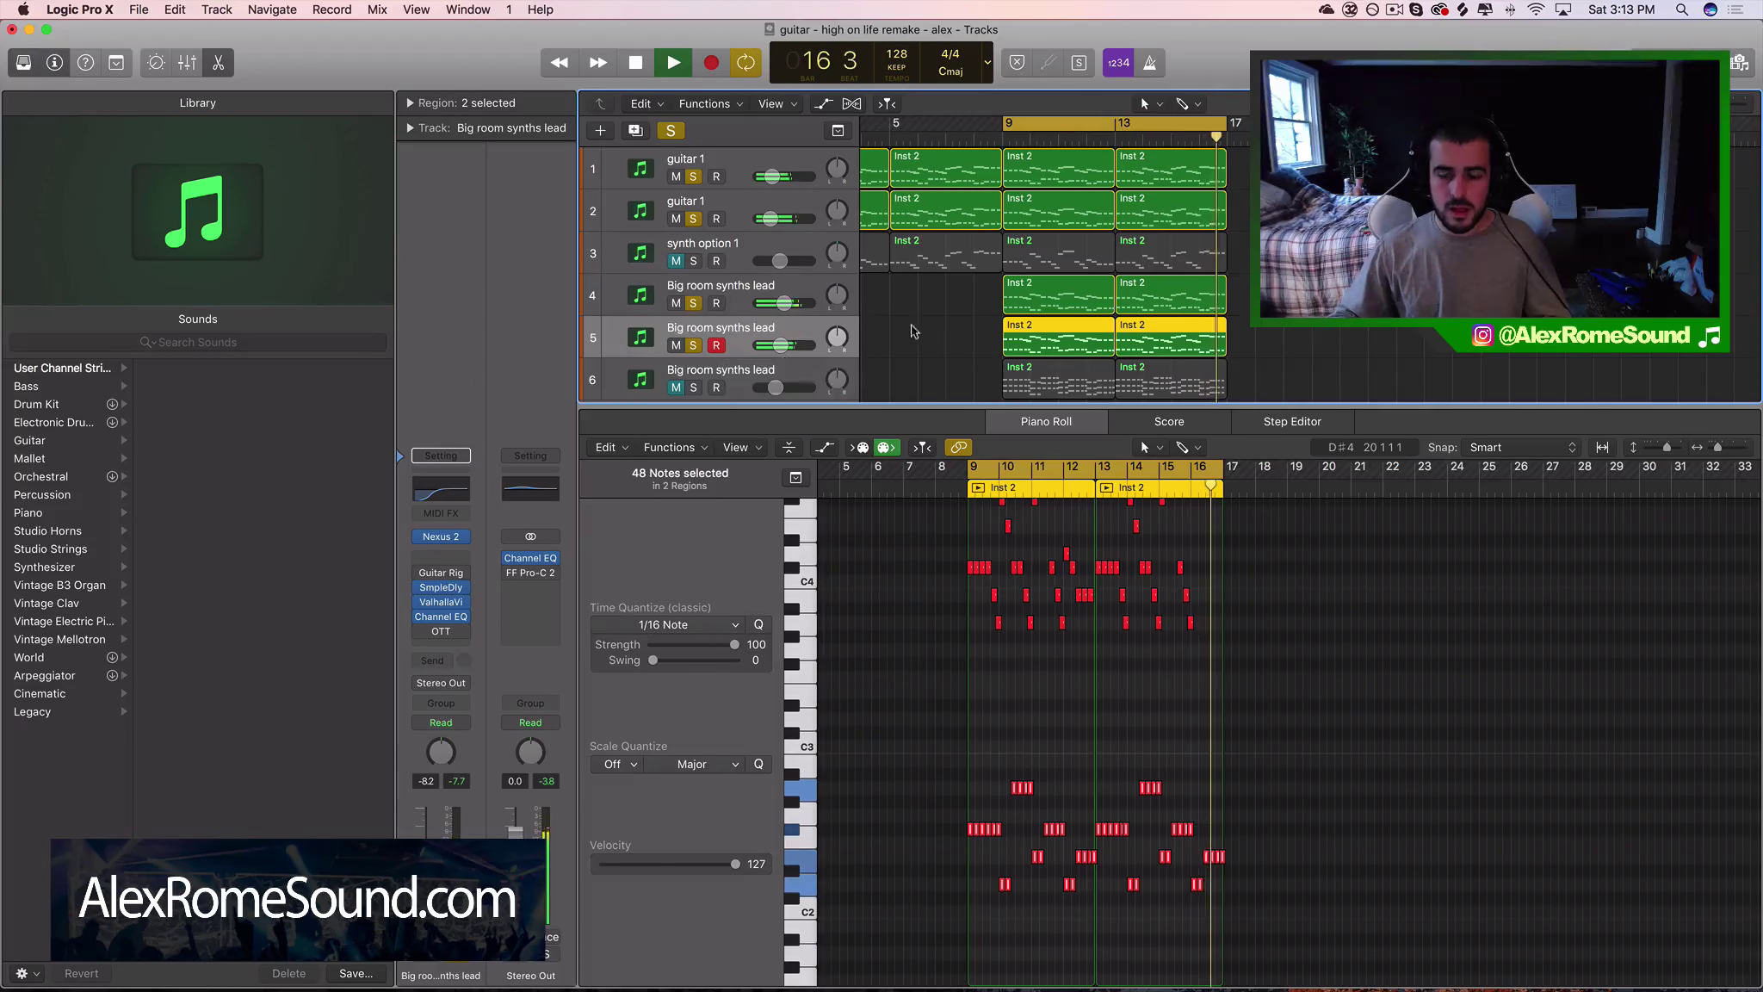
Stop playback and unsolo both Big room synths leads and both guitar 1 tracks
scroll(913, 331, down, 3)
key(space)
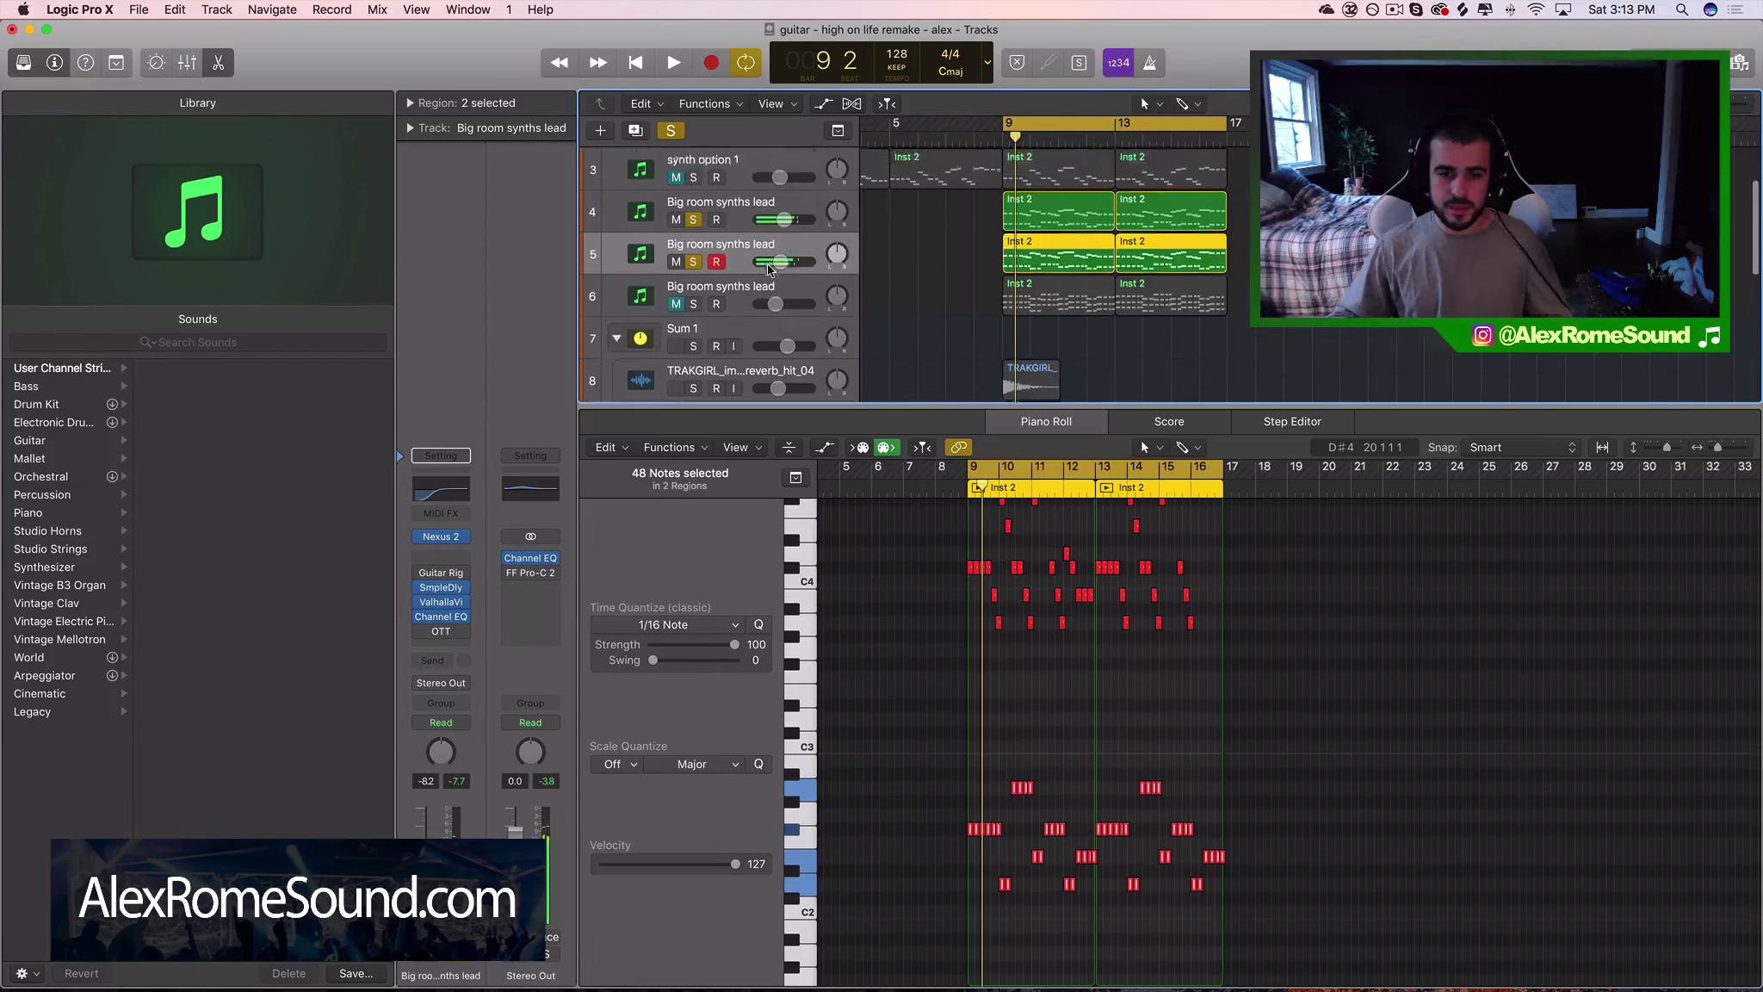
scroll(769, 265, up, 3)
drag(695, 341, 694, 149)
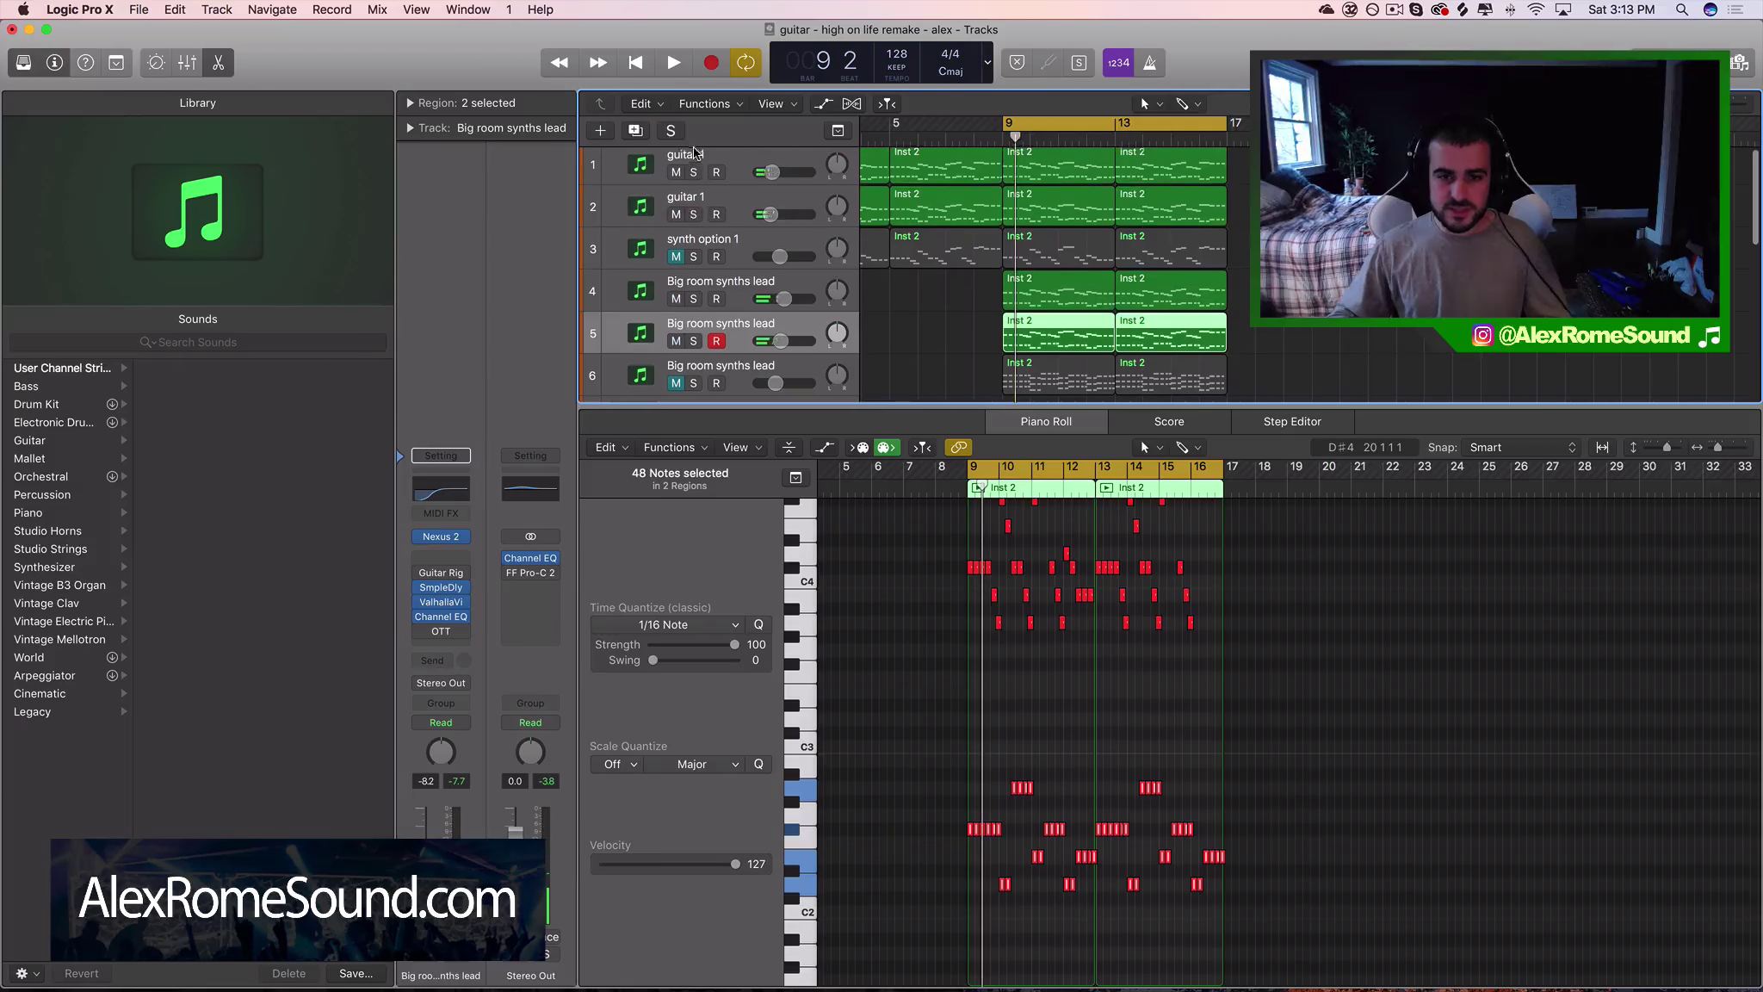
Replace the instrument on the third Big room synths lead track with Native Instruments Kontakt in stereo
scroll(741, 231, down, 5)
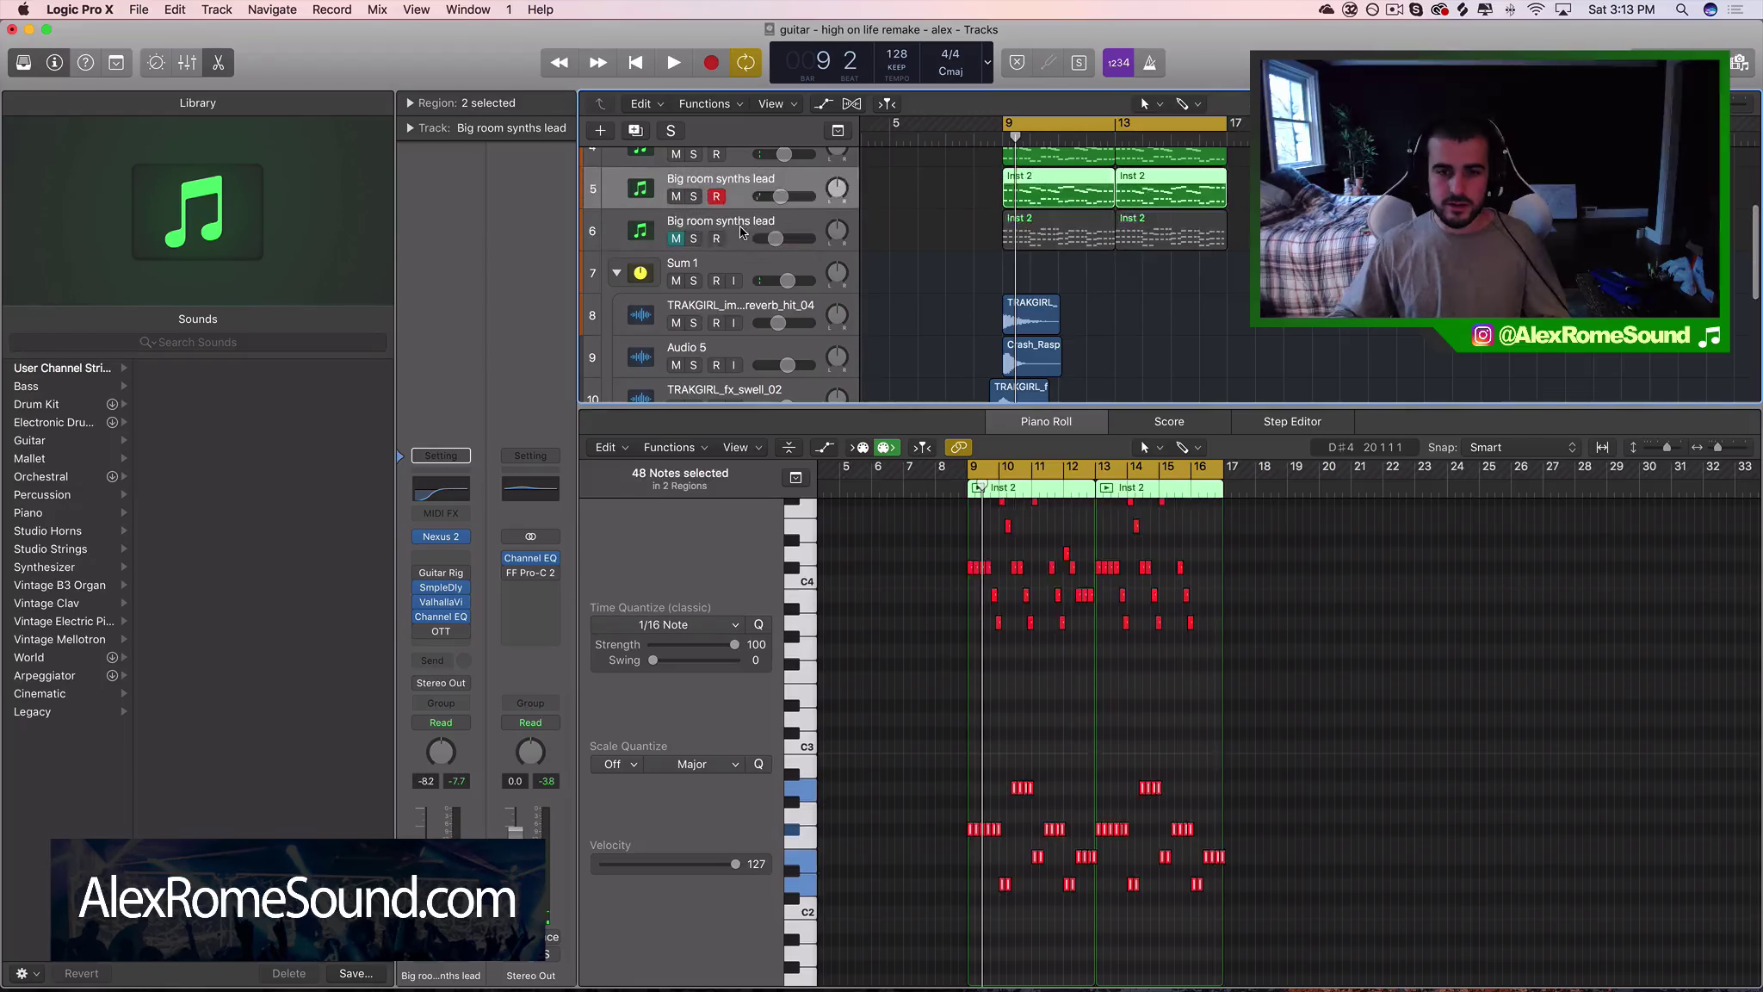
click(740, 231)
click(468, 537)
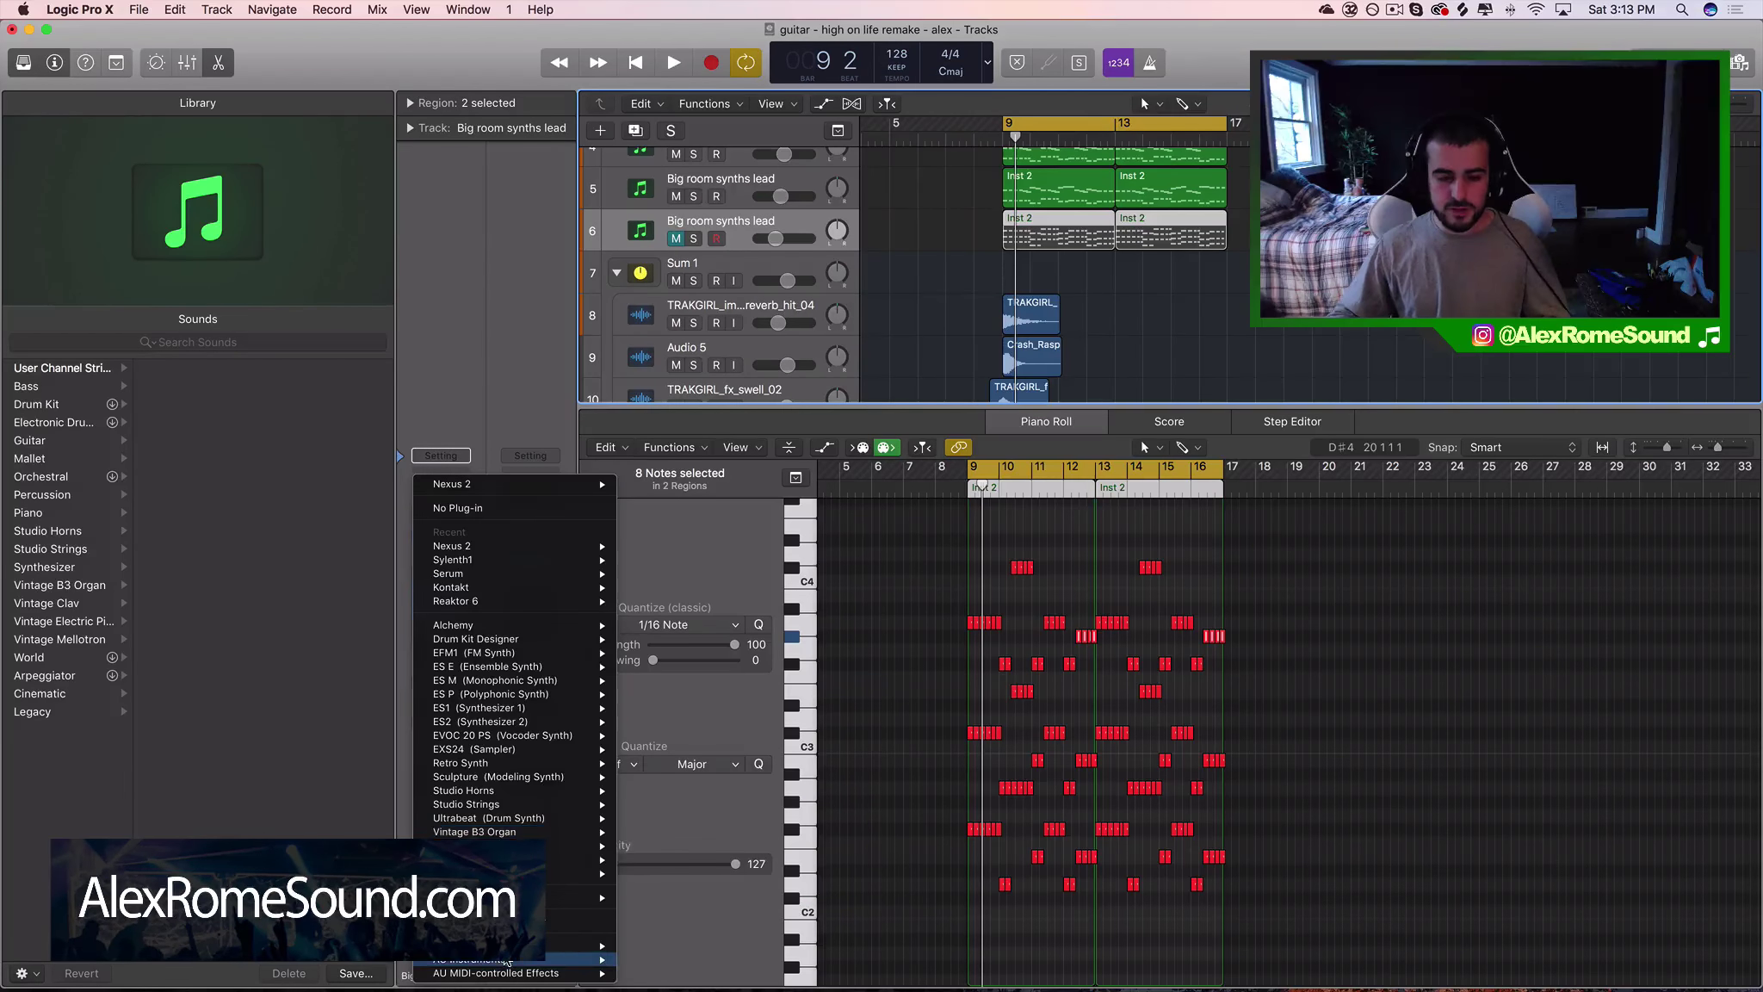
mouse_move(586, 959)
mouse_move(717, 979)
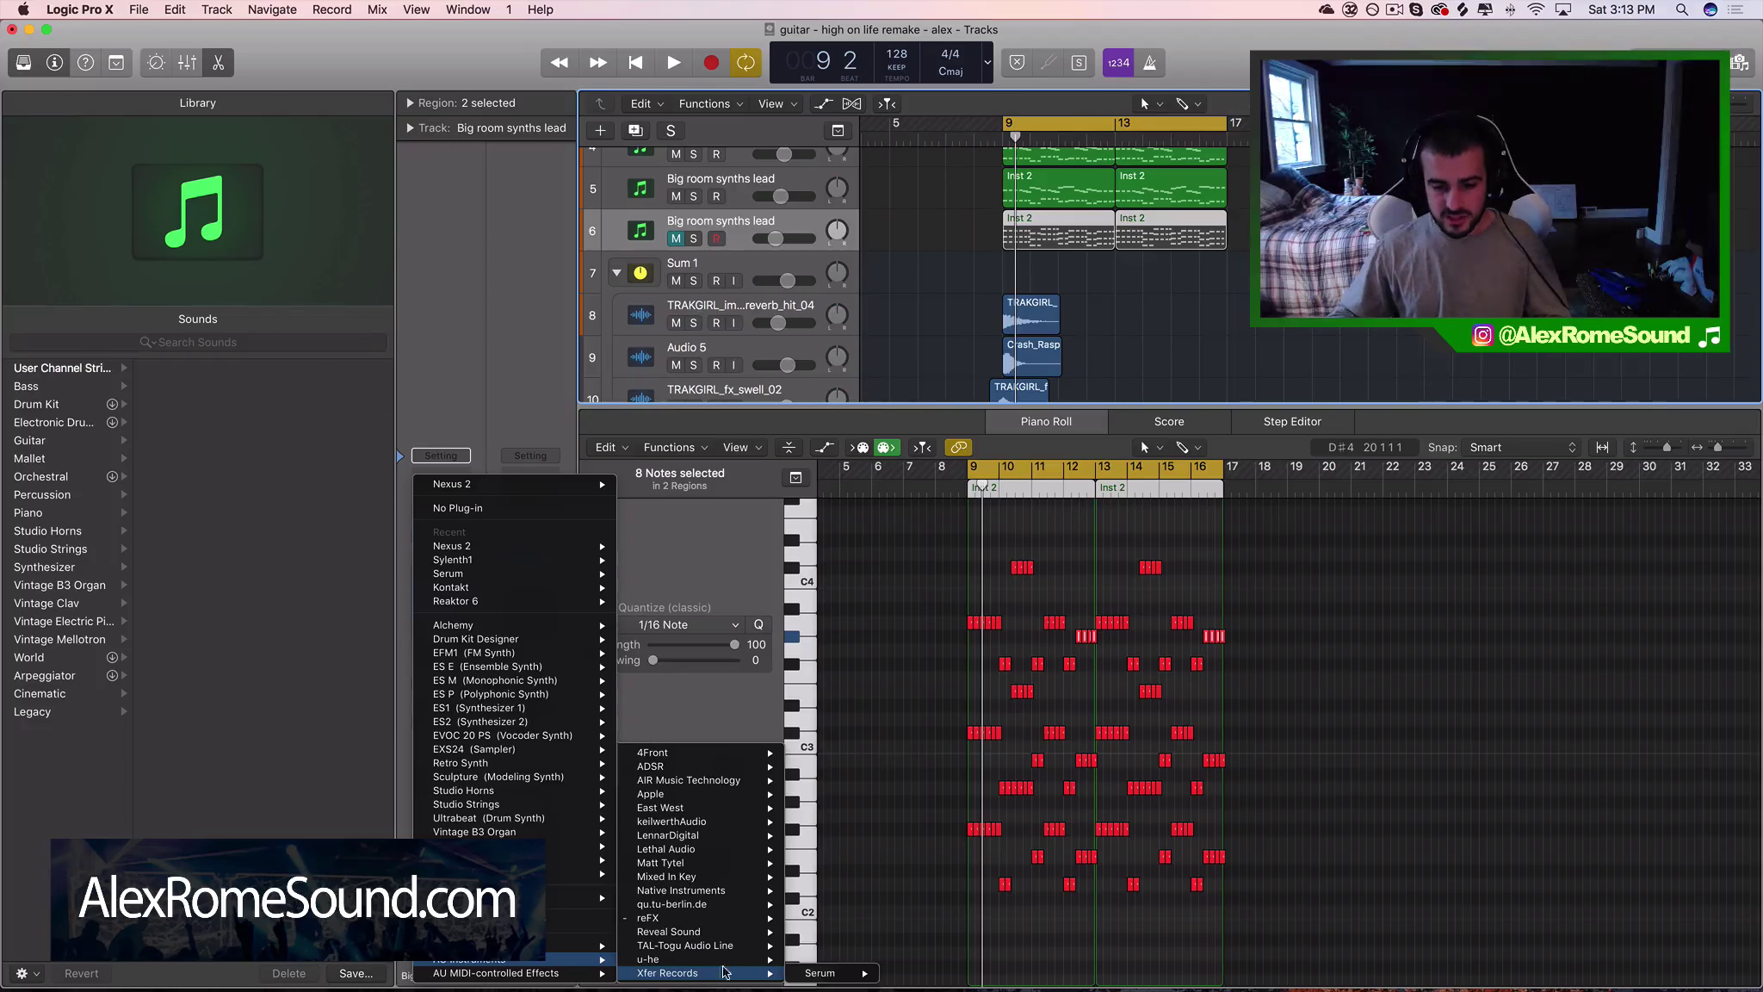
mouse_move(740, 891)
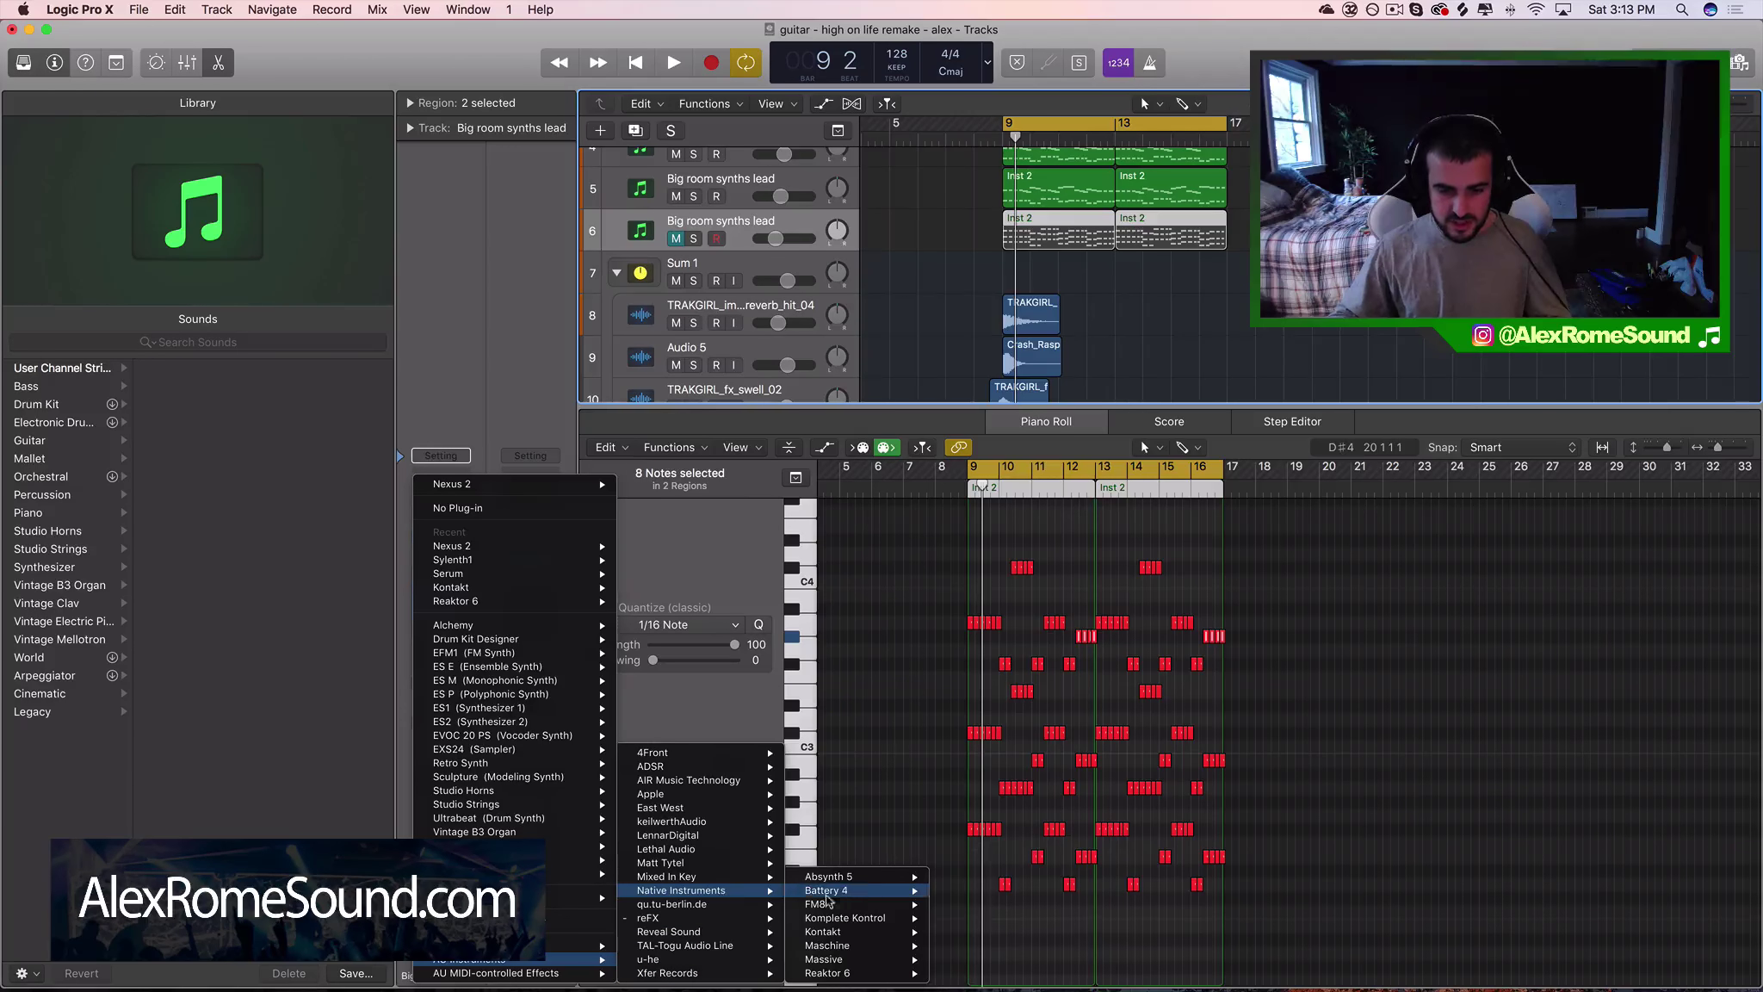
mouse_move(877, 895)
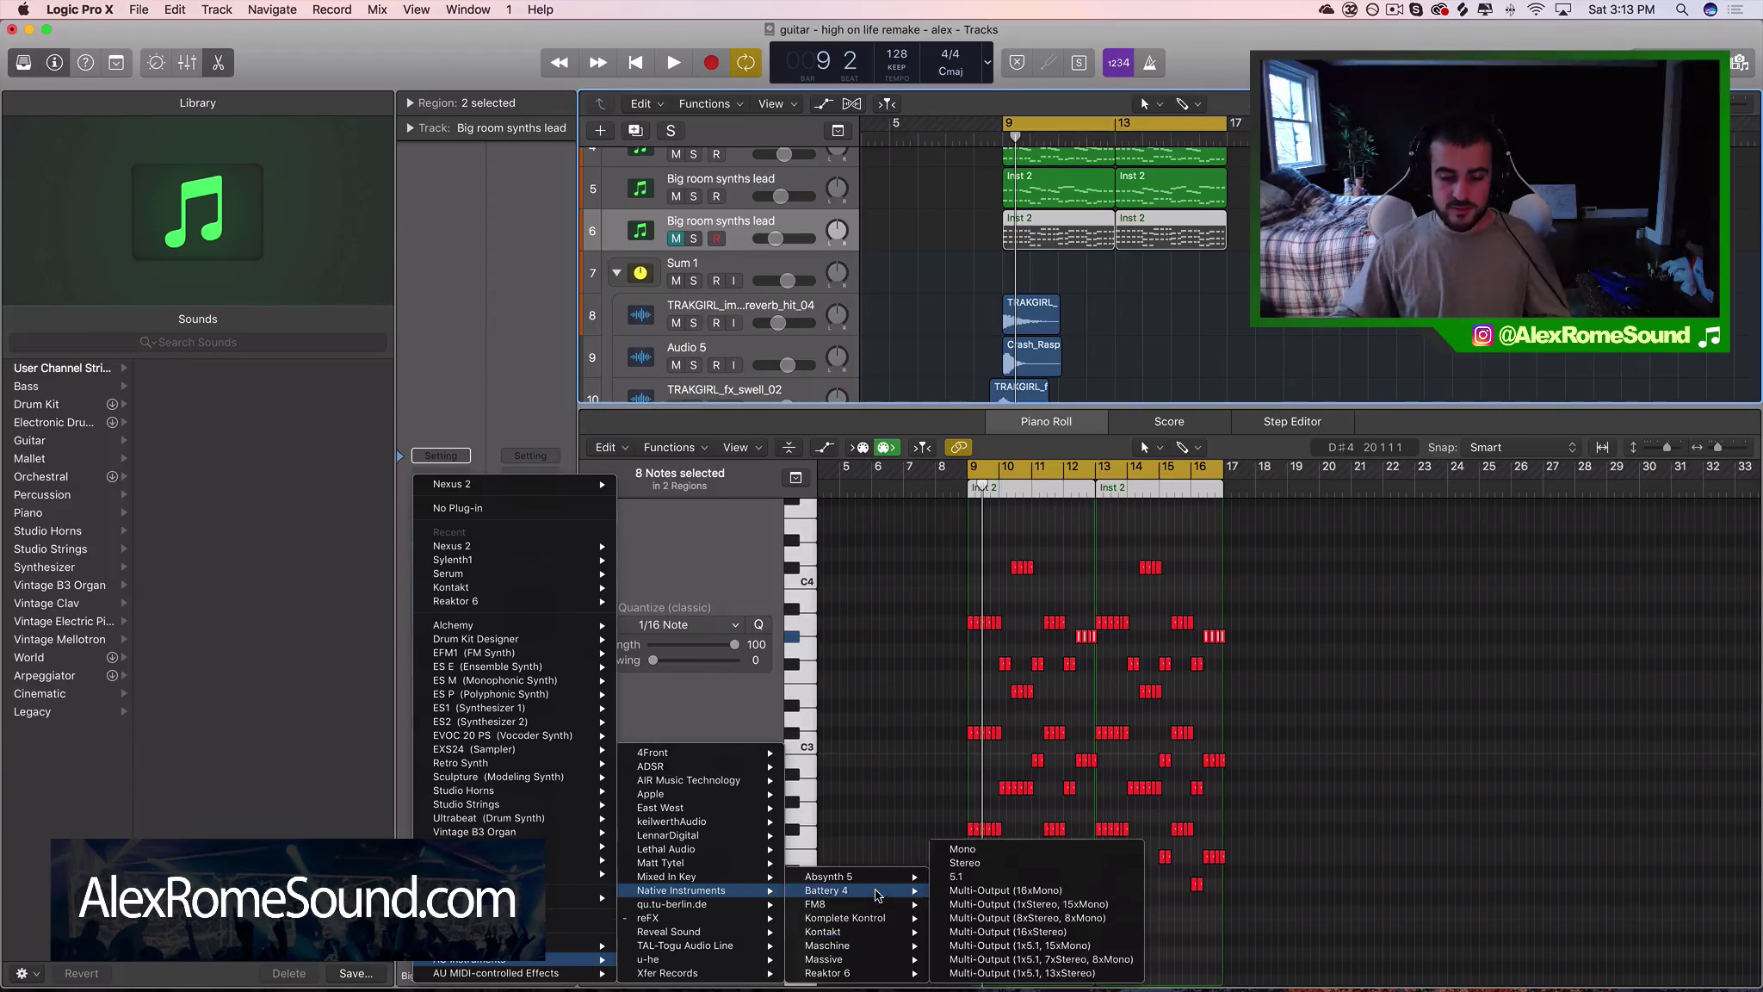
mouse_move(865, 934)
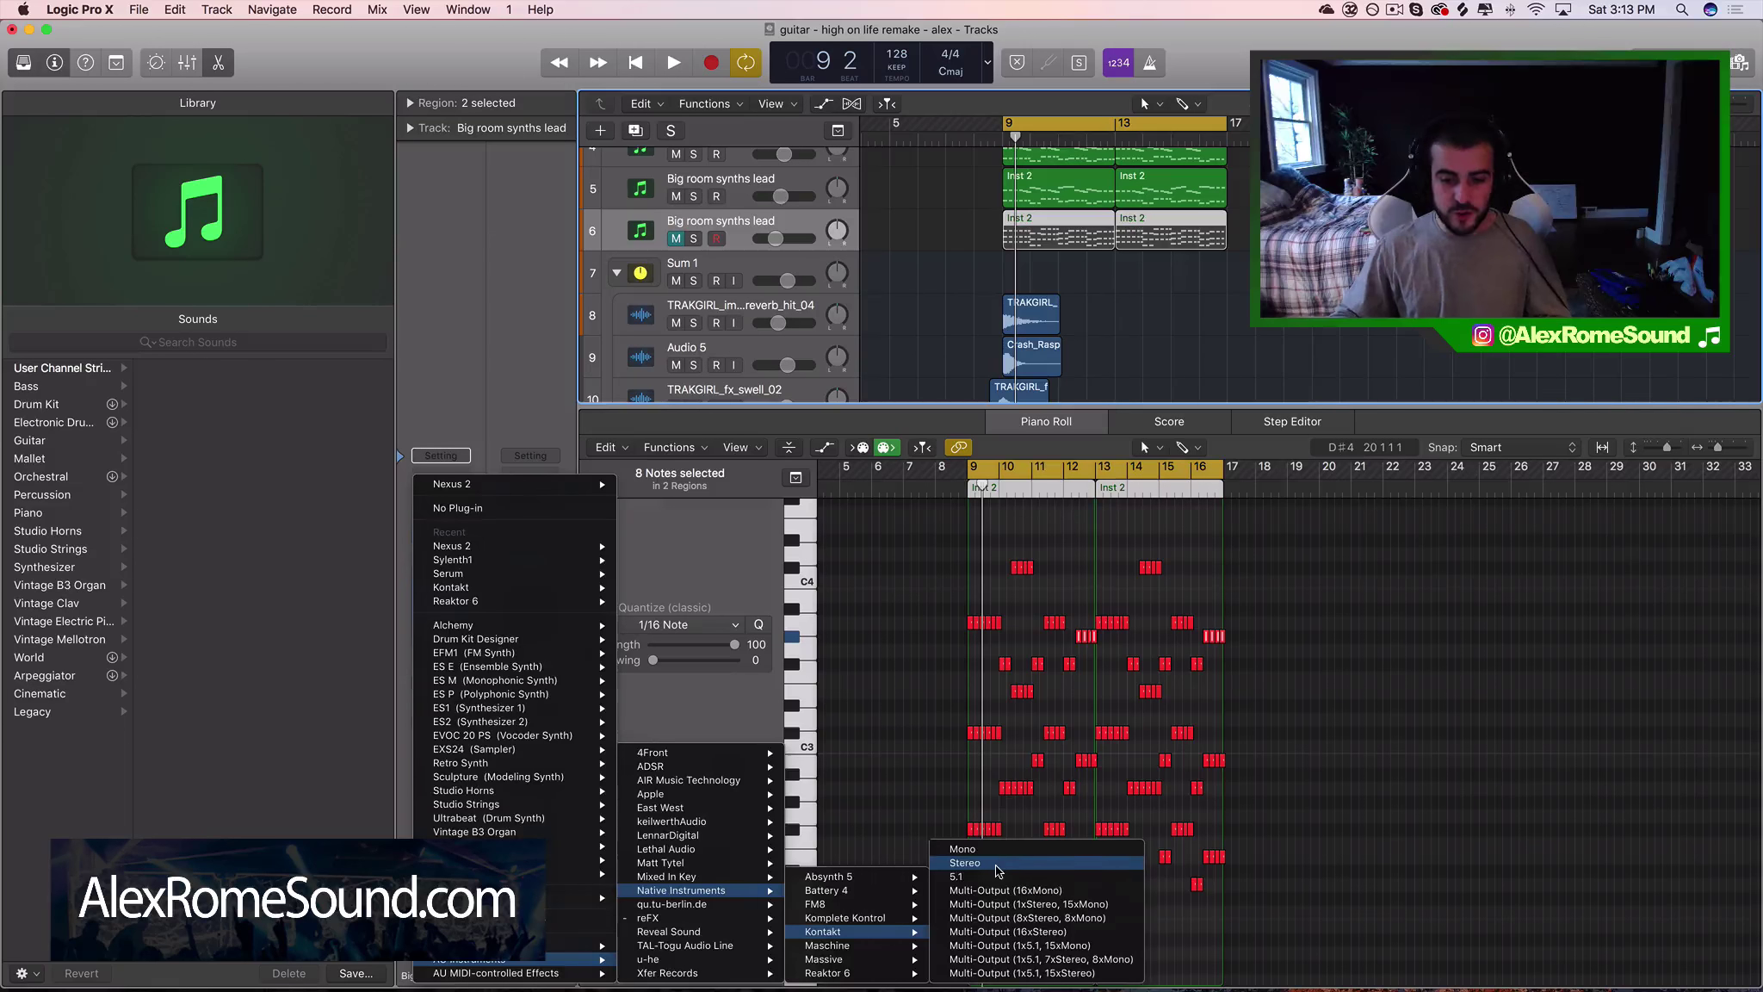
click(998, 863)
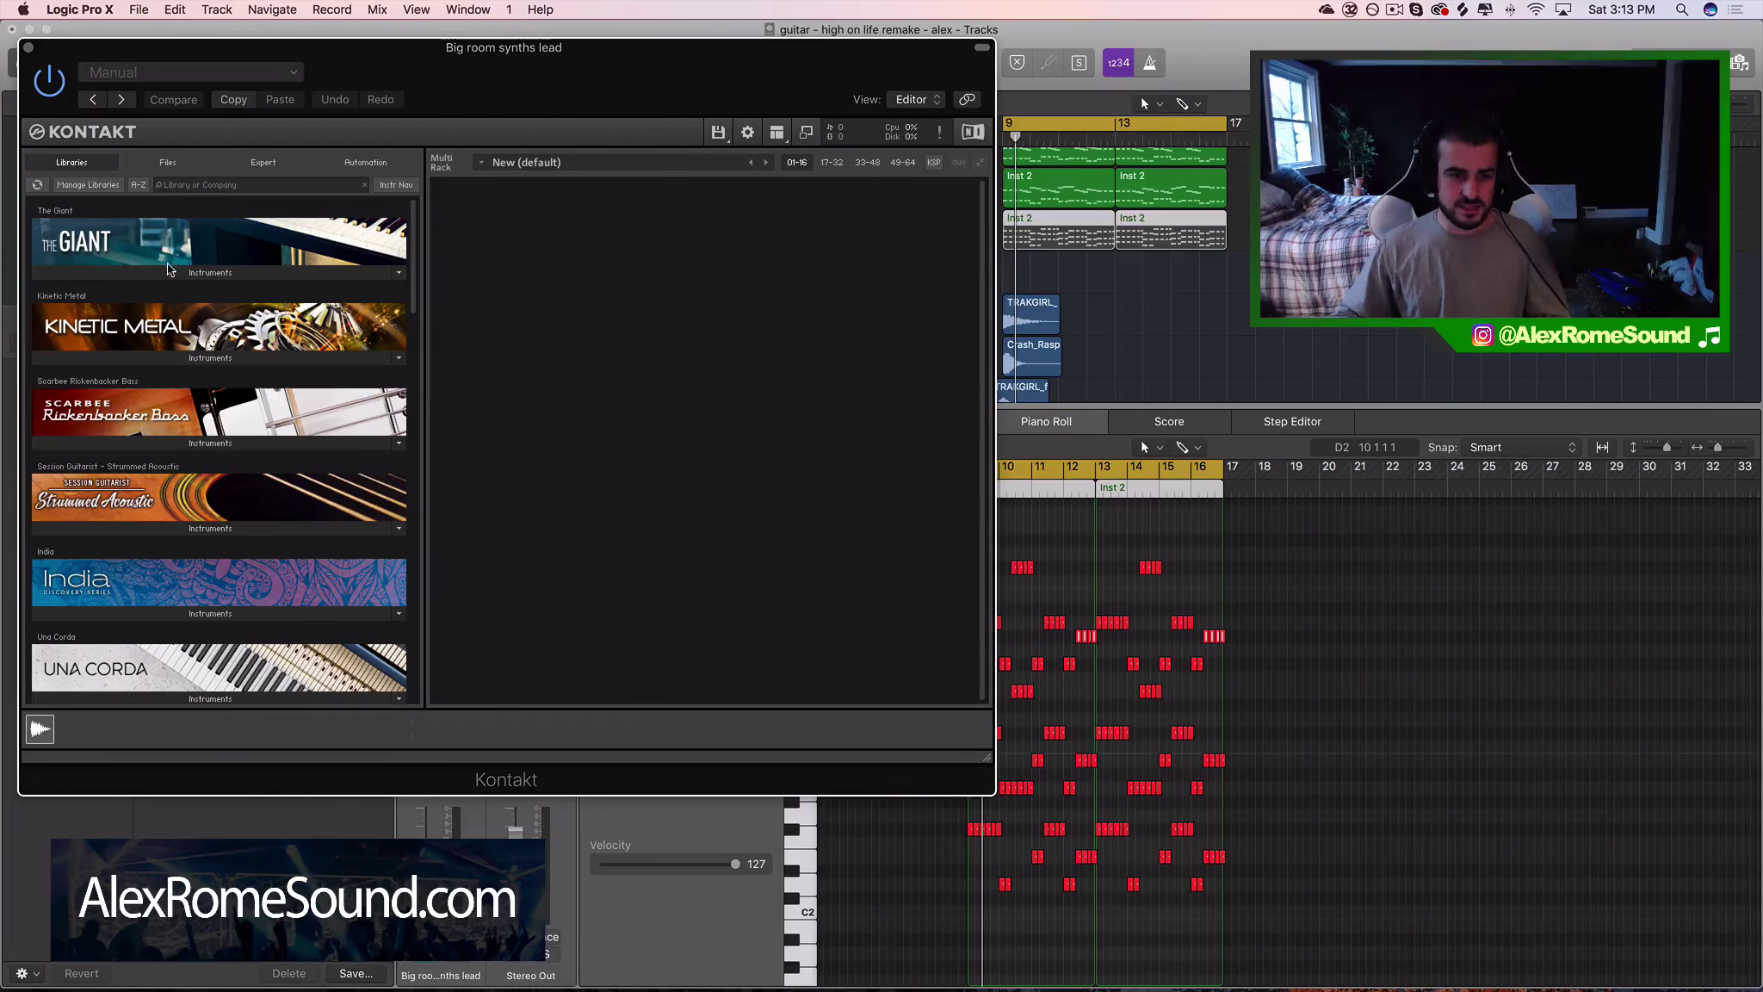
Load the instrument The Giant.nki from The Giant library into Kontakt
click(171, 273)
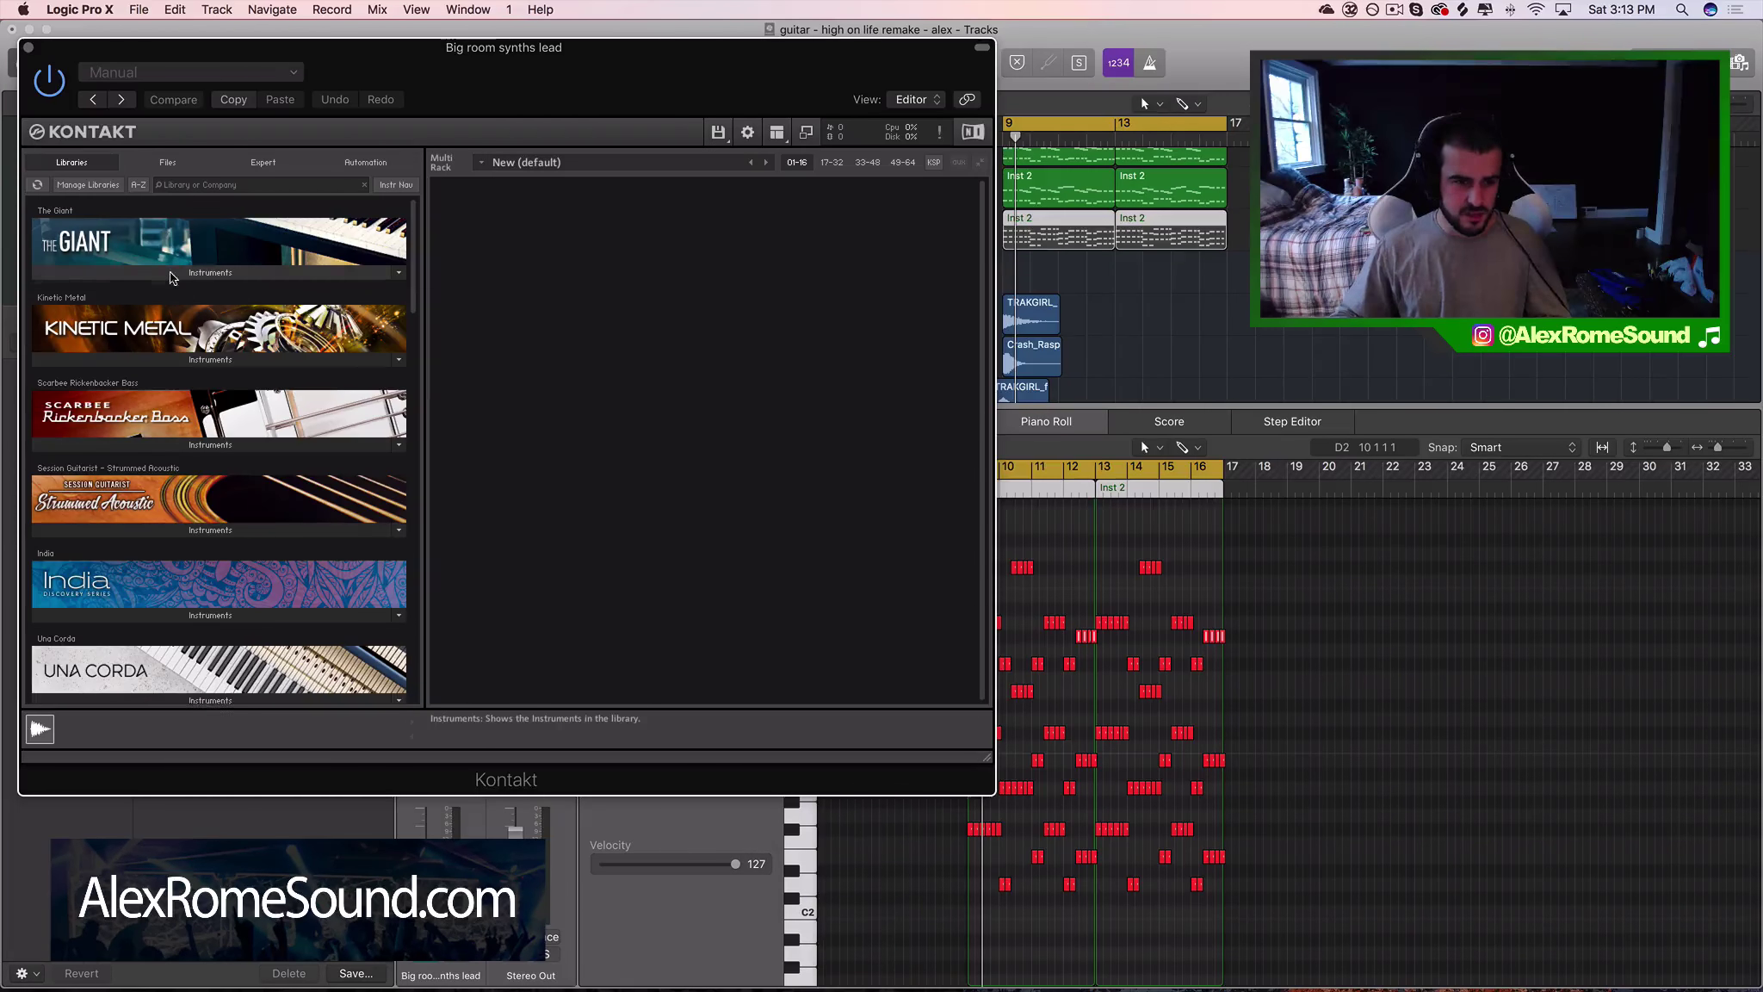
double_click(112, 309)
drag(594, 71, 985, 178)
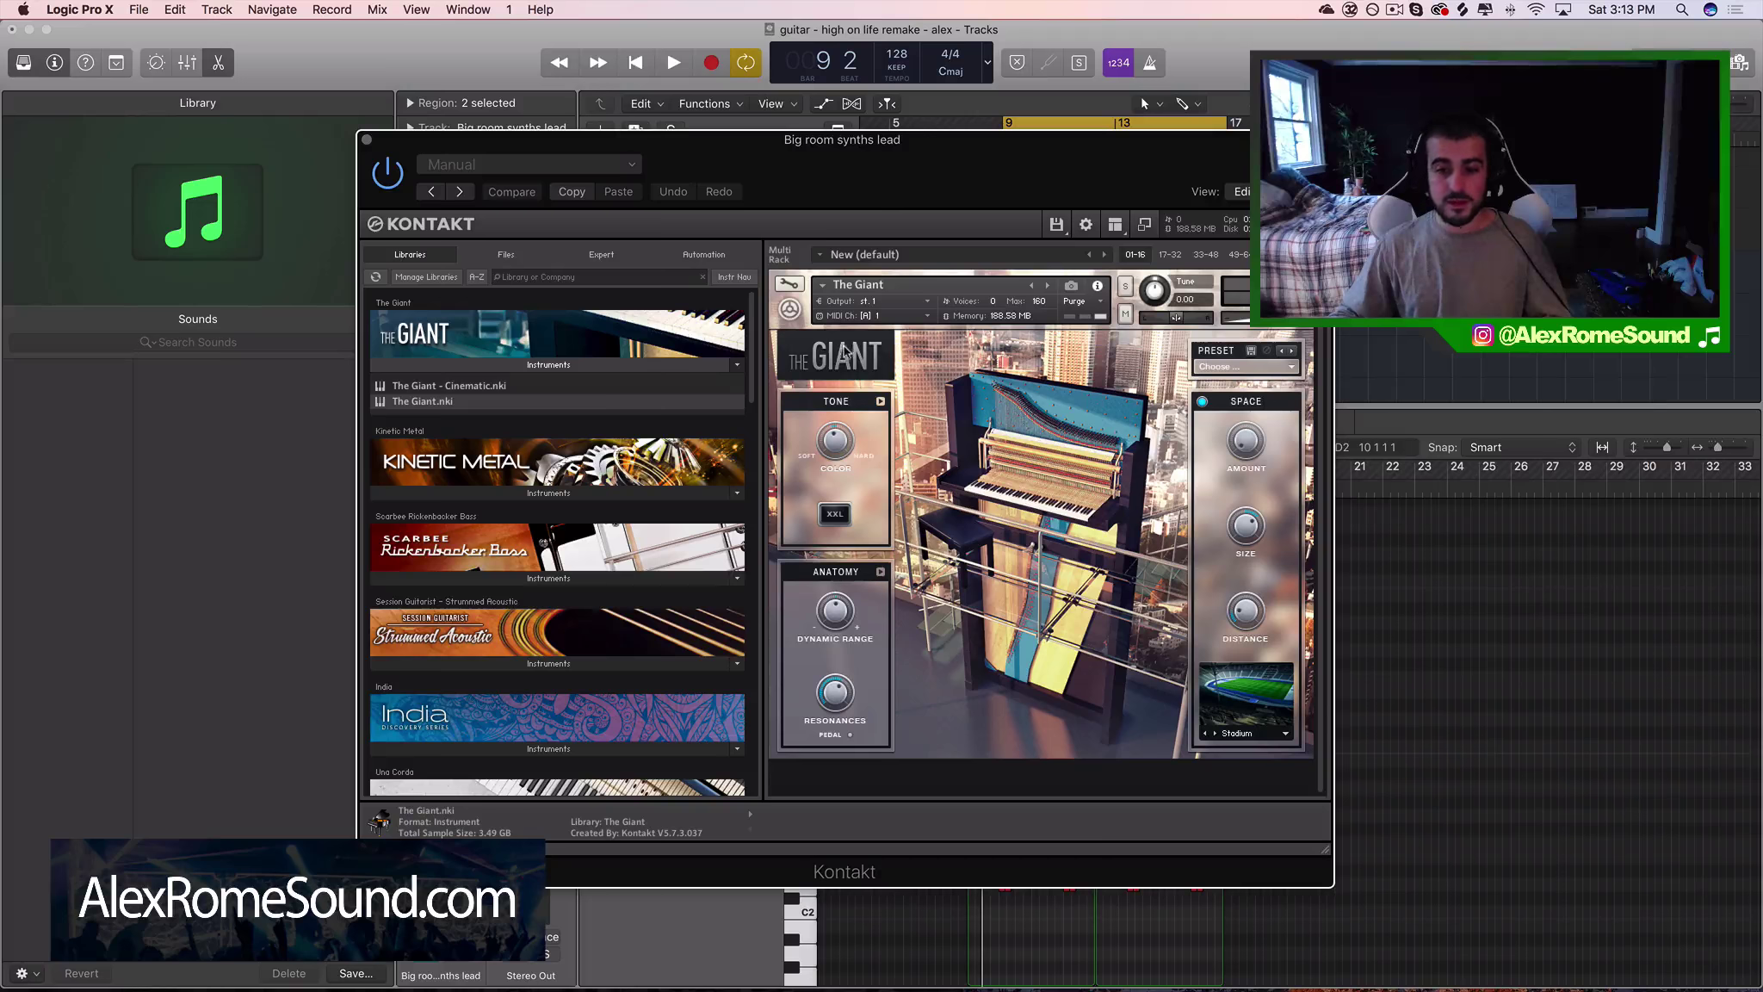
Move the Kontakt window clear of the tracks, and unmute and solo the third Big room synths lead track
drag(934, 202, 1203, 301)
click(693, 238)
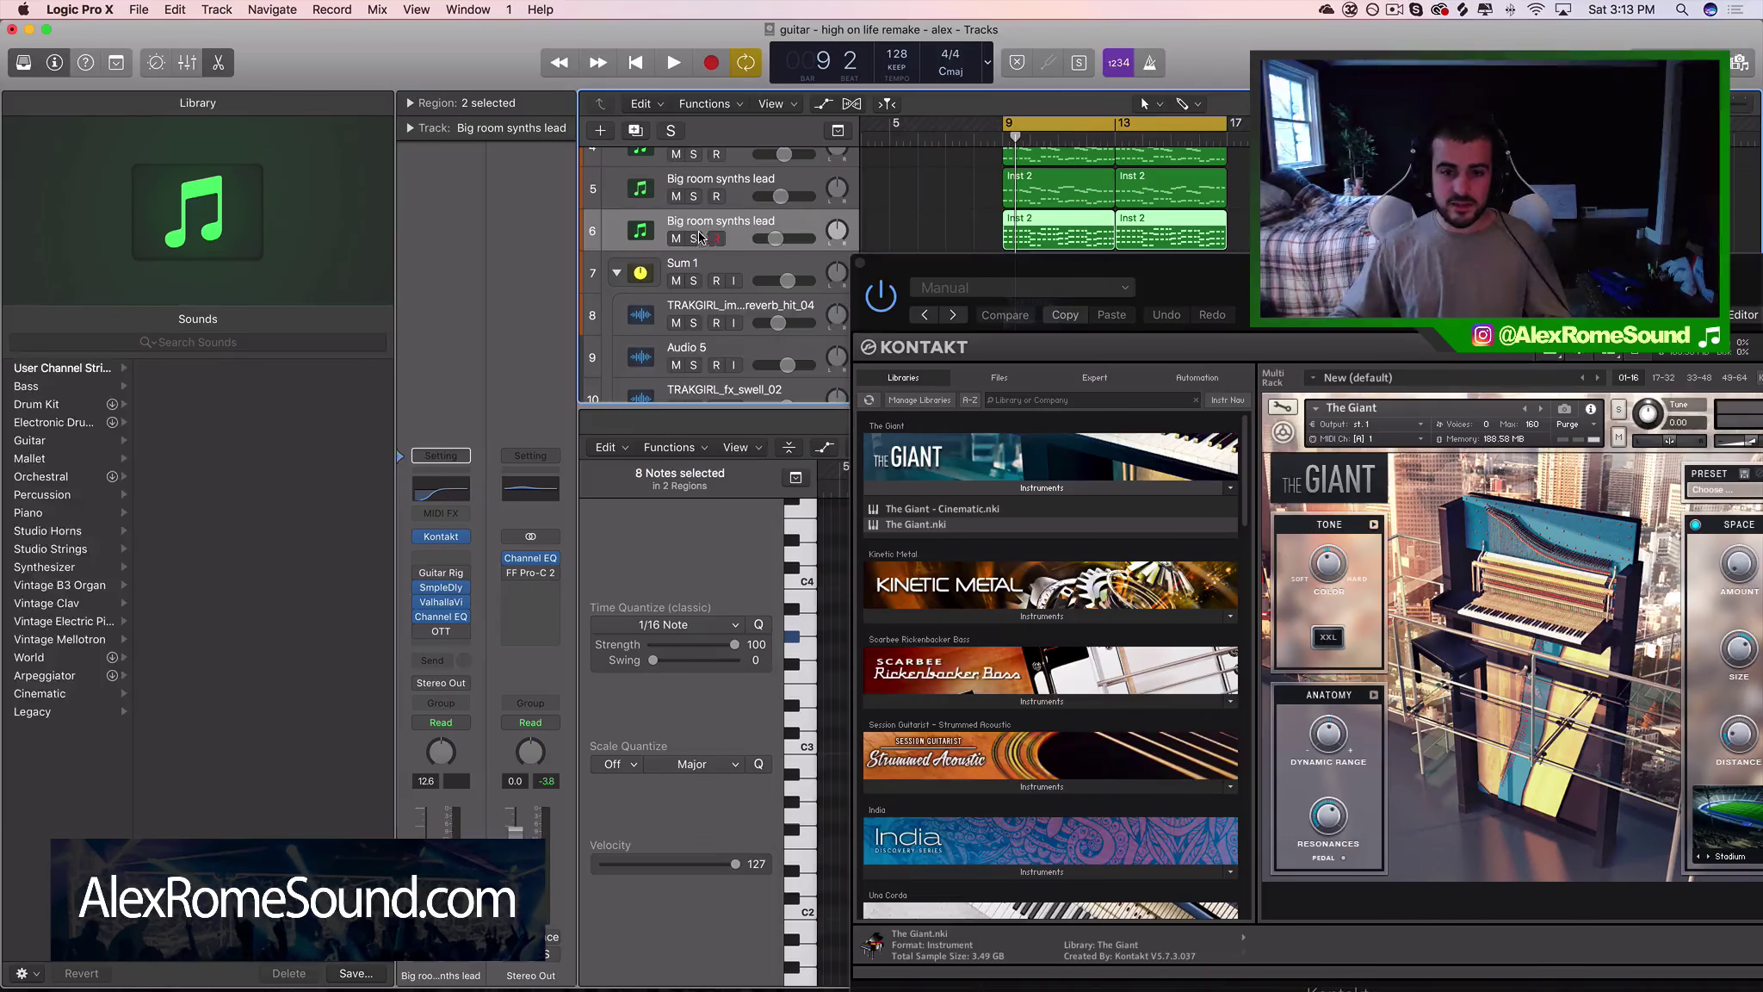
drag(1050, 271, 1683, 161)
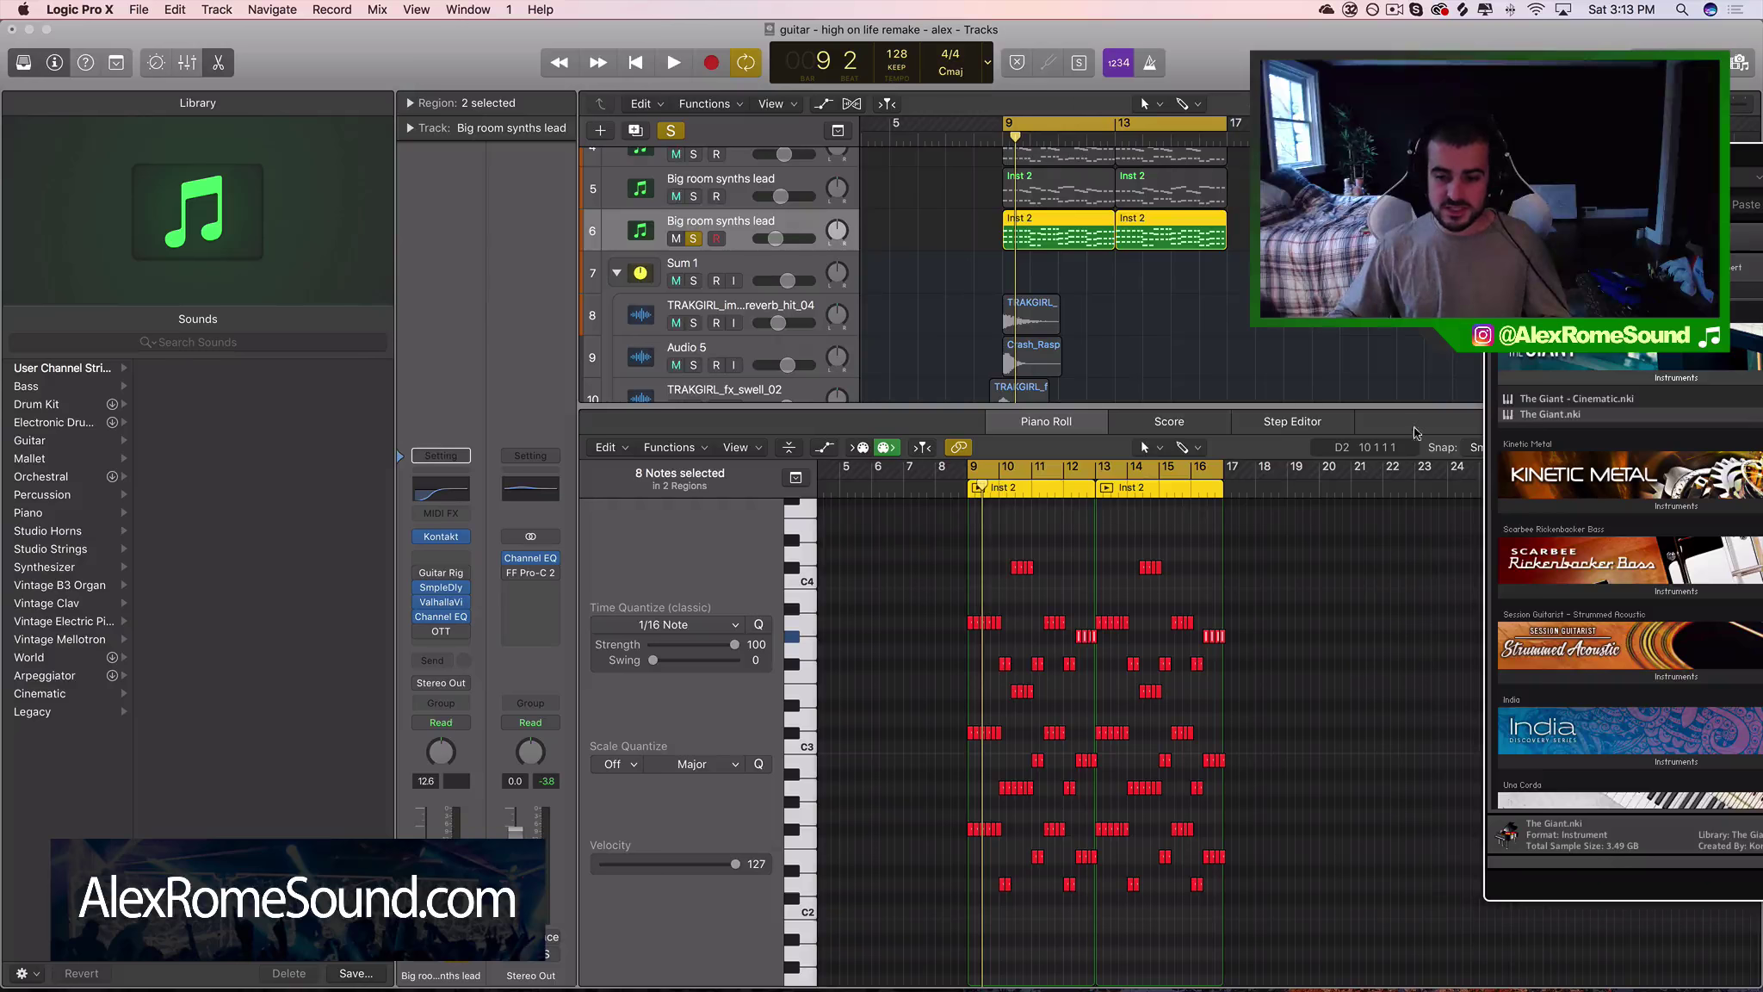
Examine the third lead's chords from bar 9 in the Piano Roll, selecting the first and second three-note chords in turn
click(1078, 740)
key(z)
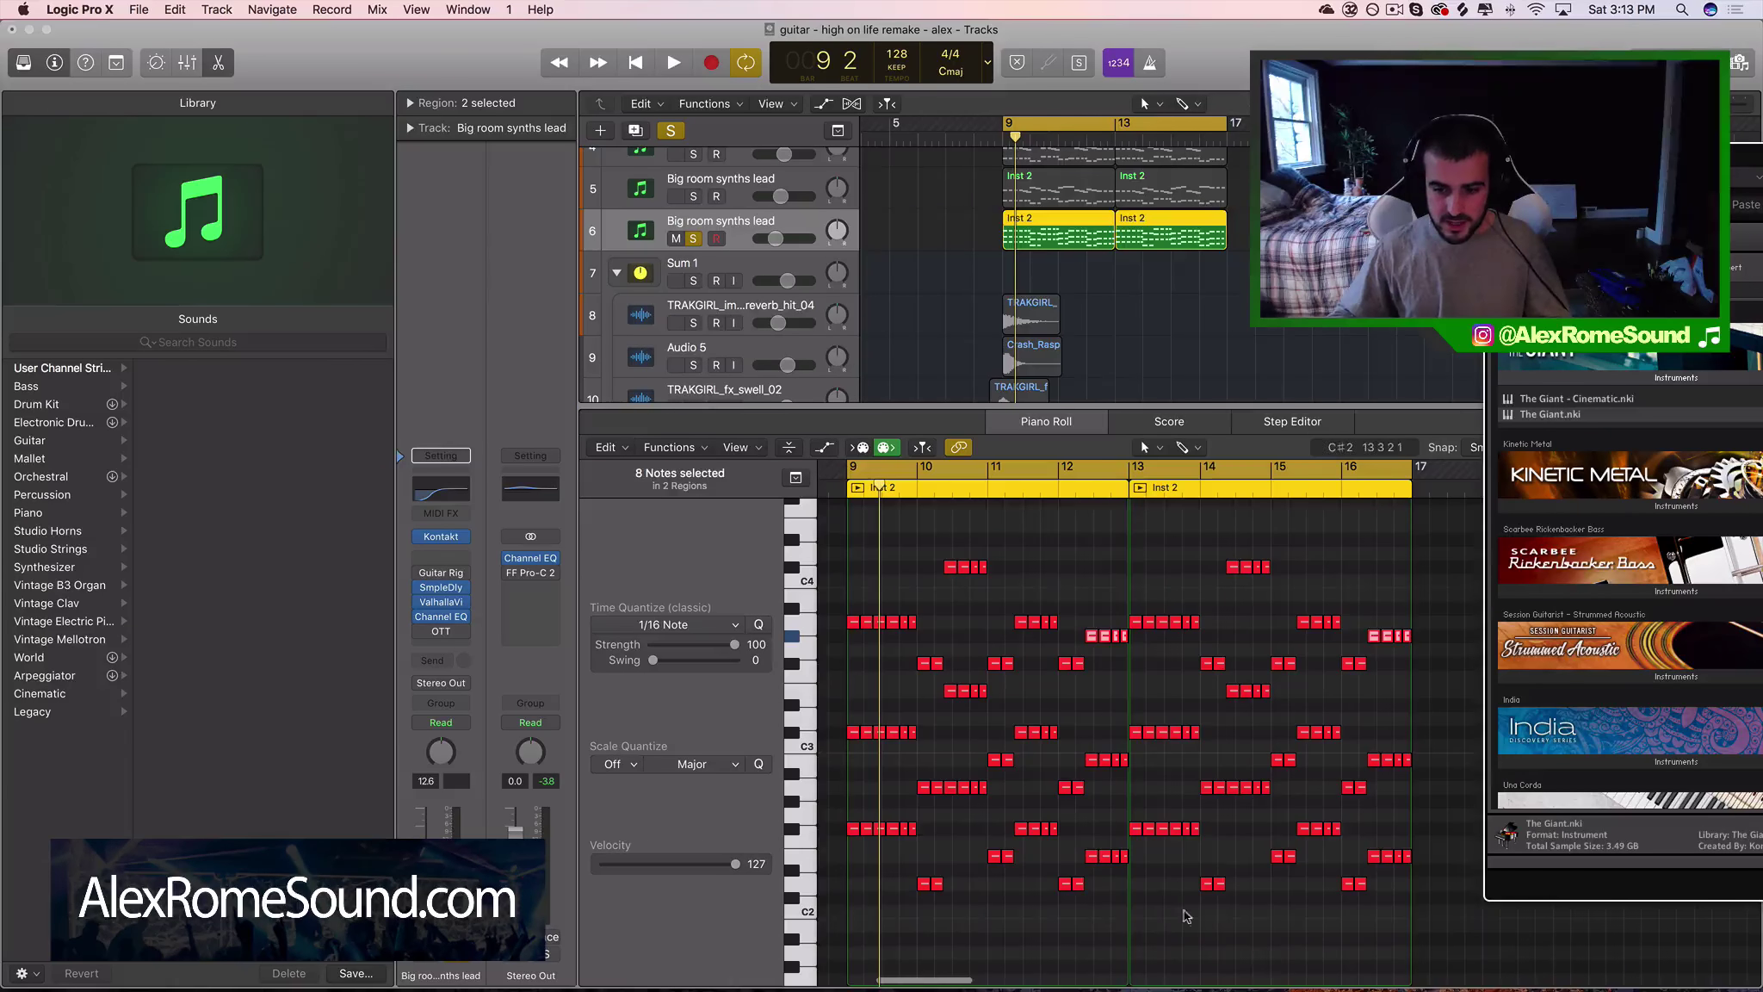
scroll(1002, 864, up, 5)
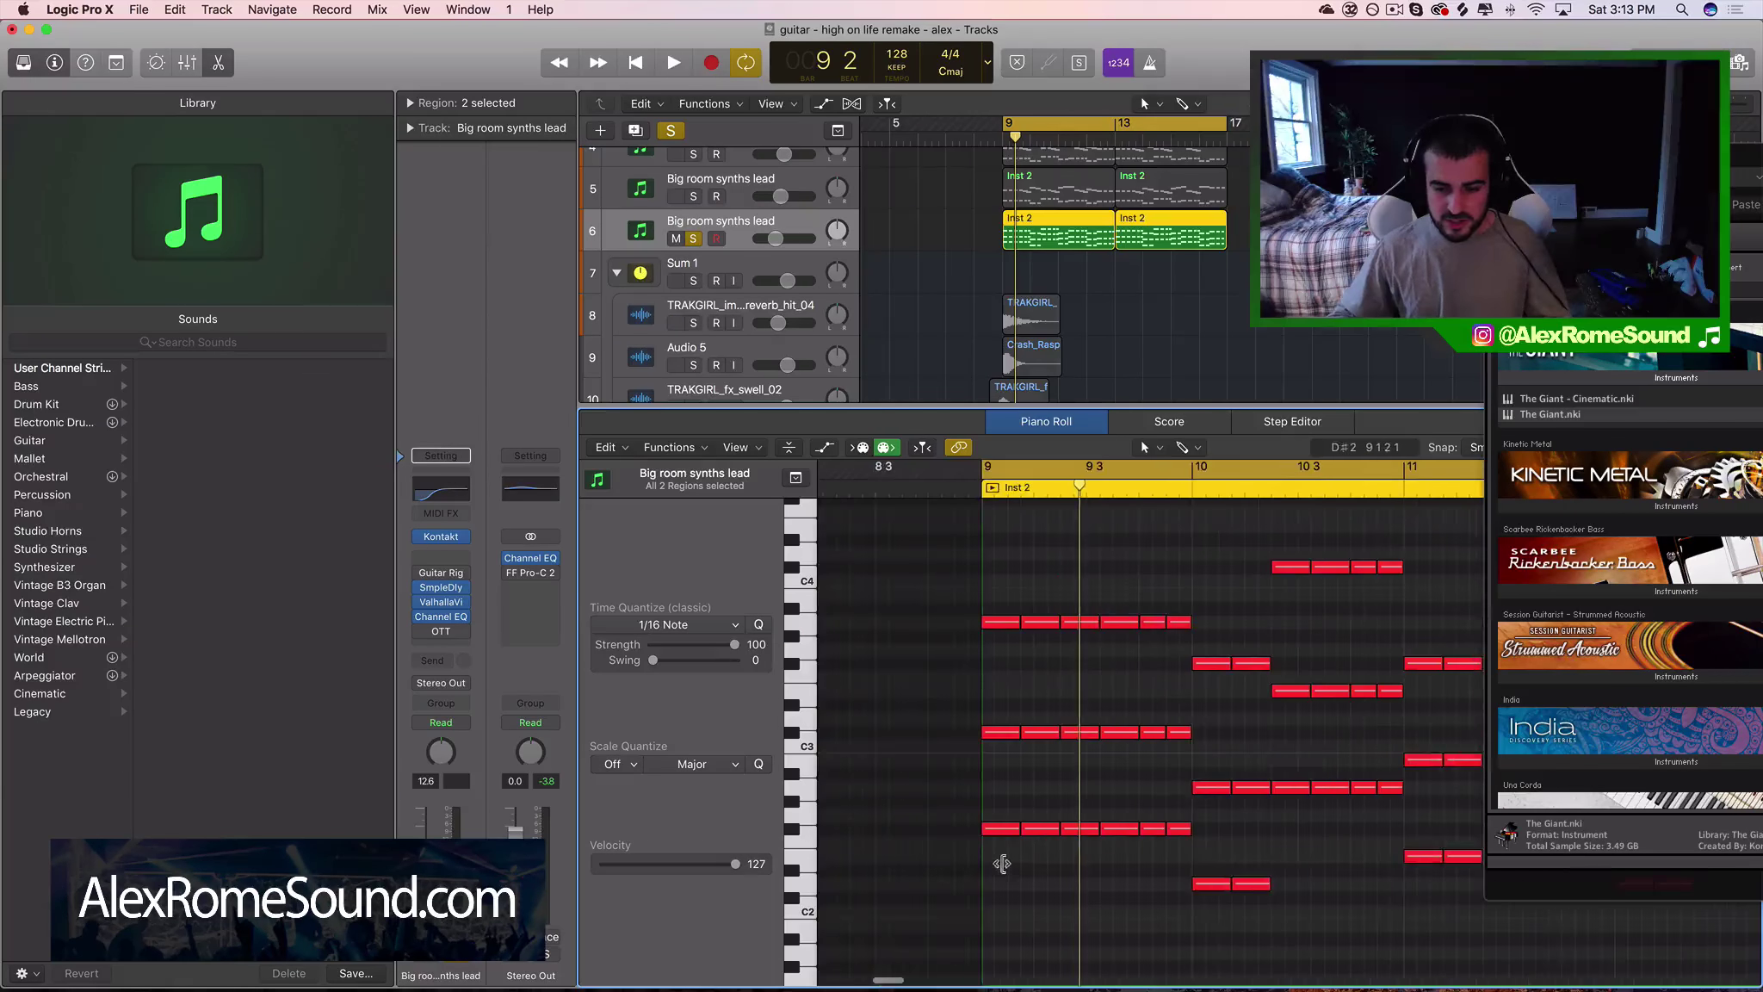
drag(1001, 824, 1011, 586)
drag(1030, 848, 1035, 579)
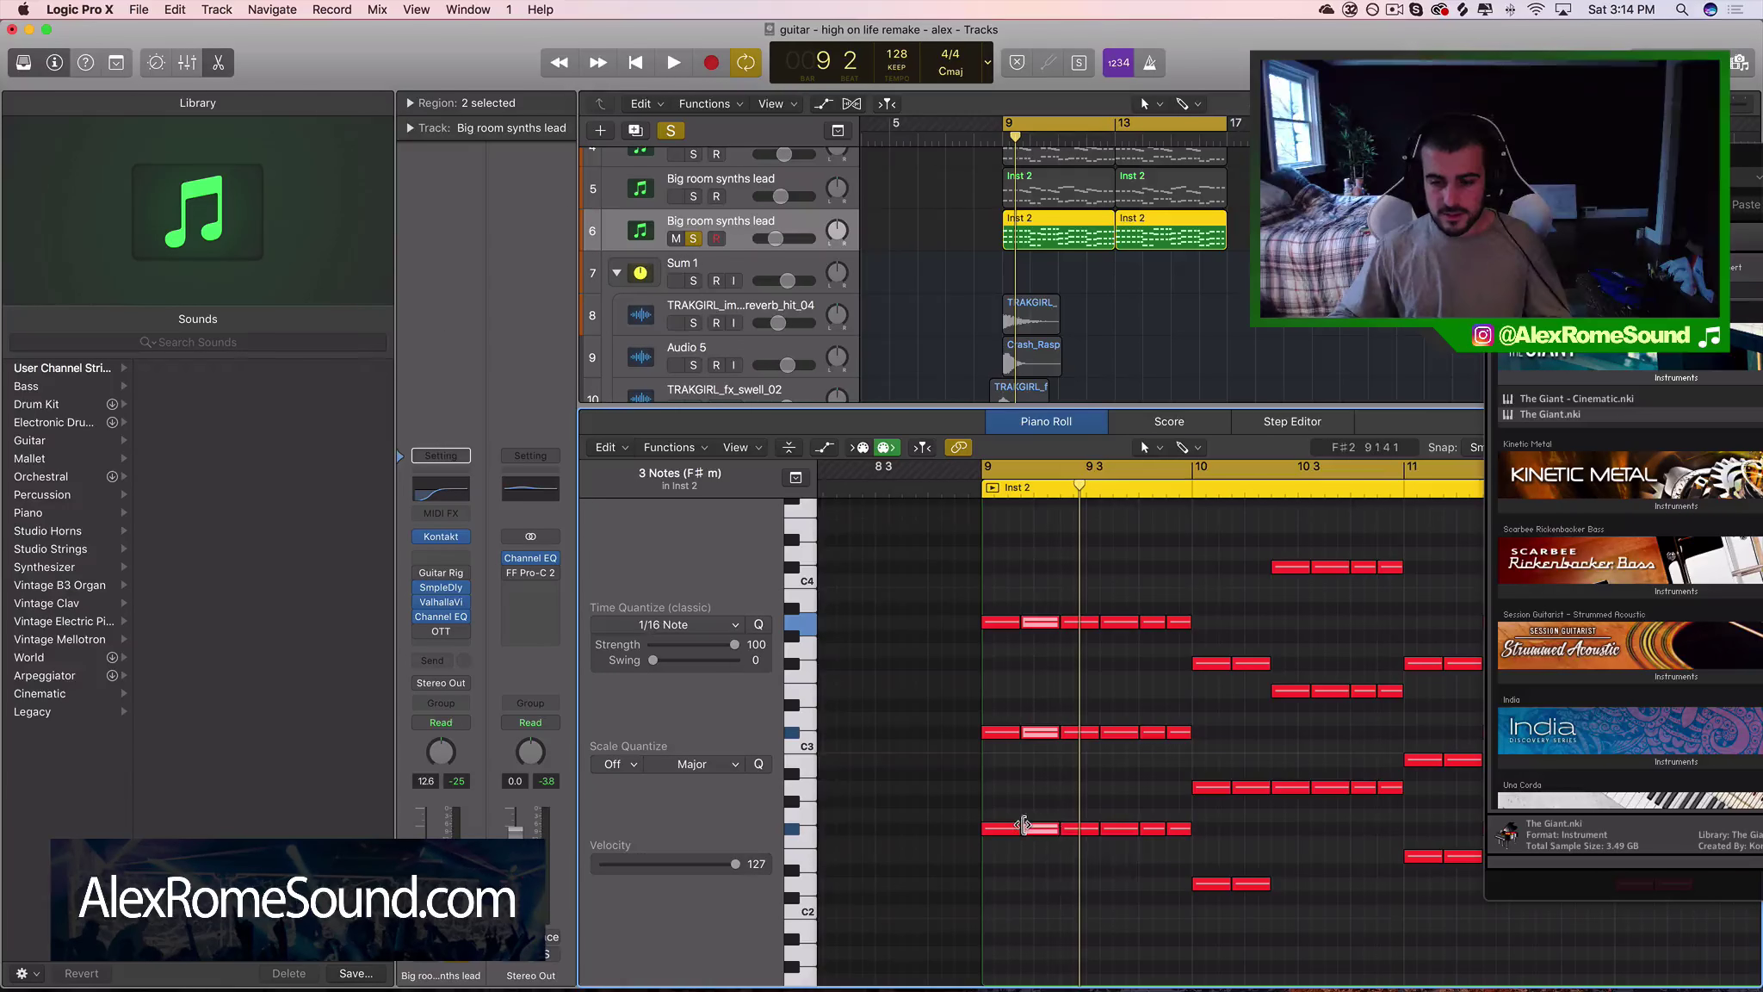
scroll(1055, 821, down, 10)
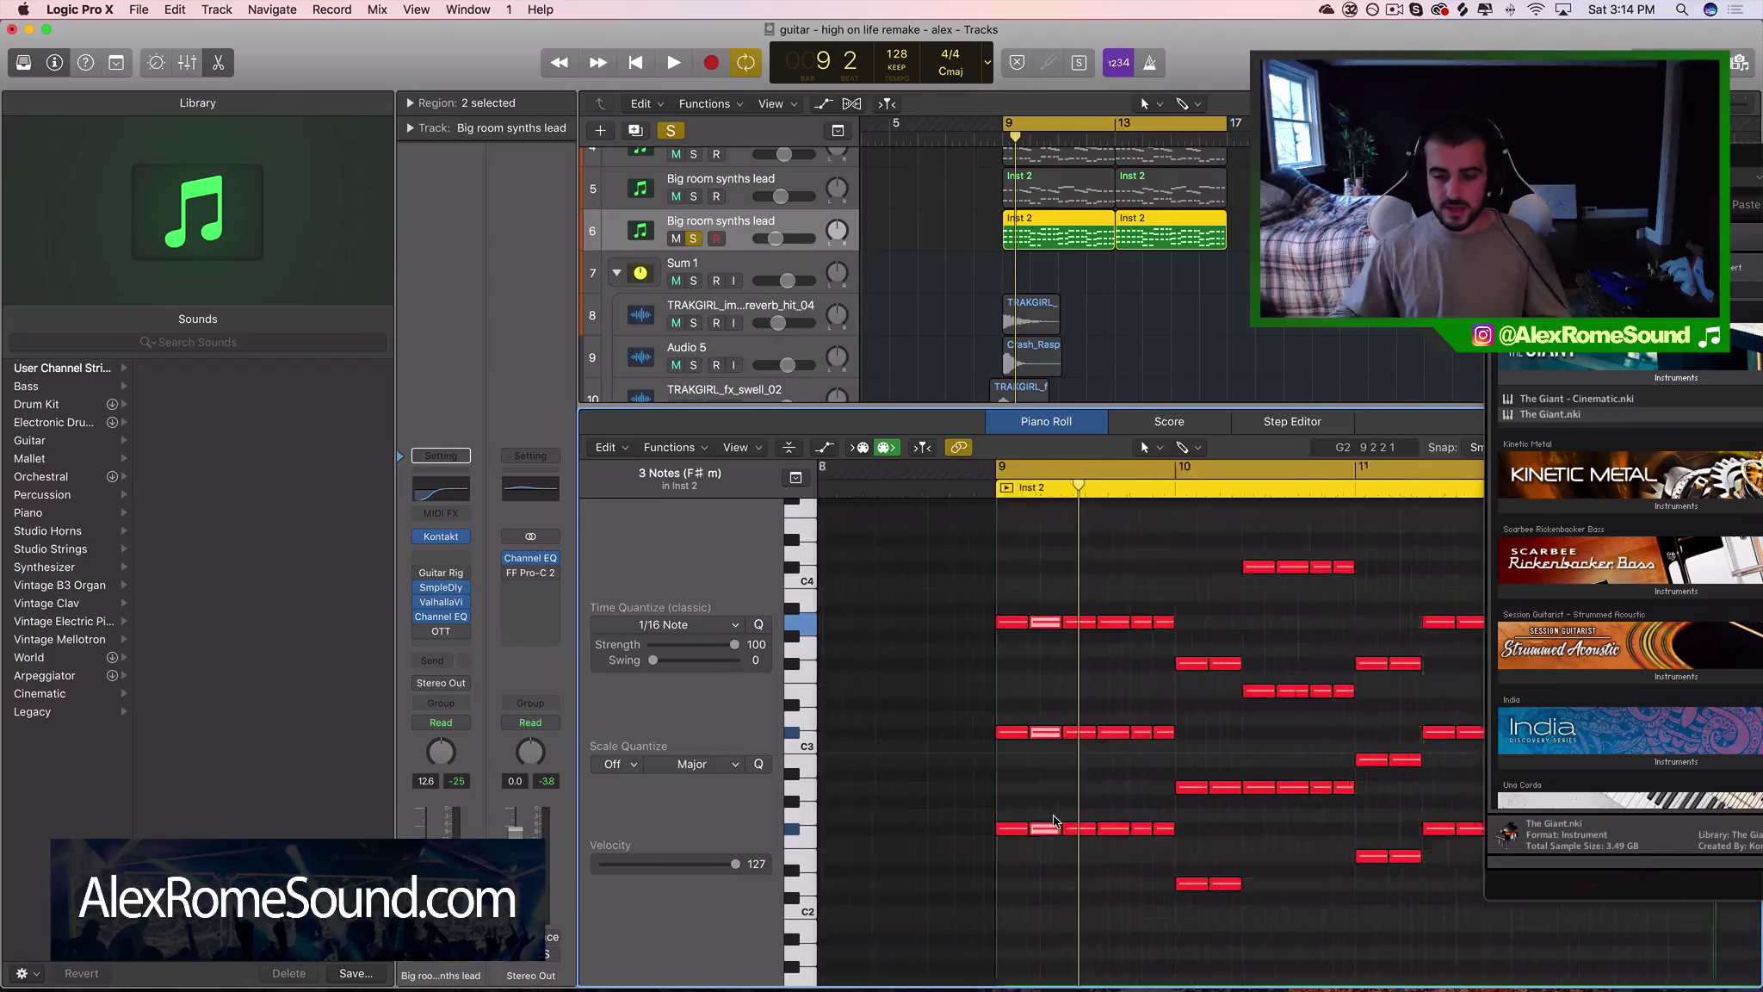
Bring the Kontakt window back into view, adjust The Giant's Color control, and play the piano part from bar 9
scroll(1056, 821, left, 2)
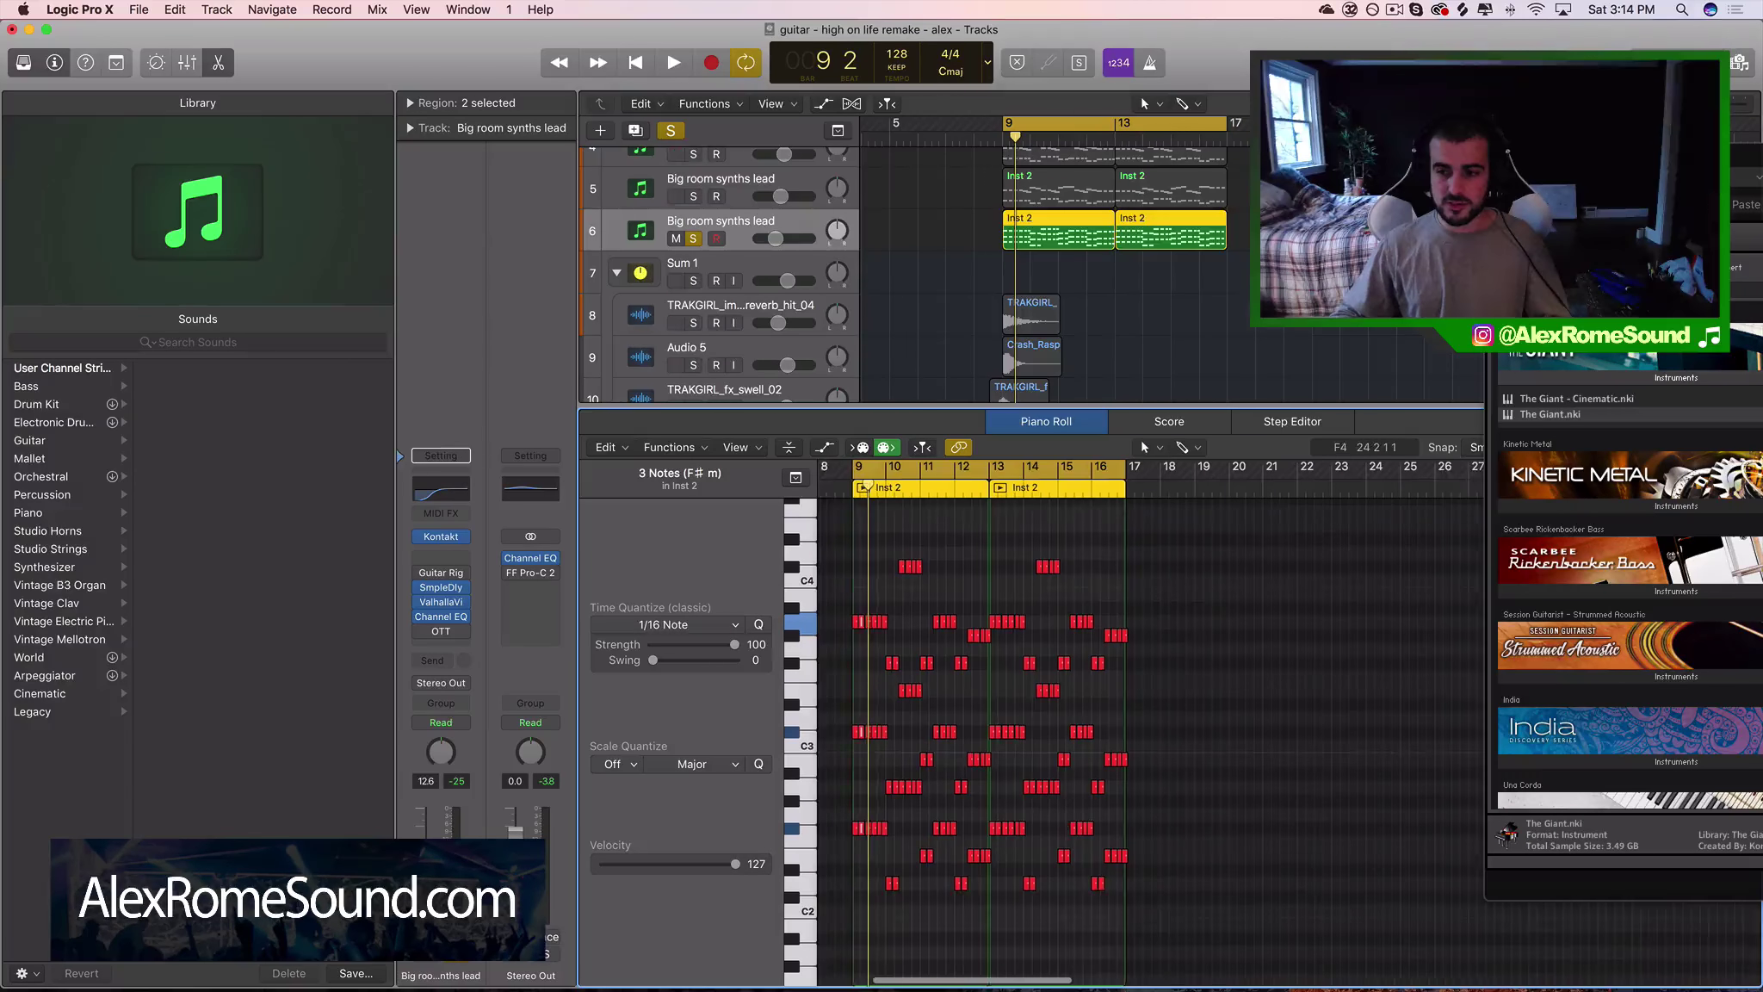
drag(1740, 135, 909, 120)
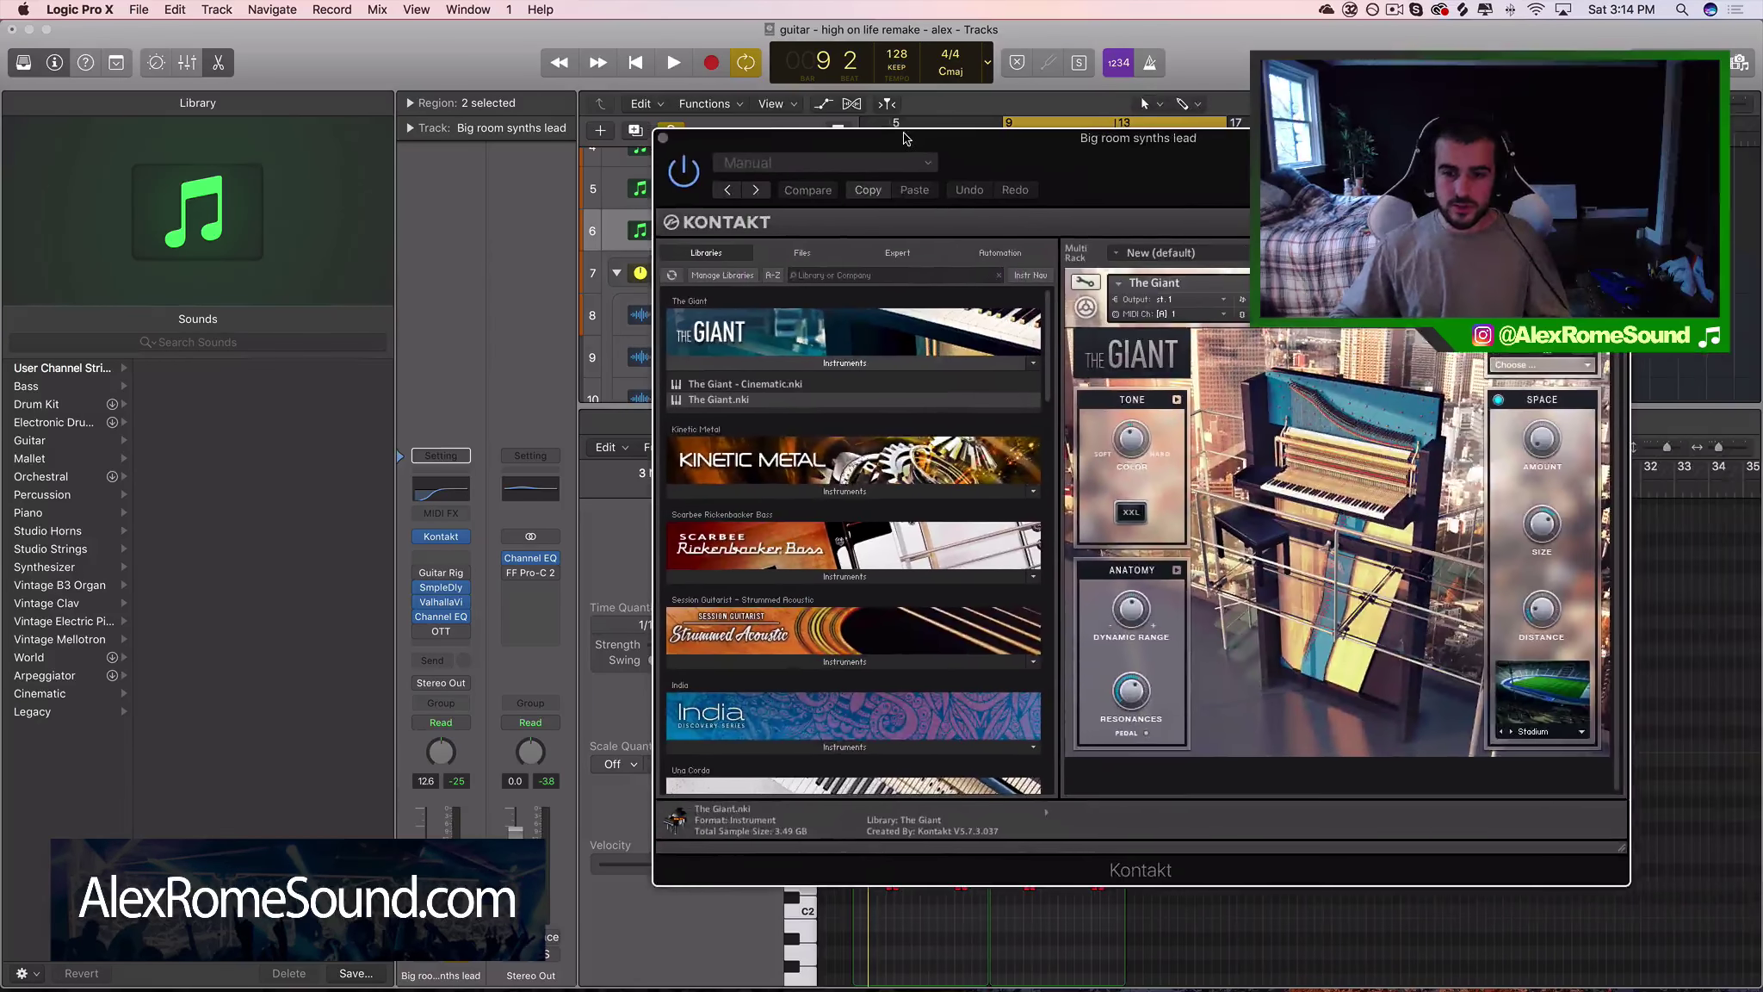
click(1132, 441)
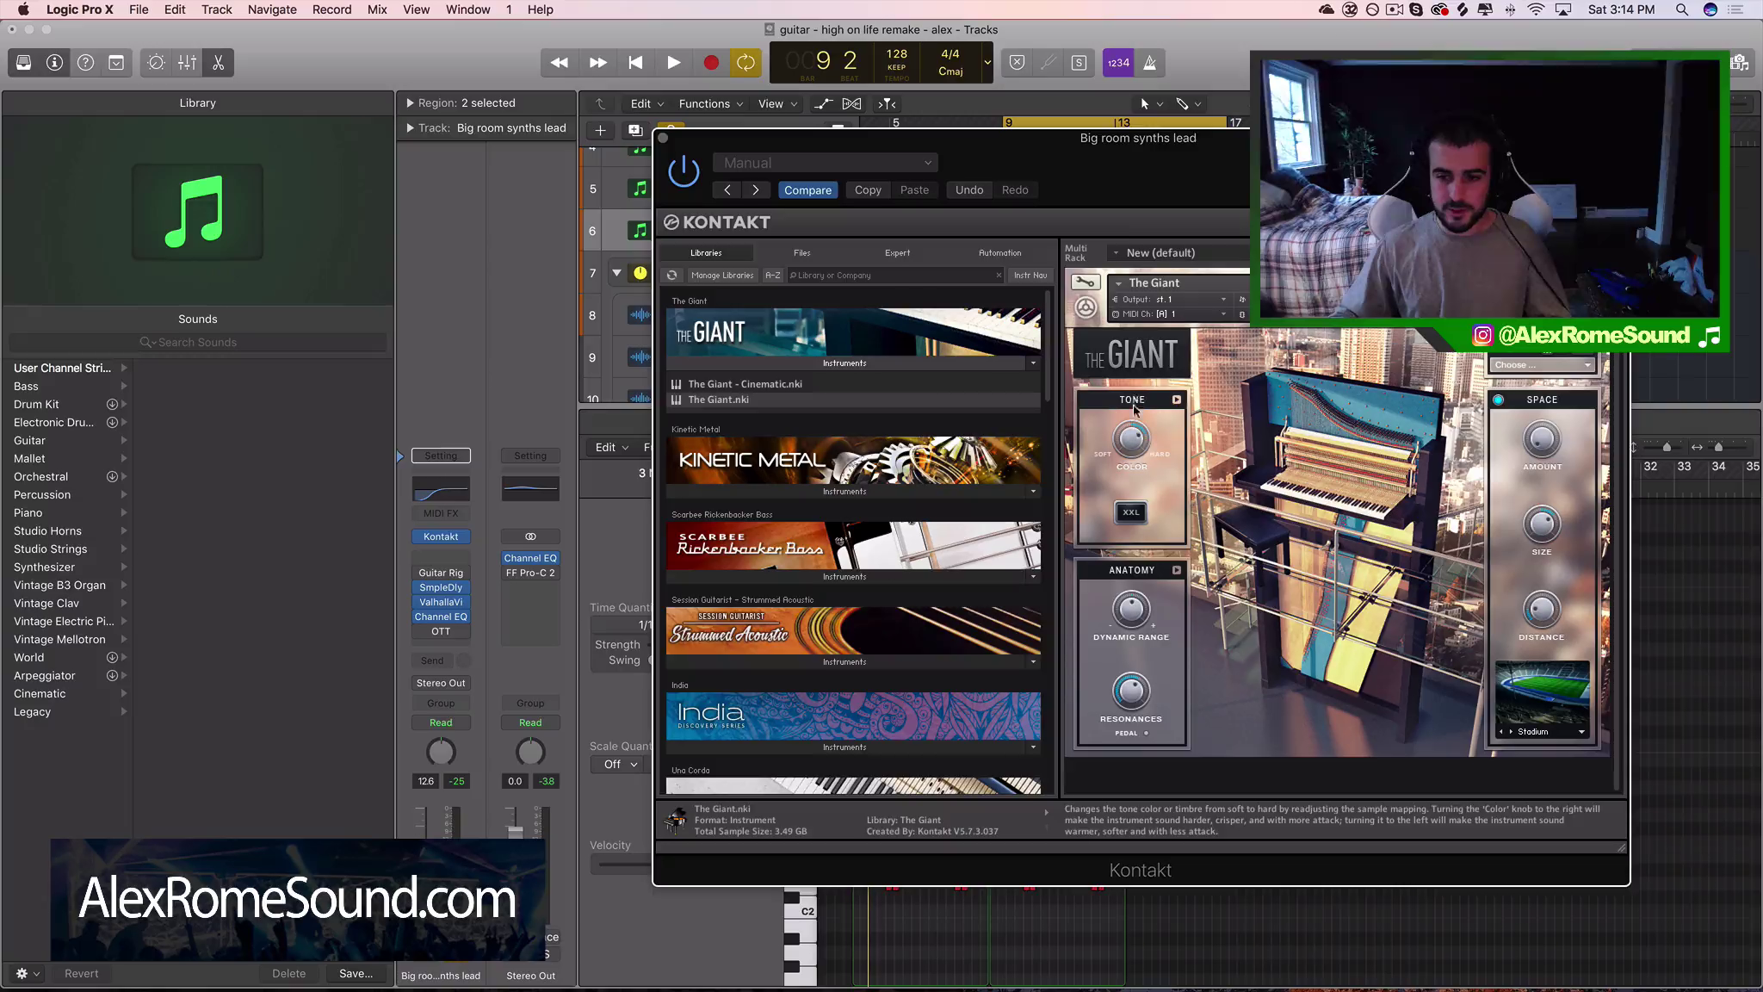
key(space)
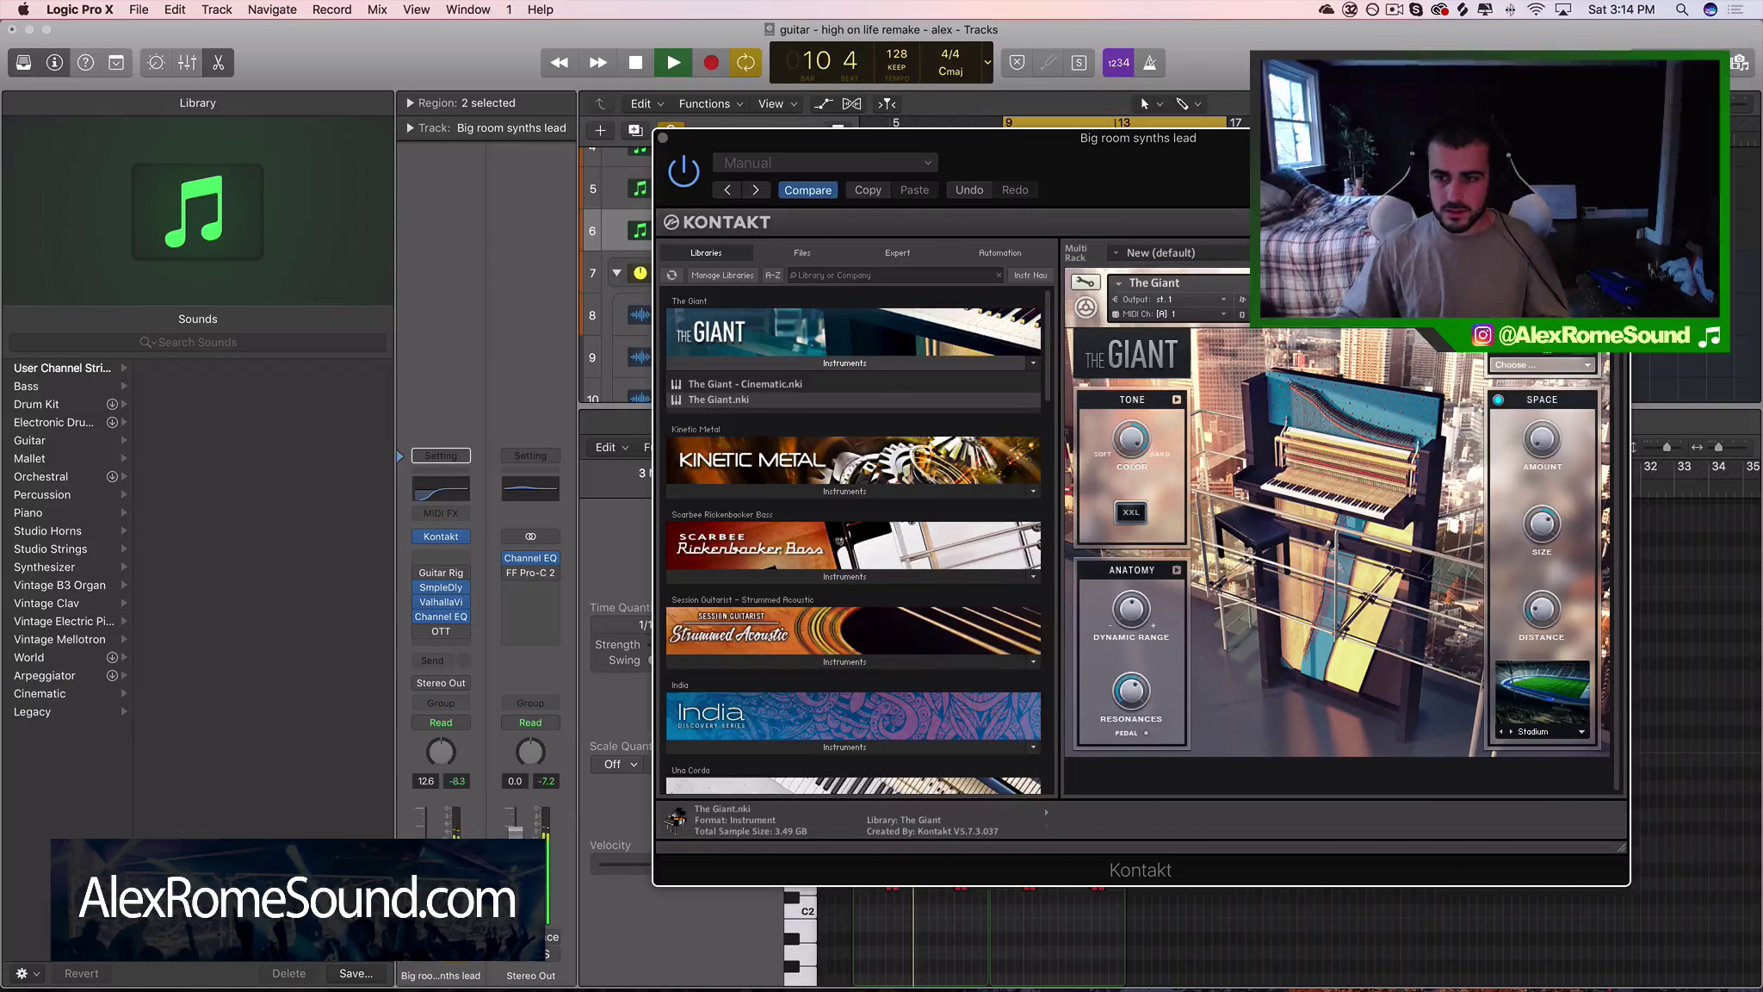
click(663, 136)
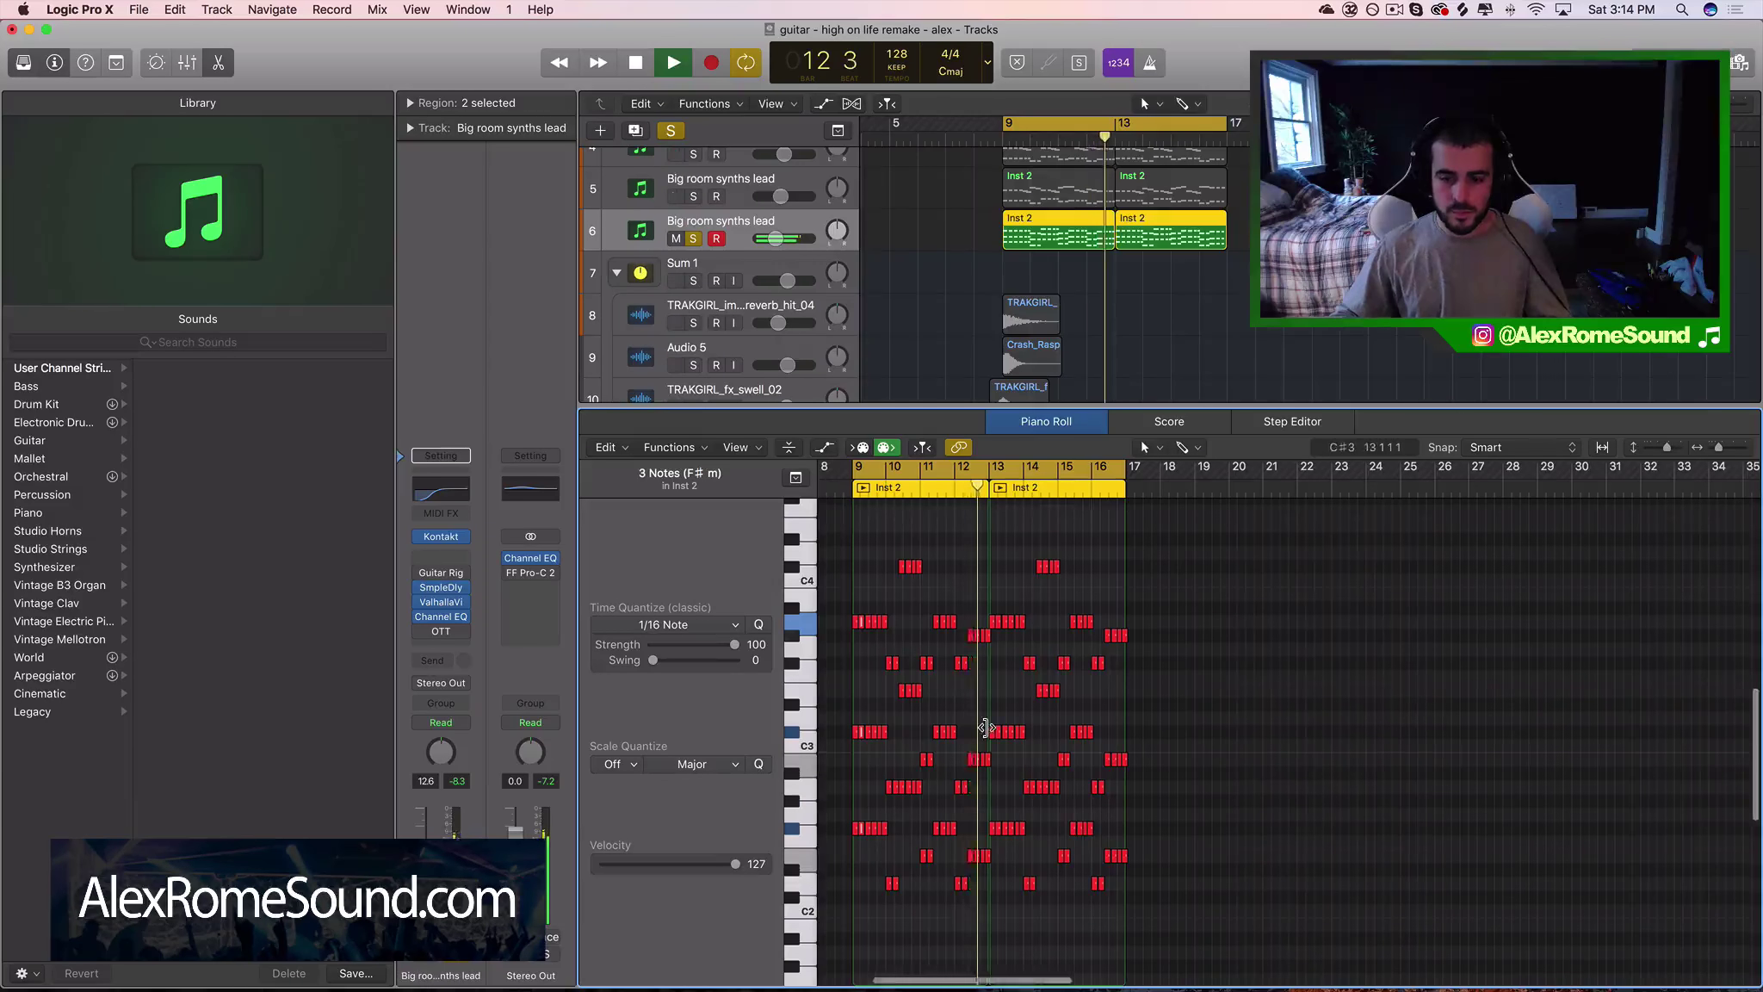
Examine the piano chords up to bar 16 in the Piano Roll during playback, then stop and close the editor
scroll(988, 732, up, 3)
scroll(987, 732, up, 1)
scroll(1029, 747, left, 3)
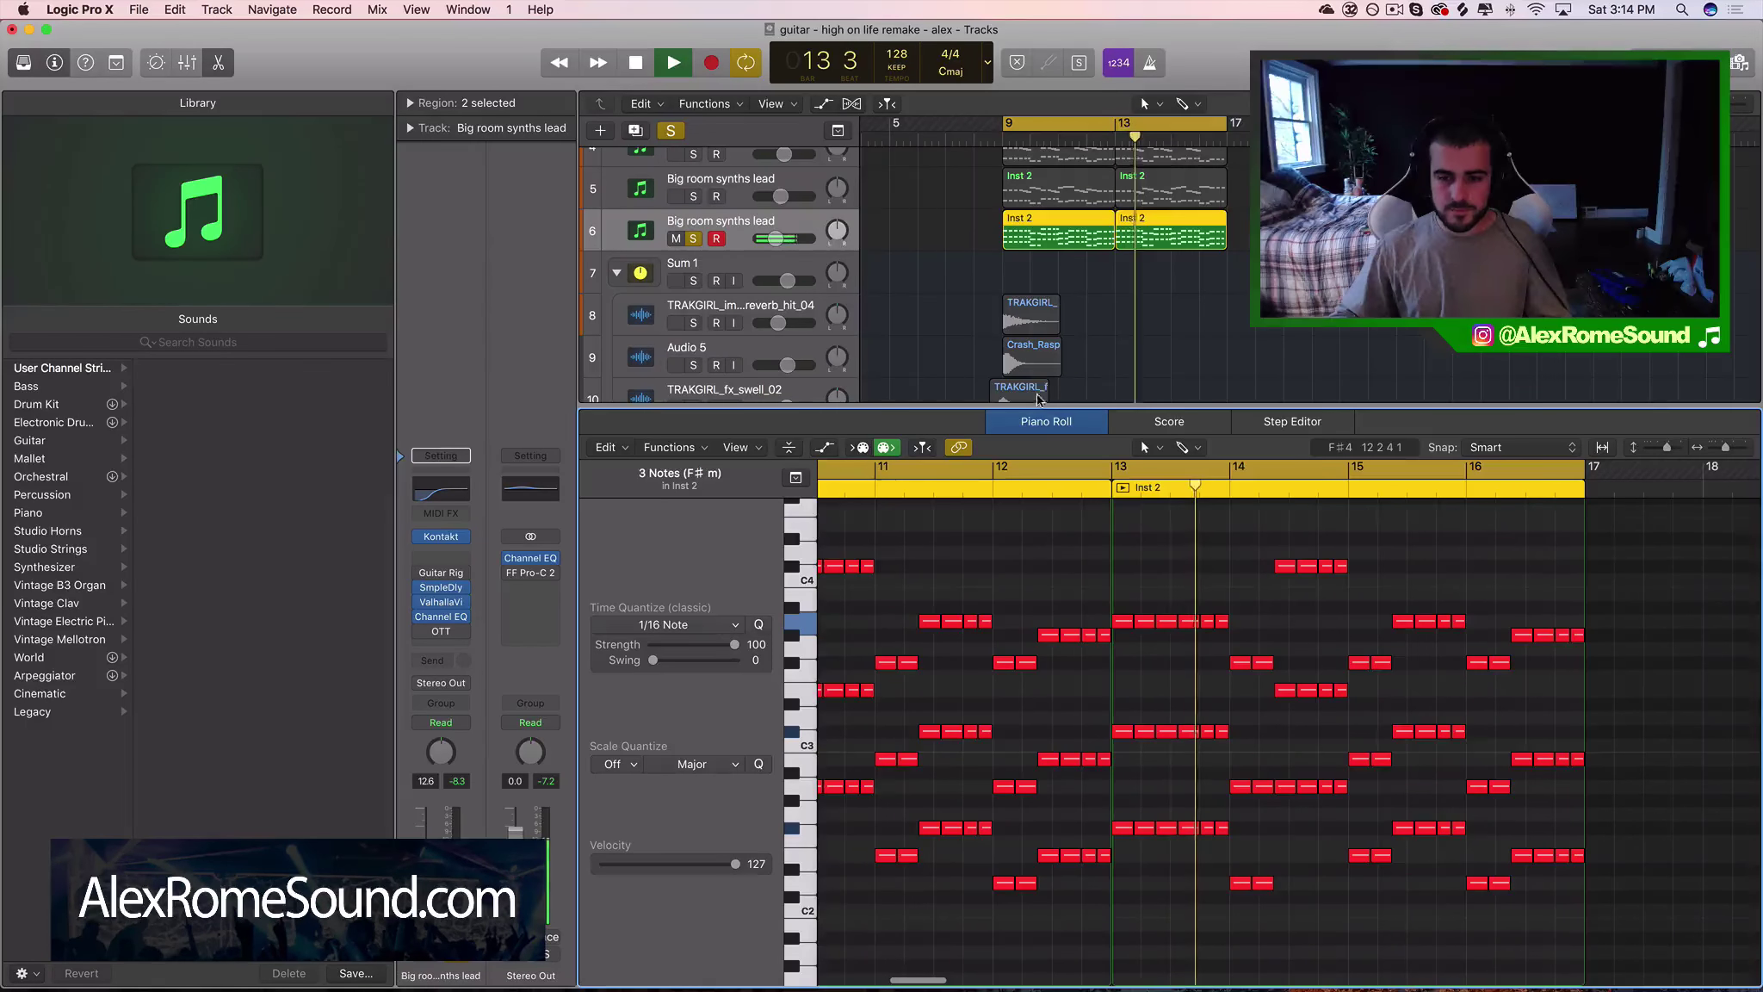
key(space)
click(1030, 487)
key(p)
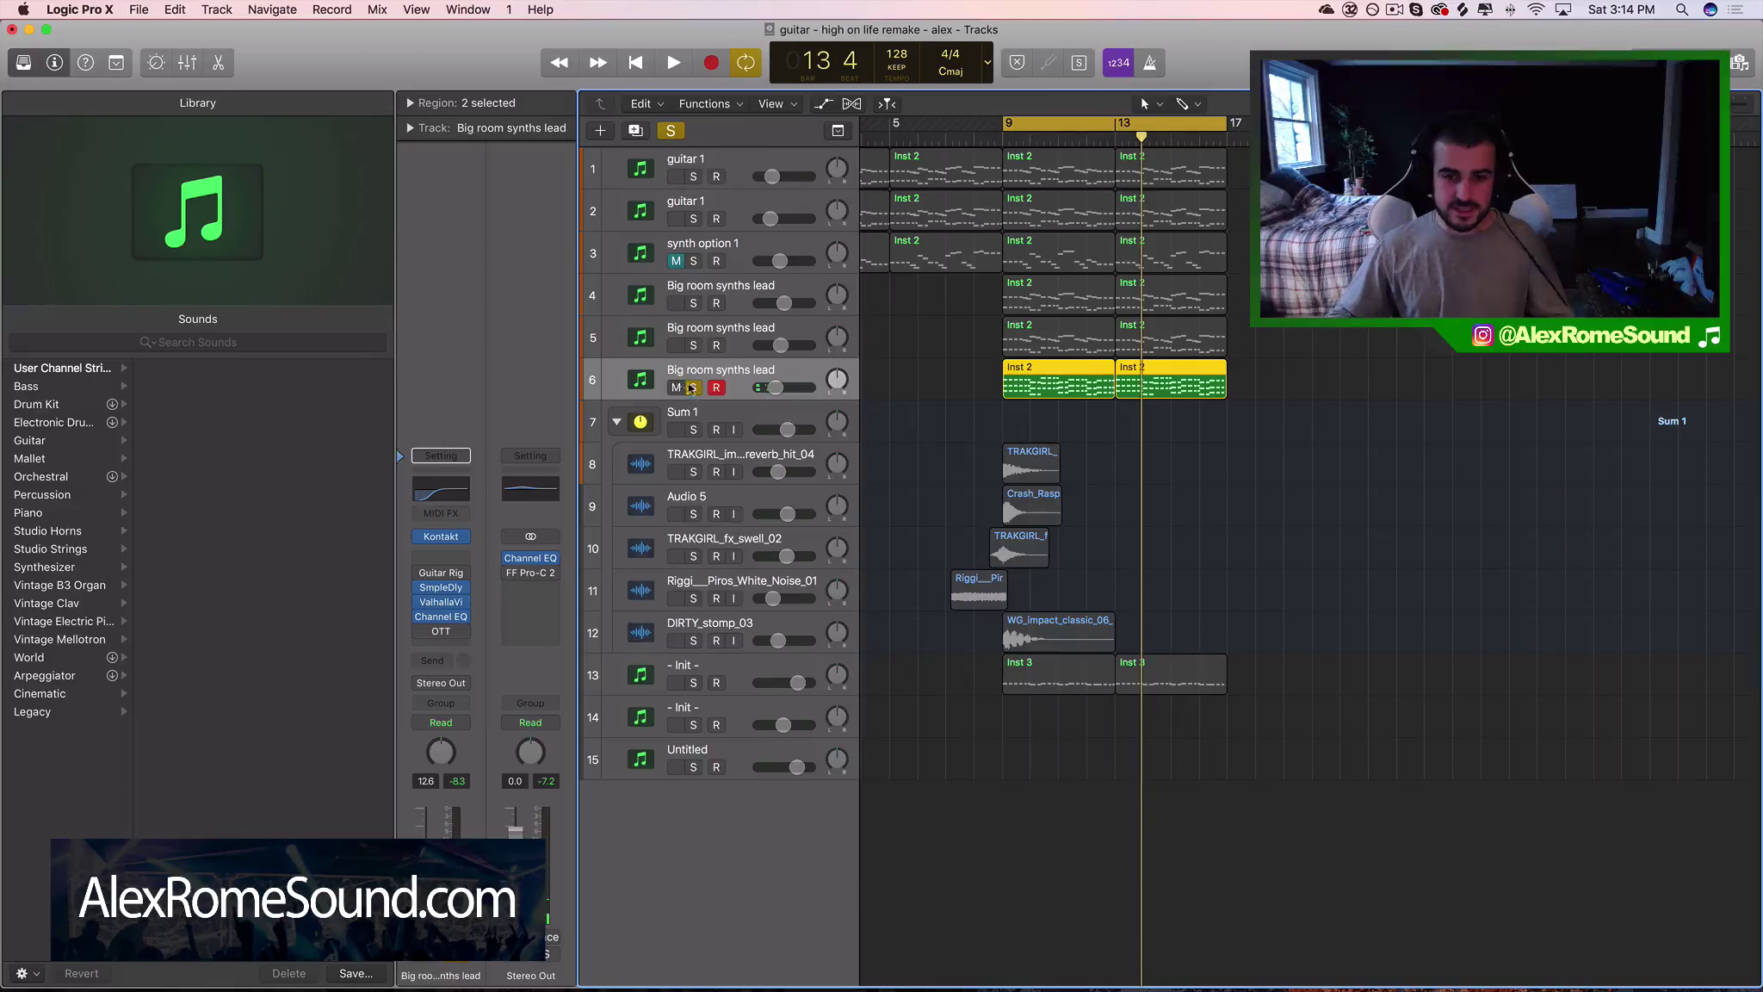
Solo the second Big room synths lead alongside the piano track and audition both together from bar 9
click(693, 346)
key(space)
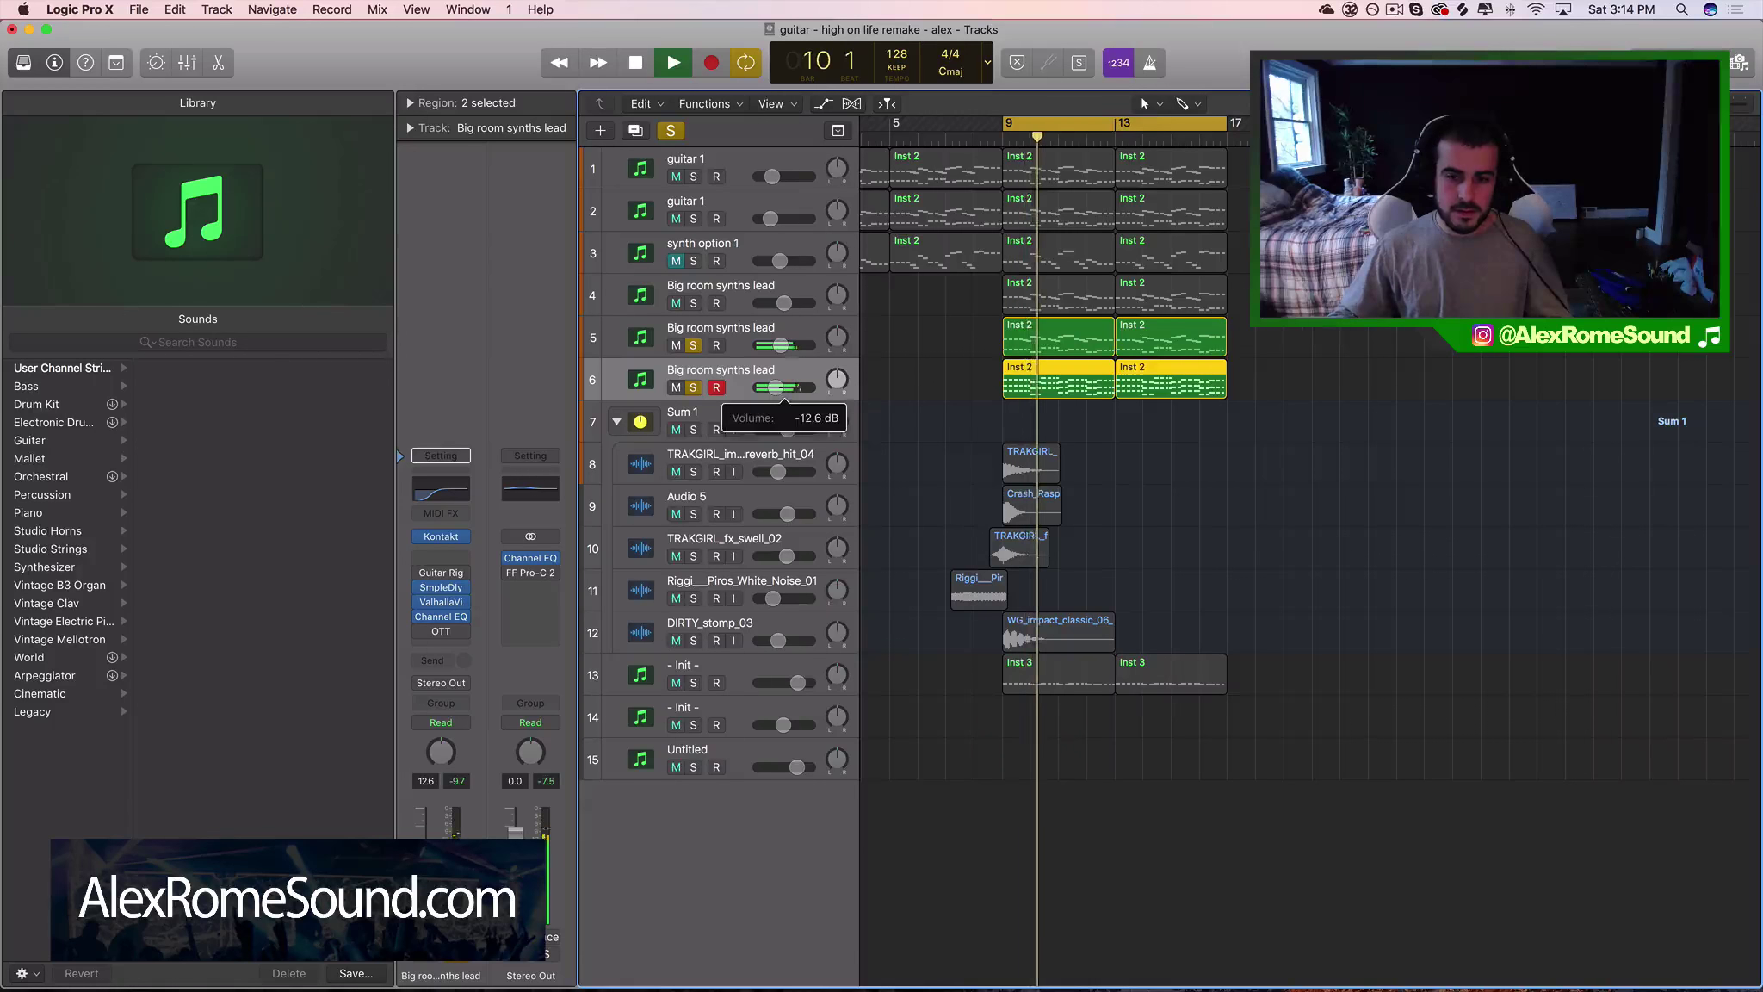
click(780, 385)
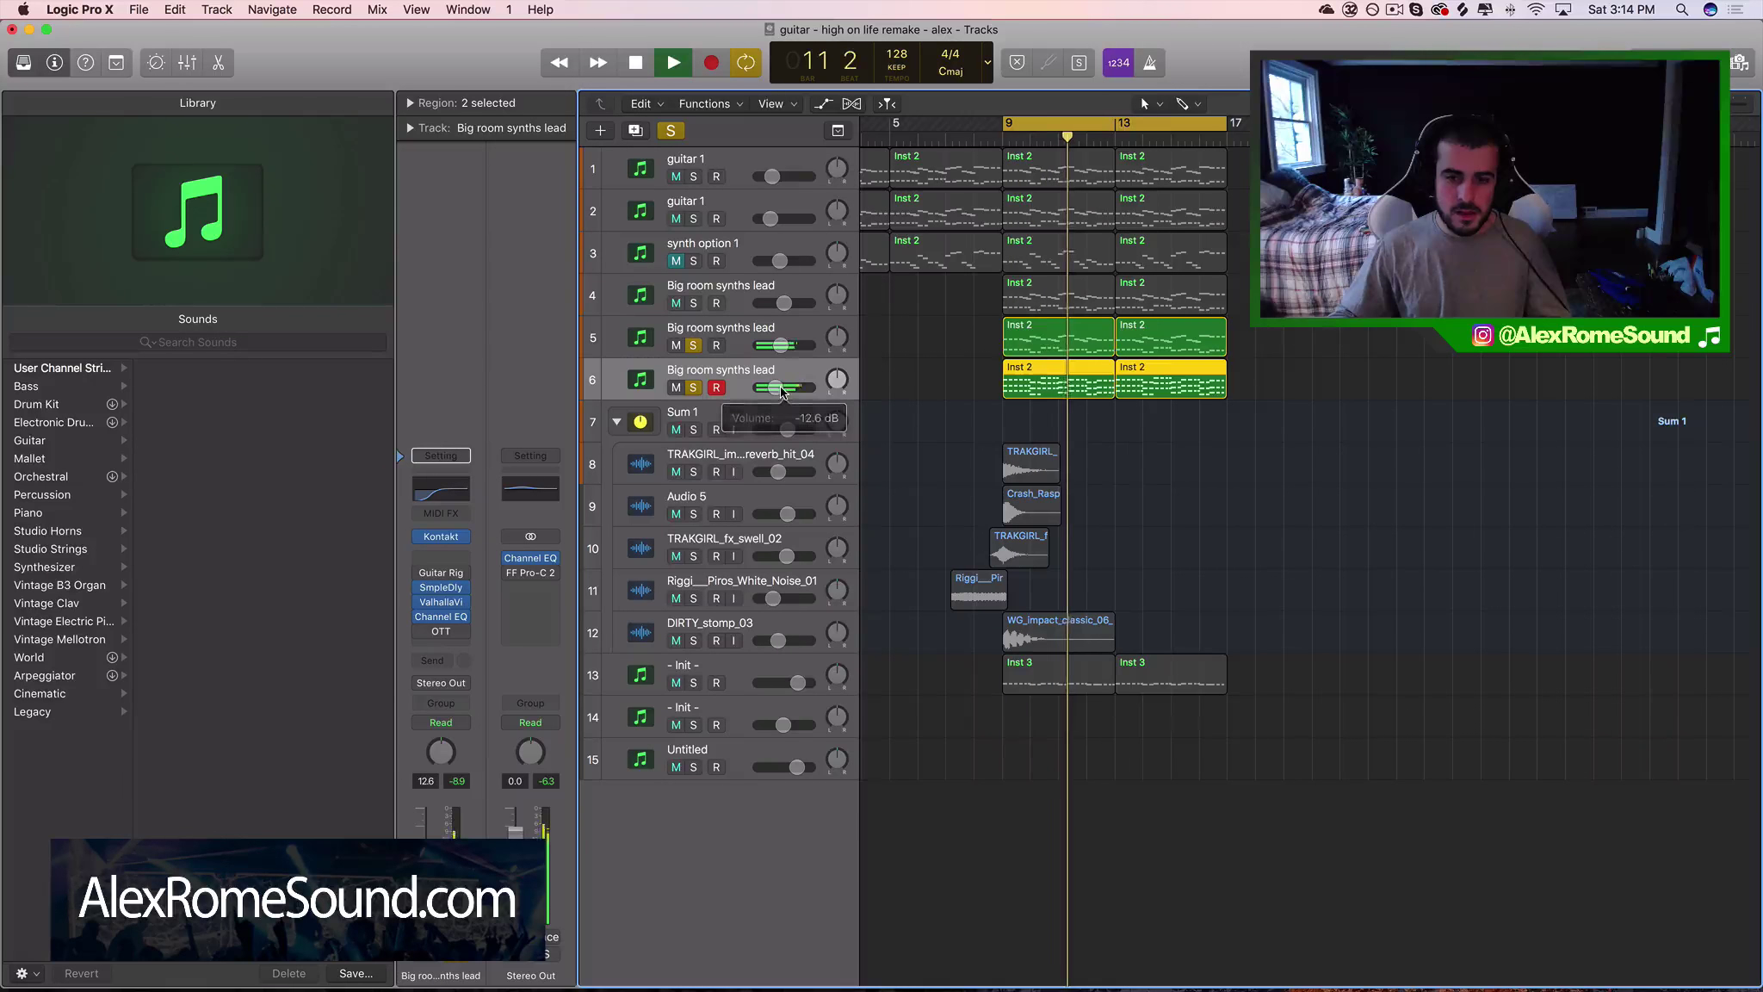
key(space)
drag(987, 339, 1221, 327)
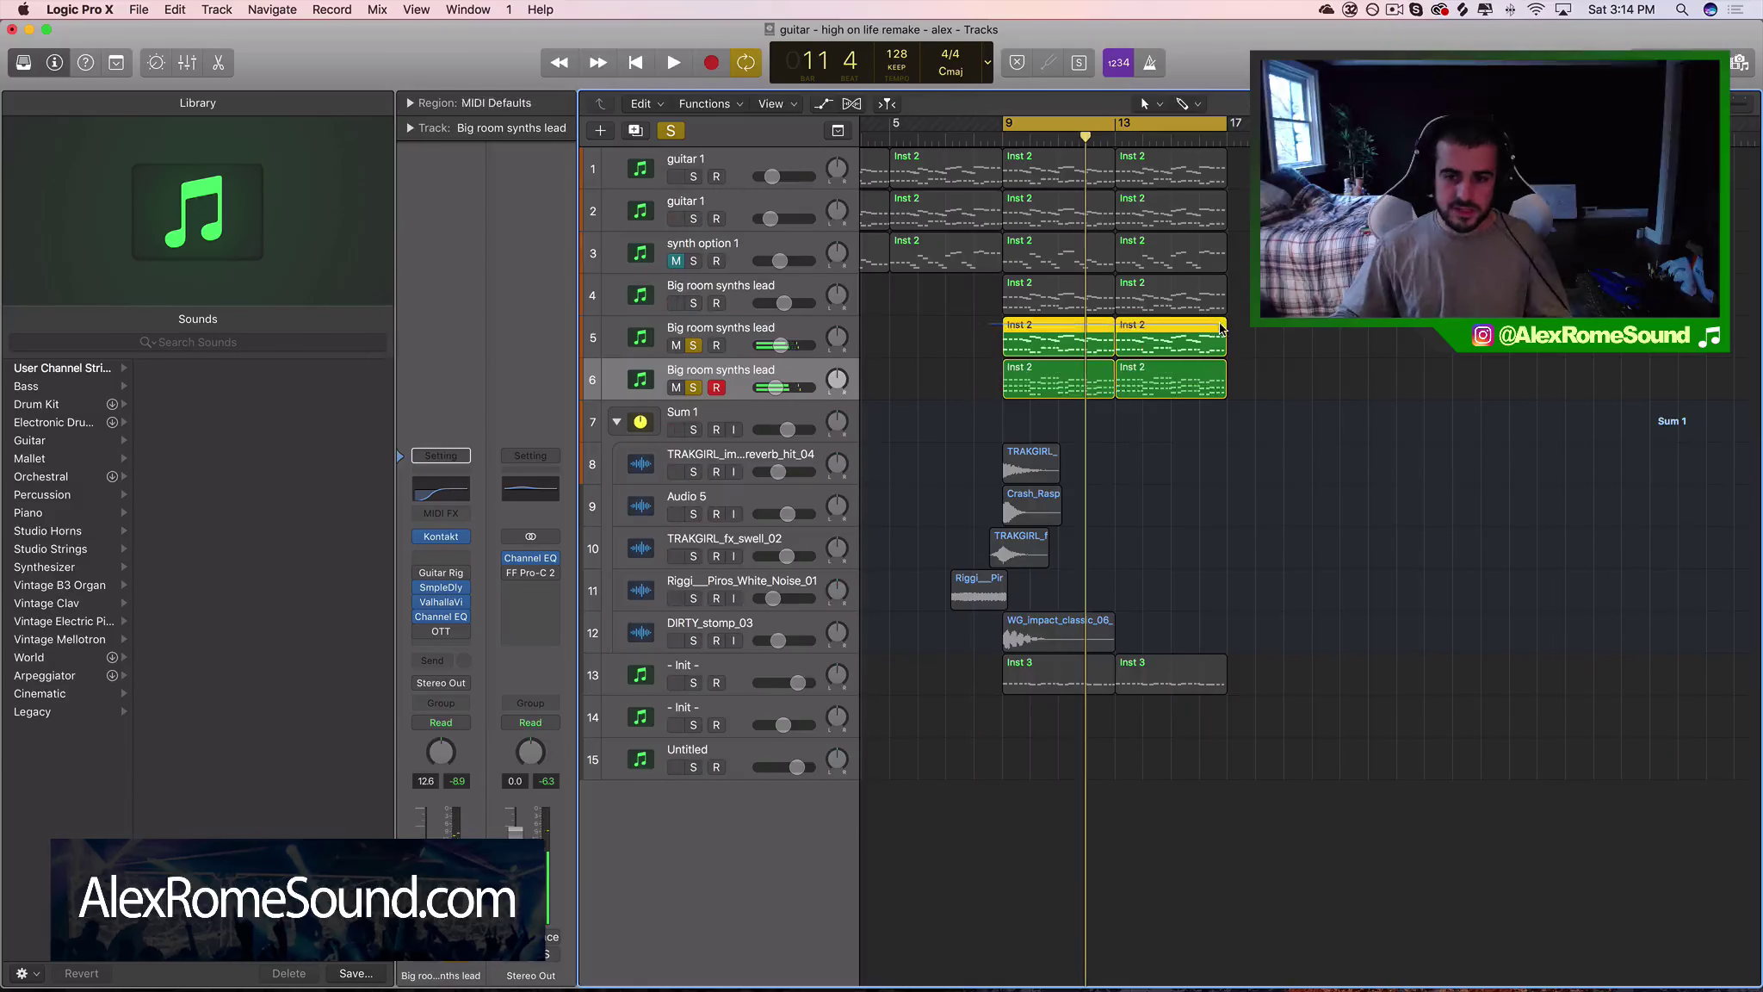
click(917, 366)
click(762, 370)
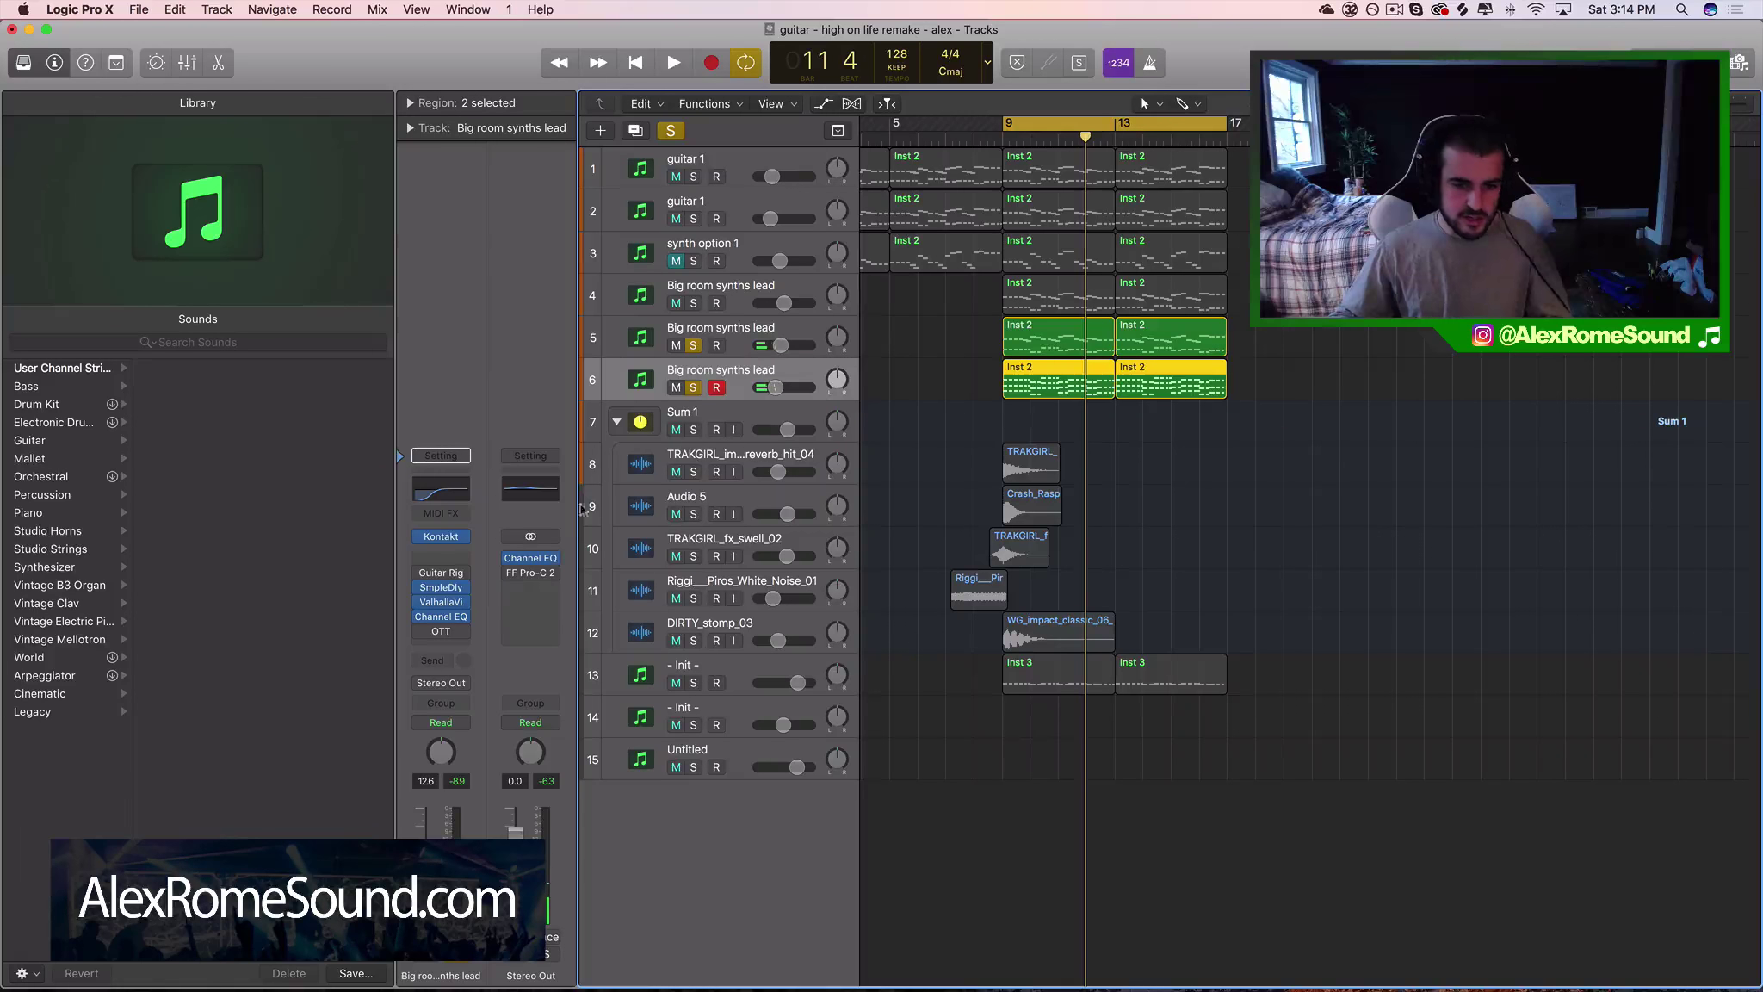
Raise the 7500 Hz high shelf to +7.5 dB in the piano track's Channel EQ during playback
click(439, 617)
key(space)
drag(719, 261, 723, 233)
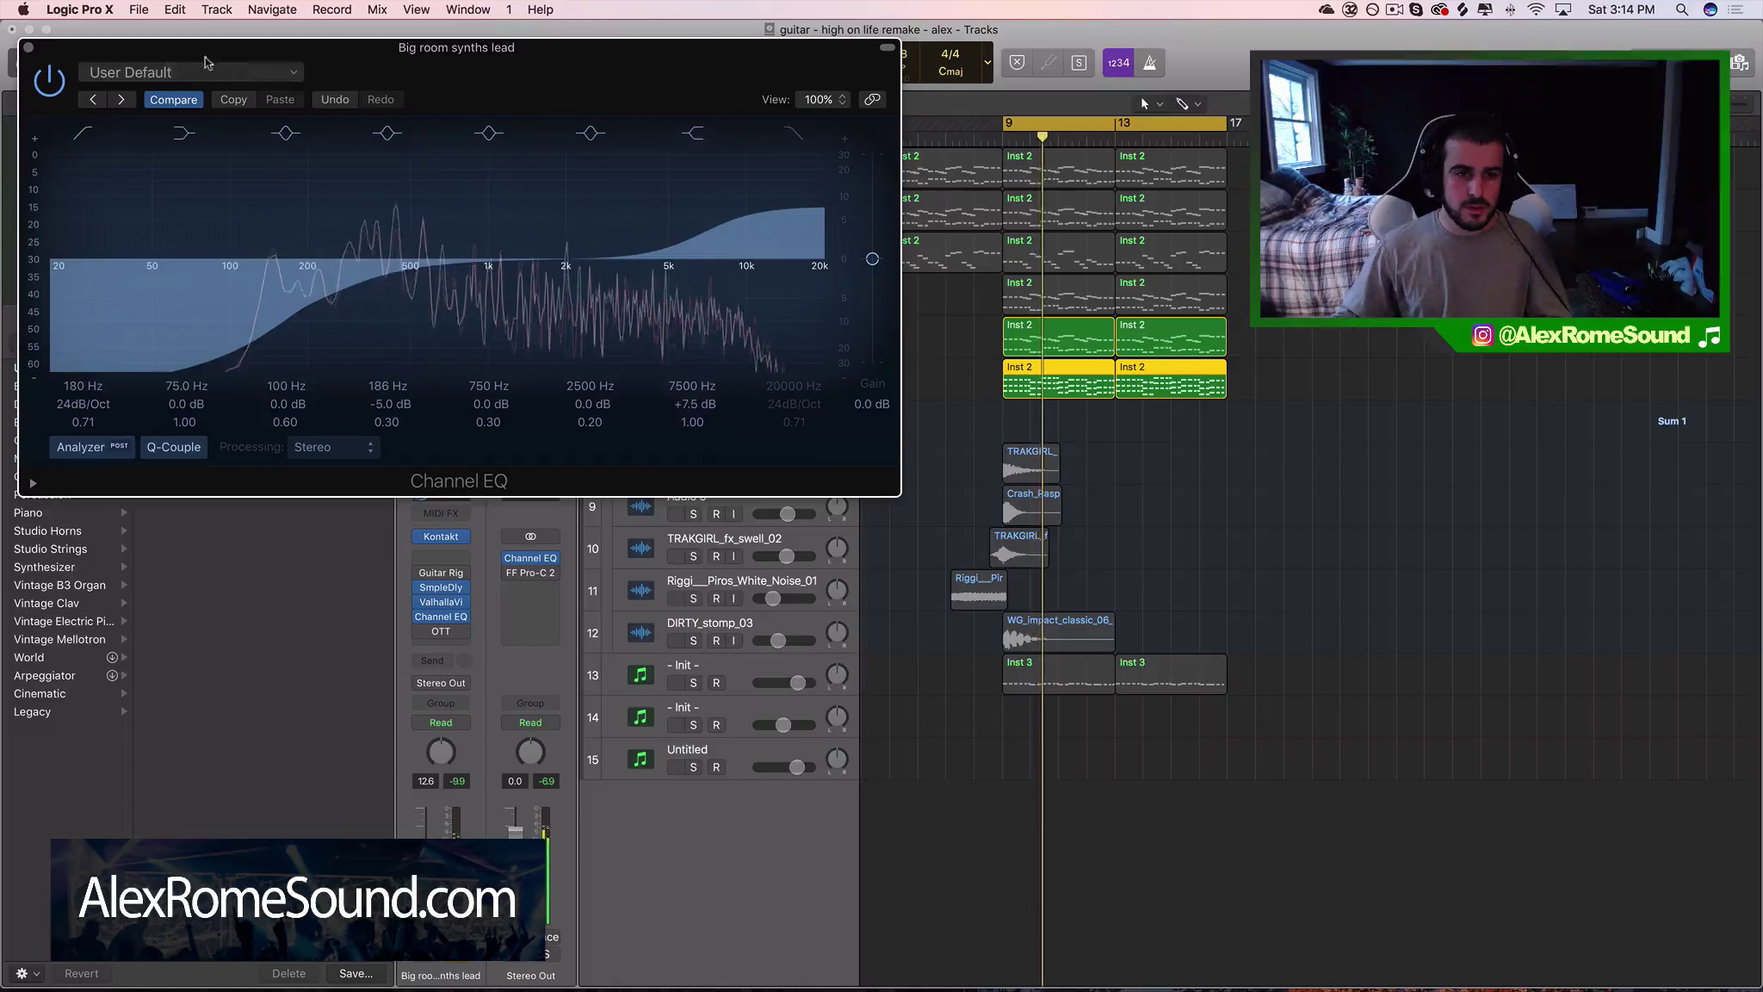
click(29, 48)
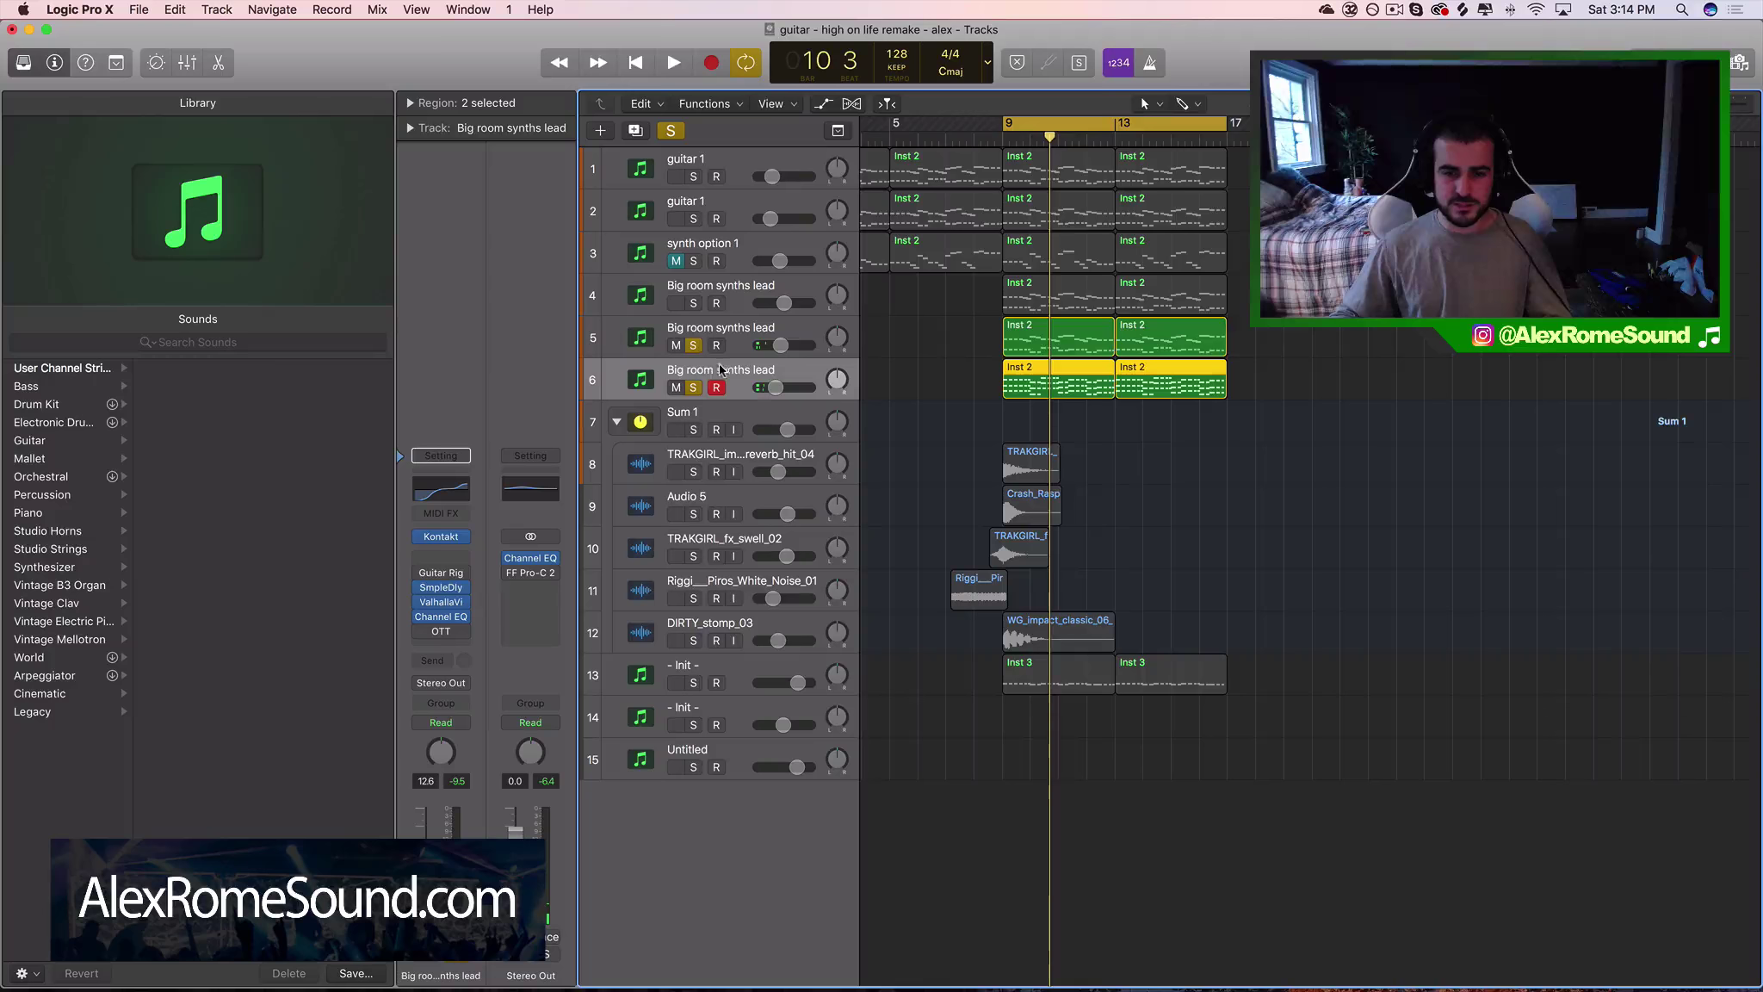
Duplicate the piano track with its settings, copy both Inst 2 regions from bar 9 onto it, and leave only the duplicate soloed
click(695, 345)
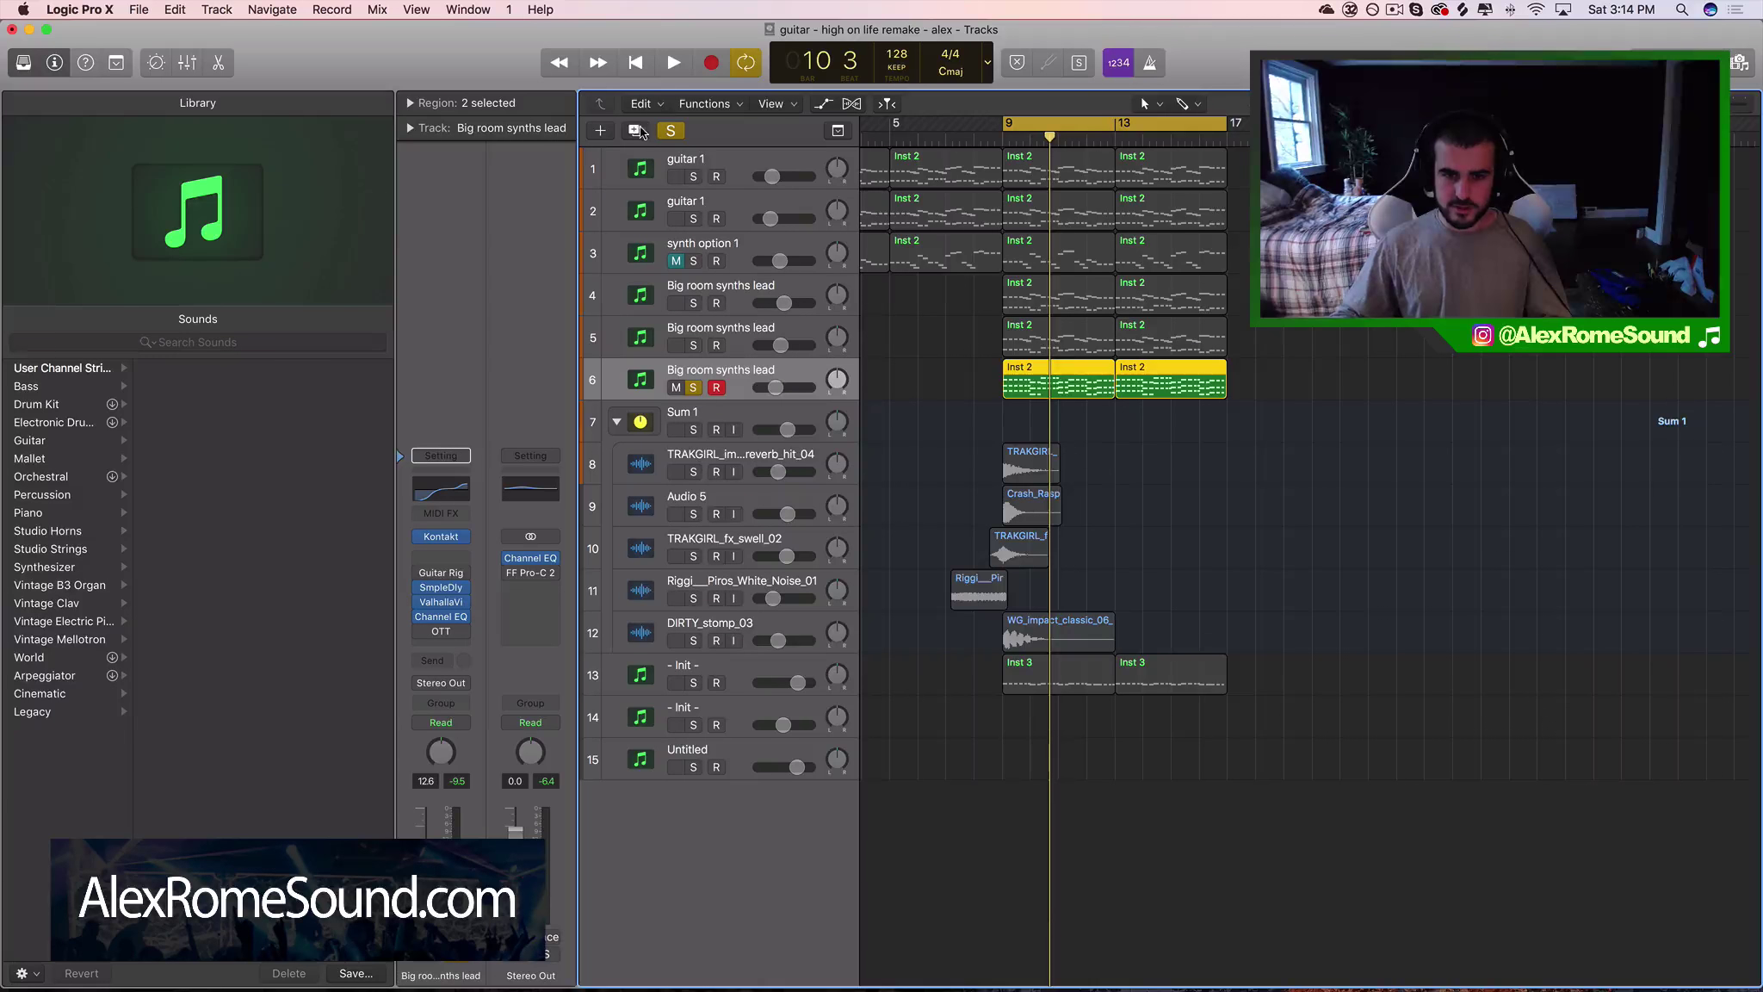
key(super+d)
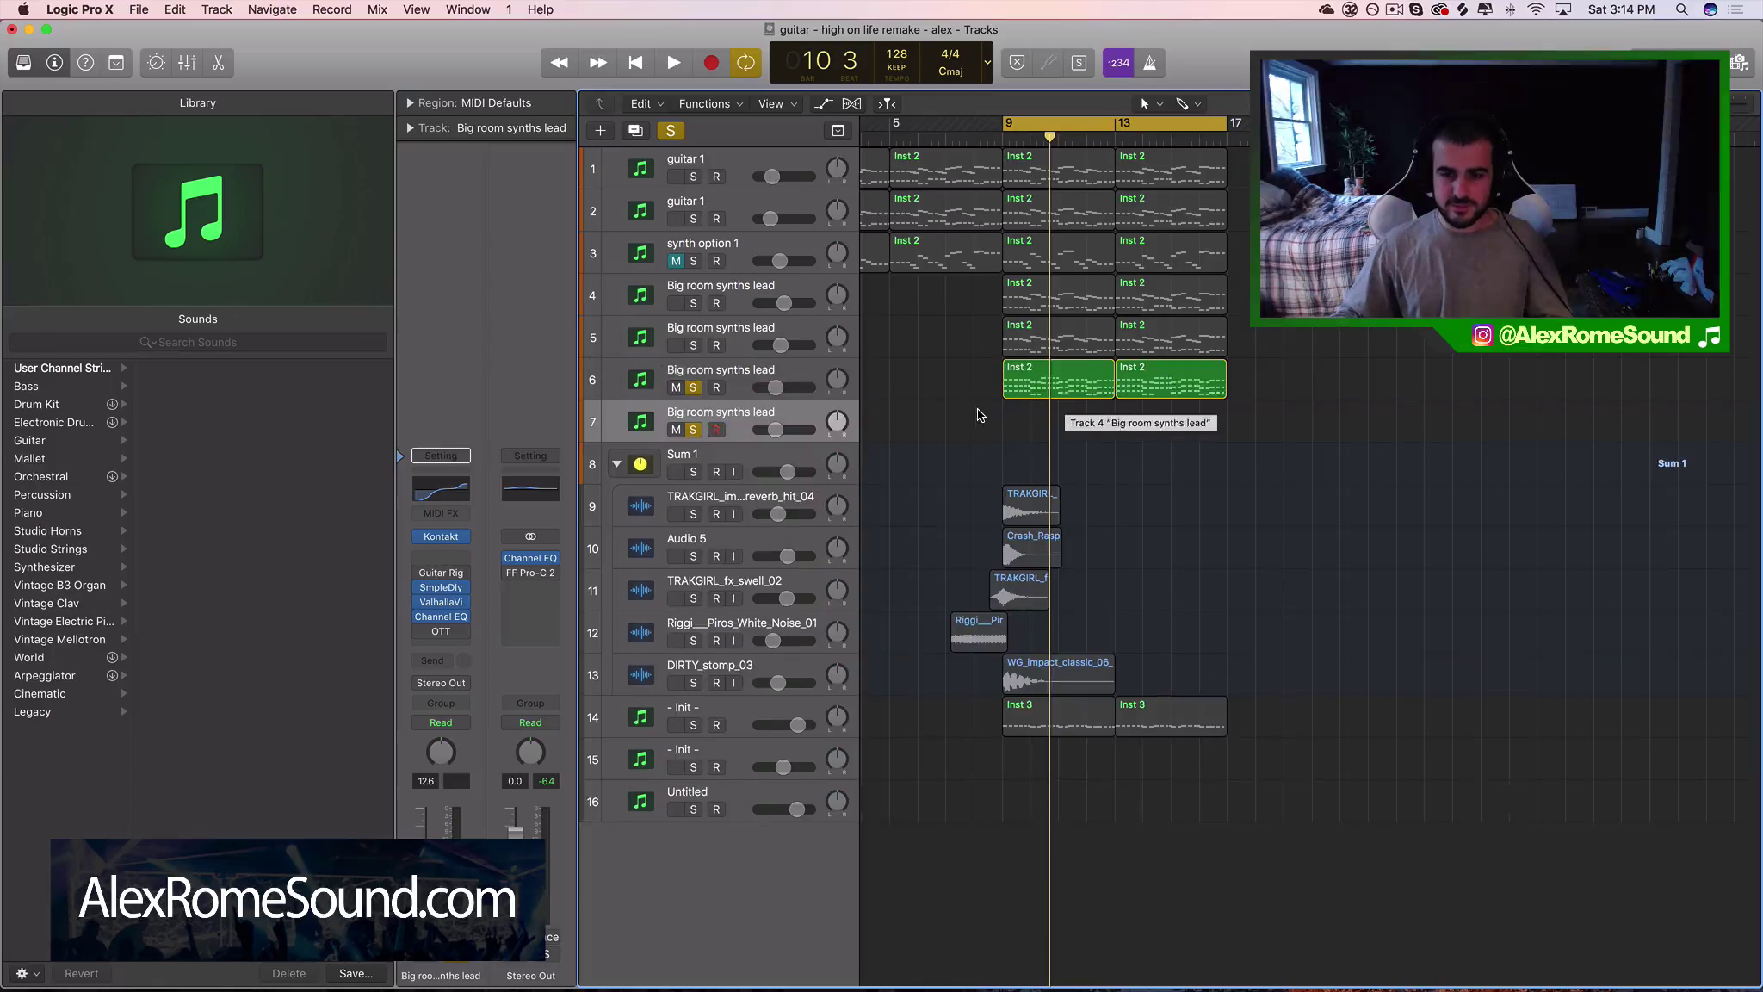
drag(1361, 377, 968, 380)
key(super+r)
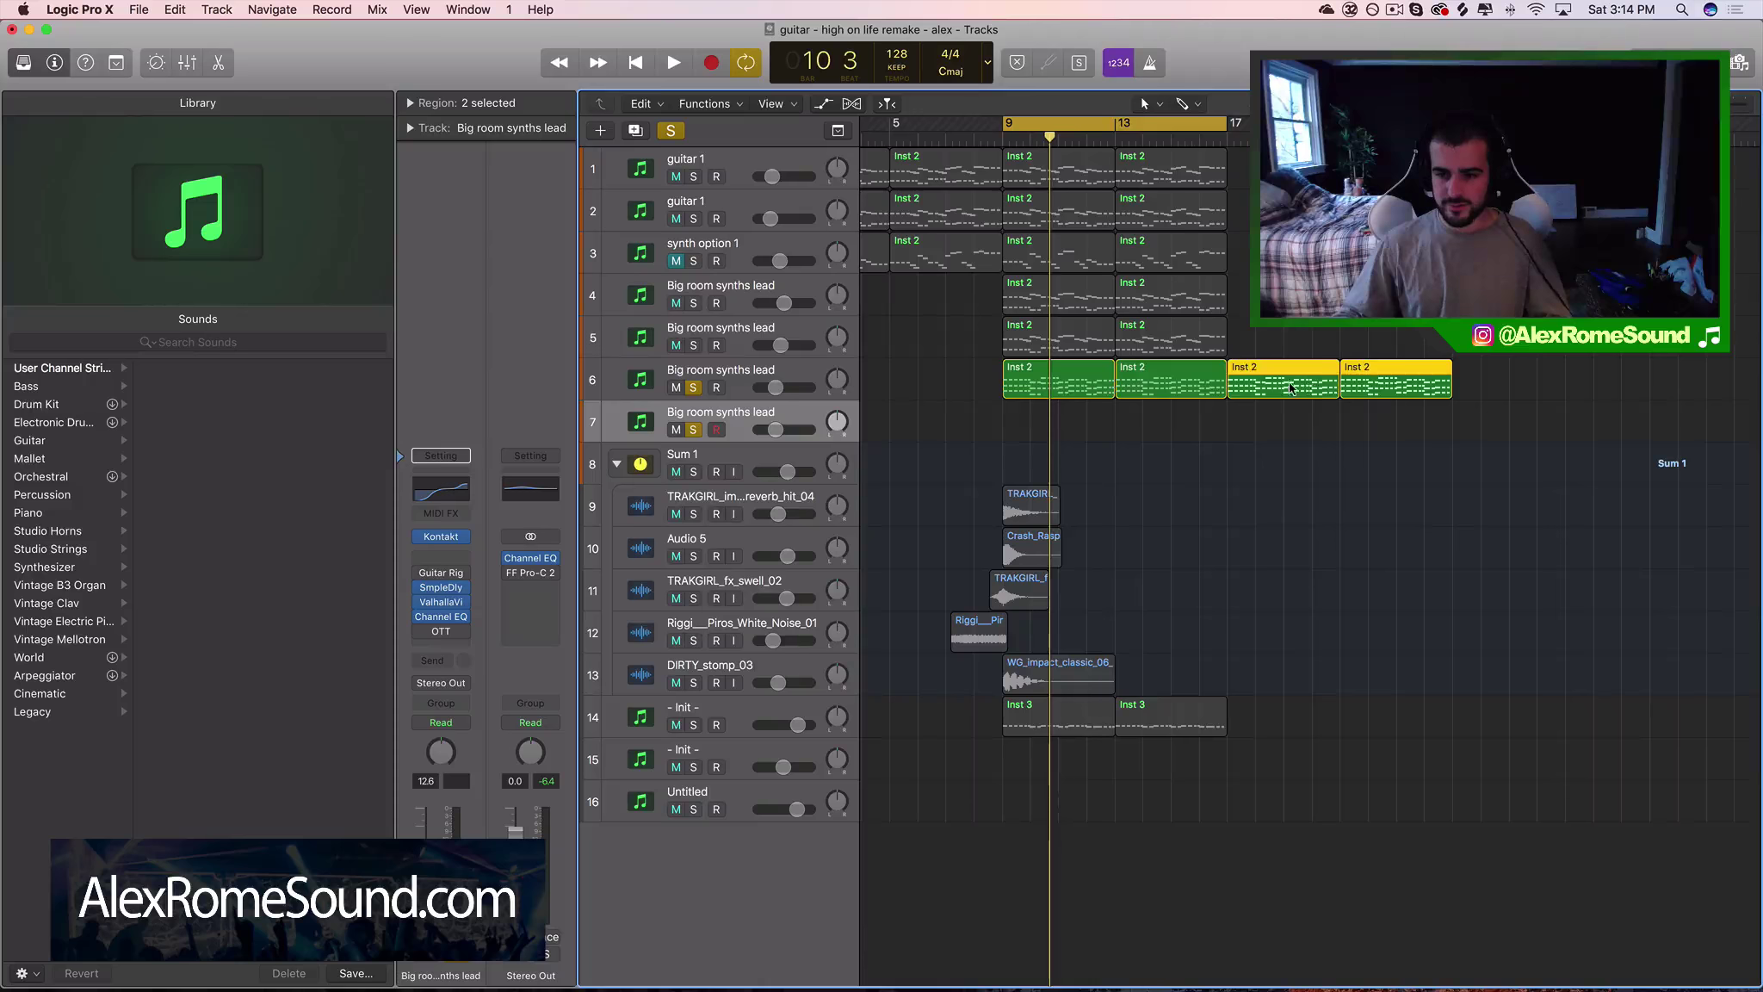
drag(1288, 388, 1064, 424)
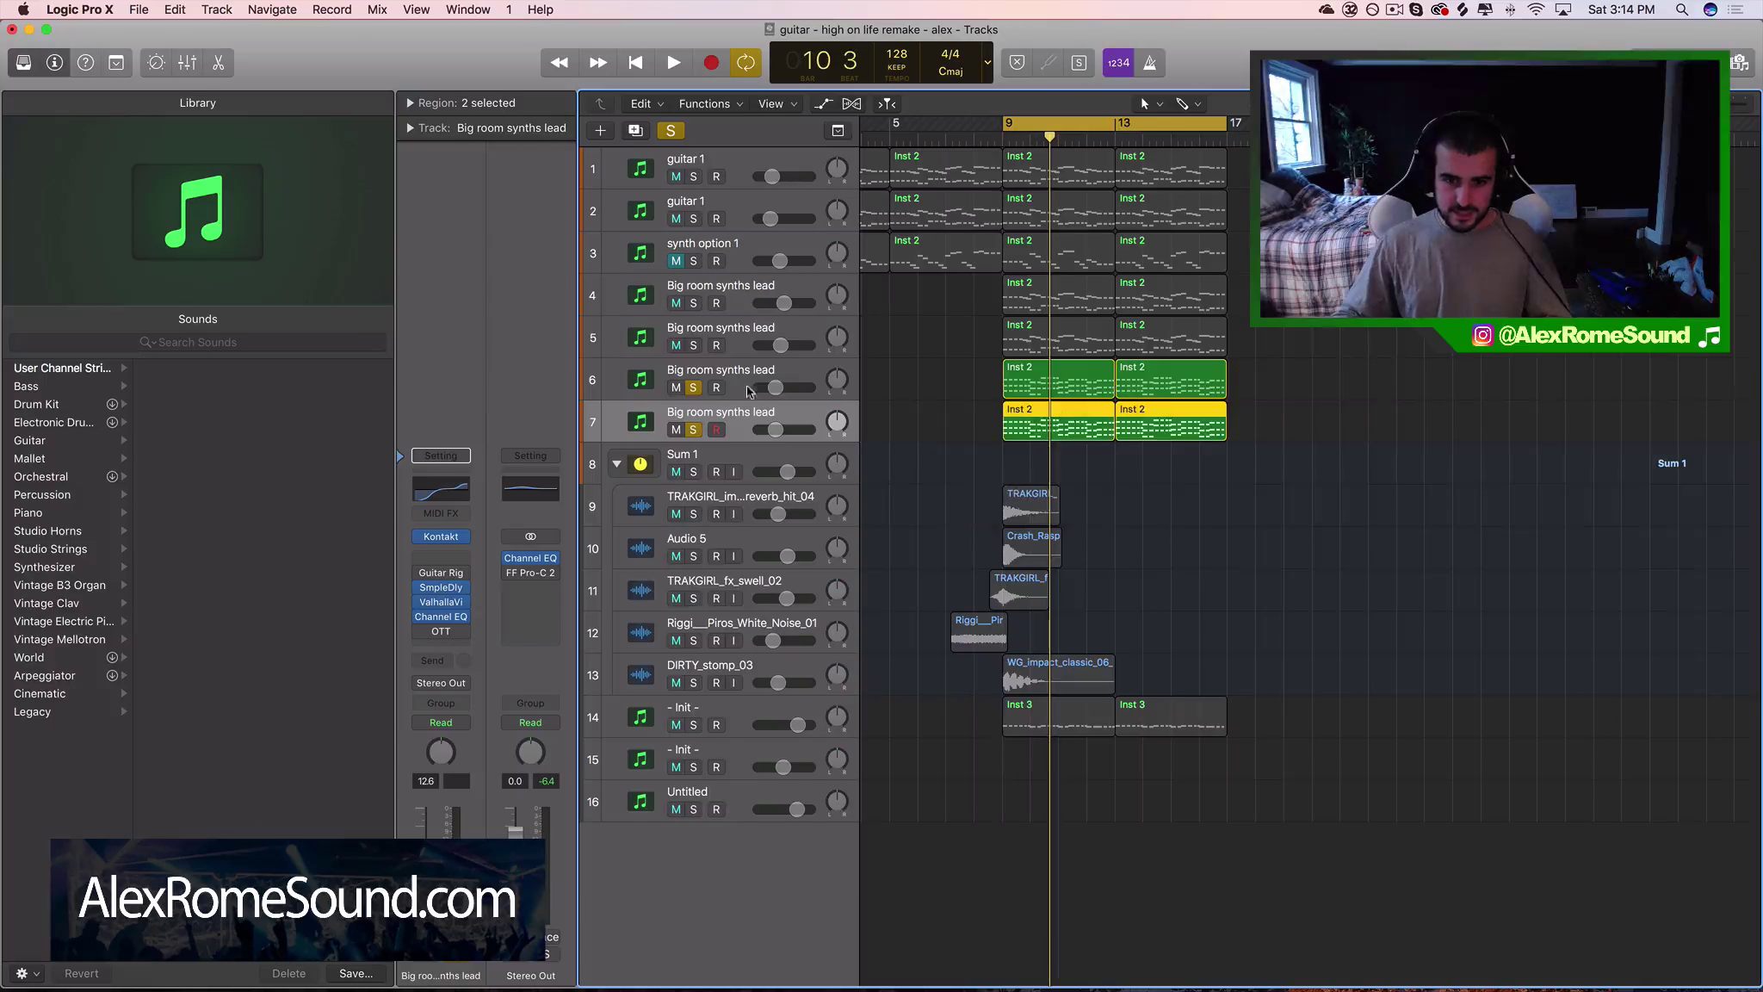
click(694, 388)
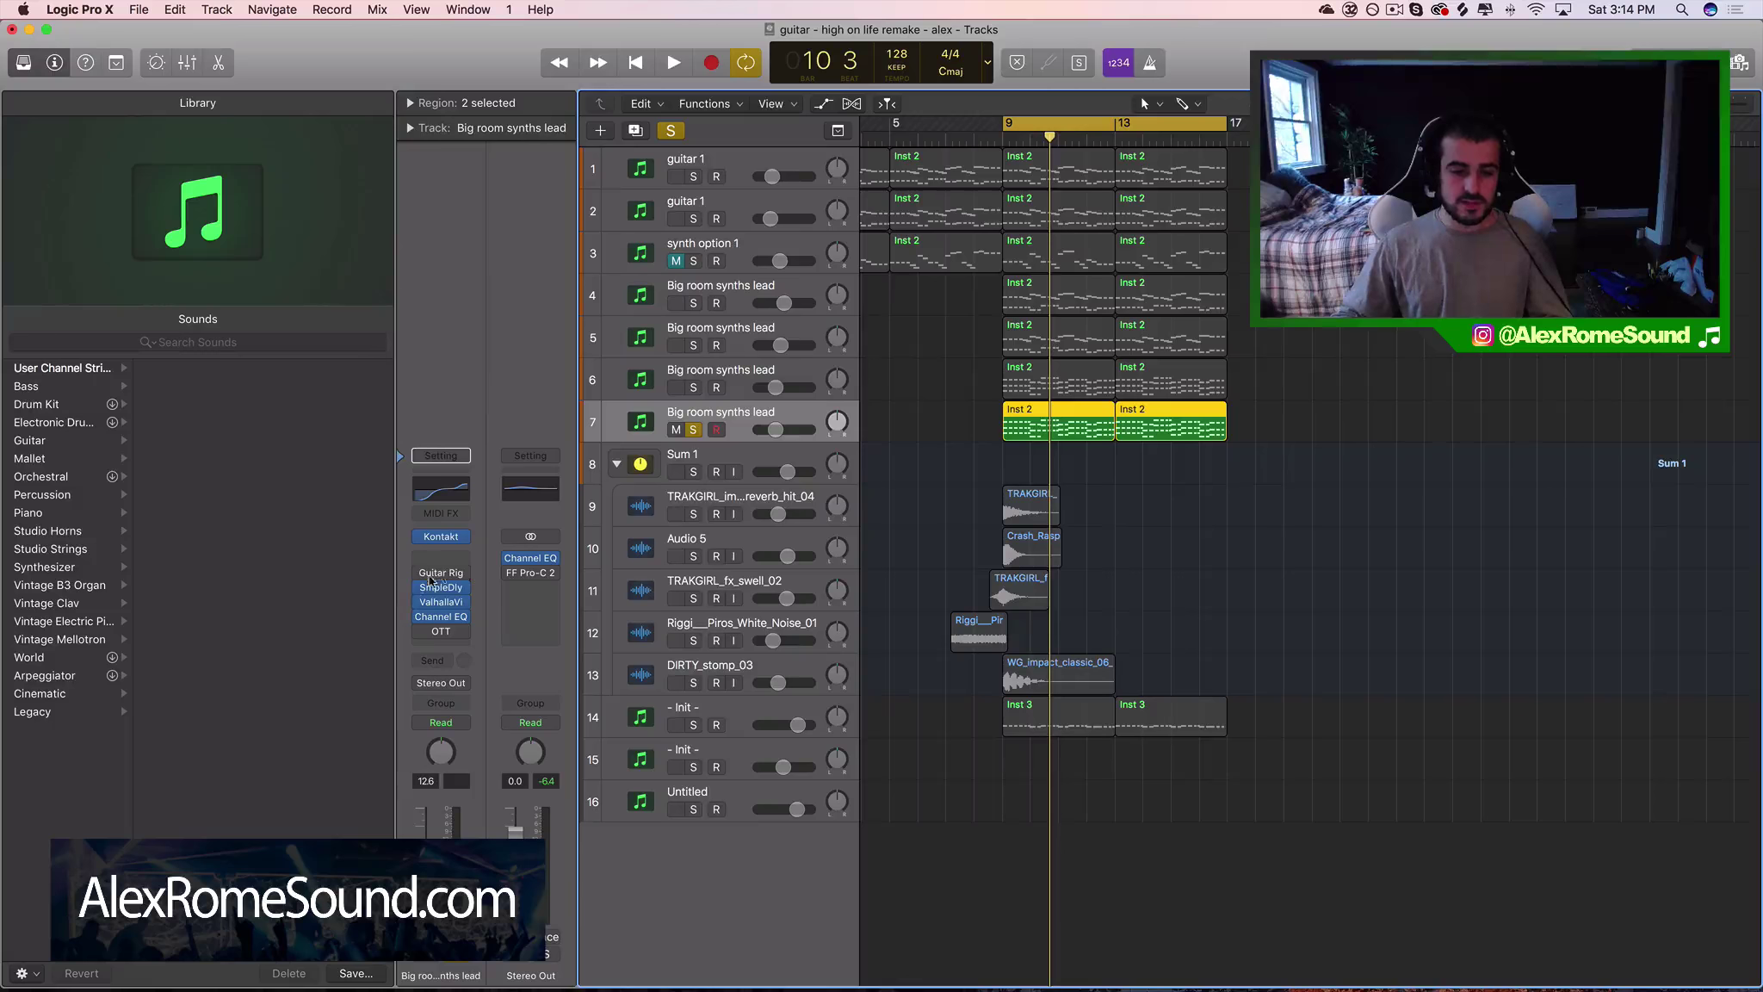
Solo the second Big room synths lead and play it while inspecting its Nexus 2 preset and settings
click(693, 429)
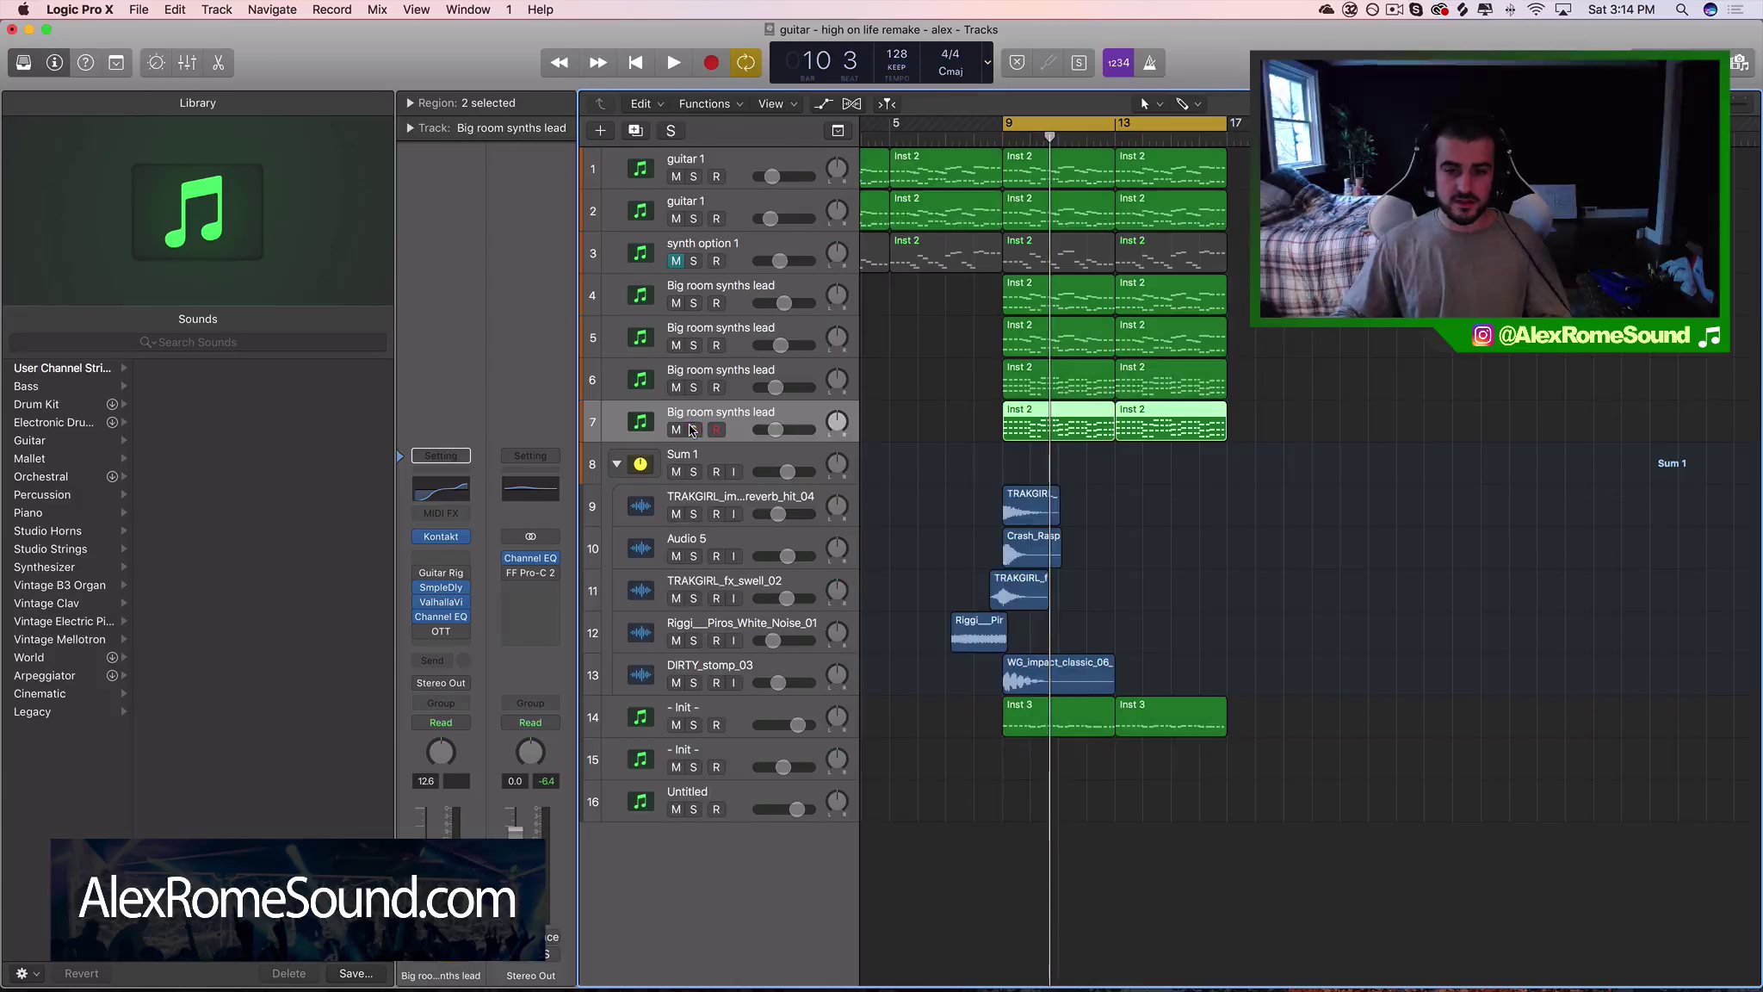
click(694, 345)
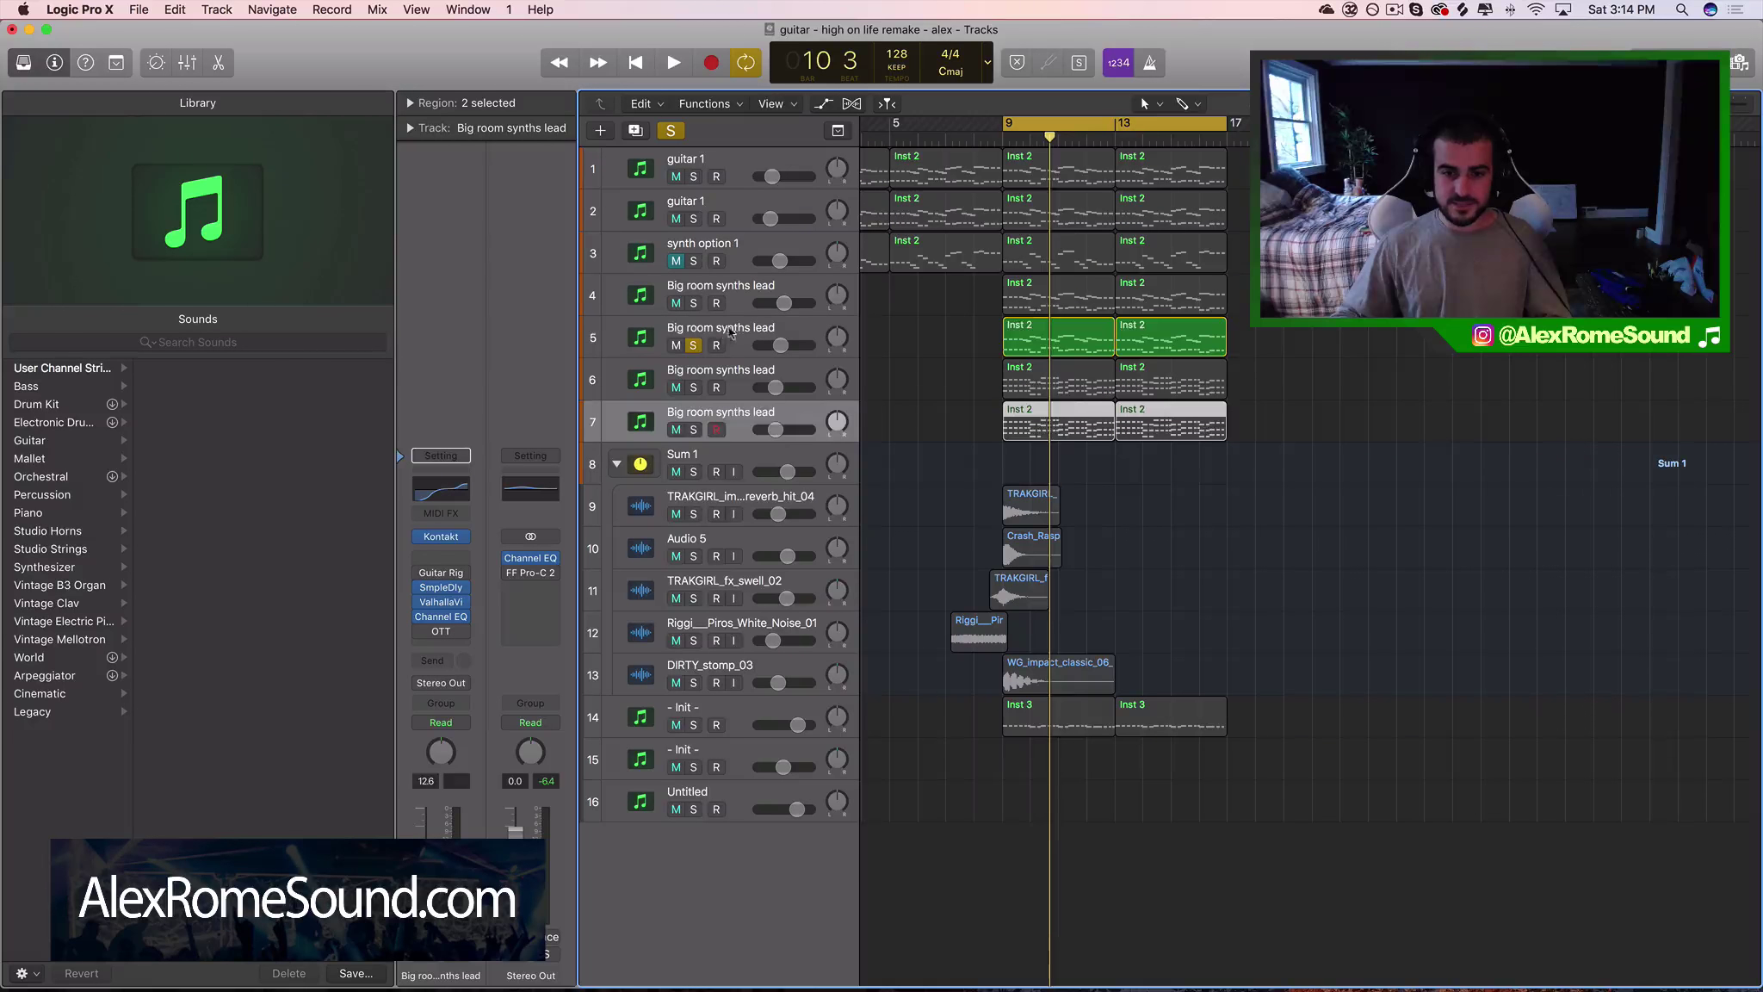
click(962, 351)
key(space)
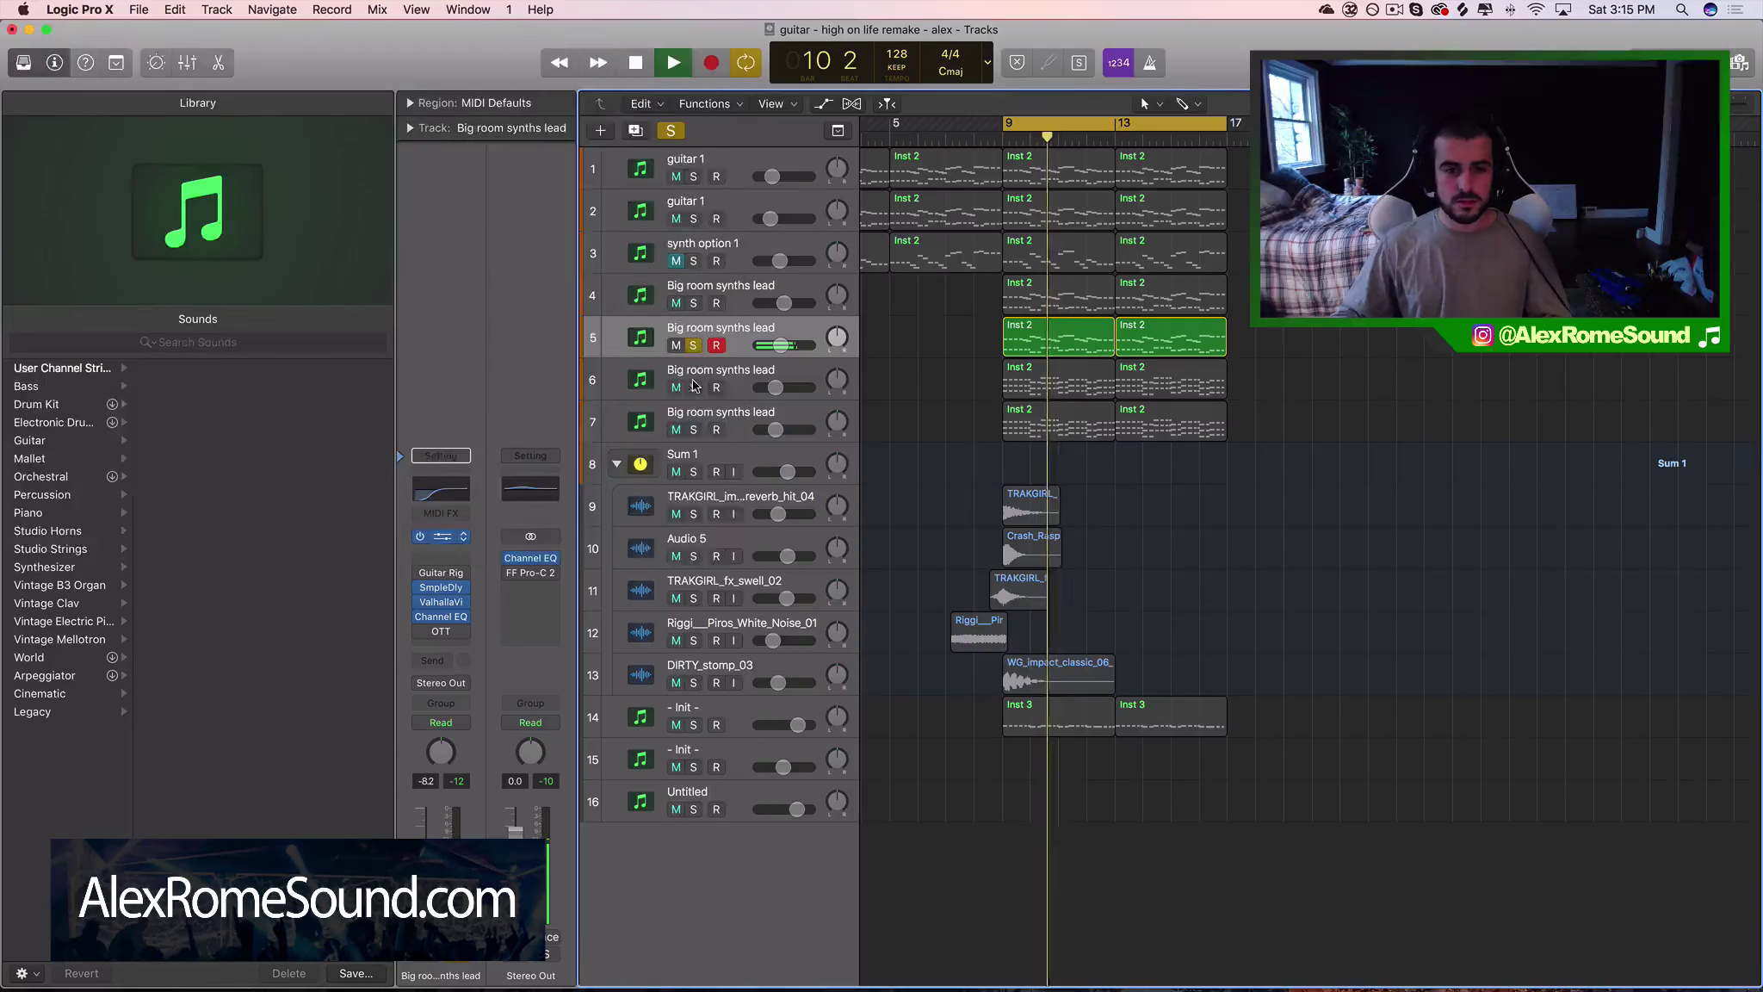
click(463, 536)
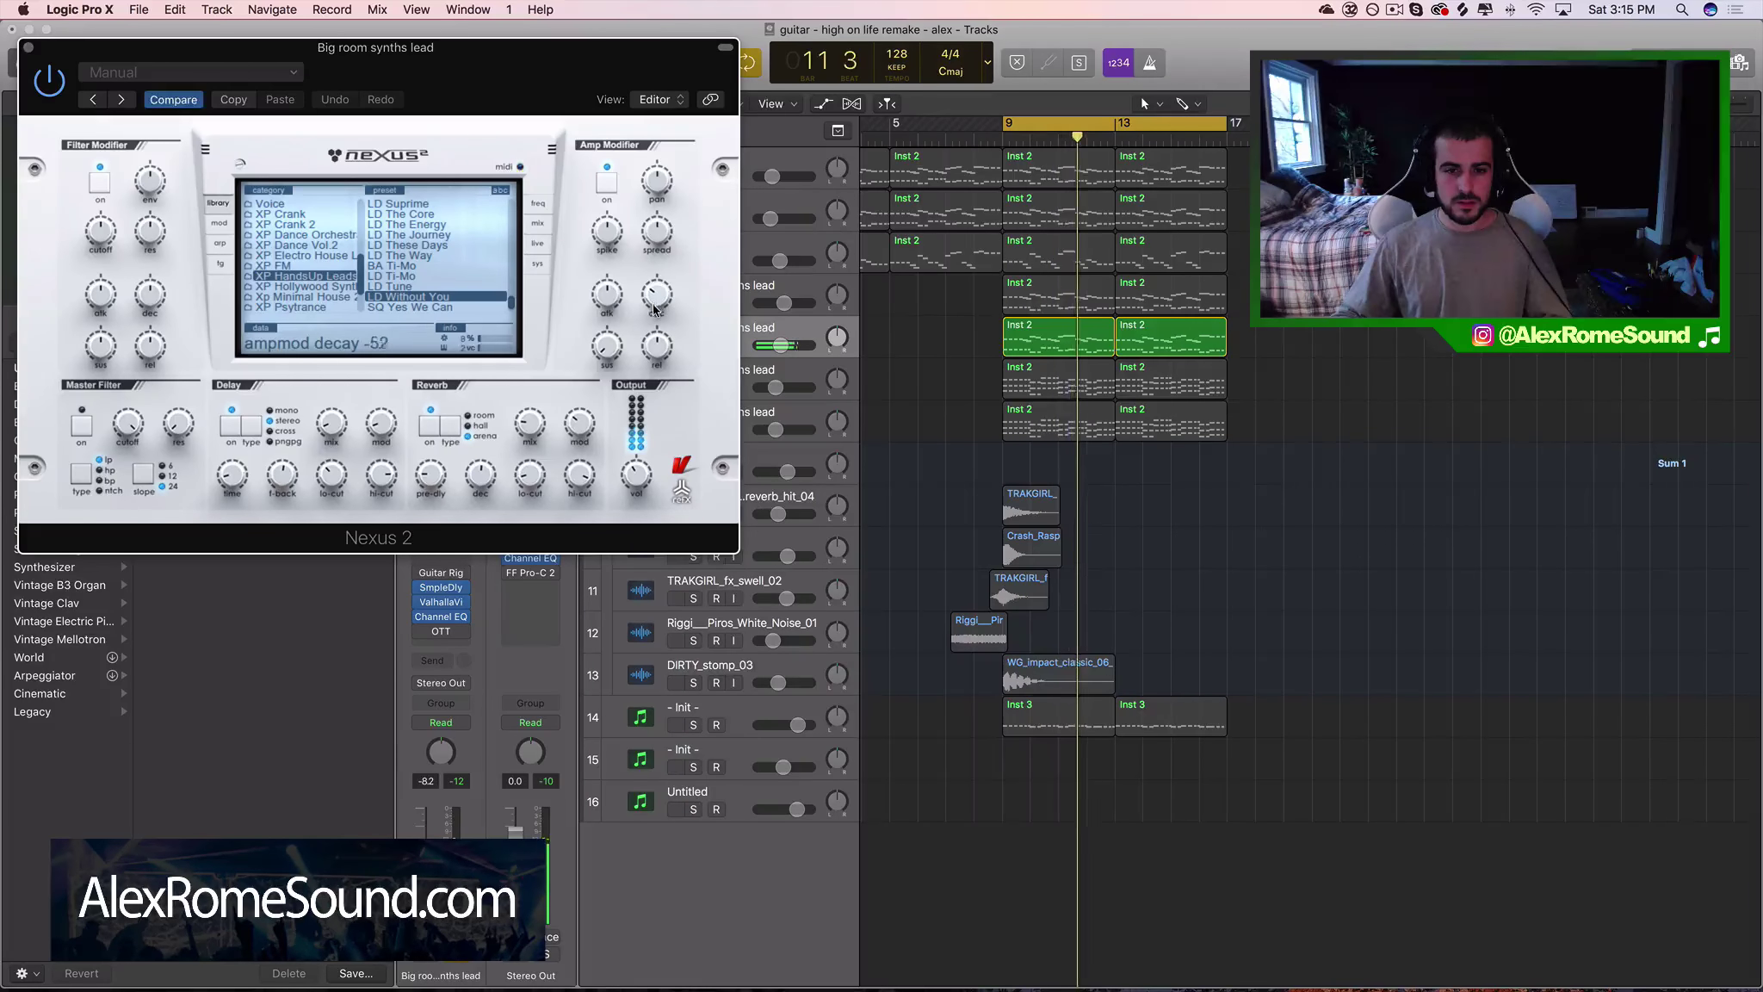
key(space)
click(29, 48)
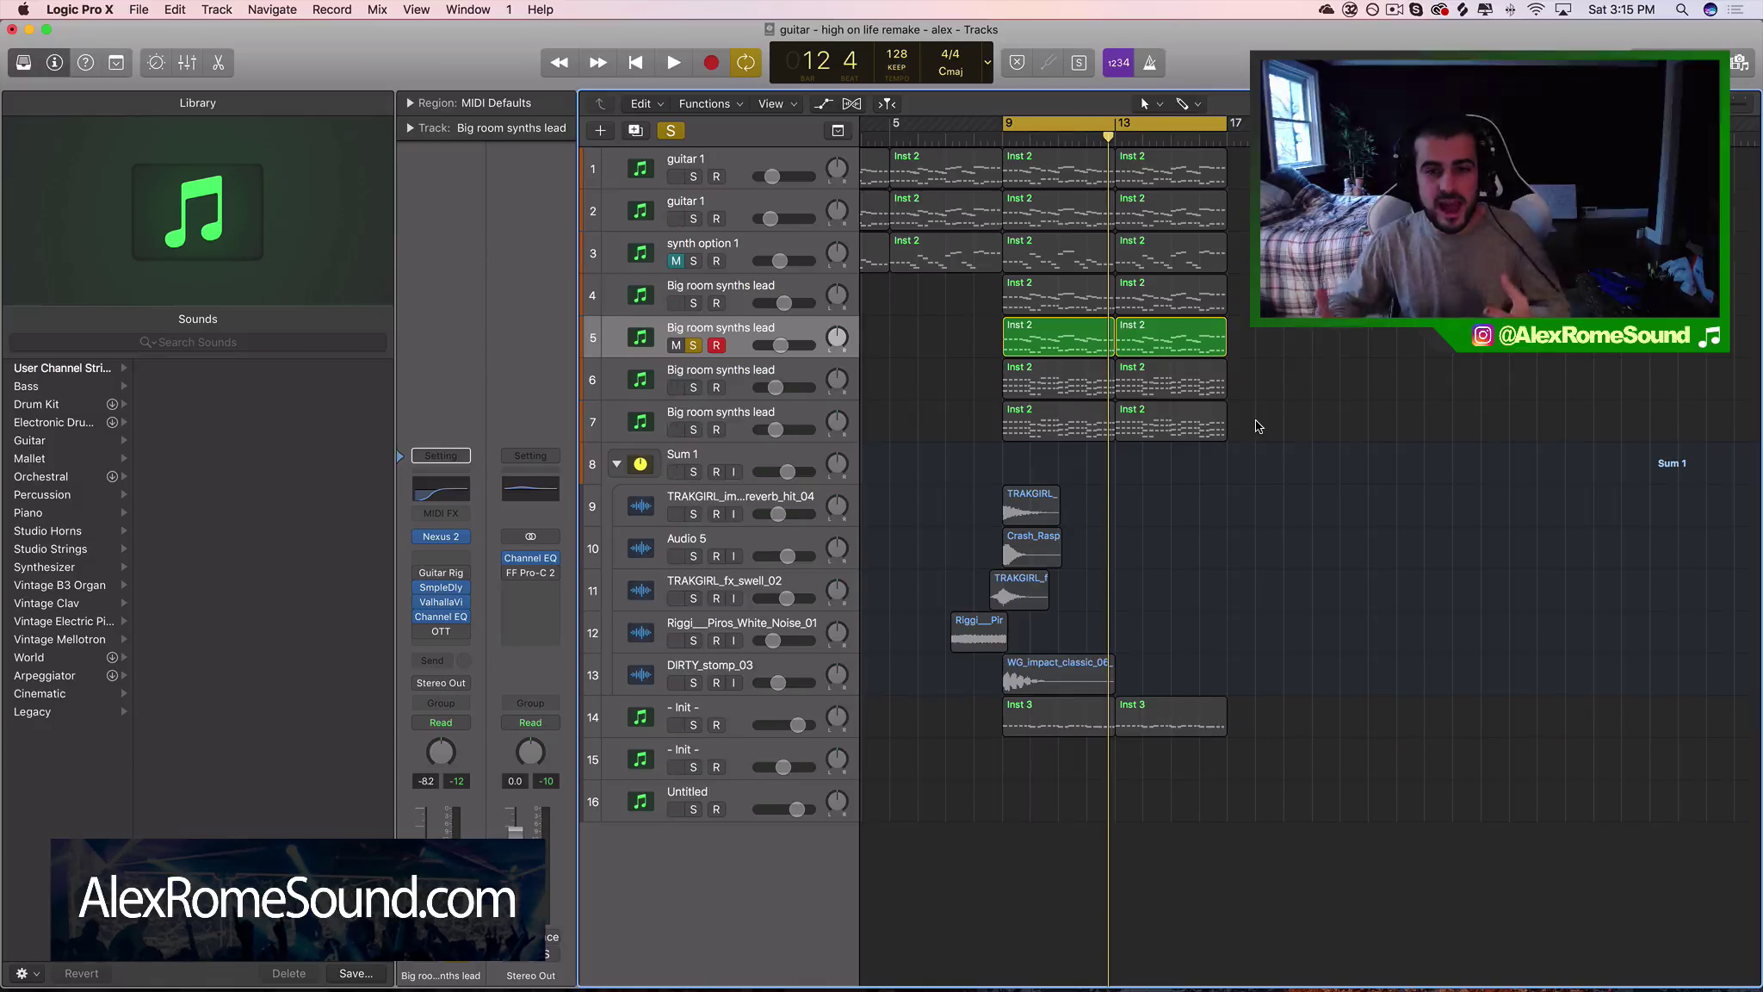
Set the low-mid cut in the second Big room synths lead's Channel EQ to -2.0 dB
drag(1265, 340, 1042, 339)
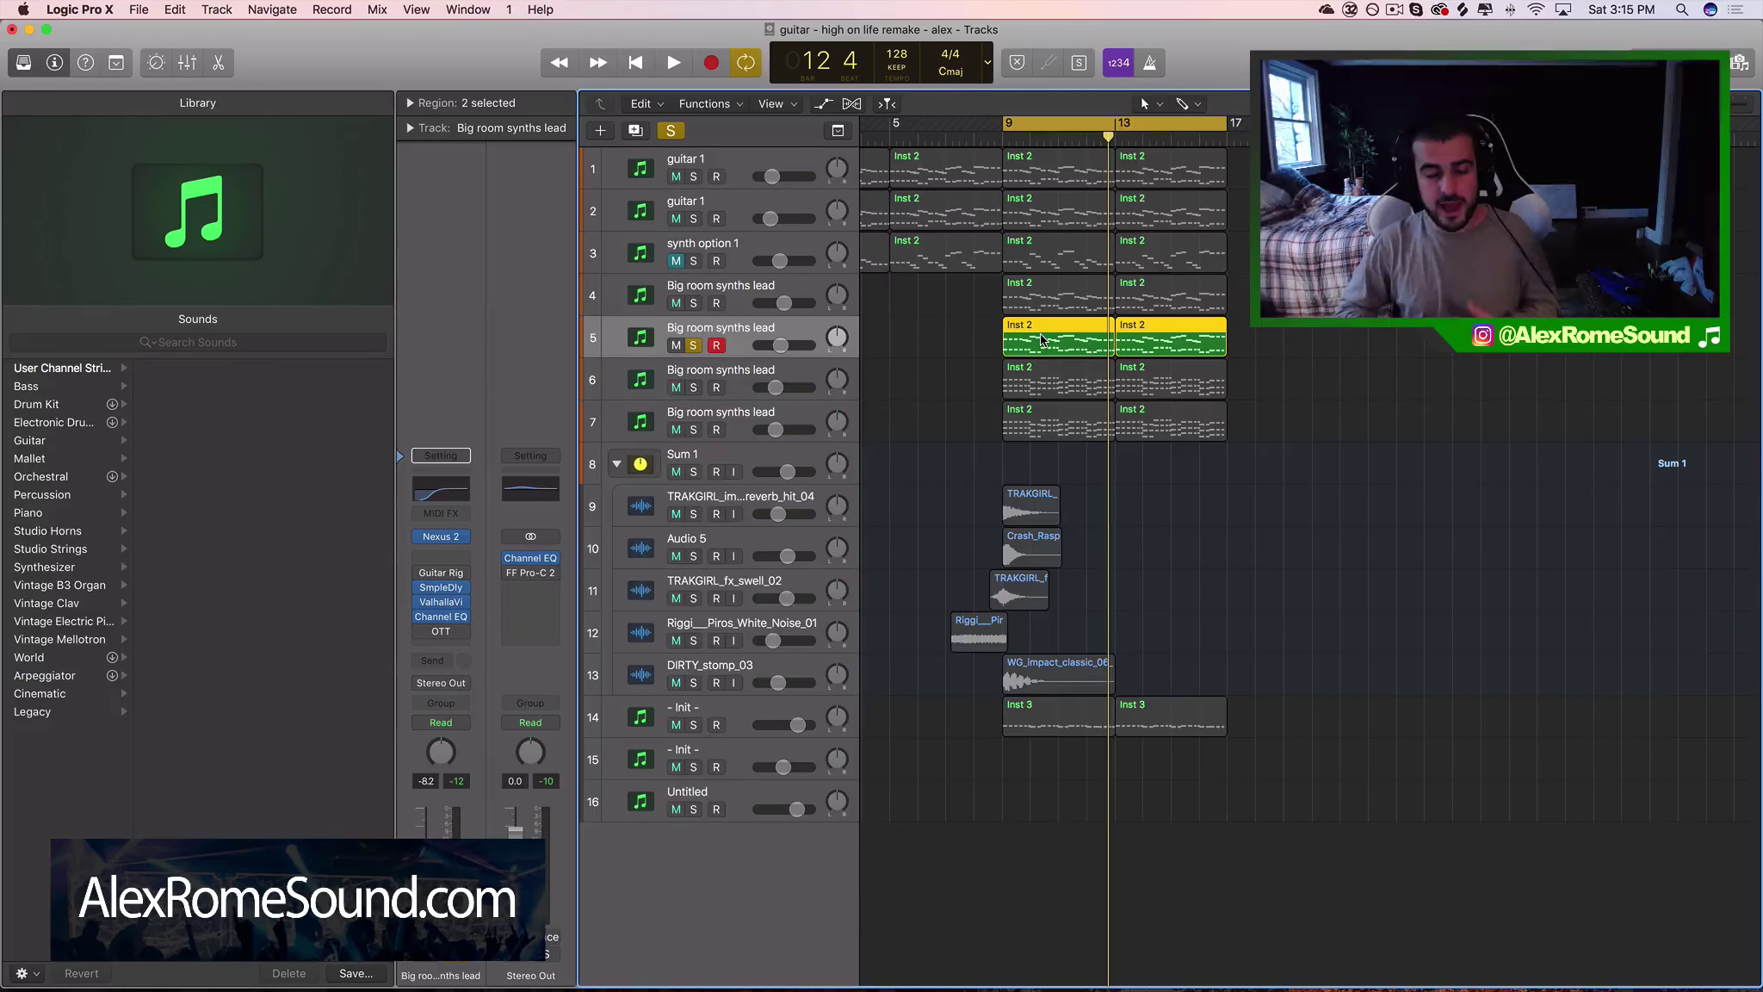
click(440, 618)
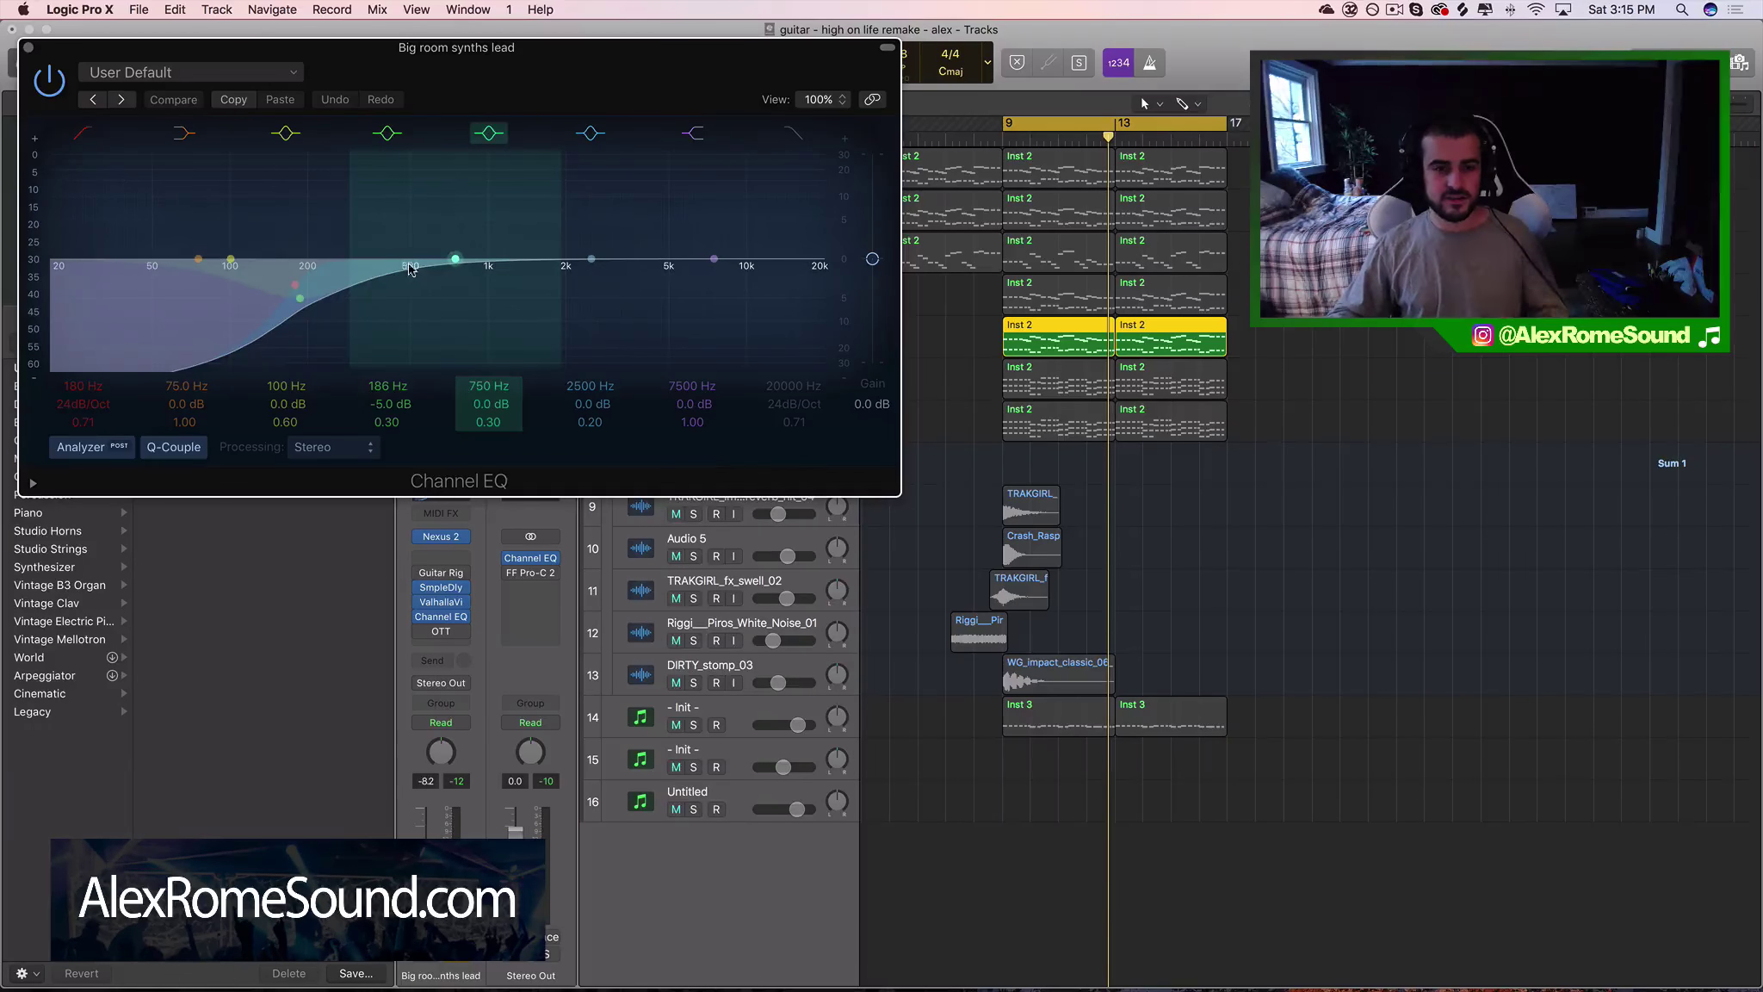
drag(327, 306, 328, 292)
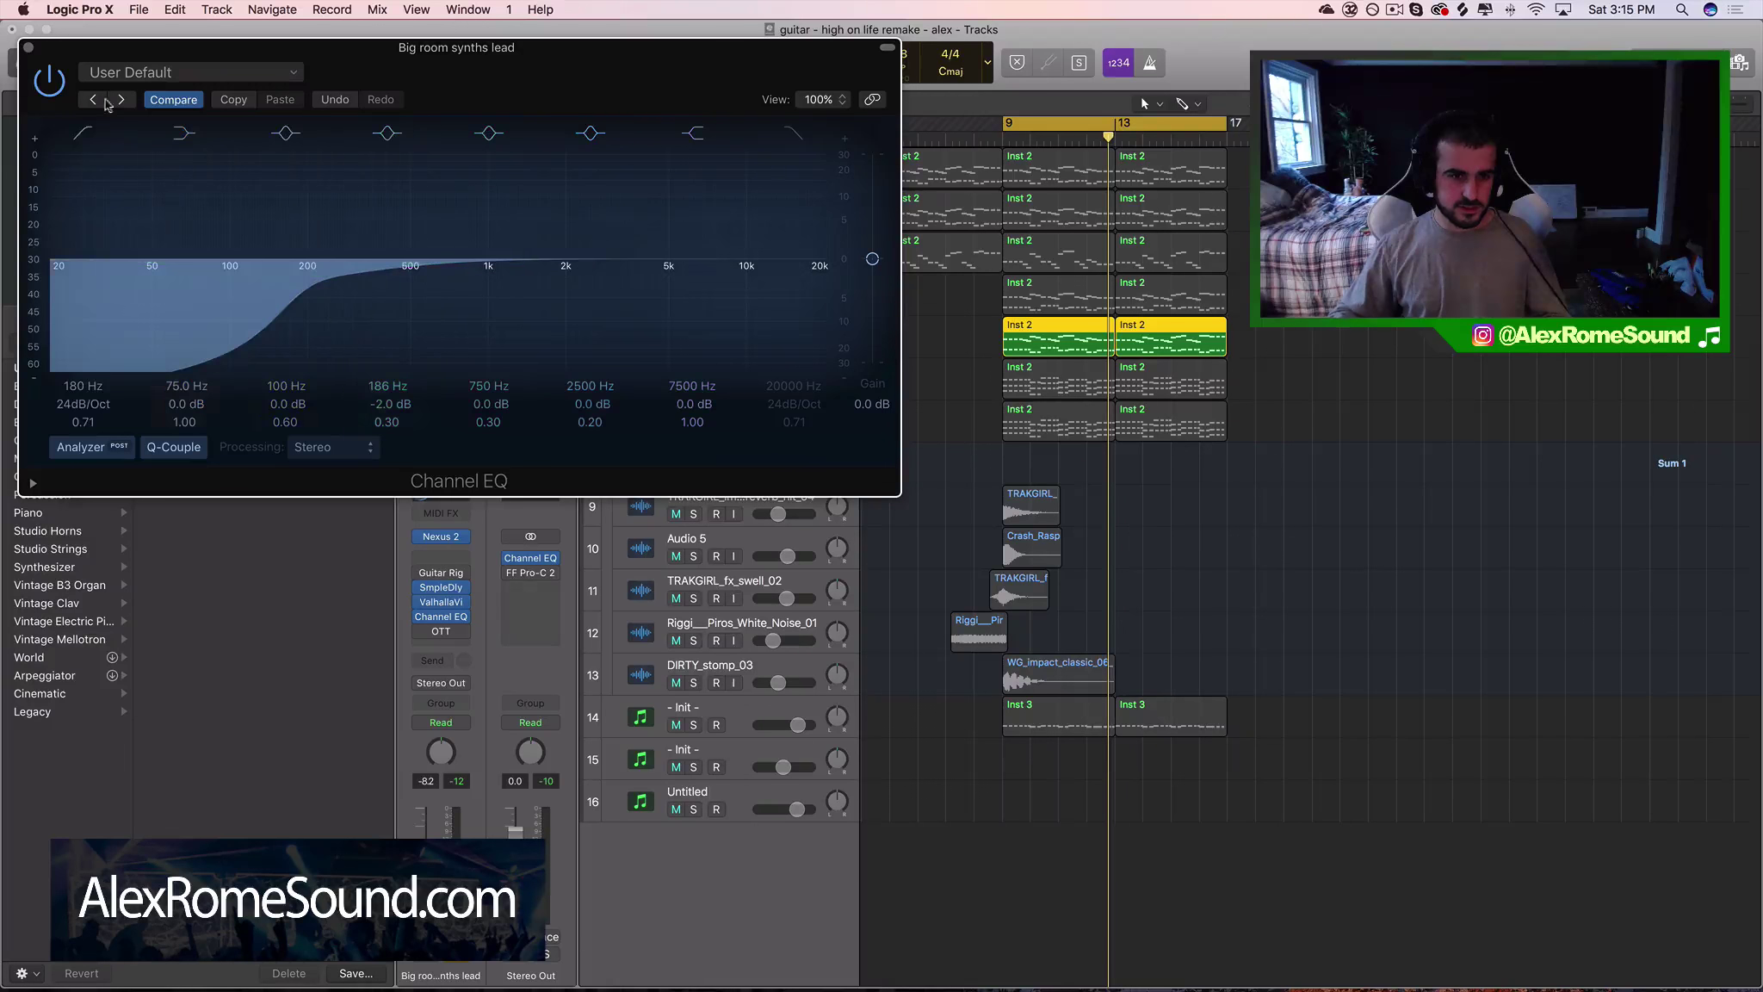
click(28, 48)
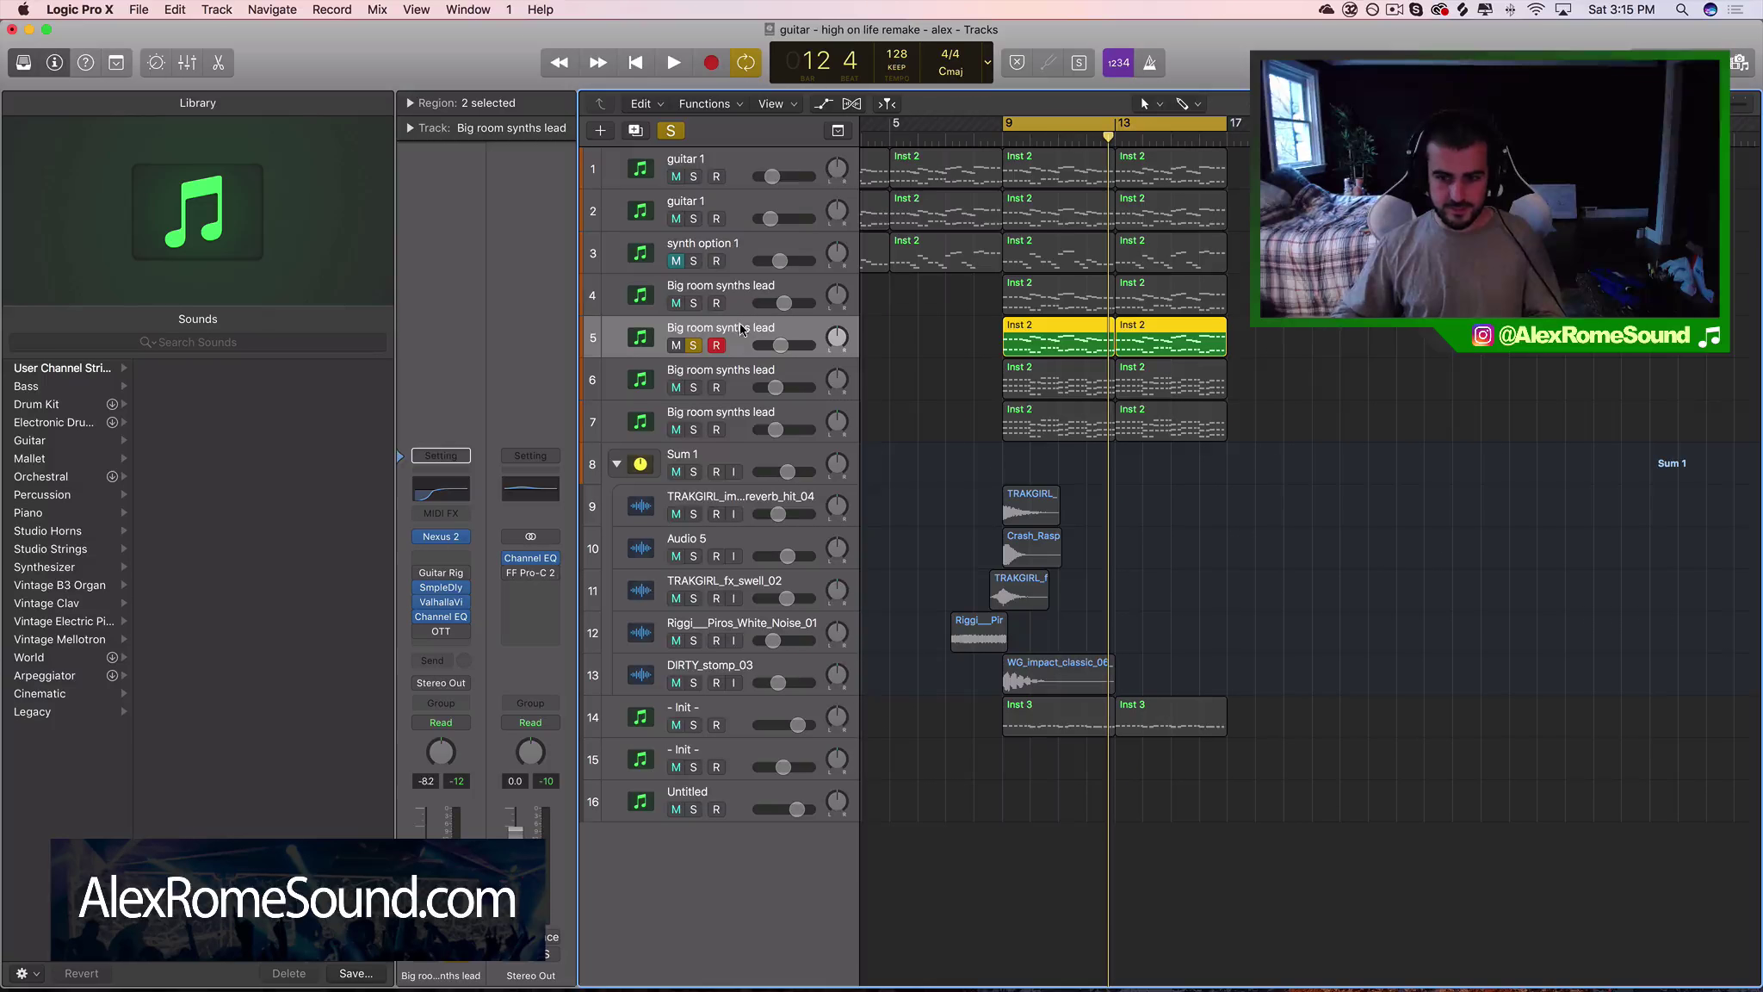
Solo only the duplicated fourth Big room synths lead track and replace its Kontakt instrument with reFX Nexus 2 in stereo
click(721, 413)
click(693, 429)
click(694, 345)
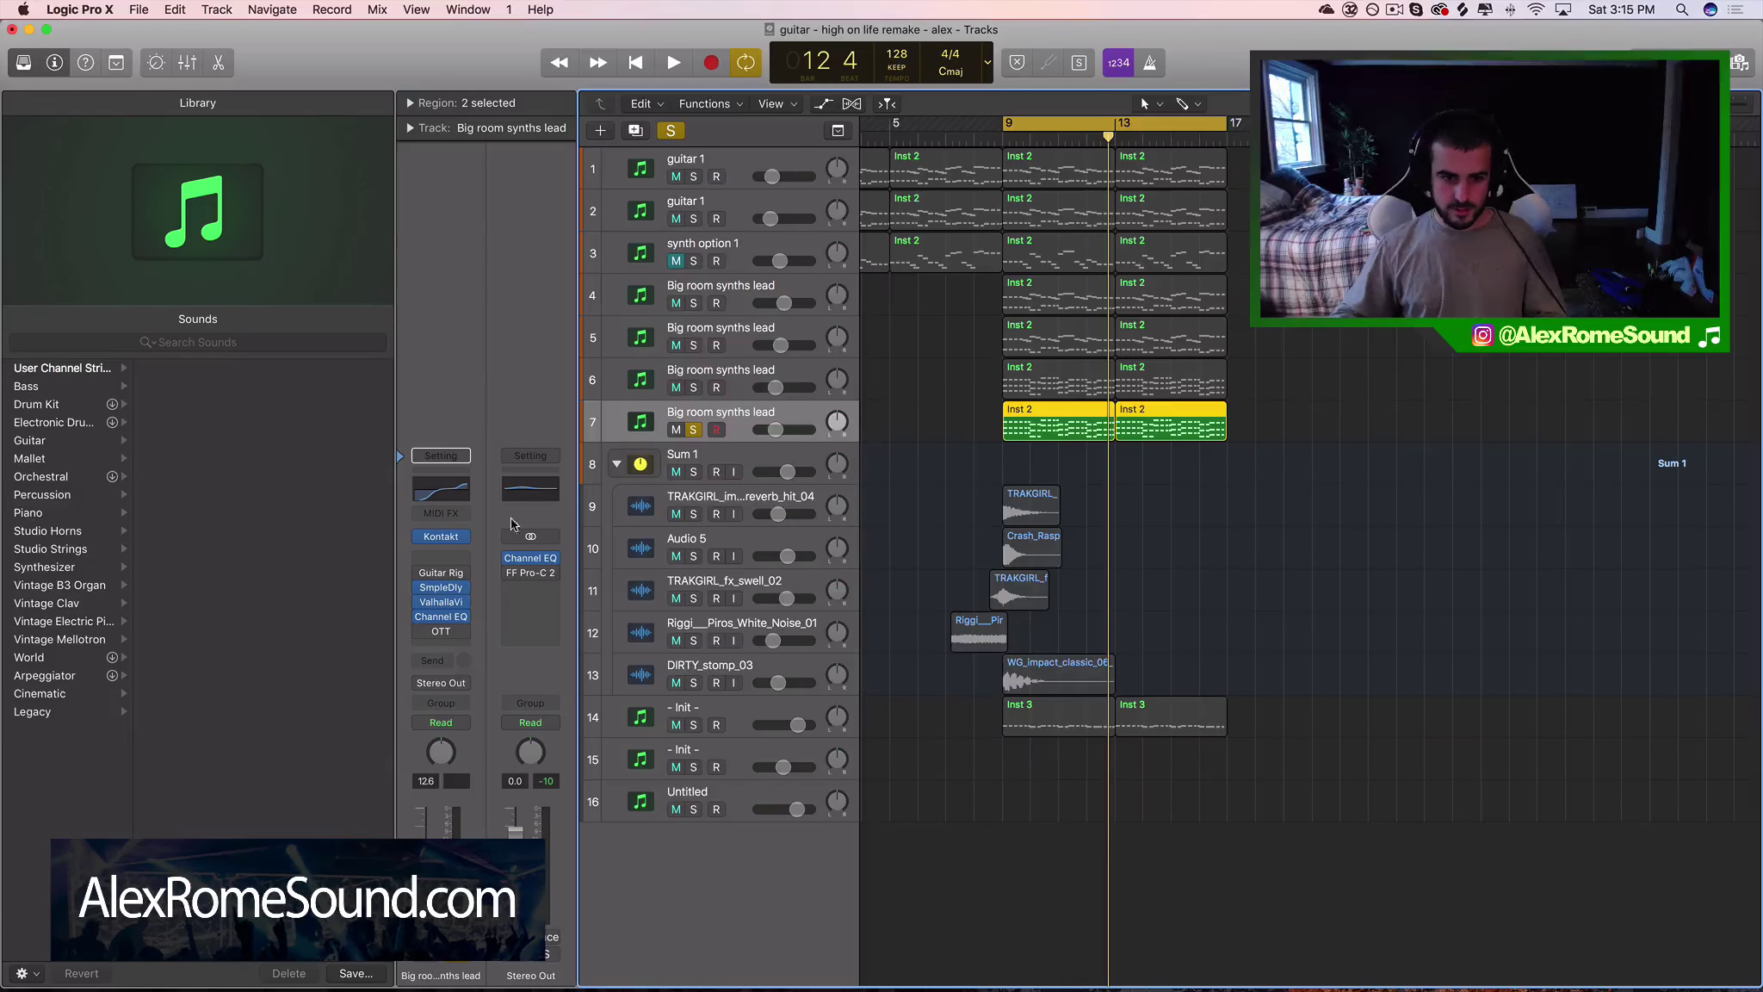
click(468, 536)
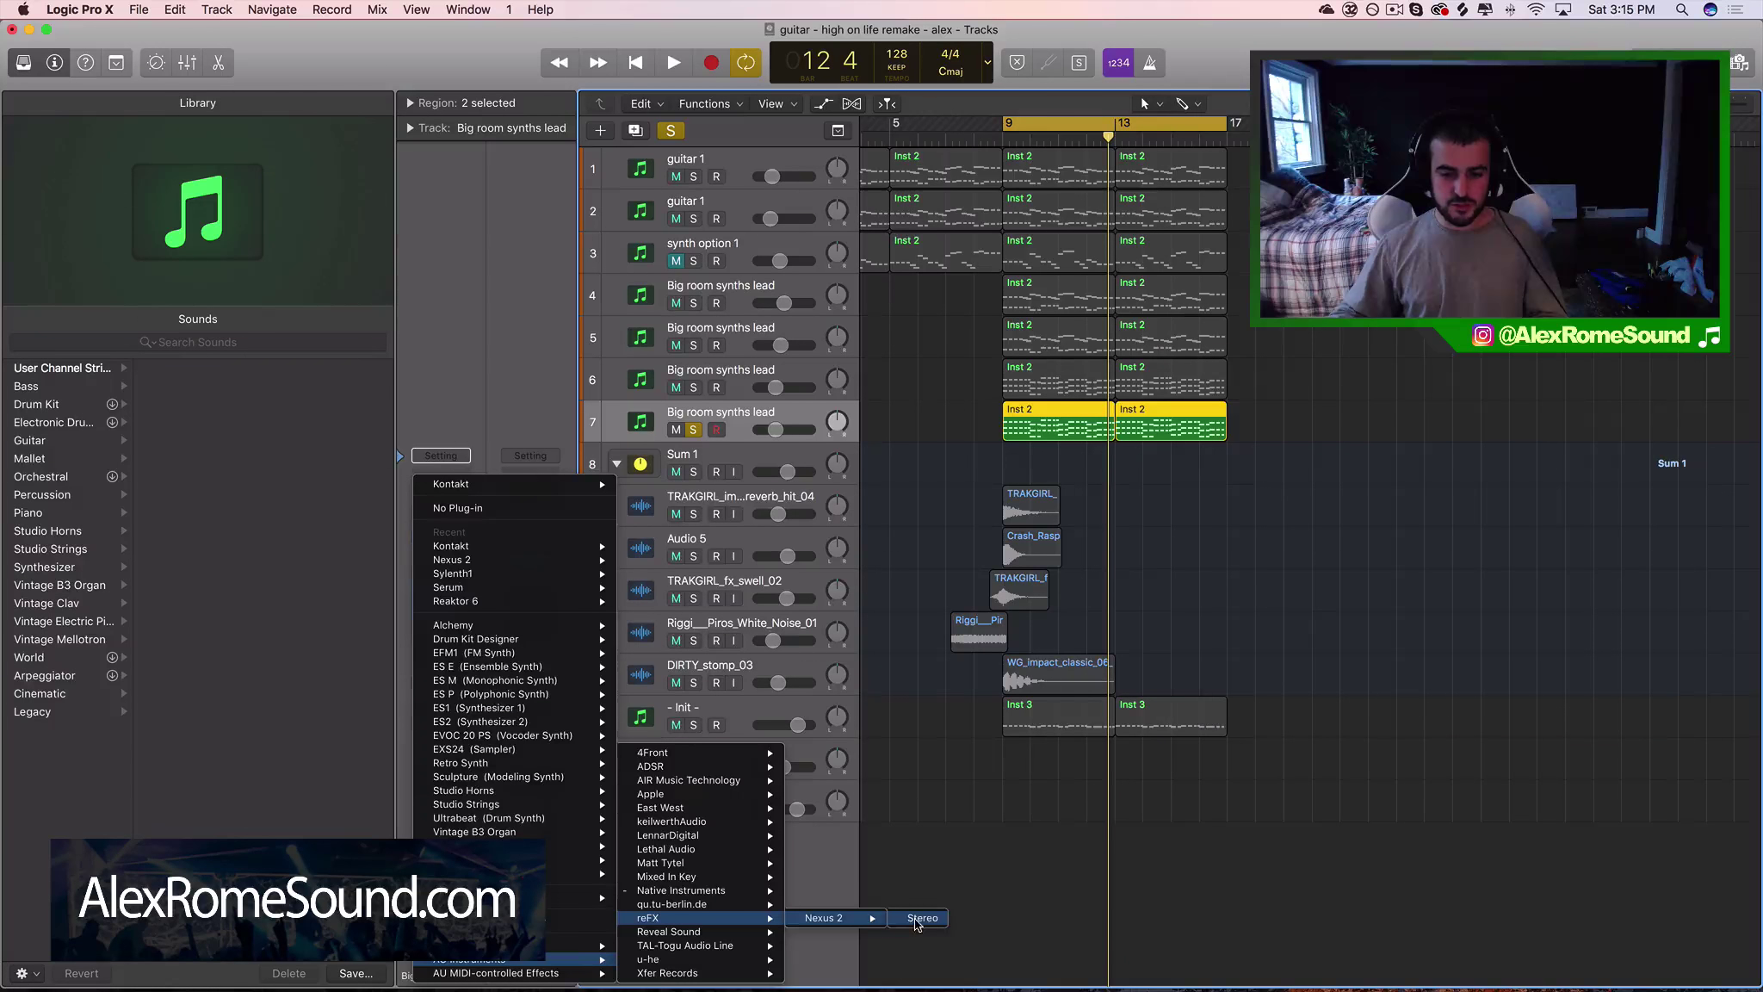
click(919, 918)
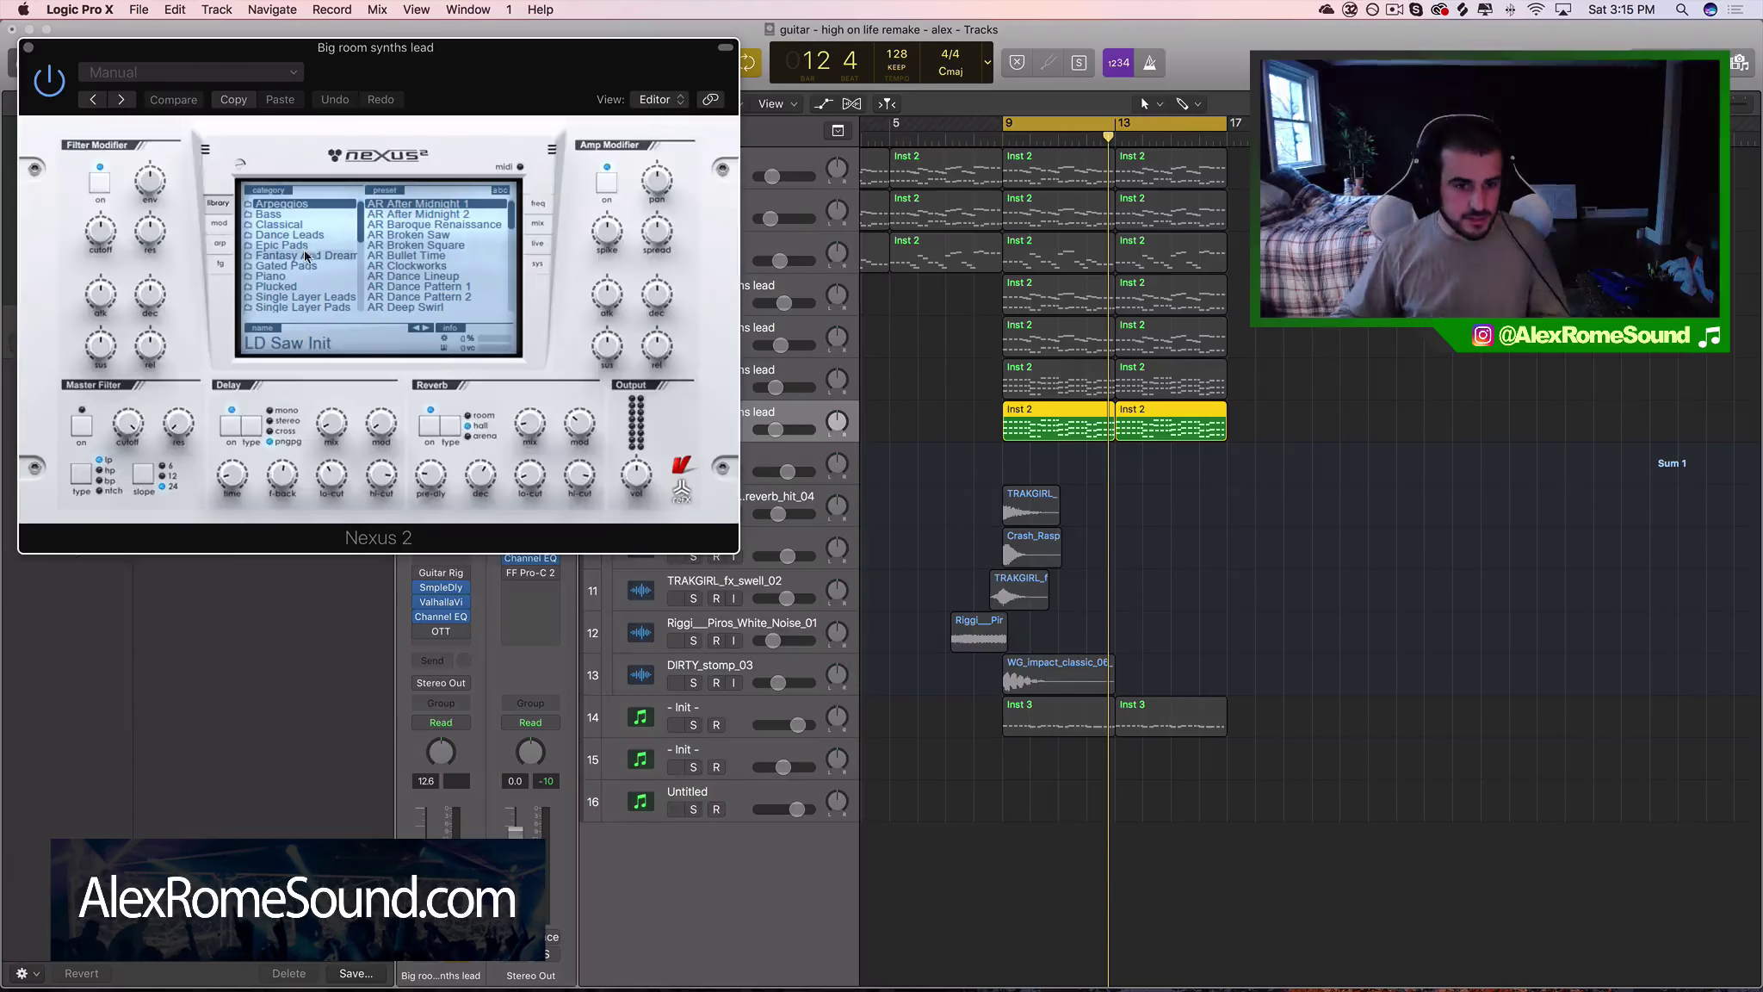
Load the preset LD The Core from the XP HandsUp Leads category into Nexus 2
scroll(292, 256, down, 10)
click(317, 236)
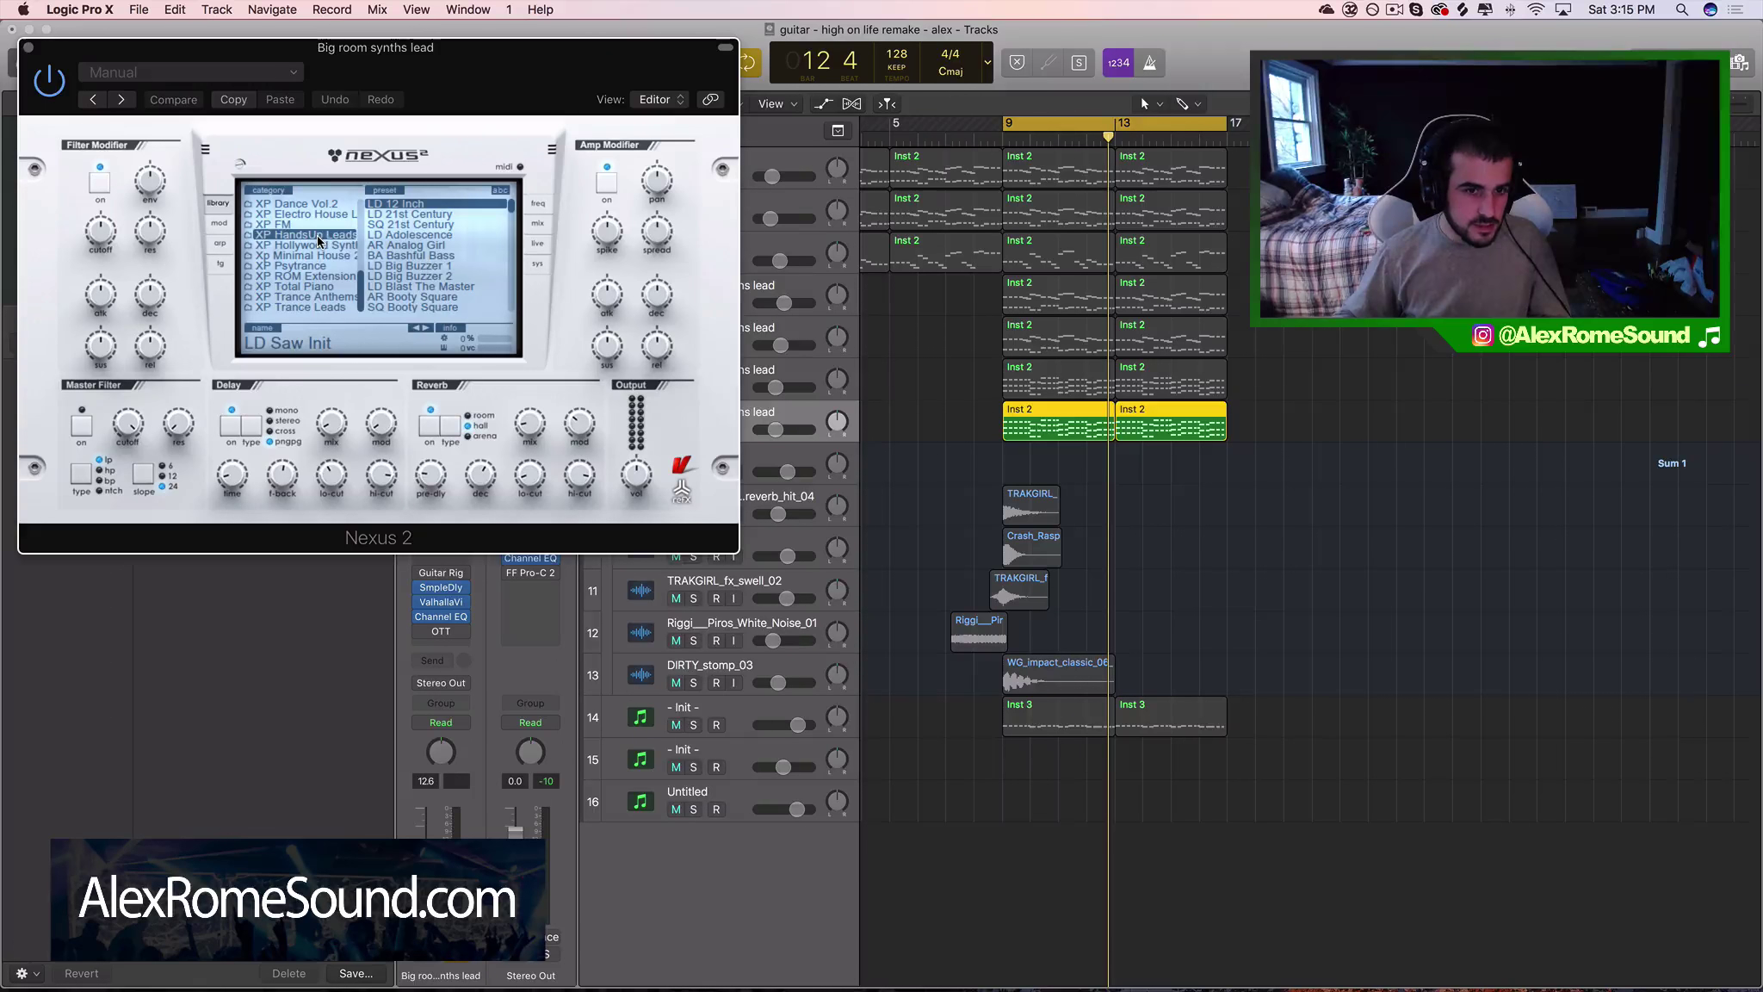
scroll(429, 273, down, 5)
scroll(429, 273, down, 8)
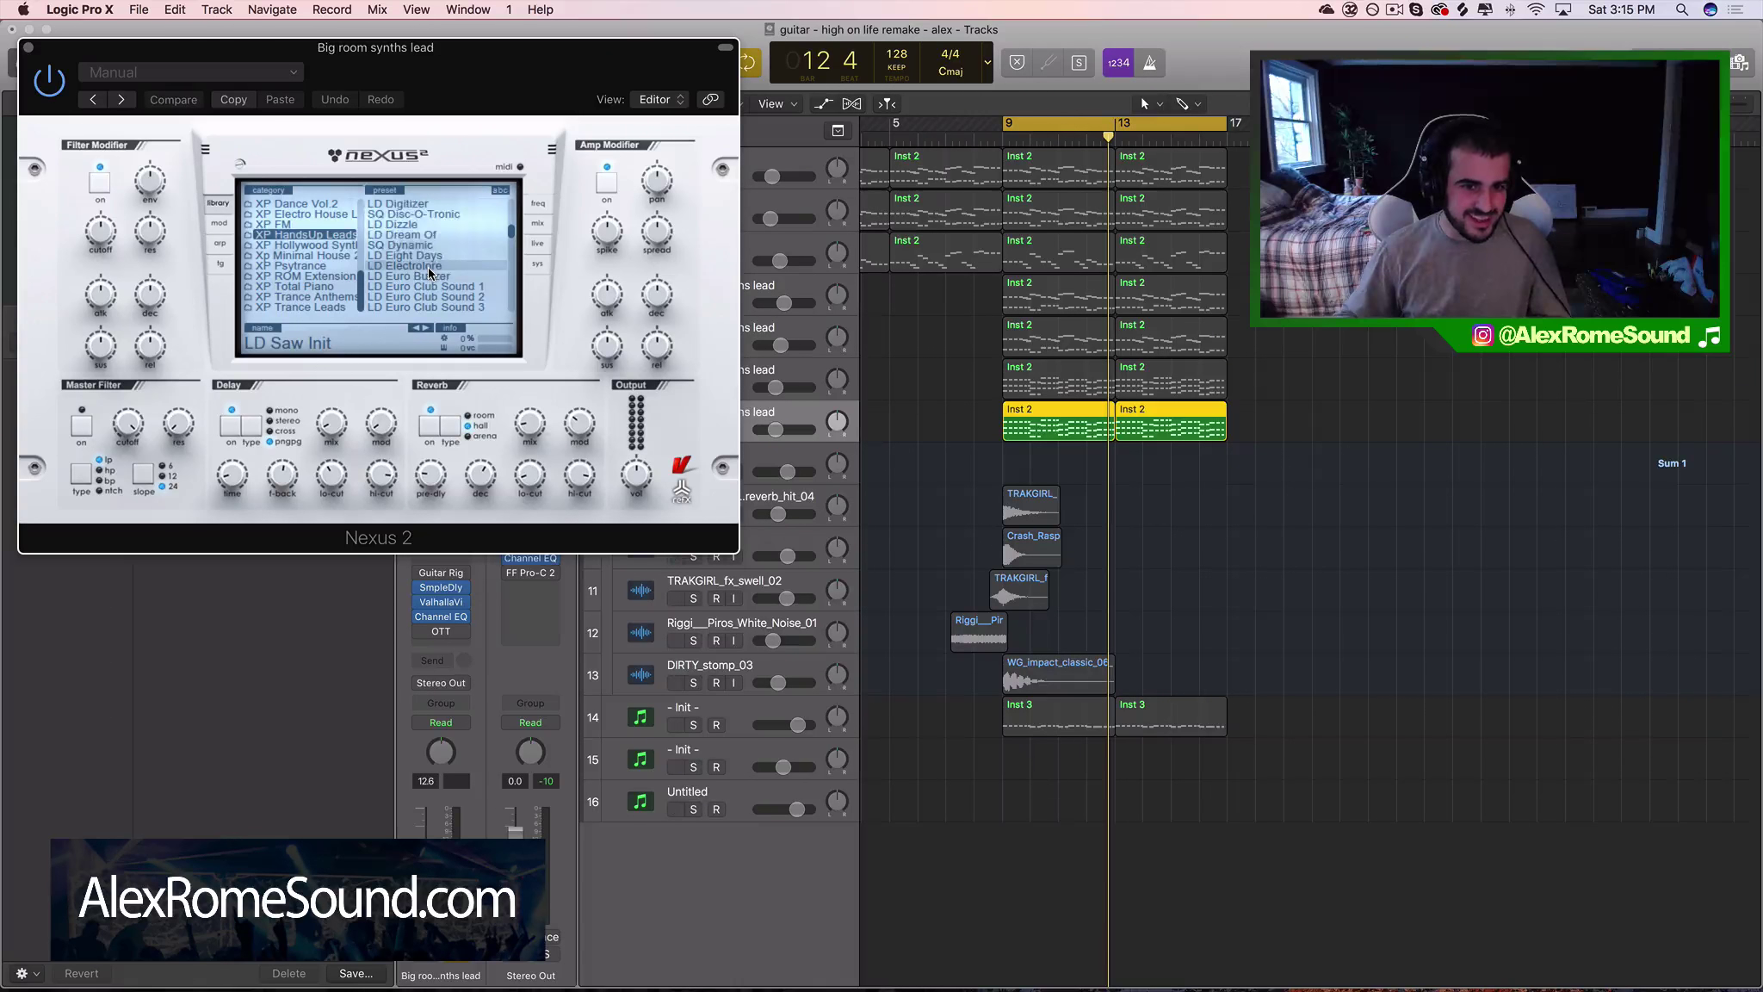
scroll(428, 273, up, 3)
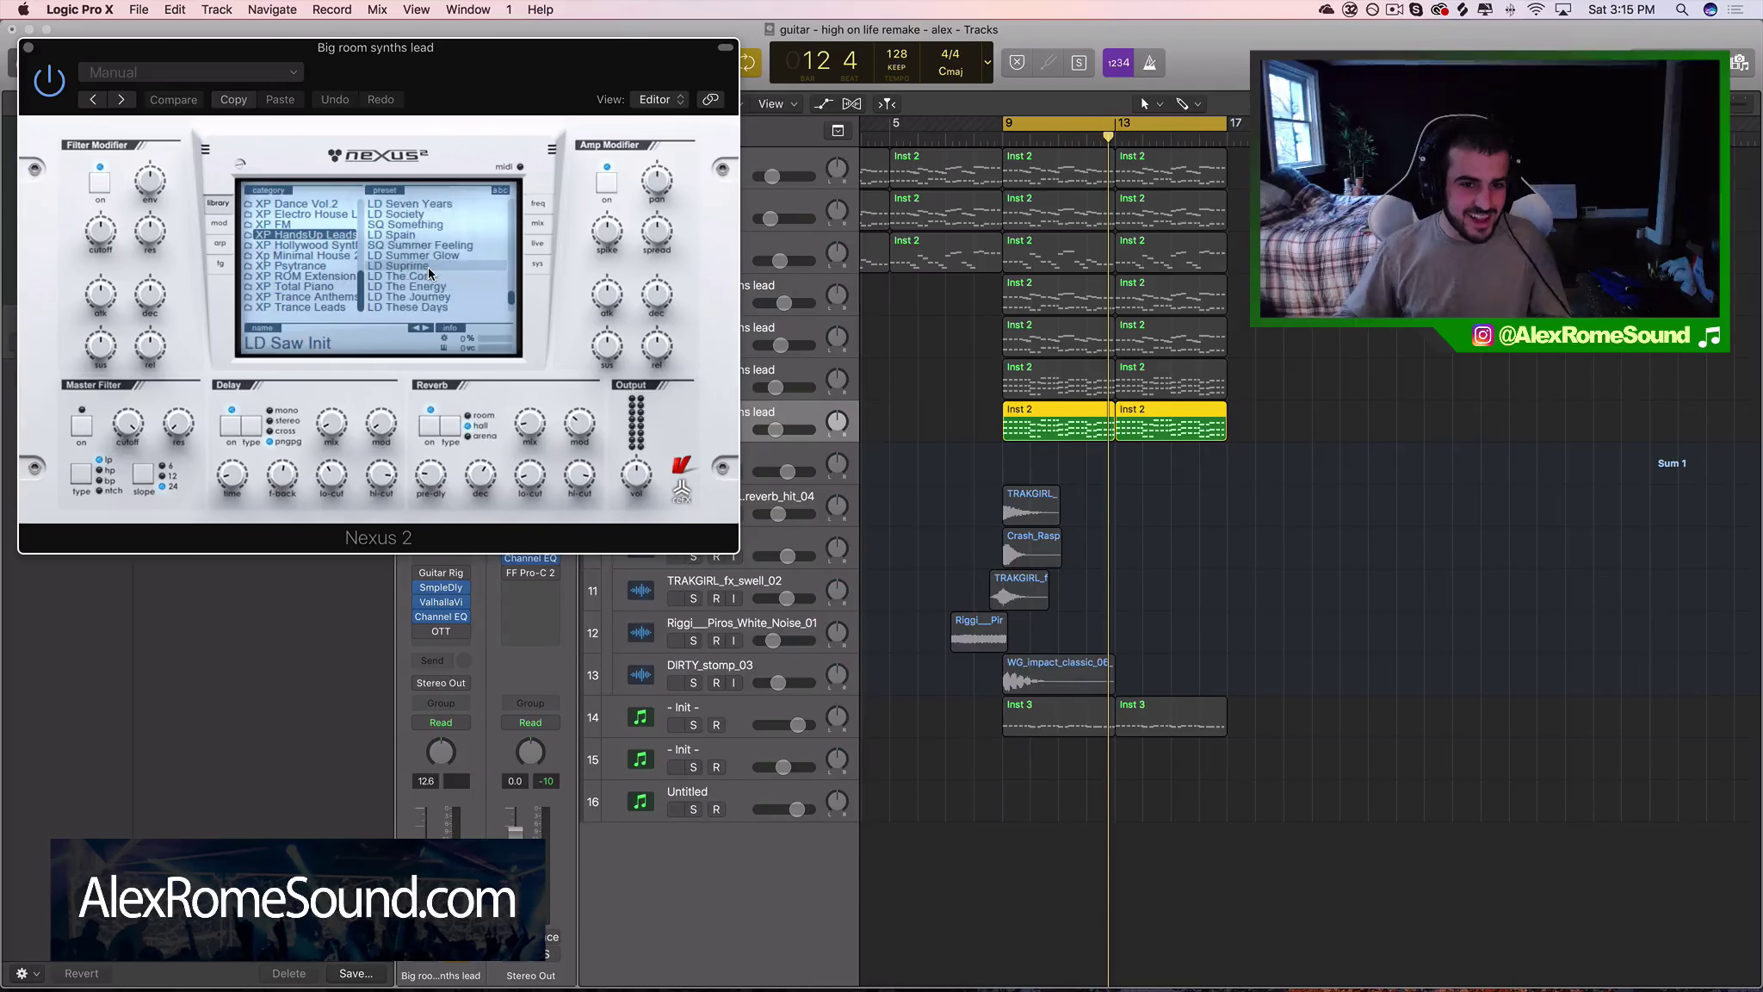
scroll(429, 273, down, 10)
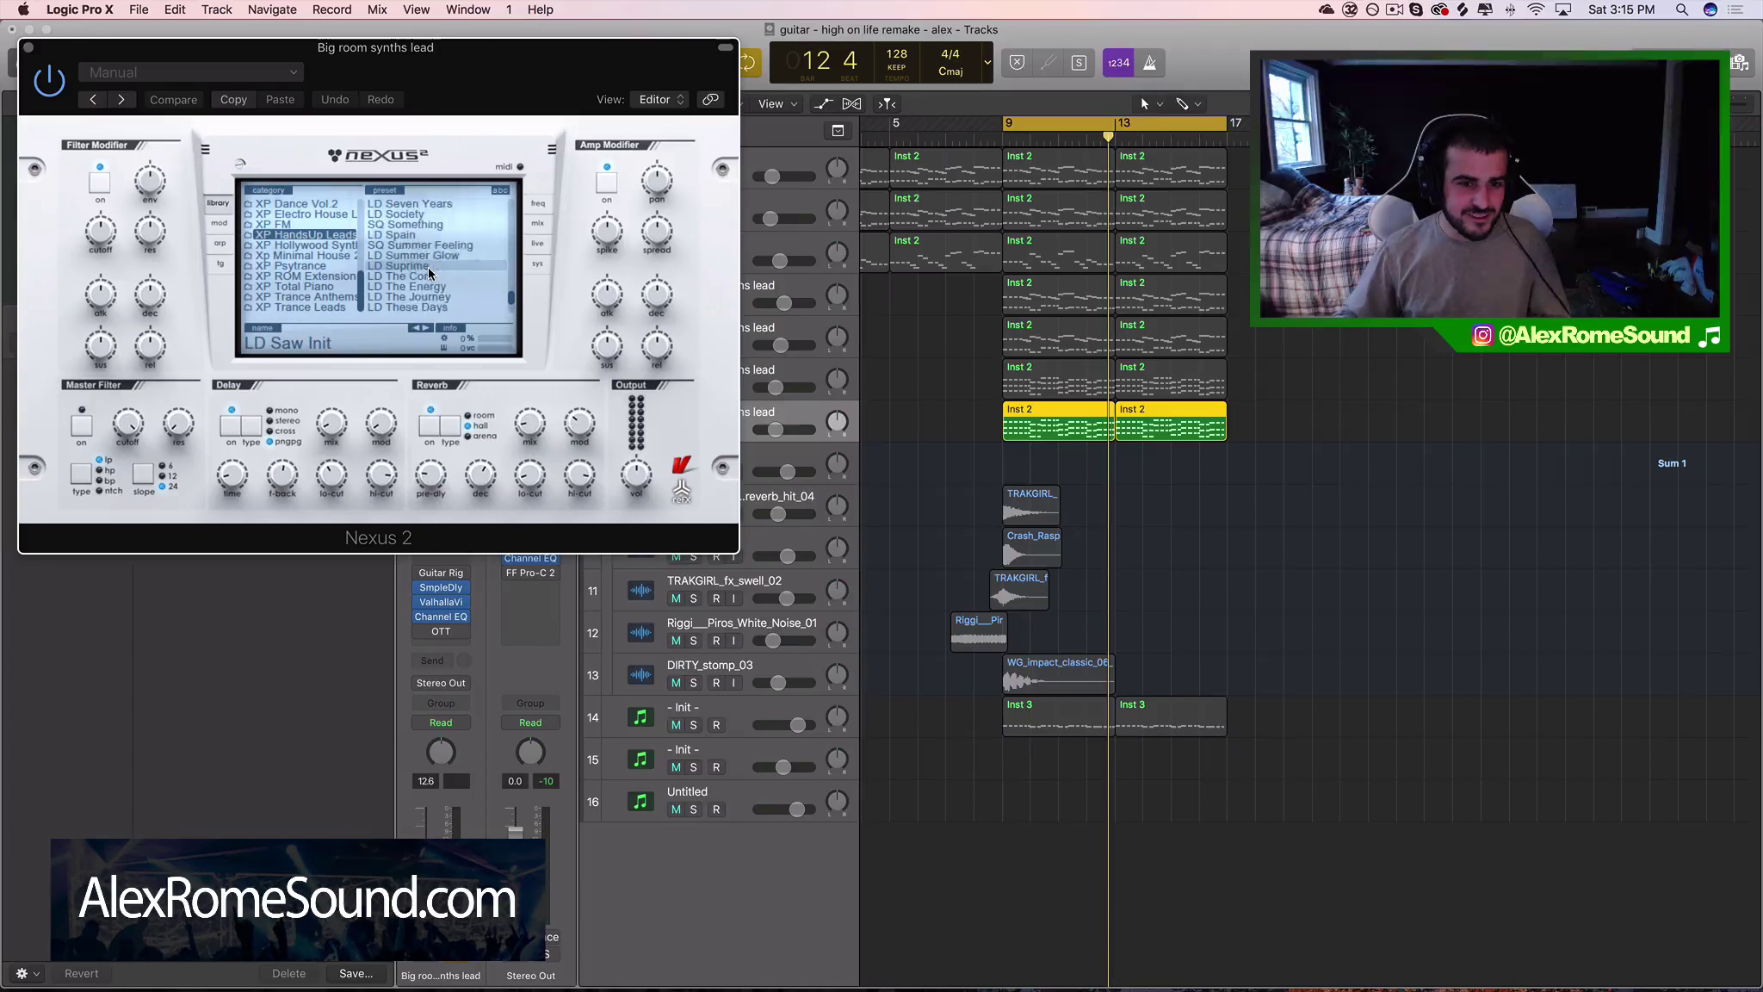
click(415, 274)
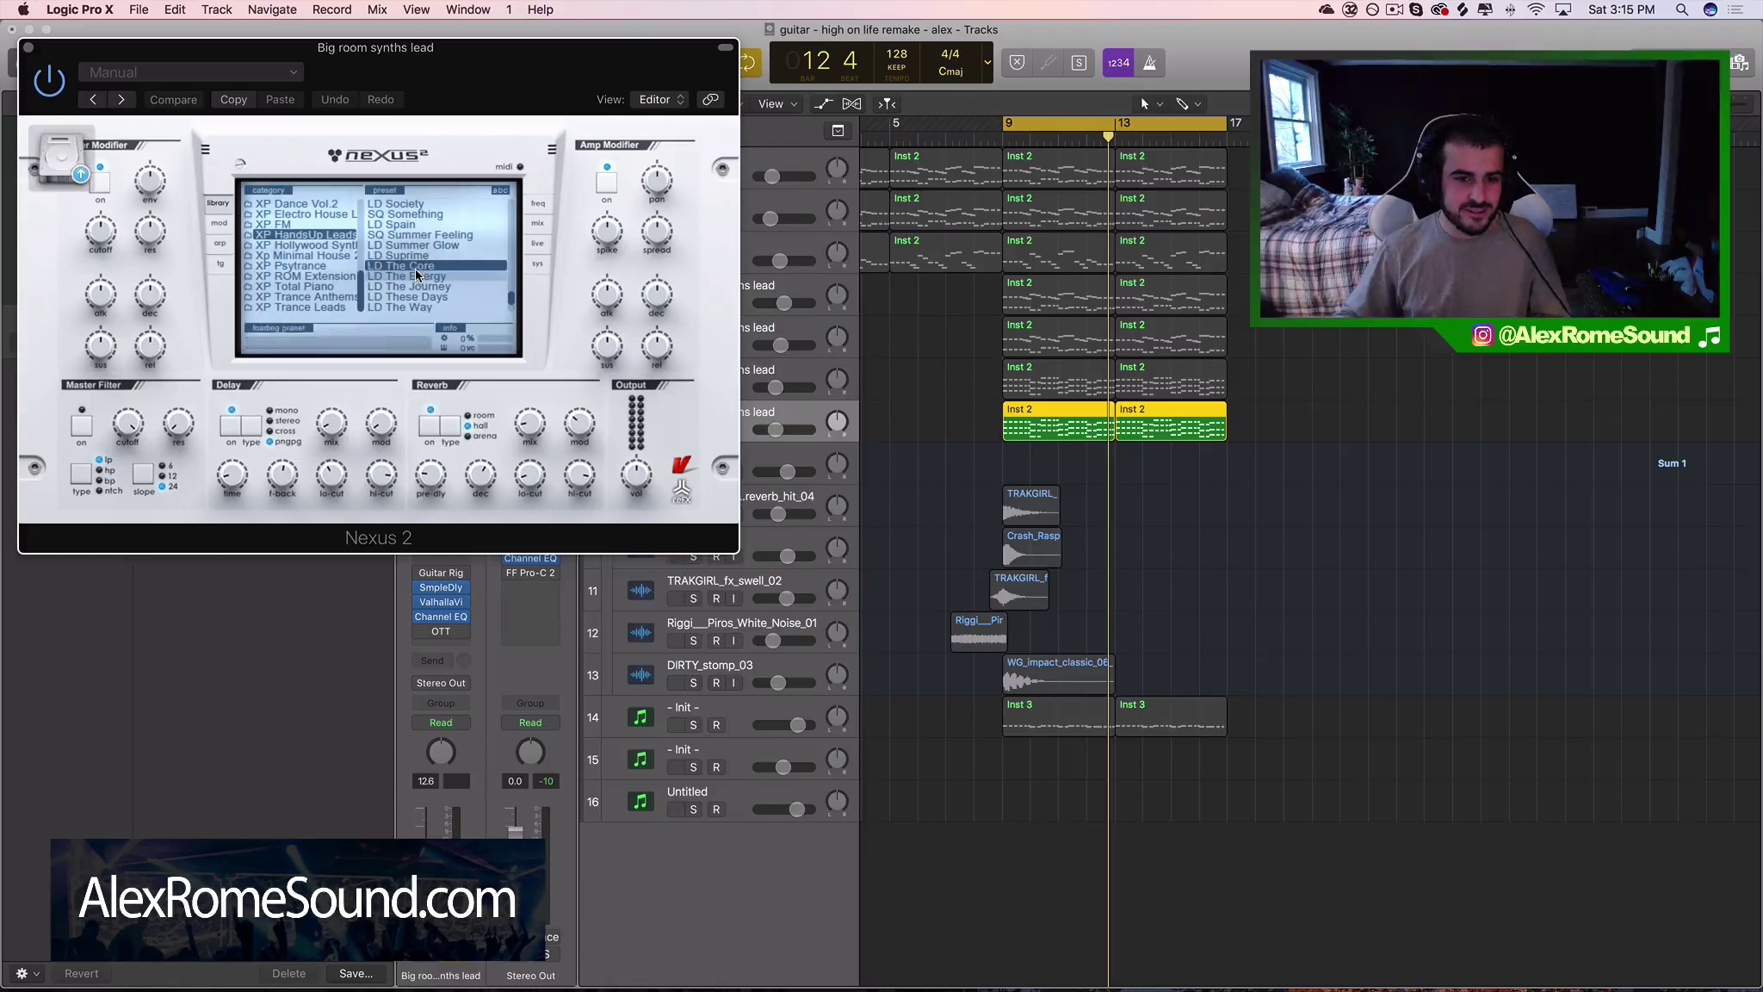
Load the preset LD The Energy in the fourth lead's Nexus 2 and set its amp decay to -58
drag(607, 346, 607, 396)
drag(657, 288, 658, 296)
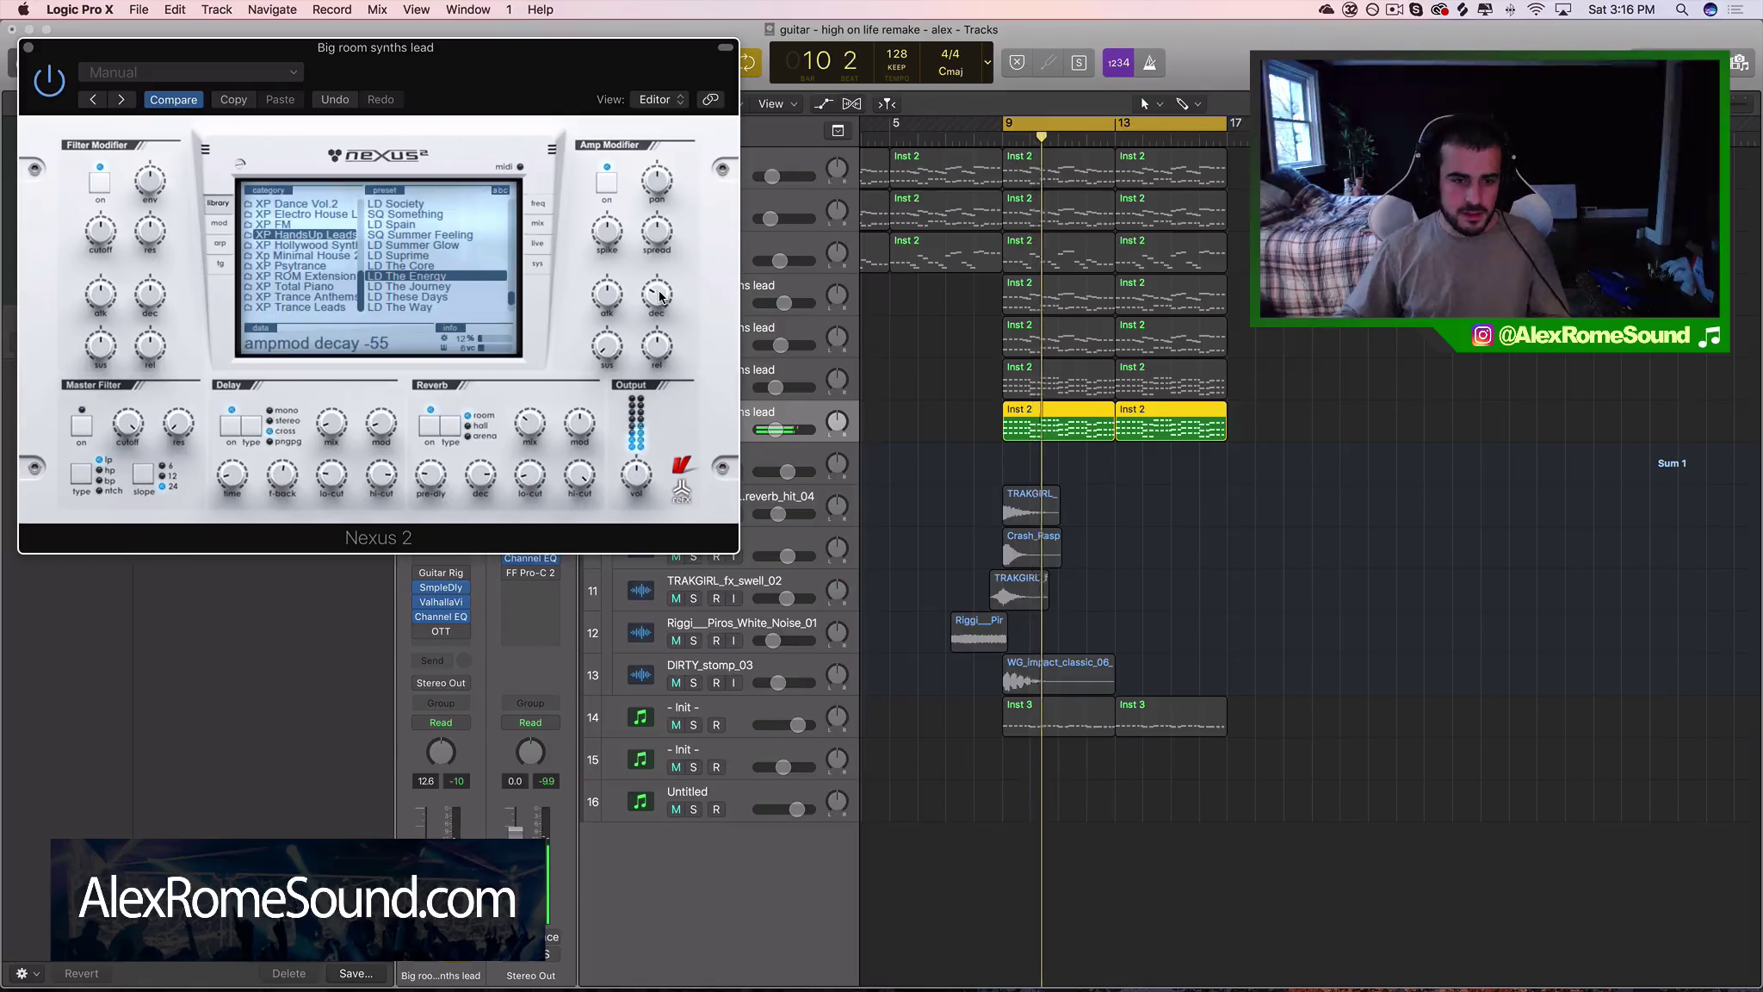
click(29, 47)
key(space)
click(440, 536)
mouse_move(661, 300)
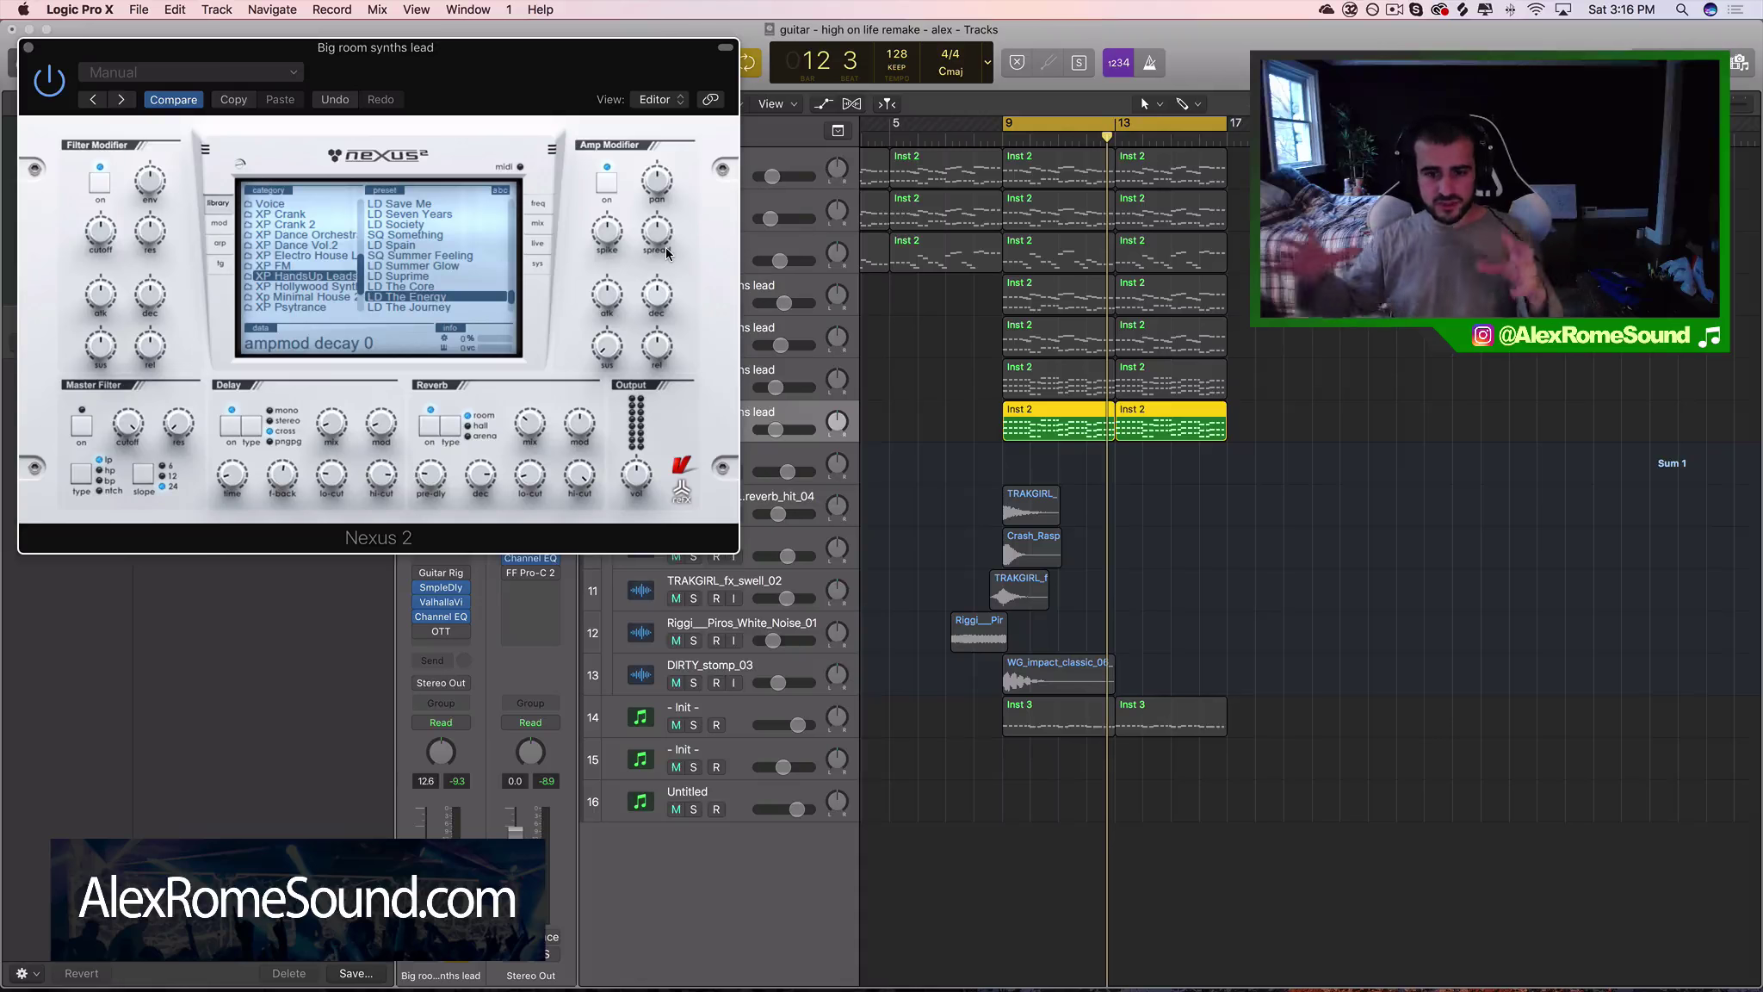
key(space)
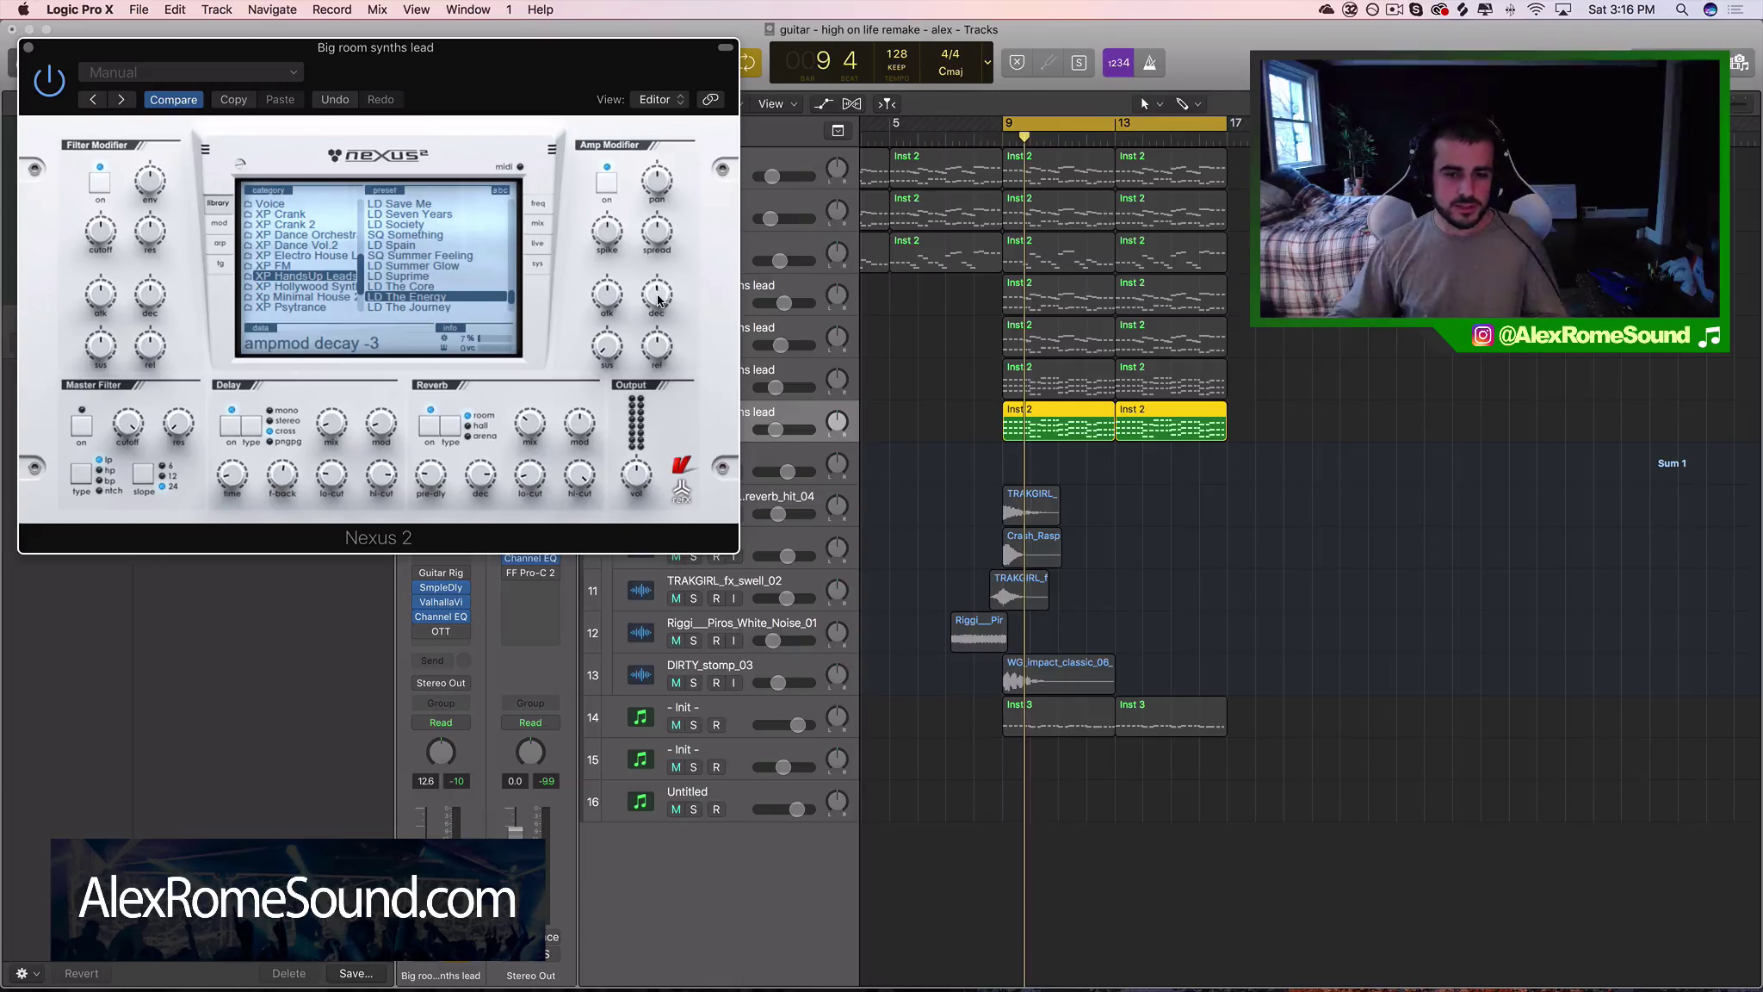
drag(658, 299, 647, 336)
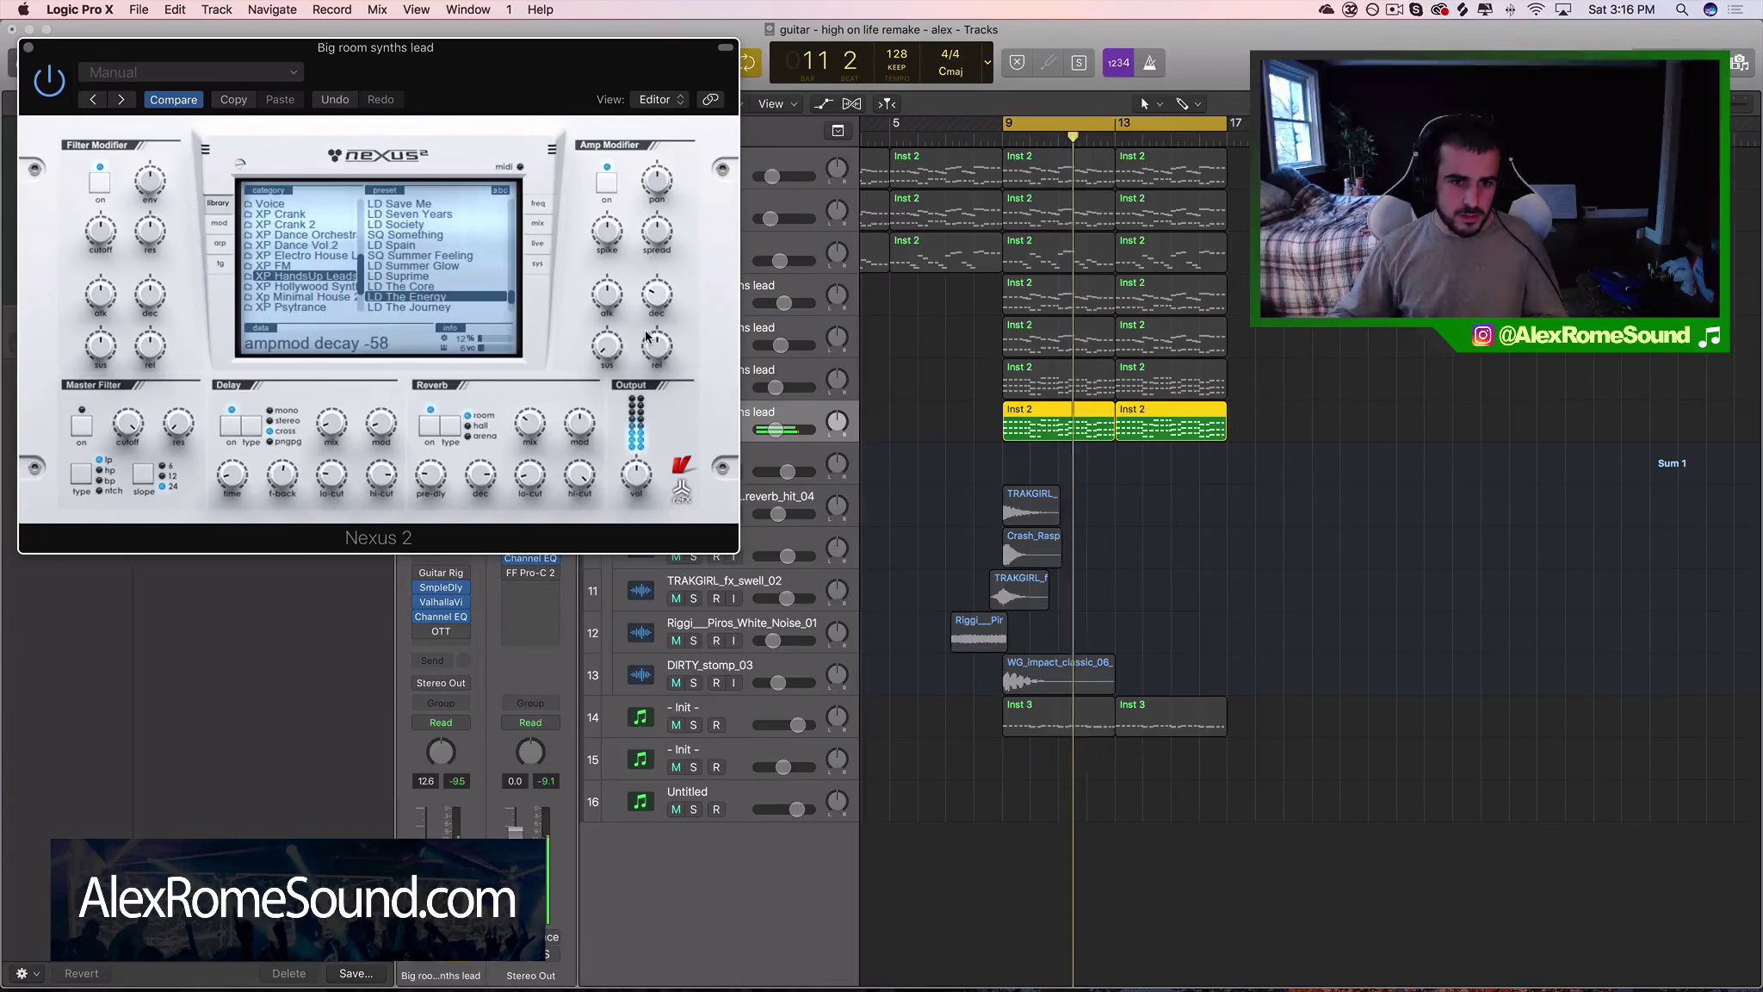
key(space)
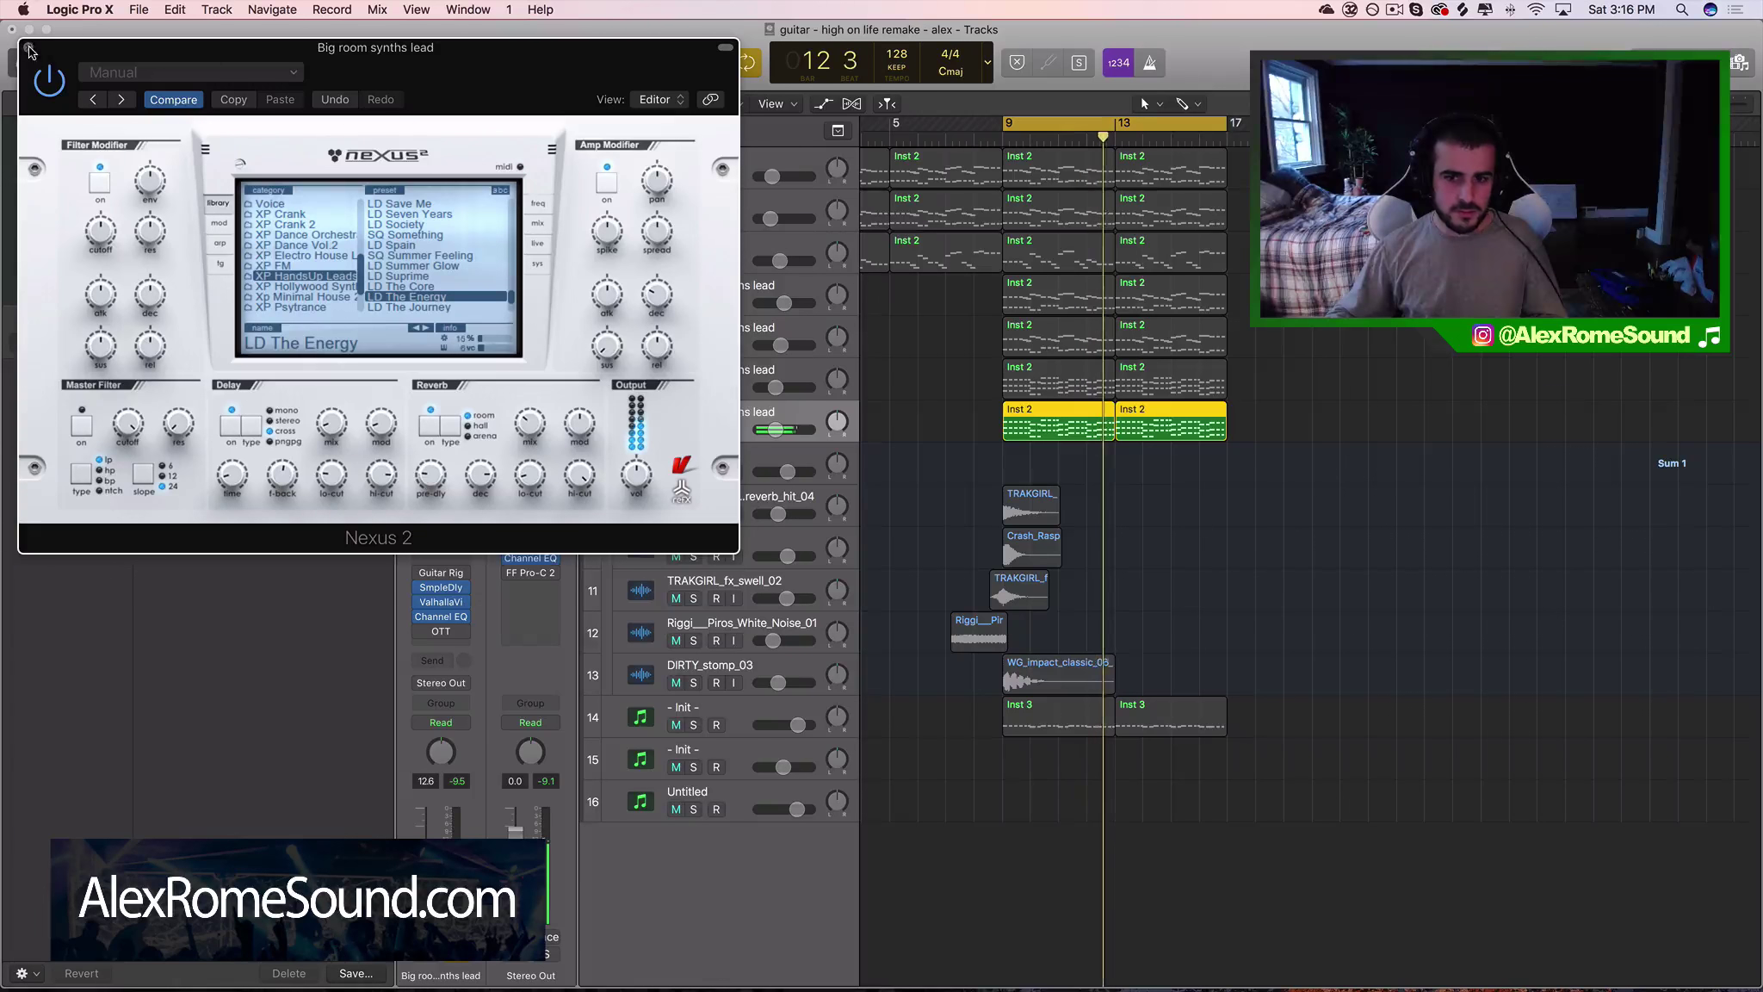
key(v)
Play the fourth Big room synths lead together with the second and first leads, and clear all the solos
click(694, 345)
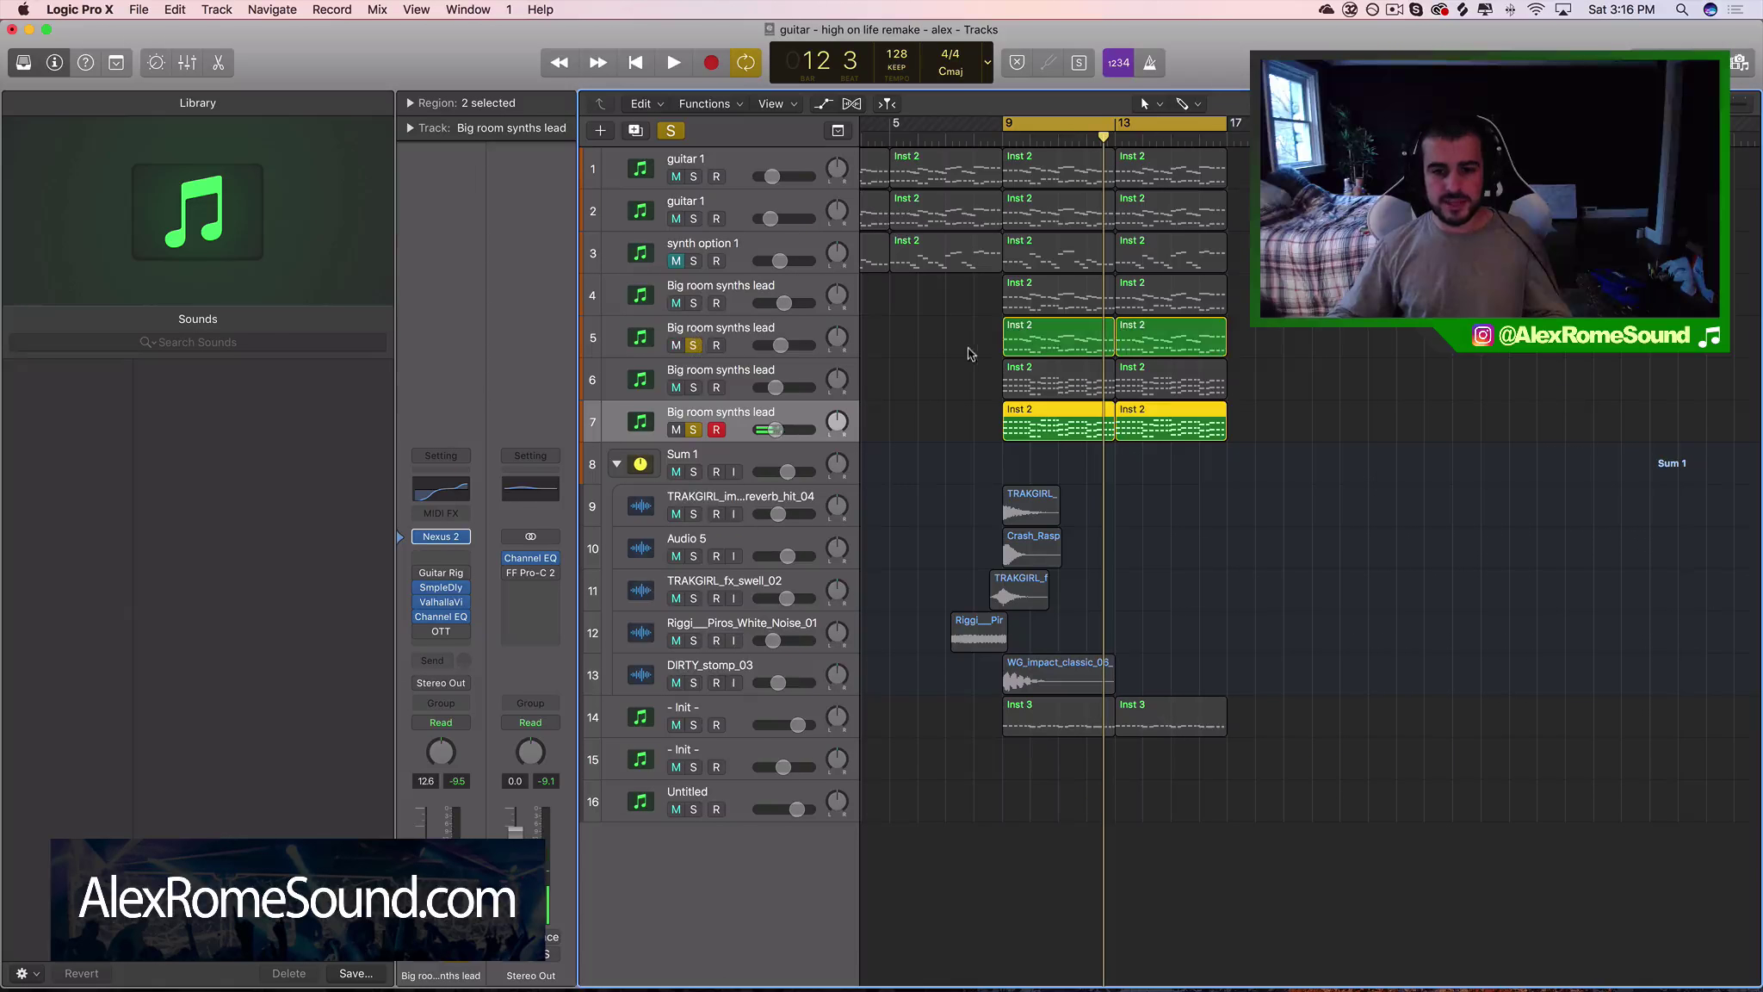
drag(971, 353, 1229, 342)
key(shift+space)
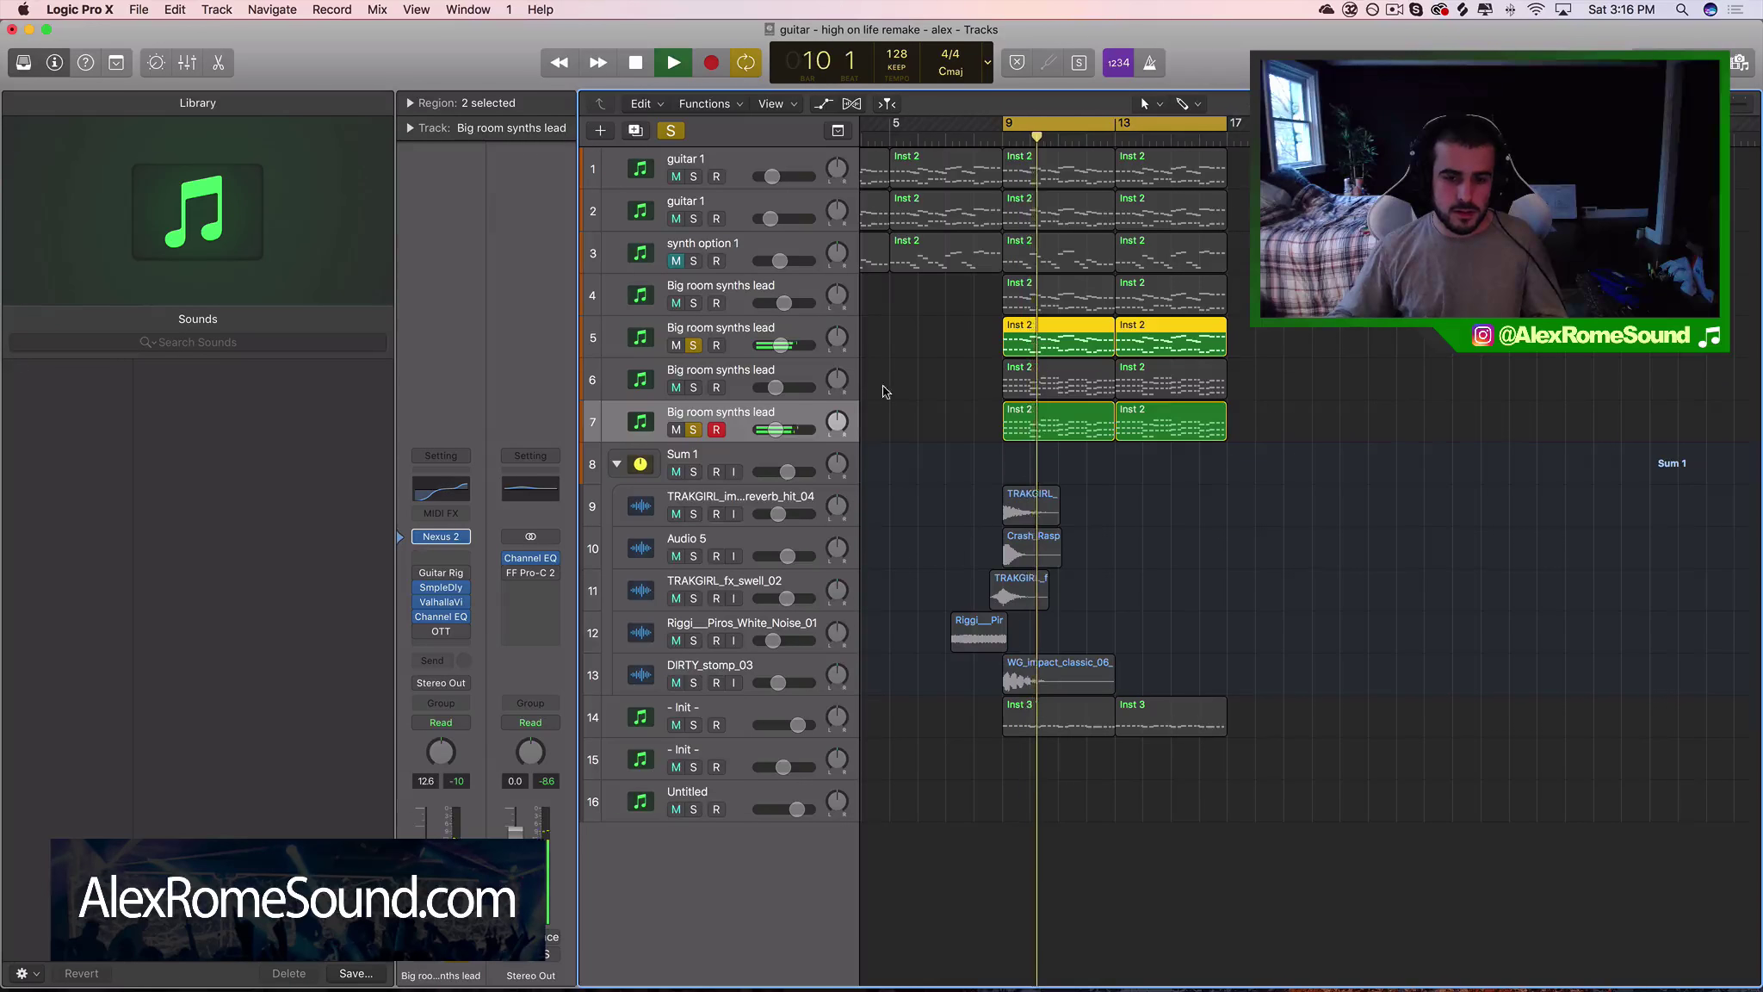
click(693, 303)
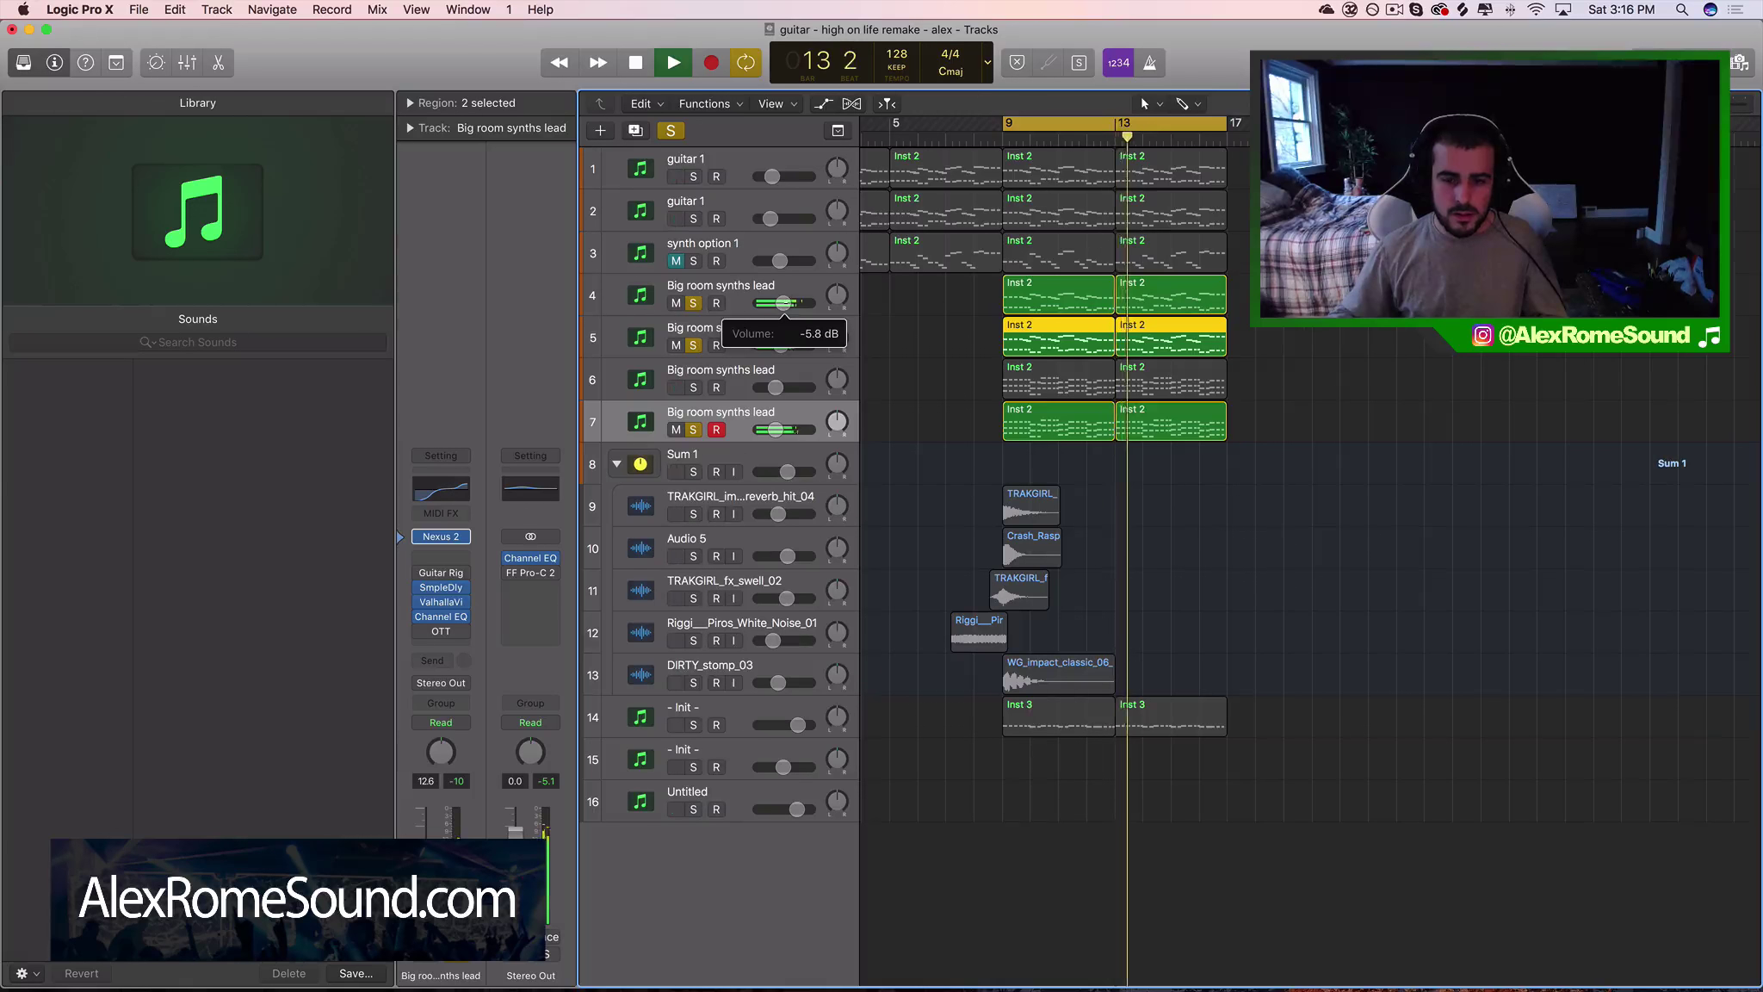
key(space)
click(694, 345)
click(693, 303)
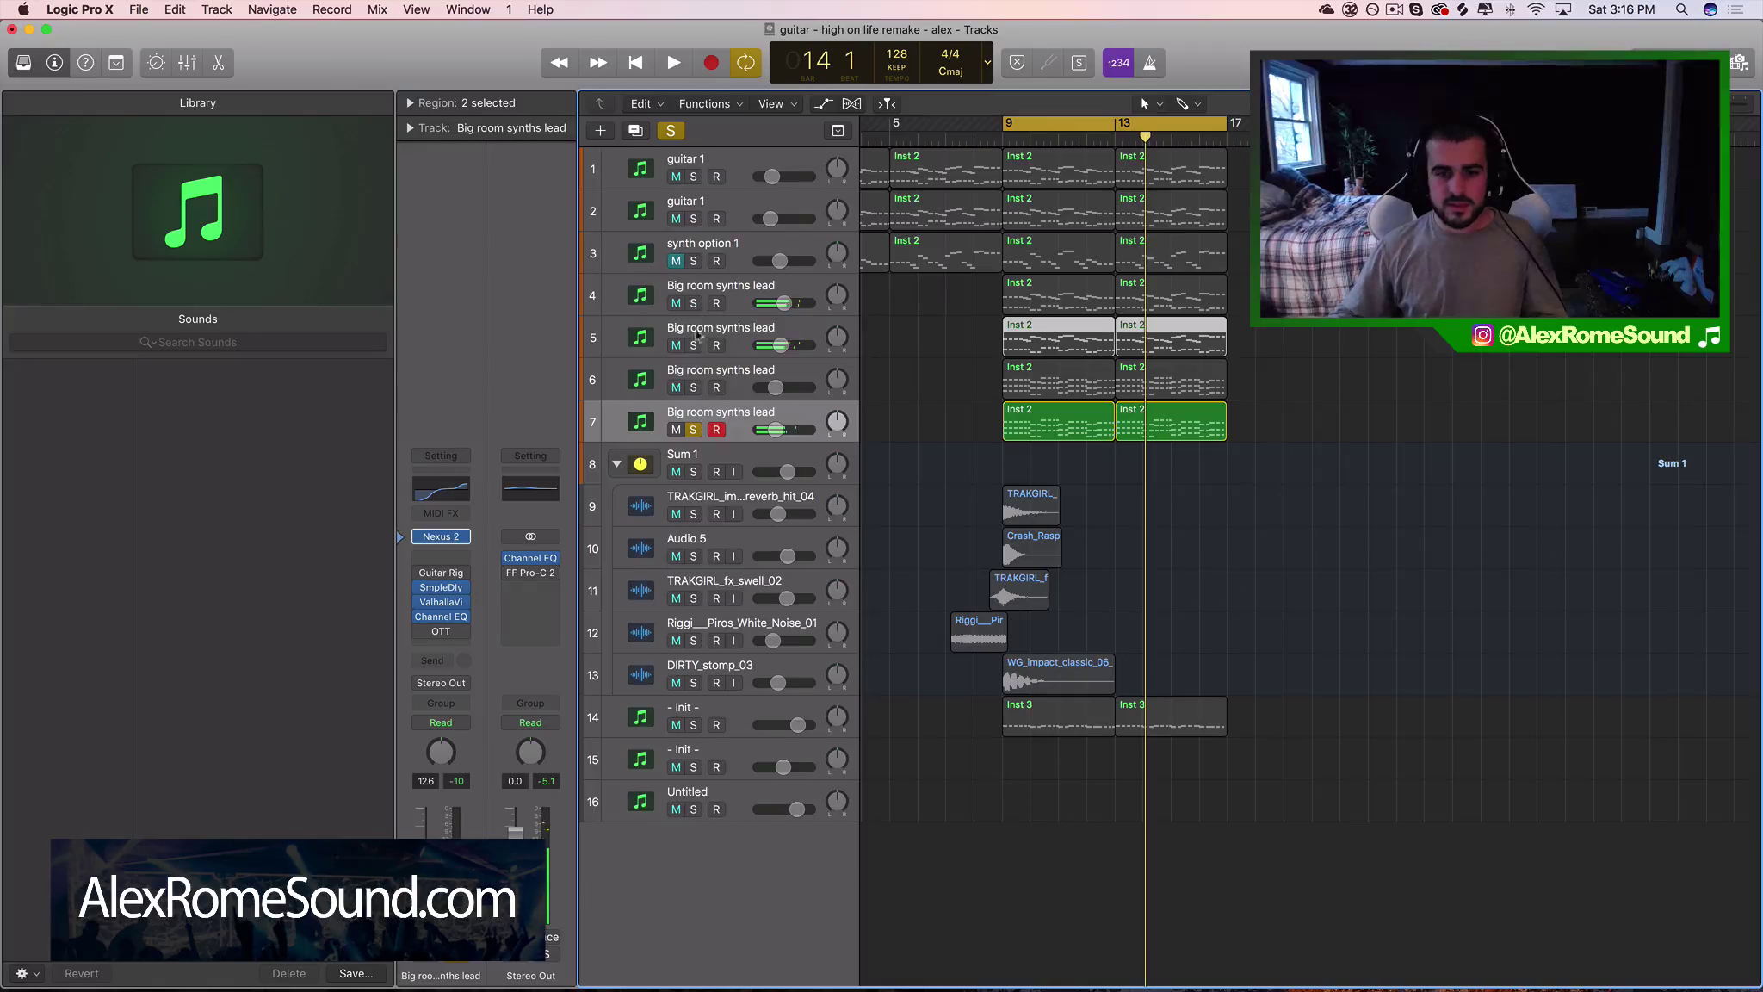
click(693, 429)
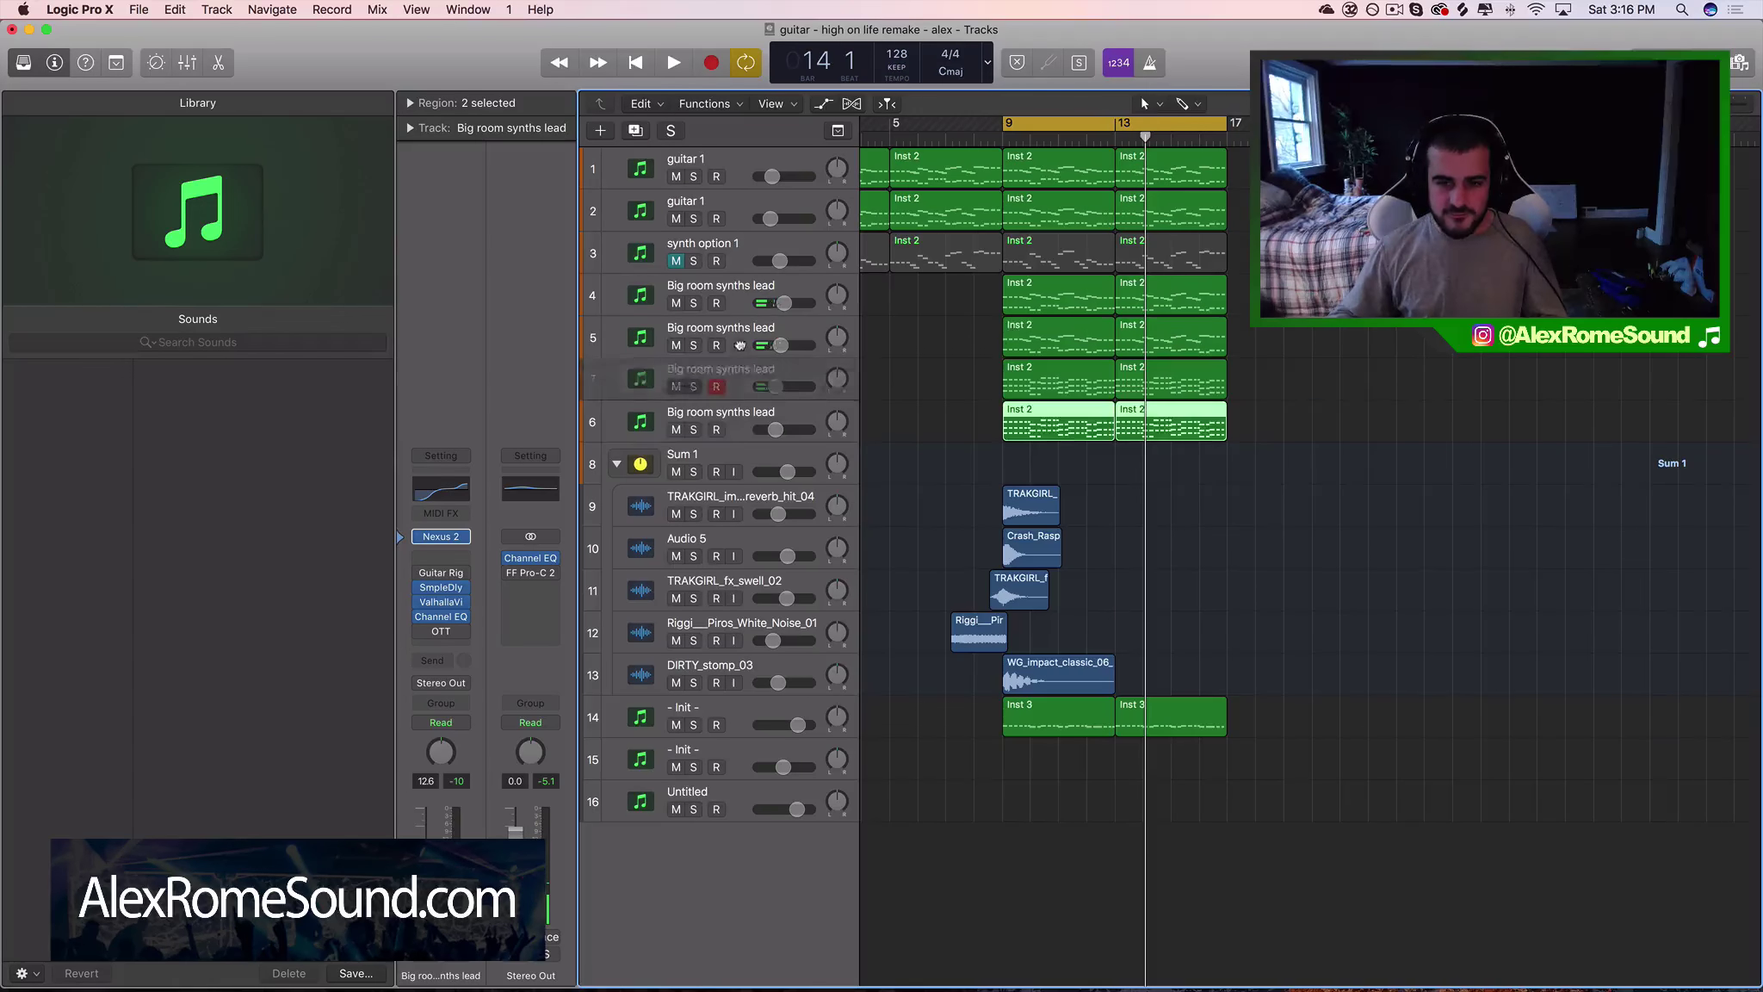
Move the new Nexus 2 chord track directly below the first Big room synths lead and audition the Kontakt layer in solo
click(743, 340)
click(737, 414)
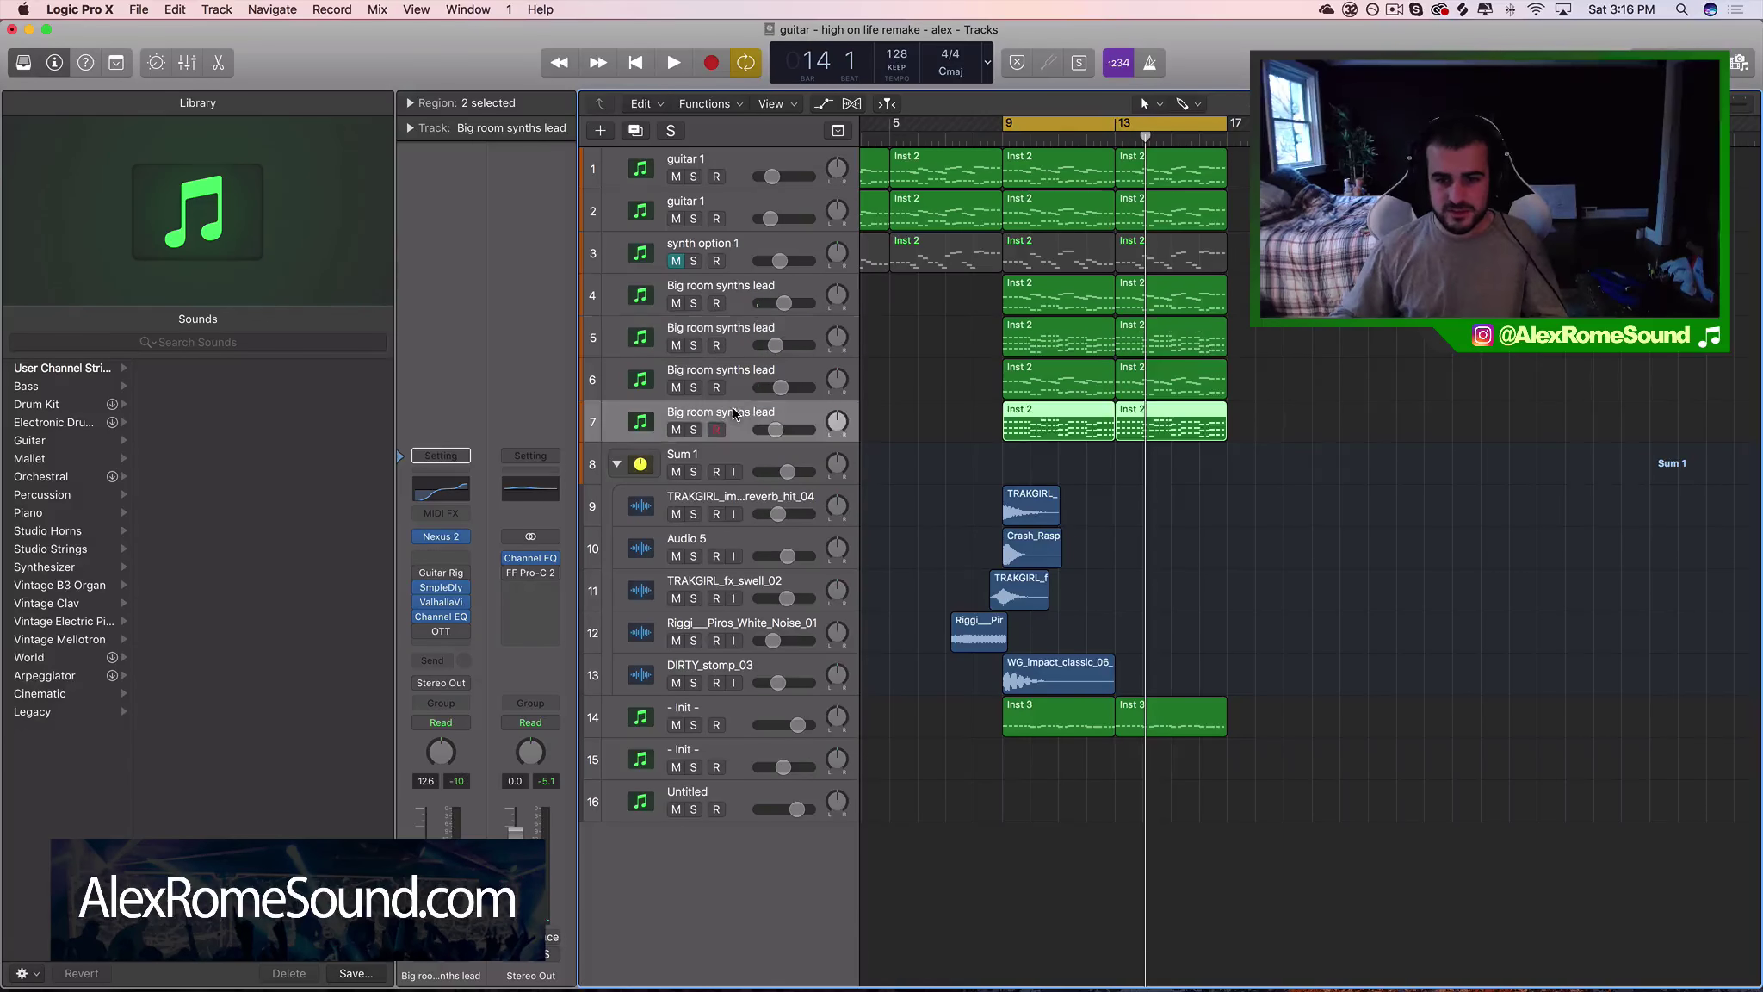
click(694, 430)
key(space)
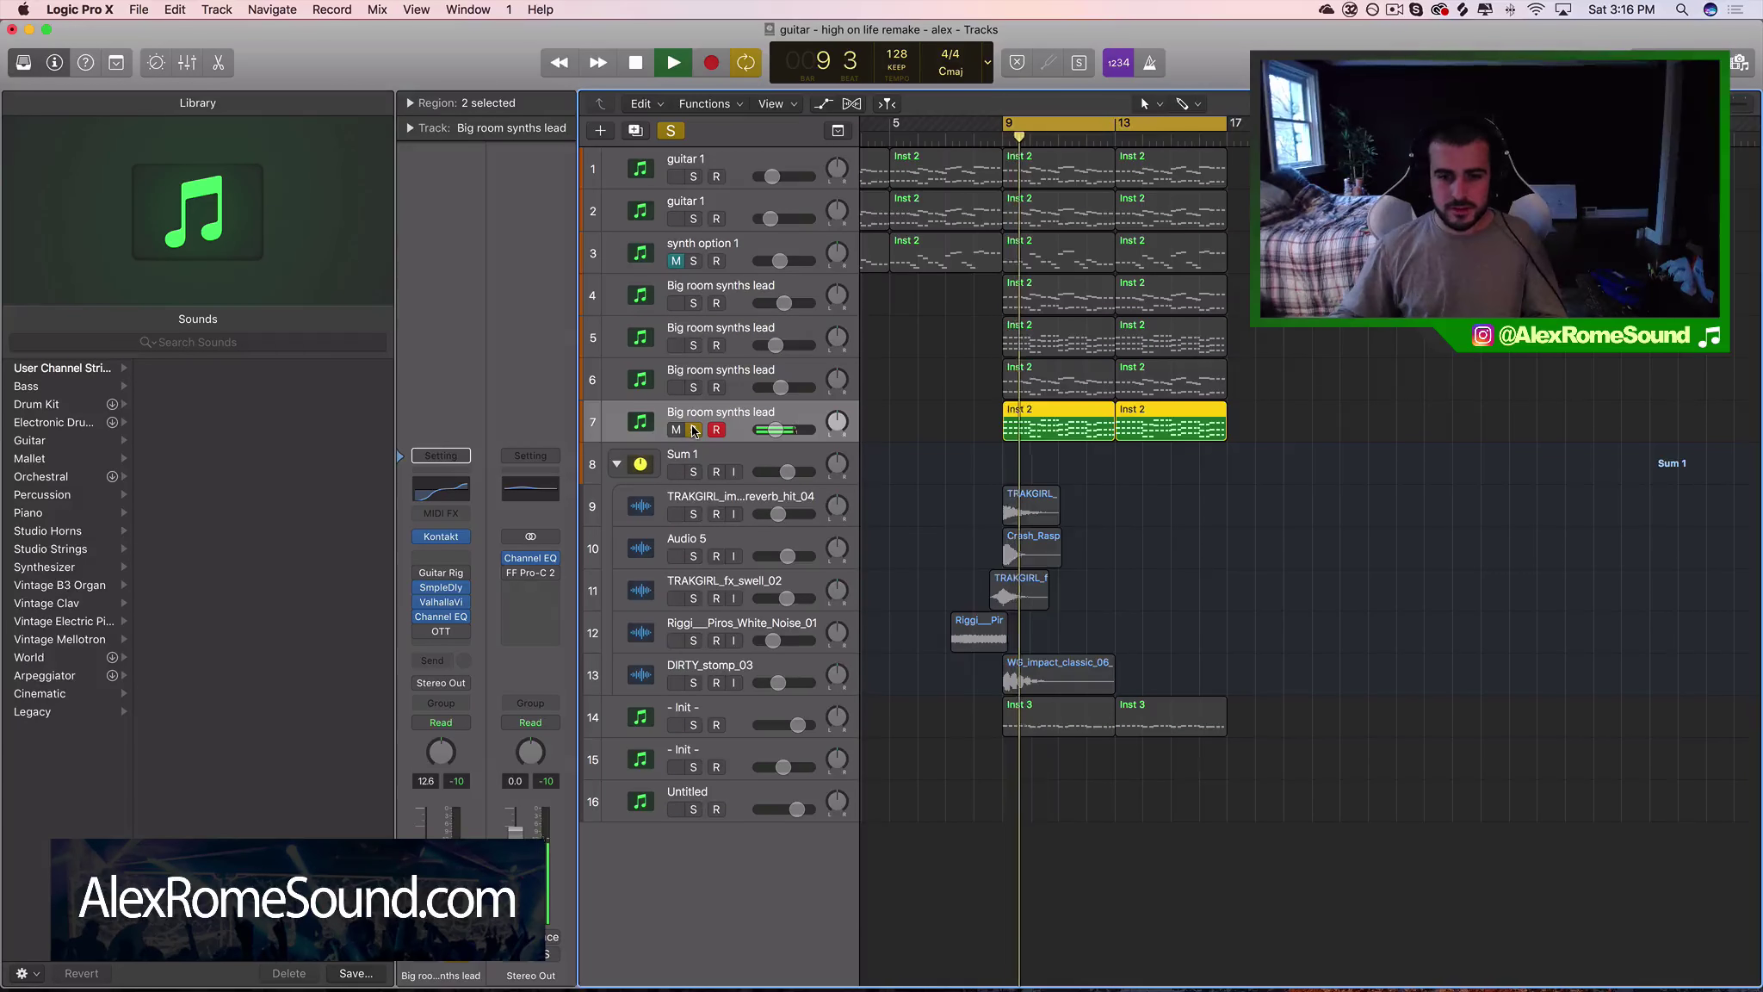
key(space)
click(693, 430)
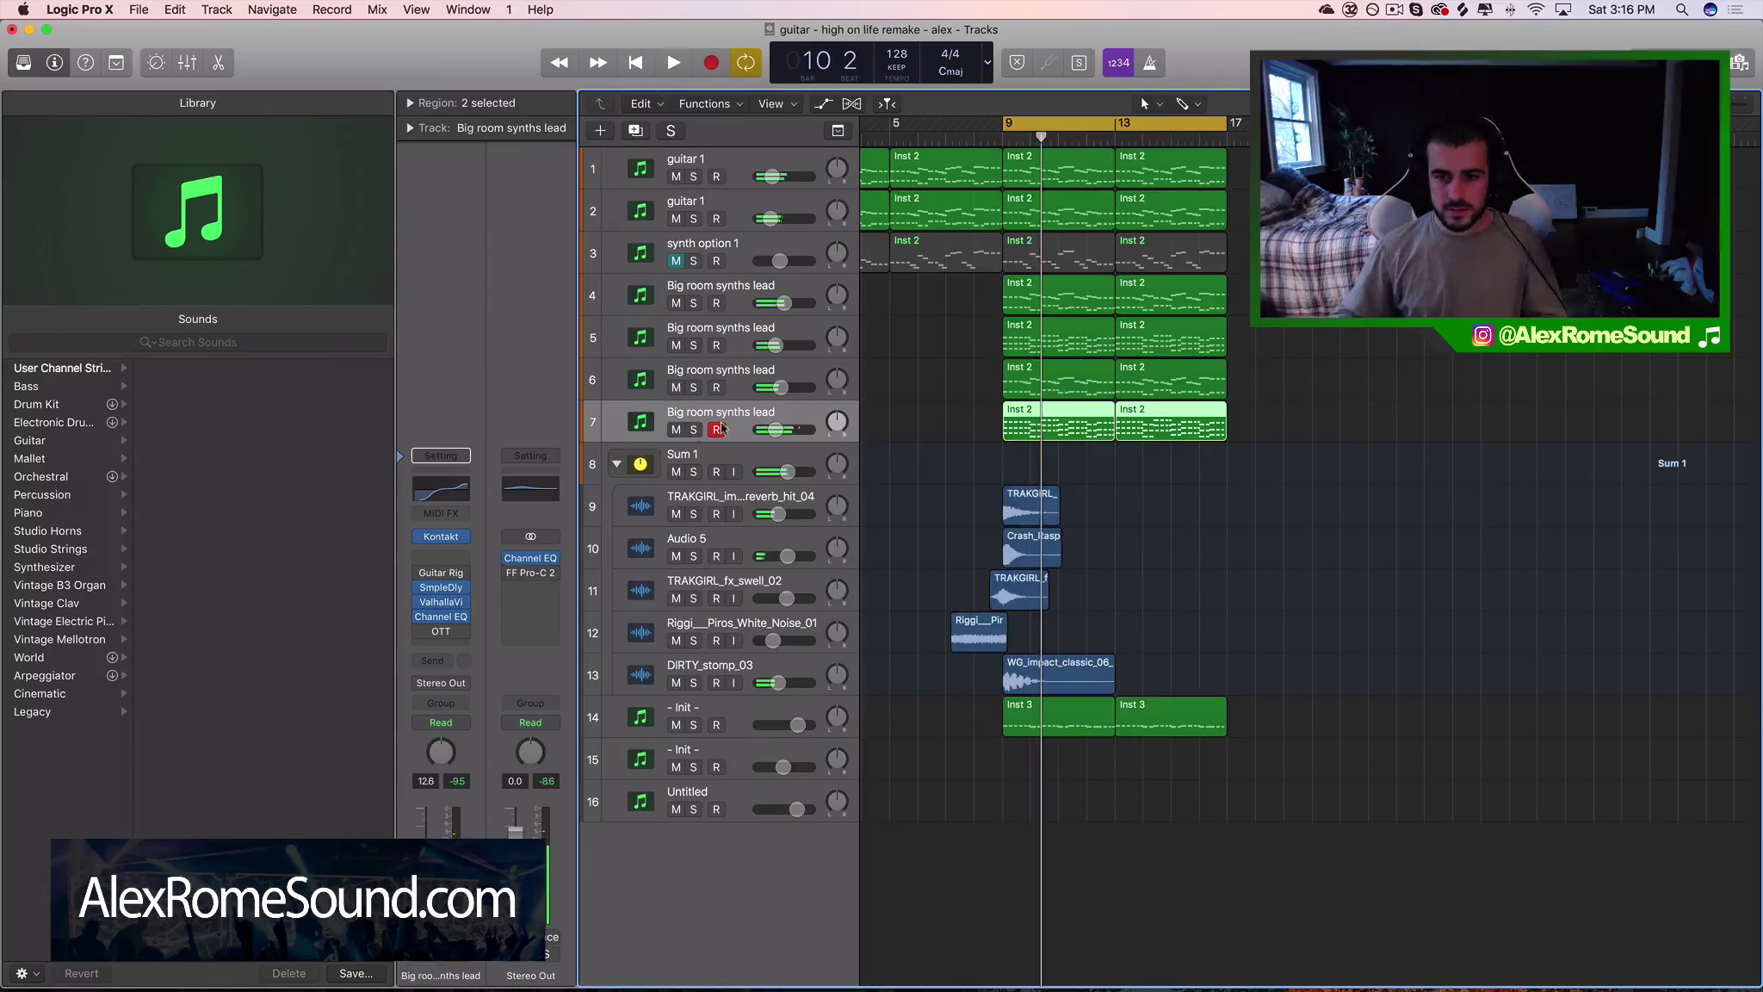
Lower the volume of all four Big room synths lead tracks to the minimum
scroll(968, 396, right, 3)
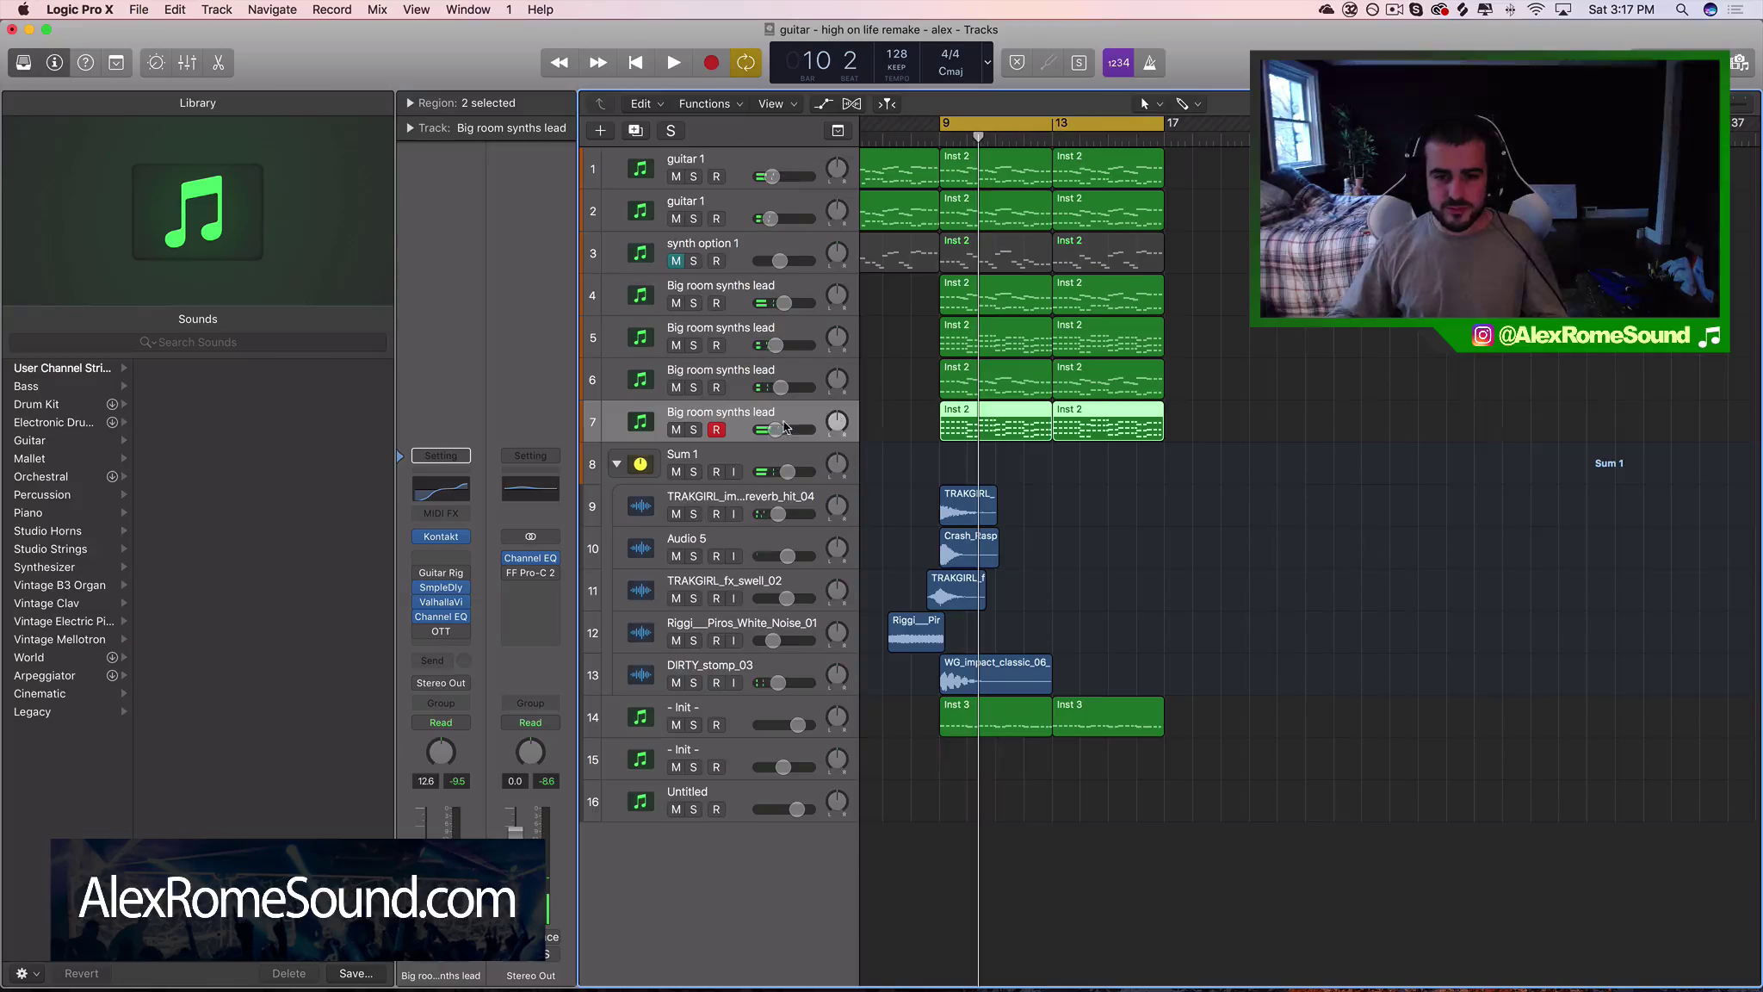
drag(778, 429, 632, 385)
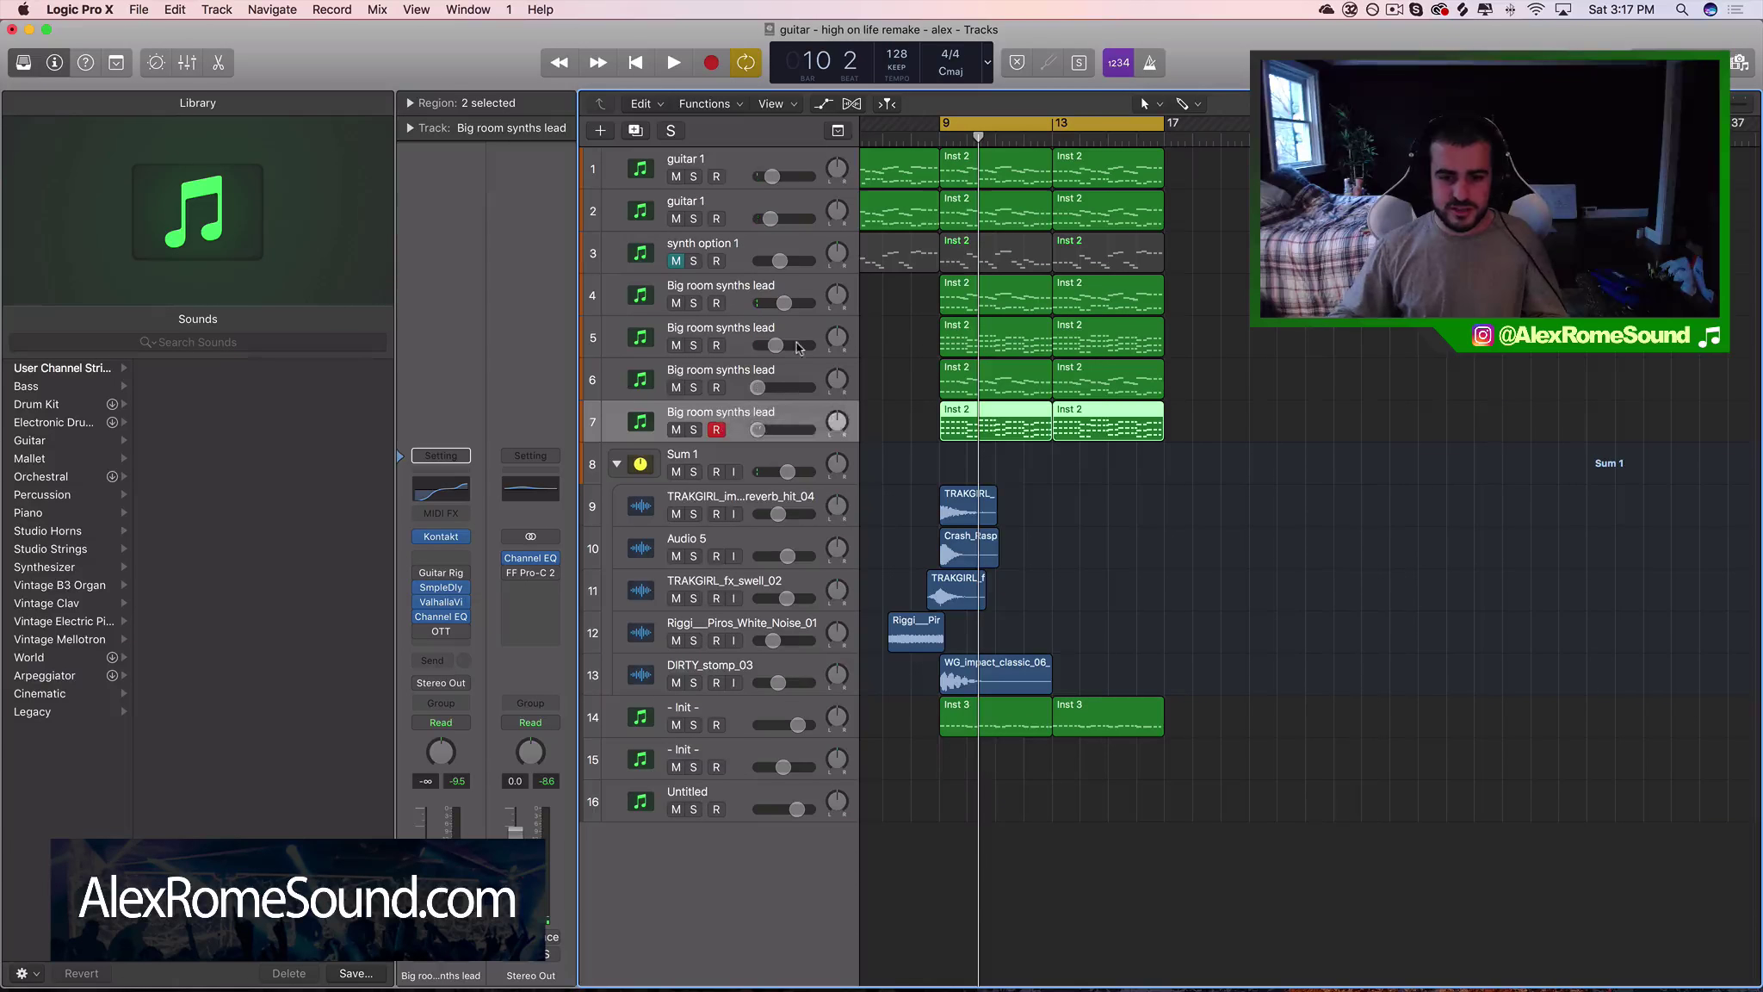
drag(776, 345, 680, 348)
drag(784, 303, 669, 344)
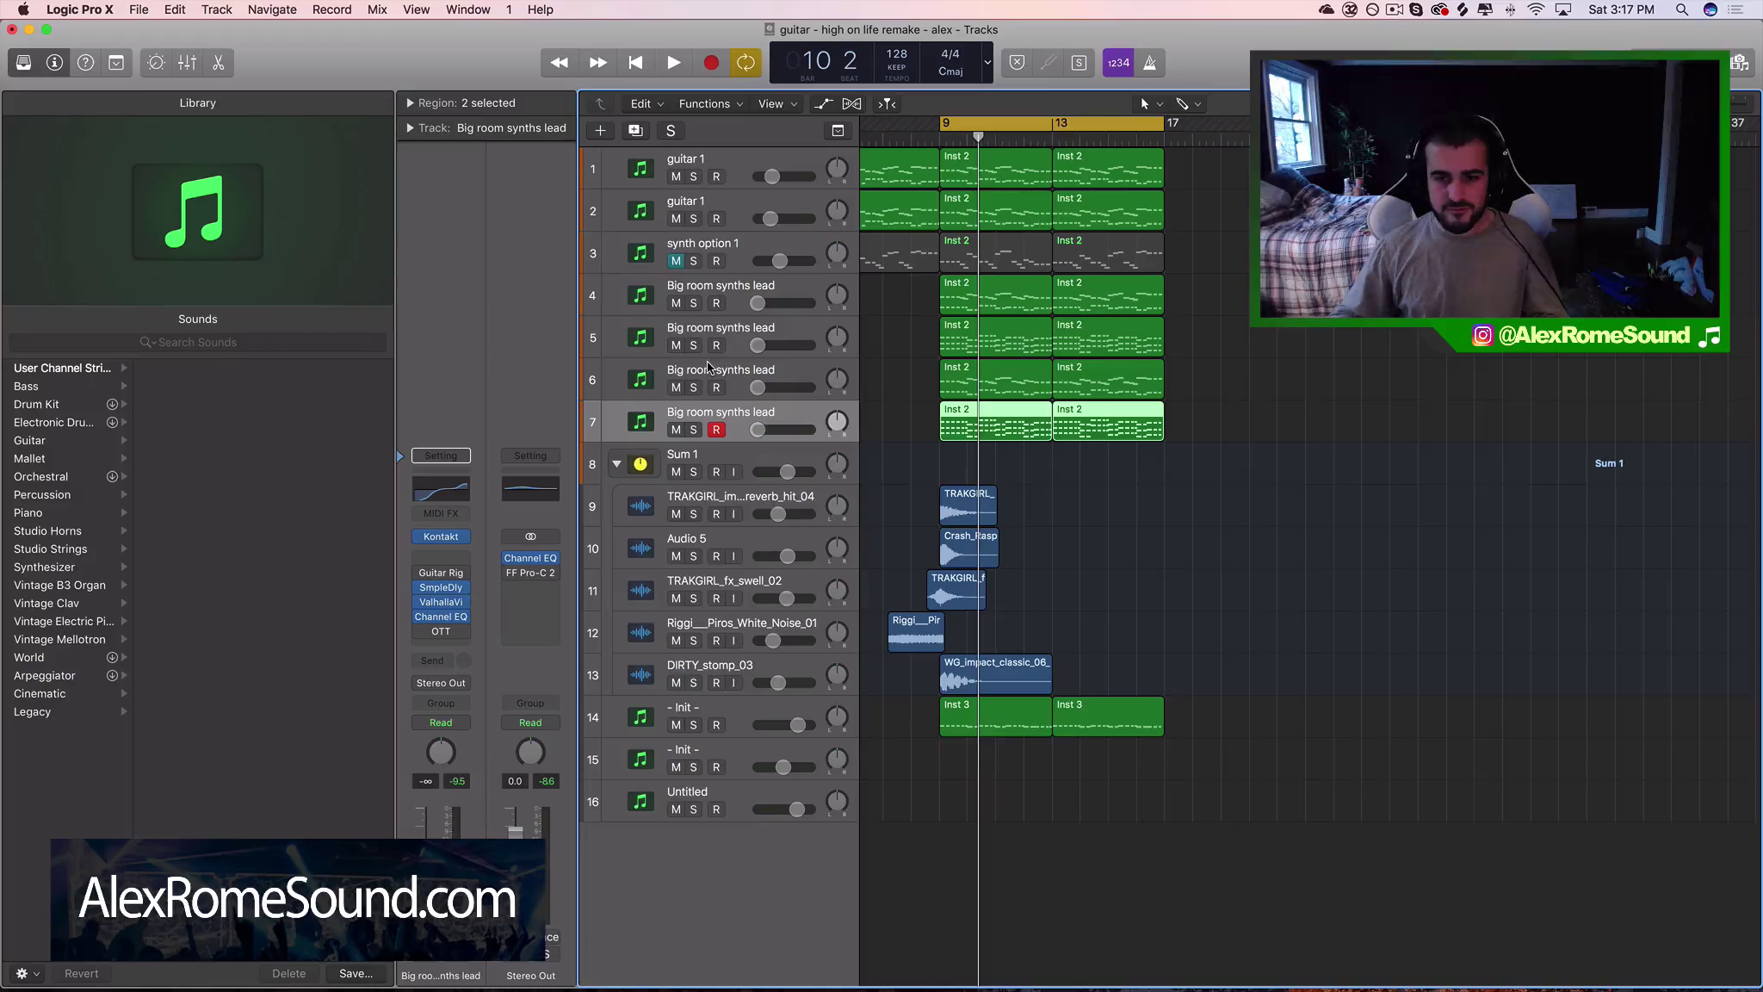
Raise the Nexus 2 chord layer on track 5 to -13.0 dB and mute the - Init - track 14 during playback
drag(782, 346, 786, 345)
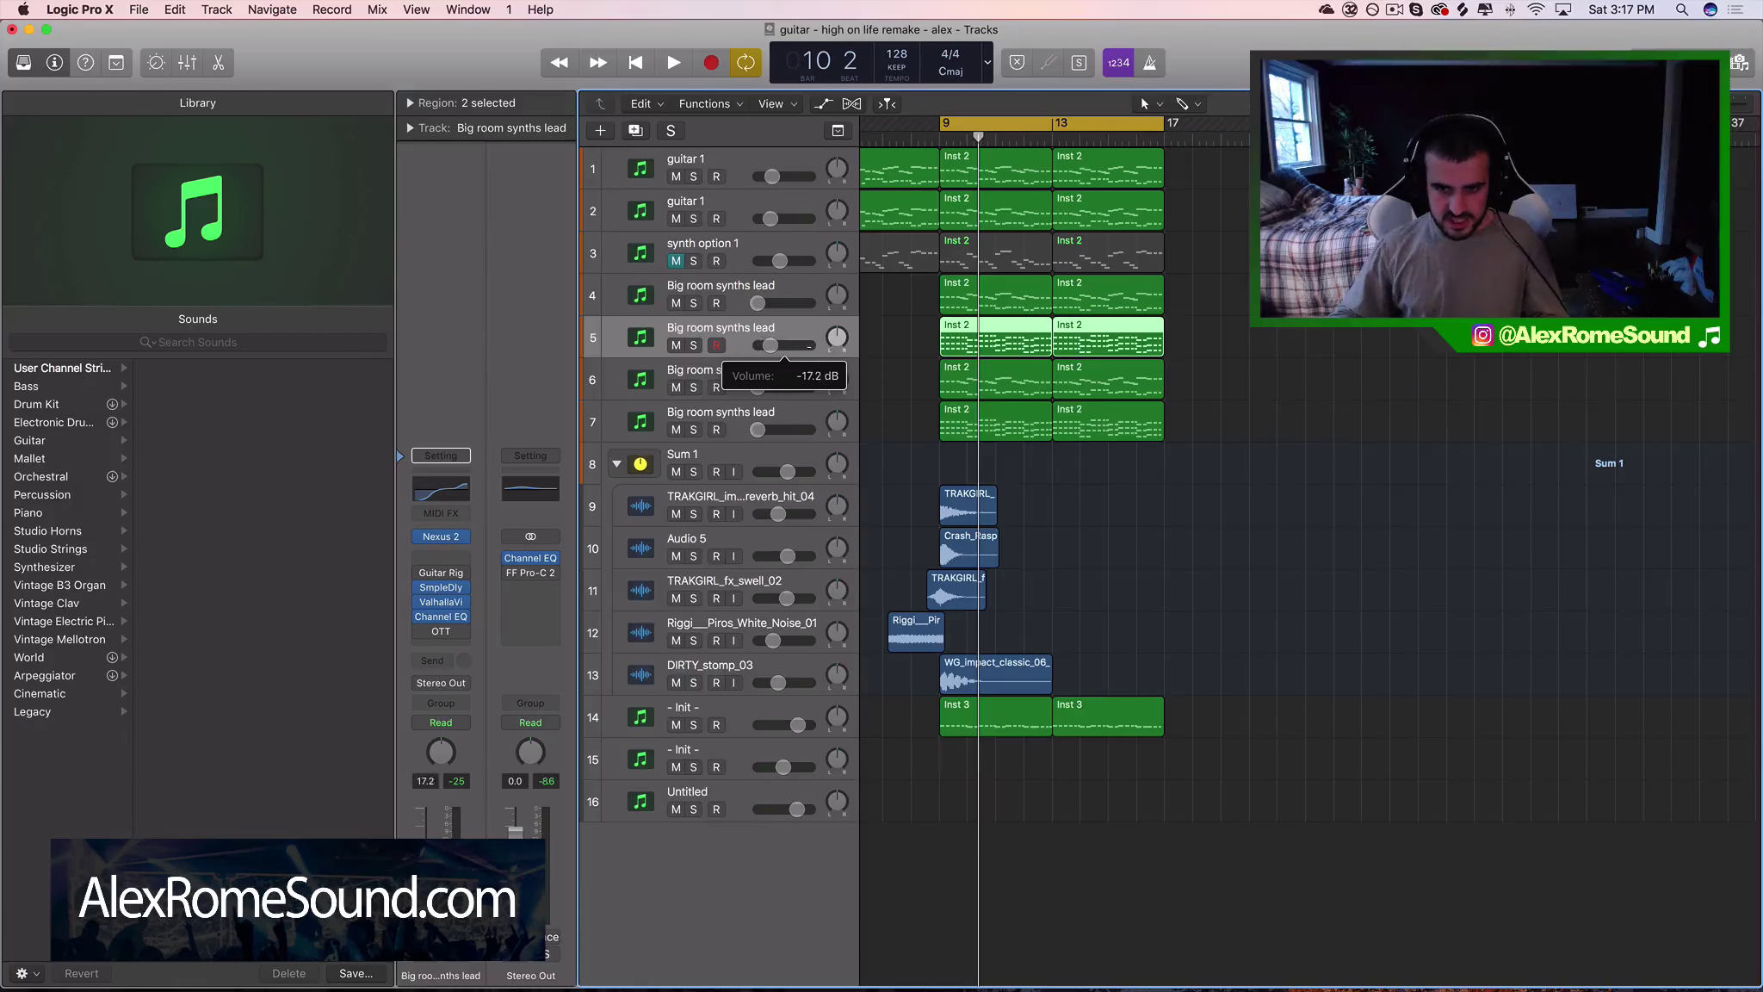
key(space)
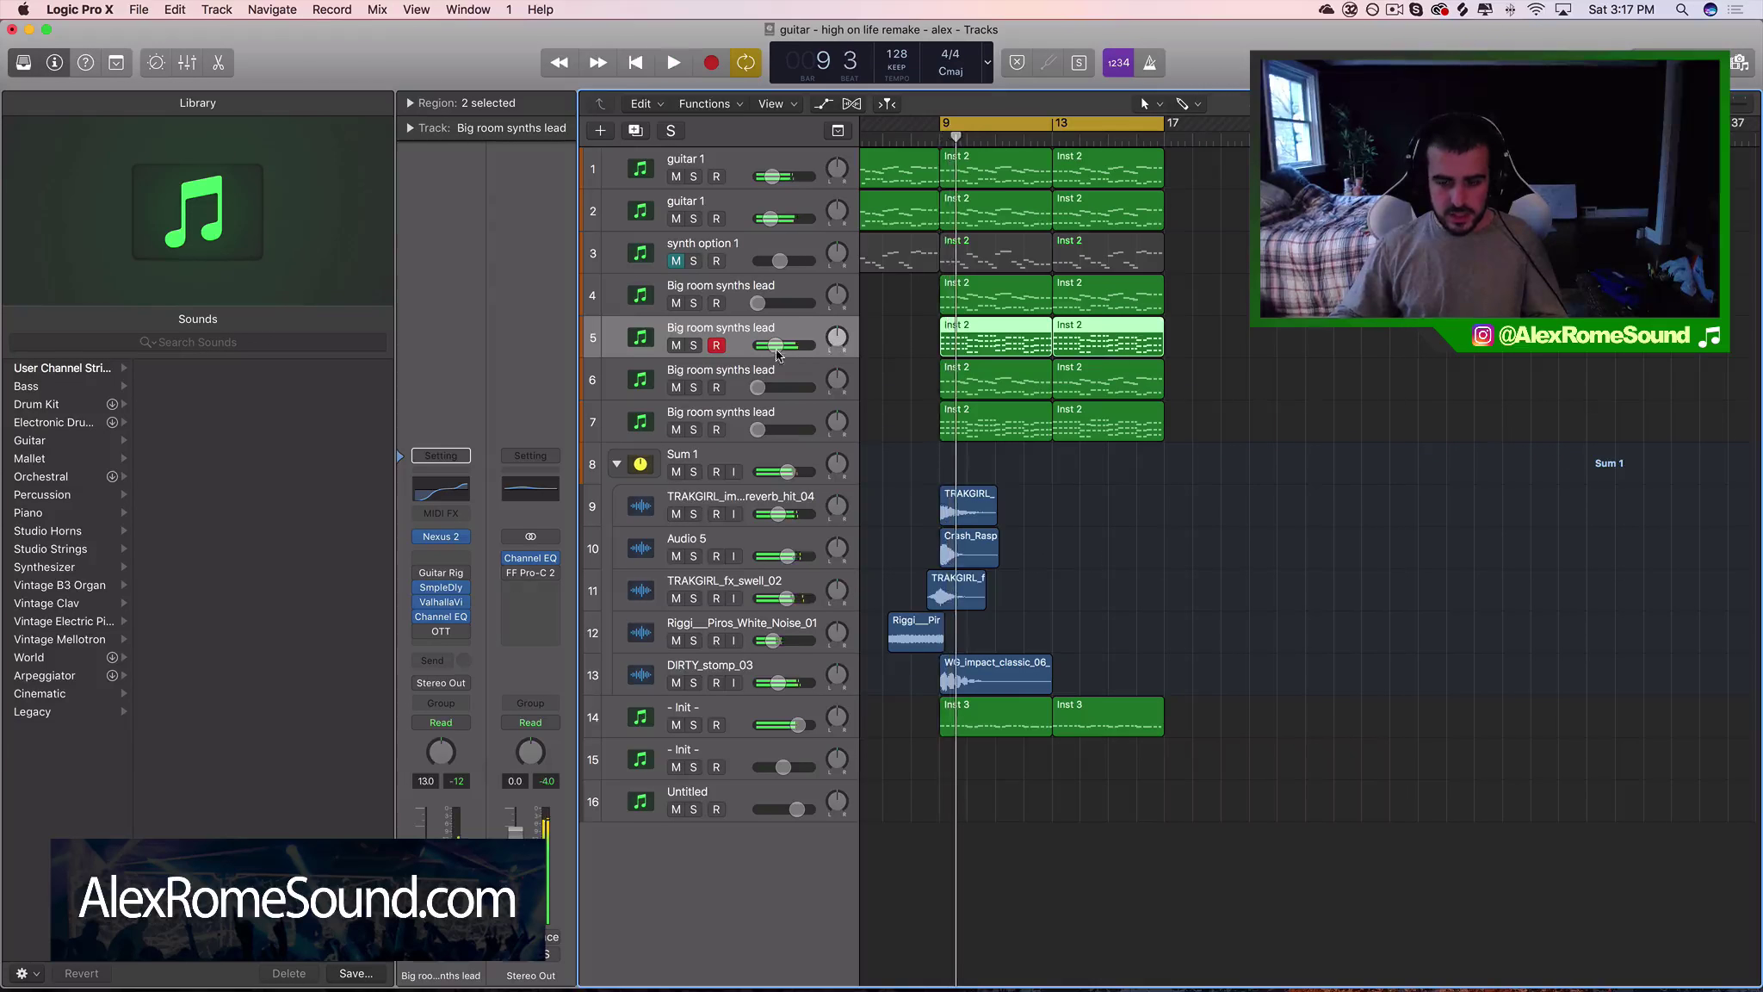
click(676, 725)
key(space)
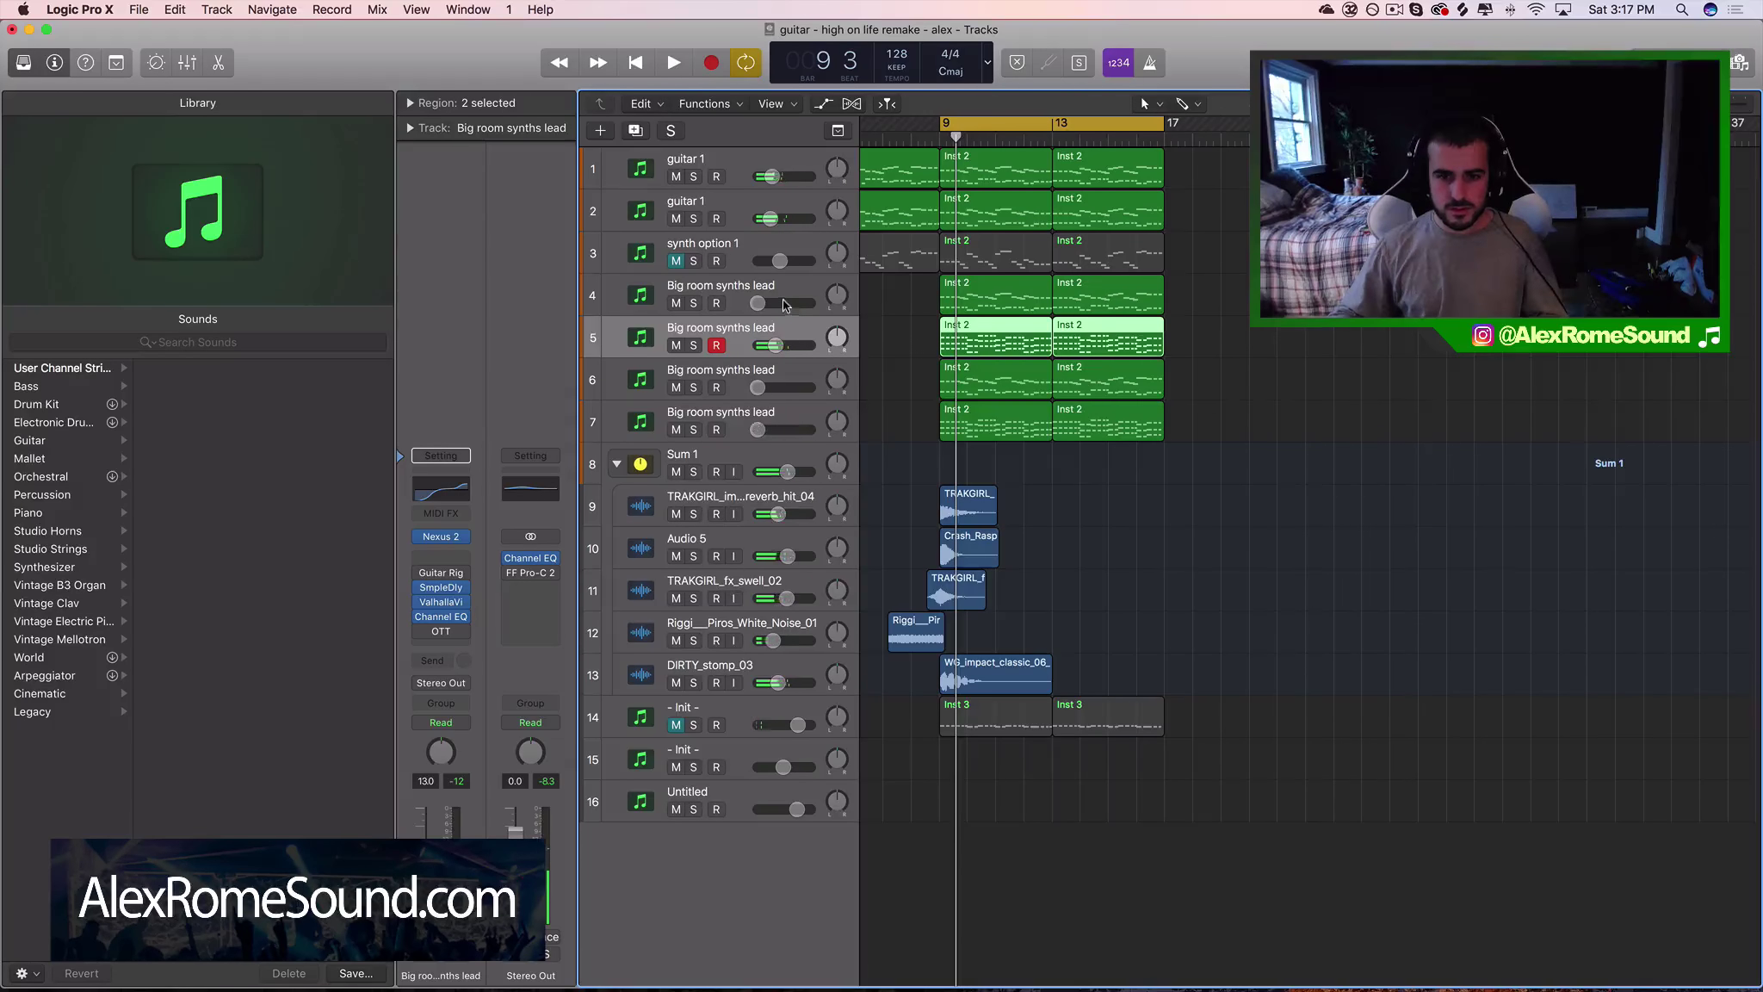
key(space)
Rebalance the volumes of the four Big room synths leads by ear, with track 5 at -12.4 dB, and mute Sum 1
drag(785, 347, 769, 347)
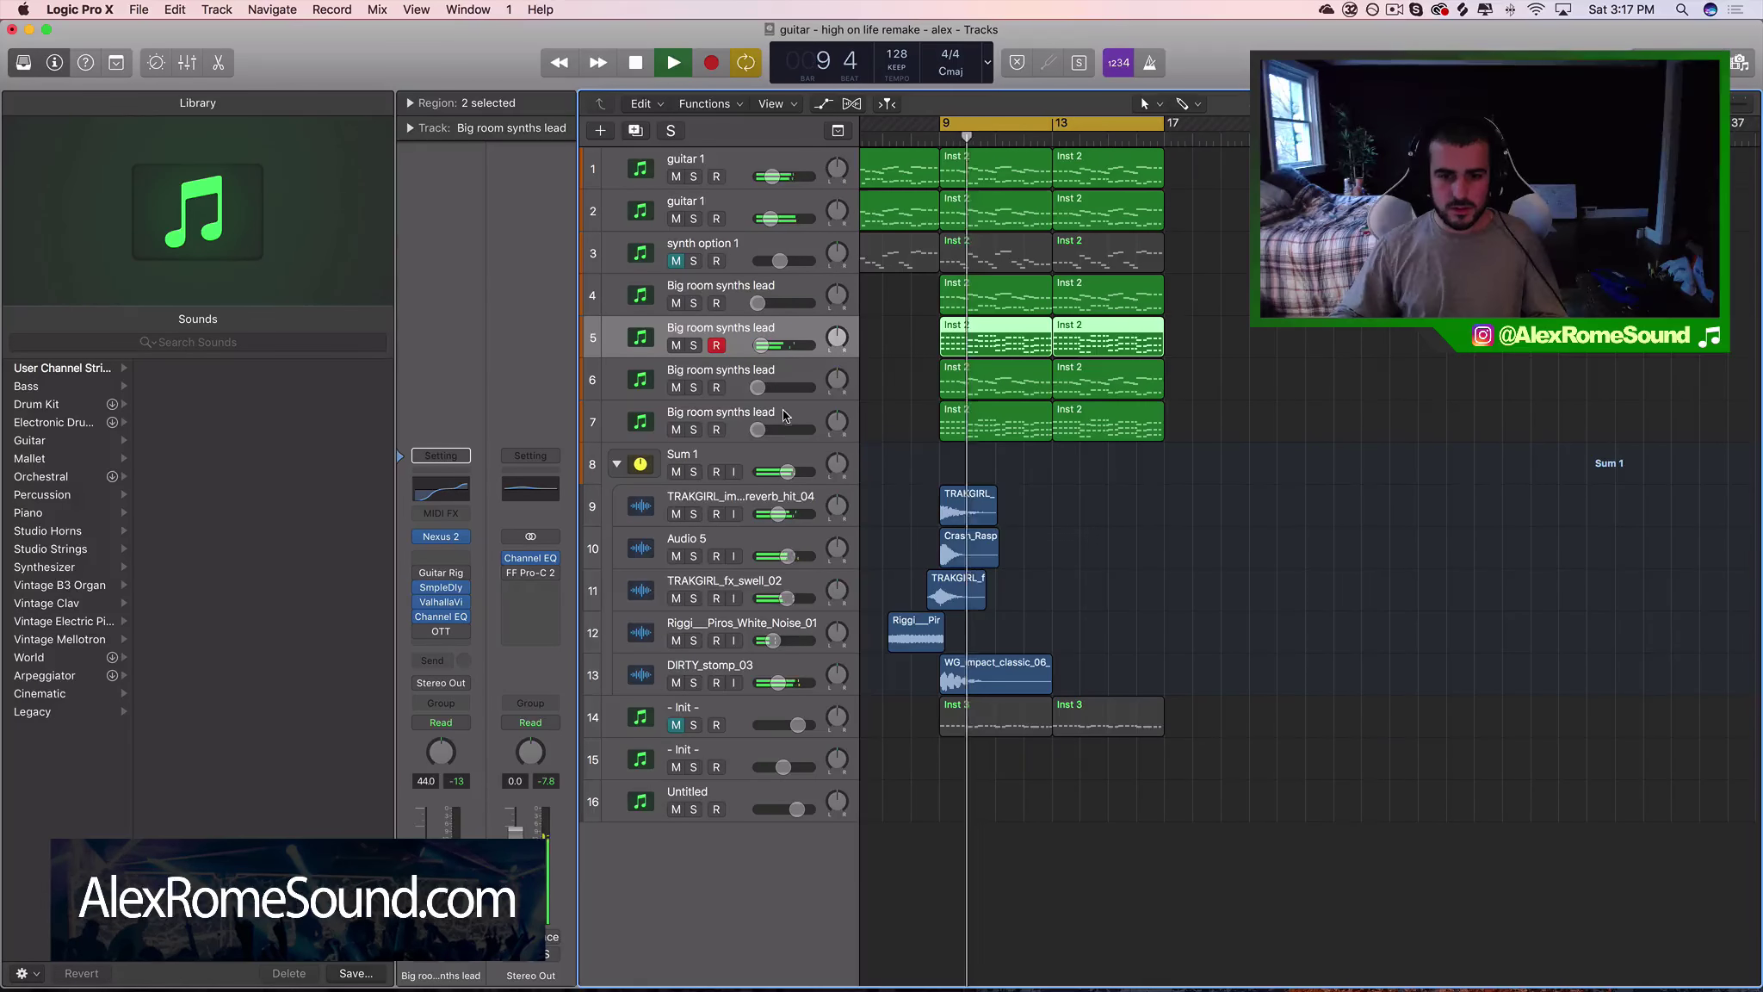
drag(758, 429, 805, 429)
click(678, 472)
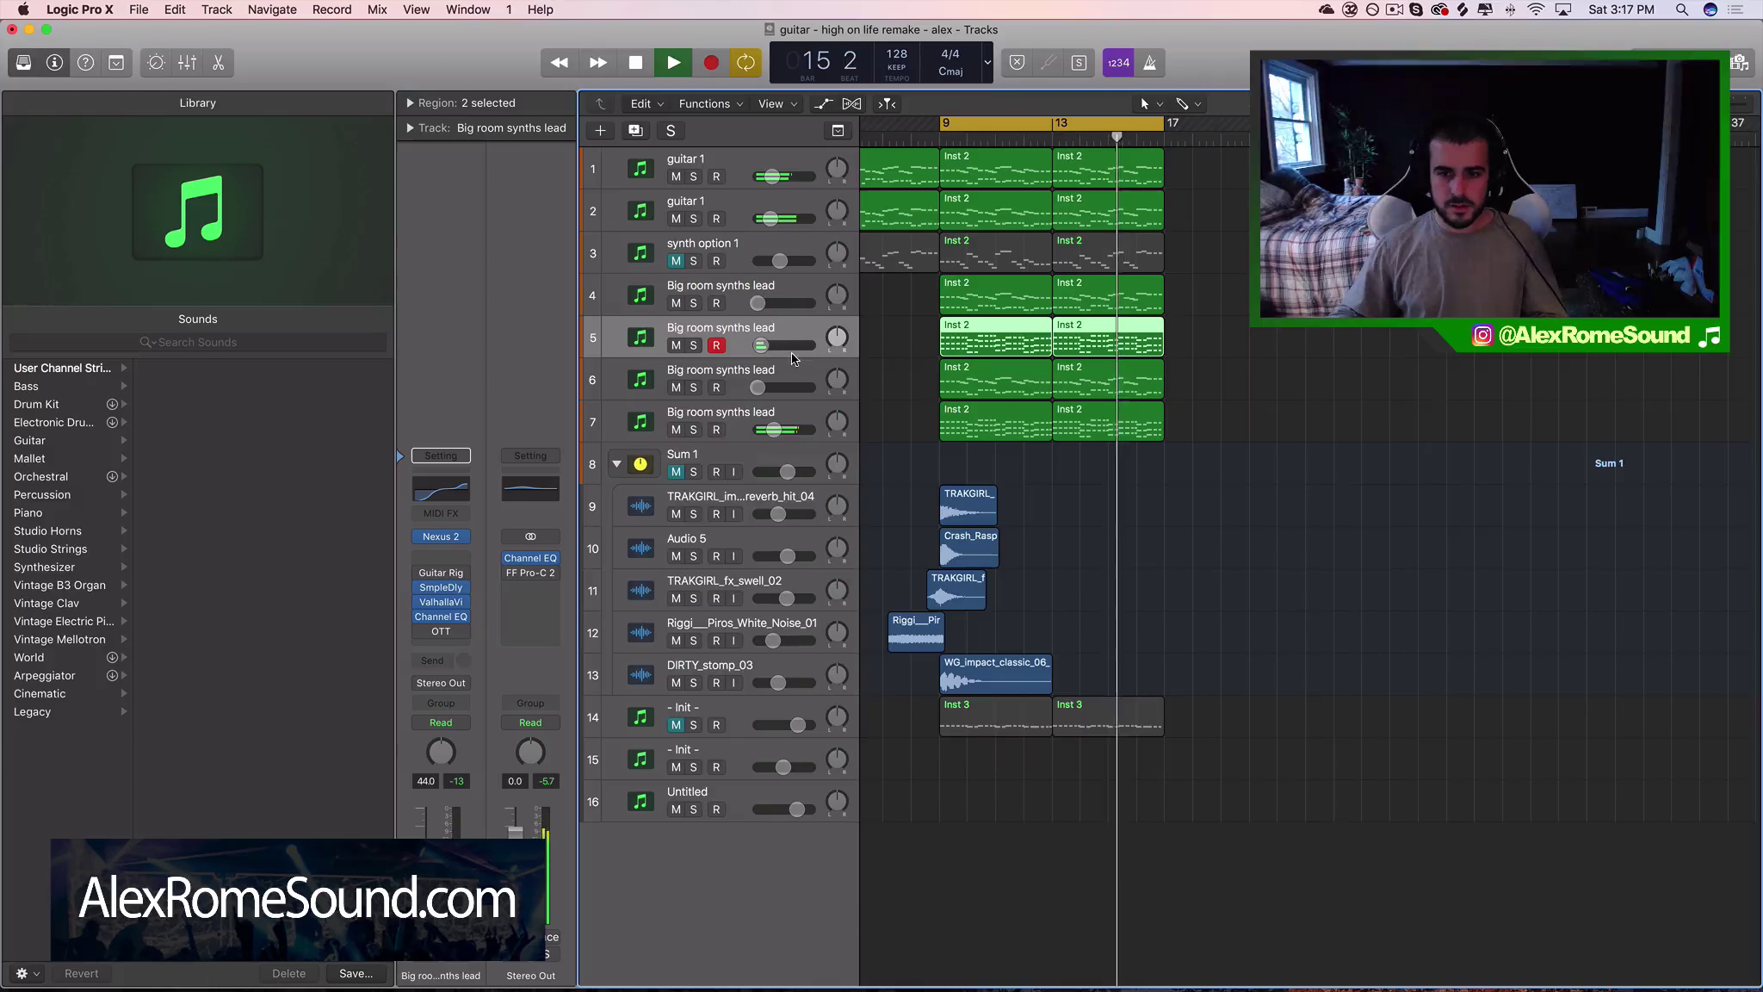
drag(762, 305, 773, 387)
drag(853, 380, 860, 379)
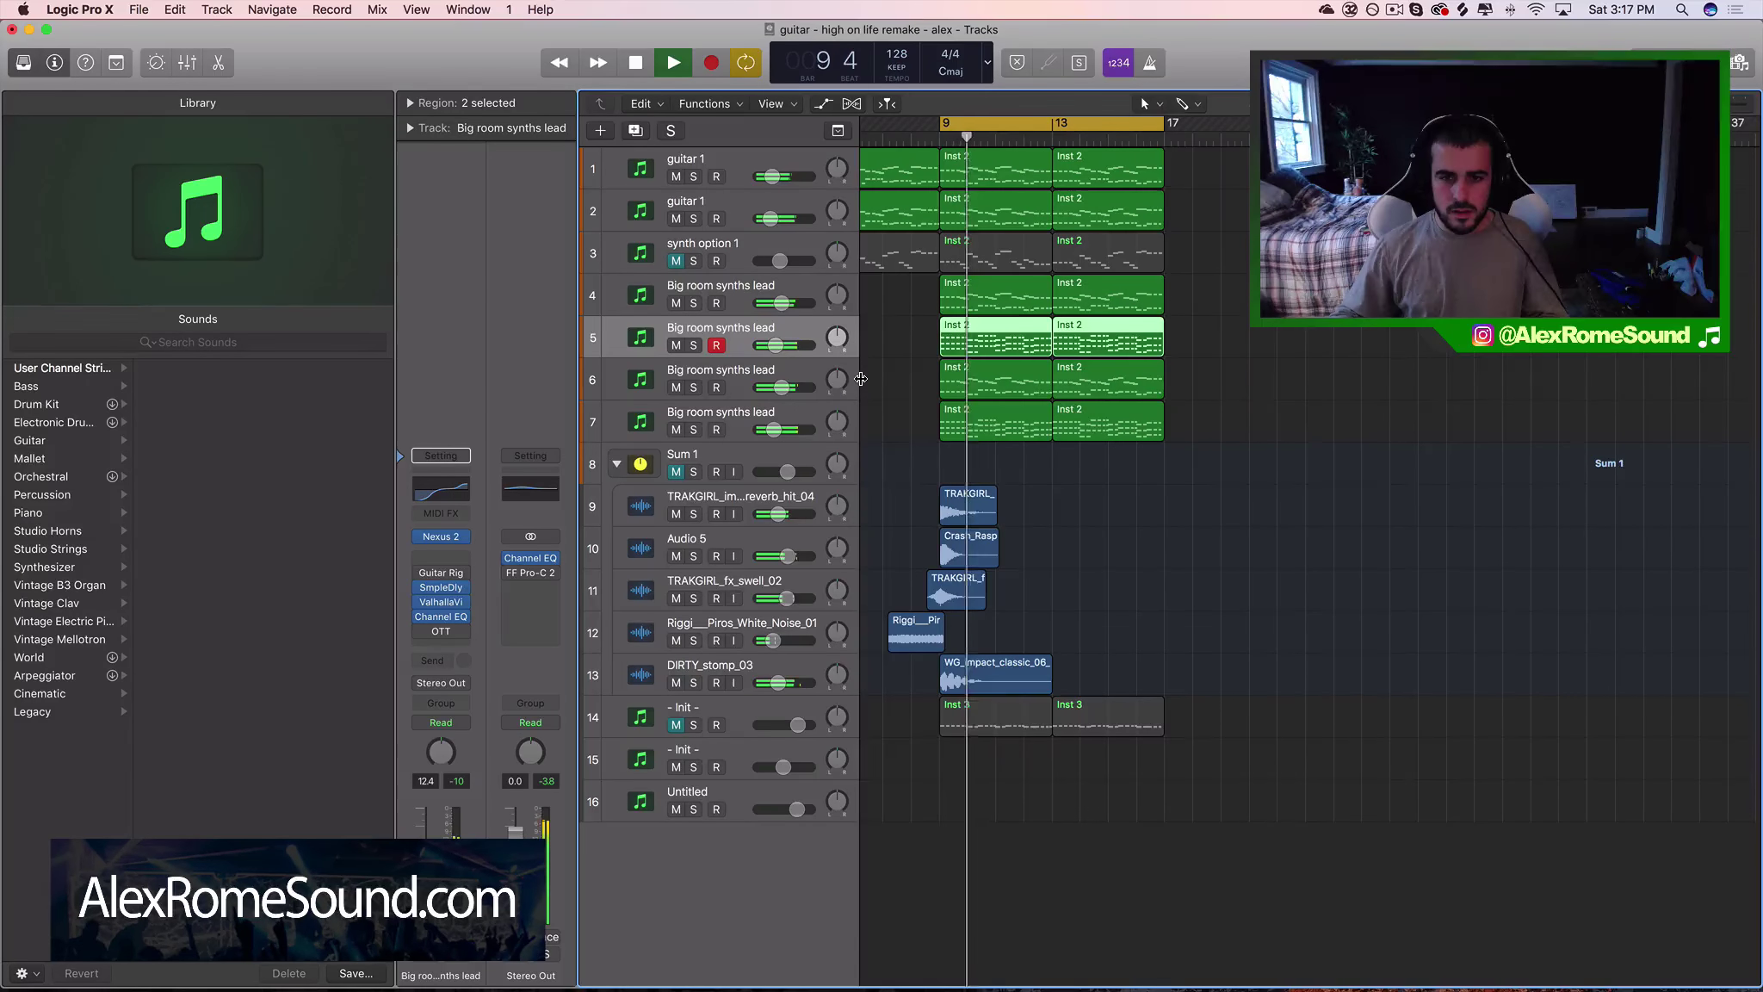
scroll(913, 387, left, 3)
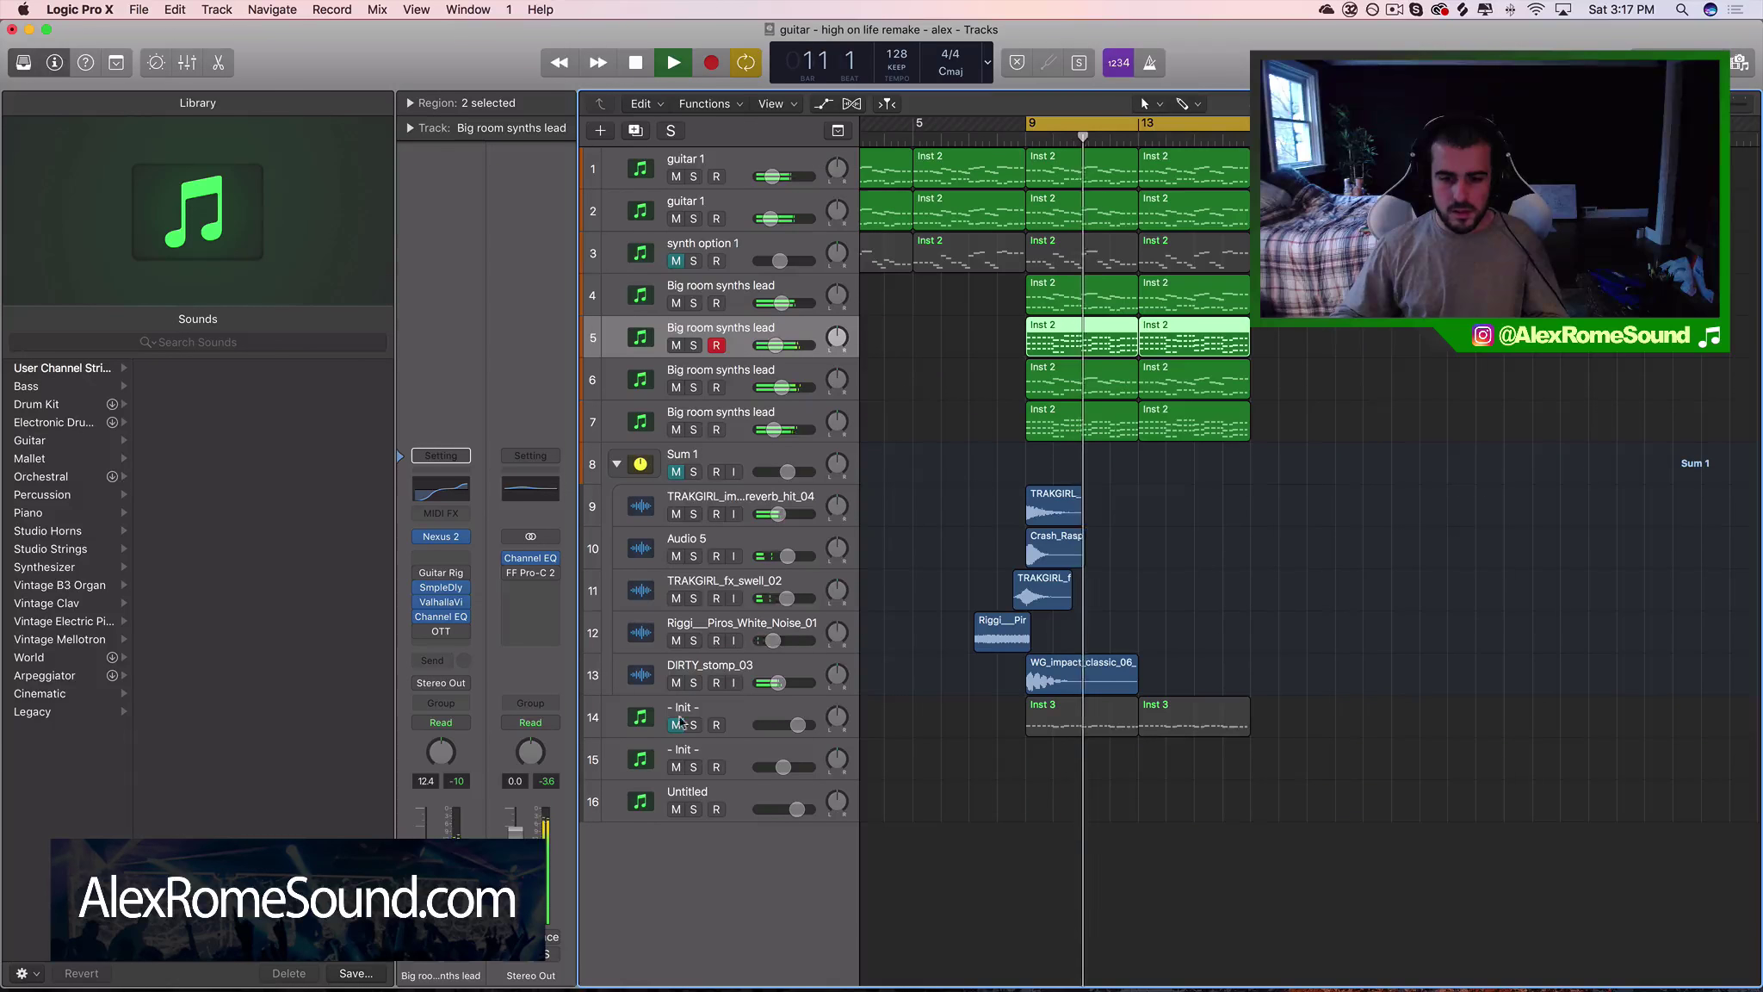
key(space)
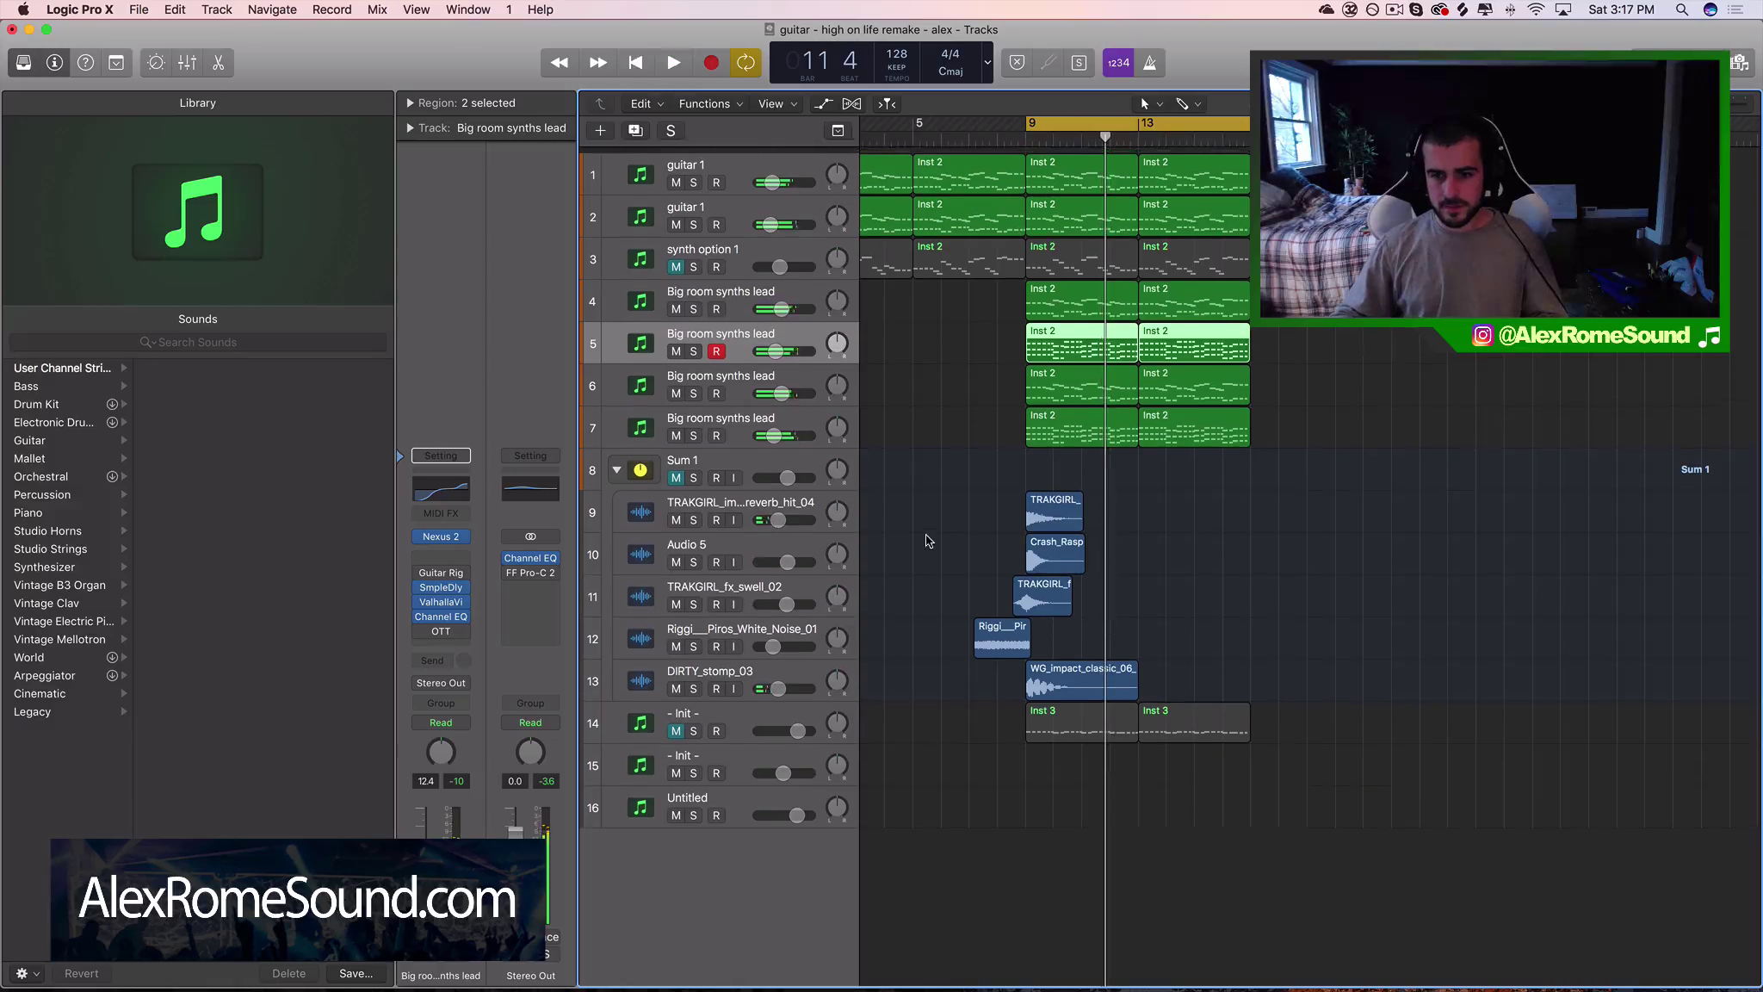
drag(1256, 496, 1078, 159)
click(1186, 515)
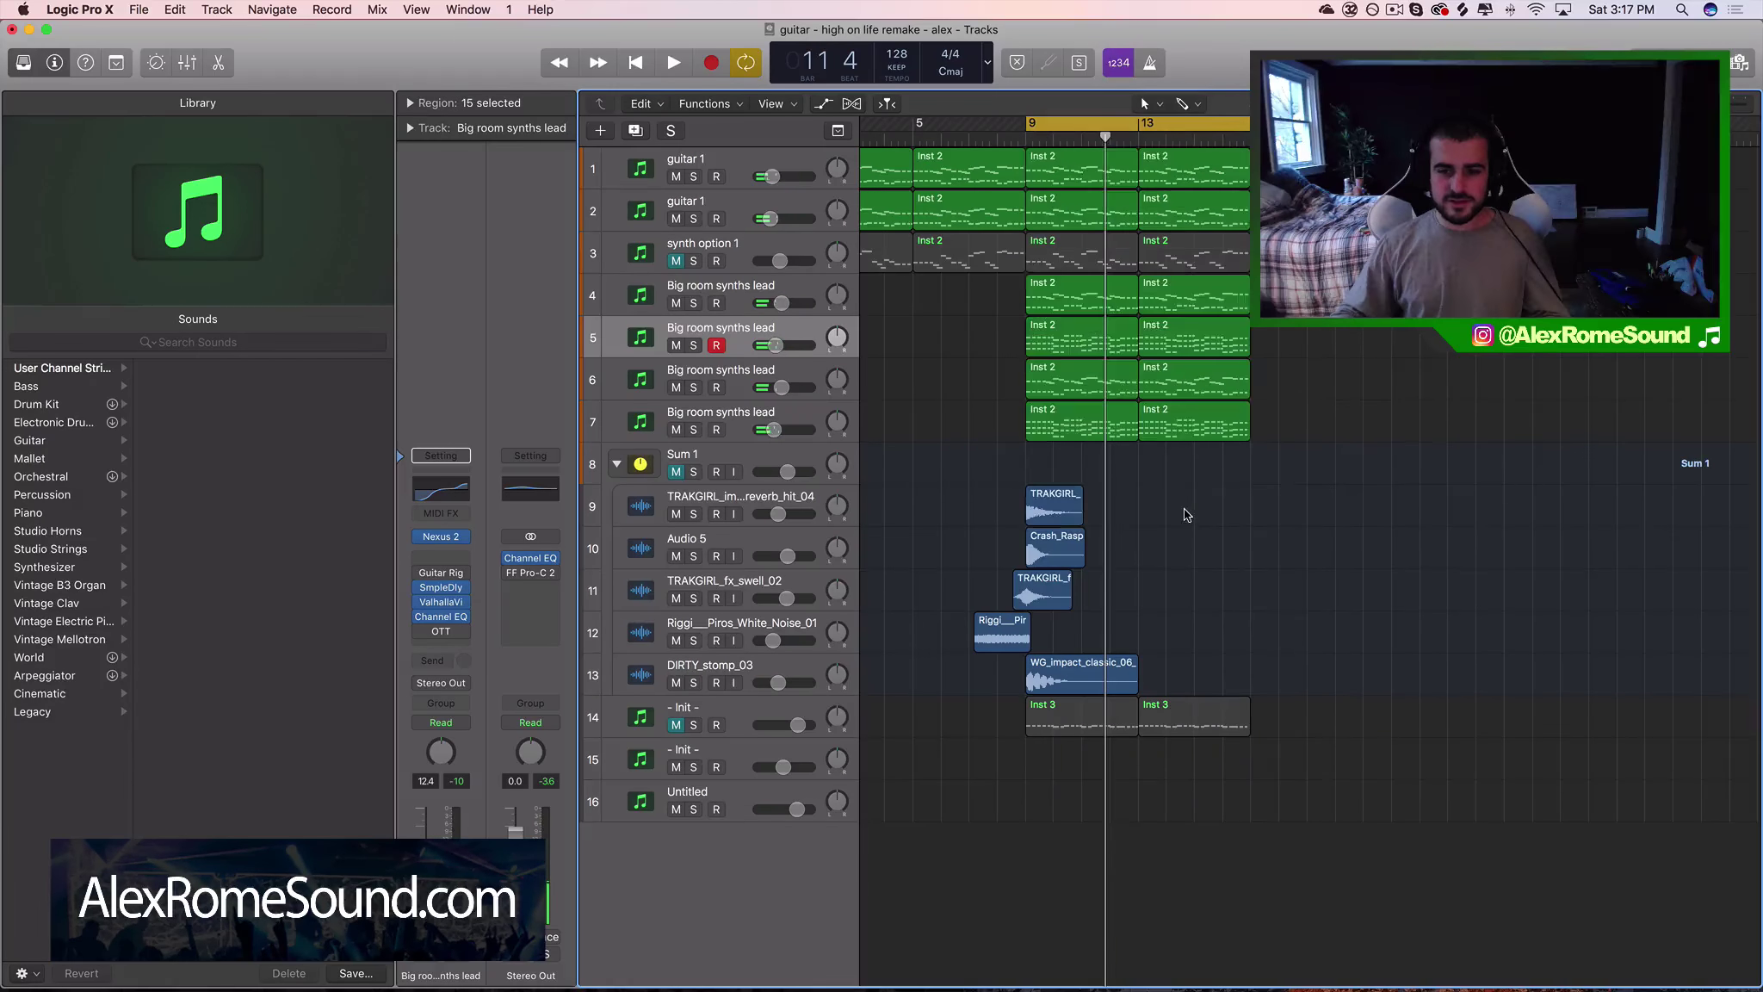
click(1171, 428)
Unmute the Serum - Init - track 14, audition it in solo, and select its two regions
click(676, 725)
click(693, 724)
click(731, 708)
key(space)
key(space)
click(1259, 724)
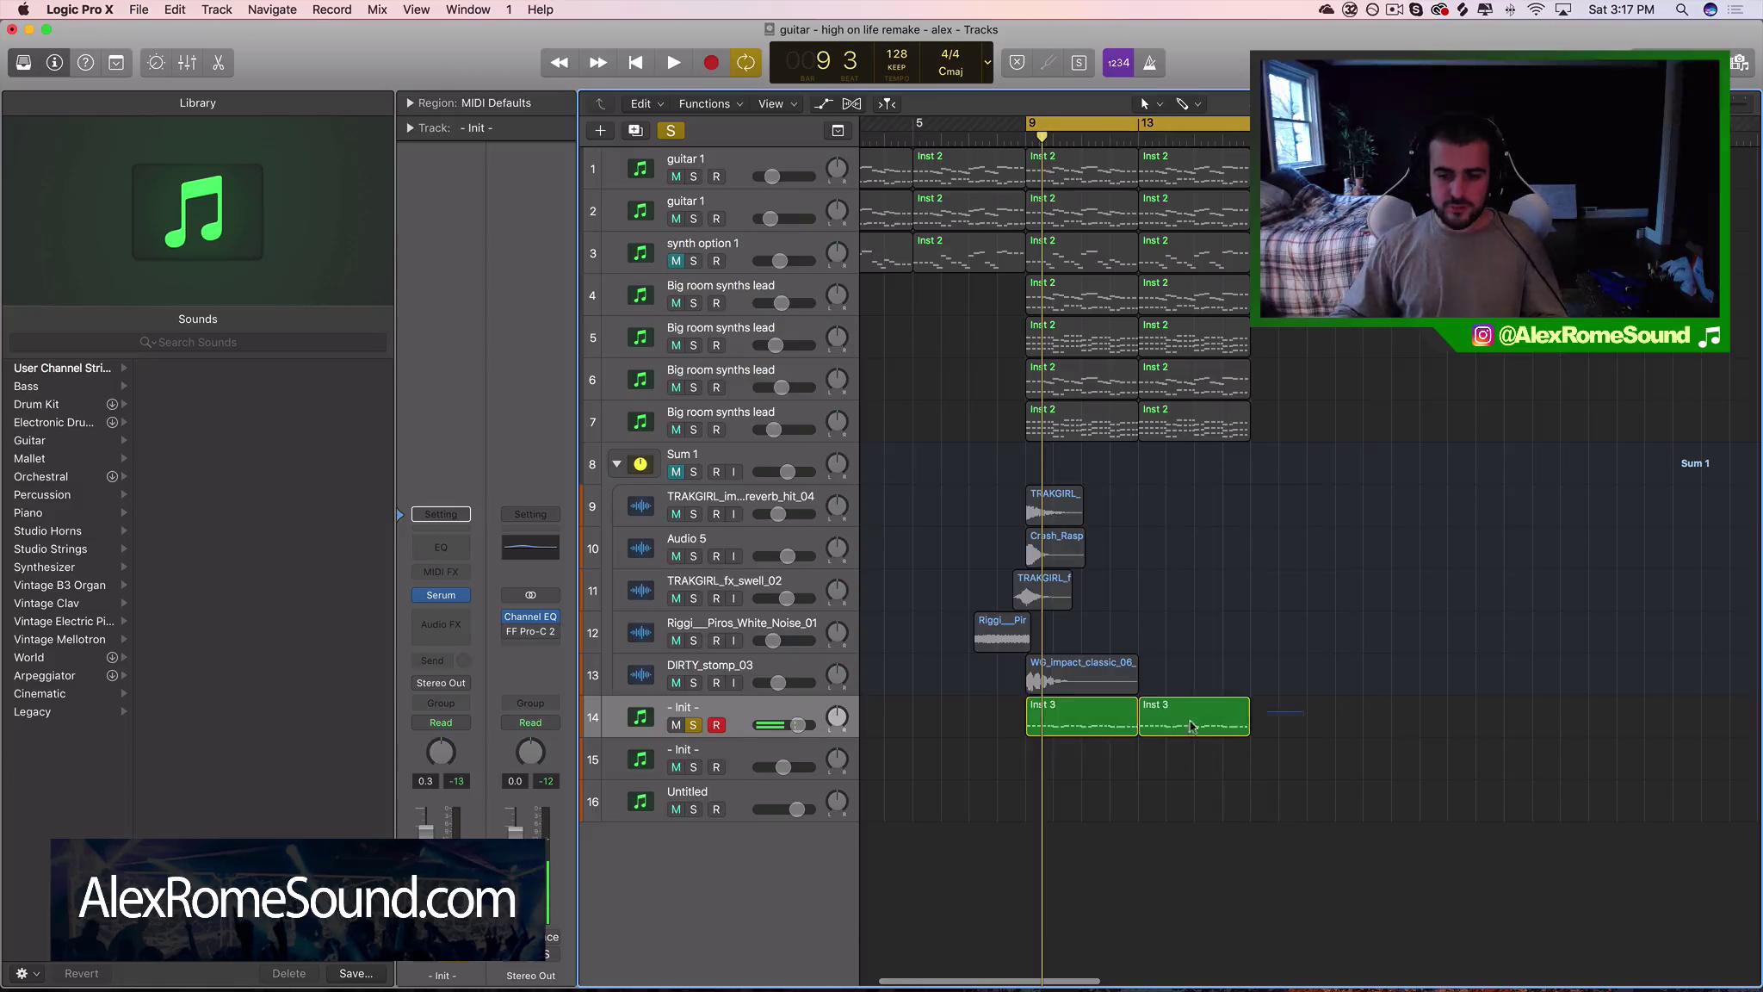
drag(1190, 727, 1117, 725)
key(super+Right)
key(super+Right)
key(super+Right)
key(super+Right)
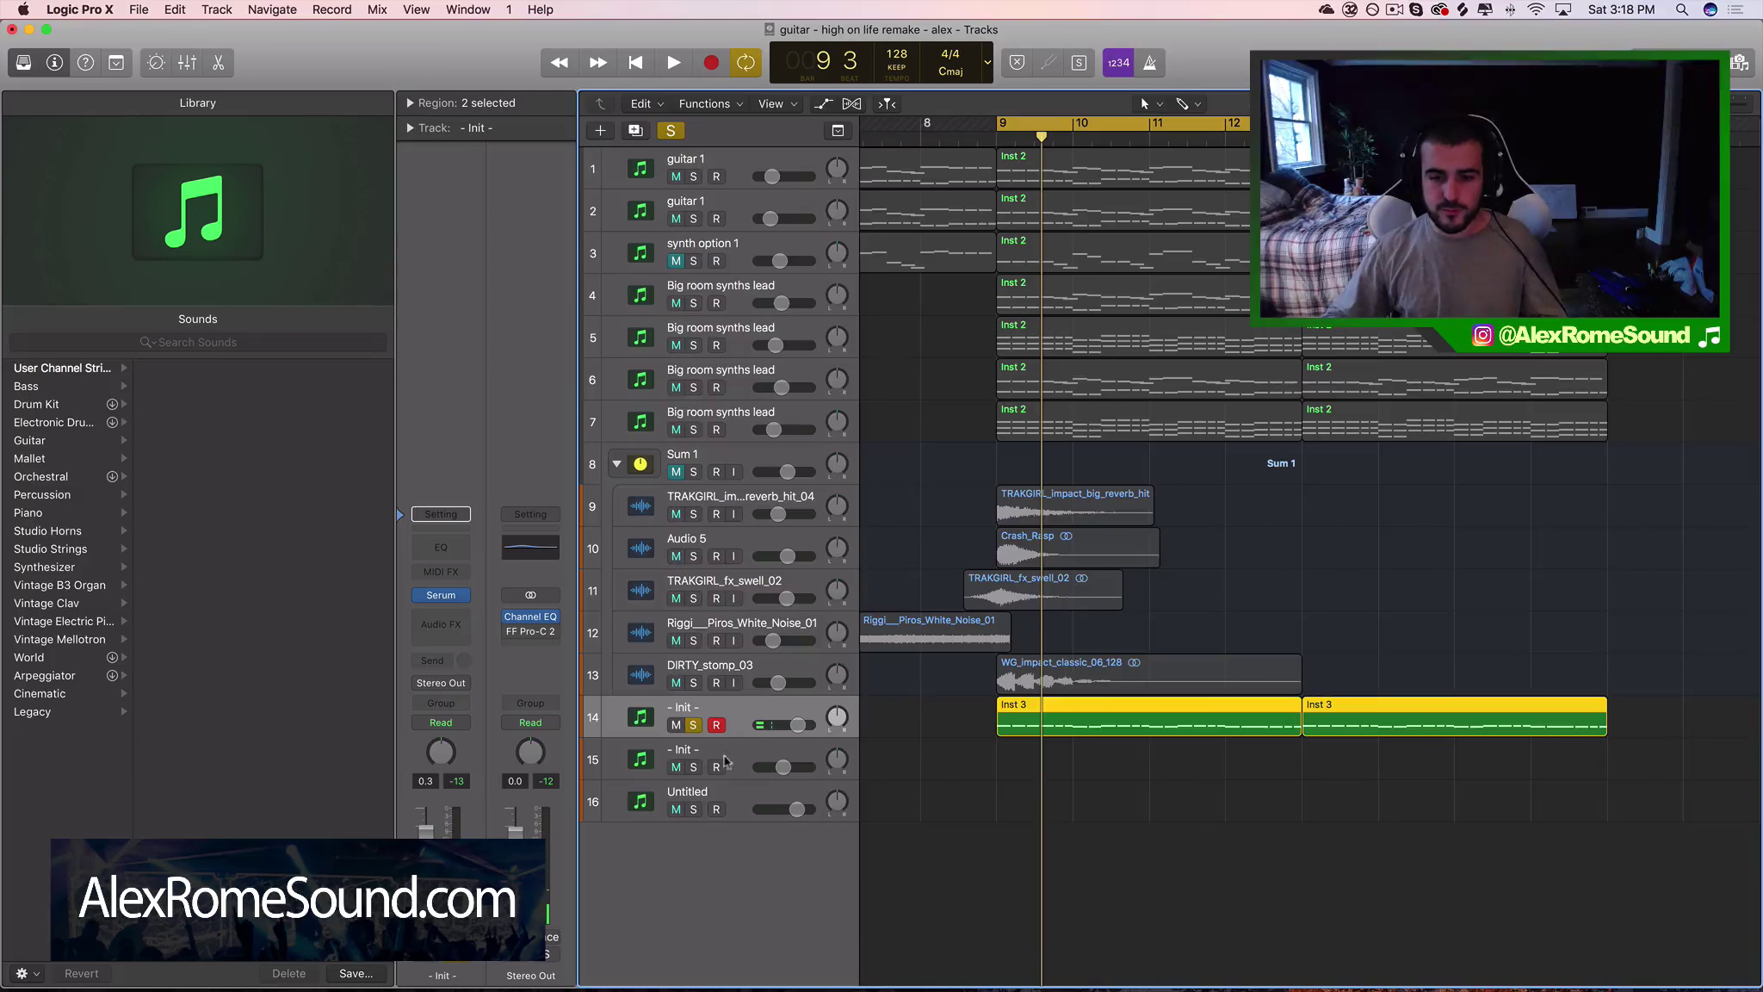
click(694, 725)
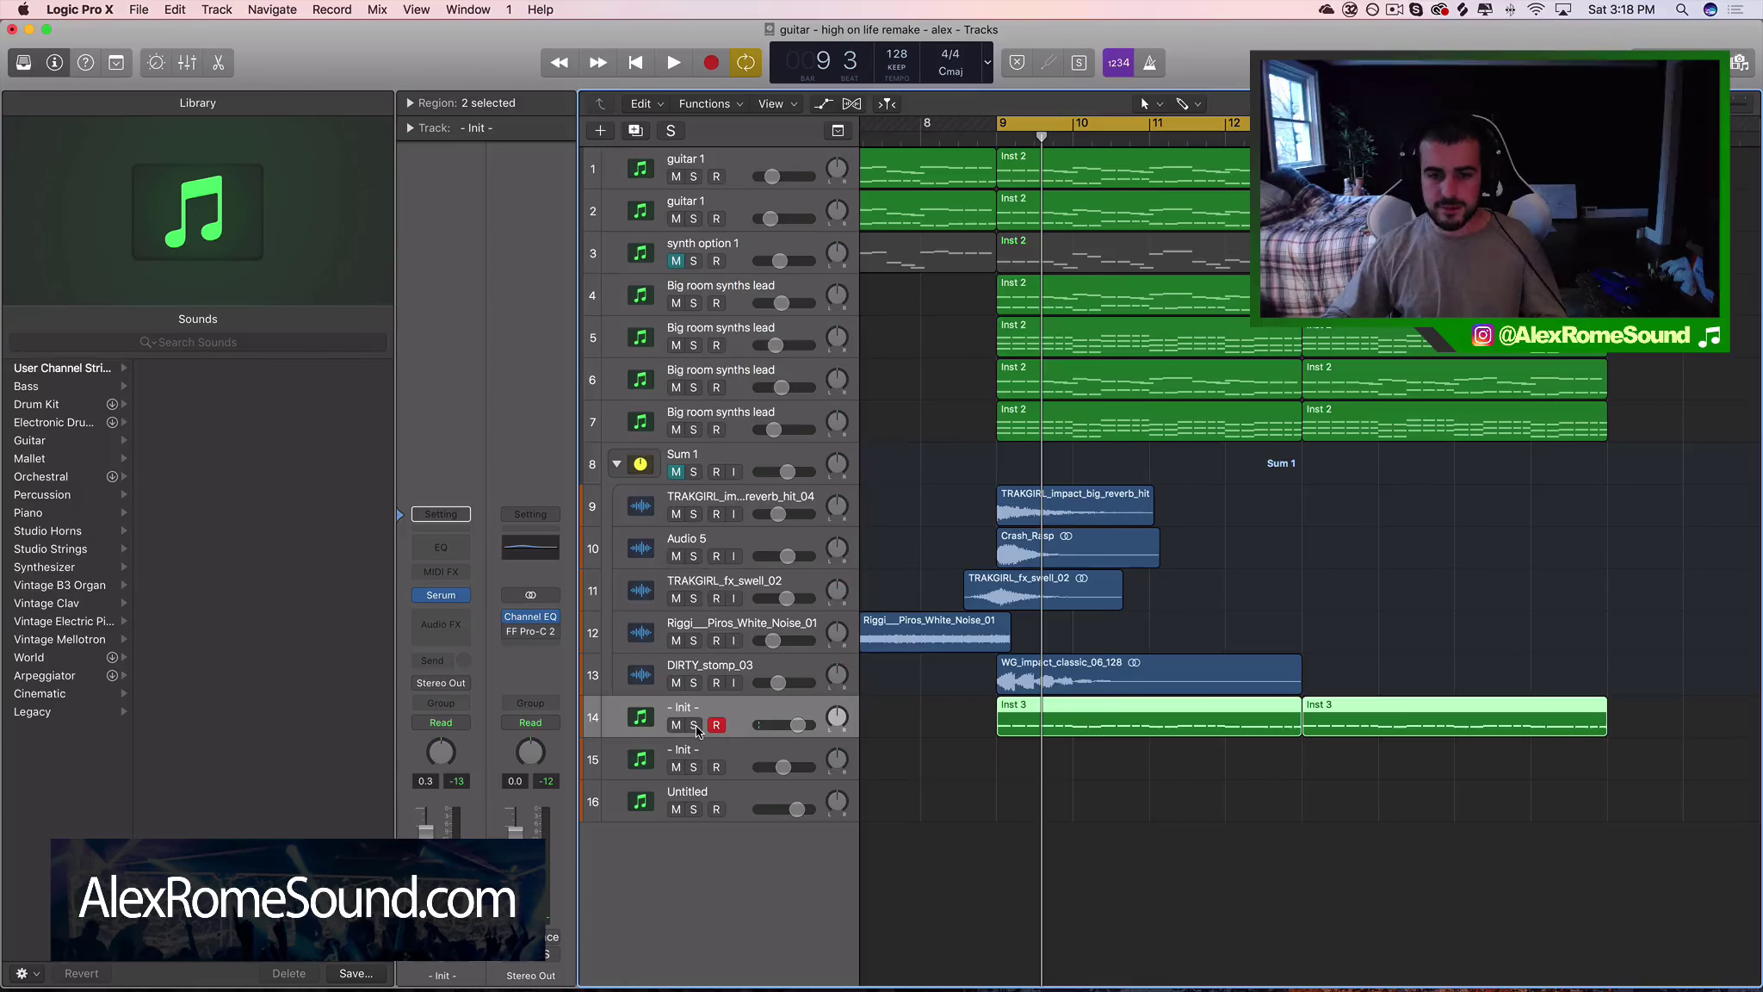
Audition the Kontakt chord layer on track 7 in solo and highlight its two regions
click(693, 430)
key(space)
key(space)
click(693, 430)
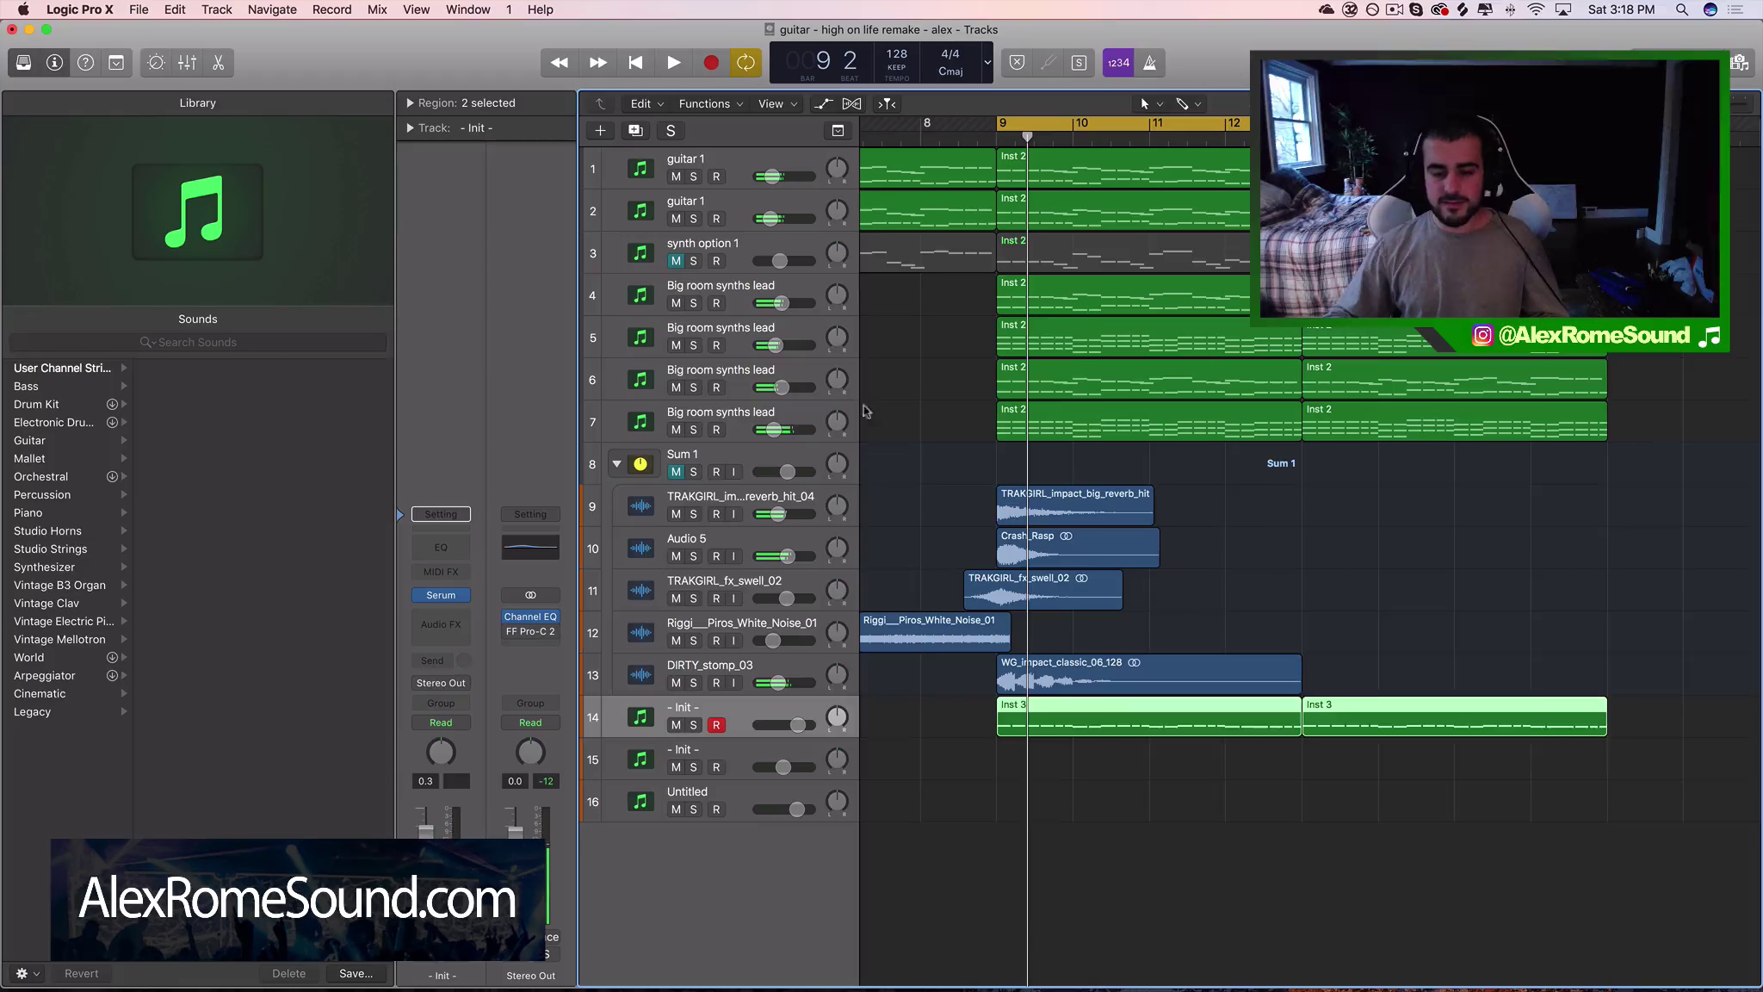
drag(904, 404, 1507, 435)
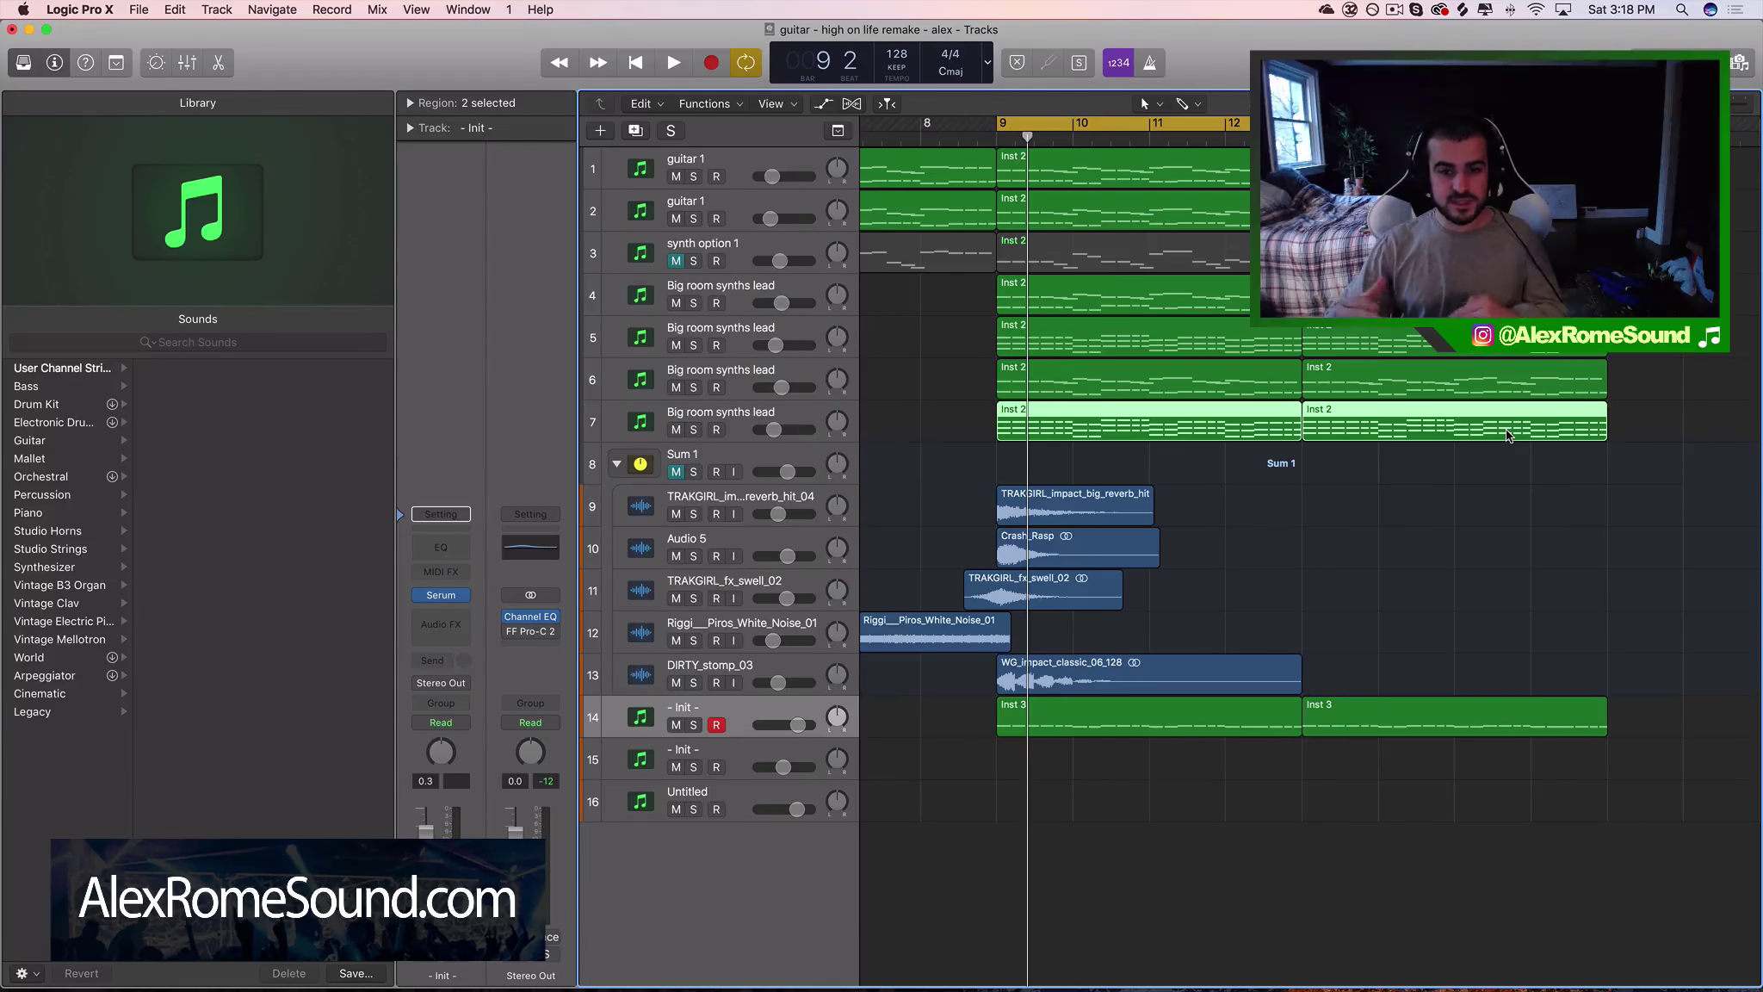
Audition the Nexus 2 lead on track 6 in solo and clear its solo
click(728, 387)
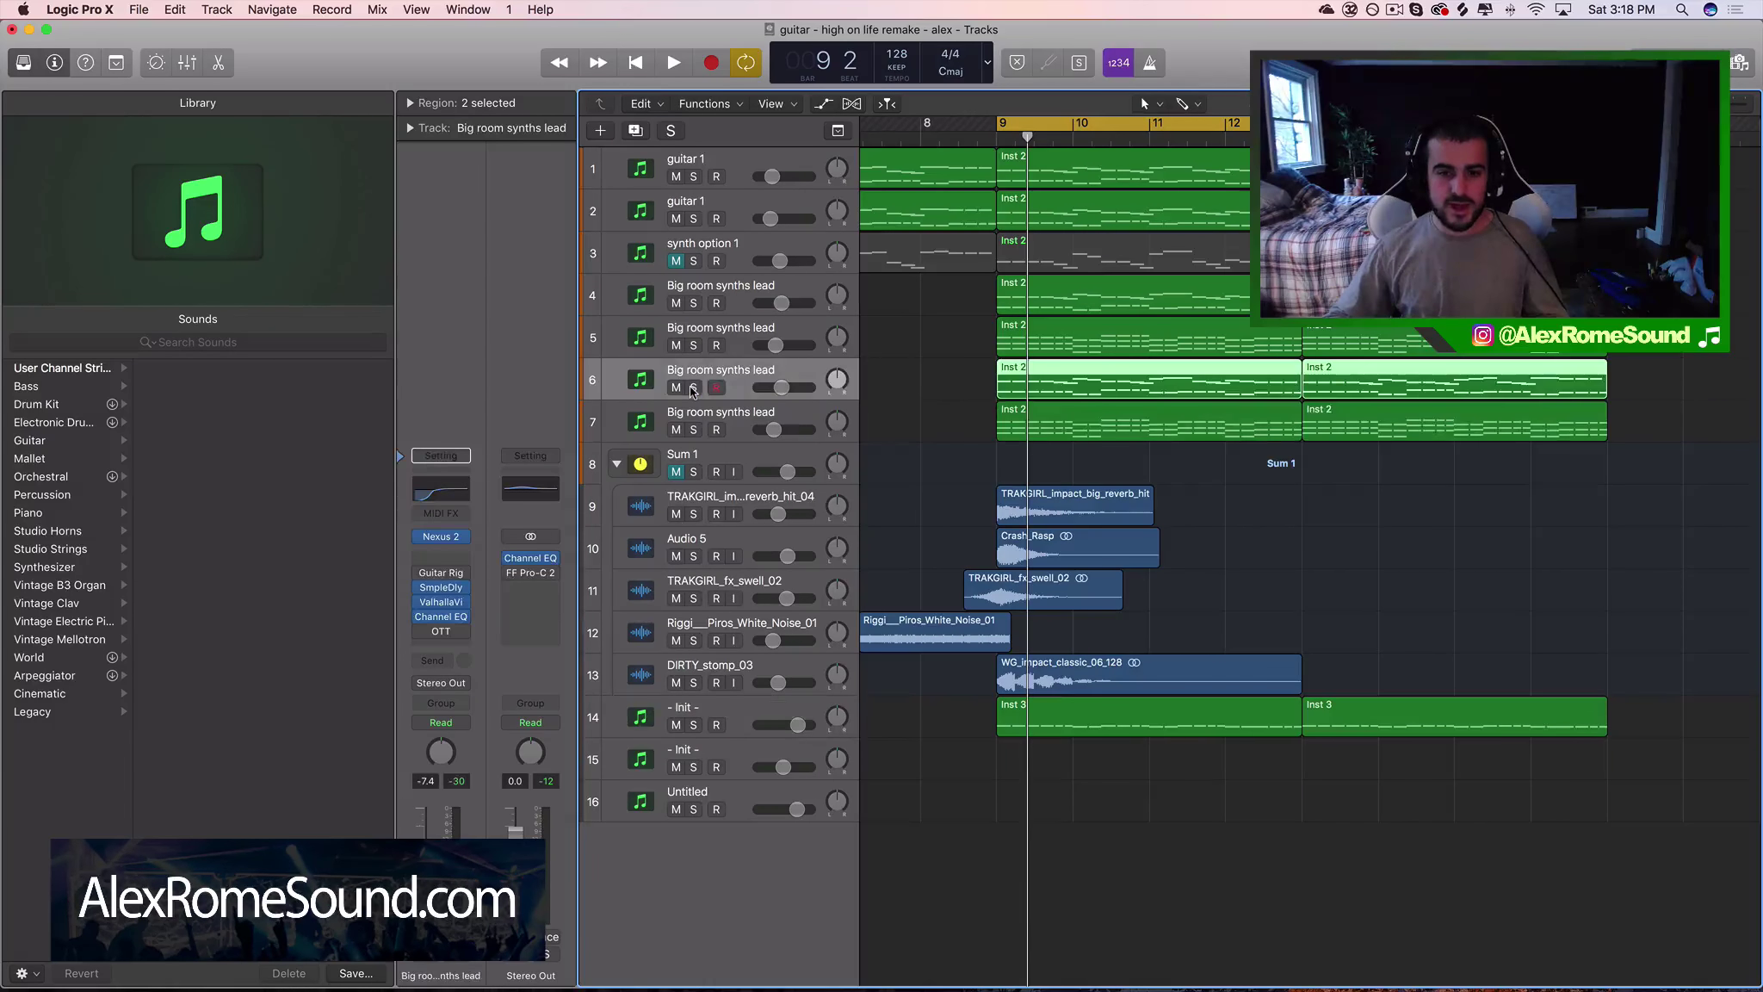
click(693, 387)
key(space)
key(space)
click(693, 388)
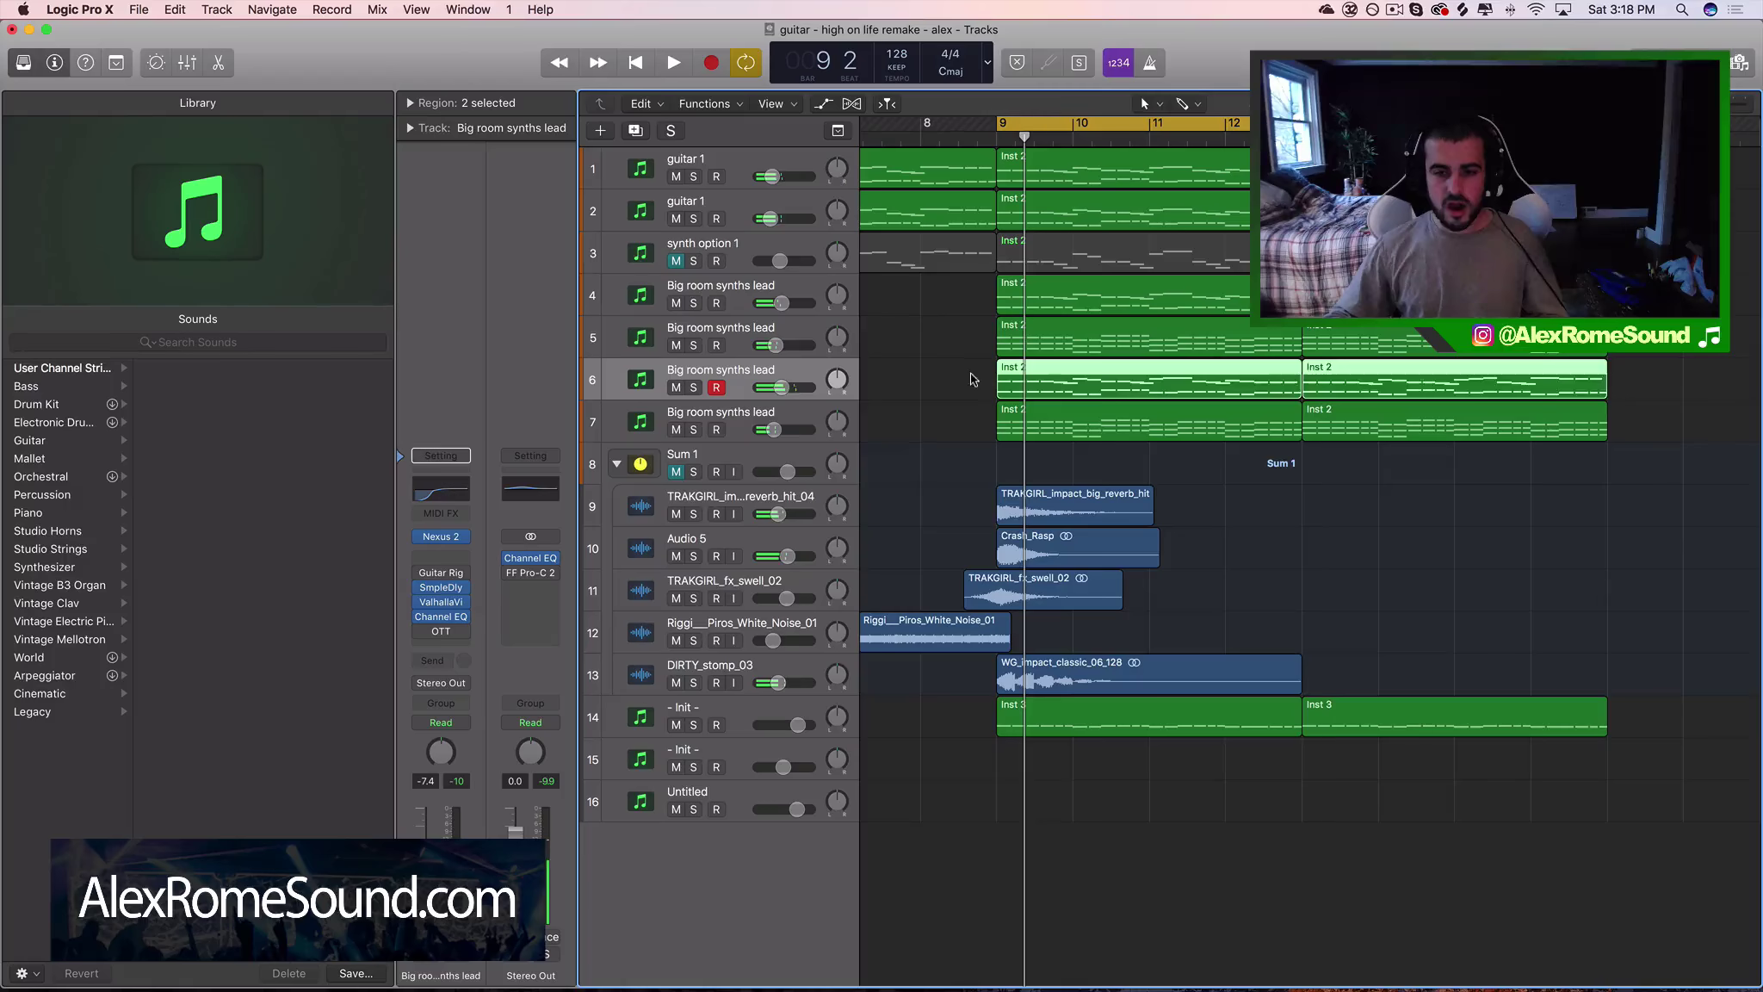
Audition the Nexus 2 lead on track 5 in solo and clear its solo
click(741, 347)
click(693, 345)
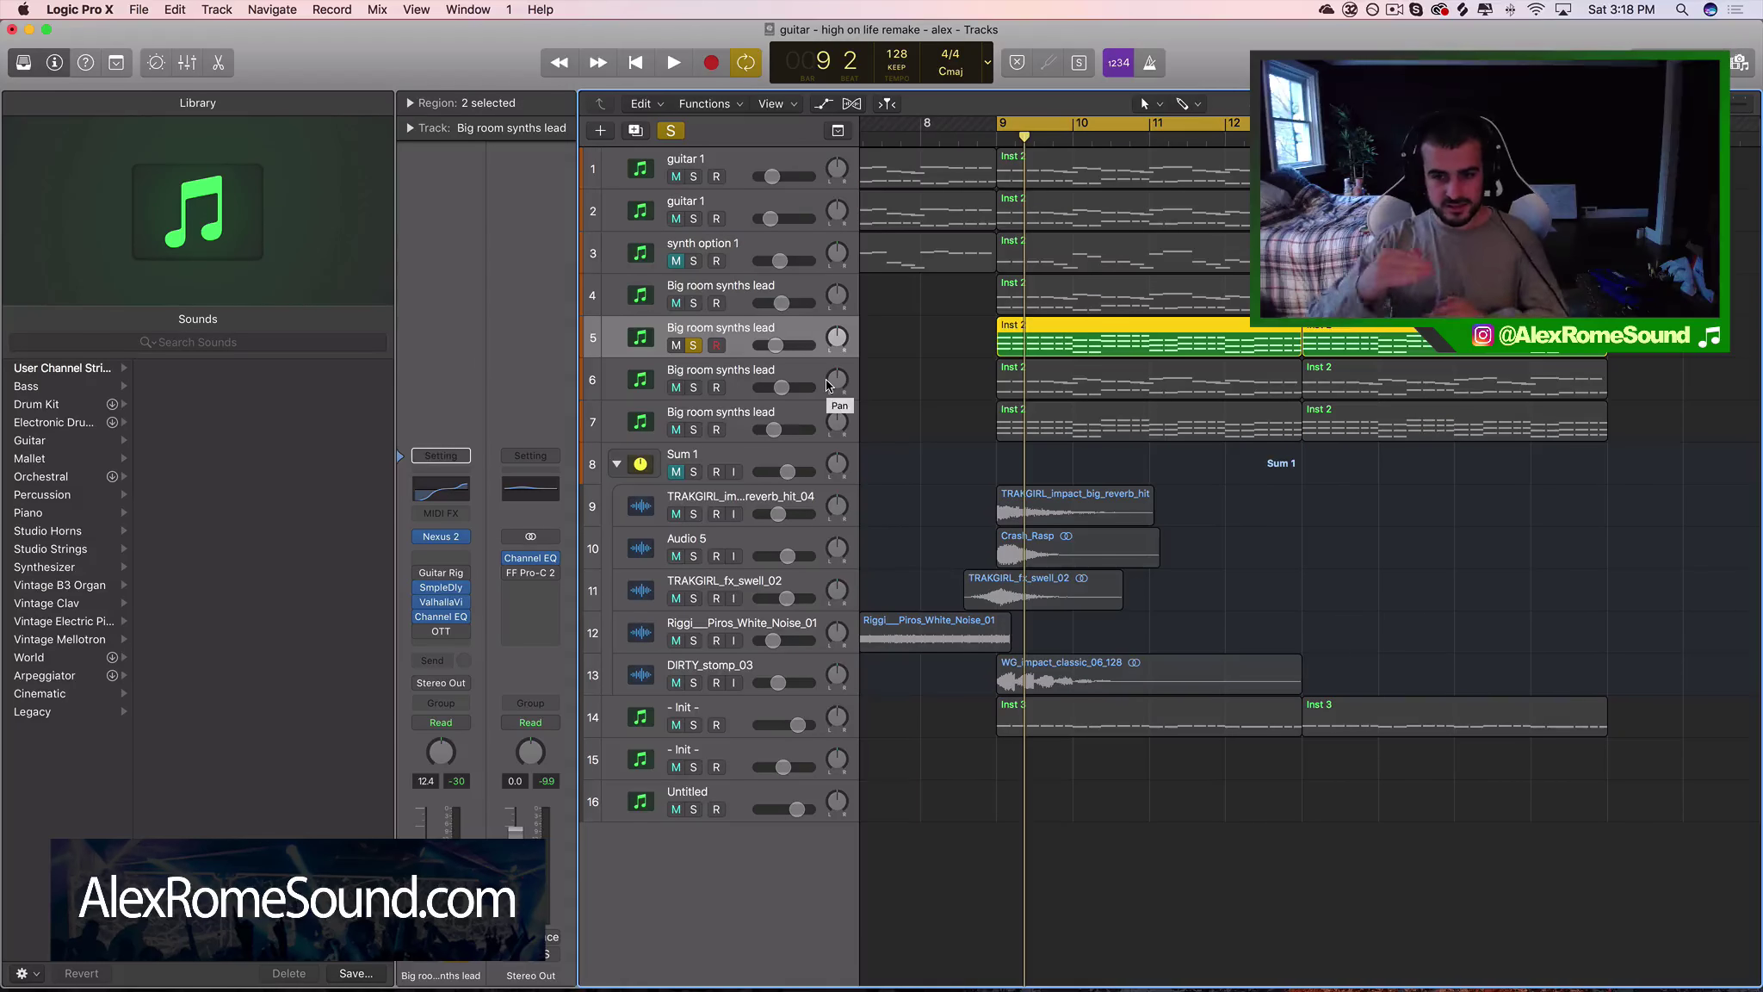
key(space)
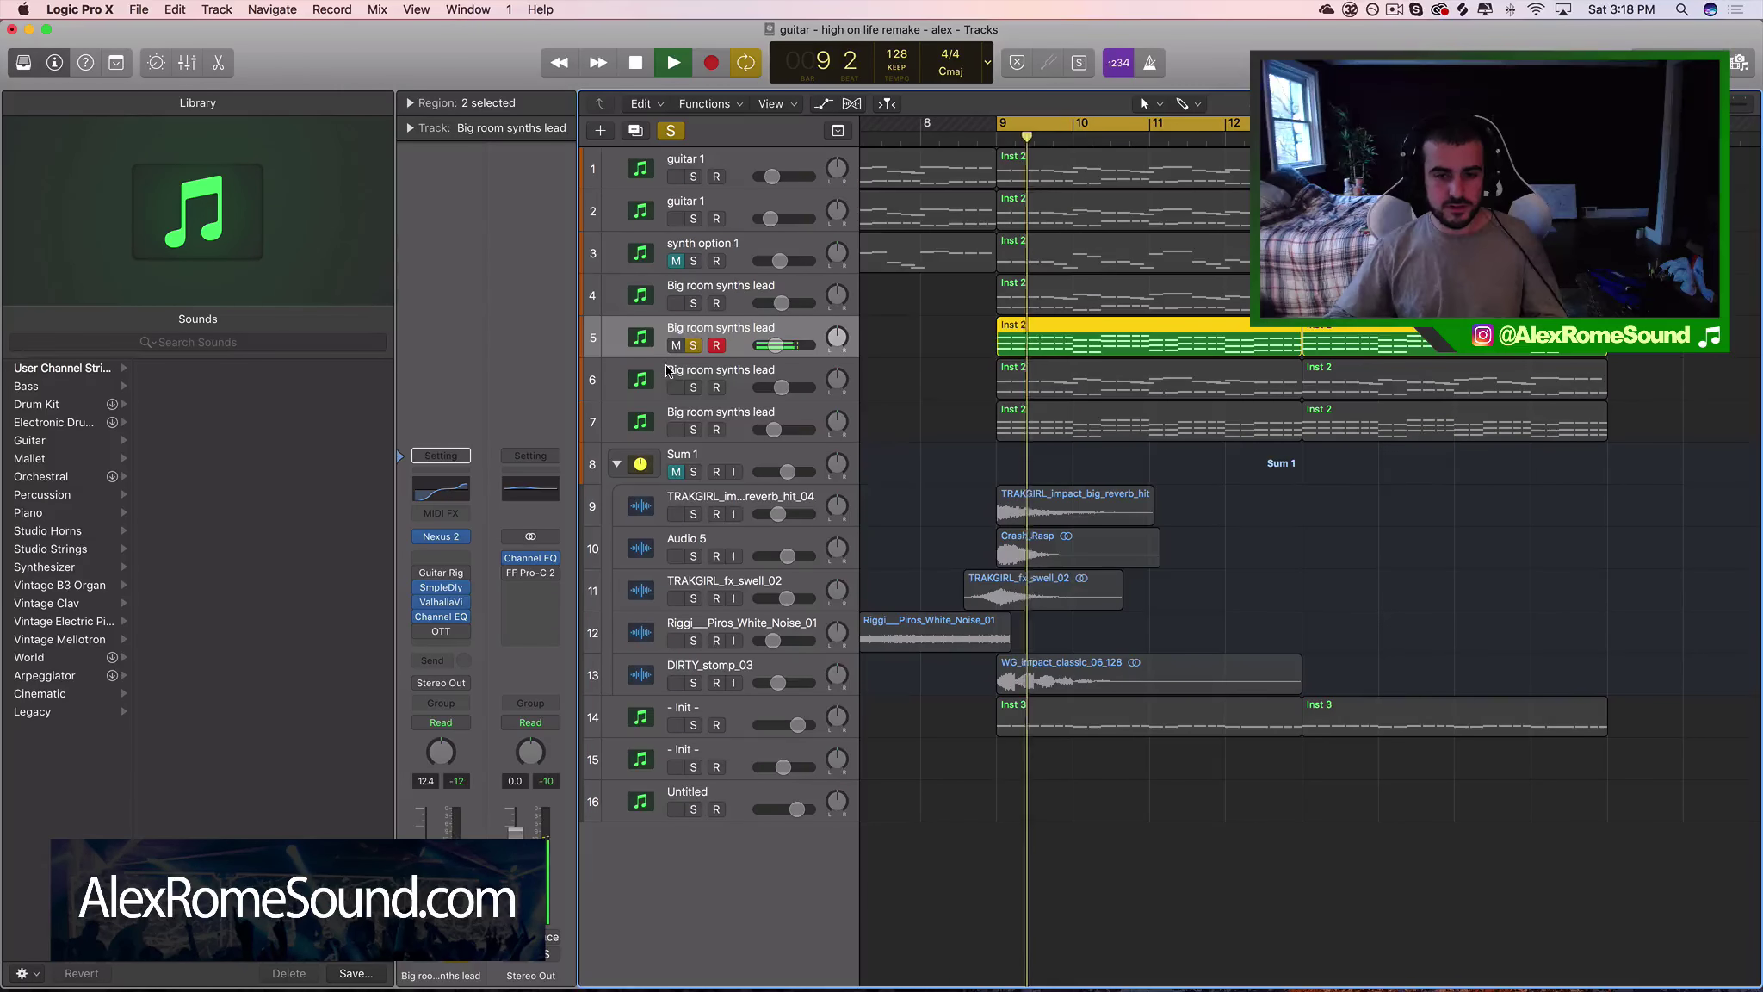
click(694, 345)
Audition the track 4 lead in solo, set its Nexus 2 amp modifier decay to -69, and clear the solo
click(694, 303)
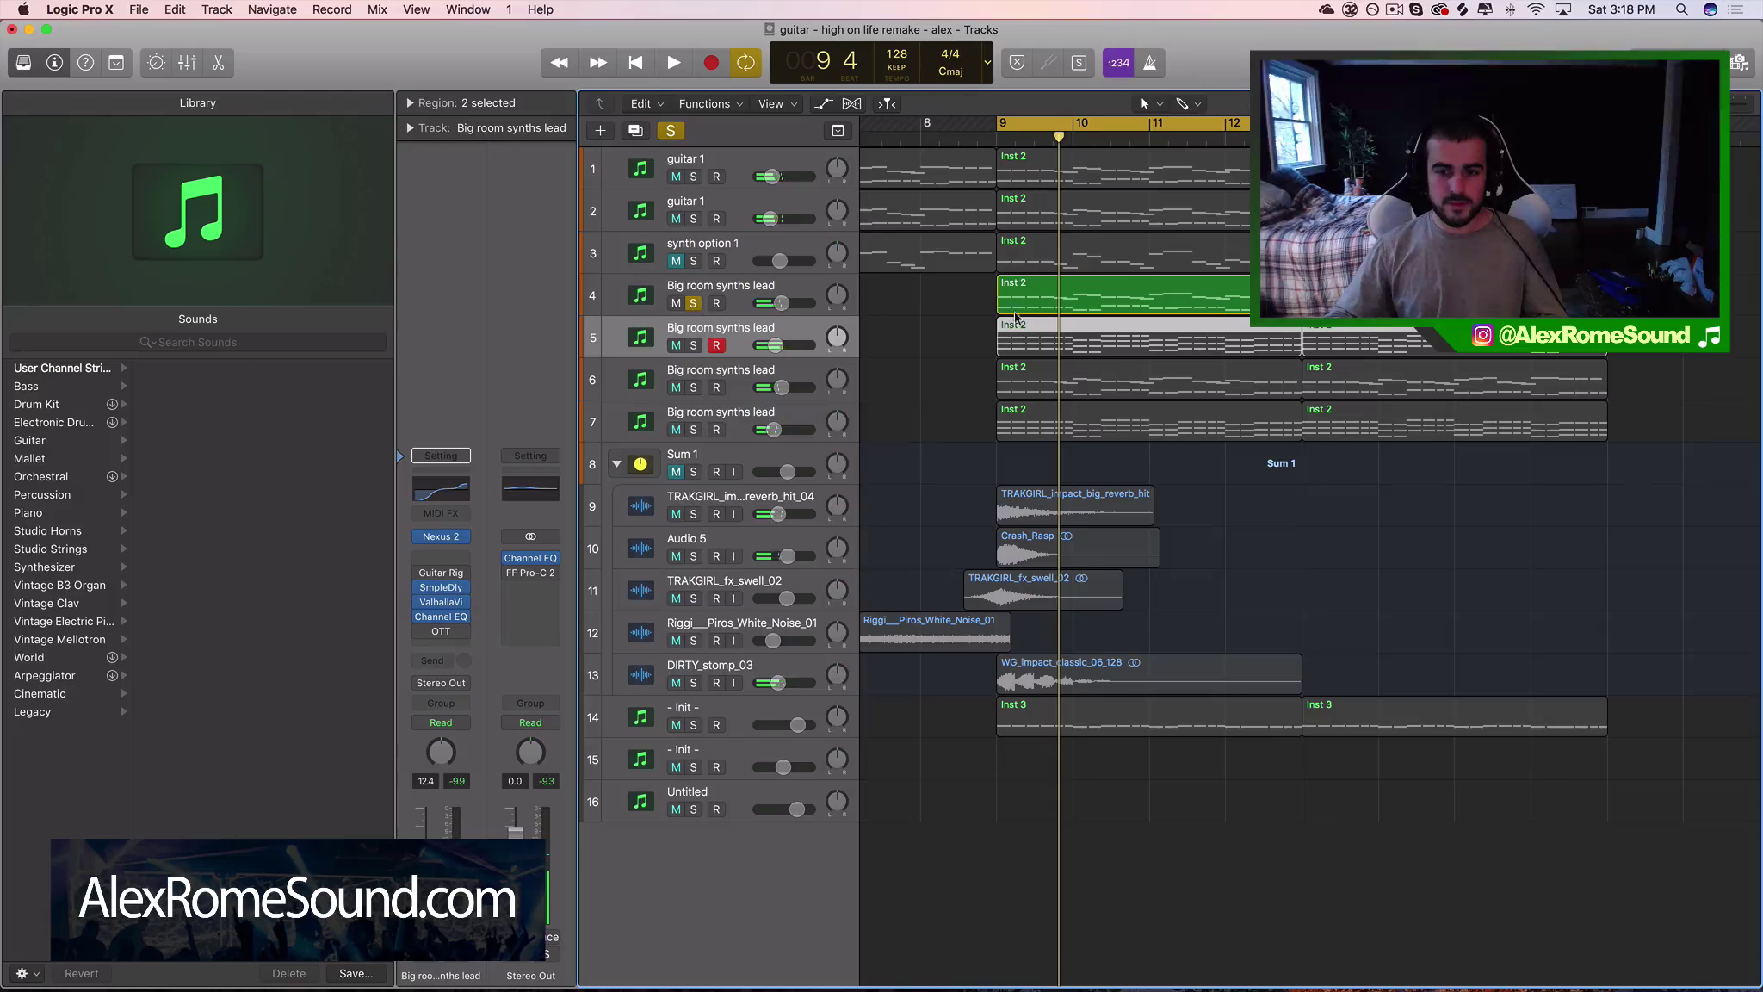
key(space)
click(735, 298)
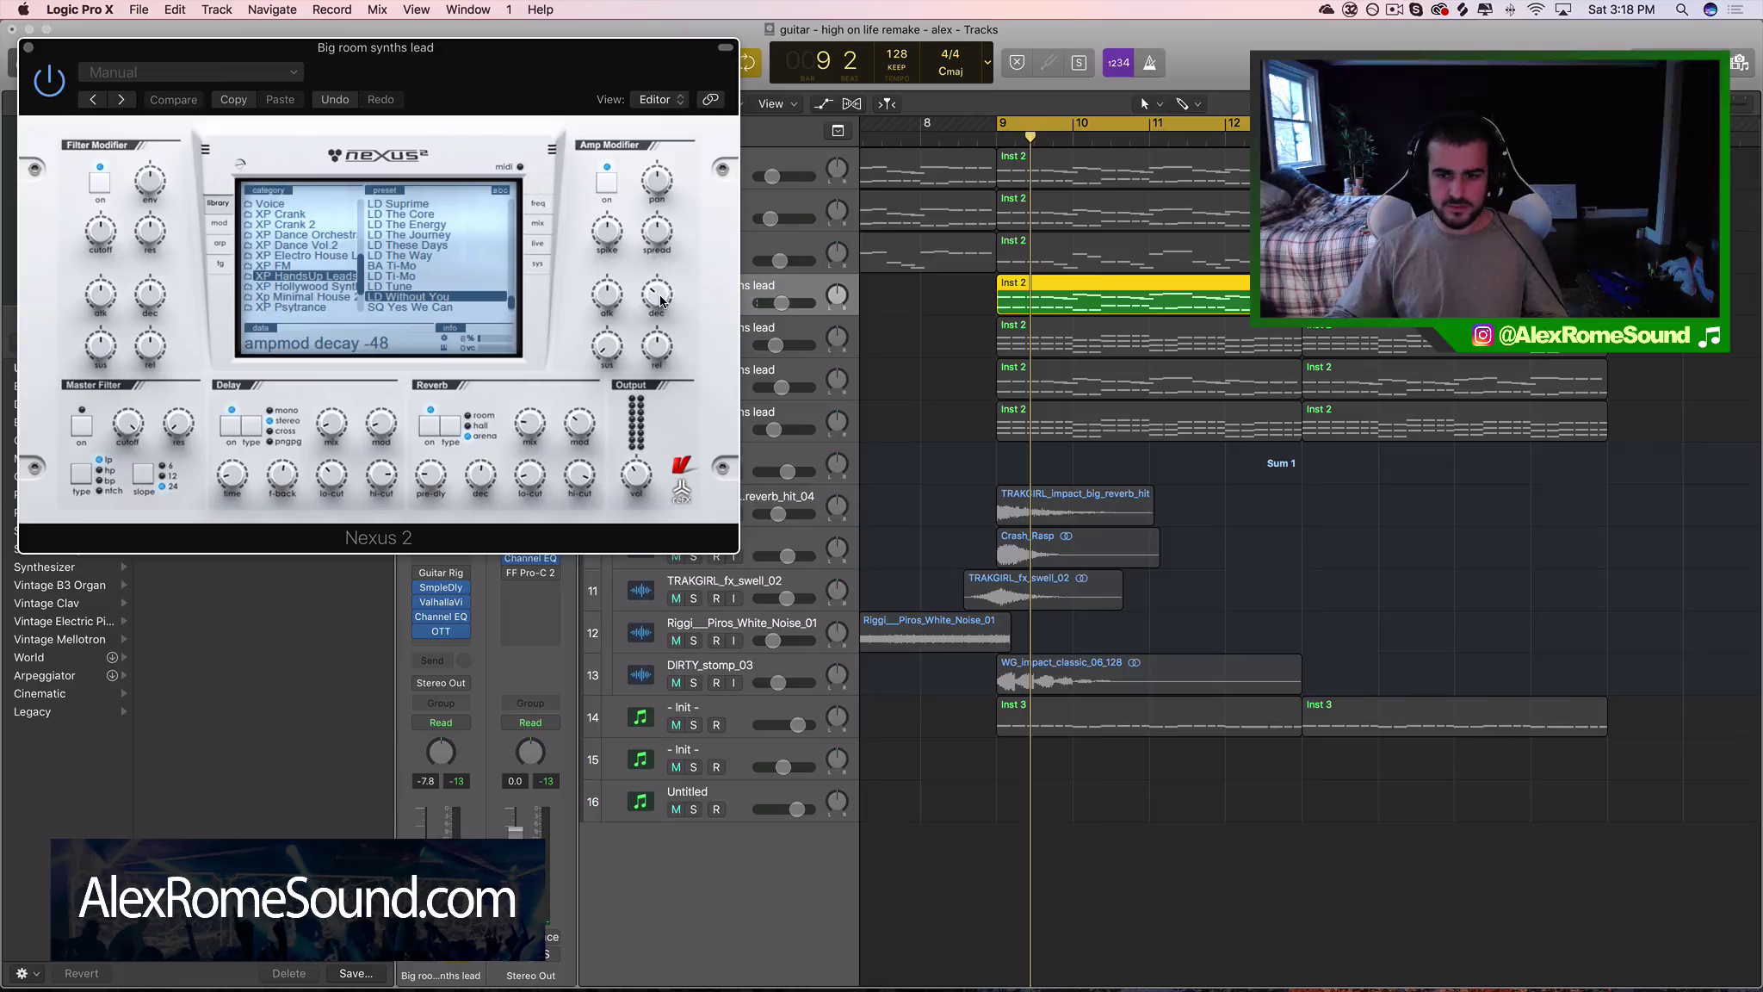
key(space)
drag(661, 300, 654, 315)
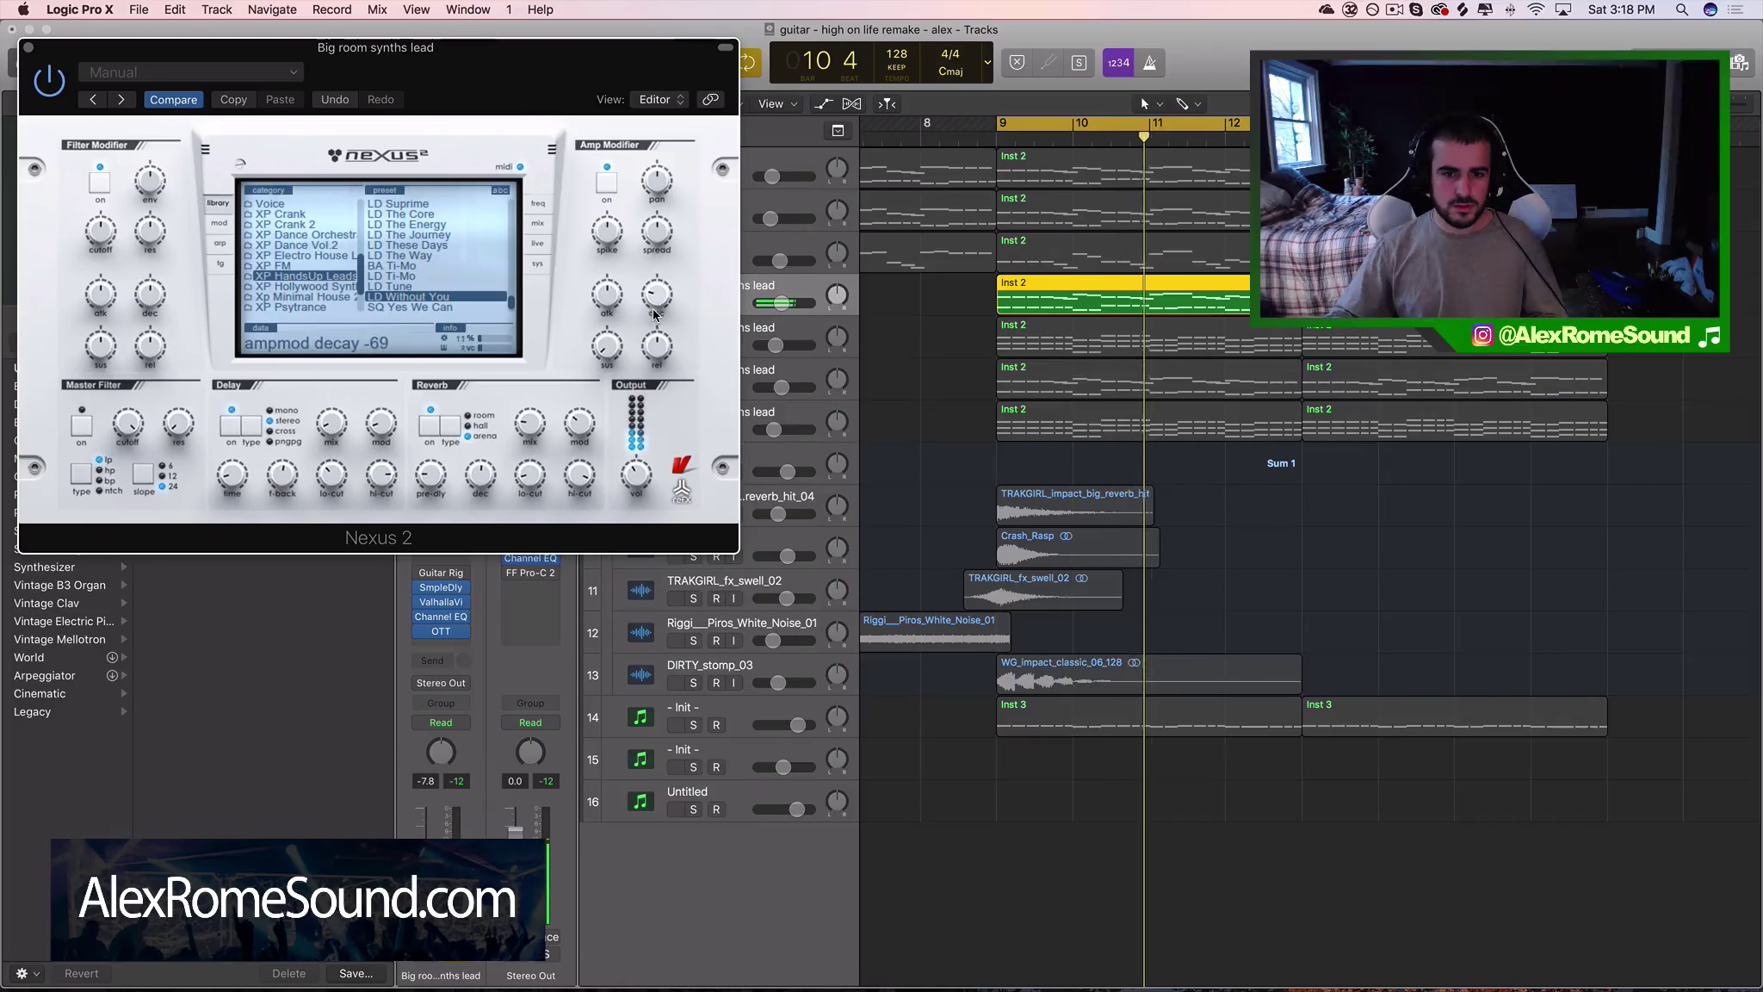
click(28, 48)
key(space)
click(693, 303)
Audition both guitar 1 tracks together in solo, highlight their four regions from bar 9, and clear both solos
click(693, 176)
click(693, 219)
click(731, 201)
scroll(1007, 370, right, 2)
key(space)
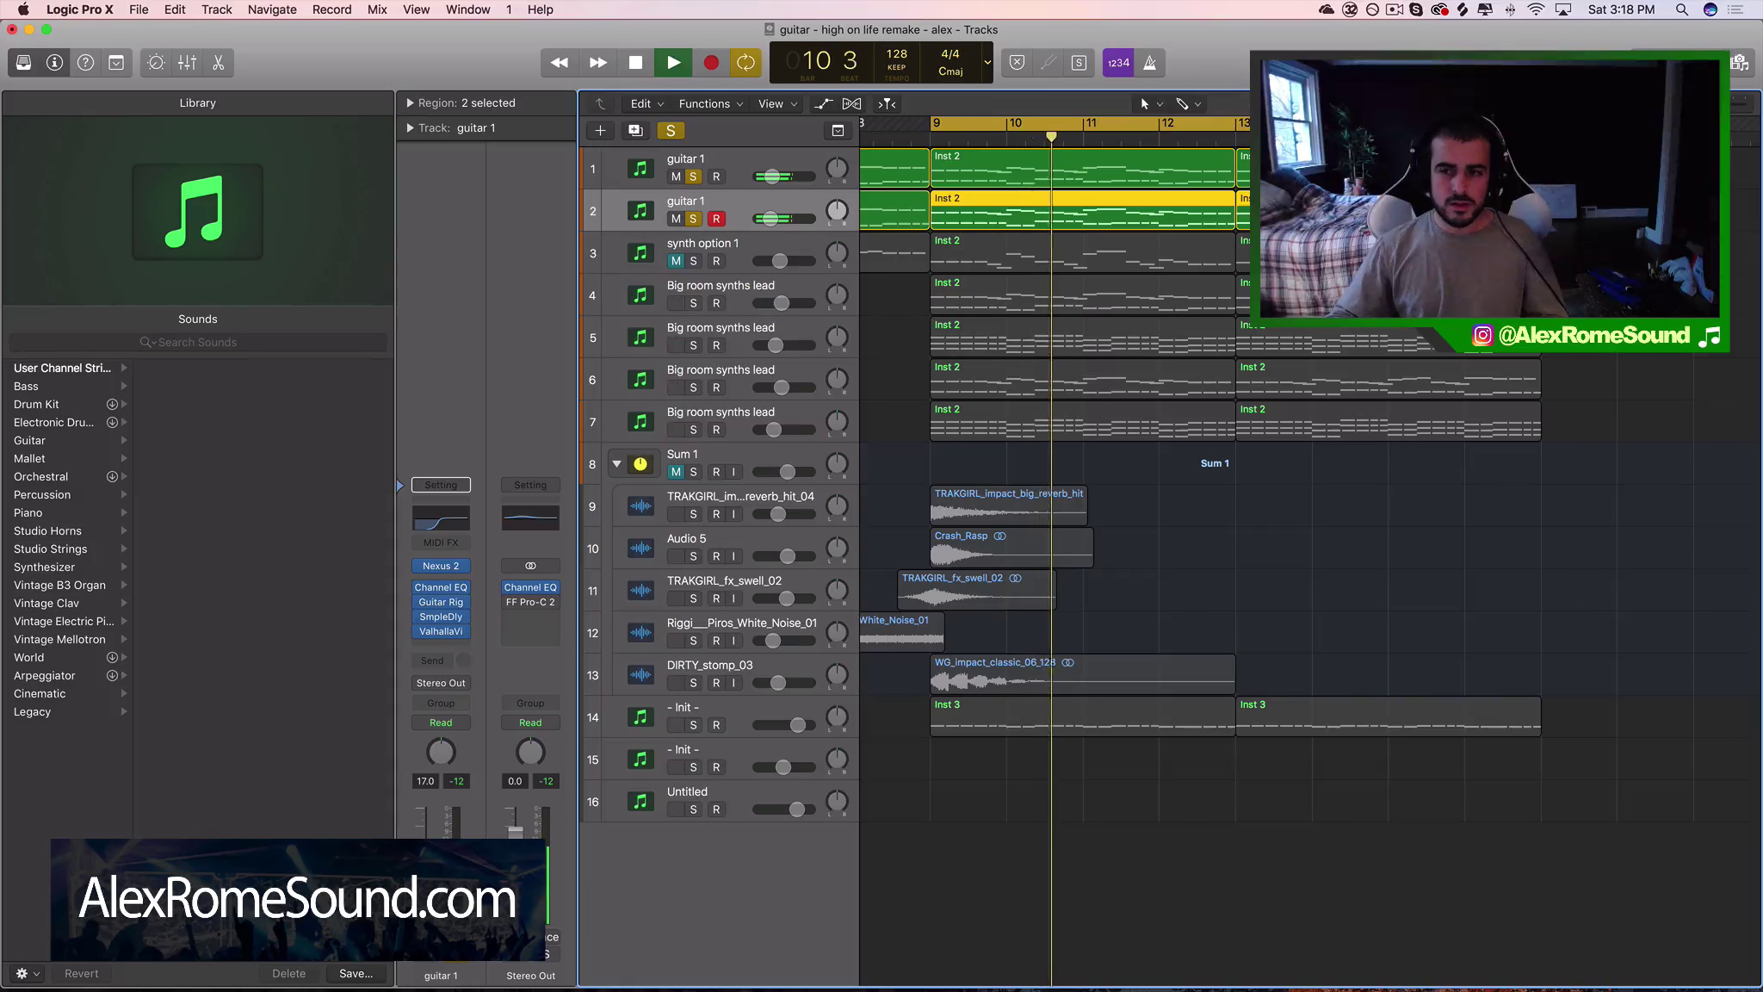
key(space)
drag(1575, 207, 1121, 189)
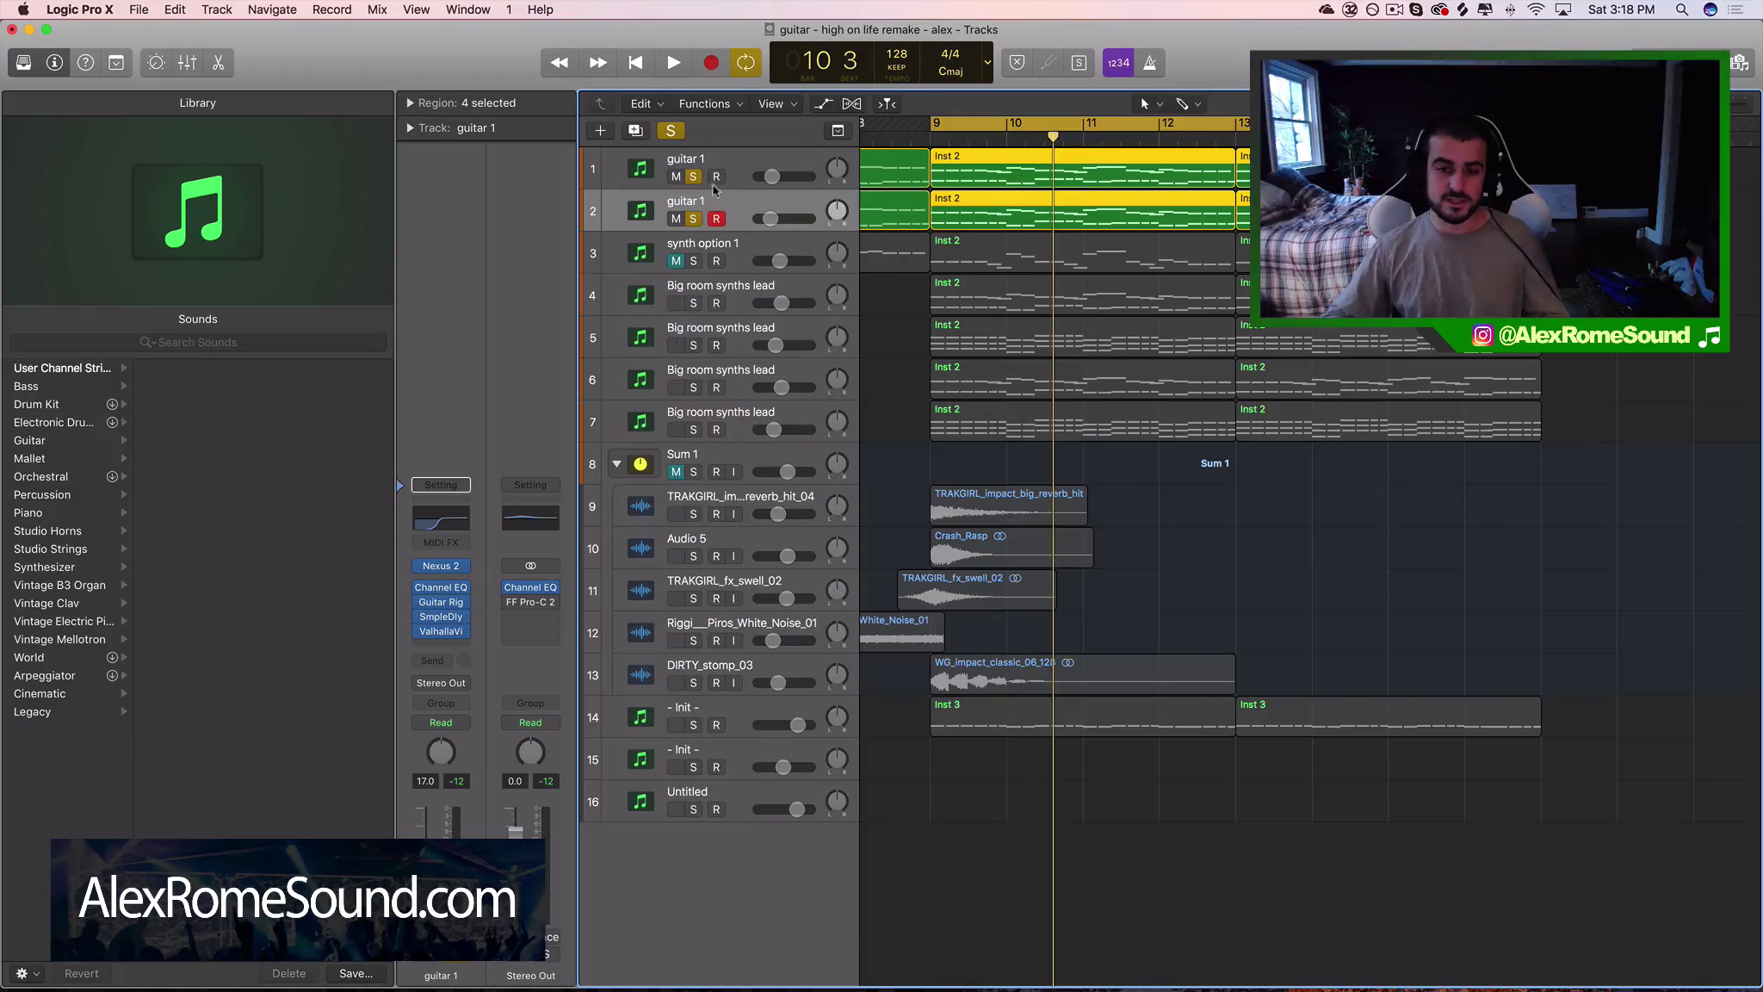
click(696, 219)
click(696, 179)
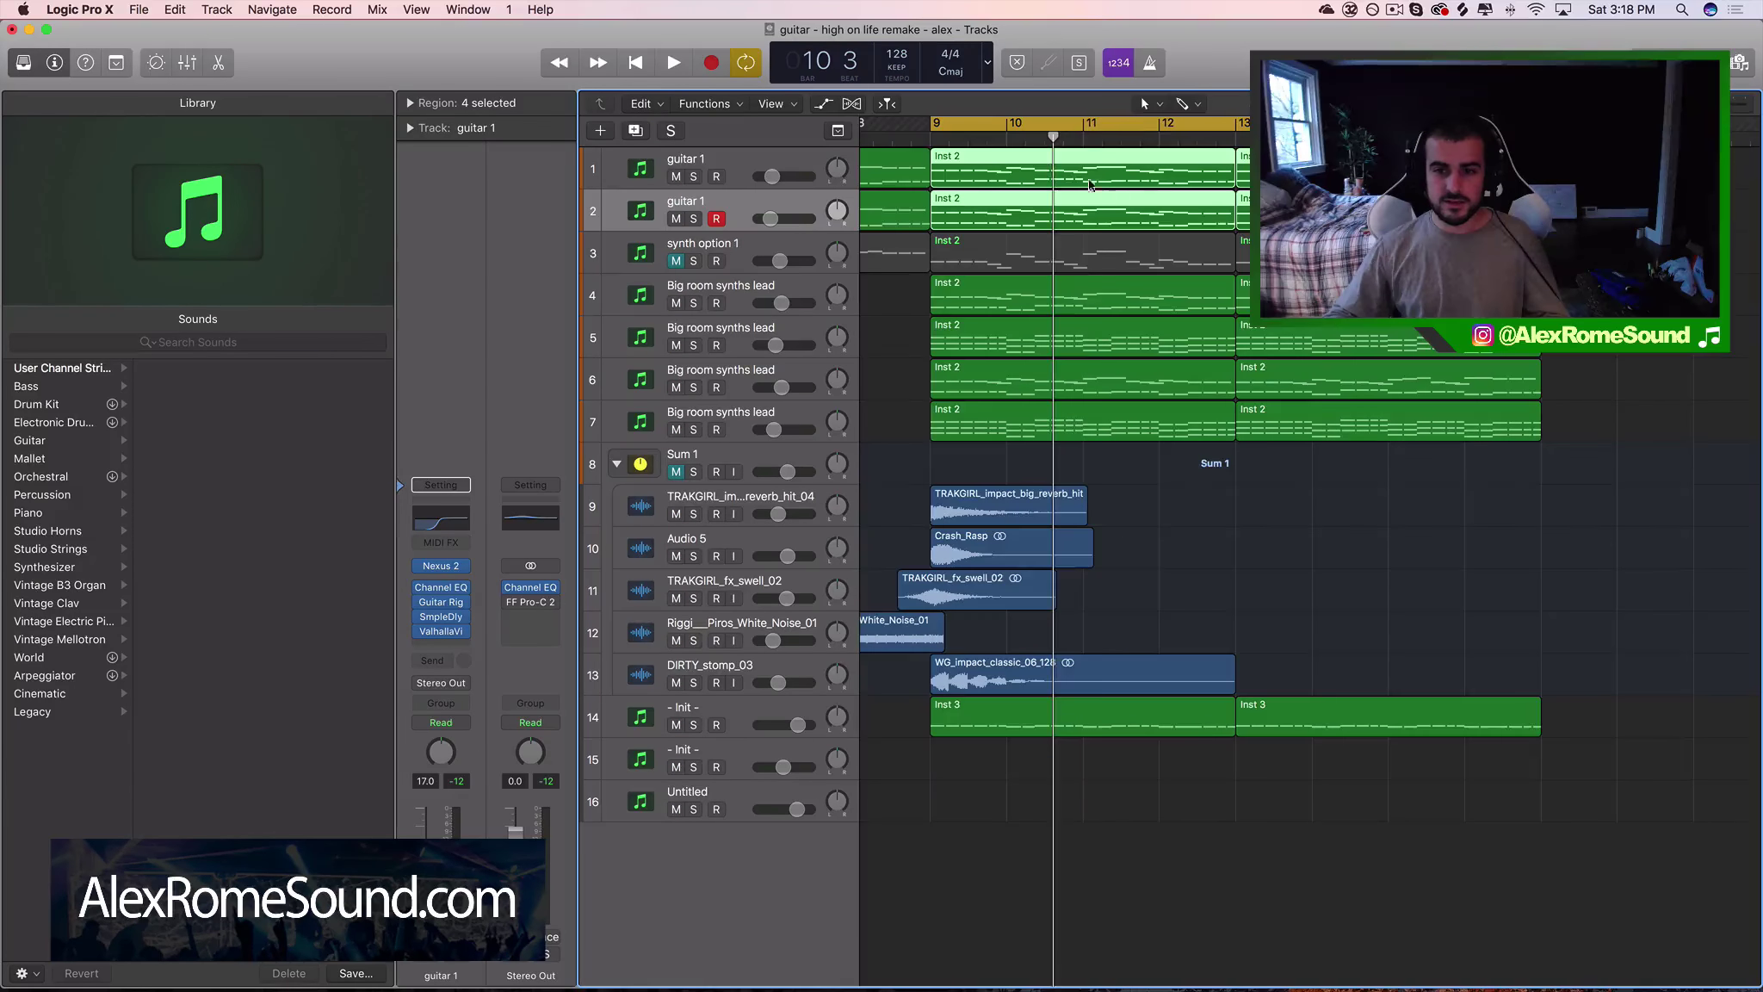
Lower the volume of the Serum - Init - track 14 to -5.4 dB while the full mix plays
scroll(934, 262, down, 6)
key(space)
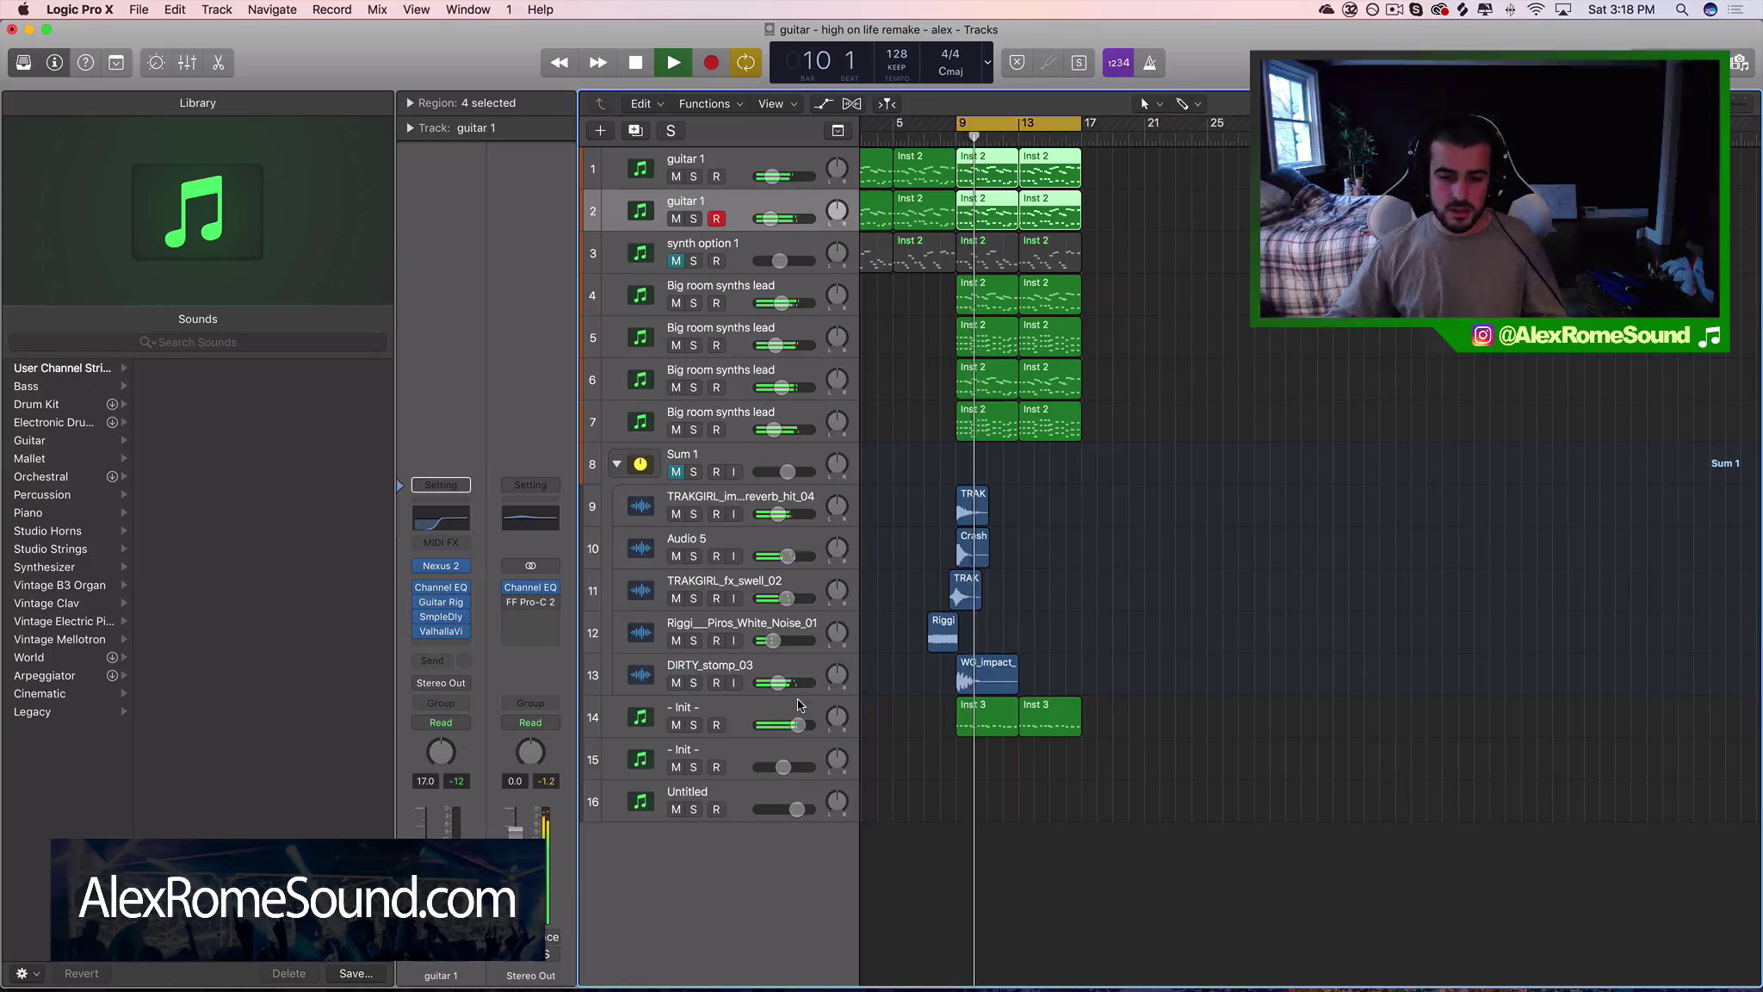
drag(798, 724, 783, 728)
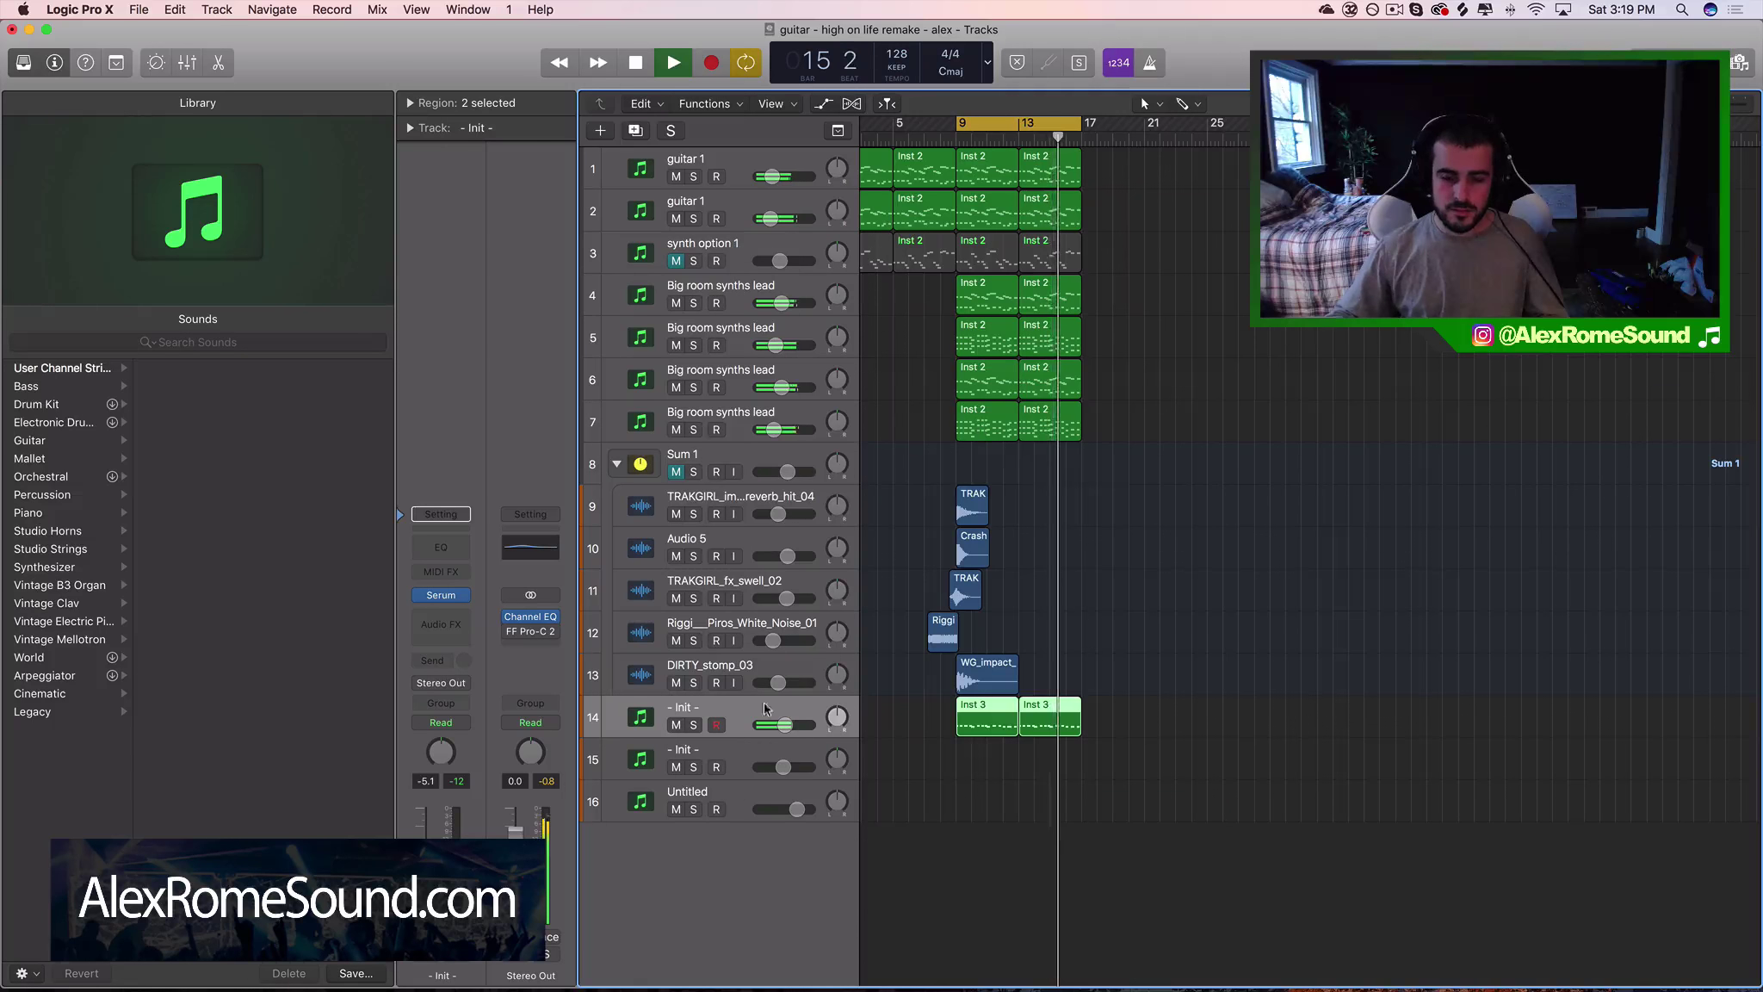
drag(785, 725, 784, 725)
key(space)
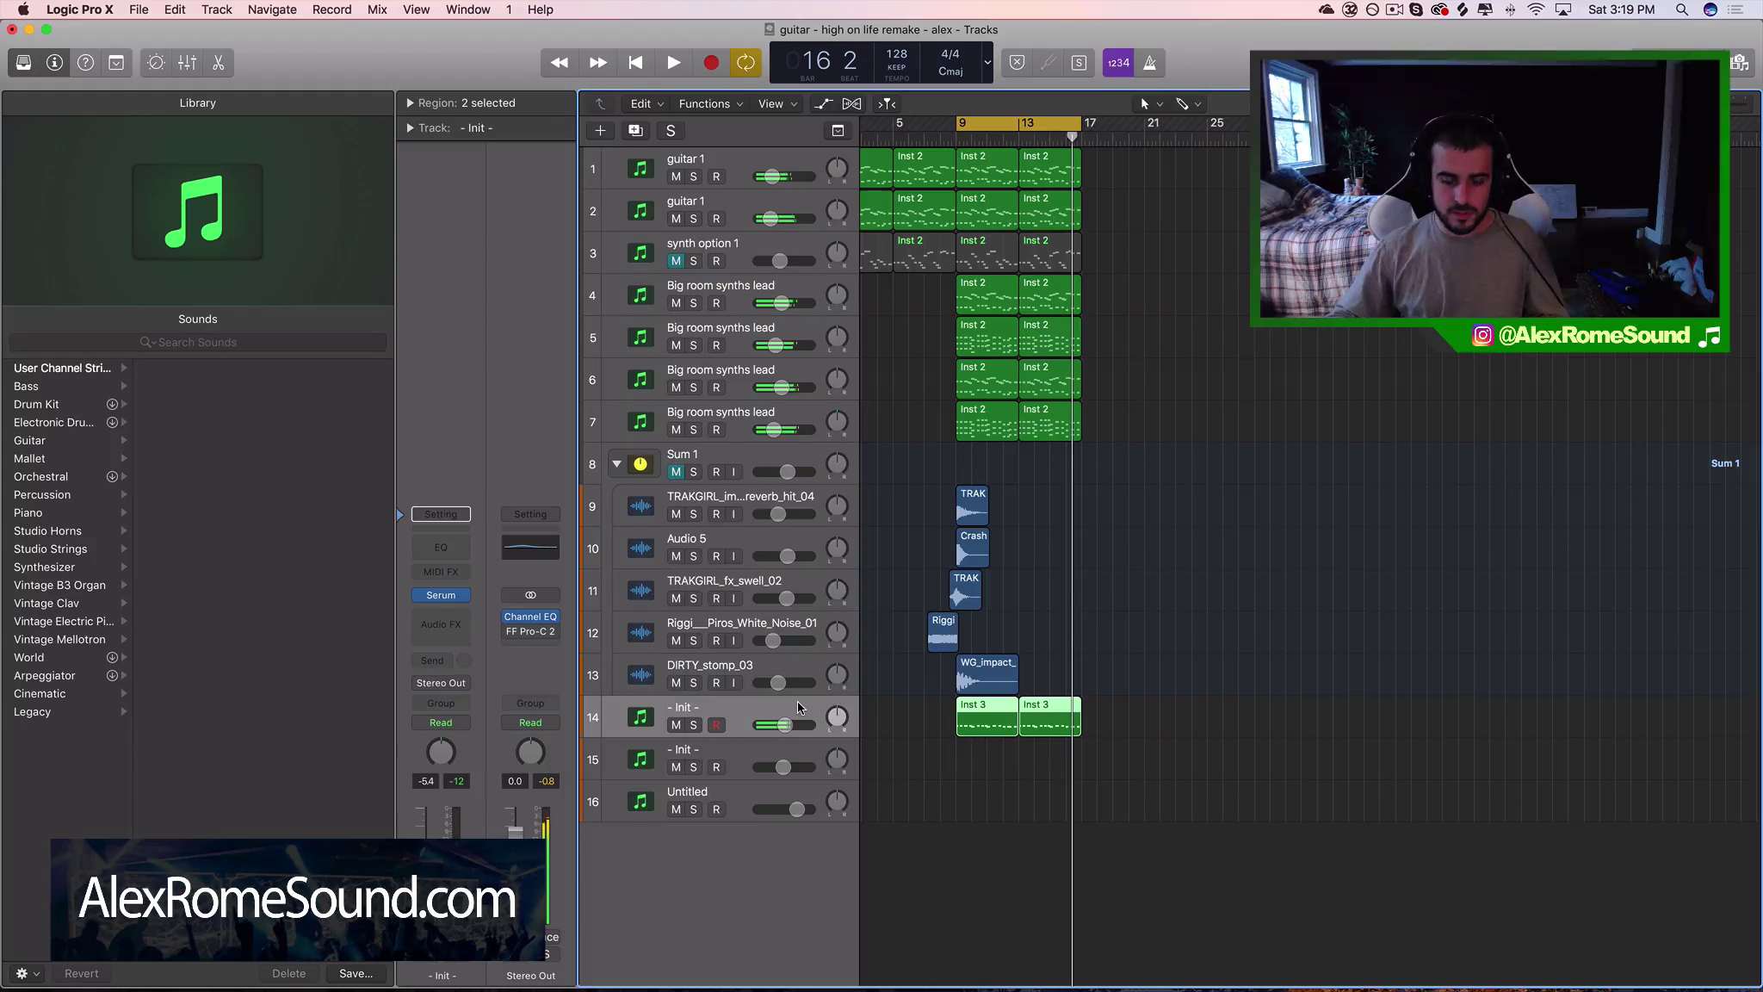
Solo the - Init - track 14, open its Serum synth, and examine the notes of its two regions in the Piano Roll
click(694, 725)
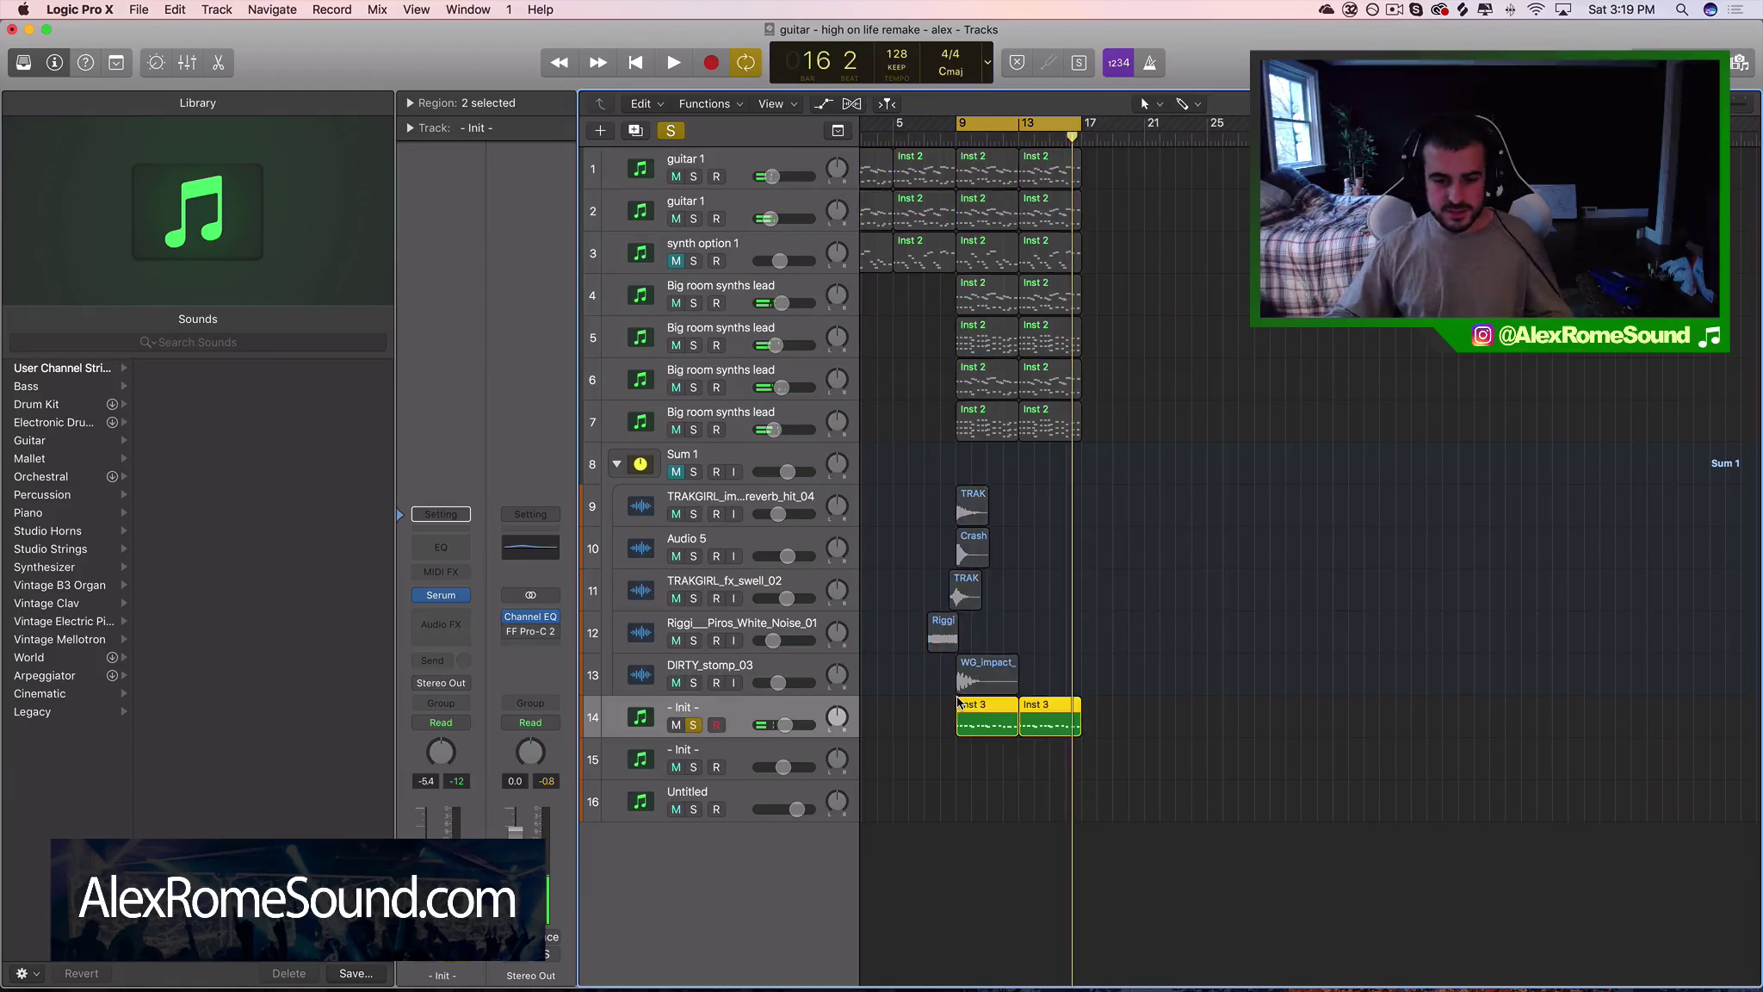
scroll(958, 701, up, 4)
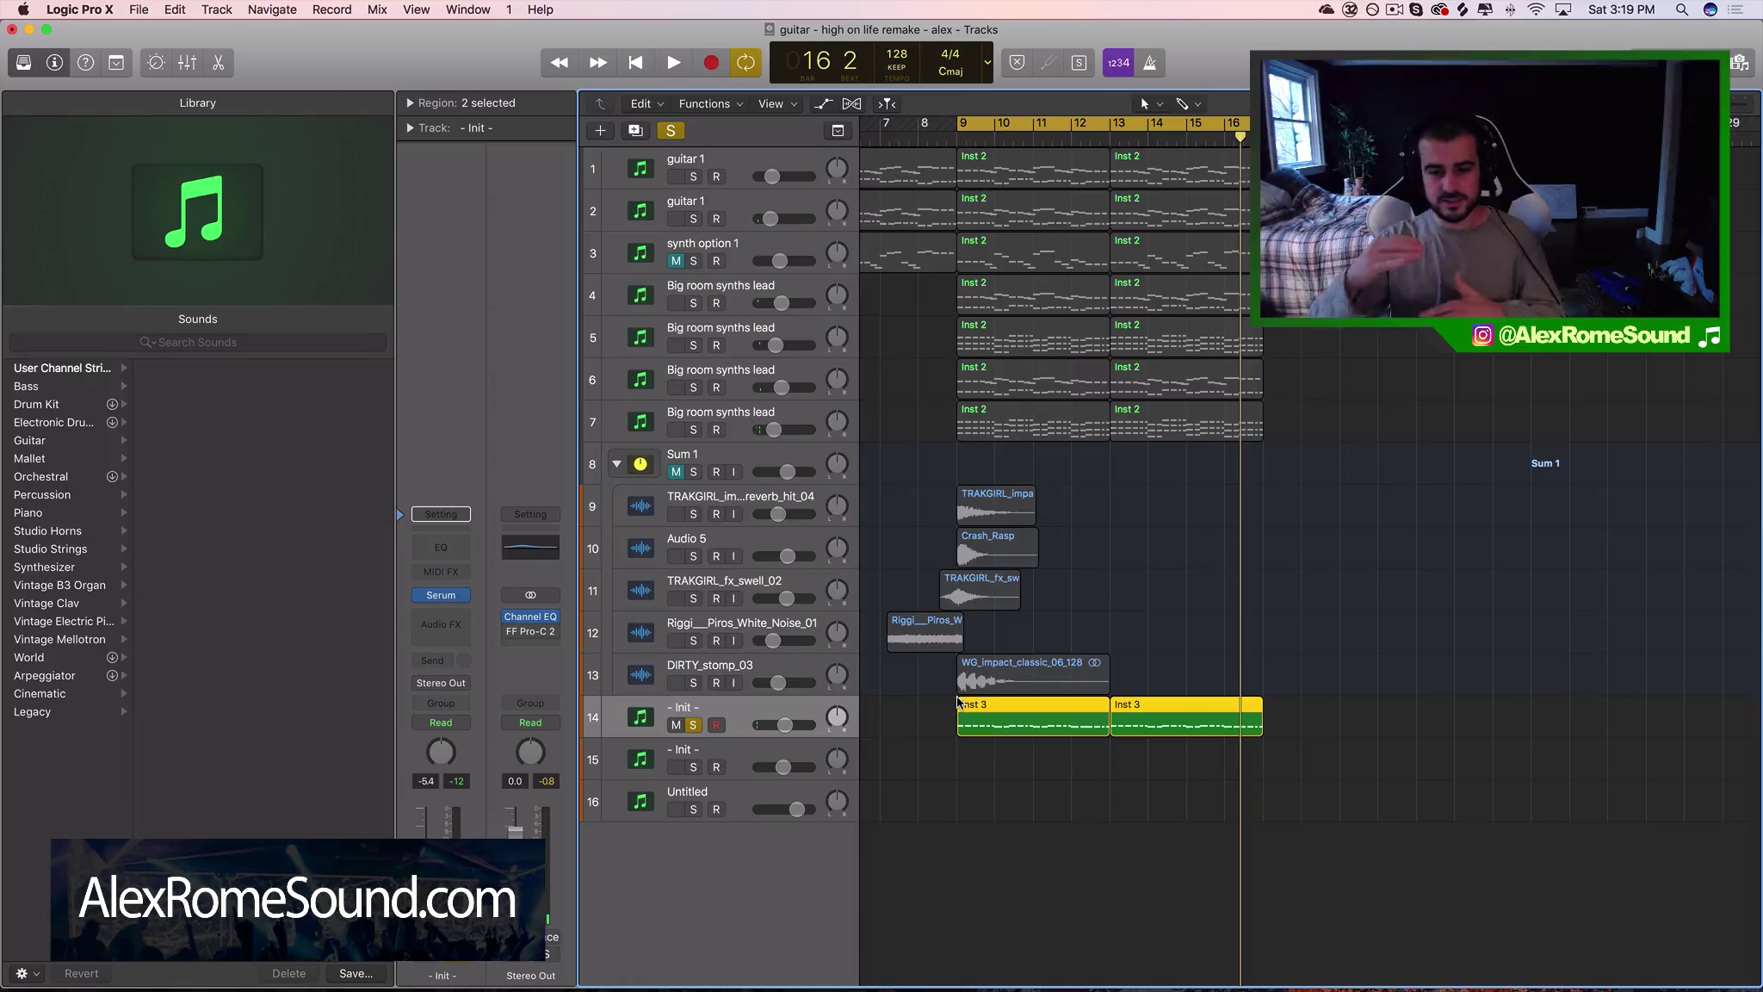
drag(1389, 742, 1015, 728)
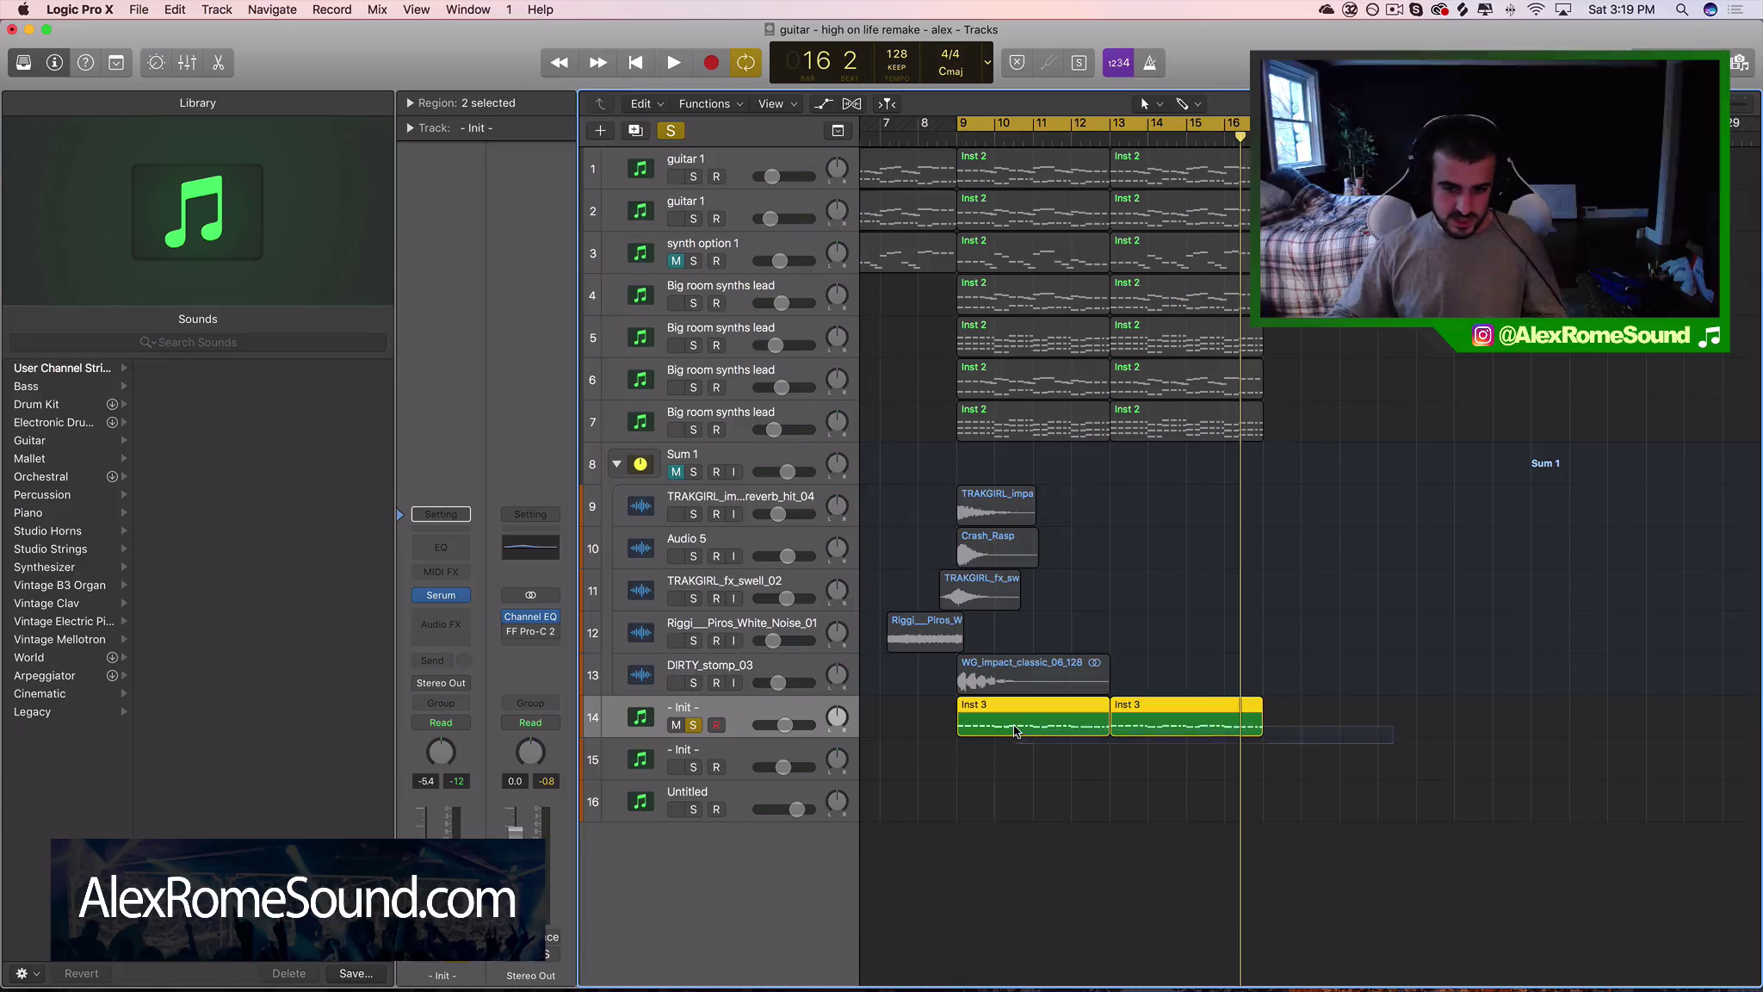
click(463, 595)
click(1233, 718)
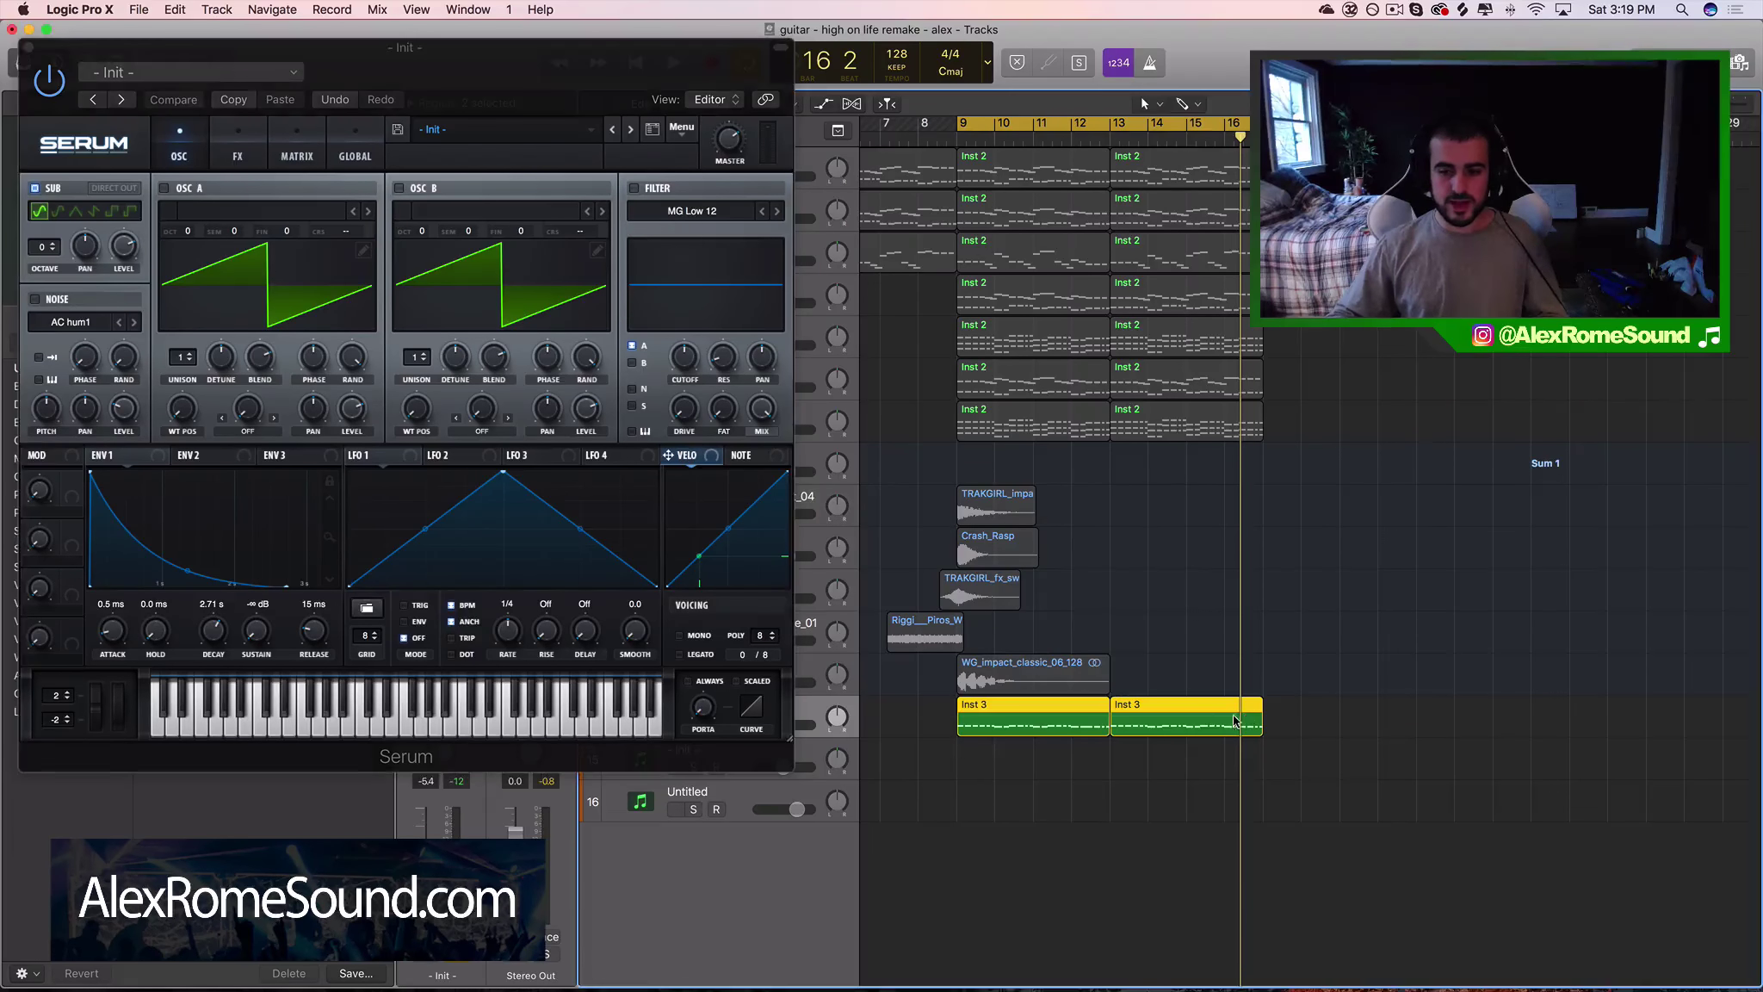
double_click(1056, 716)
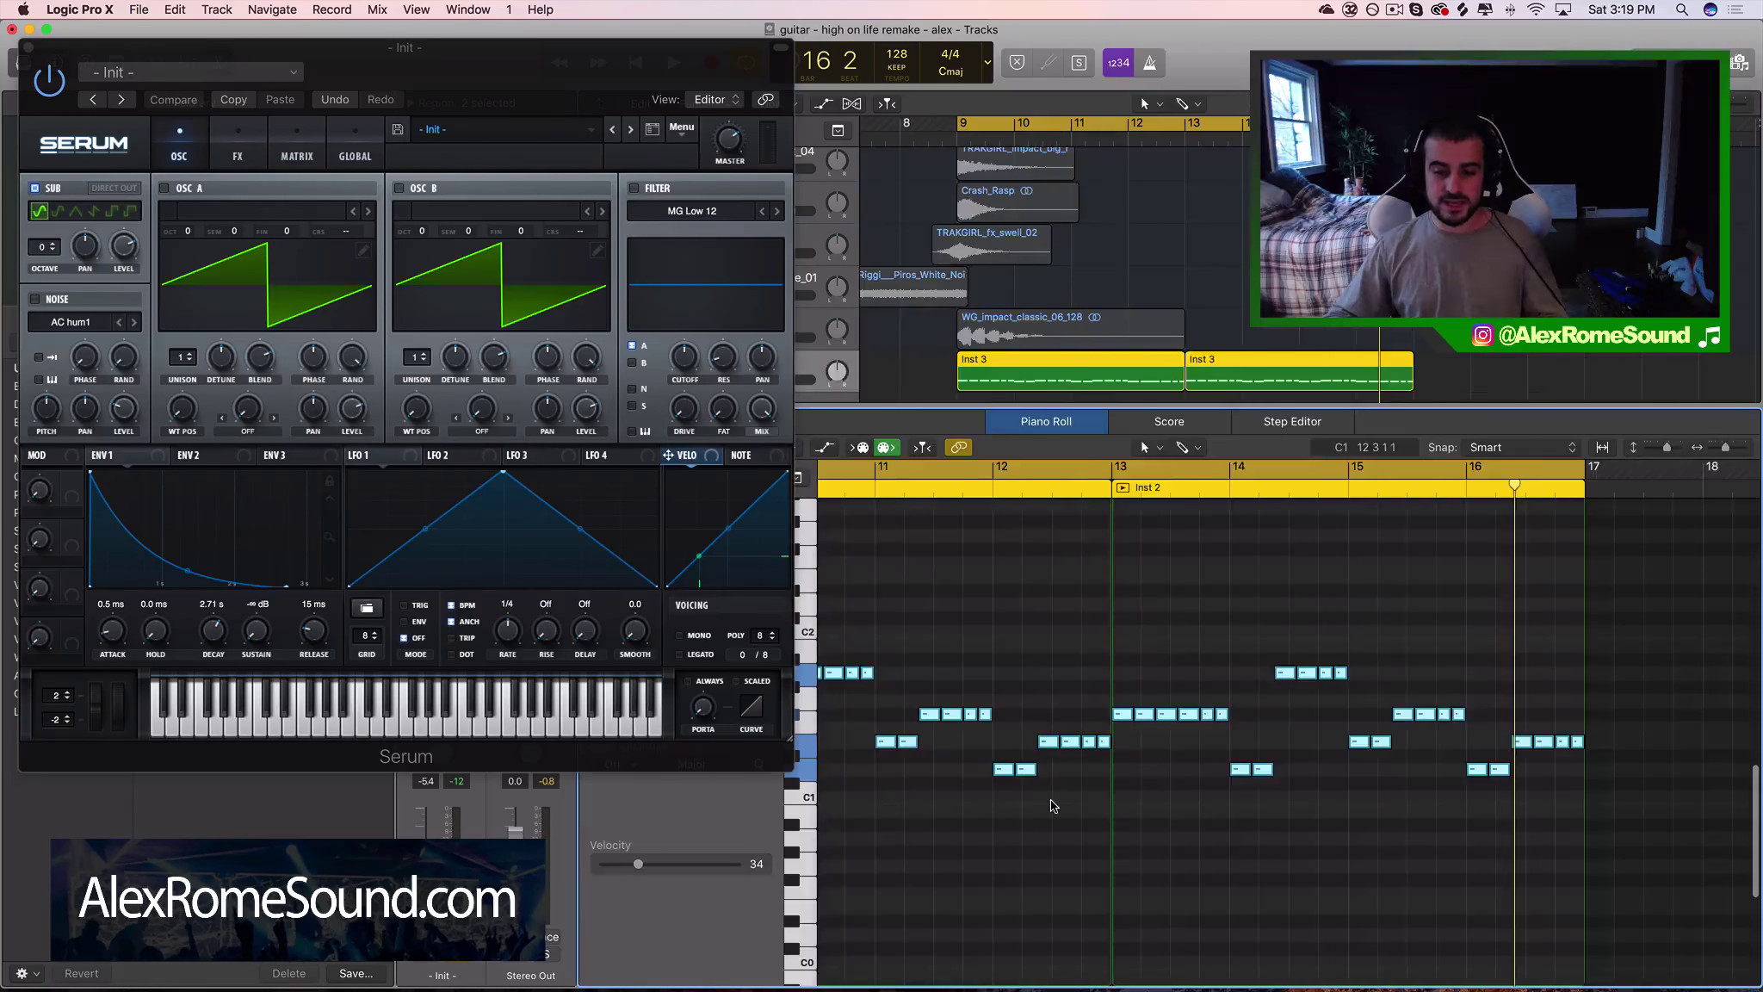
scroll(1054, 806, left, 5)
drag(1622, 901, 829, 663)
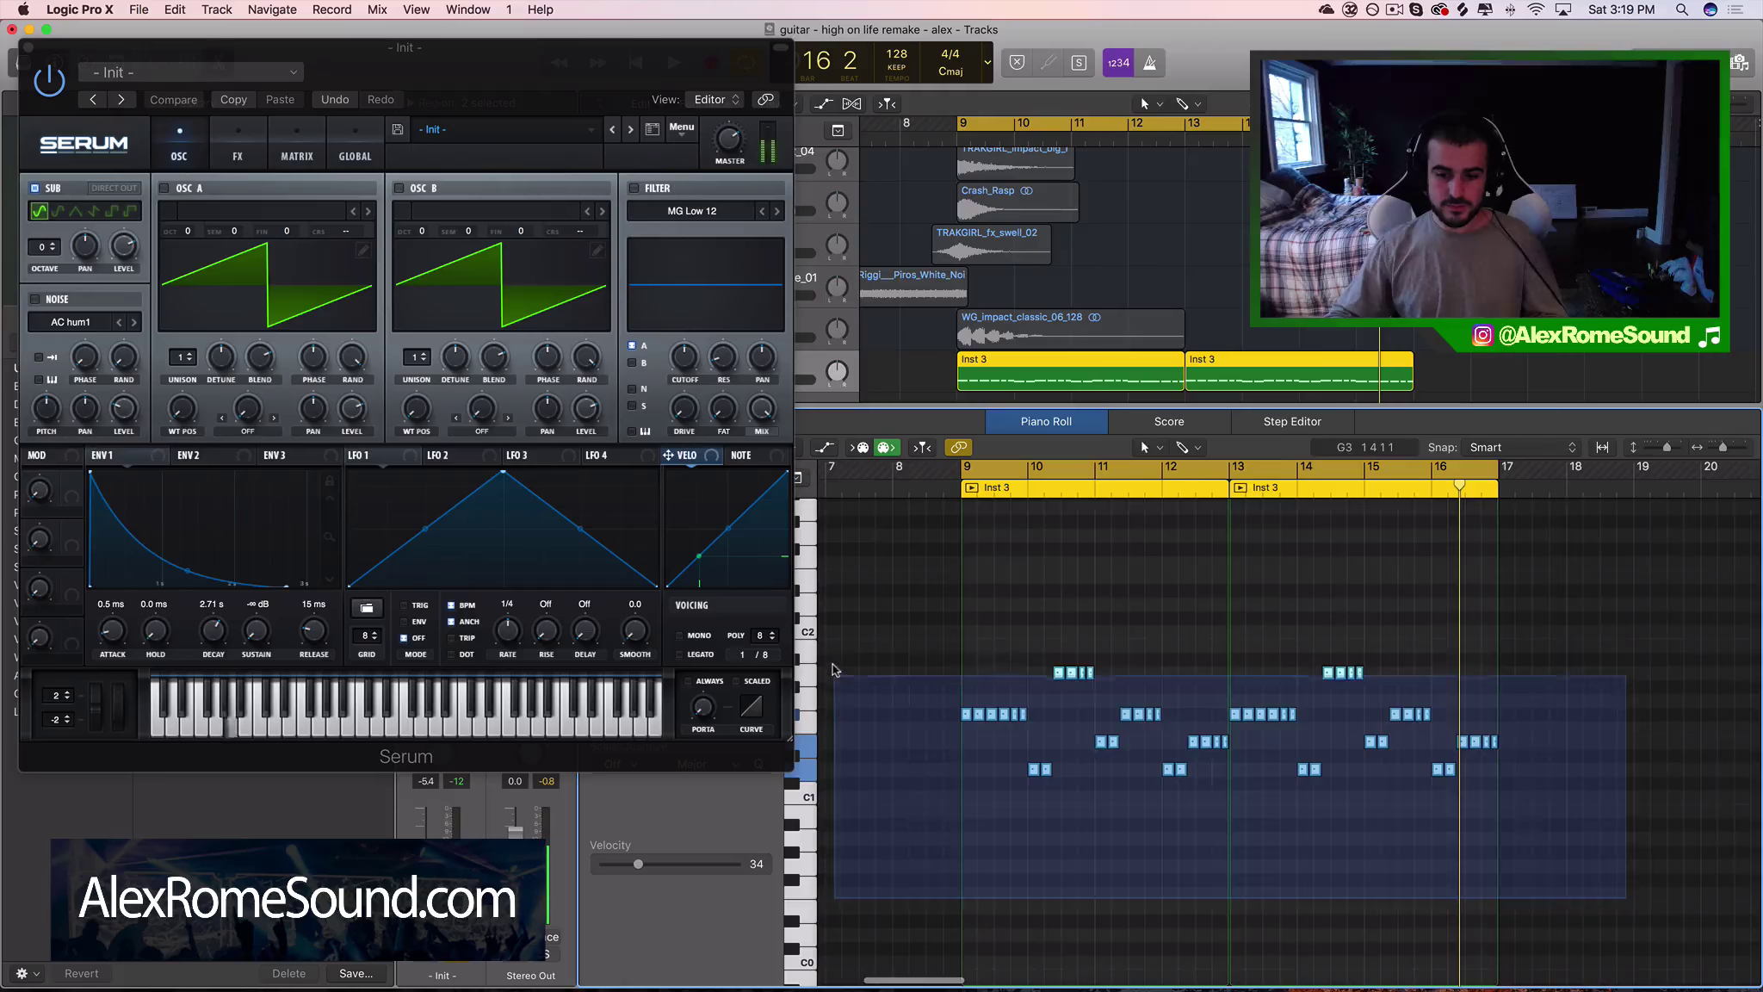
scroll(958, 737, up, 5)
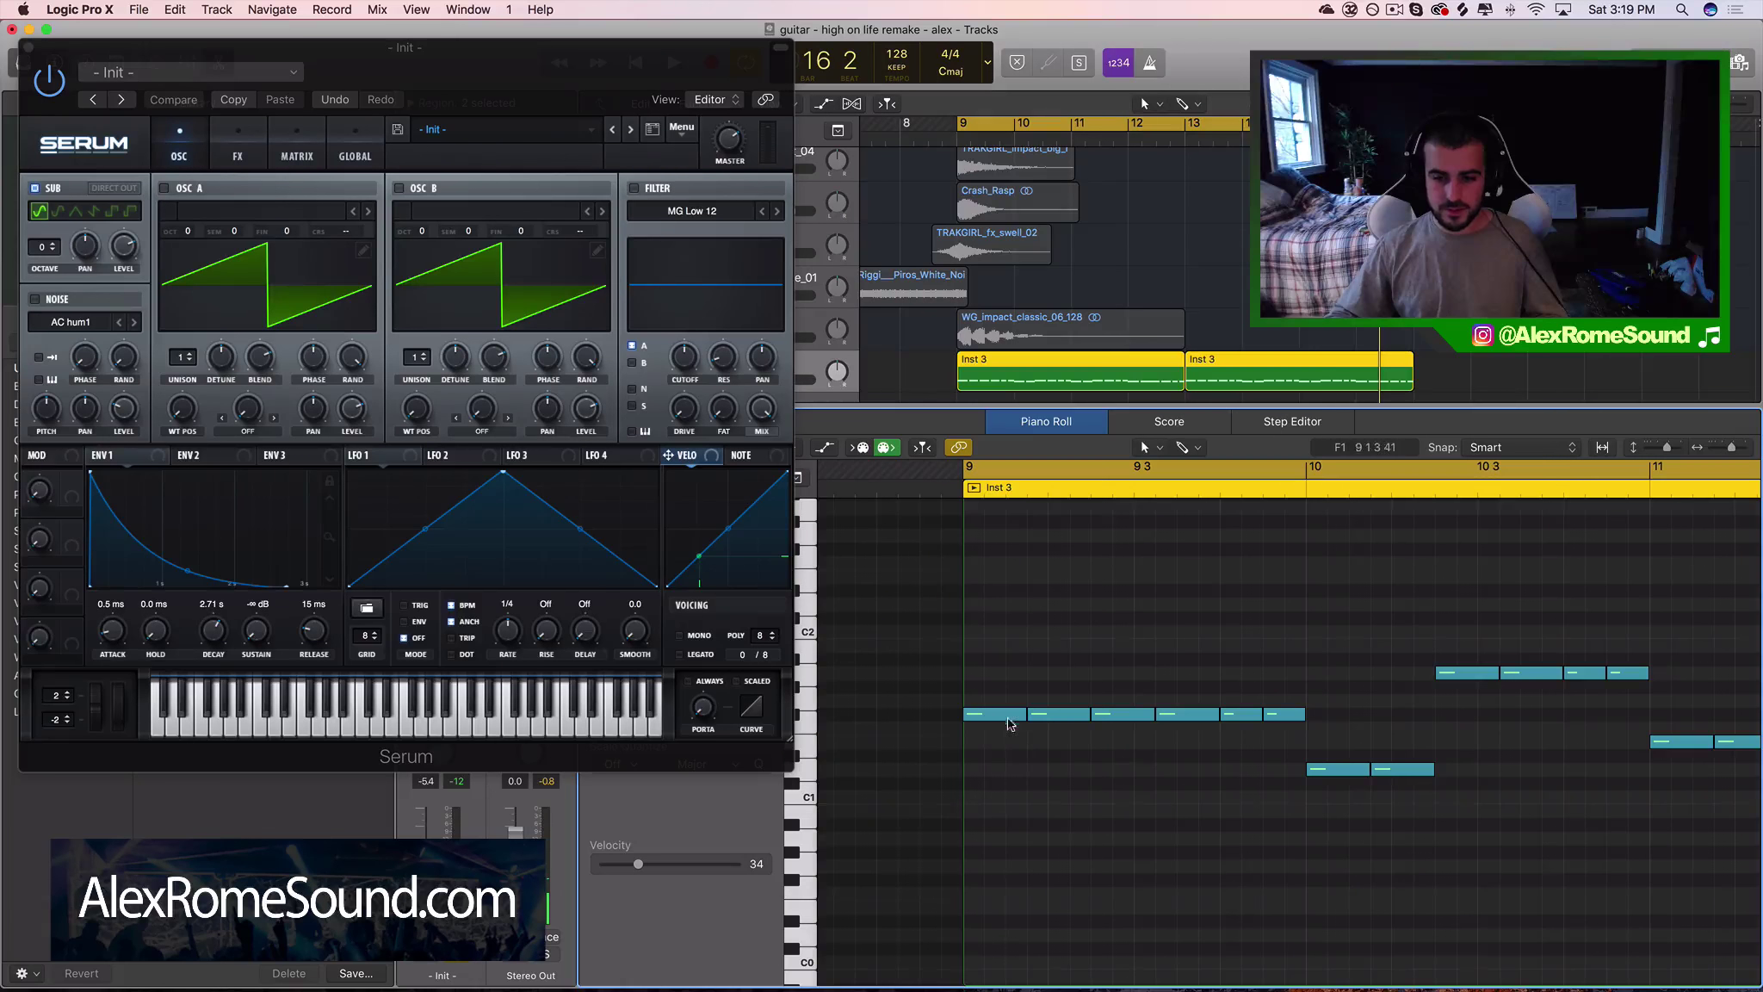
drag(1001, 672, 1303, 785)
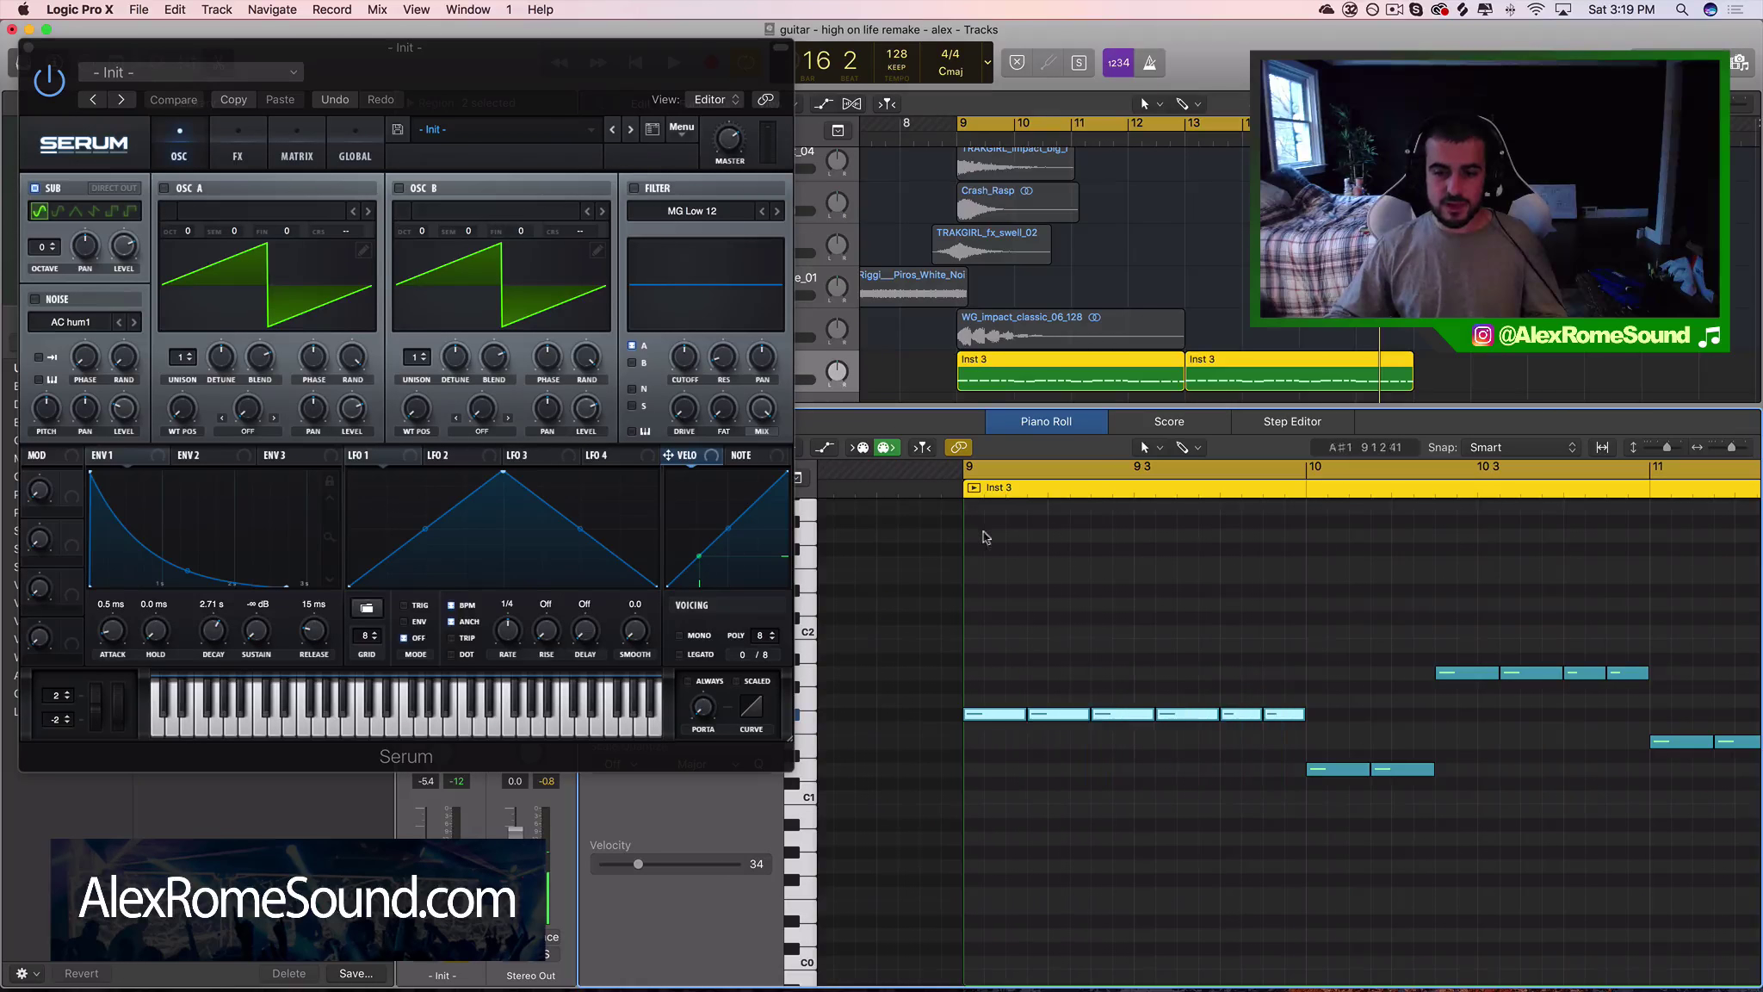
click(1055, 636)
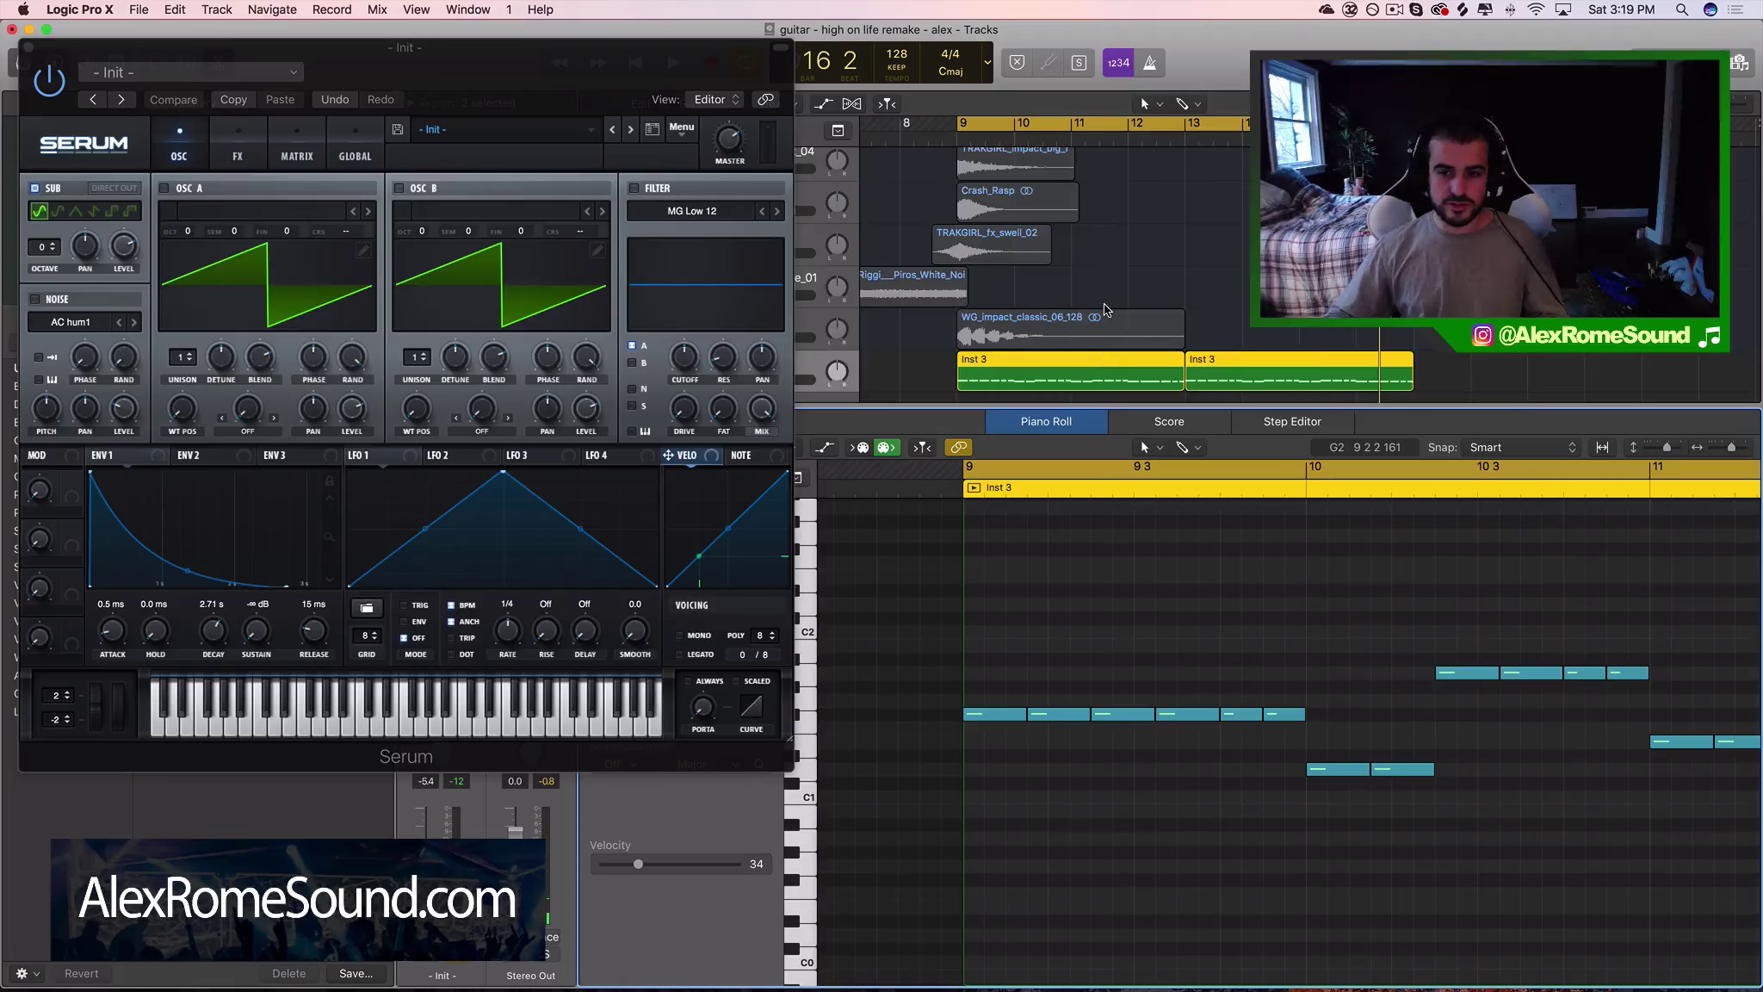
Compare the Serum part on track 14 with the chord layer on track 7 in solo, and clear their solos
scroll(1106, 310, up, 5)
scroll(1106, 309, left, 4)
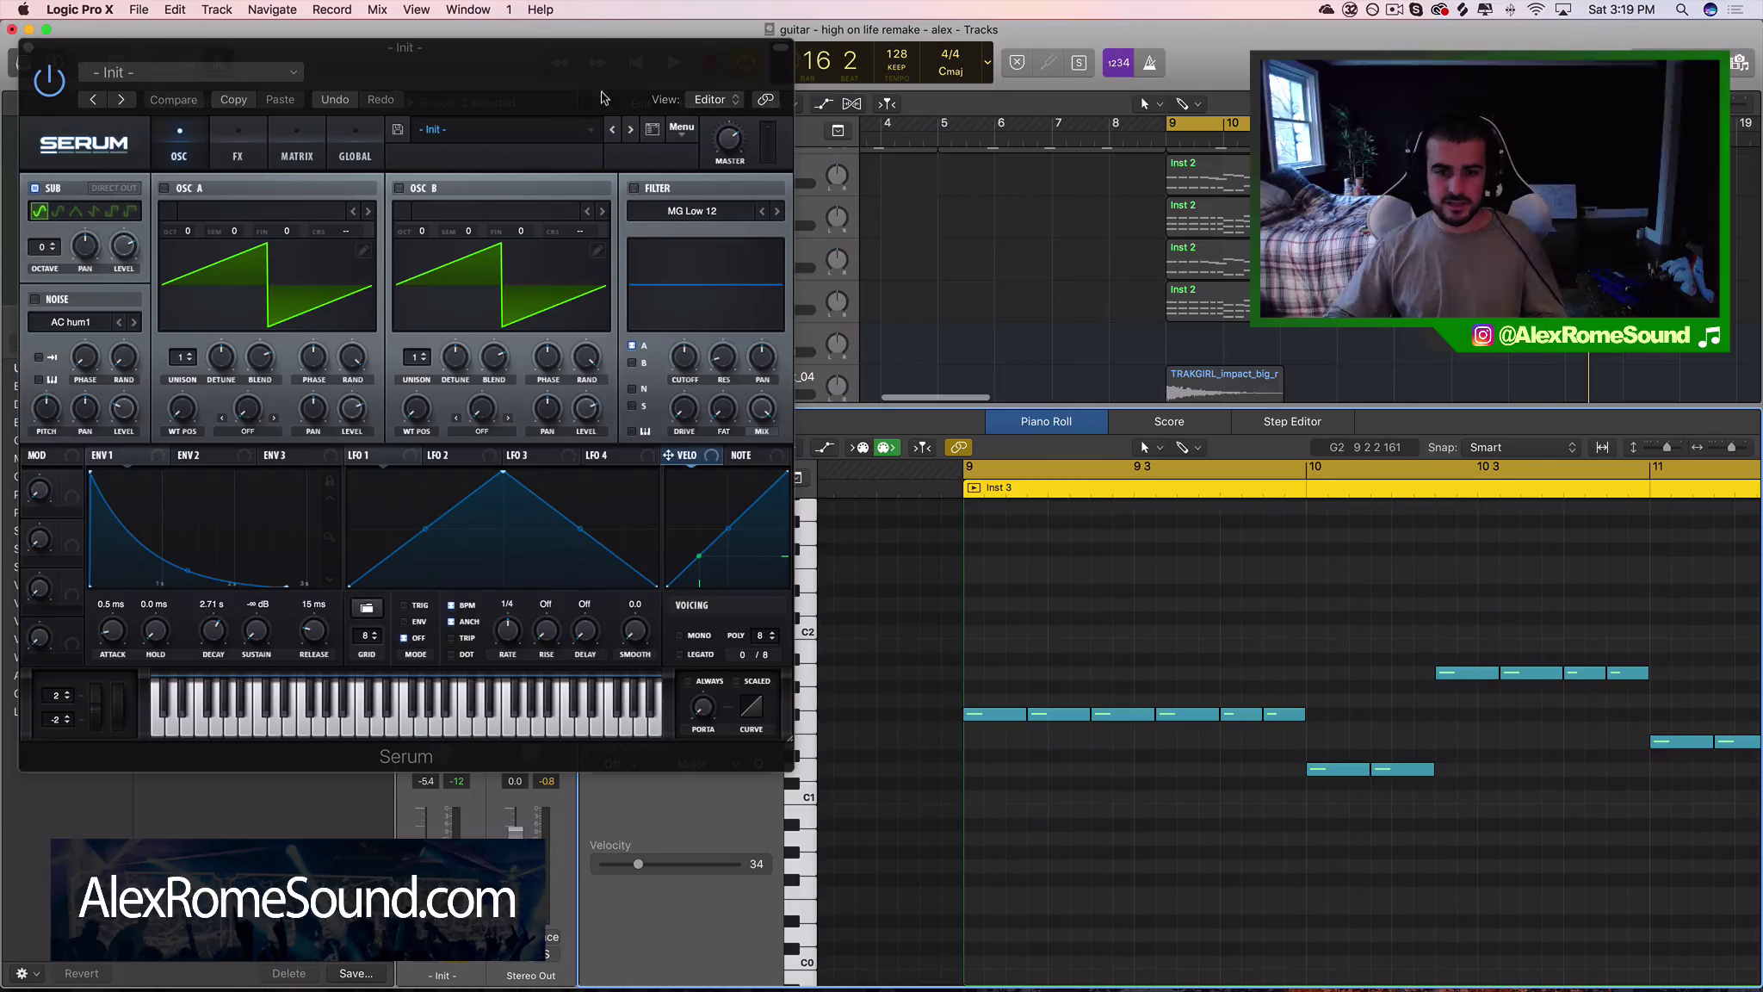
drag(602, 97, 408, 211)
scroll(694, 313, down, 5)
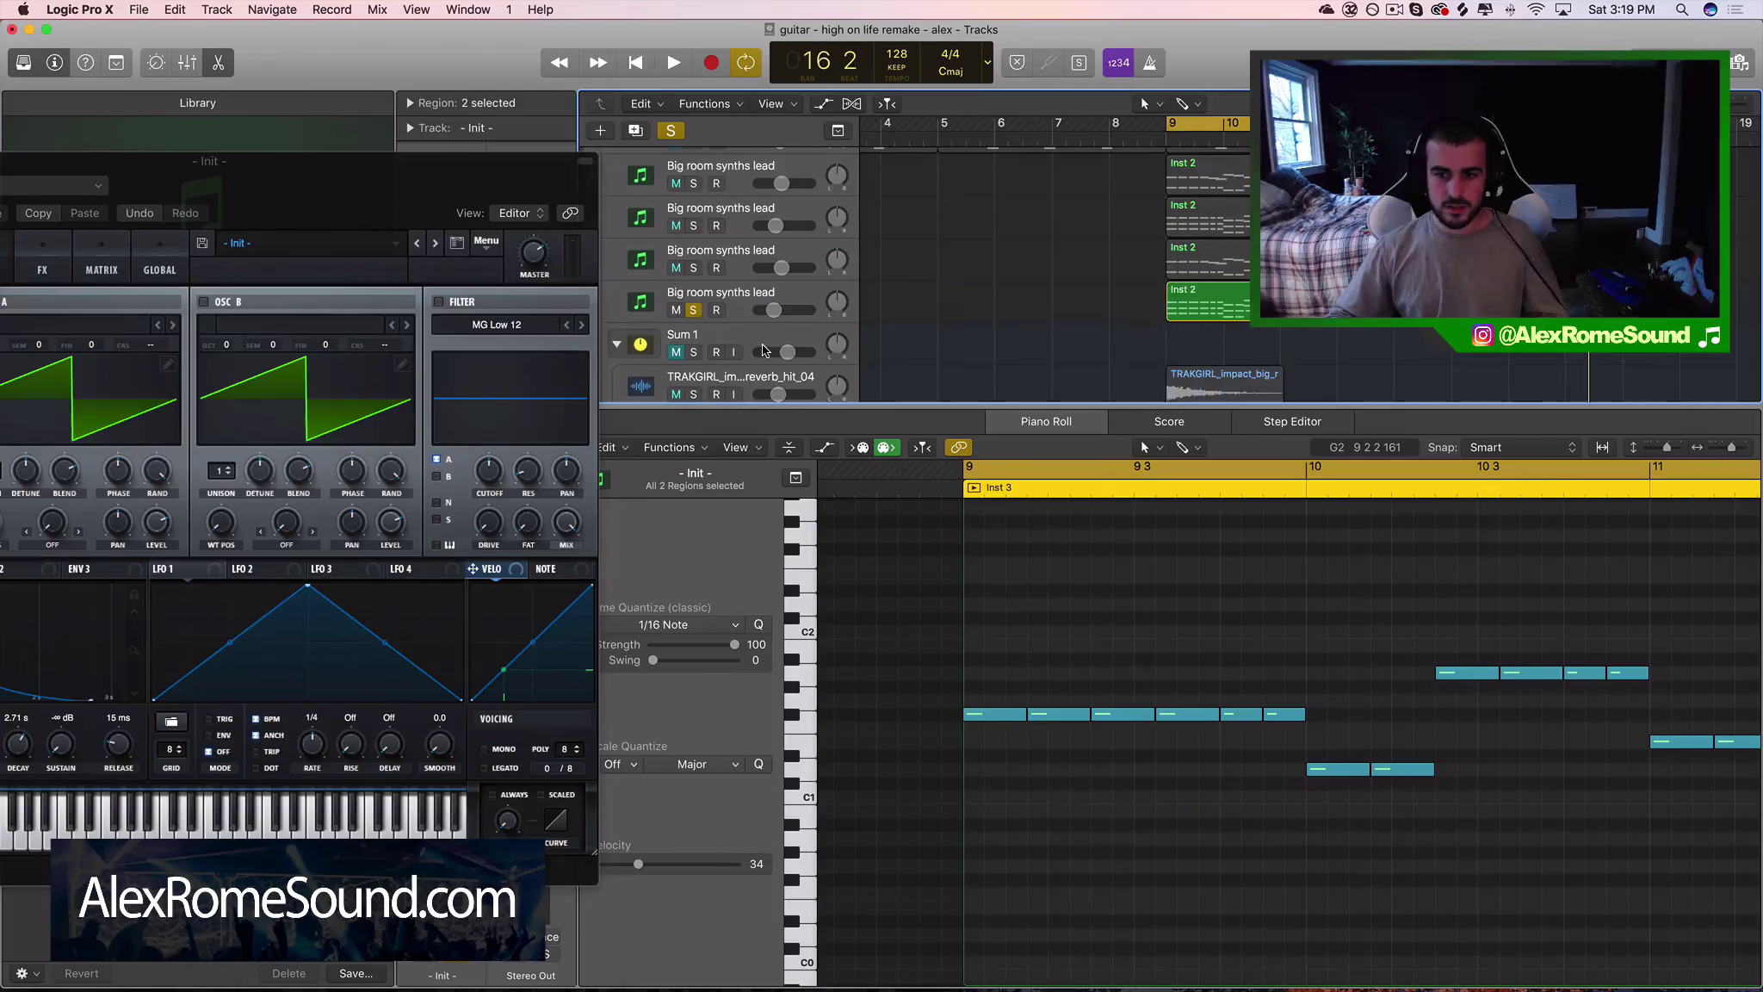
key(space)
click(676, 263)
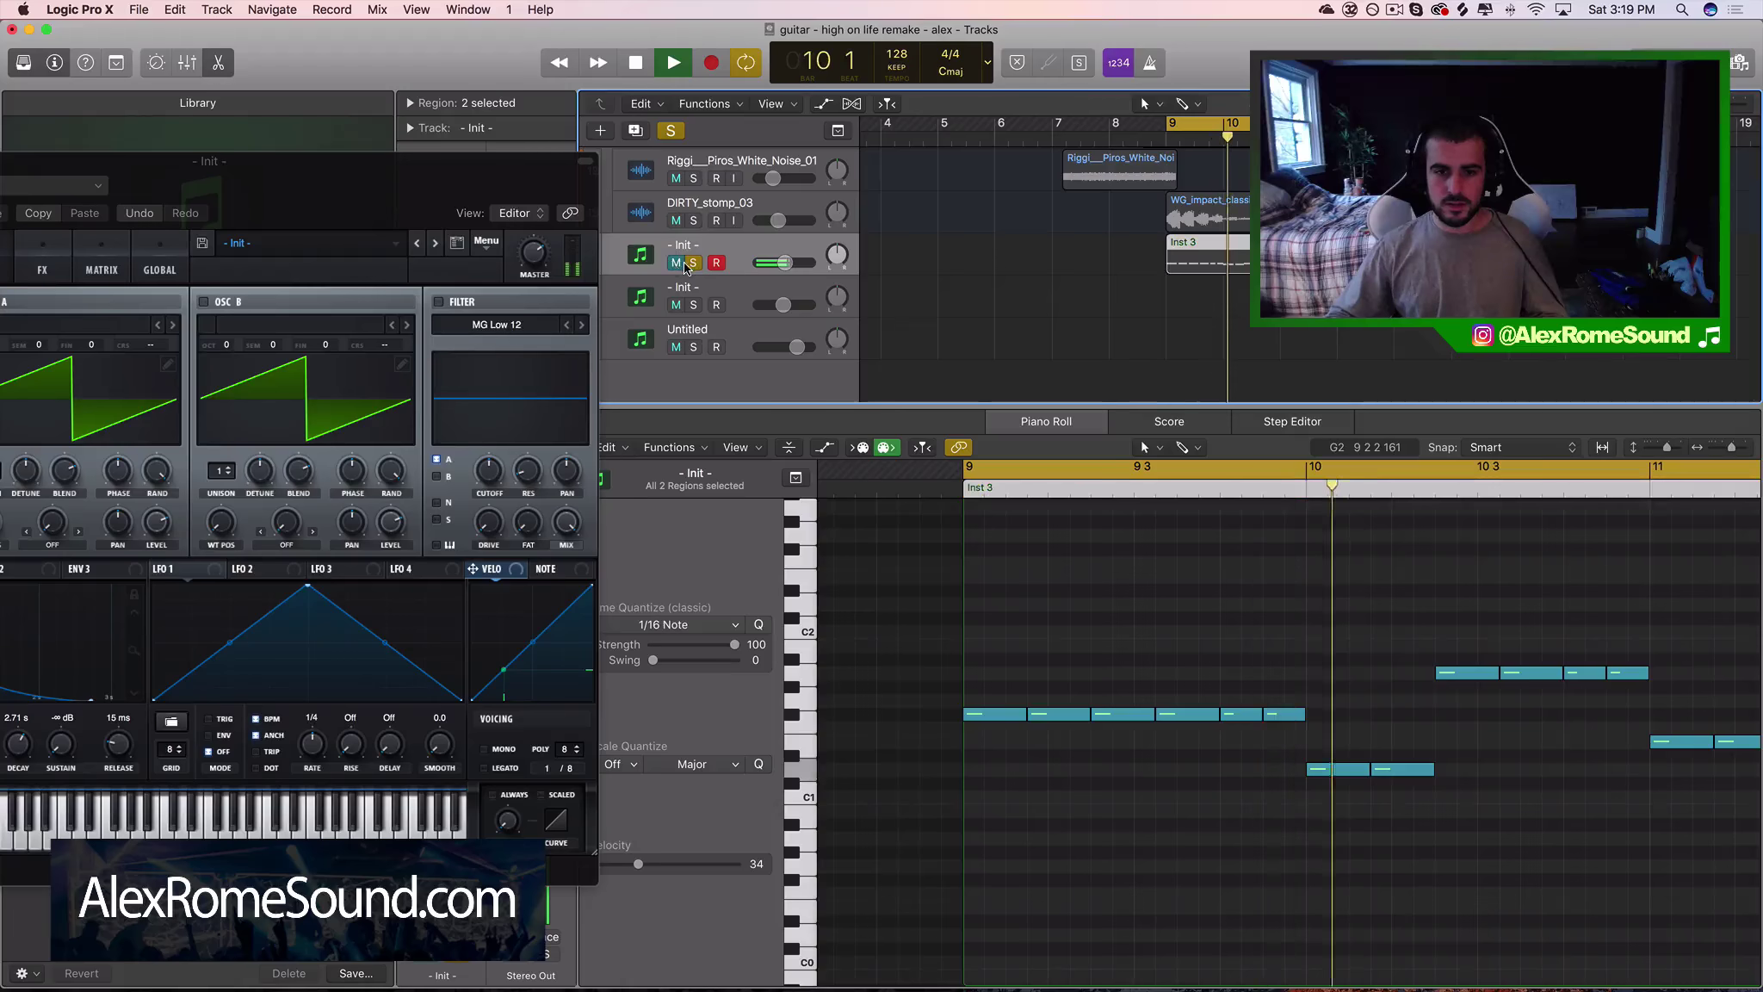
click(692, 263)
key(space)
click(692, 264)
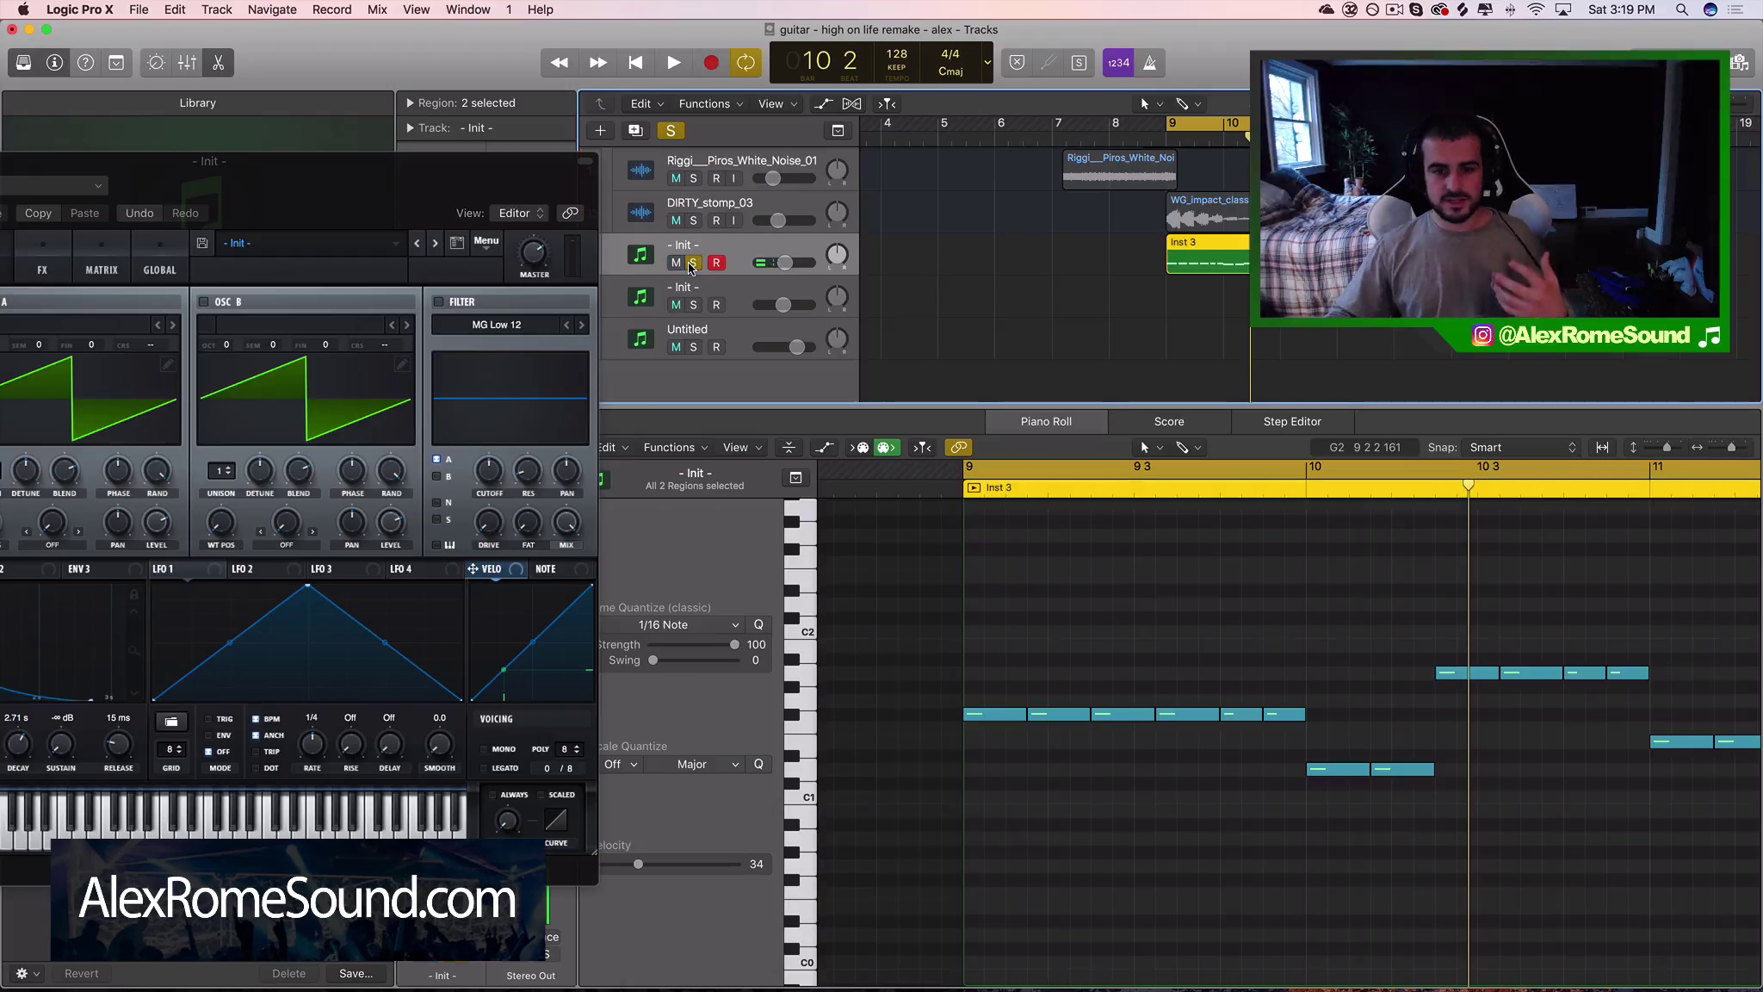
scroll(692, 265, up, 5)
click(695, 266)
scroll(697, 268, down, 5)
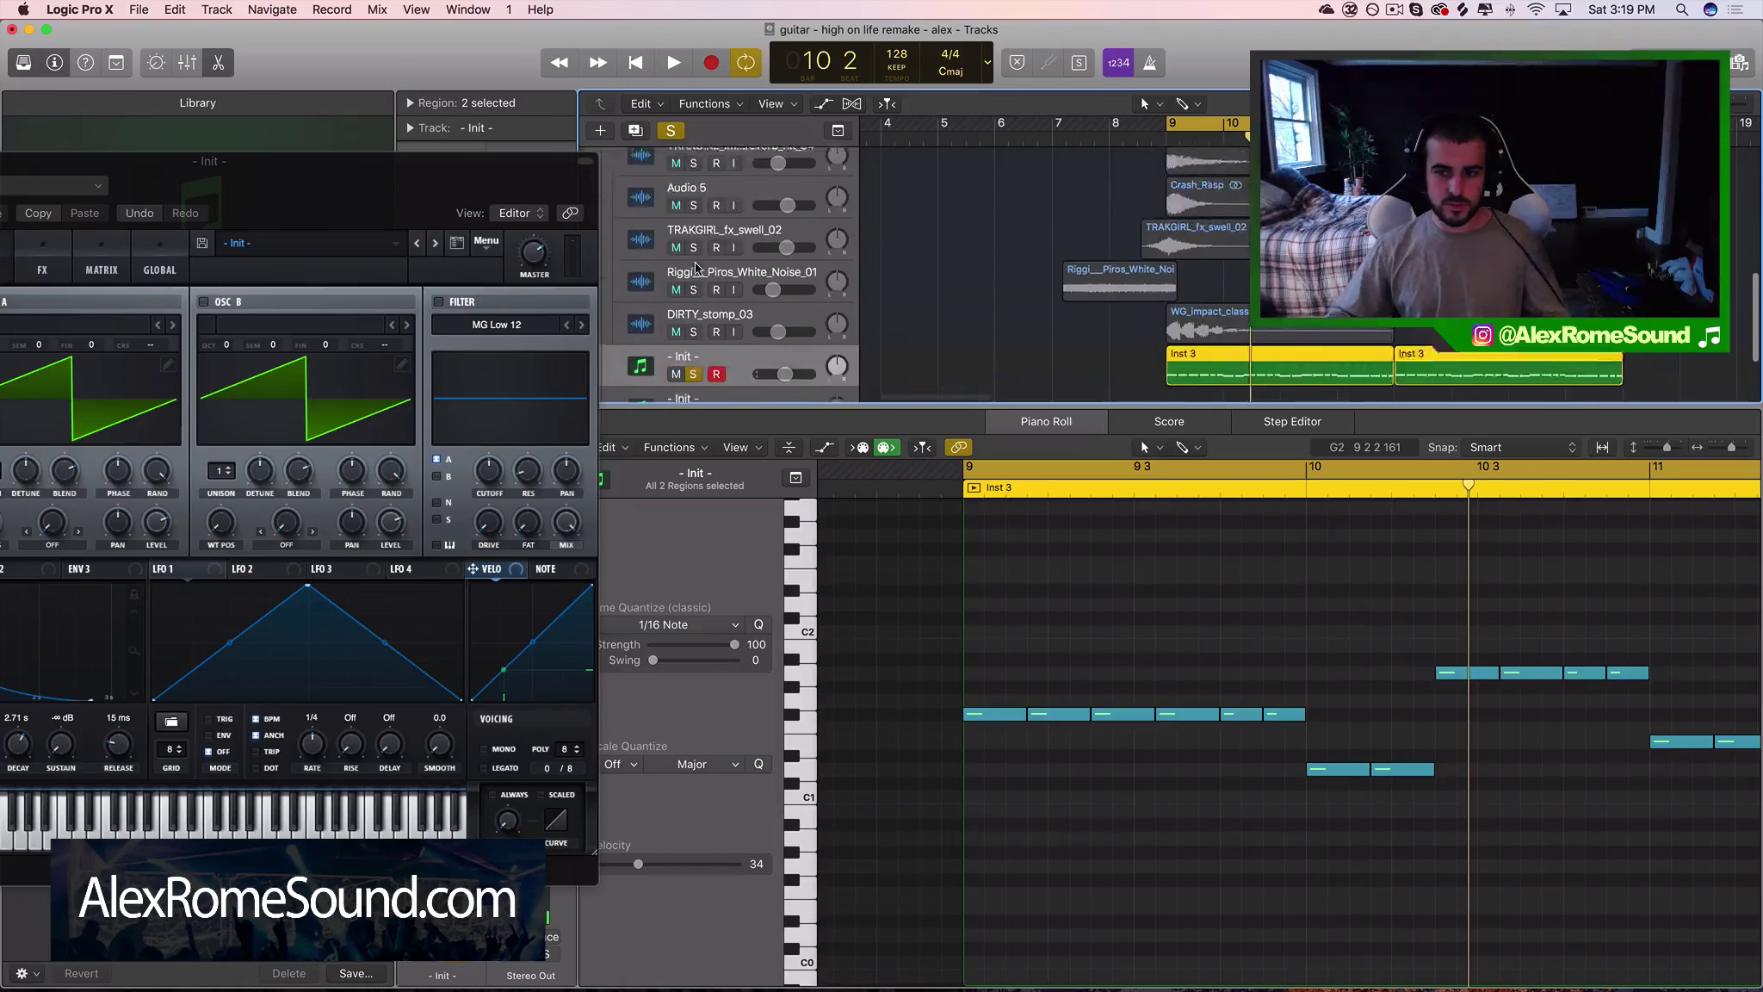
key(space)
key(space)
click(693, 277)
Close the Serum window and the Piano Roll, and deselect the two Serum regions
key(super+Left)
key(super+Left)
key(super+Left)
drag(388, 162, 1062, 153)
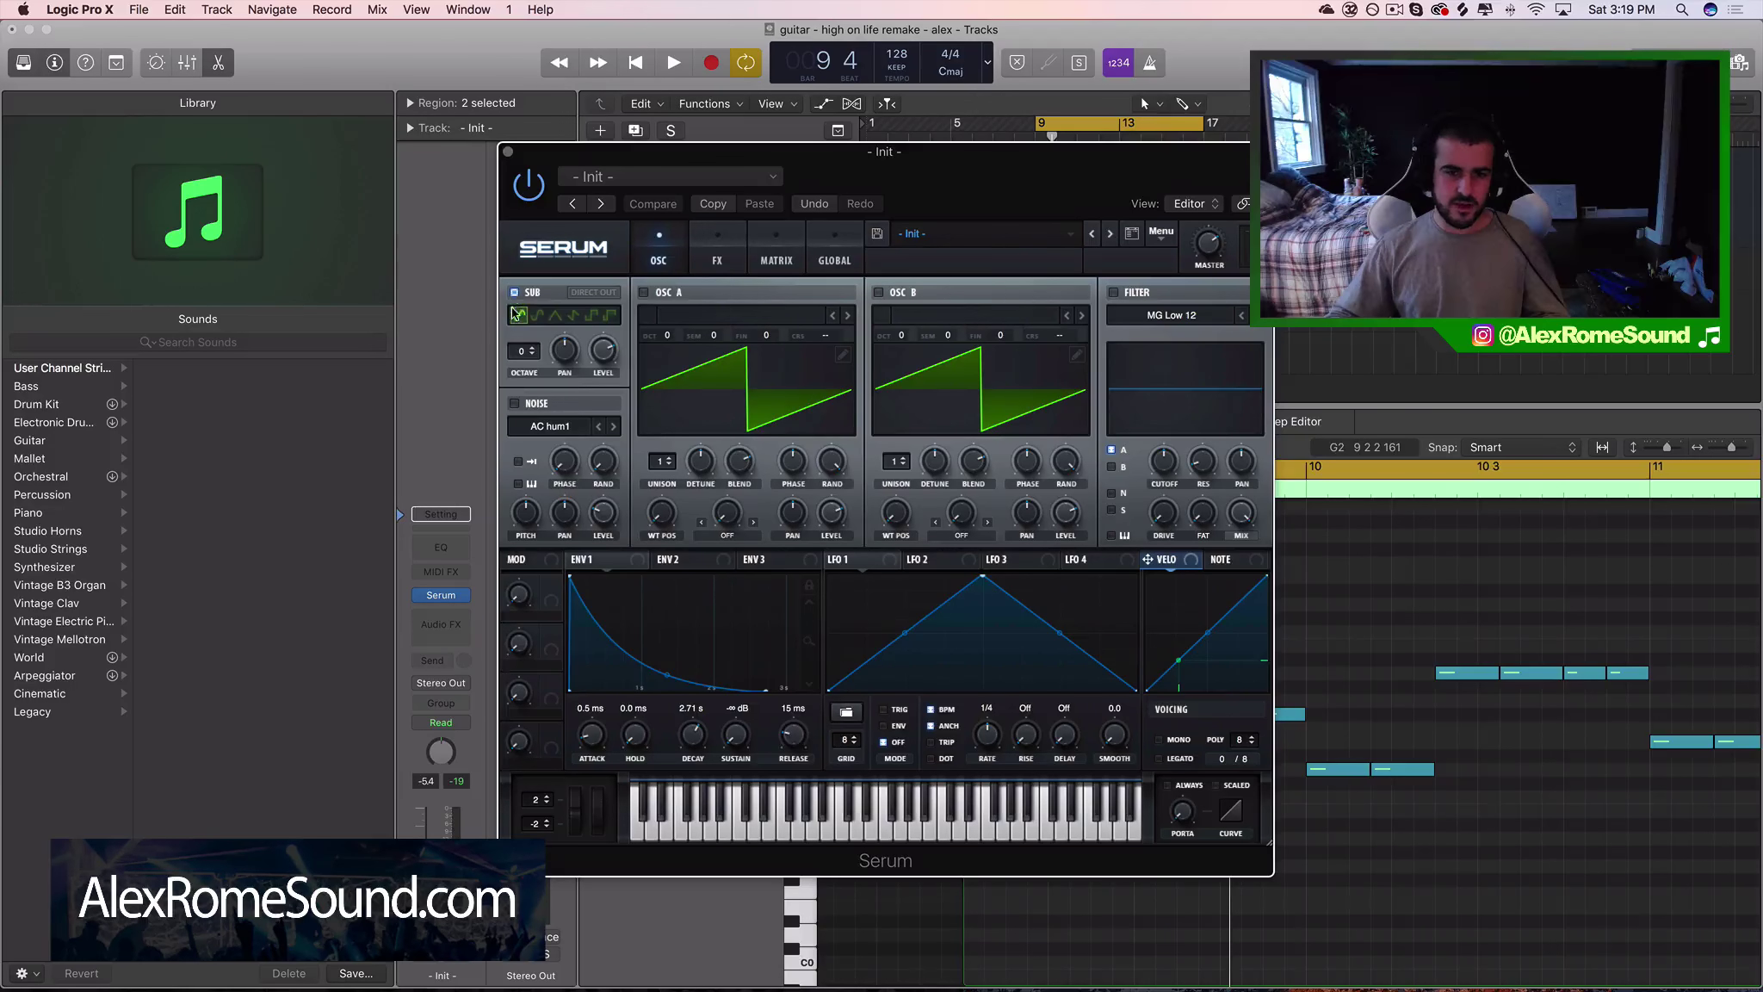
click(508, 151)
key(p)
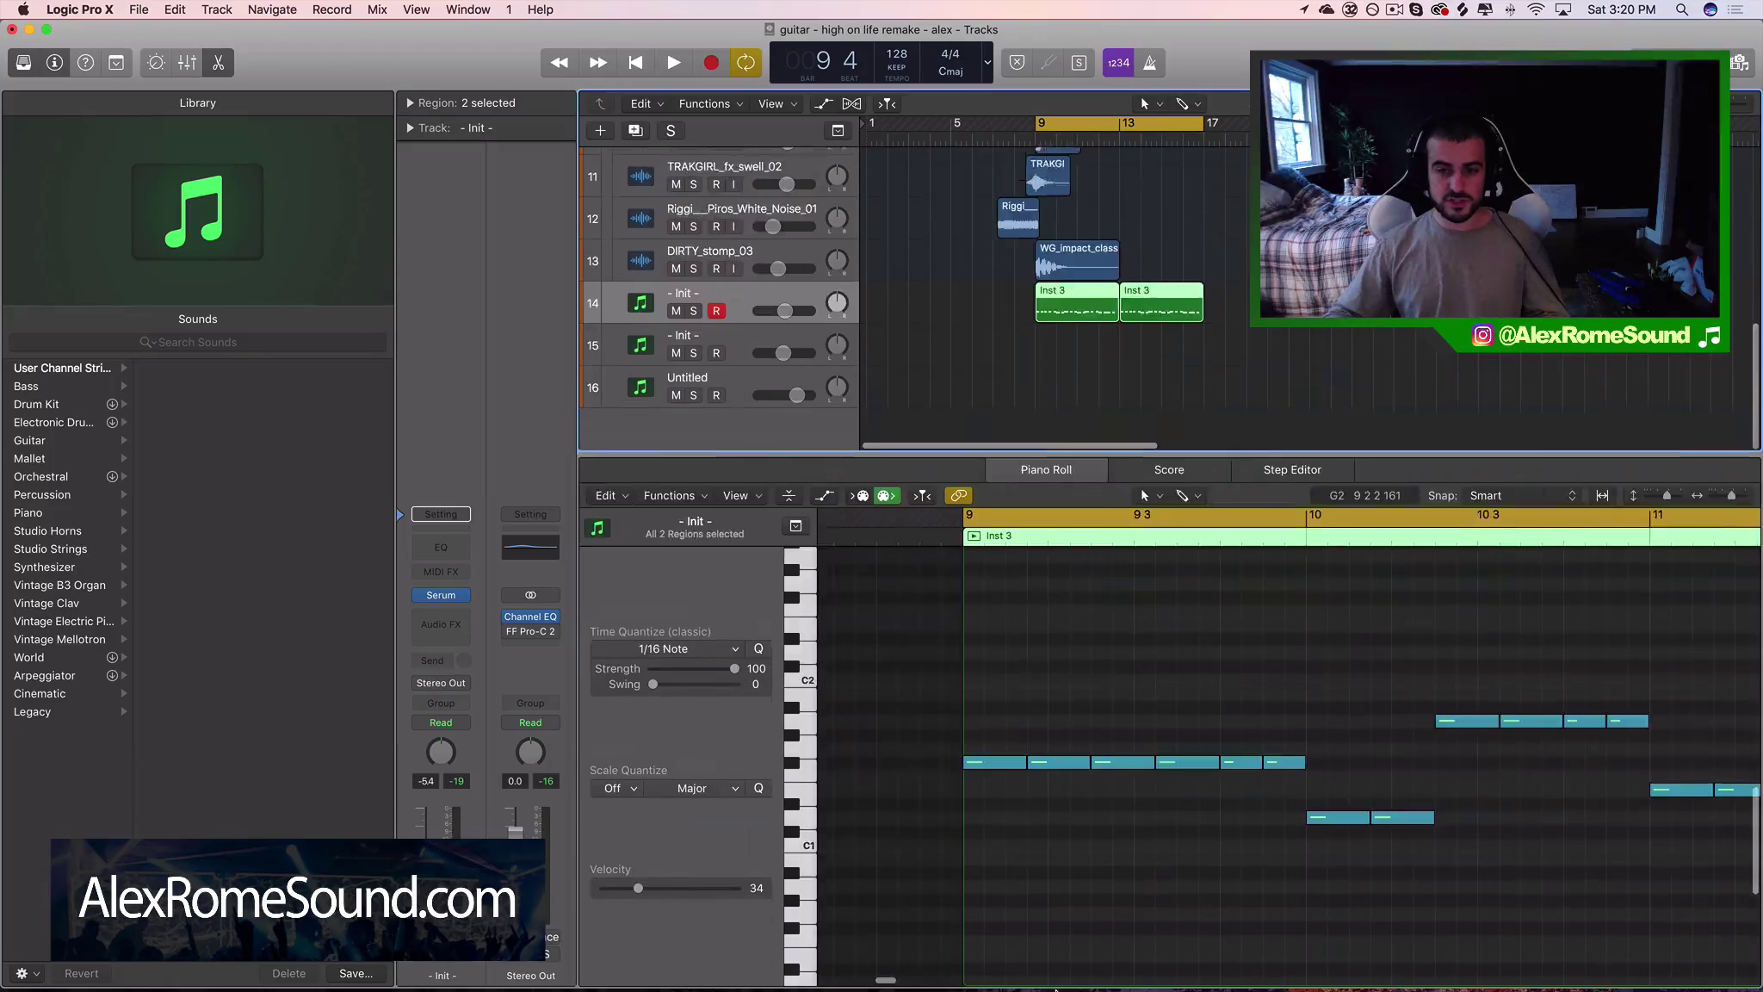
scroll(1141, 676, up, 2)
click(1179, 659)
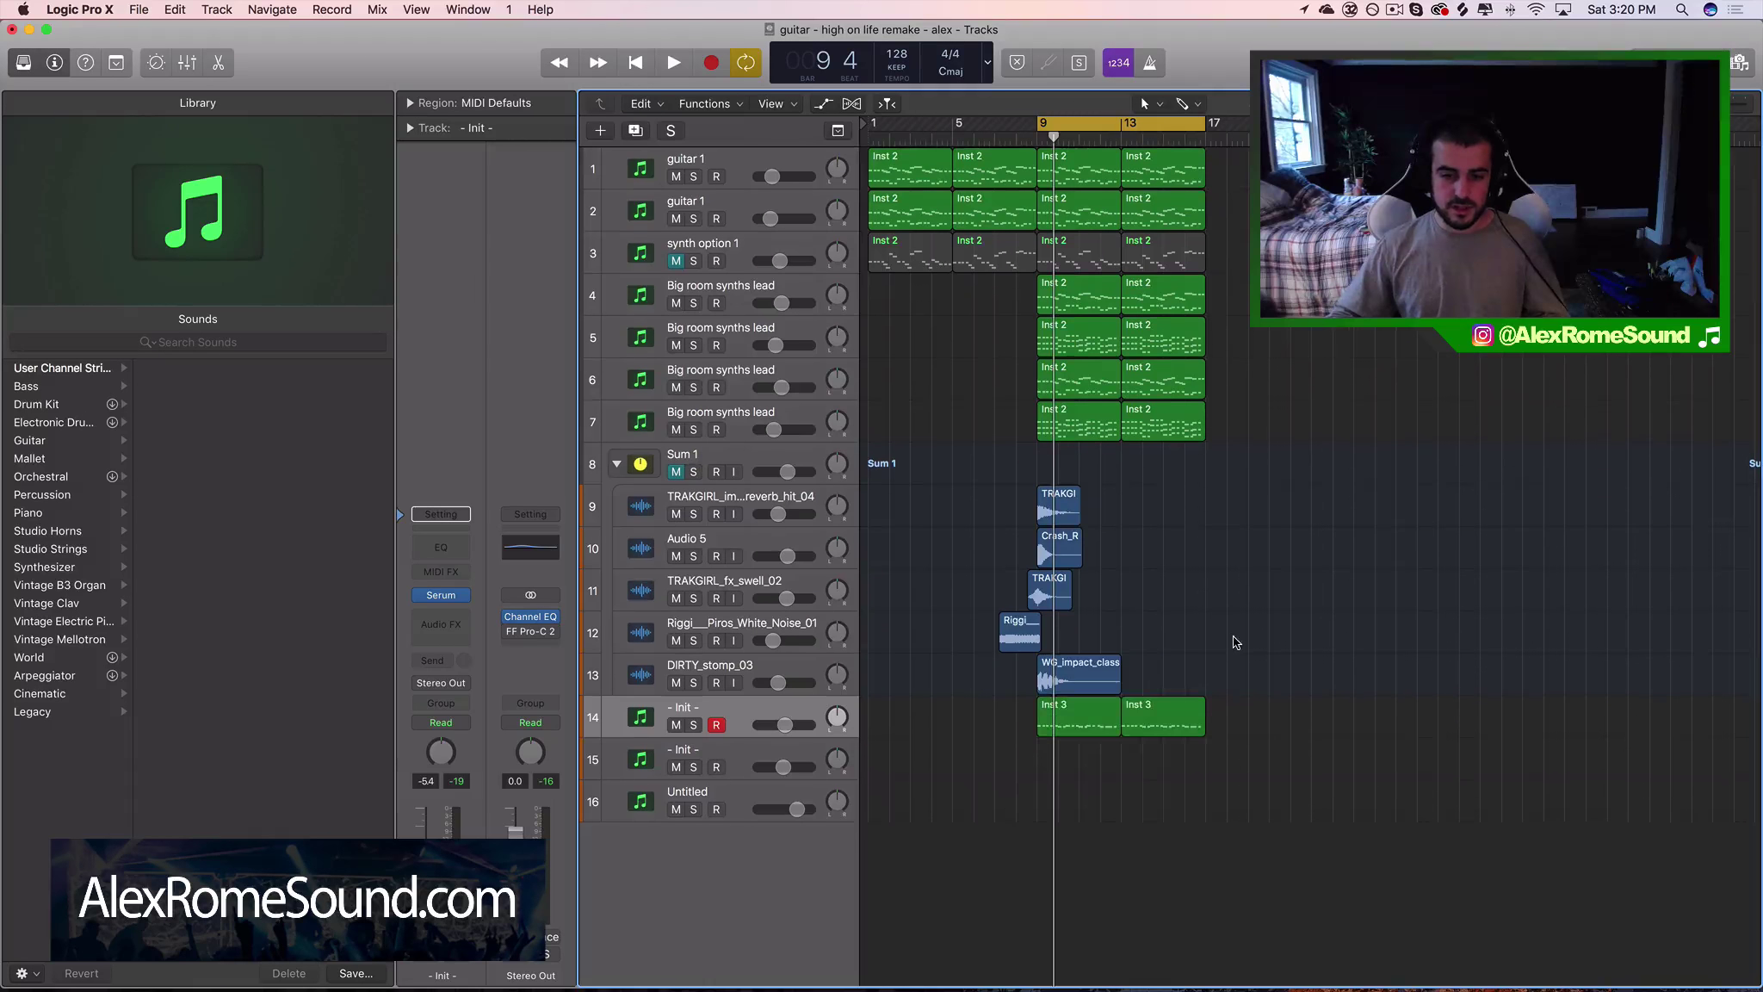
Highlight the regions of tracks 1 to 7 from bar 9 to bar 17 and clear the selection
drag(1283, 449, 1080, 168)
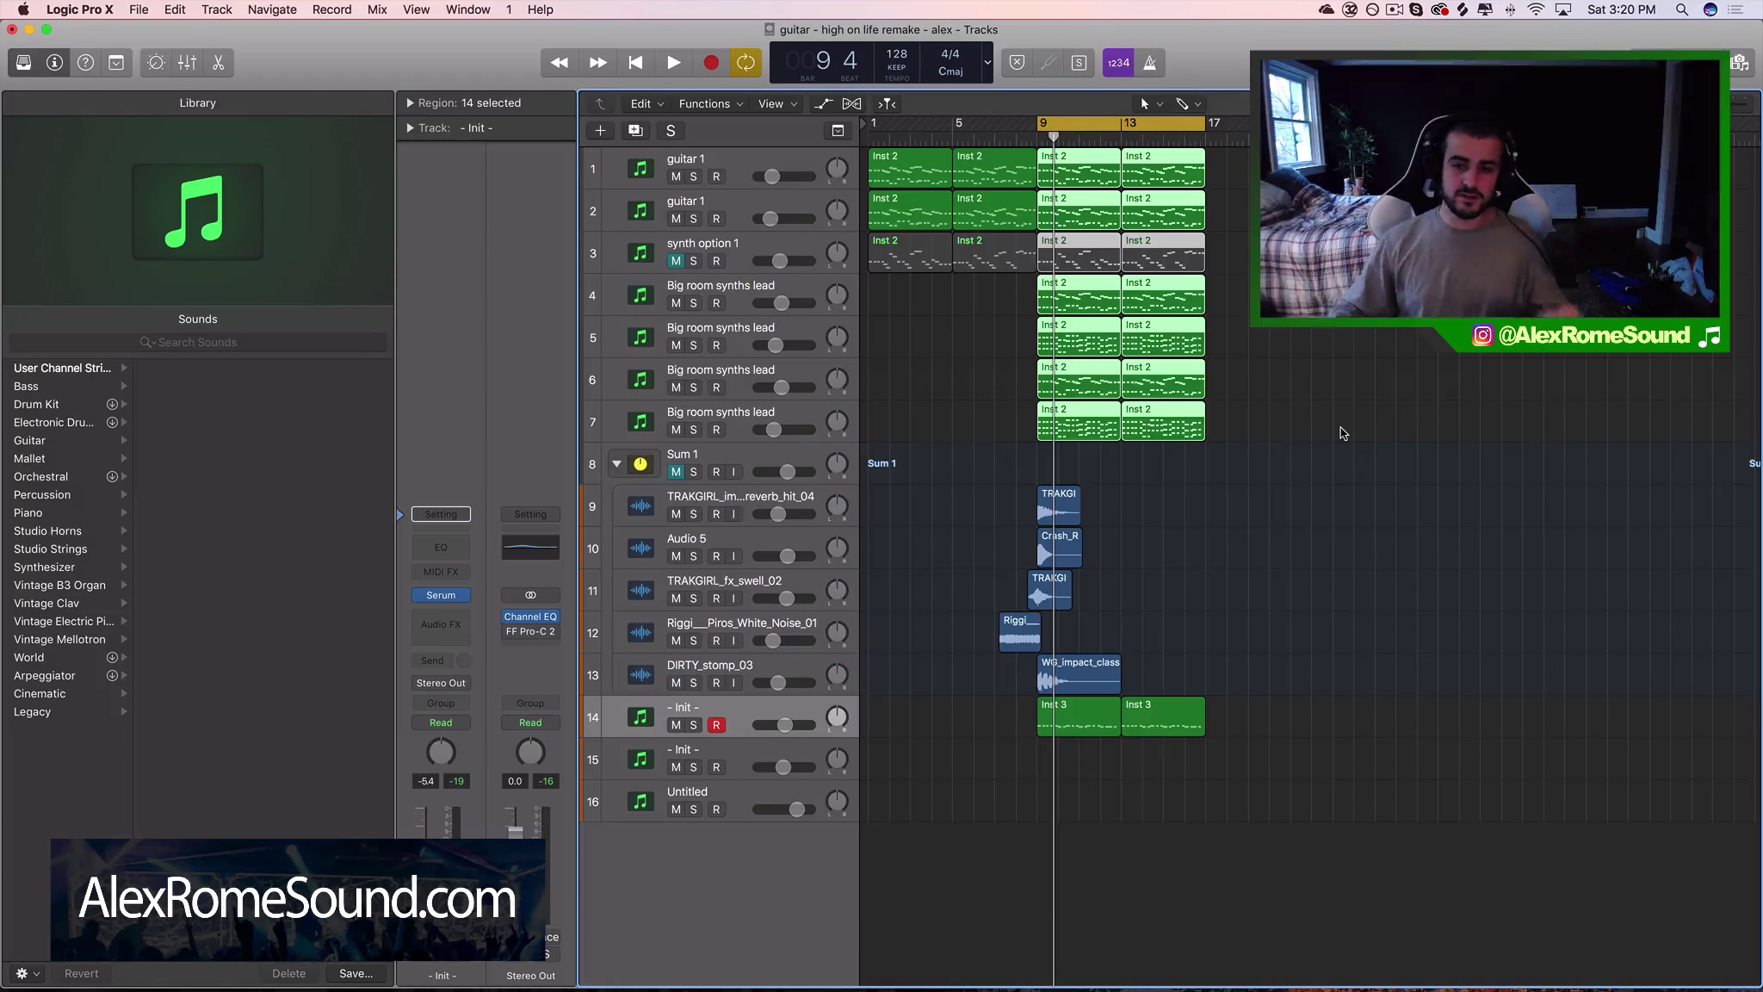
drag(1254, 442, 1057, 148)
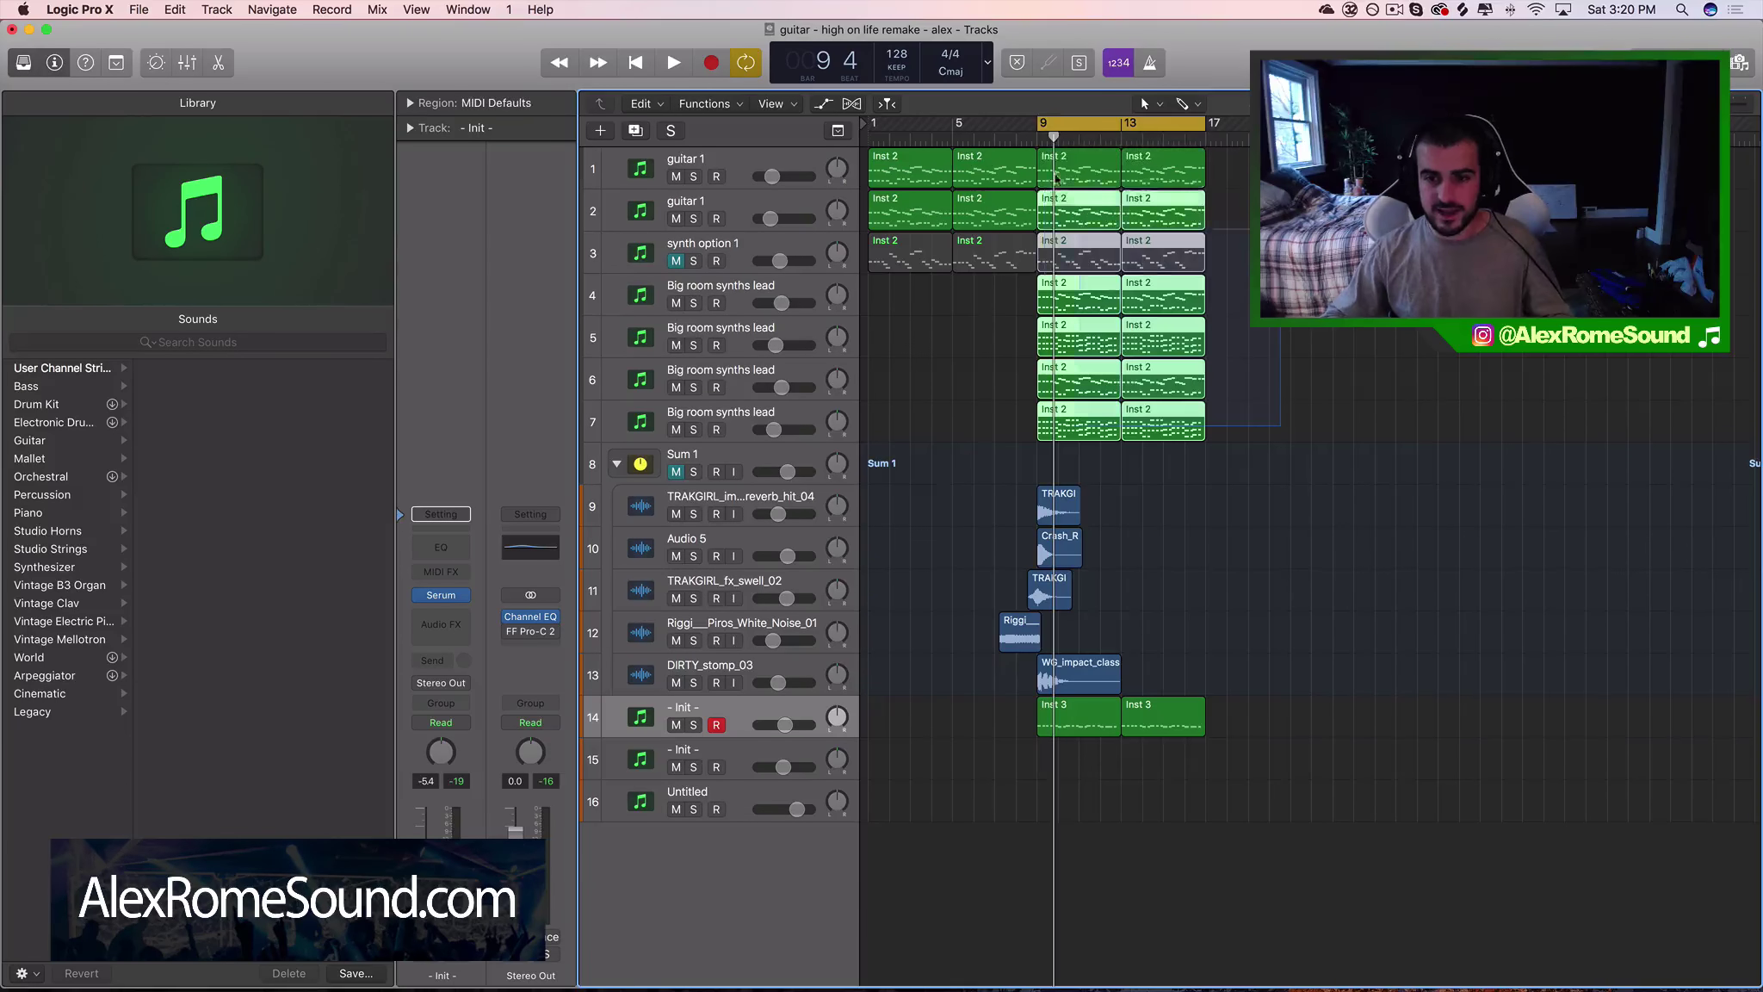
click(1335, 524)
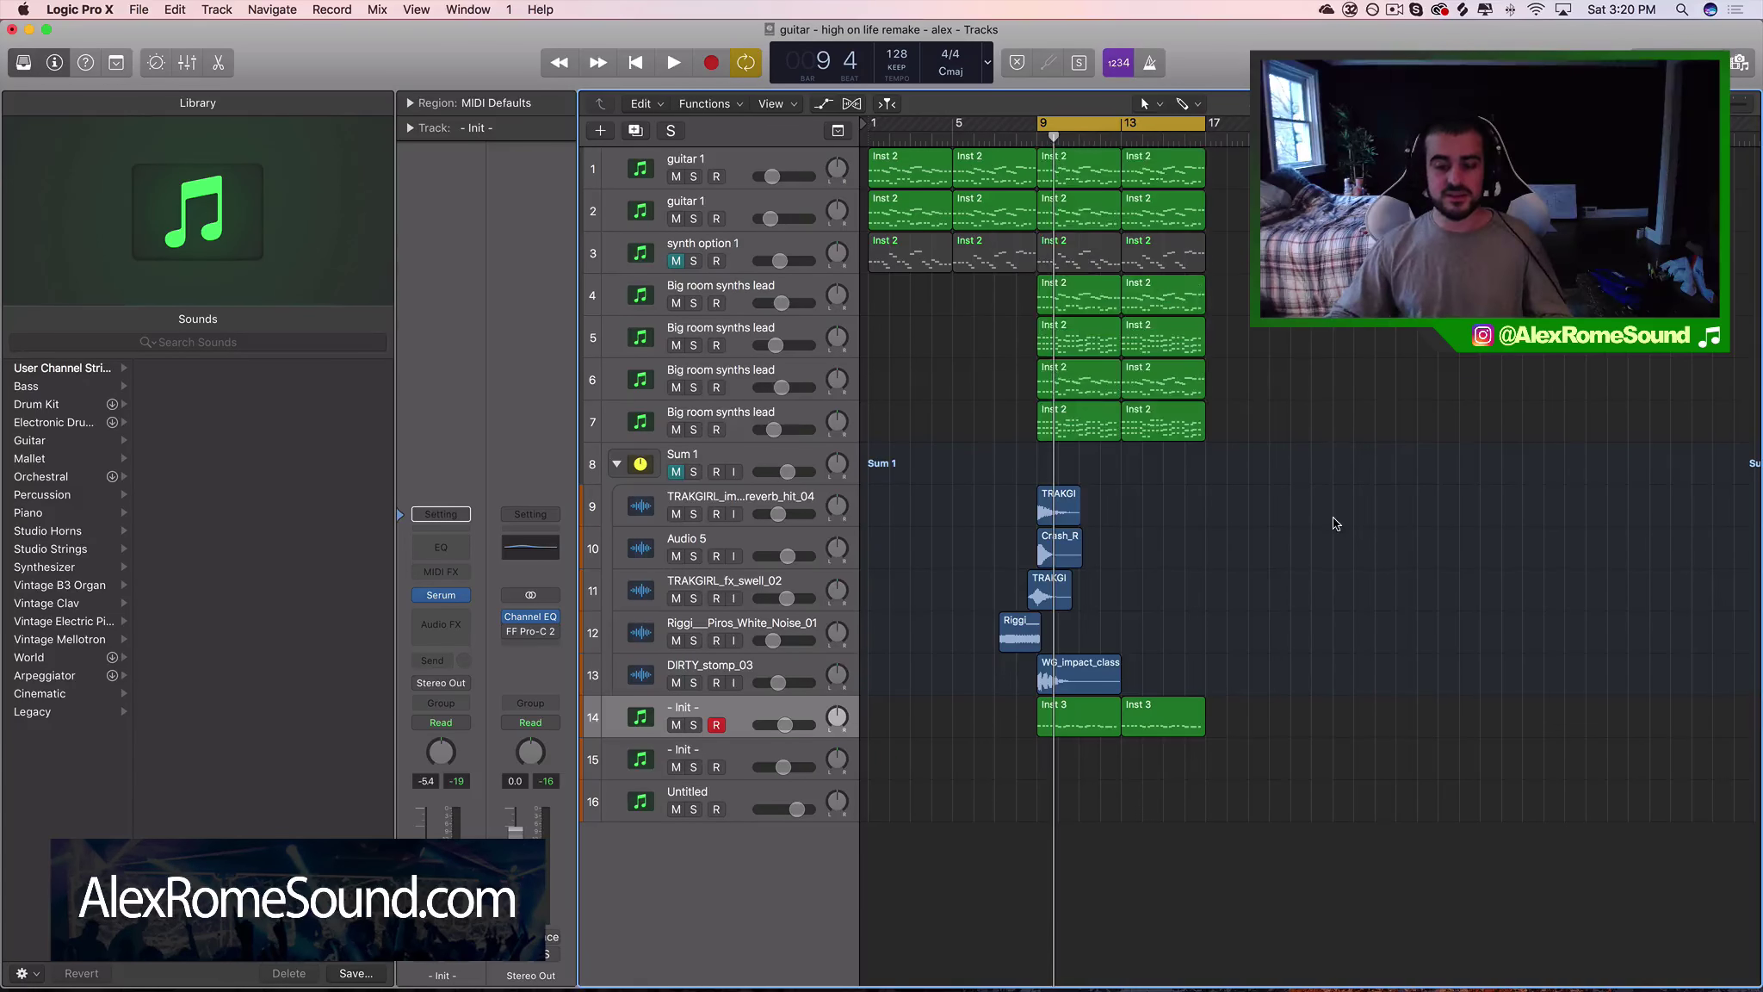